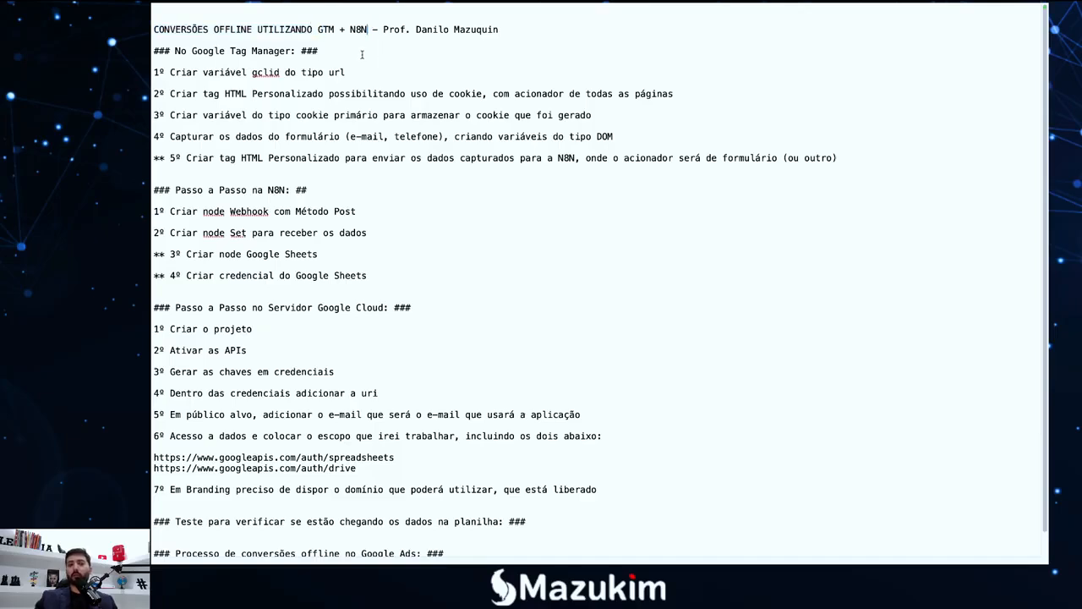
Review the Google Tag Manager and N8N step lists, placing the caret after the gclid step
left_click_drag(314, 50, 152, 51)
left_click(298, 136)
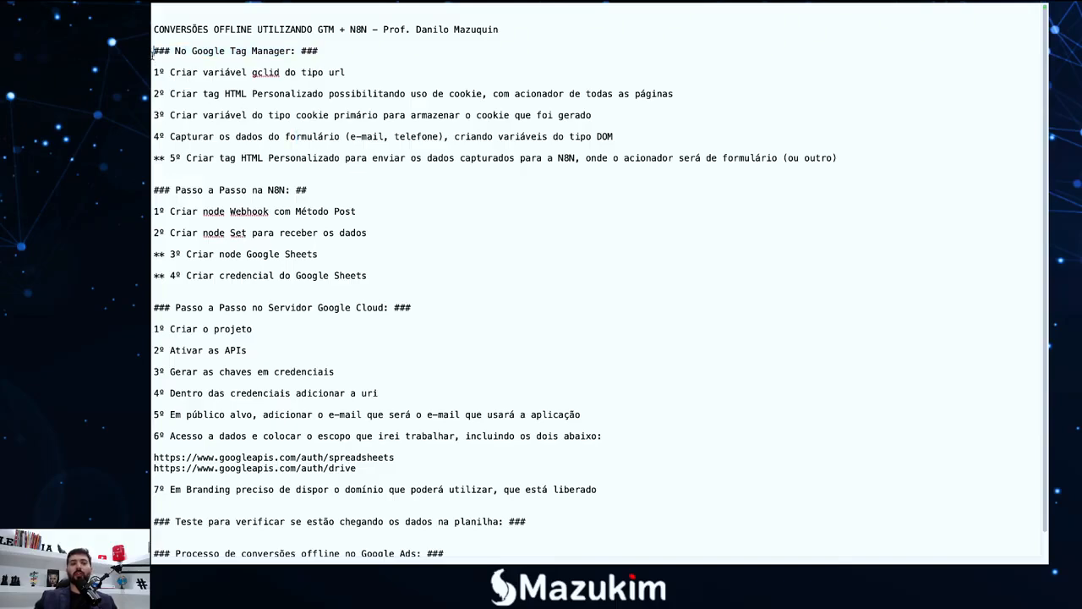
left_click_drag(153, 52, 369, 413)
left_click(387, 307)
left_click(403, 263)
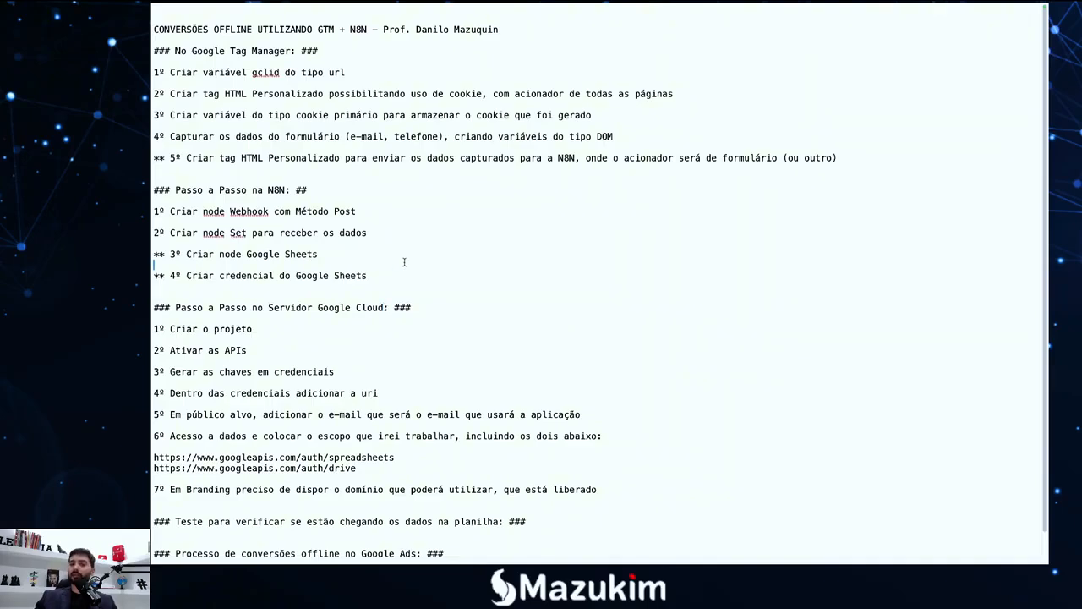
left_click(388, 241)
left_click(392, 219)
left_click(366, 73)
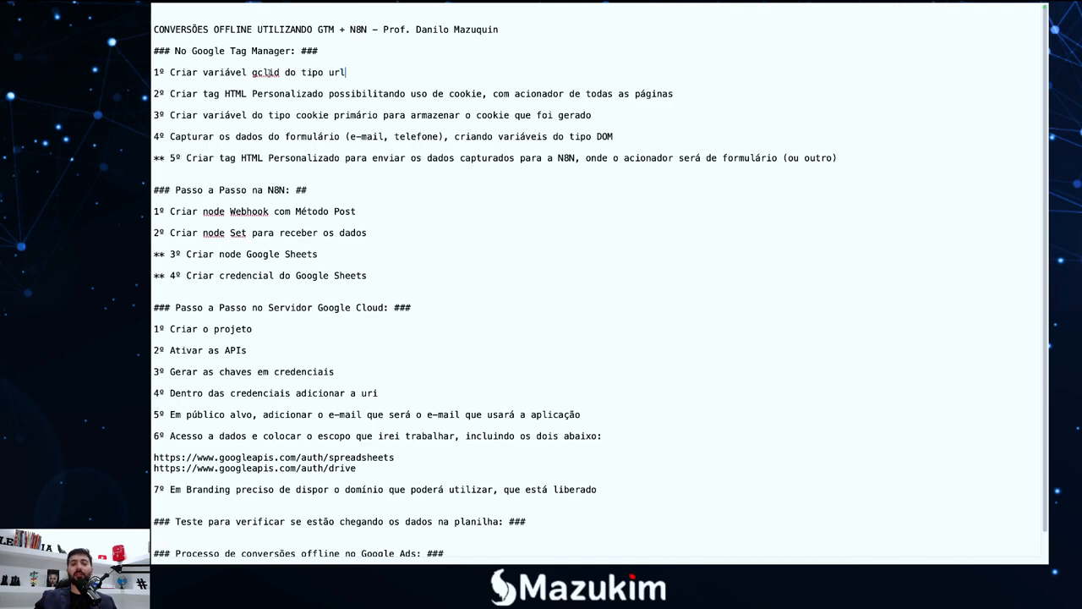
Add a trial '-> OK' mark after the gclid variable step, then delete it again
type("-")
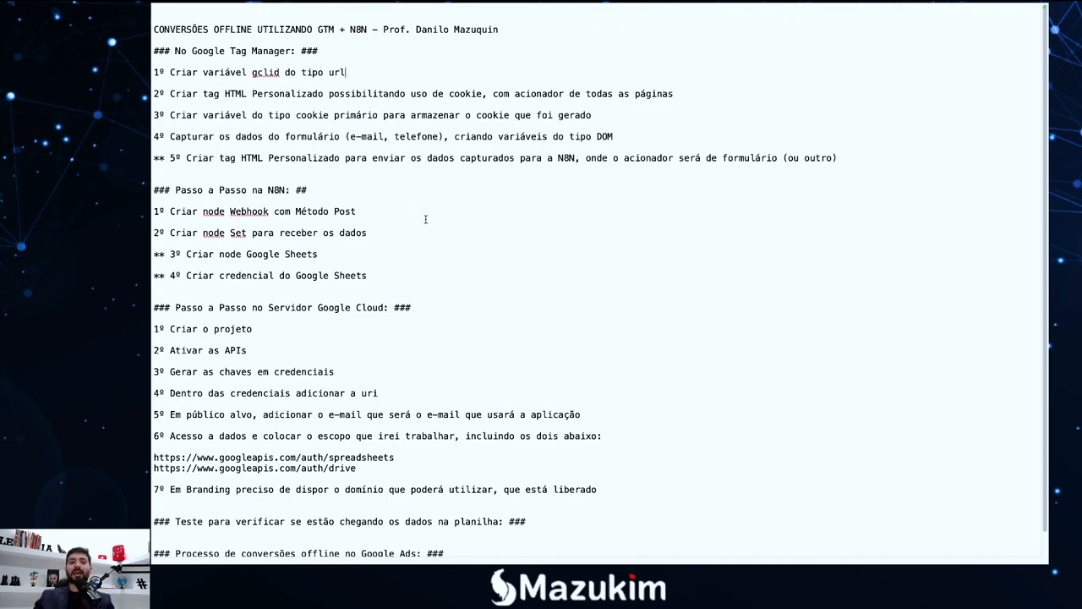
type(">")
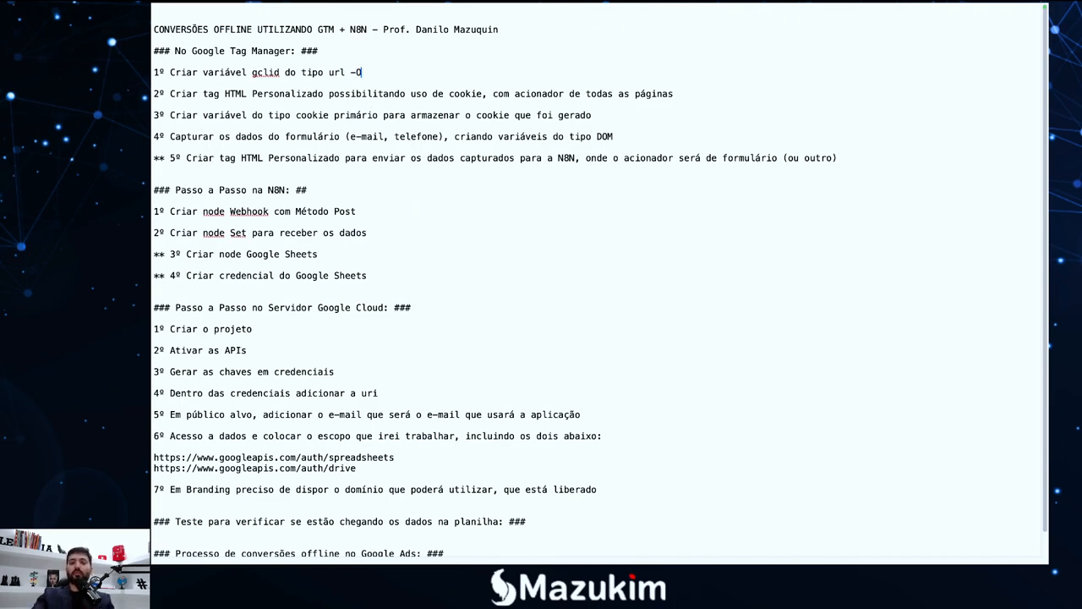
key("BackSpace")
type(">")
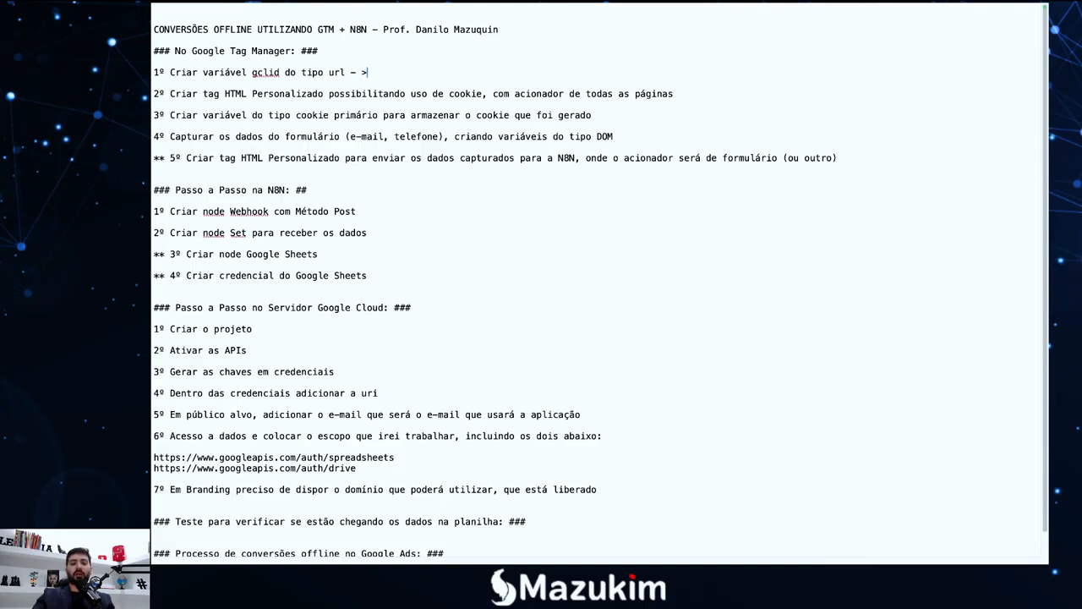
type(" OK")
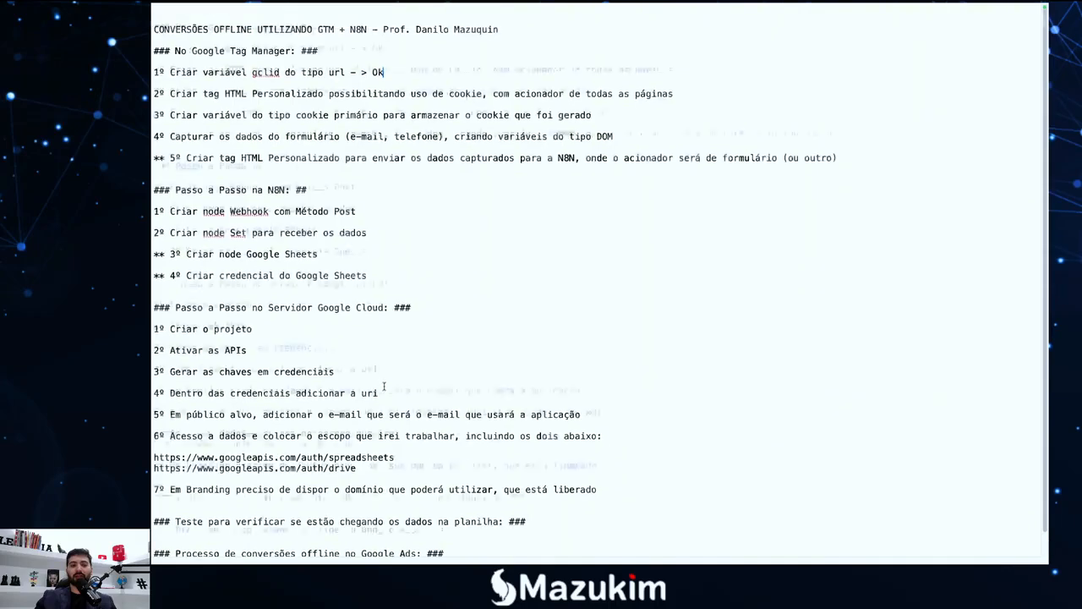
scroll(391, 214, "down", 1)
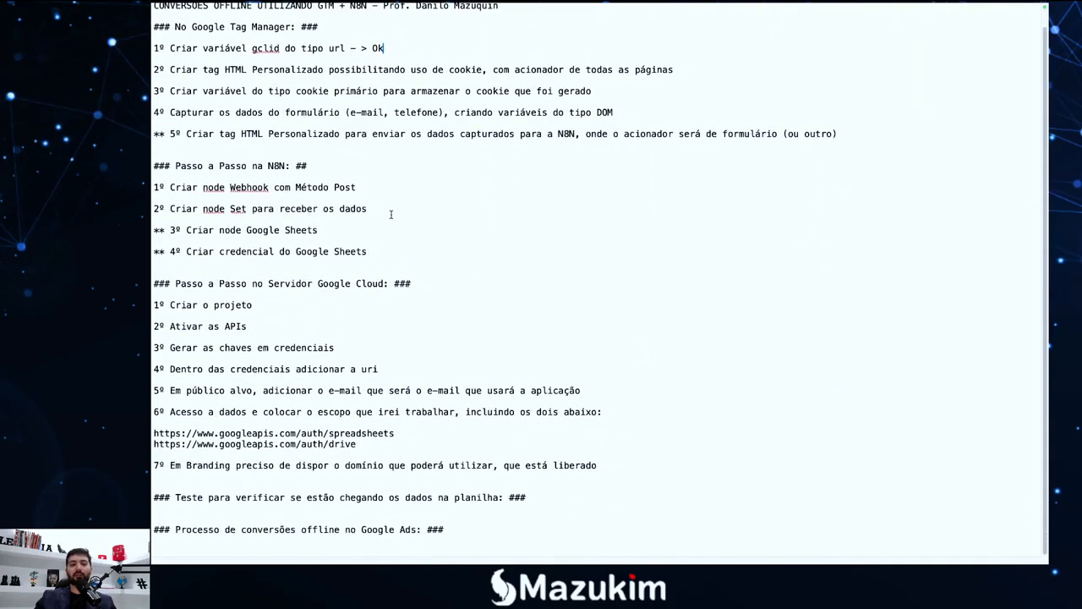
scroll(391, 214, "up", 1)
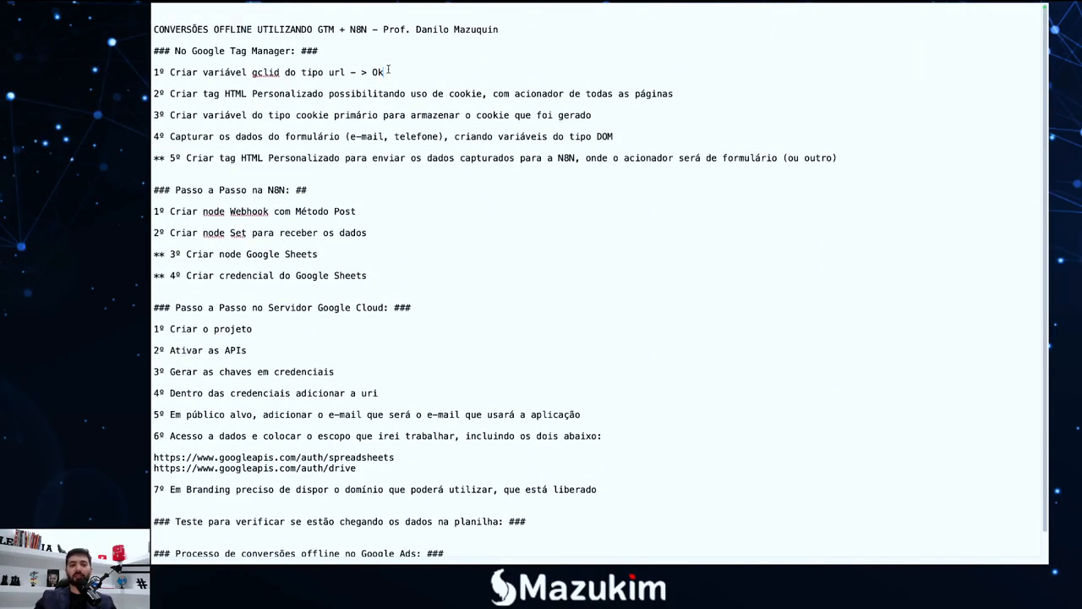
left_click_drag(385, 72, 352, 72)
key("BackSpace")
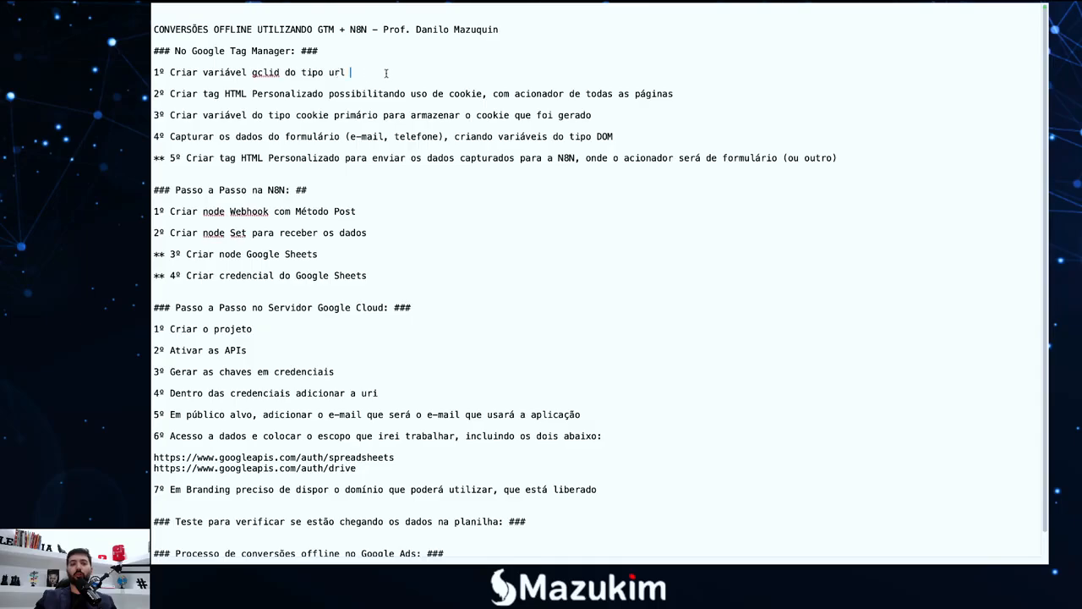
Reload the Mazukim landing page with '?gclid' appended to its address, then select the URL
key("F4")
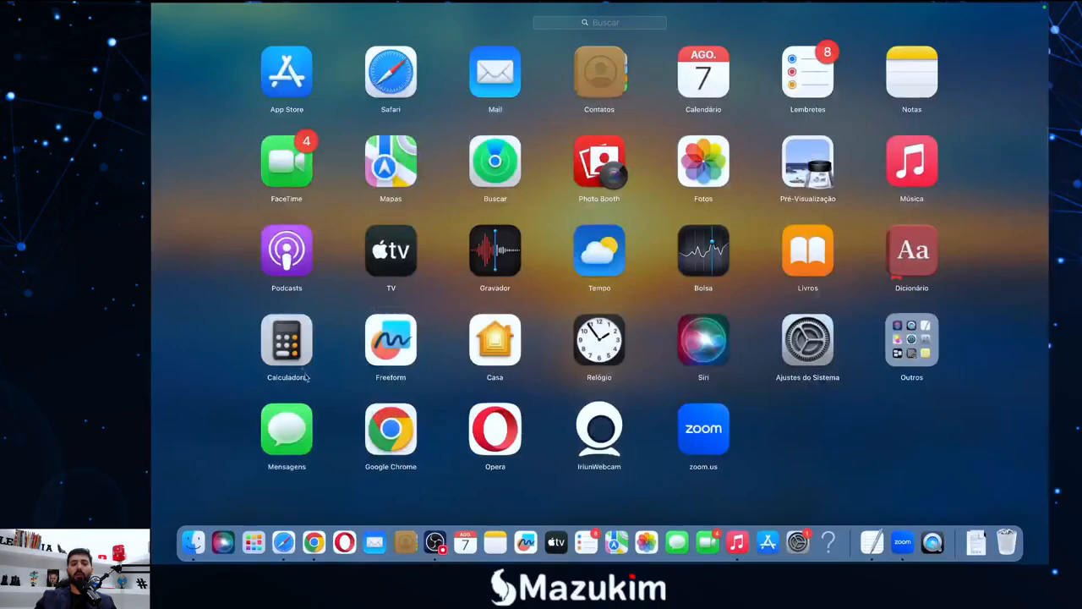
left_click(314, 544)
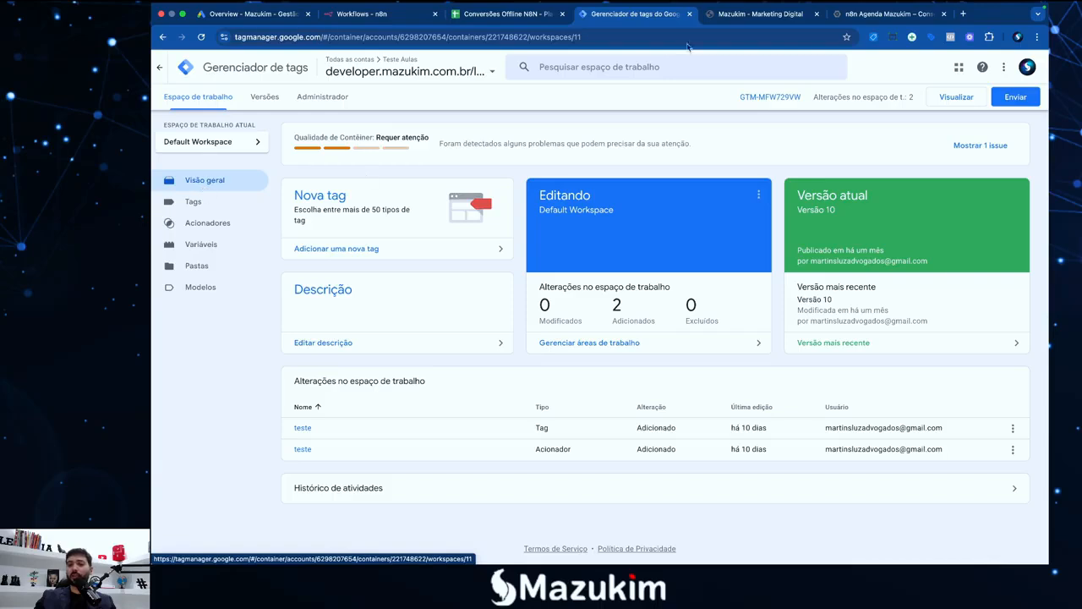
left_click(744, 15)
left_click(426, 32)
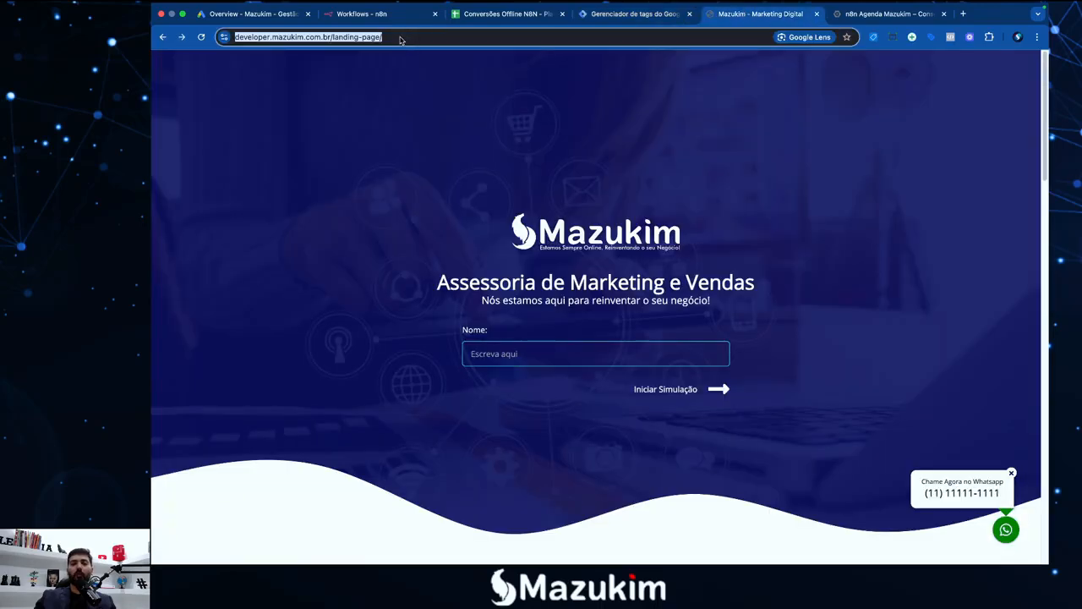
left_click(415, 39)
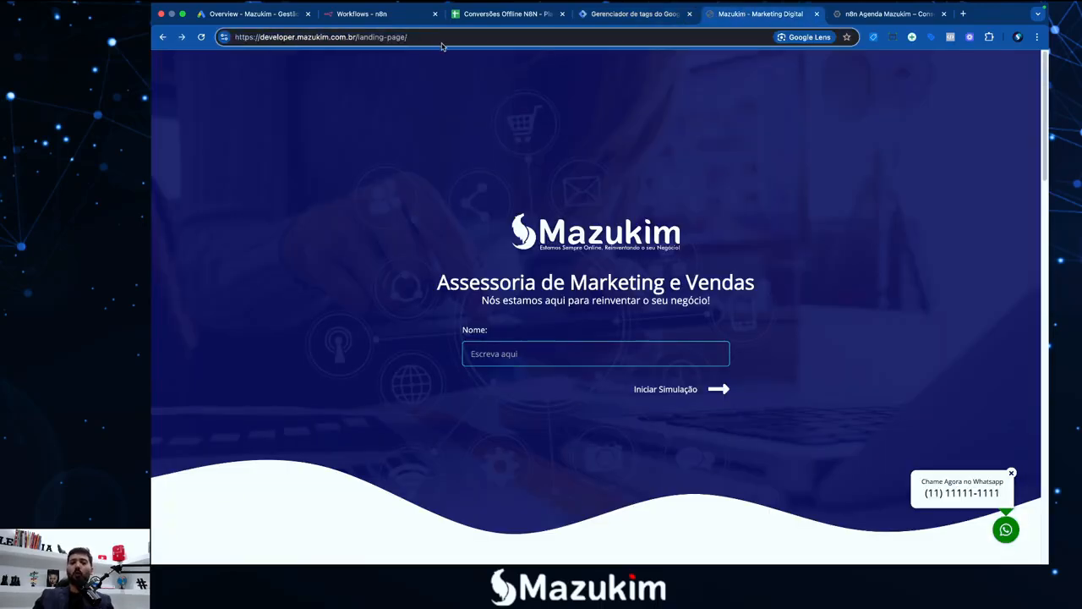
type("?")
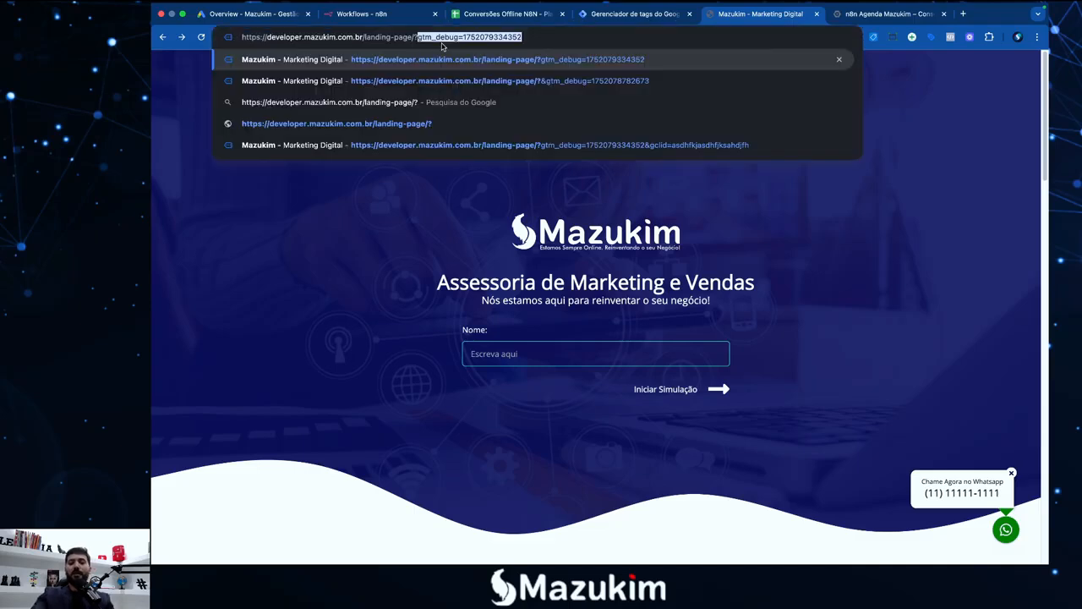
type("glic")
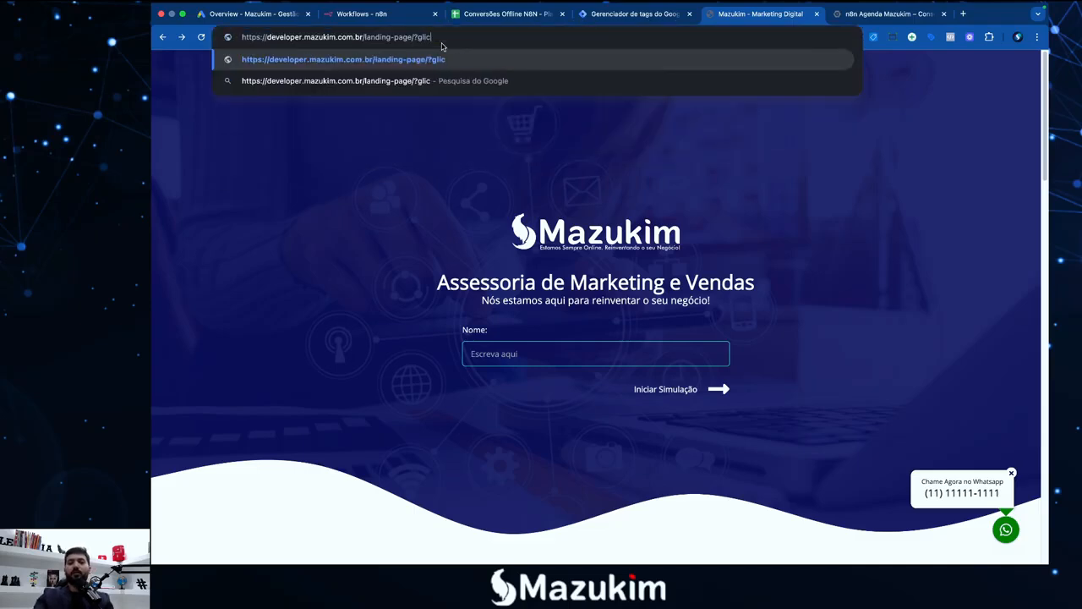
key("BackSpace")
key("BackSpace")
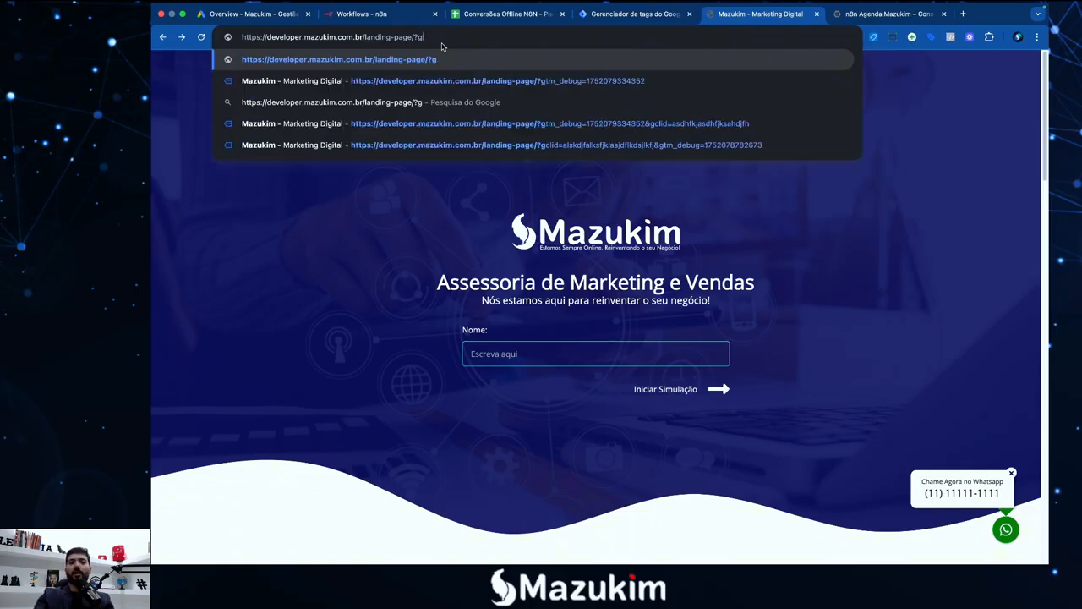
type("clid")
key("Return")
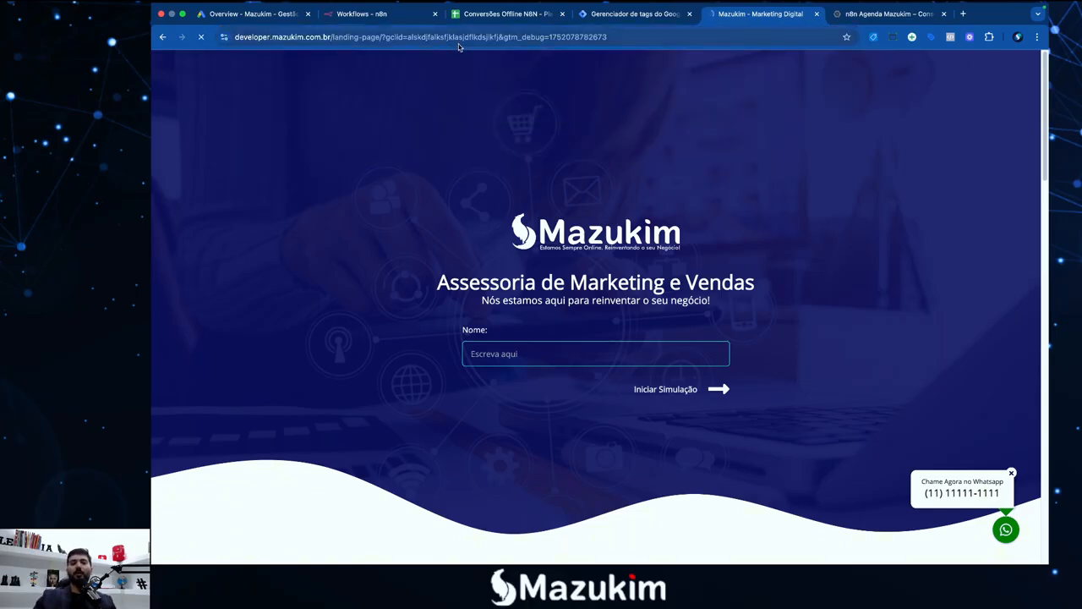
left_click(394, 37)
key("super+c")
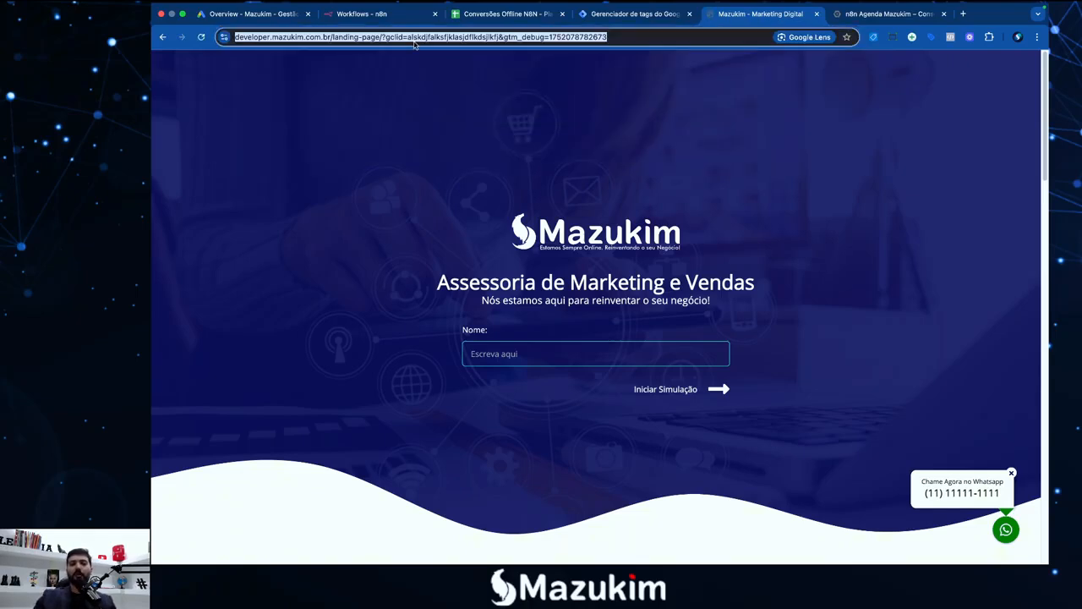
Paste the test landing-page URL below the Google Ads heading and enlarge the document text
key("F4")
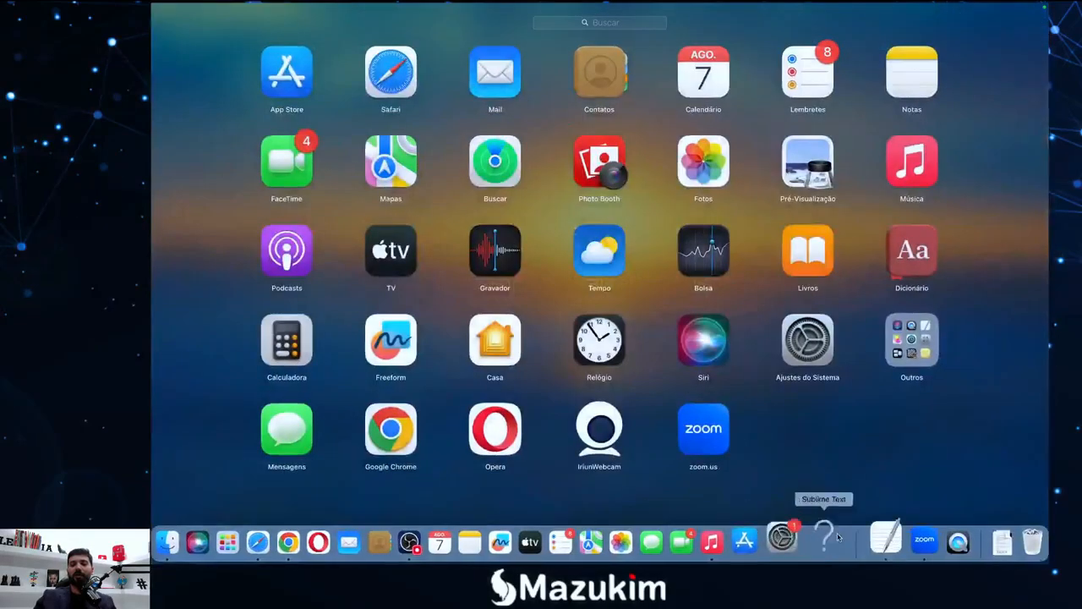
left_click(867, 522)
scroll(755, 434, "down", 2)
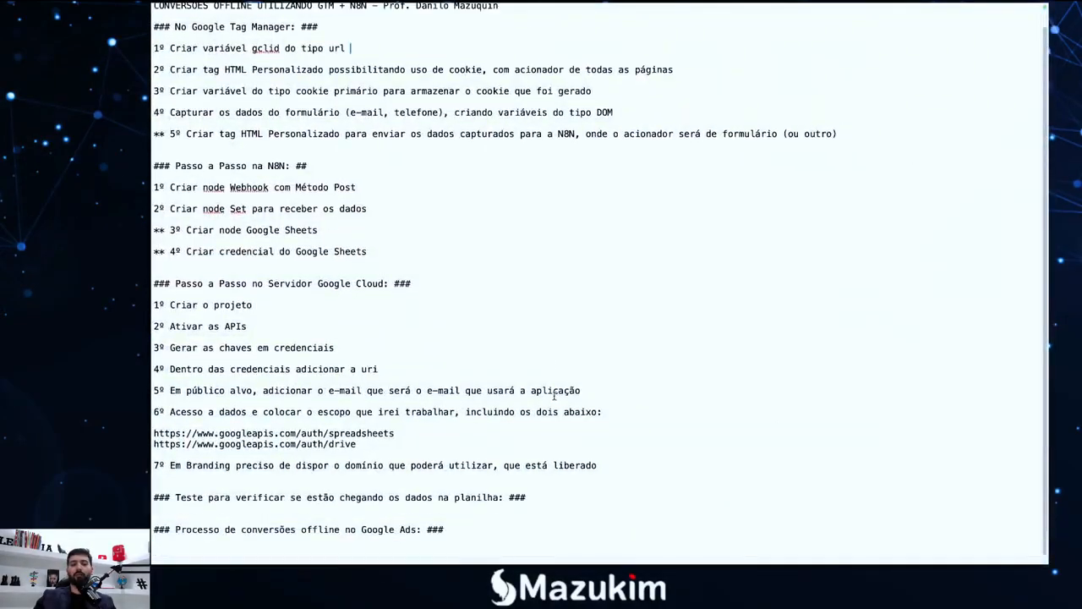
left_click(516, 524)
key("Return")
key("Return")
key("Return")
key("Return")
key("Return")
key("super+v")
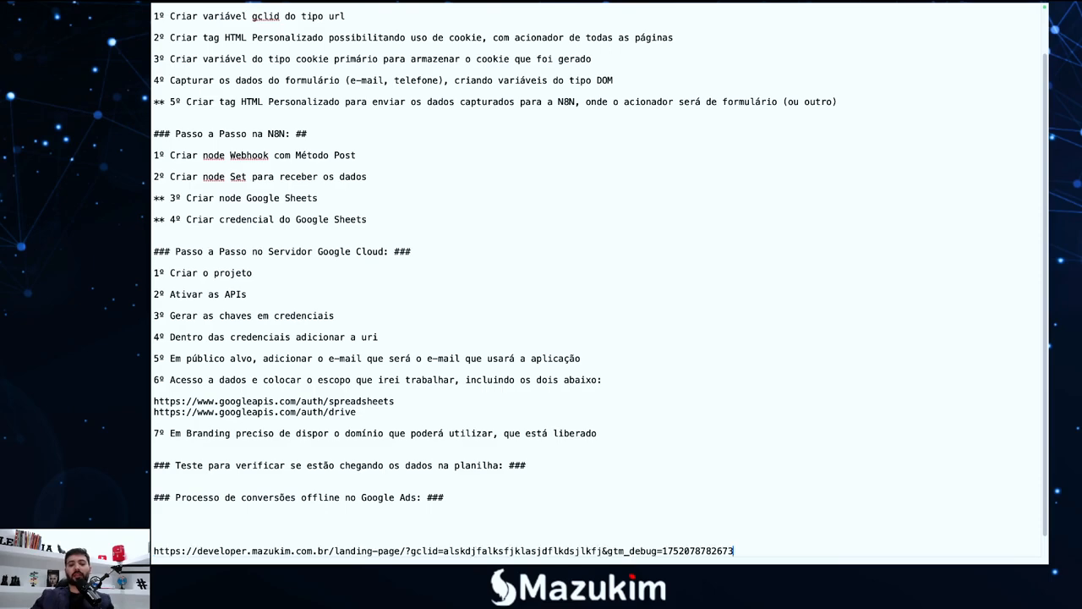
left_click_drag(767, 525, 153, 529)
key("super+plus")
key("super+plus")
key("super+plus")
key("super+plus")
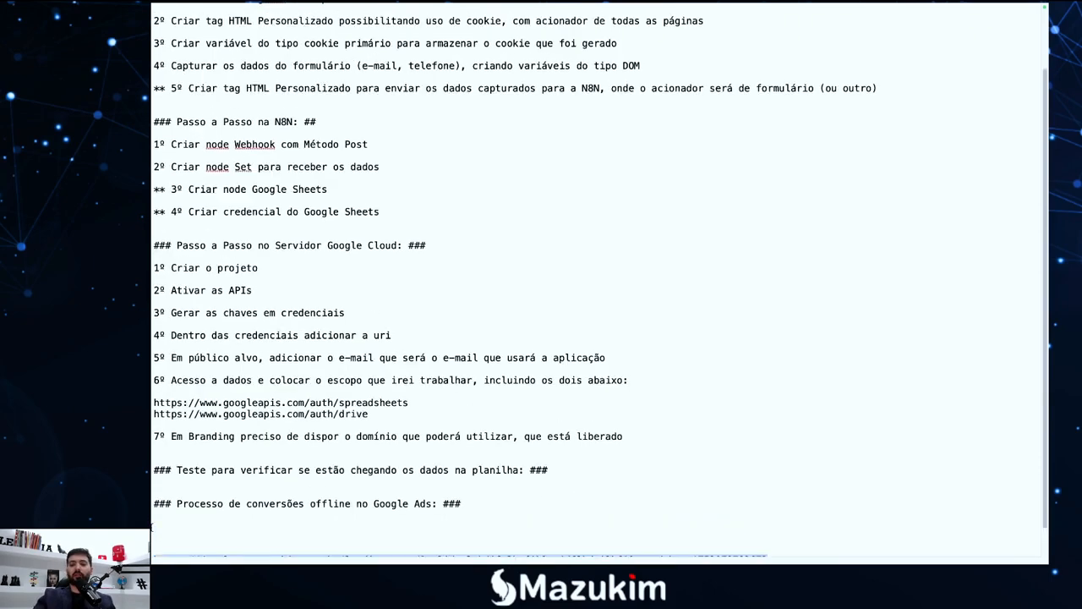
Add blank lines under the URL and highlight its gclid parameter and base address
scroll(536, 526, "down", 3)
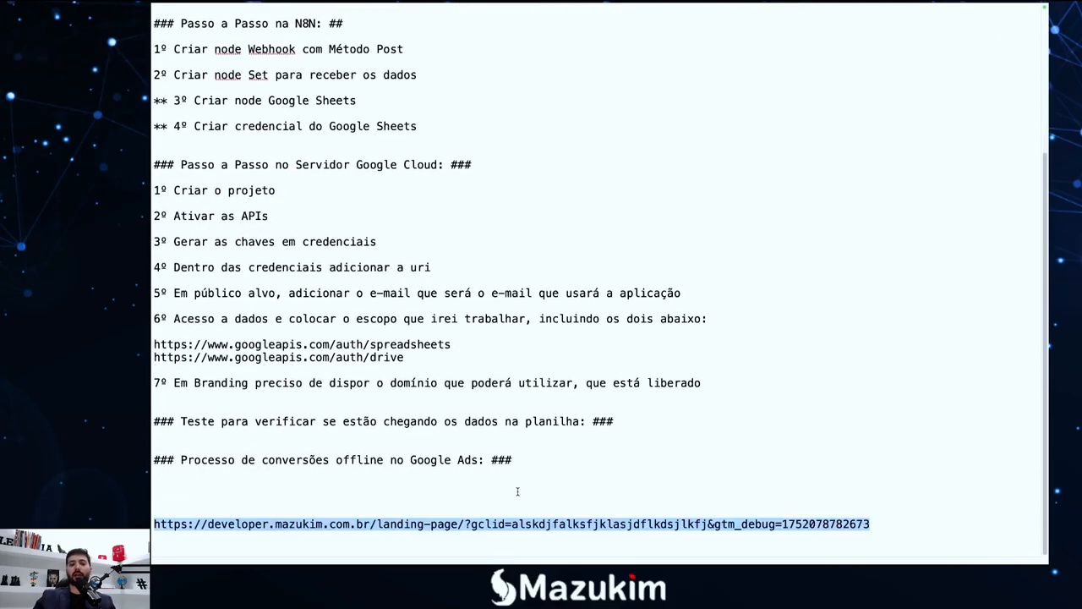
left_click(559, 519)
key("Return")
key("Return")
key("Return")
key("Return")
key("Return")
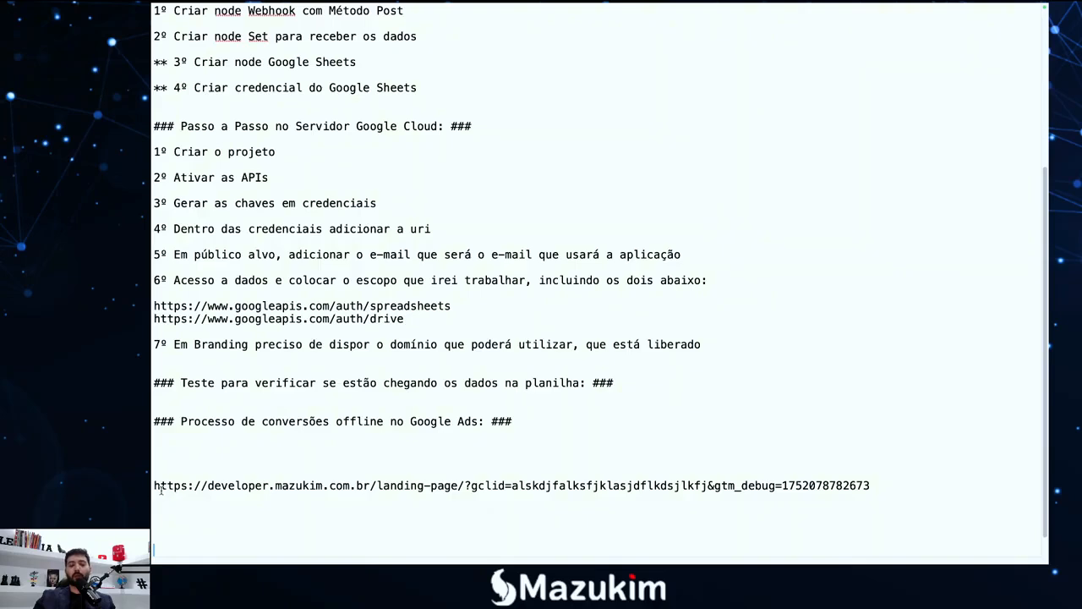
mouse_move(155, 486)
left_mouse_down()
mouse_move(930, 488)
mouse_move(253, 471)
mouse_move(155, 485)
left_mouse_up()
left_click(157, 486)
left_click_drag(472, 485, 506, 485)
left_click(506, 485)
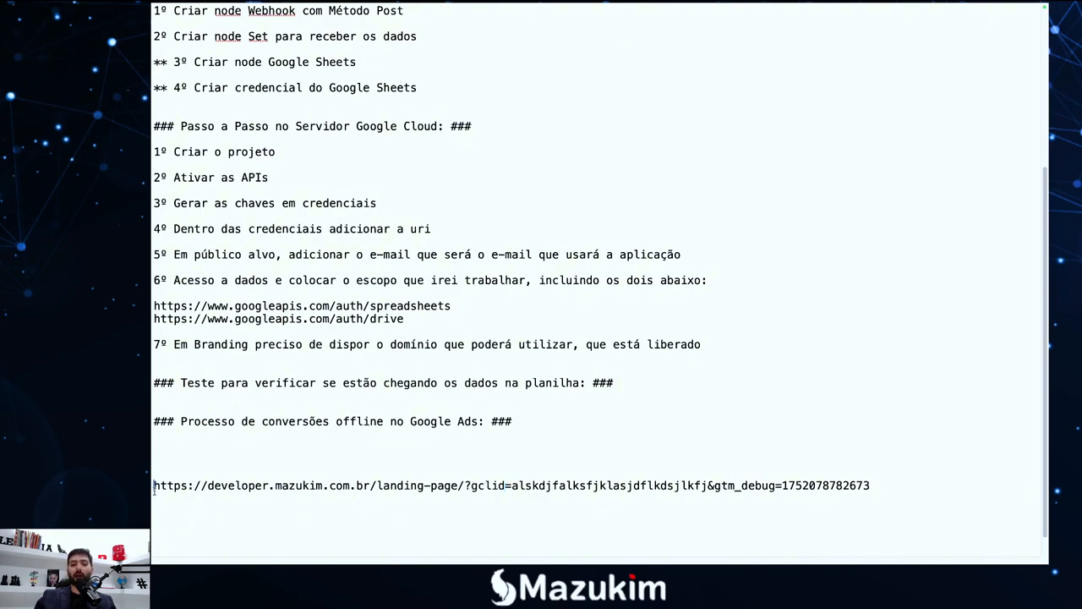
left_click_drag(153, 486, 466, 486)
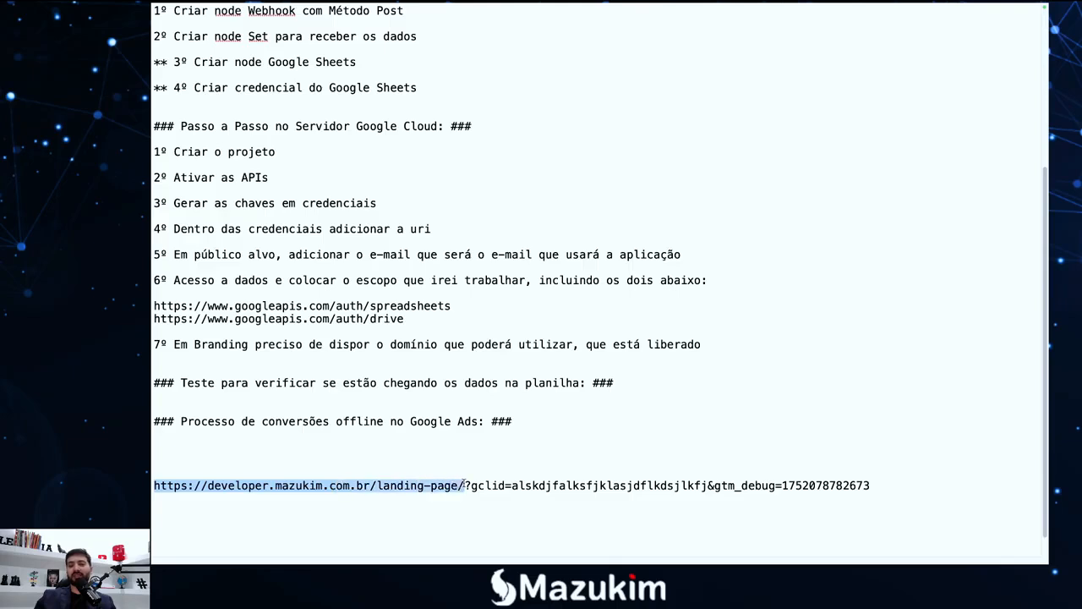
Repeatedly highlight the gclid parameter name in the test URL to point it out
left_click(464, 485)
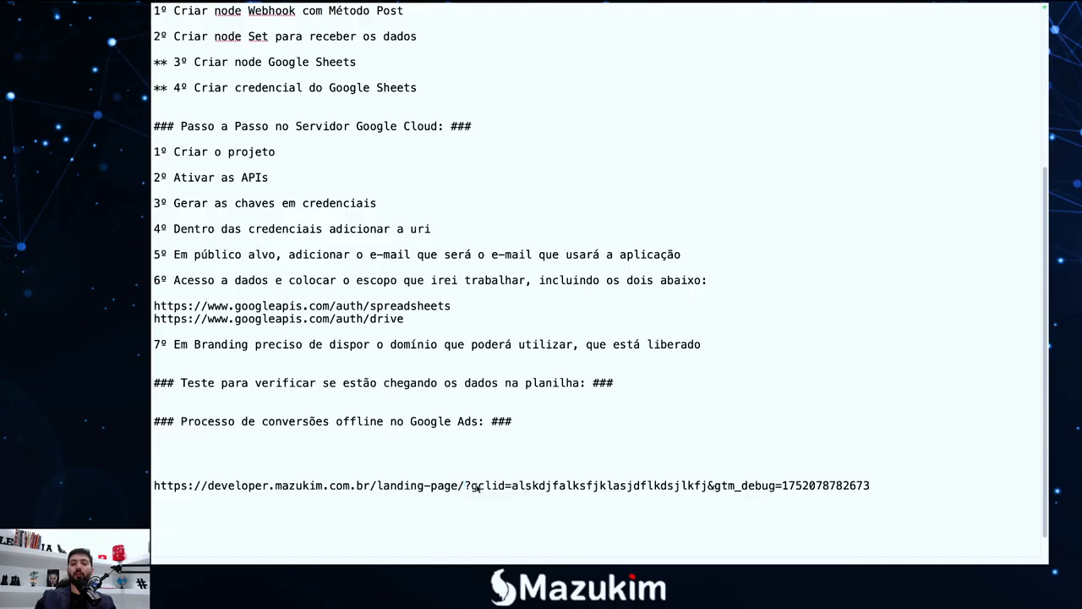
mouse_move(471, 486)
left_mouse_down()
mouse_move(506, 485)
mouse_move(470, 485)
left_mouse_up()
left_click(507, 486)
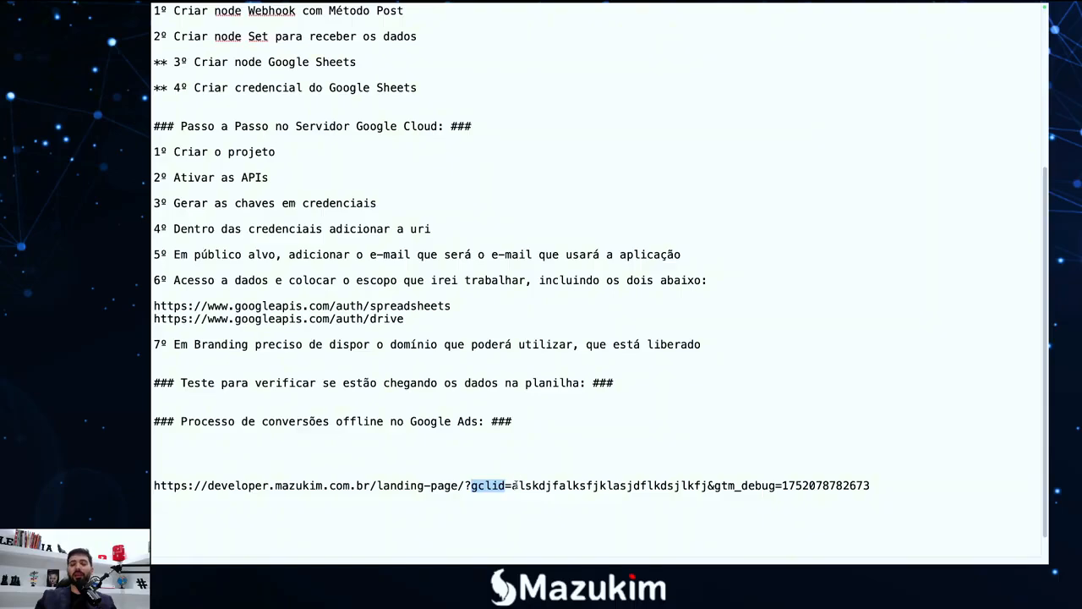
left_click(503, 485)
left_click_drag(504, 485, 471, 485)
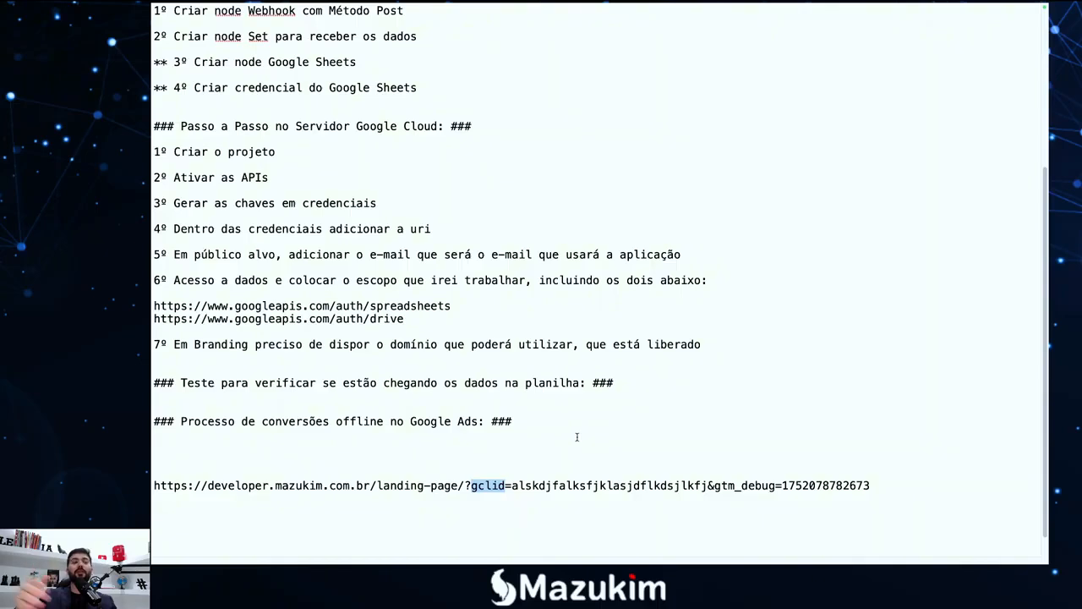
left_click(478, 486)
mouse_move(474, 486)
left_mouse_down()
mouse_move(507, 486)
mouse_move(472, 486)
left_mouse_up()
left_click(512, 485)
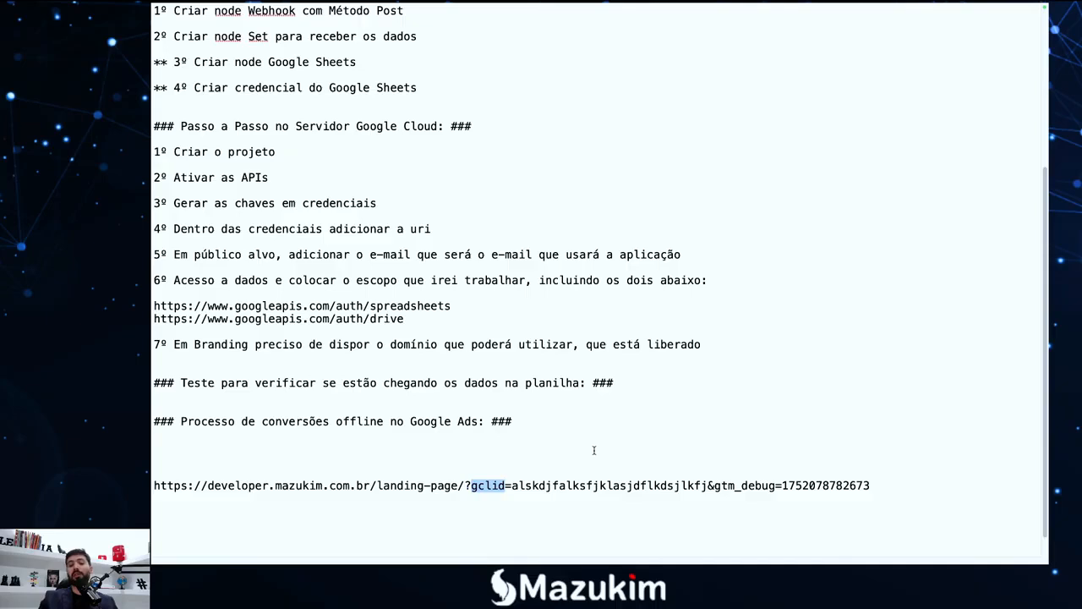
key("Right")
key("shift+Left")
key("shift+Left")
key("shift+Left")
key("shift+Left")
key("shift+Left")
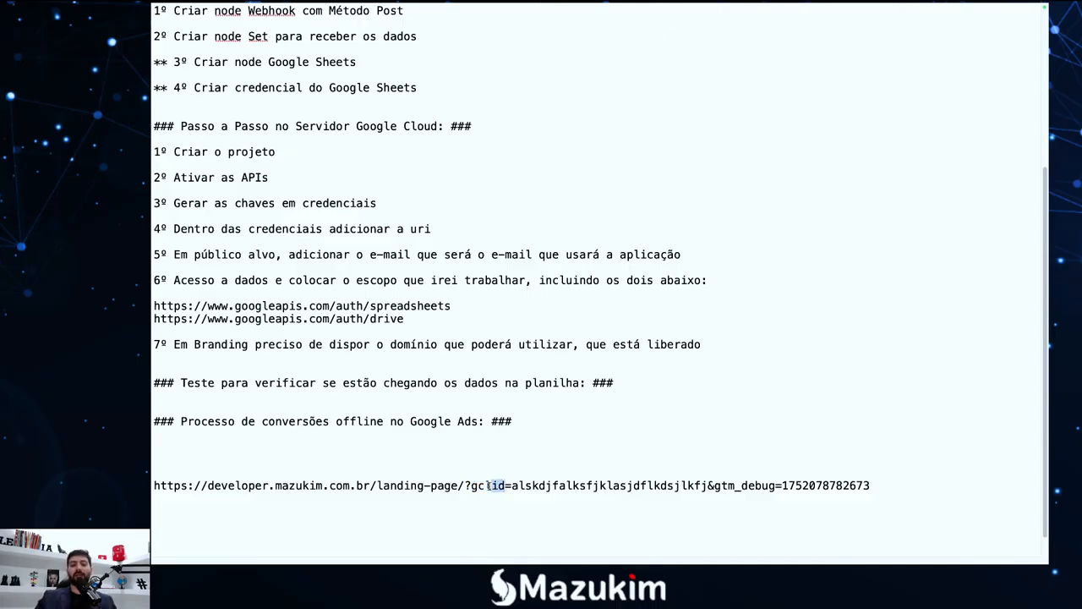
left_click(476, 486)
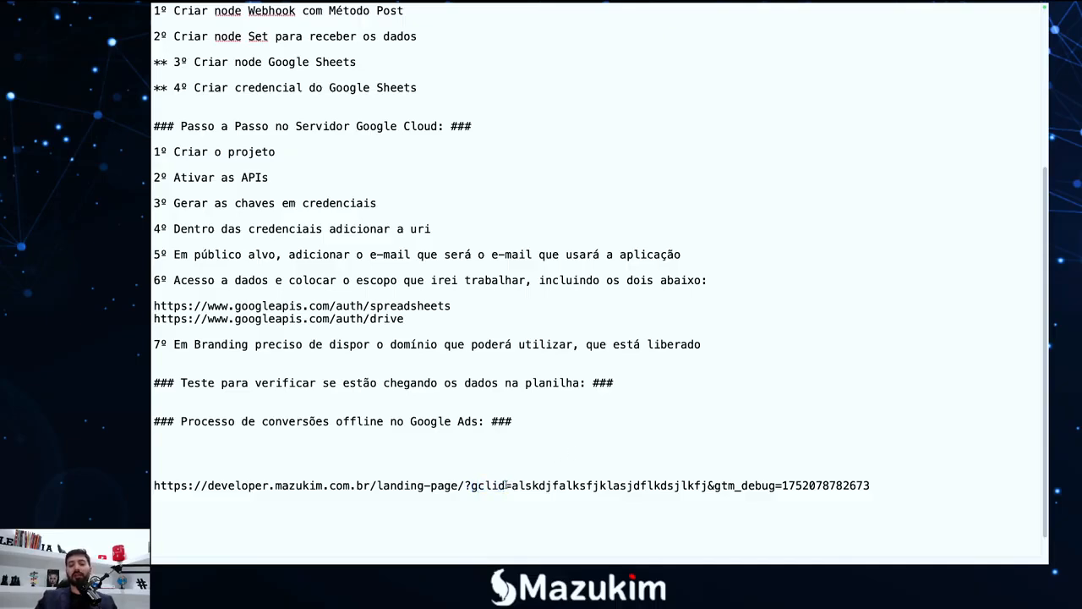
left_click_drag(508, 486, 471, 486)
left_click(474, 485)
mouse_move(471, 485)
left_mouse_down()
mouse_move(507, 486)
mouse_move(470, 486)
left_mouse_up()
left_click(507, 485)
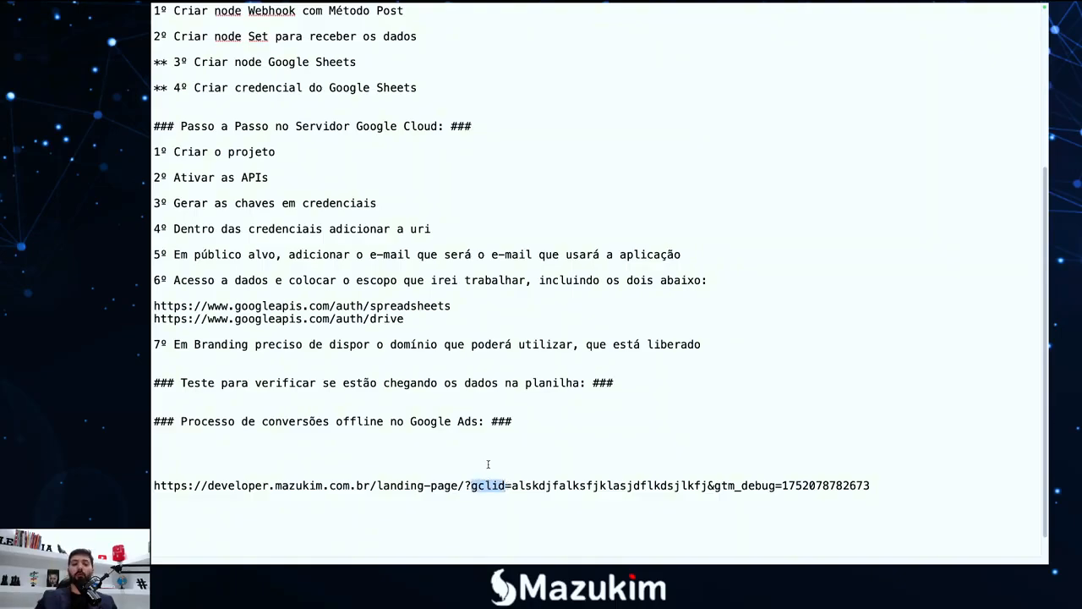
Bring up the macOS app launcher to get back to Chrome
key("F4")
left_click(320, 520)
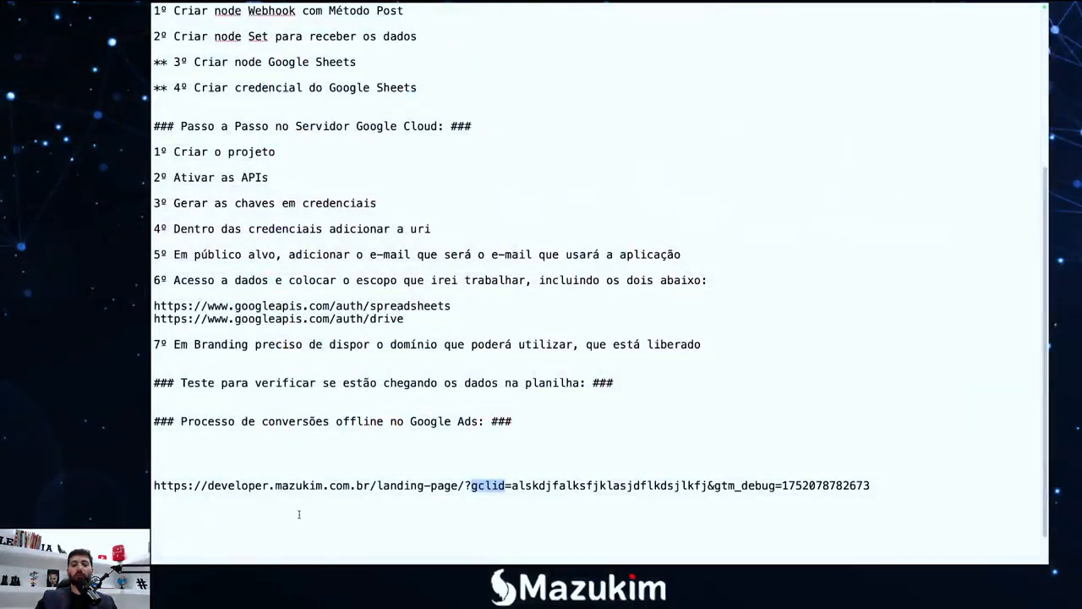
key("F4")
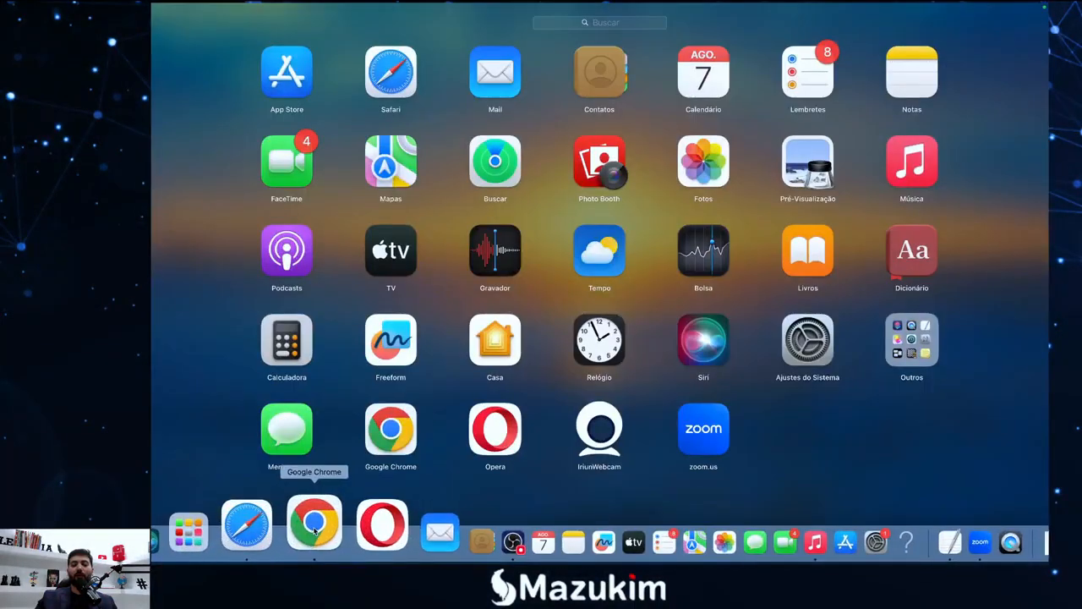
Open the gclid variable from the Tag Manager workspace's Variables list
left_click(314, 526)
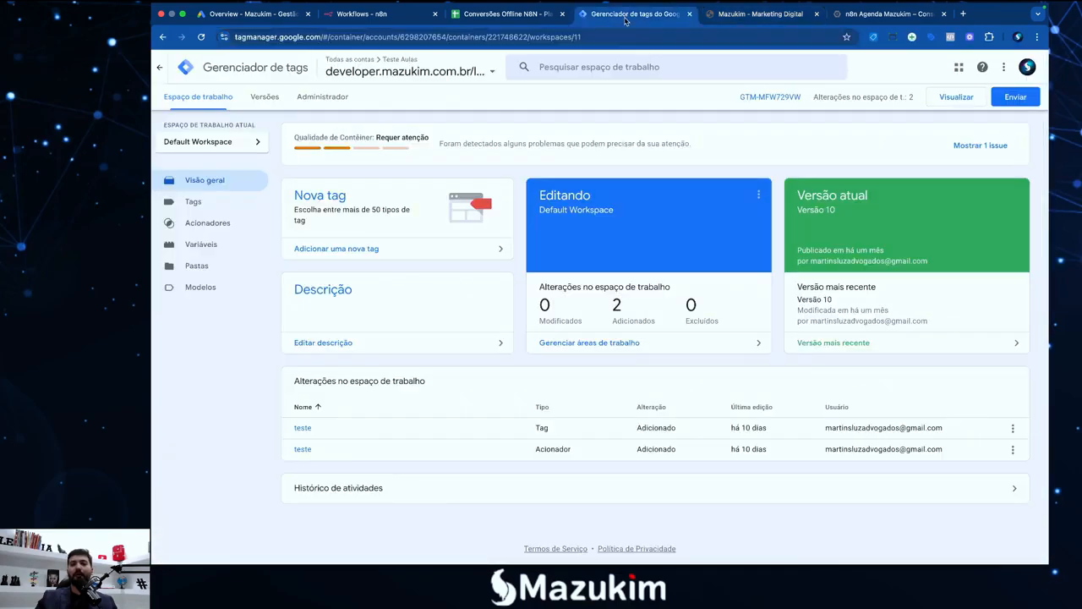
left_click(628, 15)
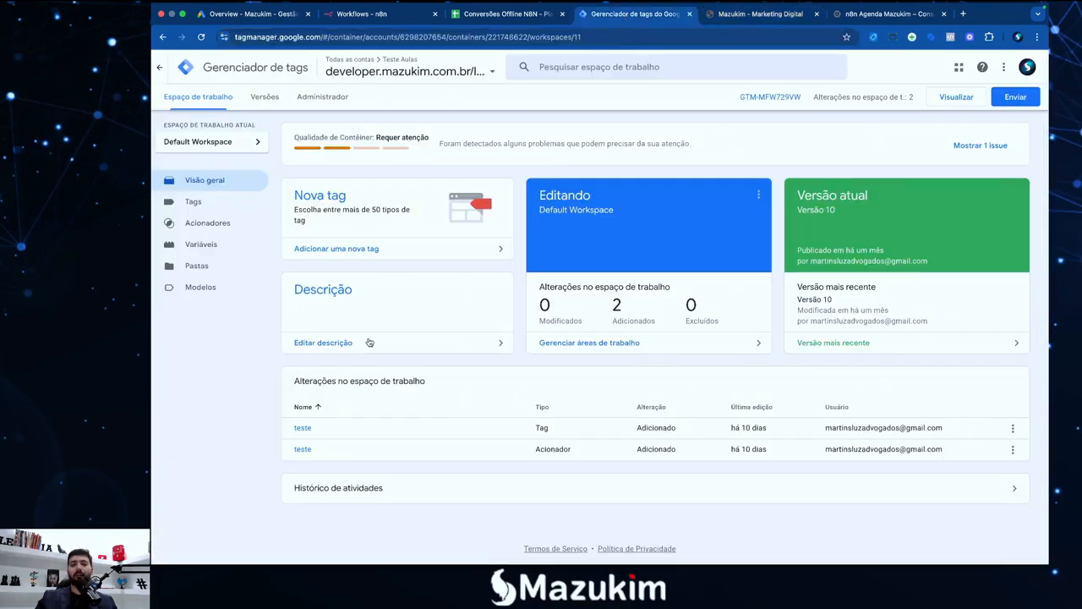
left_click(202, 245)
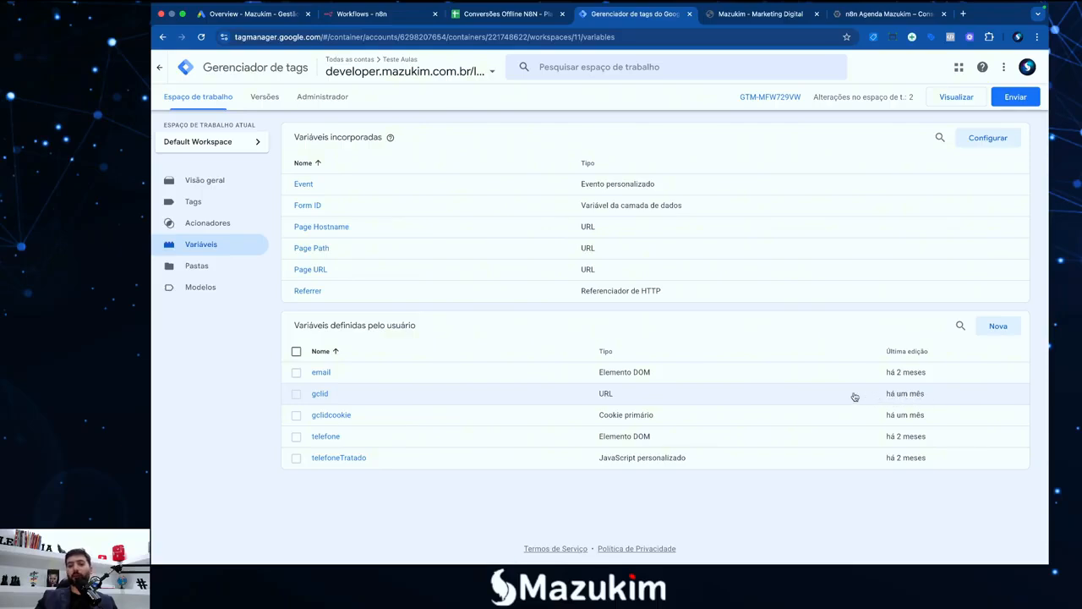
left_click(328, 397)
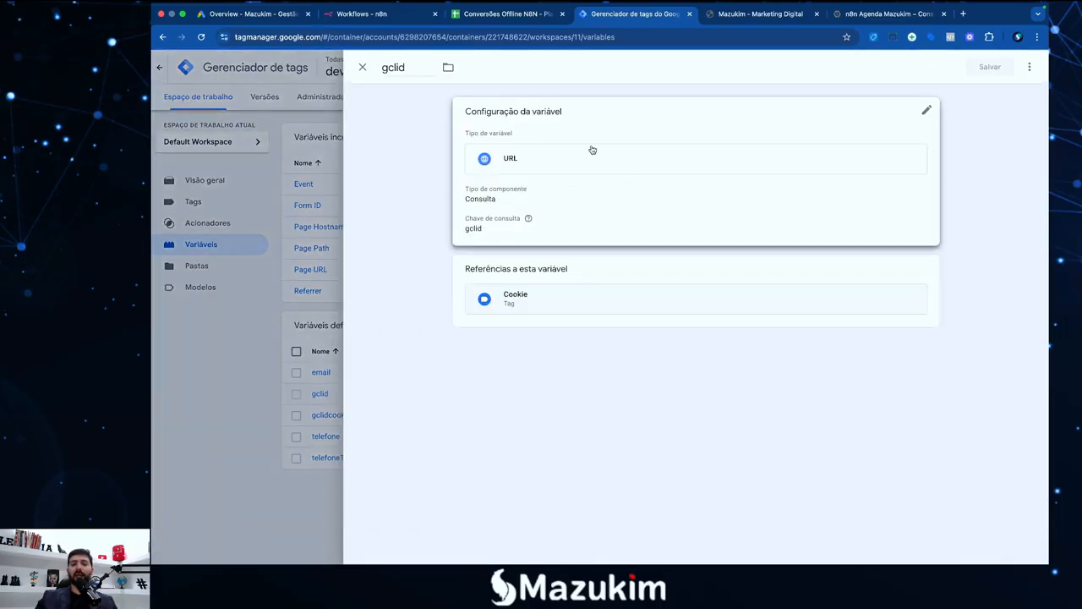
Confirm variable type URL with component type Consulta and query key gclid
left_click(599, 173)
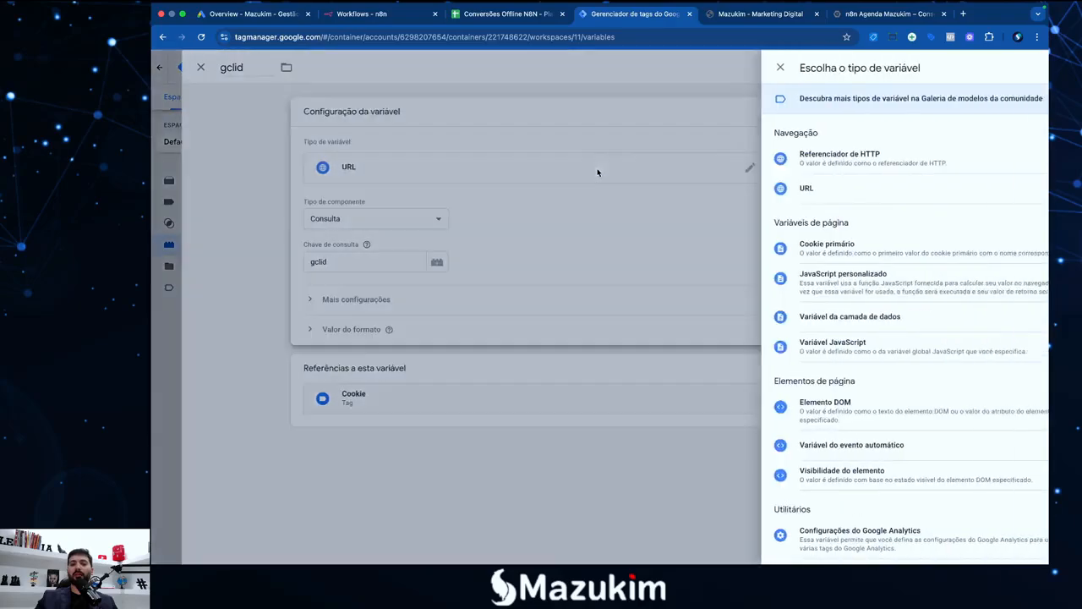
left_click(793, 188)
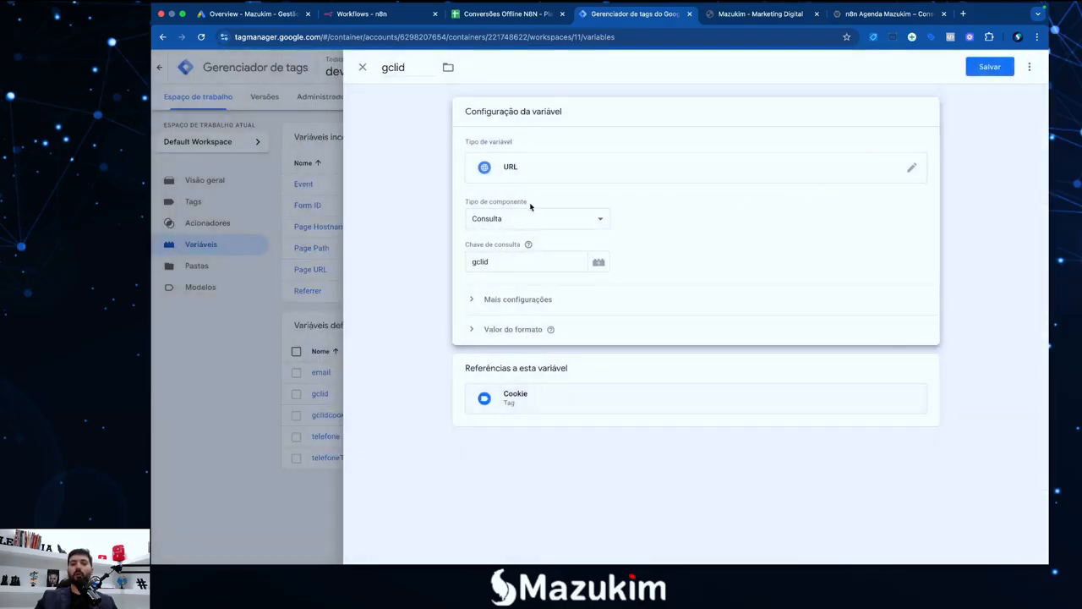
left_click(595, 220)
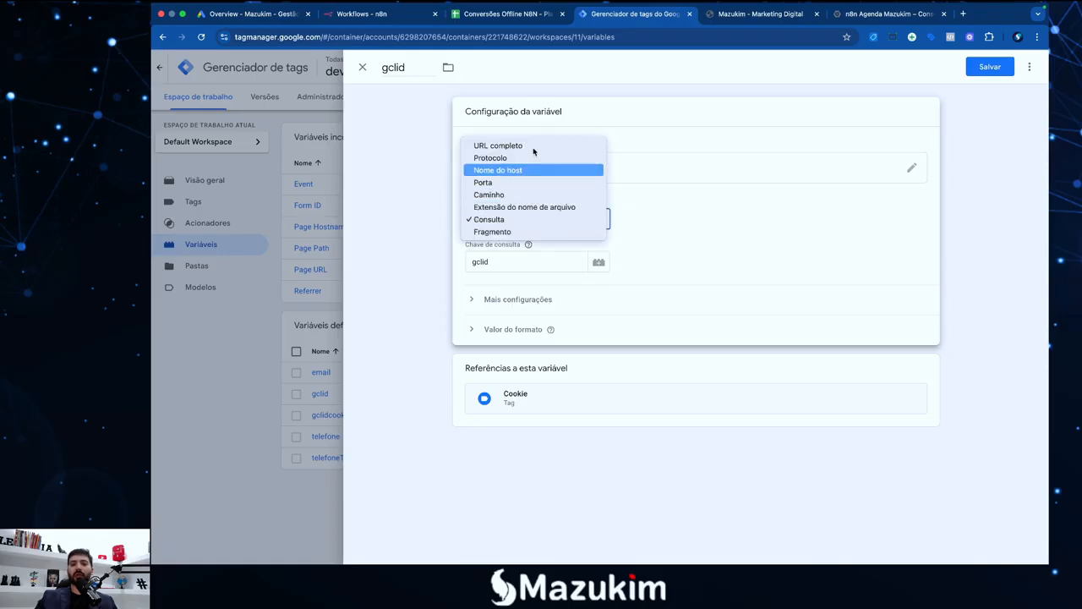
left_click(522, 219)
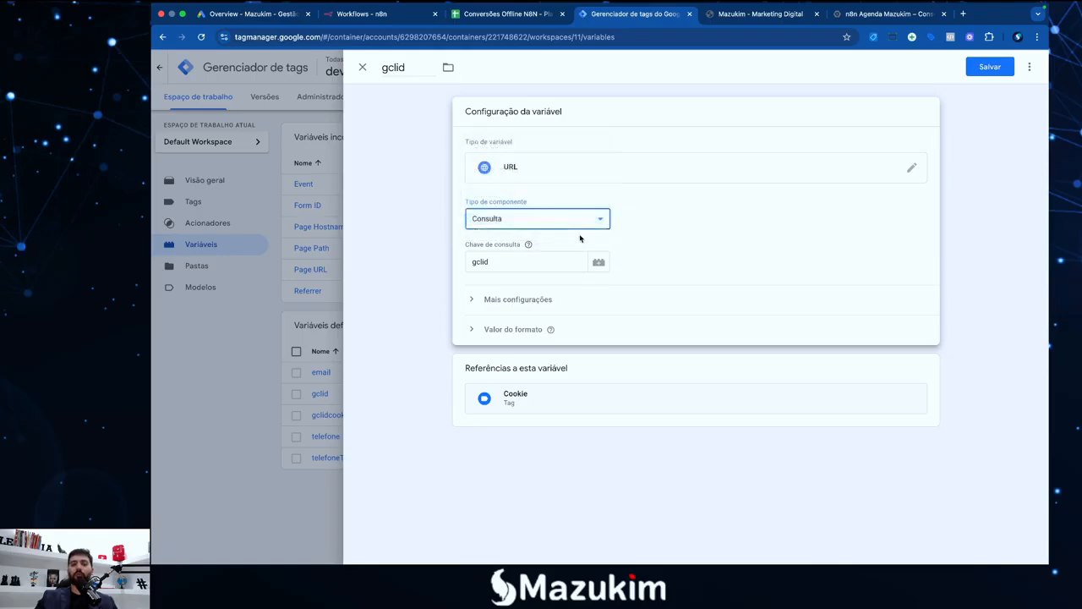
left_click(483, 261)
double_click(483, 261)
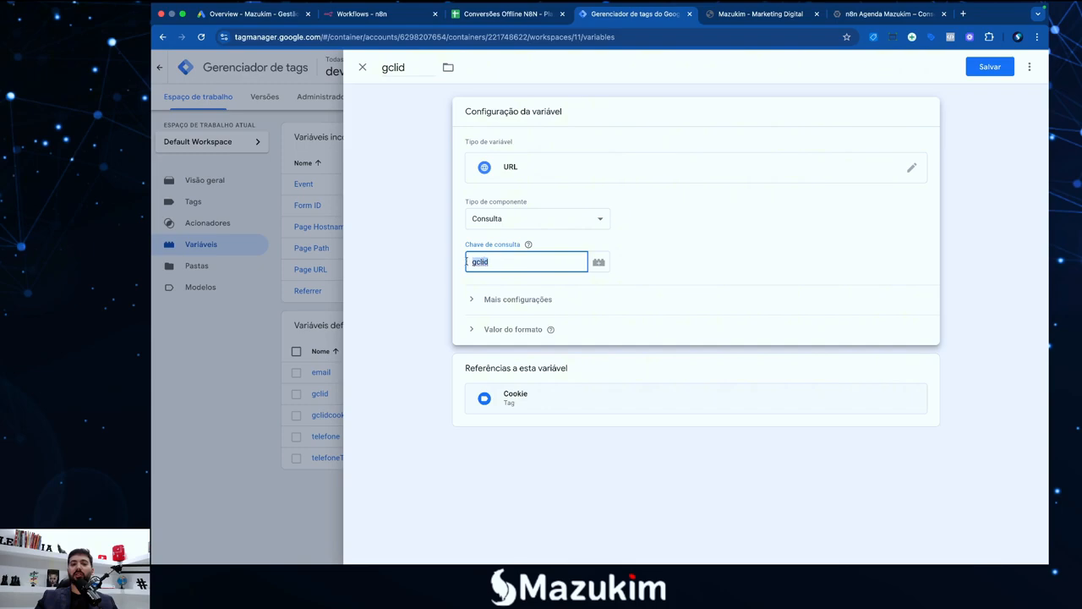
left_click(450, 260)
left_click(538, 240)
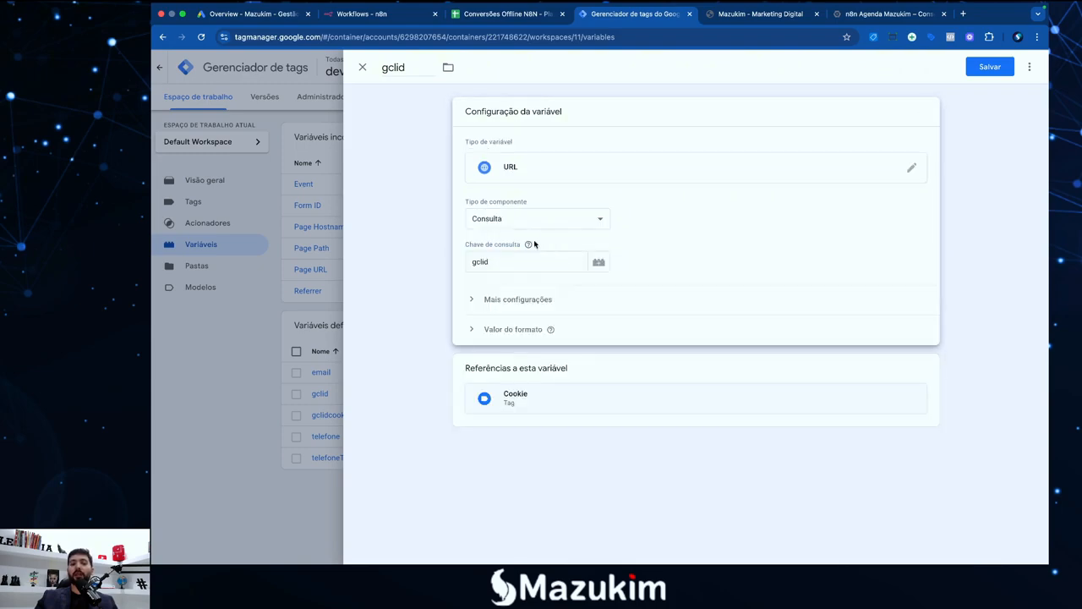
Compare against the gclid parameter in the landing-page address, then save the gclid variable
left_click(733, 15)
left_click_drag(410, 38, 427, 44)
left_click(441, 44)
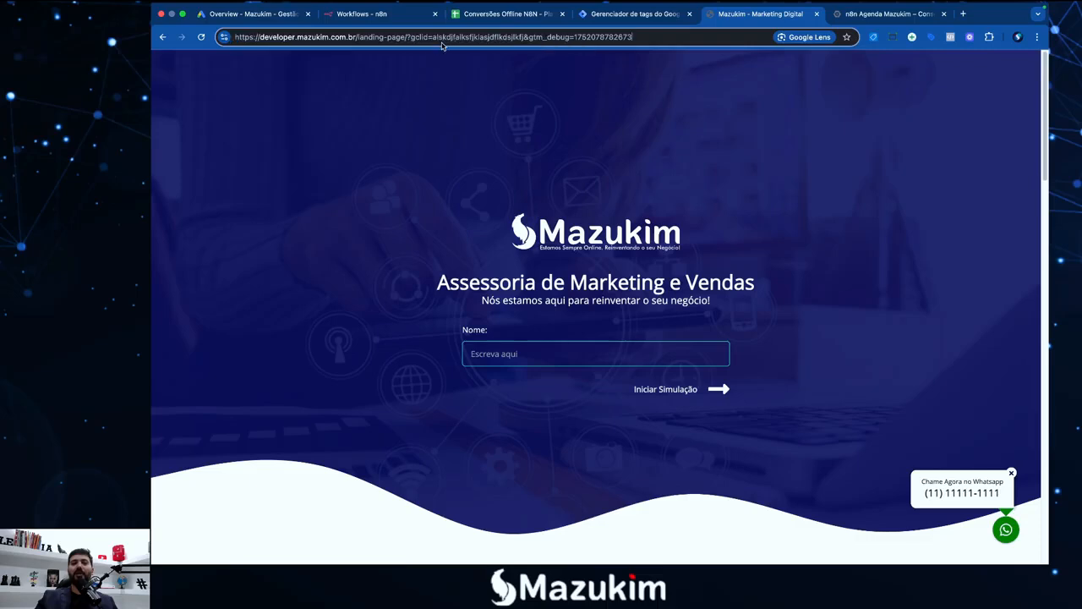
left_click(632, 15)
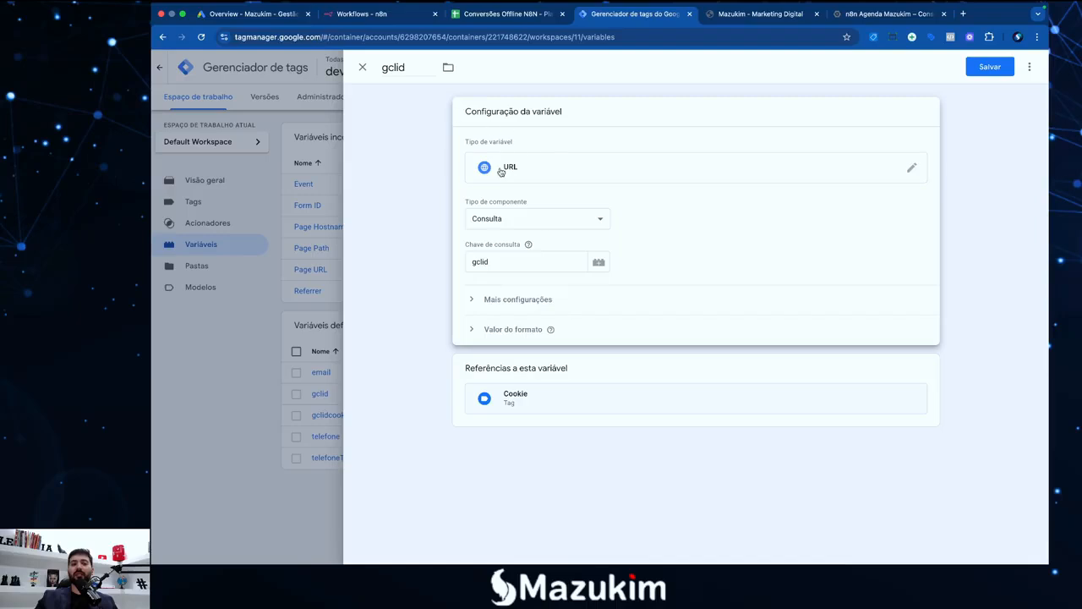
left_click_drag(409, 68, 380, 72)
left_click(415, 161)
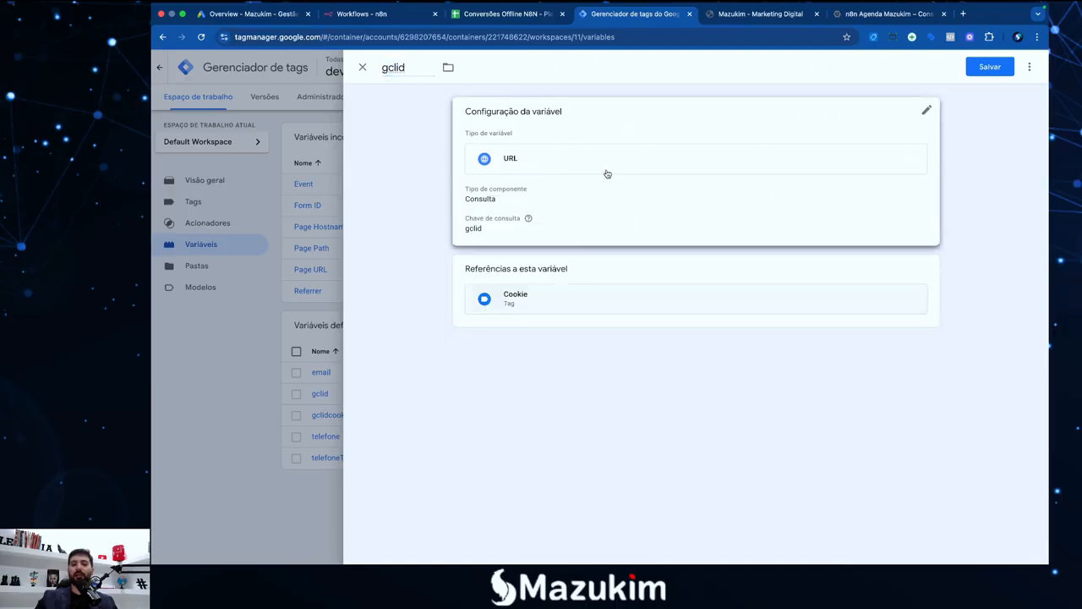
left_click(982, 69)
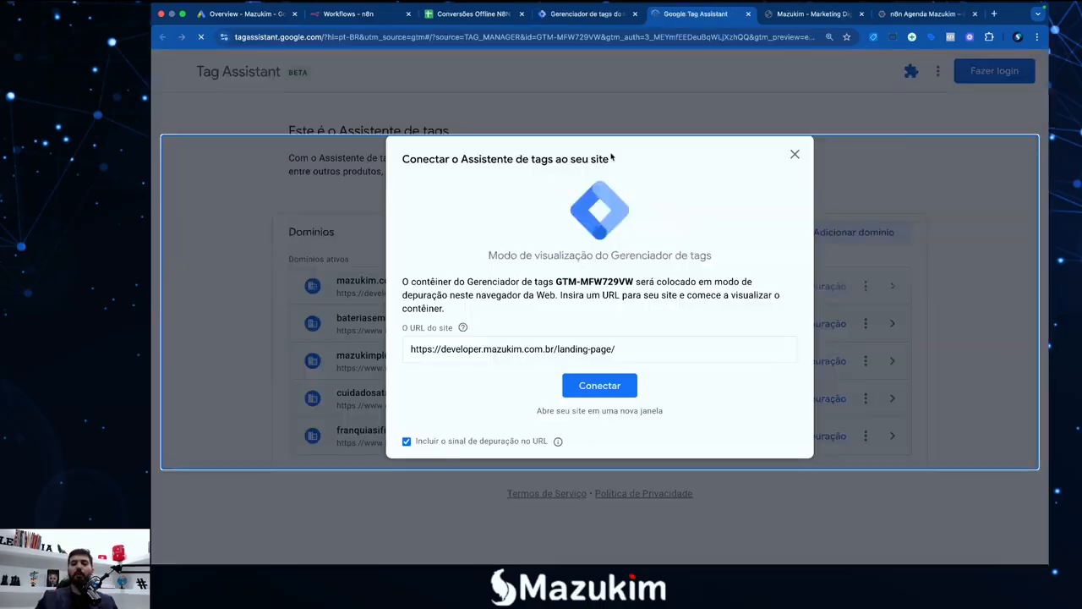
Connect Tag Assistant to the landing page and open its debug session
left_click(597, 389)
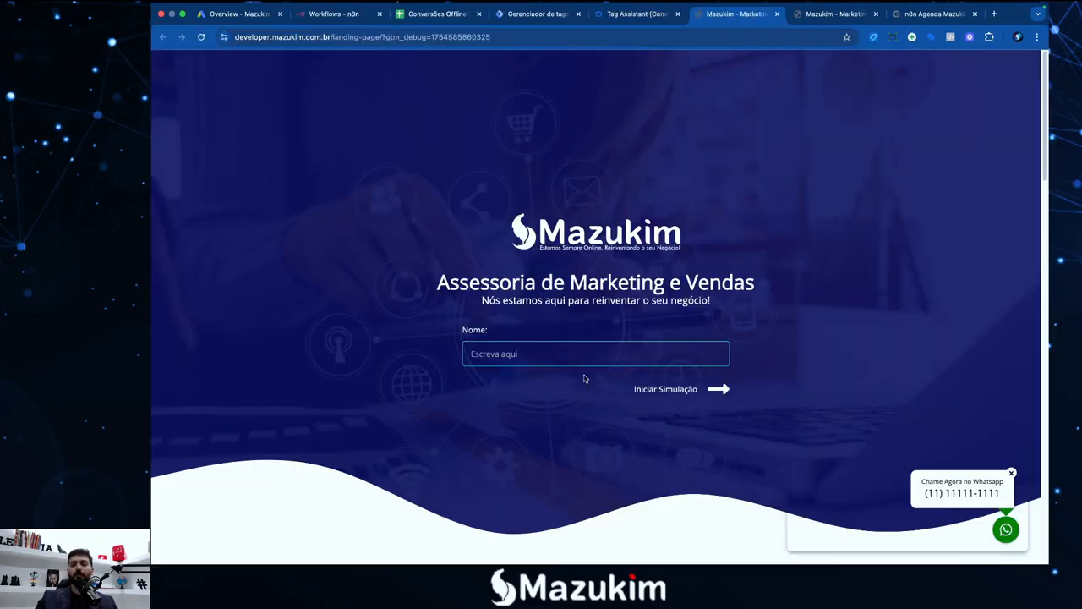
left_click_drag(869, 454, 814, 208)
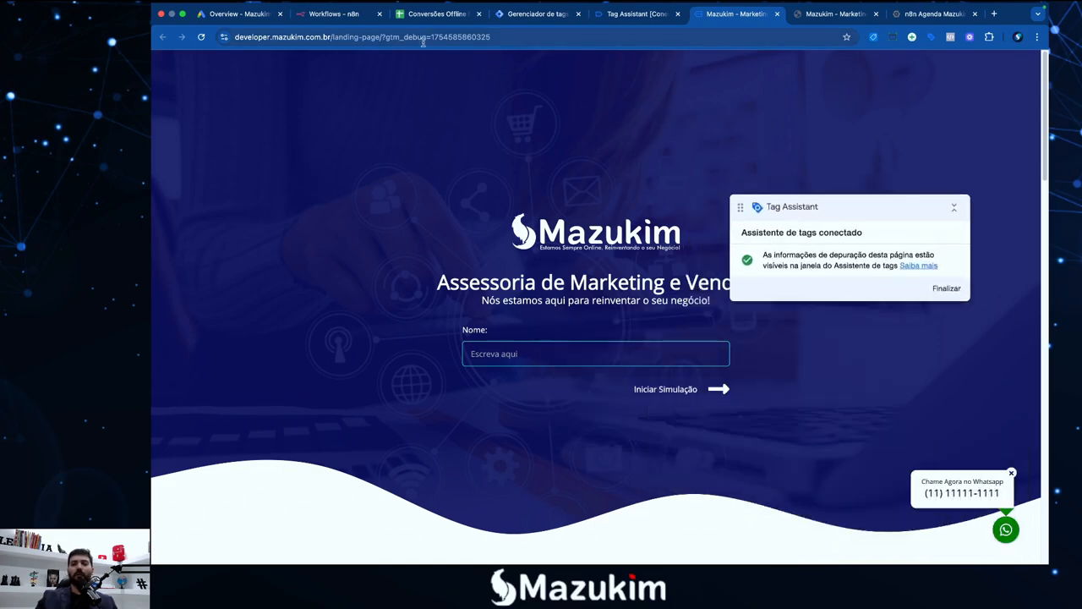
left_click(607, 14)
left_click(575, 317)
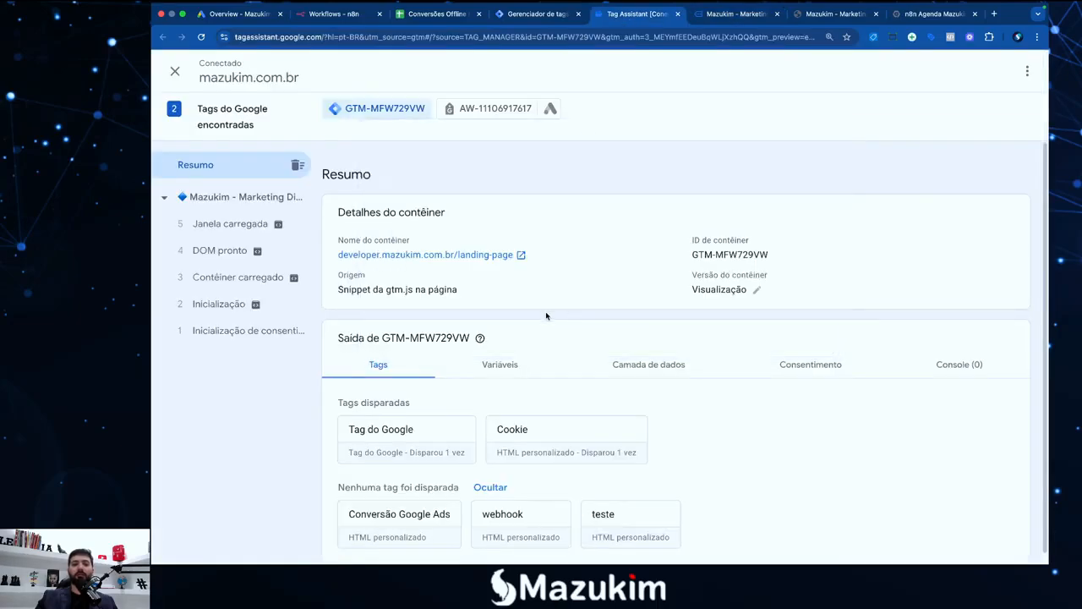
Confirm gclid reads undefined on the Janela carregada event, then return to the landing-page address
left_click(222, 221)
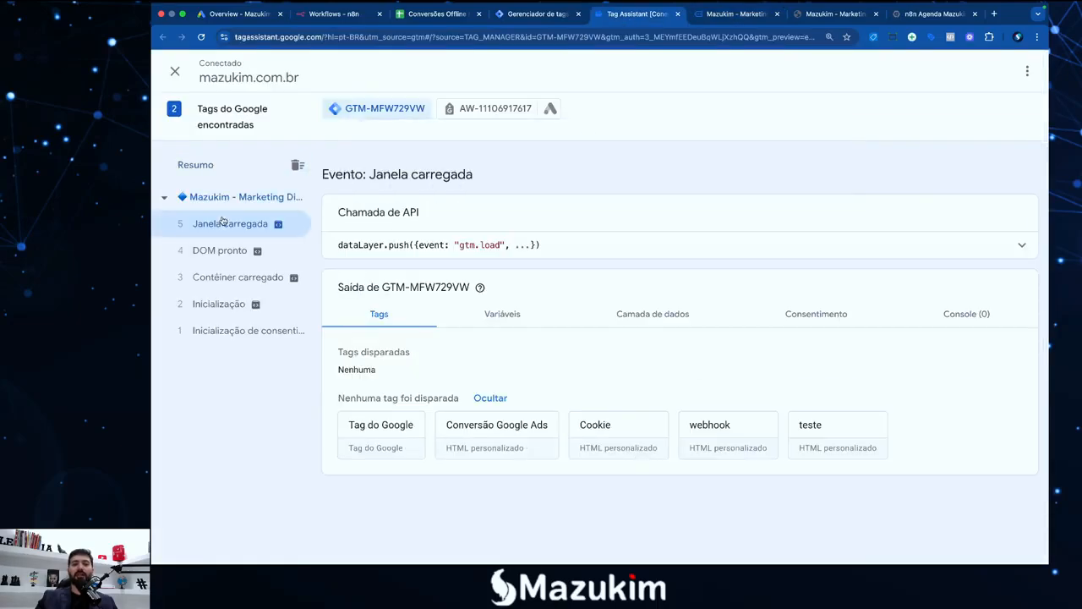
left_click(505, 313)
scroll(483, 449, "down", 2)
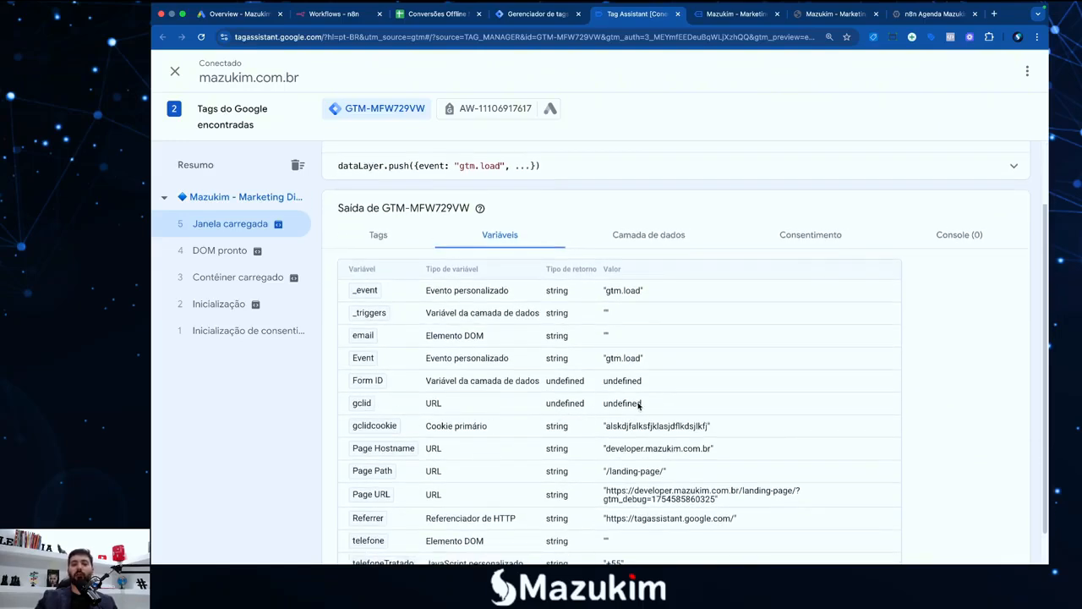
left_click_drag(641, 404, 600, 406)
left_click(355, 401)
left_click(538, 411)
left_click(729, 13)
left_click(507, 38)
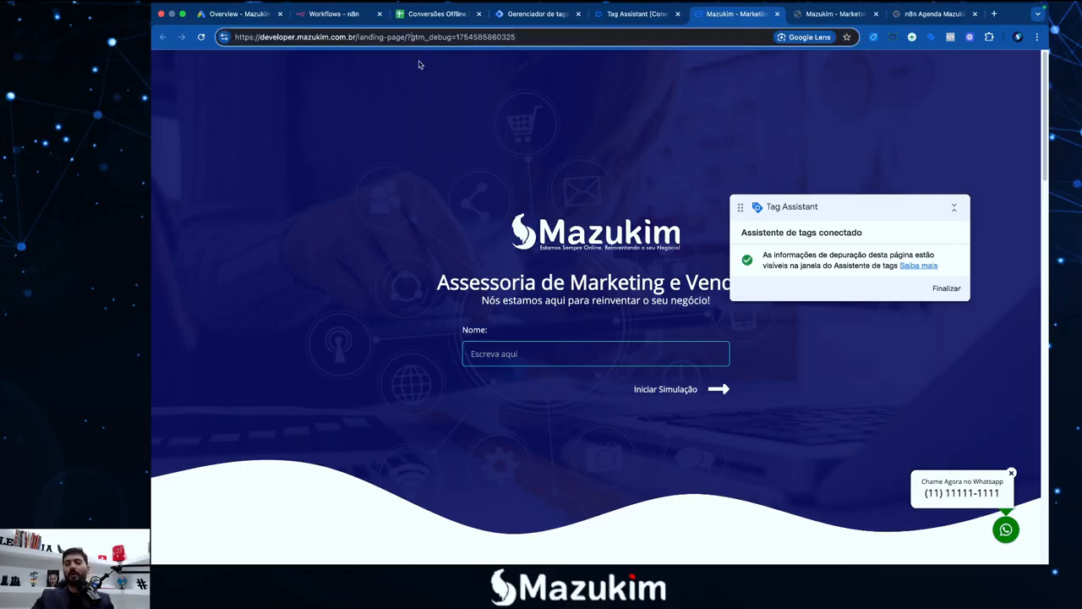
Reload the page with gclid=aksdjfklasjfklasjfksadjfksdjfj and check the captured value in Tag Assistant
type("gclid")
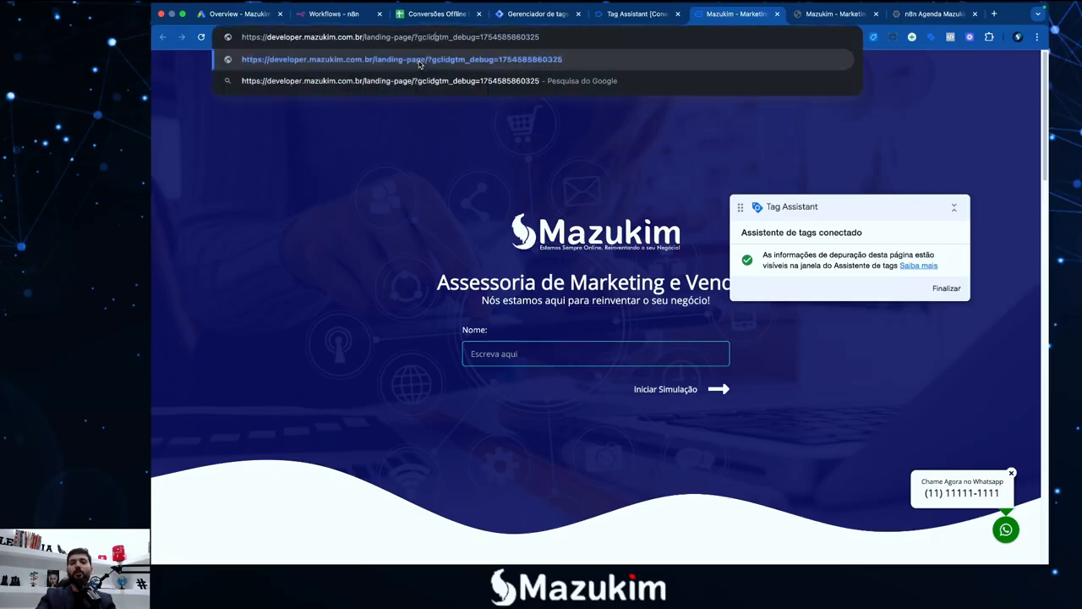
type("=aksdjfklasjfklasjfksadjfksdjfj")
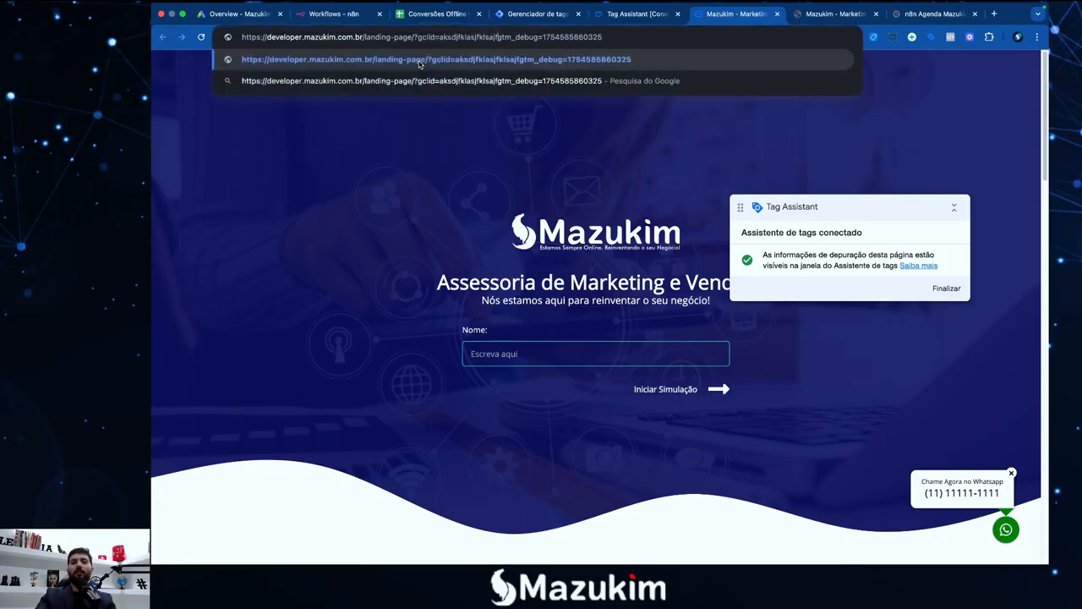
type("&")
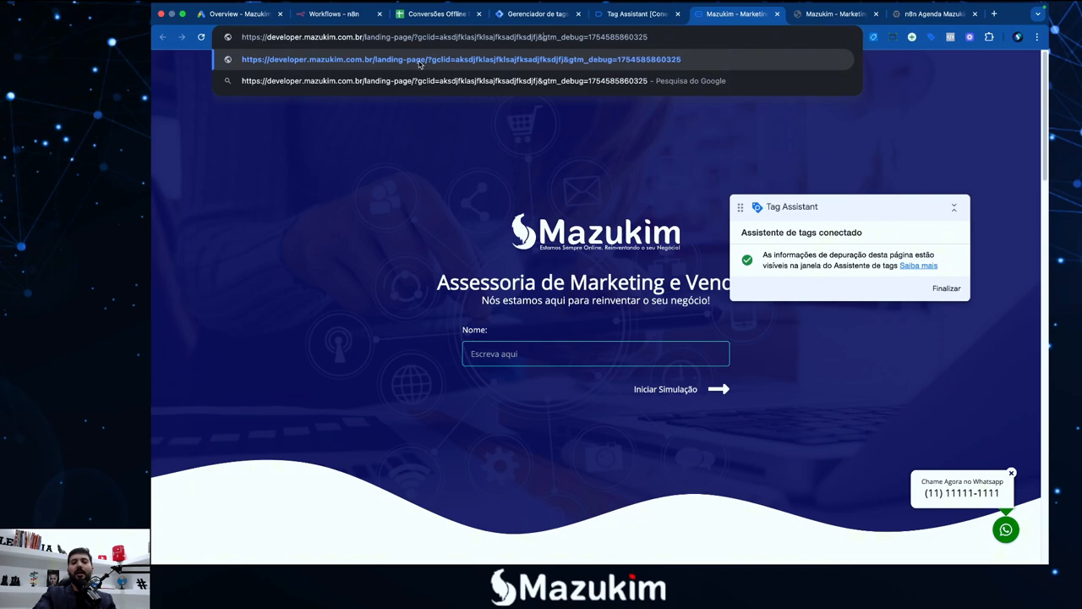
key("Return")
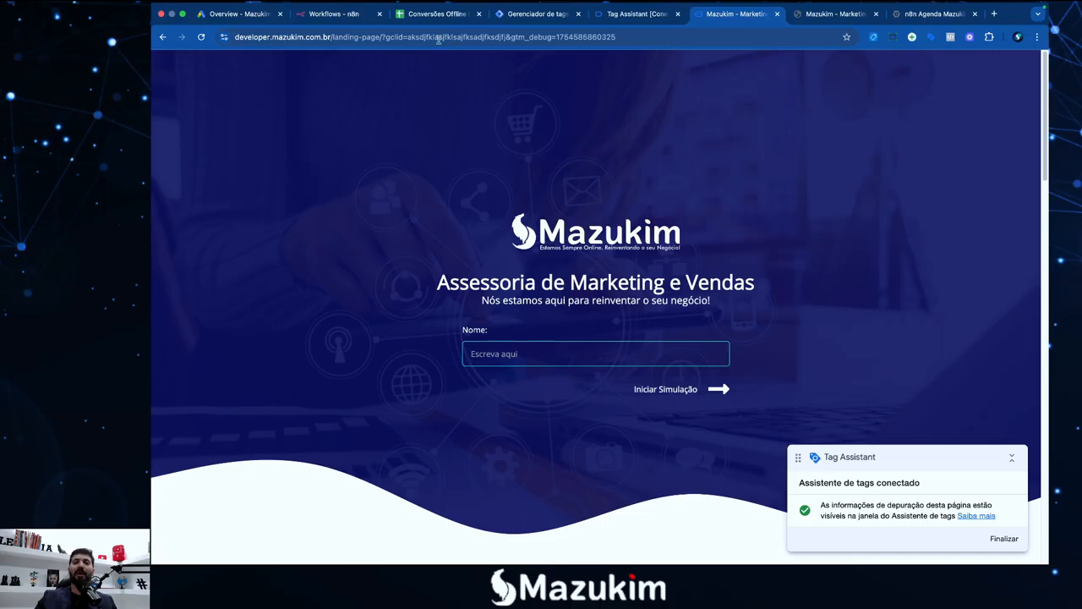
left_click(639, 14)
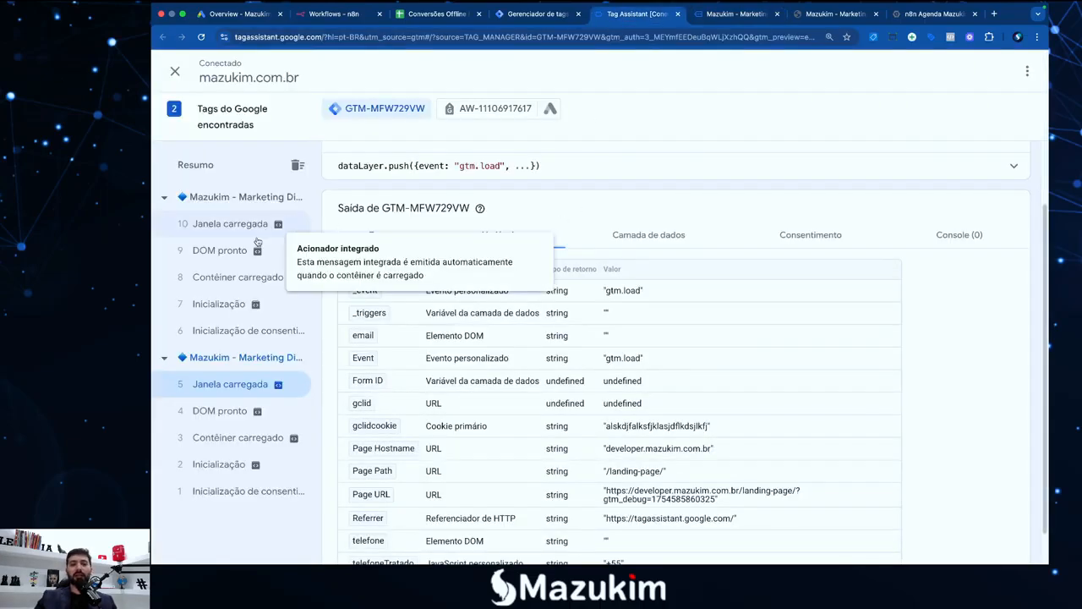
left_click(278, 223)
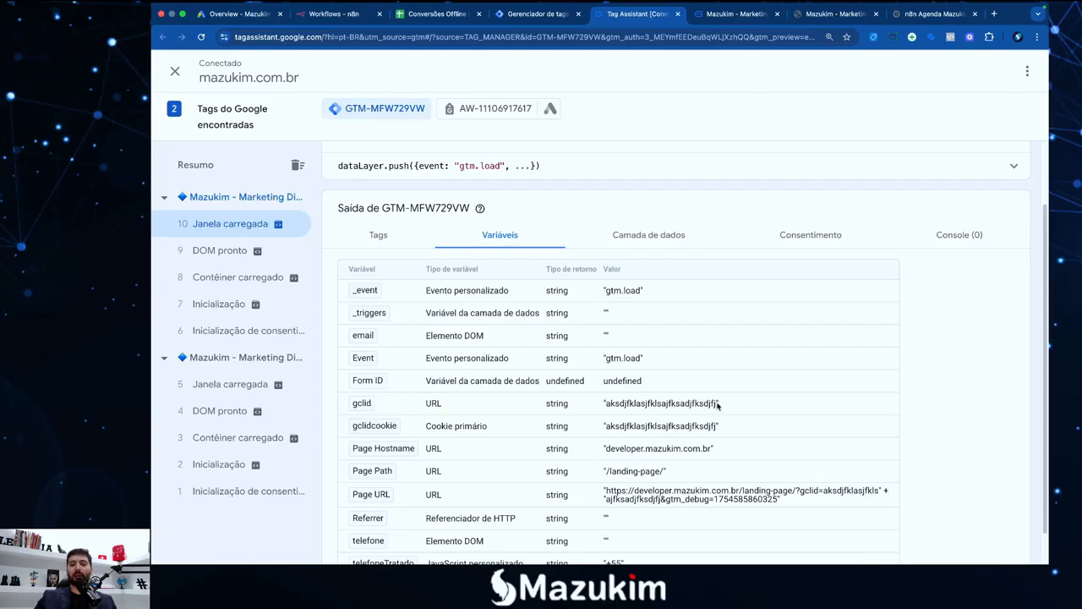
left_click_drag(717, 405, 614, 404)
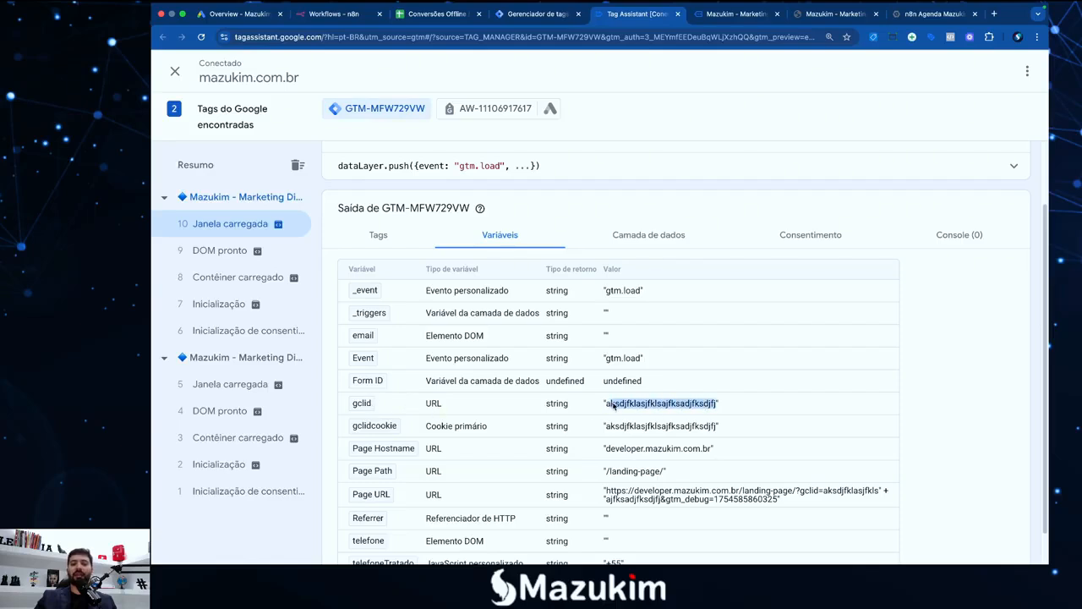
left_click(609, 406)
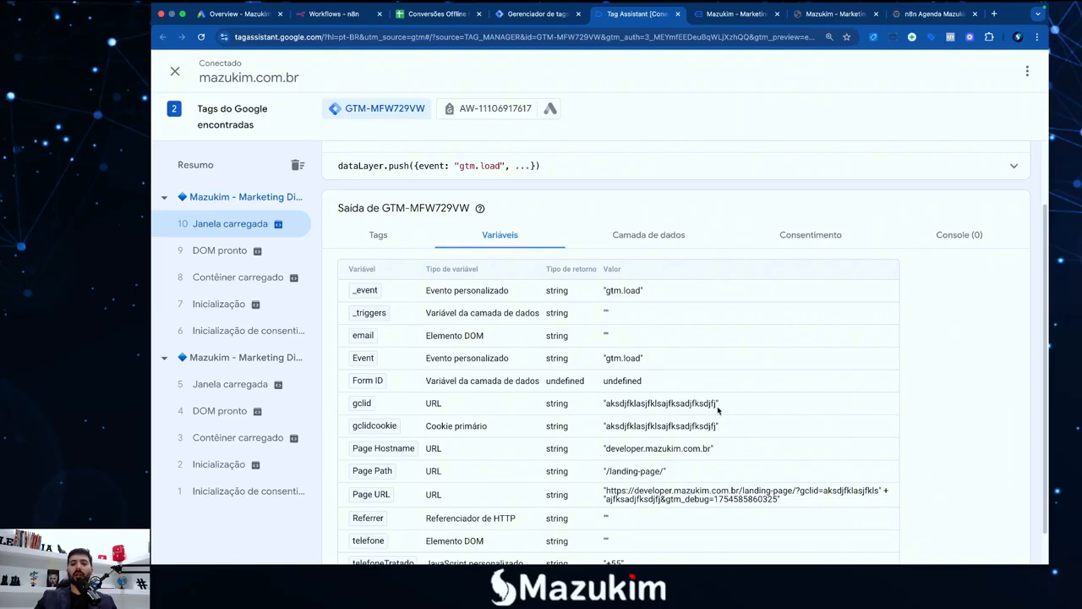
left_click_drag(717, 408, 604, 405)
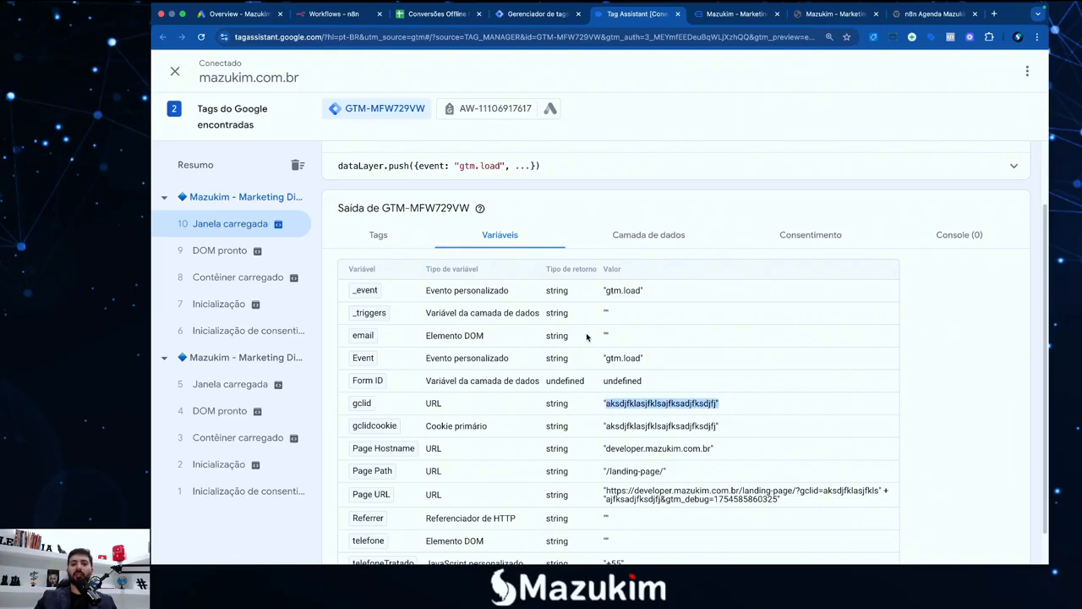
Change the gclid value to olamundo, reload, and confirm Tag Assistant shows olamundo
left_click(719, 19)
left_click(512, 35)
left_click(478, 39)
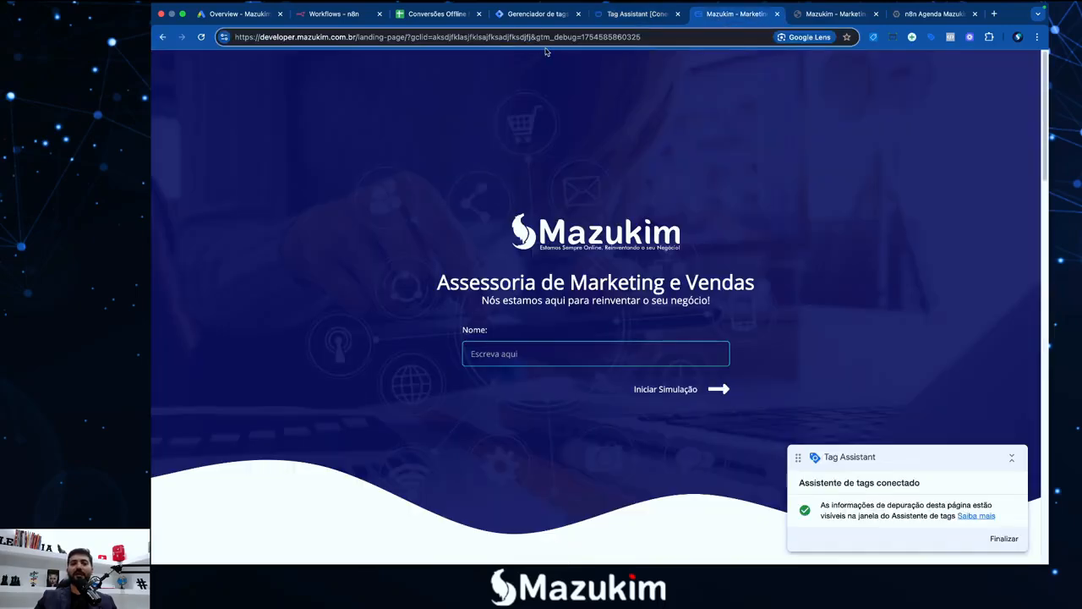
left_click_drag(531, 39, 436, 42)
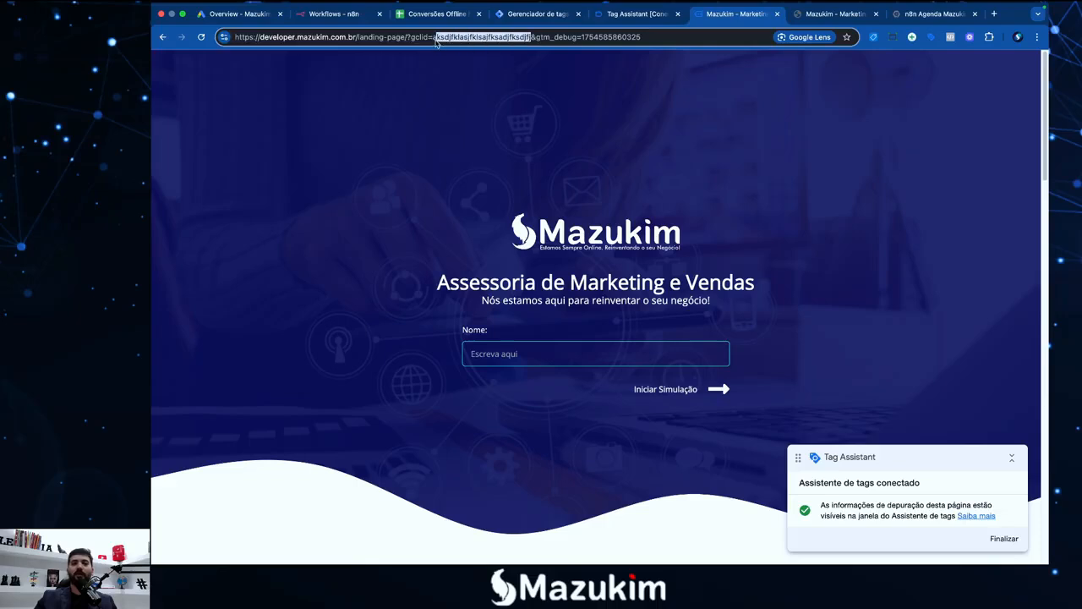
type("ola")
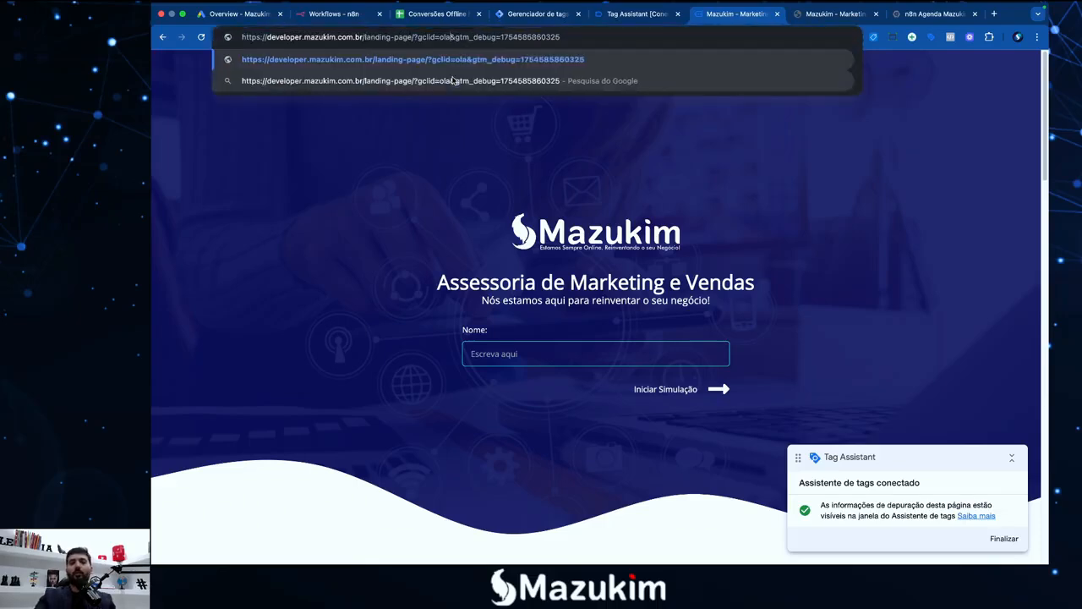
type("mundo")
key("Return")
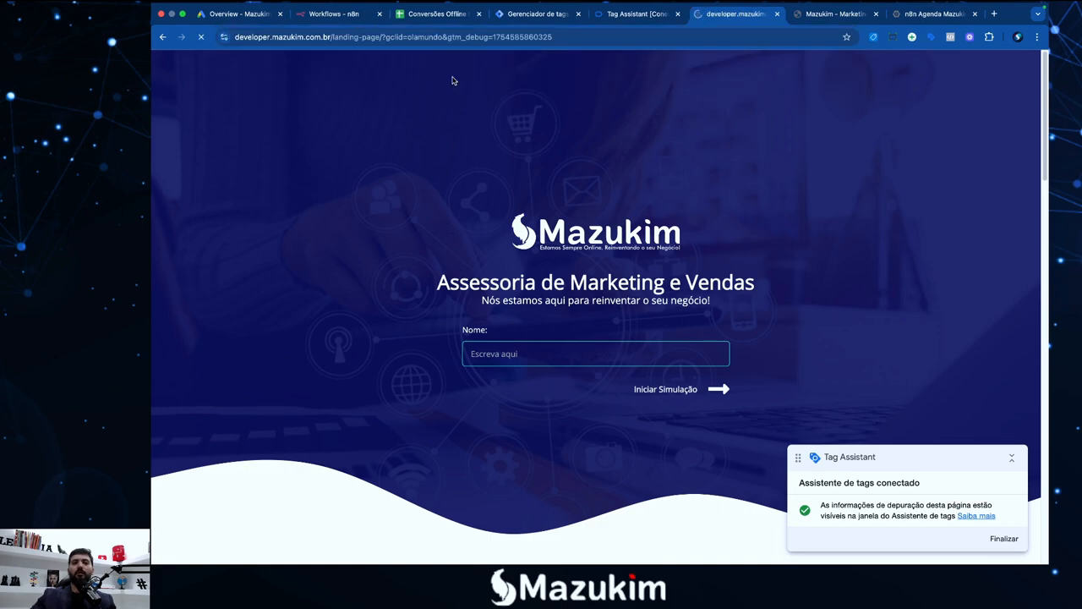
left_click(634, 15)
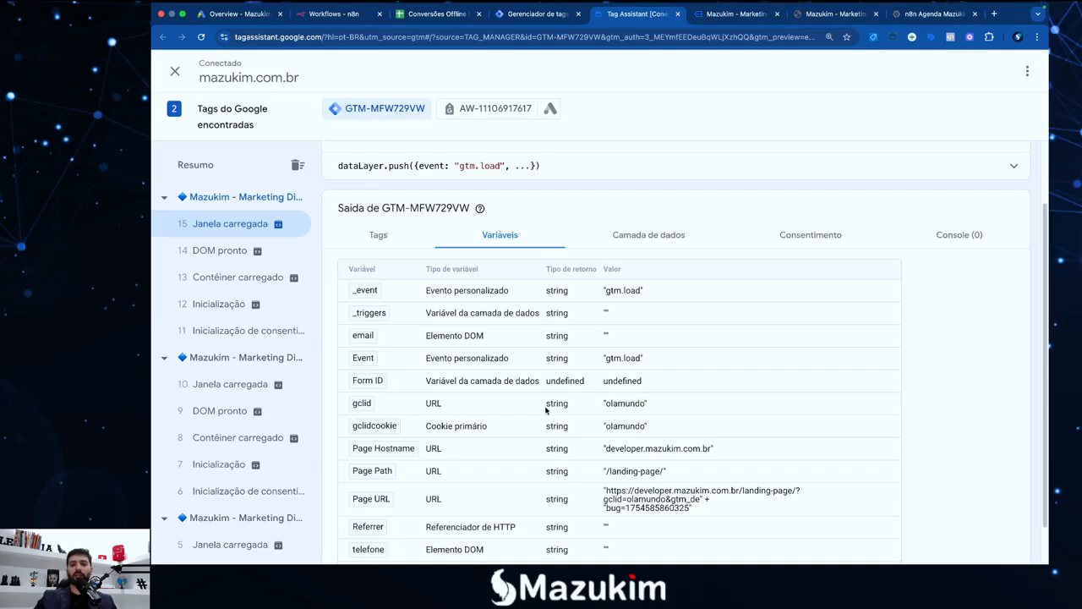
mouse_move(607, 408)
left_mouse_down()
mouse_move(648, 407)
mouse_move(606, 408)
left_mouse_up()
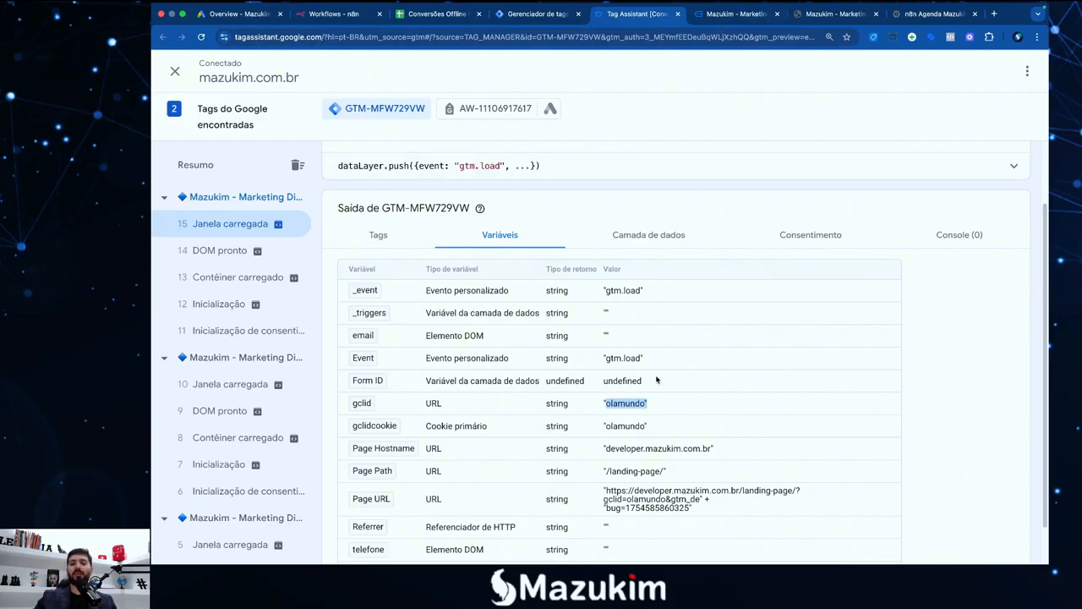
left_click(719, 15)
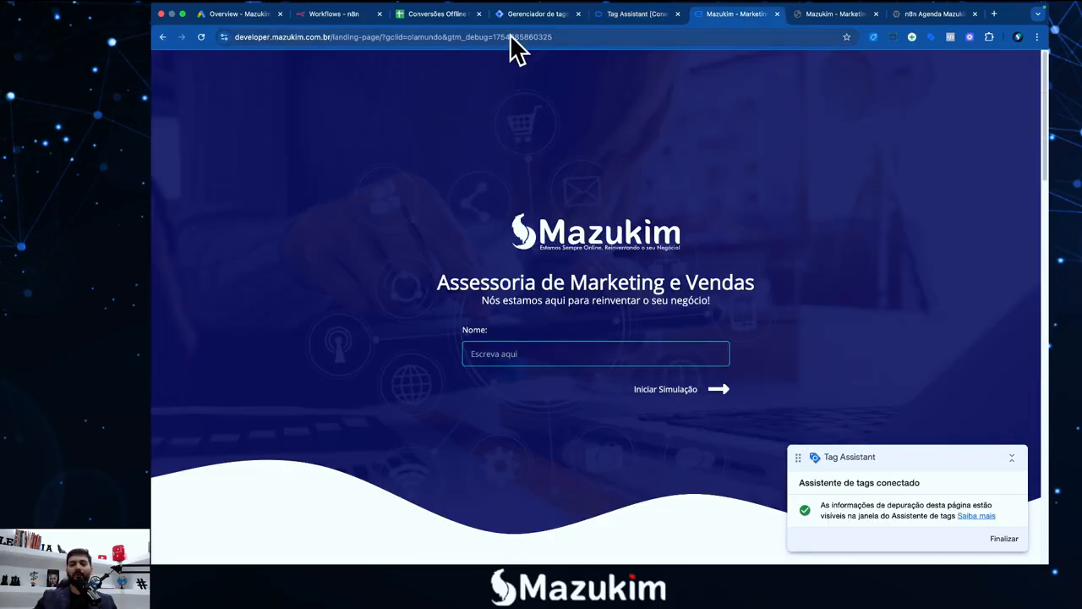
Scroll through the landing page and its testimonials down to the simulation form
scroll(537, 189, "down", 20)
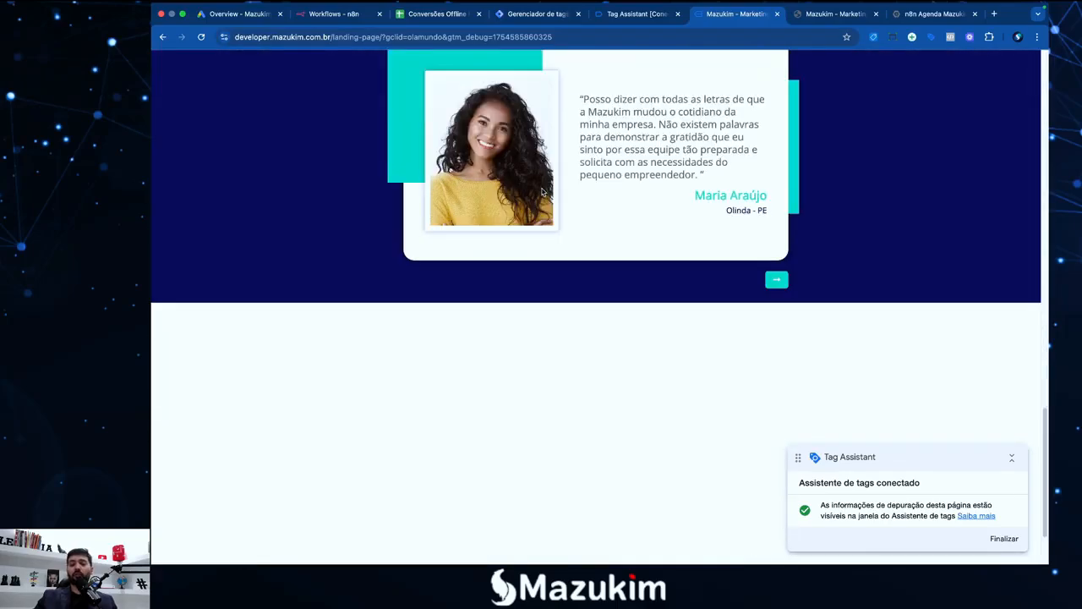
scroll(555, 259, "up", 20)
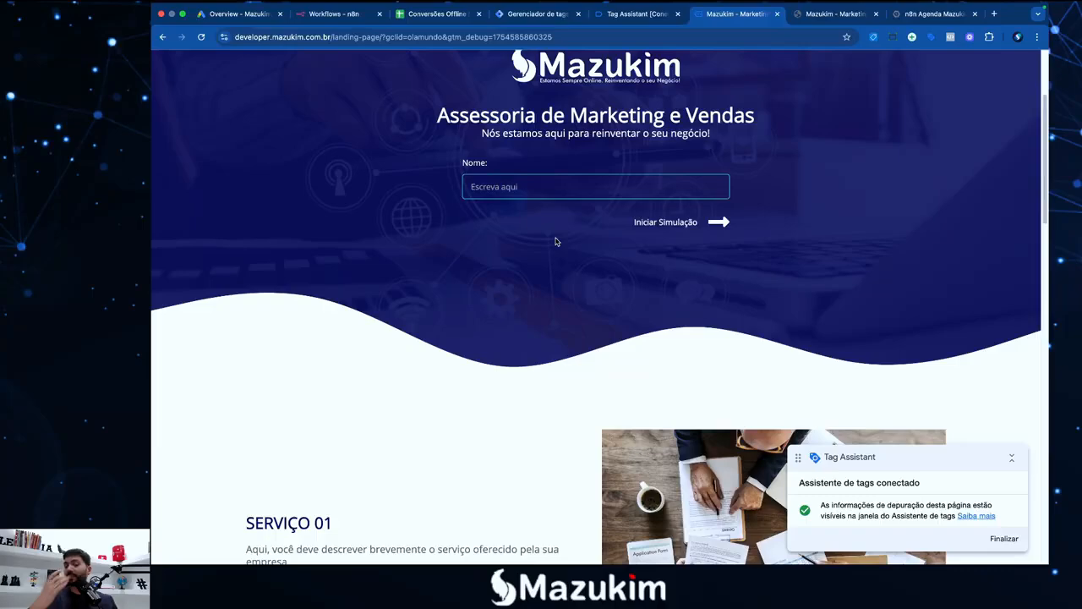
scroll(592, 241, "down", 2)
scroll(596, 275, "up", 5)
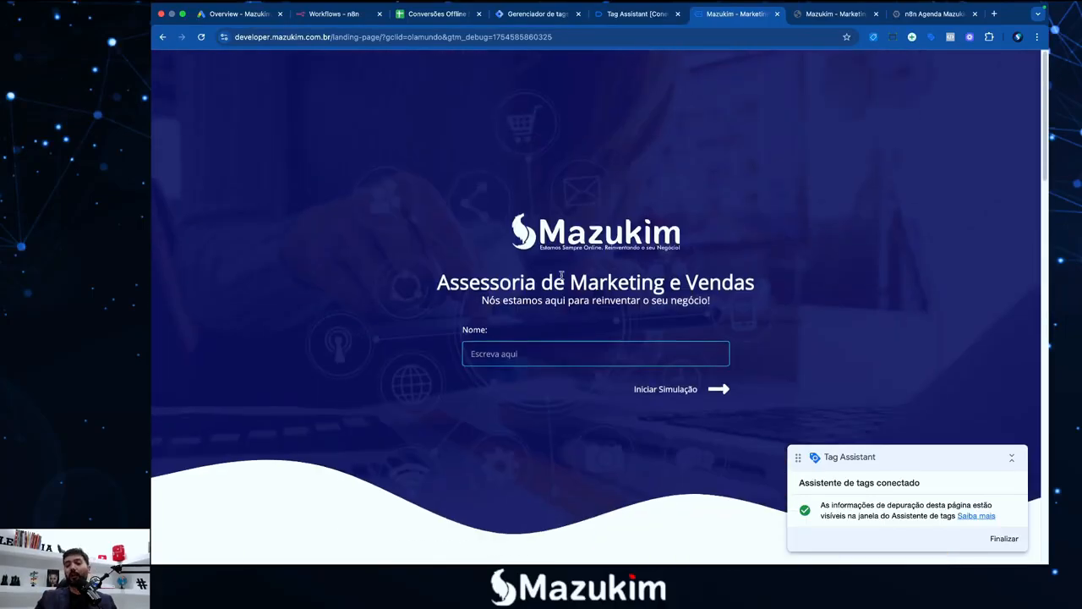
scroll(592, 284, "down", 15)
scroll(590, 291, "down", 3)
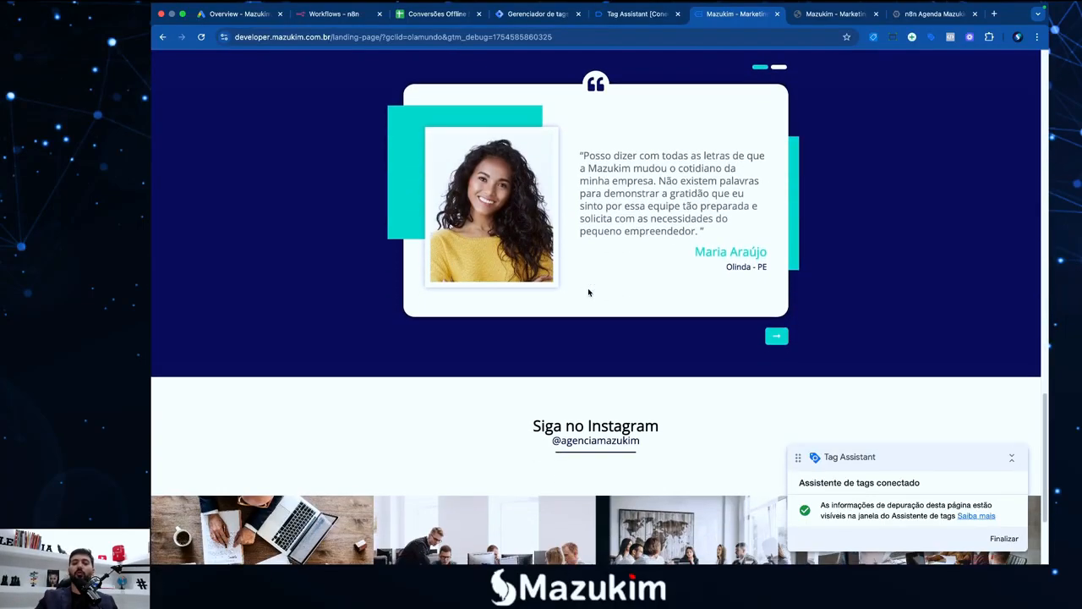
left_click(772, 342)
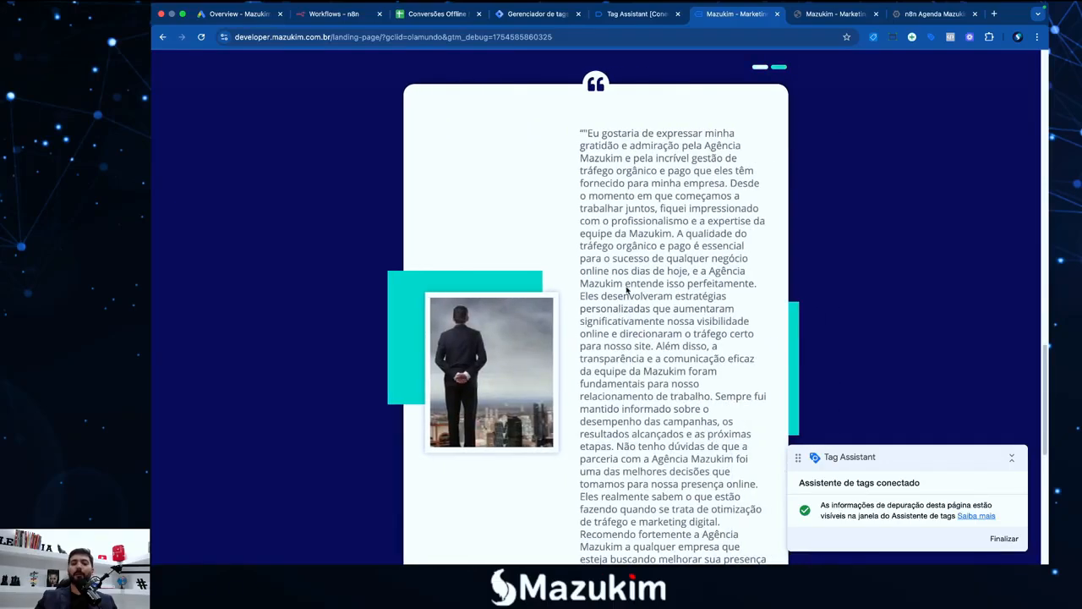
scroll(592, 254, "down", 10)
left_click(414, 180)
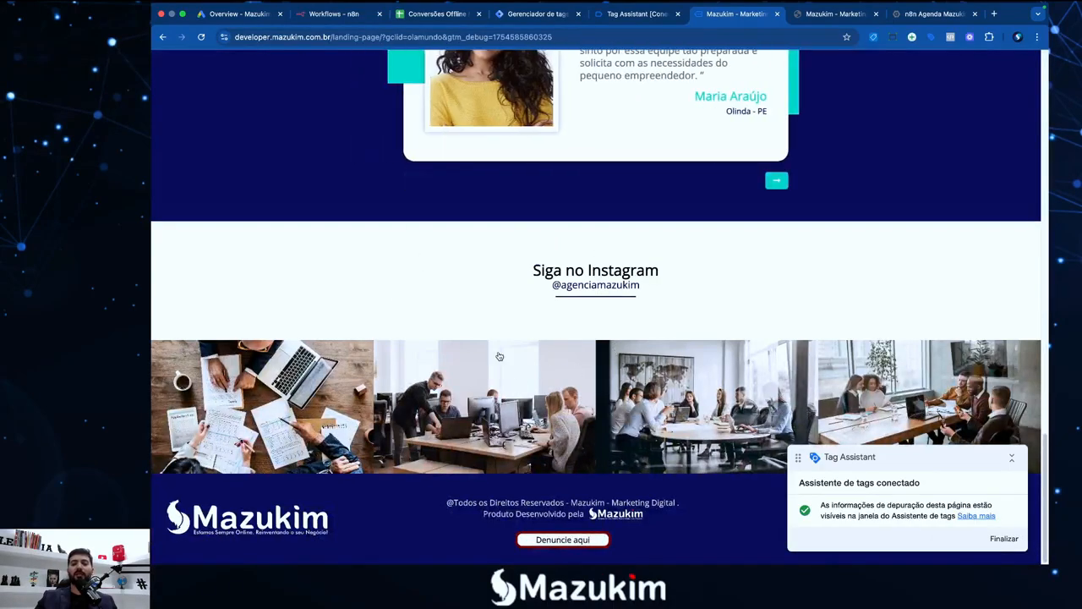
scroll(527, 305, "up", 20)
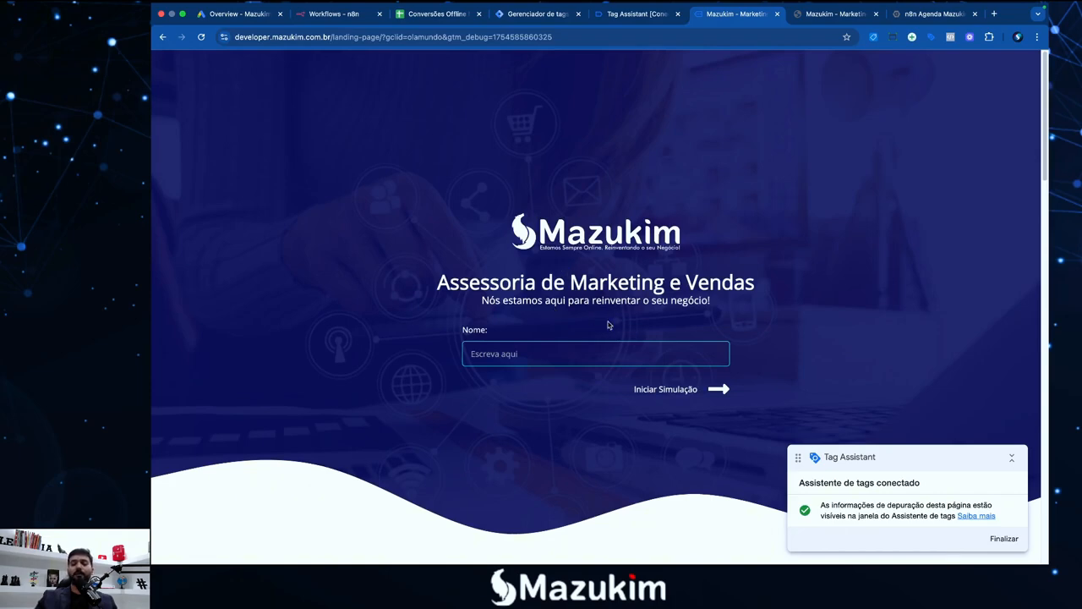
left_click_drag(864, 456, 873, 427)
Autofill name, phone and e-mail with saved test data, submit Enviar Simulação, then return to Tag Manager
left_click(576, 360)
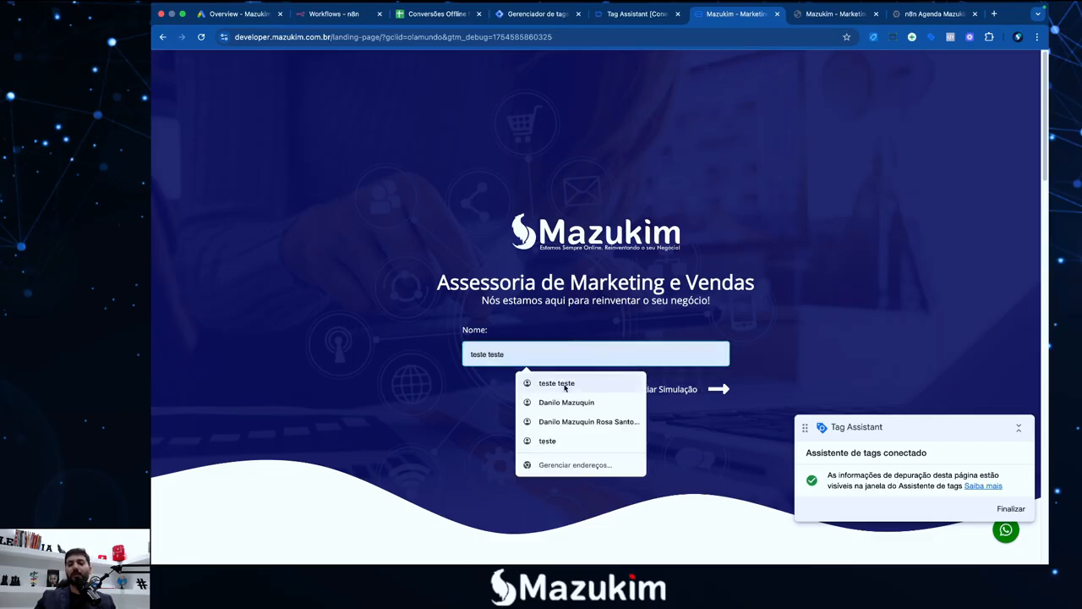
left_click(558, 383)
key("Return")
left_click(566, 356)
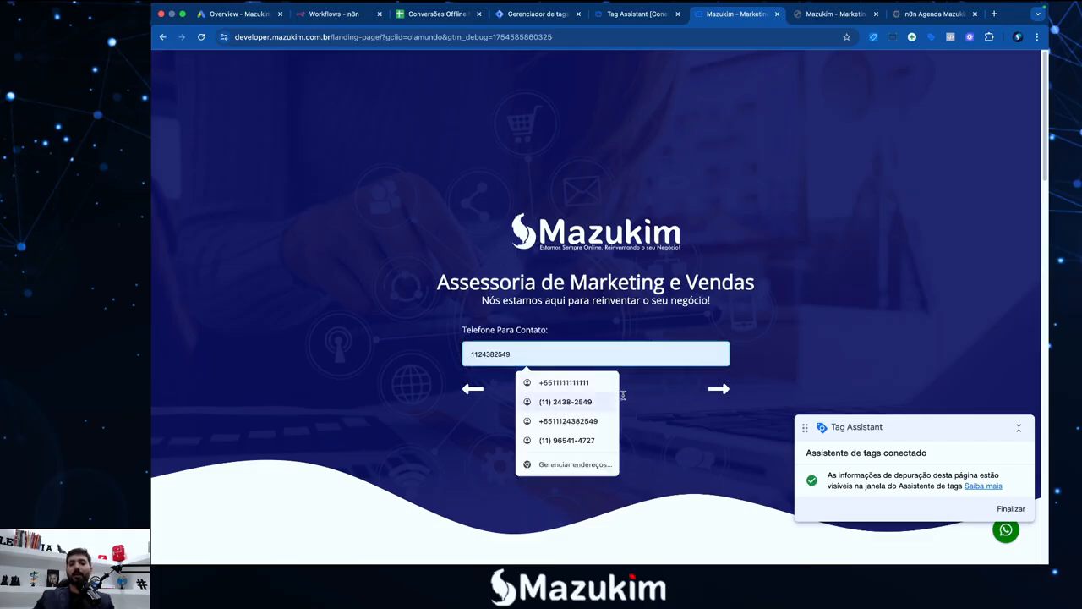
left_click(558, 382)
key("Return")
left_click(596, 358)
left_click(718, 389)
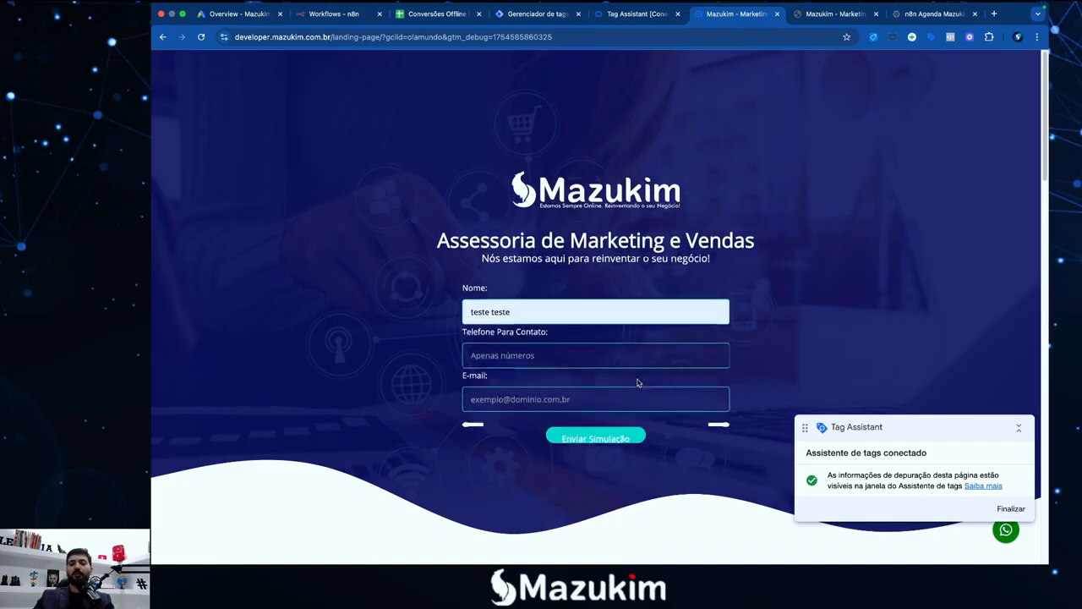
left_click(536, 359)
left_click(560, 388)
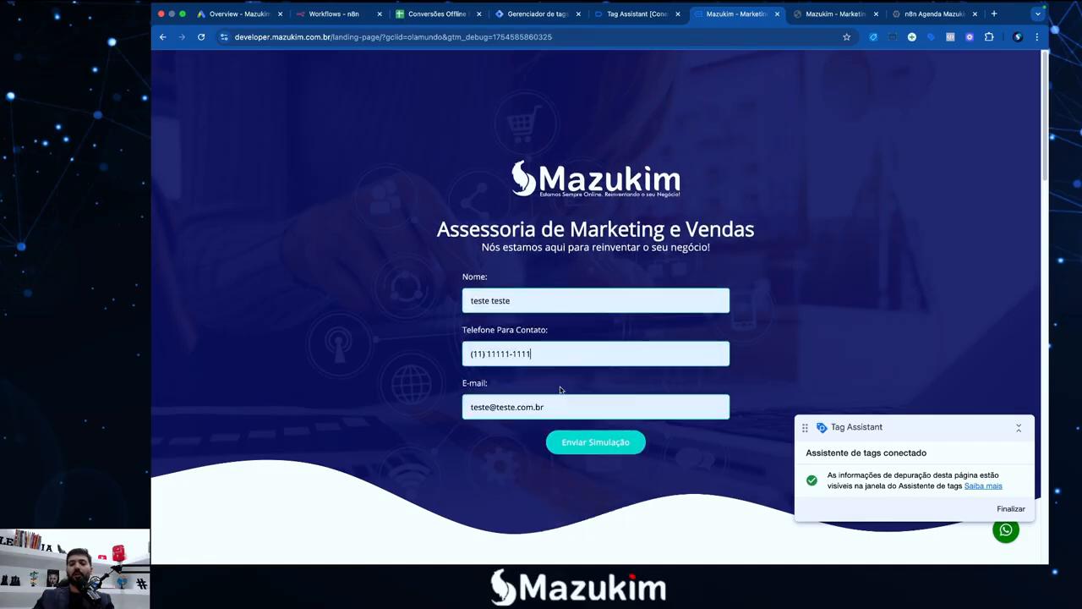
left_click(599, 448)
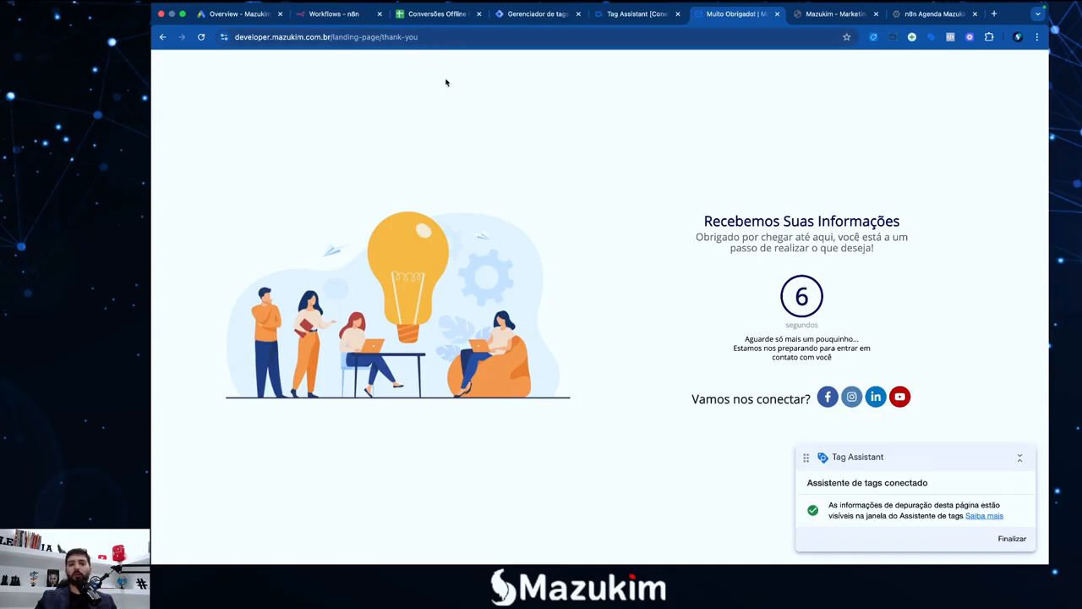
left_click(547, 15)
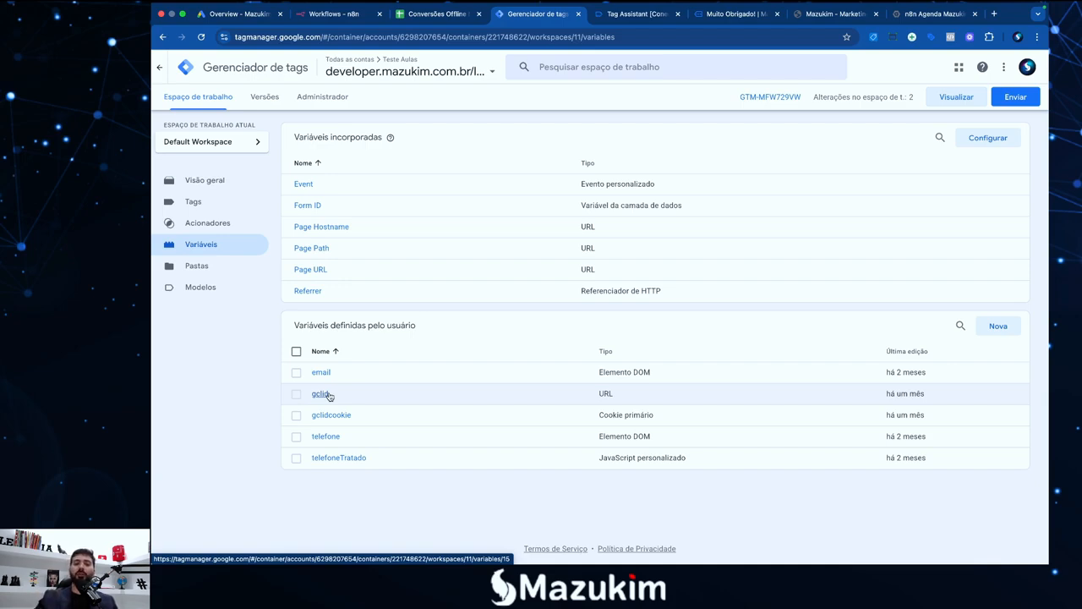
Glance at the Cookie tag, then start a new Custom HTML tag and discard it unsaved
left_click(194, 207)
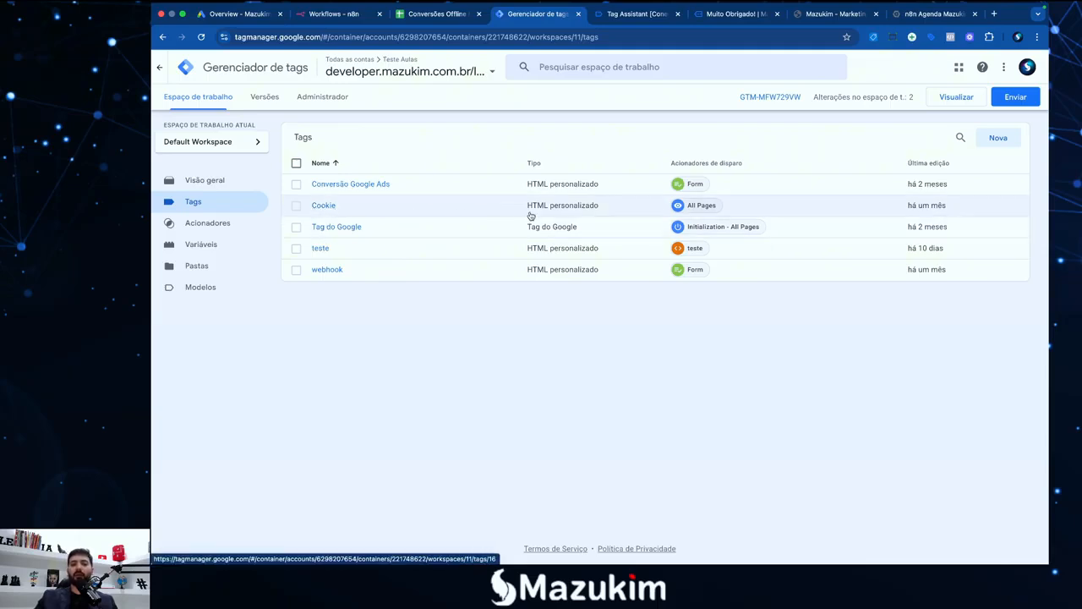
left_click(323, 207)
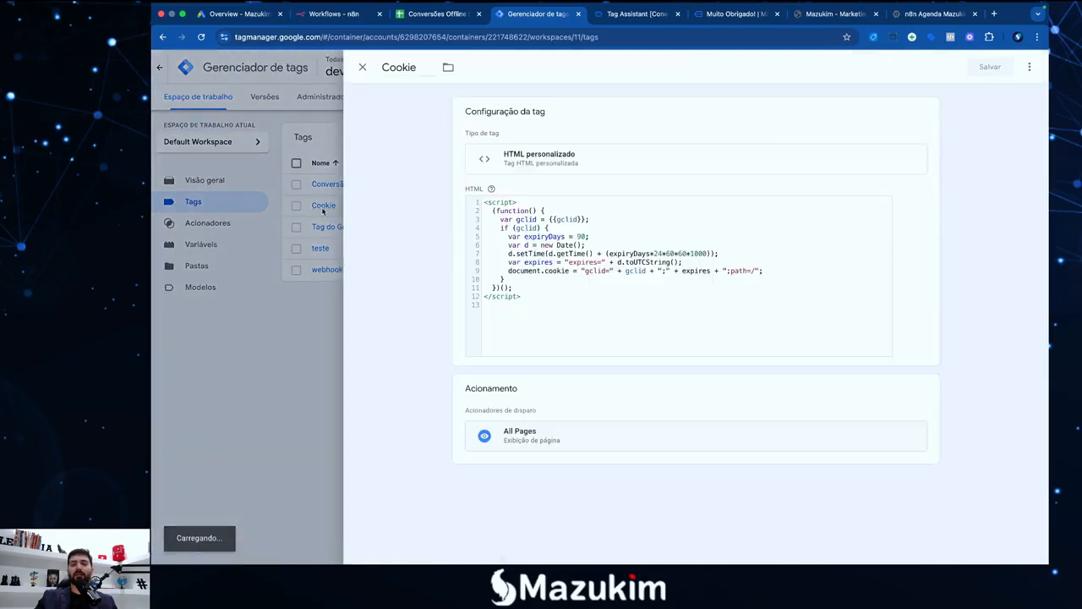
left_click(362, 68)
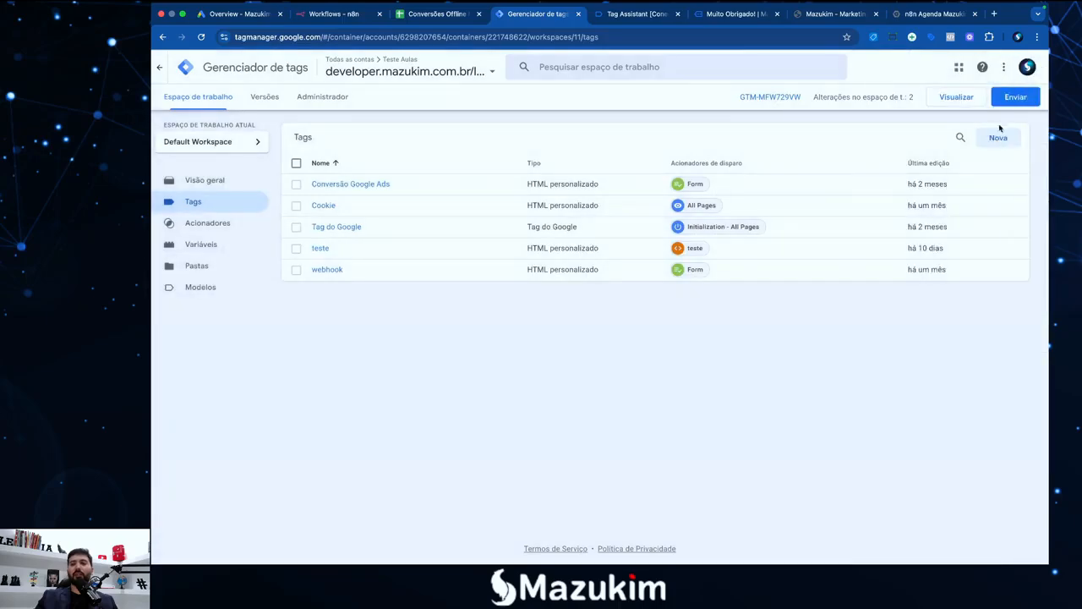
left_click(1005, 146)
left_click(683, 186)
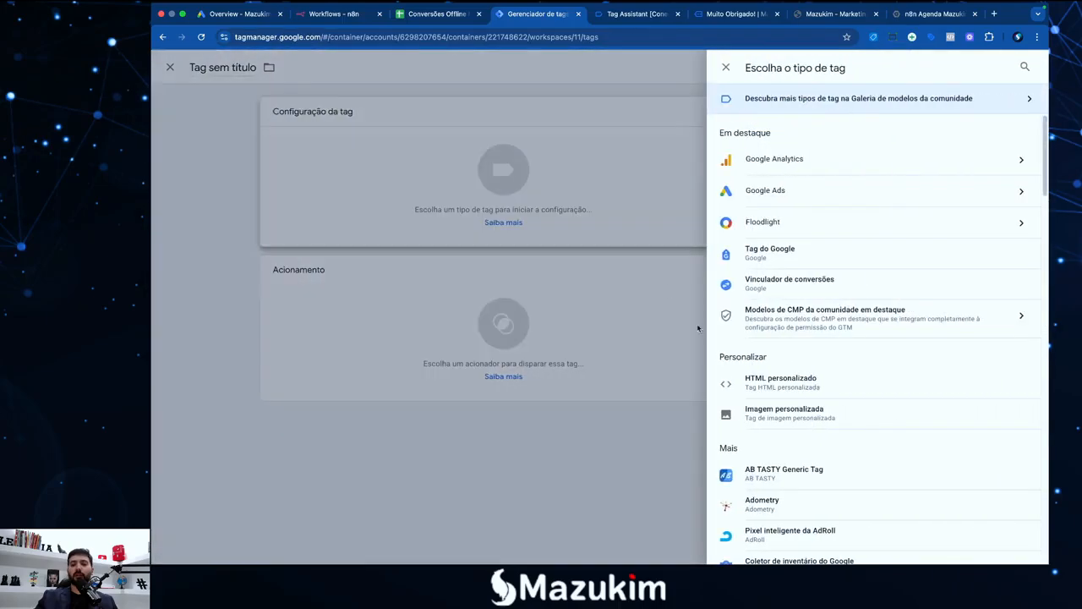
left_click(760, 382)
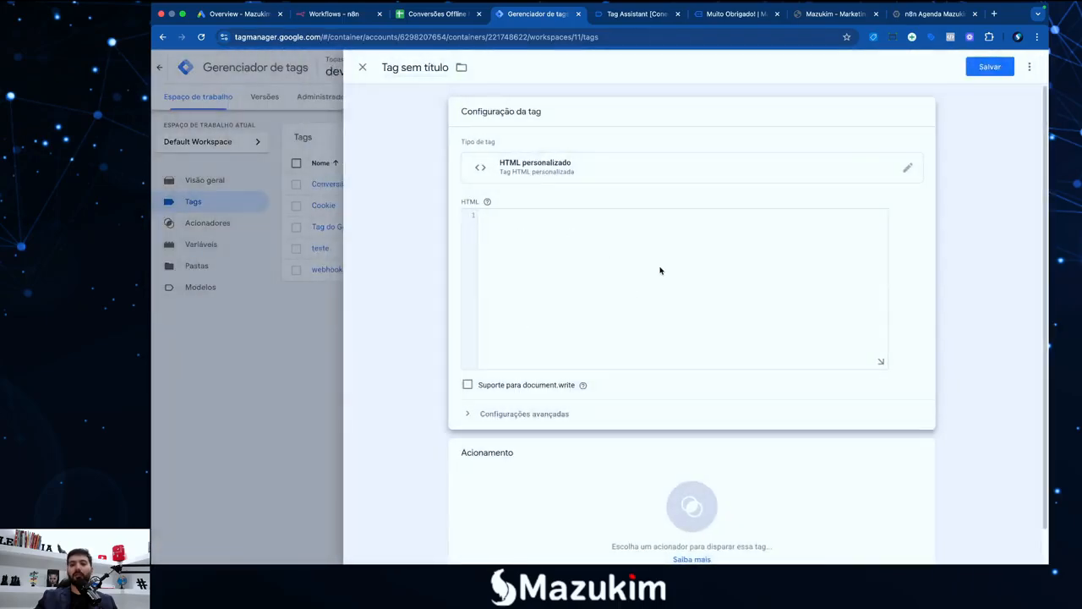
left_click(362, 68)
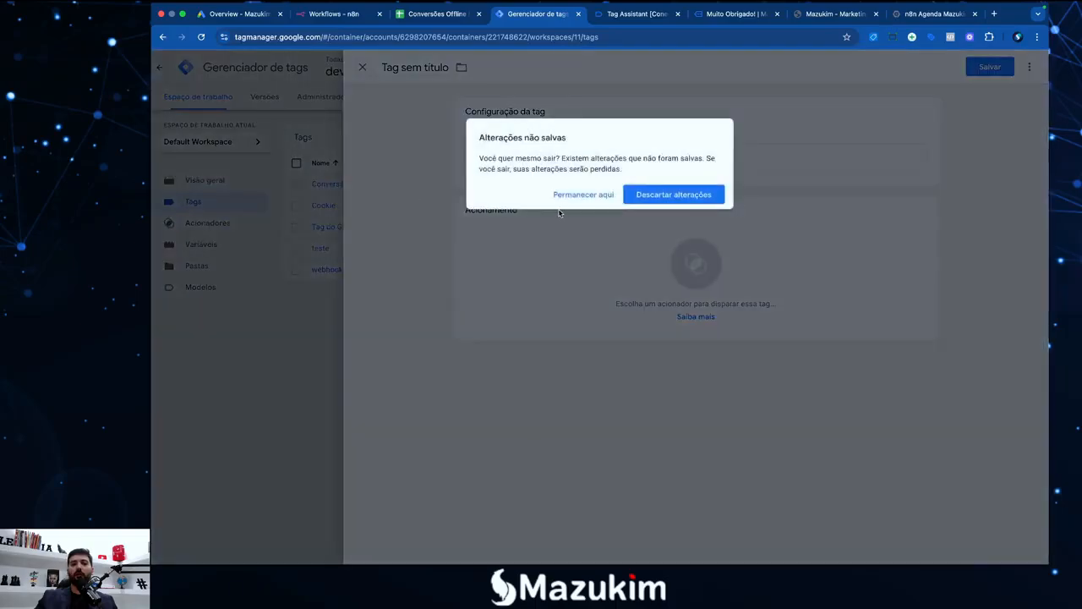
left_click(644, 196)
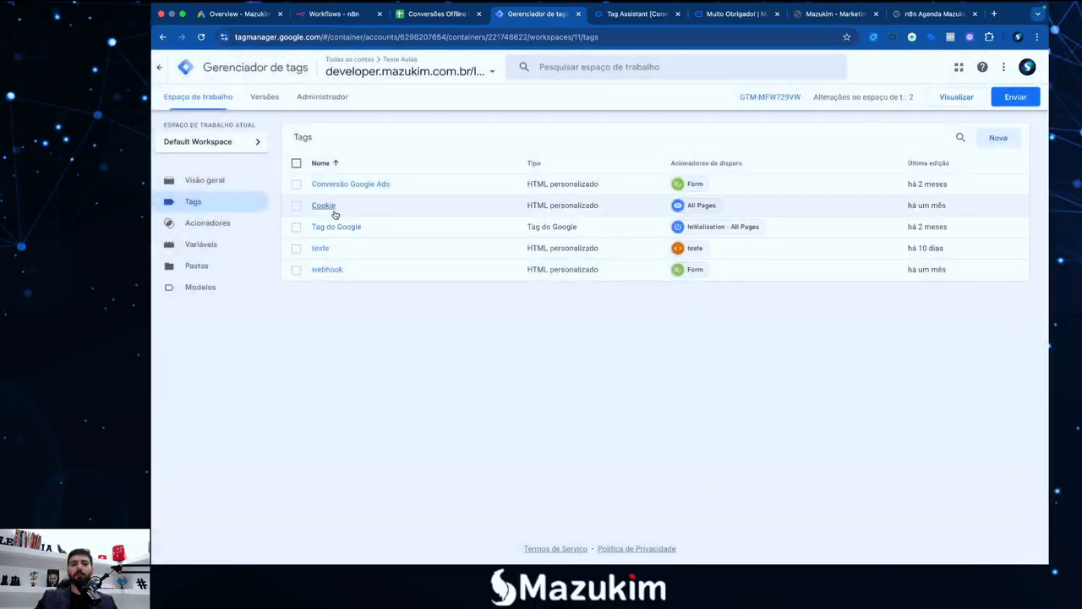
Reopen the Cookie tag and show its script in the enlarged code view
left_click(324, 205)
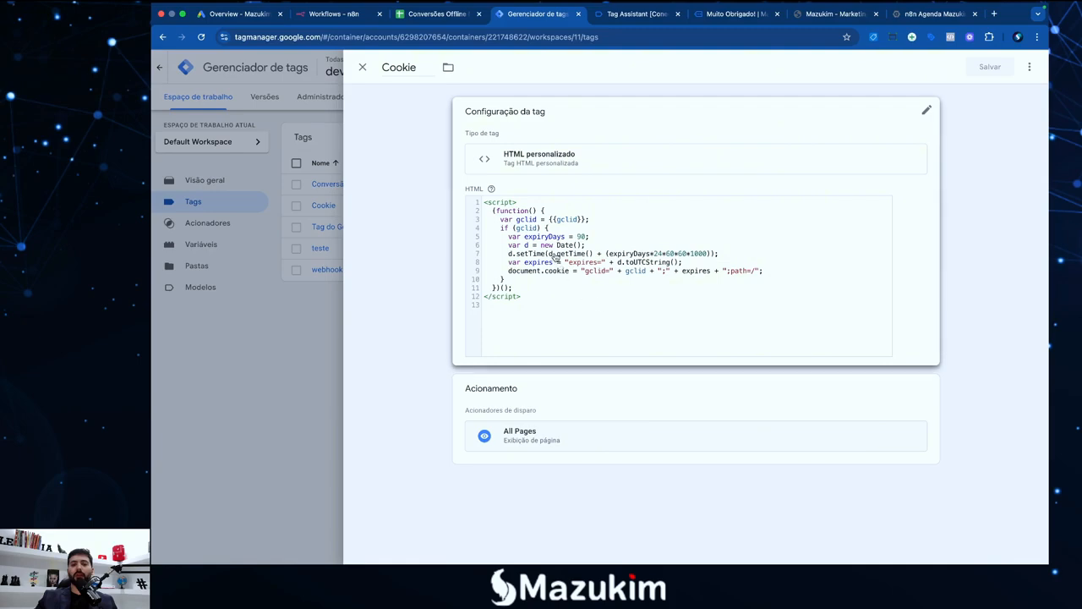
left_click_drag(547, 317, 449, 217)
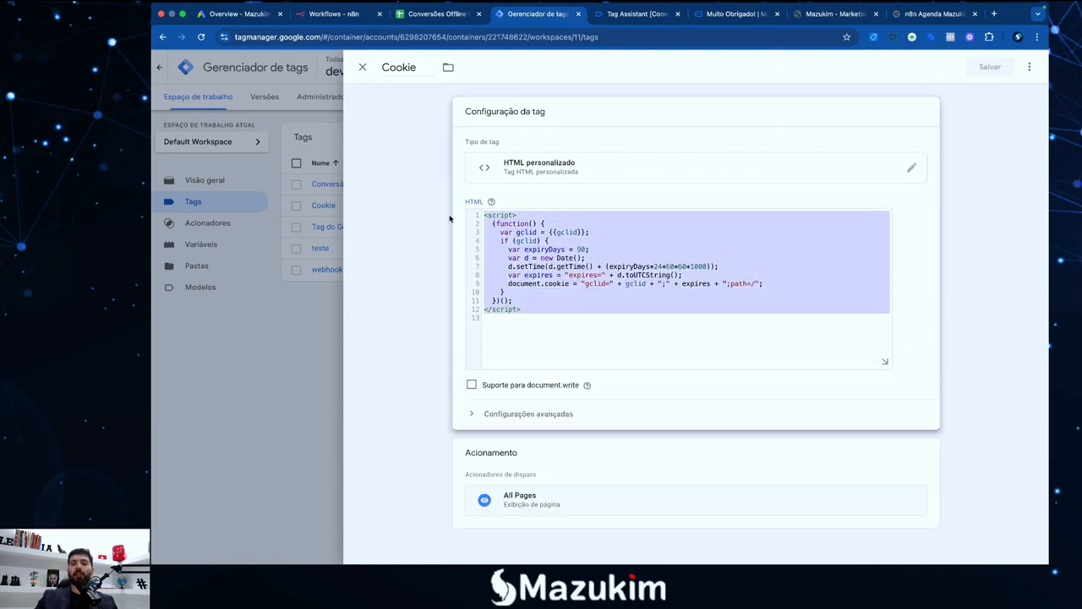
left_click(553, 298)
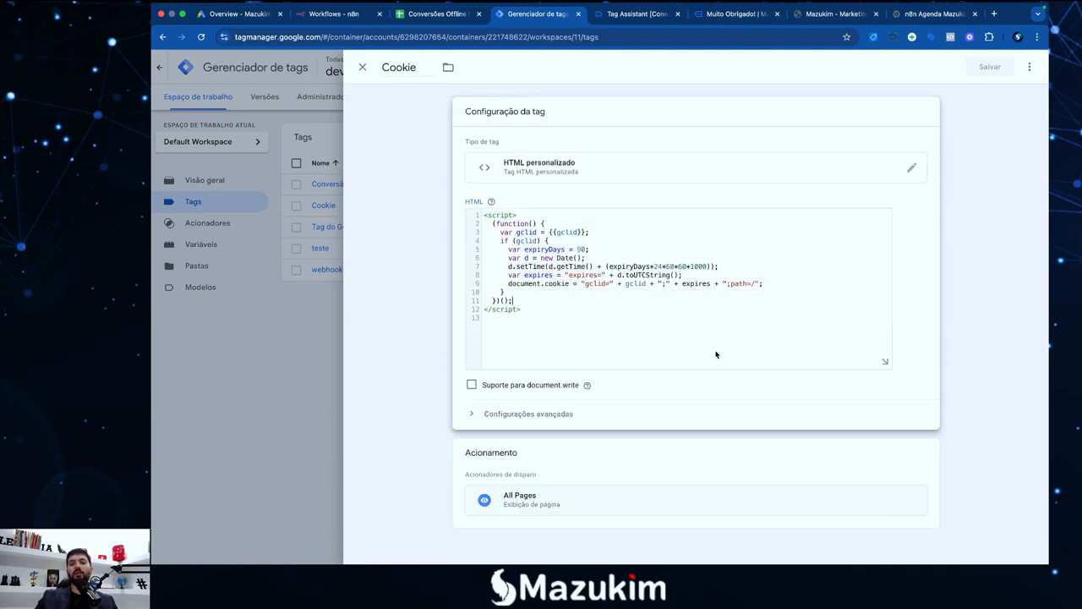
left_click(882, 360)
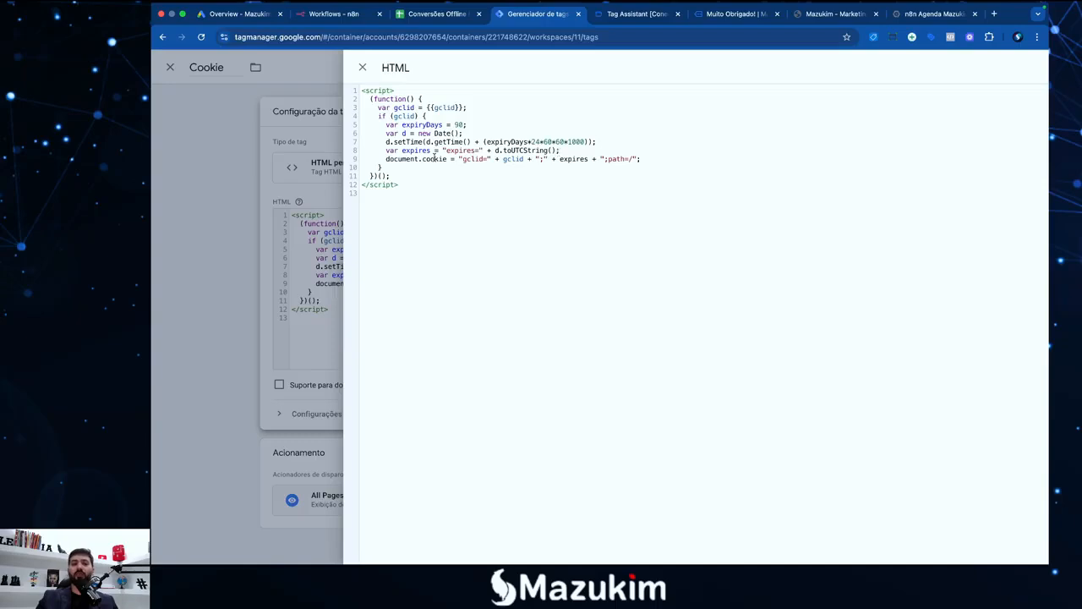
left_click_drag(386, 161, 521, 160)
left_click(416, 161)
left_click(429, 159)
left_click(463, 160)
left_click(462, 158)
left_click(463, 160)
left_click(523, 160)
left_click_drag(415, 115, 395, 107)
left_click_drag(463, 107, 430, 107)
left_click(445, 110)
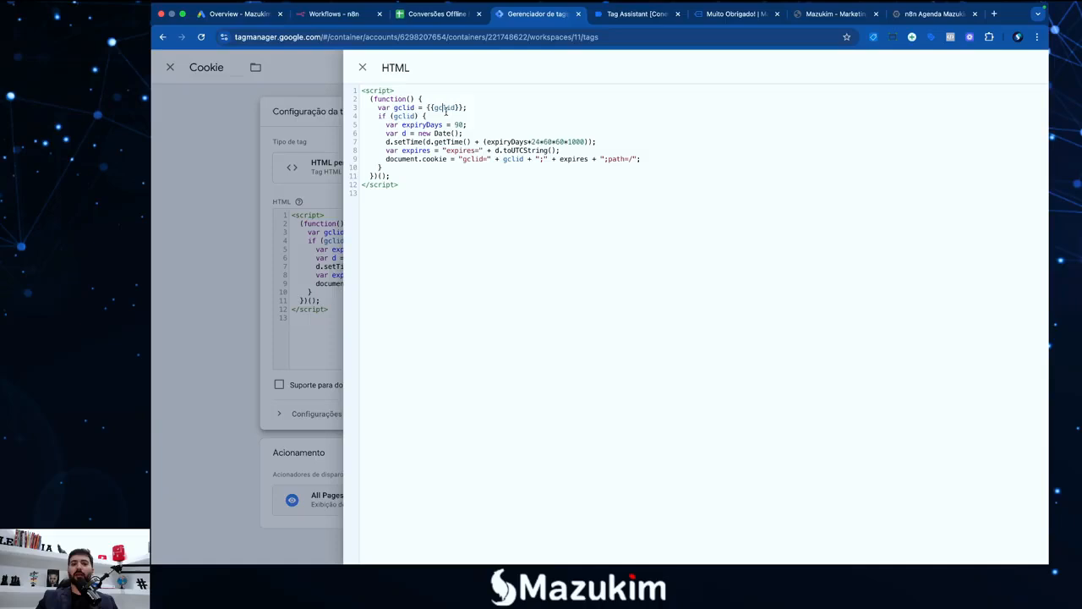
mouse_move(415, 107)
left_mouse_down()
mouse_move(404, 108)
mouse_move(445, 107)
mouse_move(430, 108)
left_mouse_up()
left_click(404, 108)
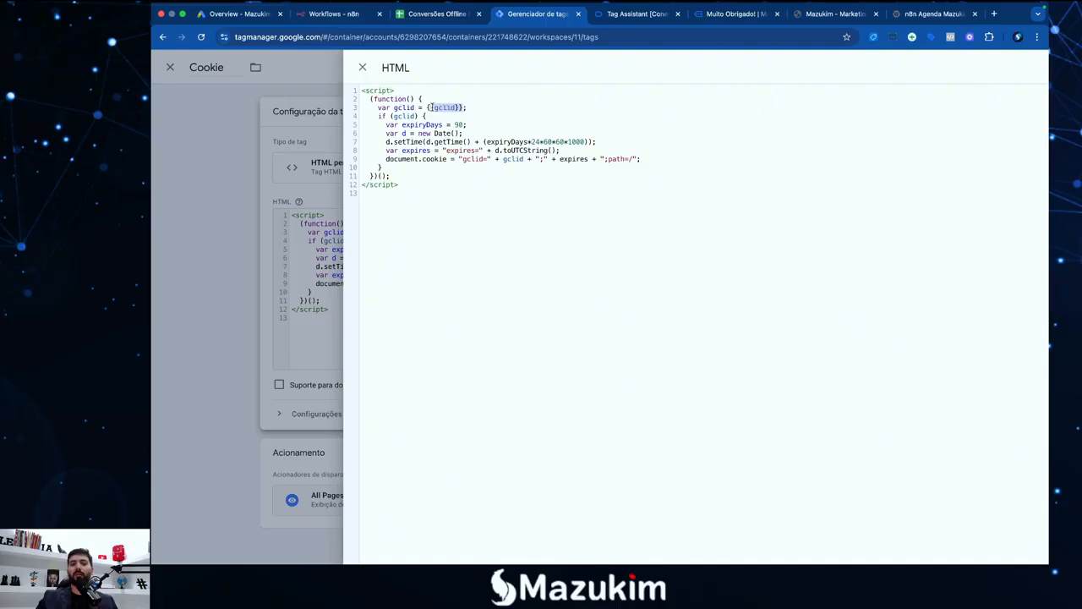
left_click(725, 14)
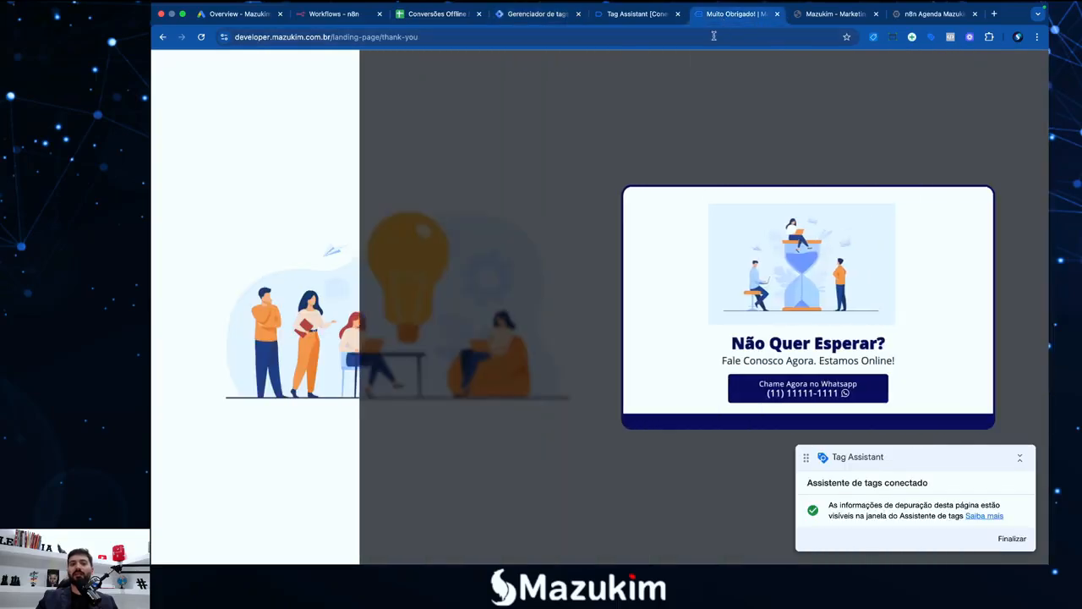
left_click(162, 38)
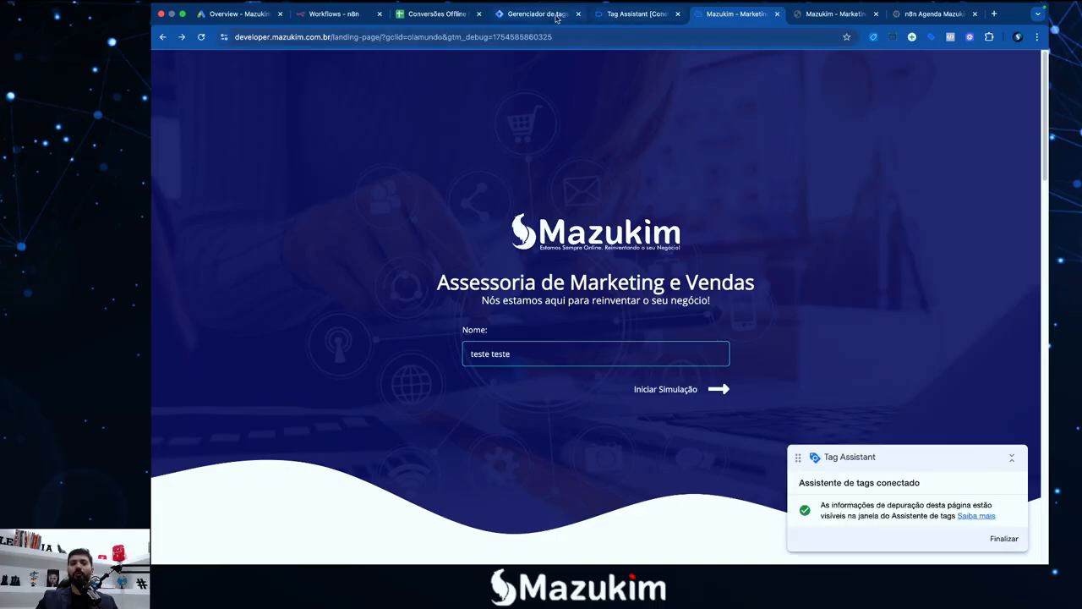
left_click(532, 13)
left_click(429, 115)
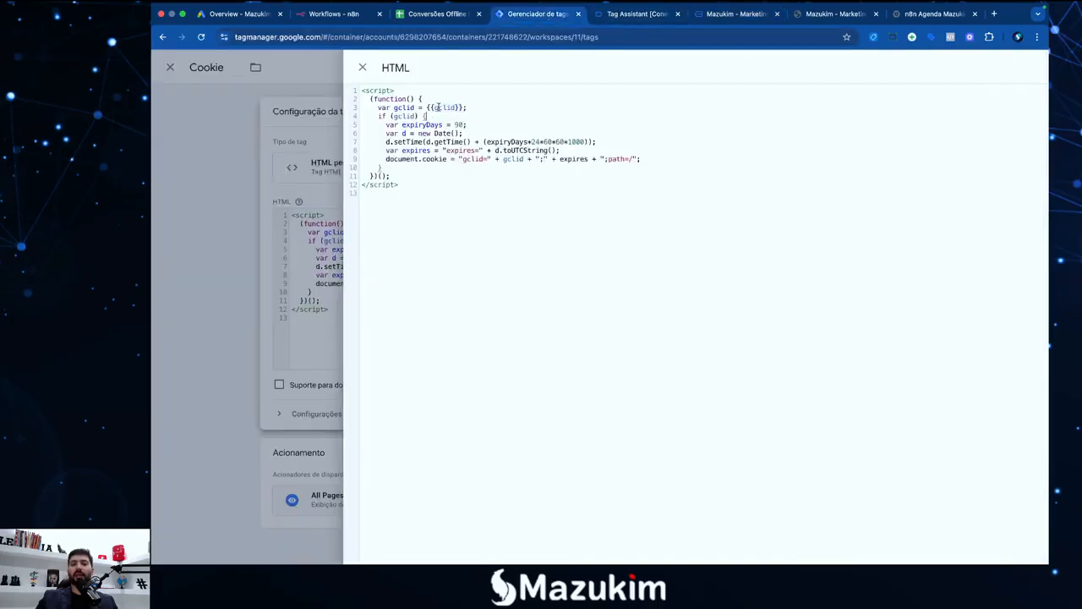
left_click_drag(418, 107, 395, 107)
left_click(397, 107)
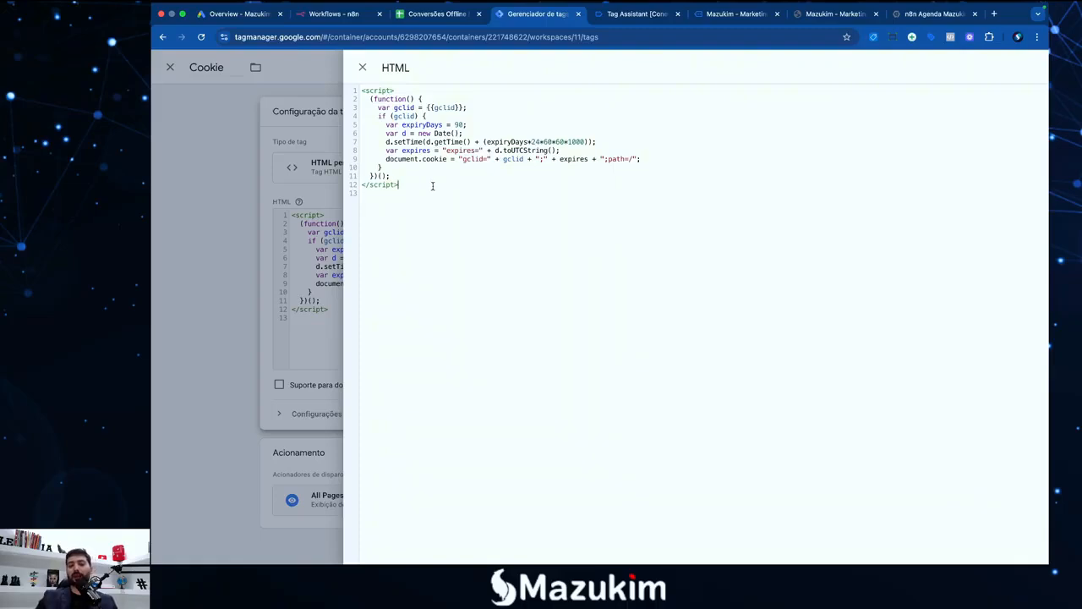
left_click_drag(423, 185, 399, 184)
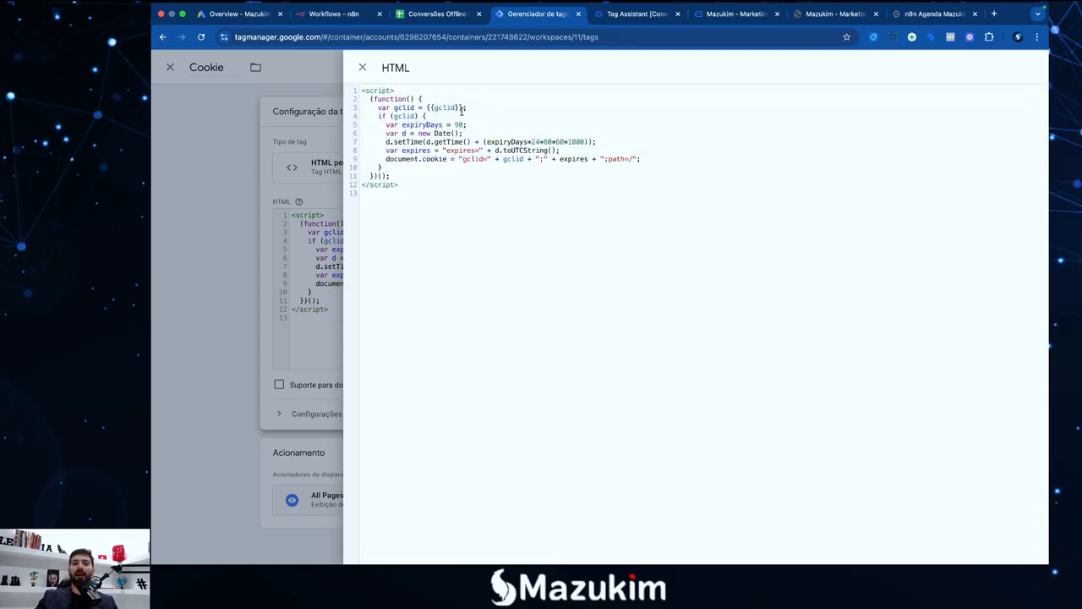
left_click_drag(462, 108, 430, 109)
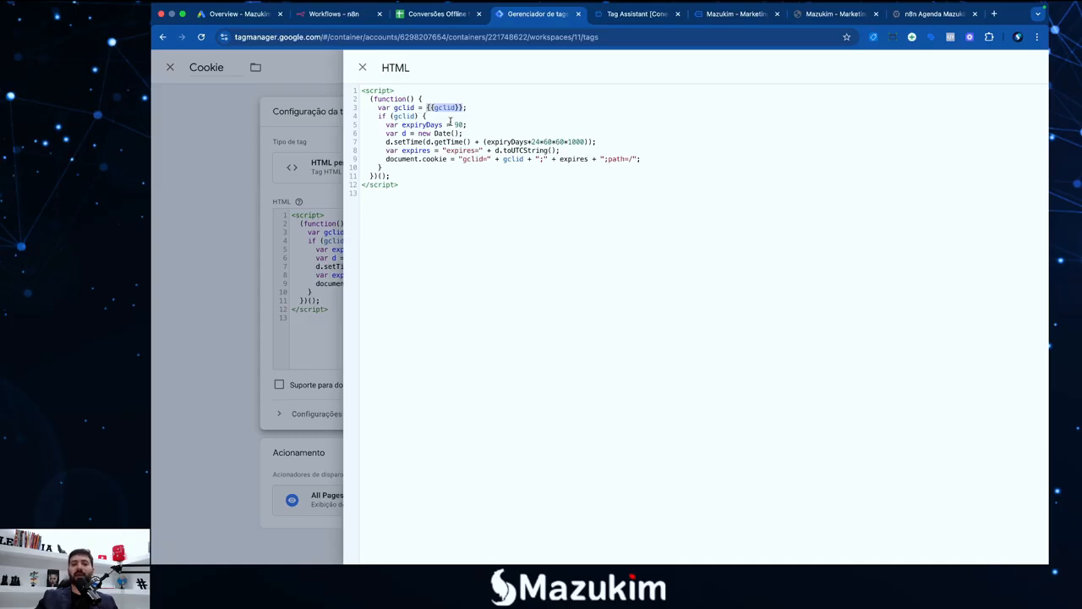
left_click(453, 109)
left_click_drag(455, 108, 434, 108)
left_click(443, 108)
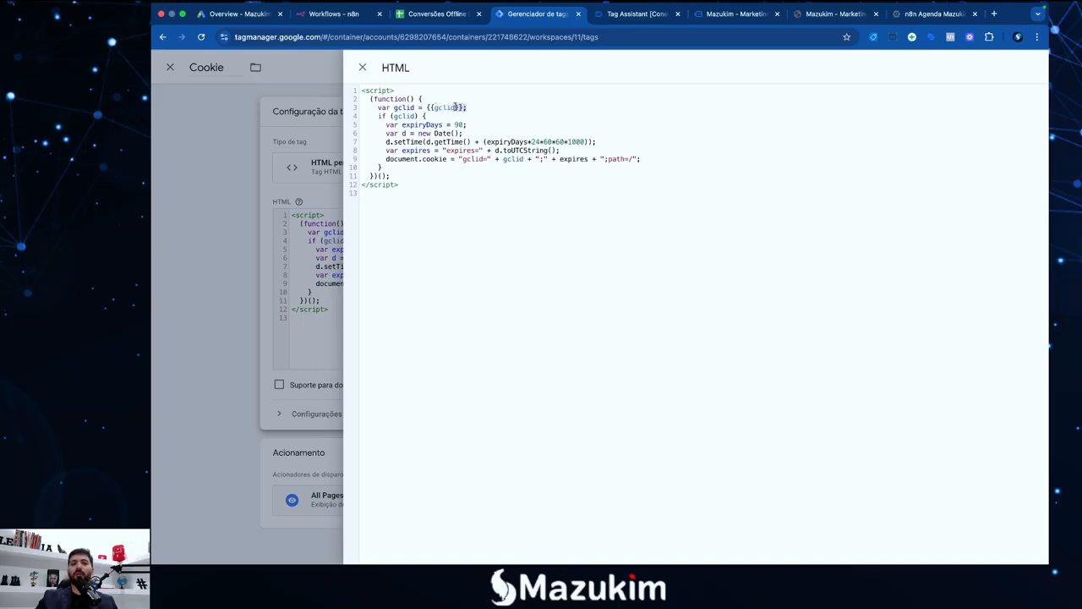
left_click_drag(464, 108, 426, 109)
Replace line 3's {{gclid}} with the gclid autocomplete suggestion and close the expanded editor
key("BackSpace")
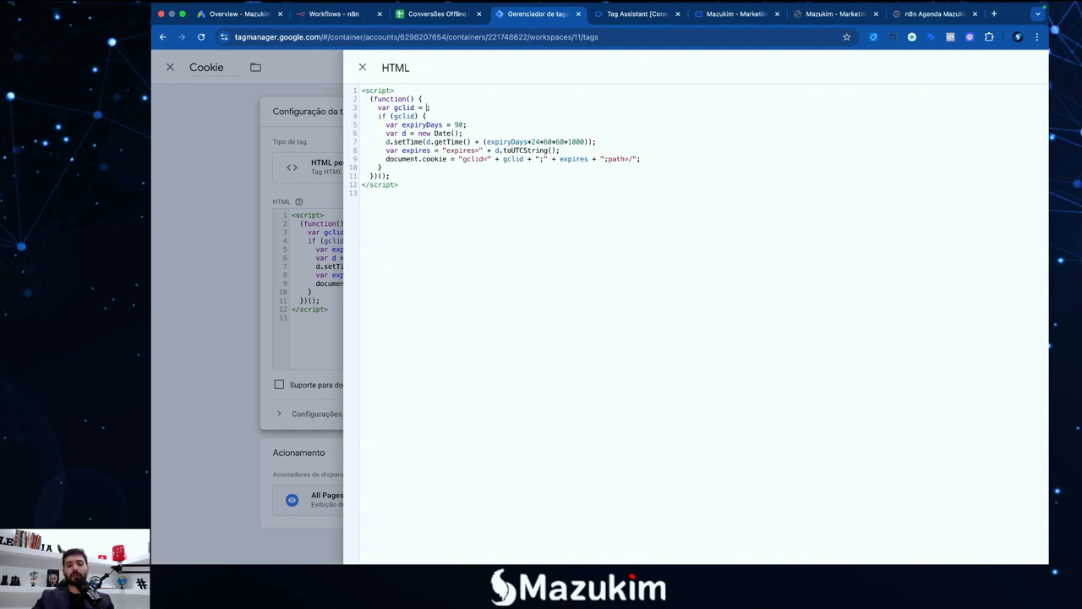
type("{{")
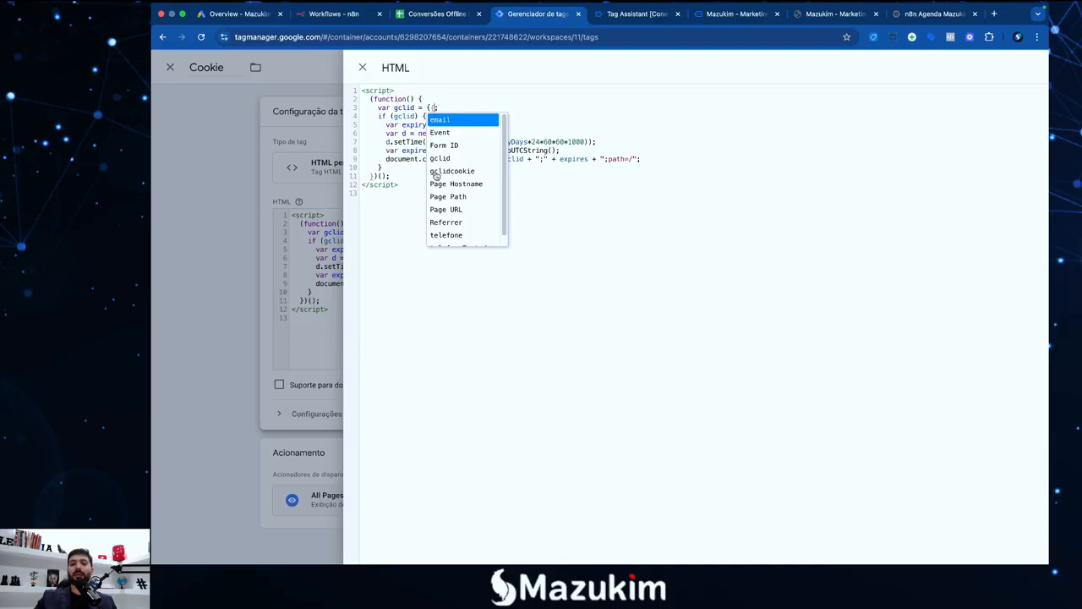
left_click(441, 160)
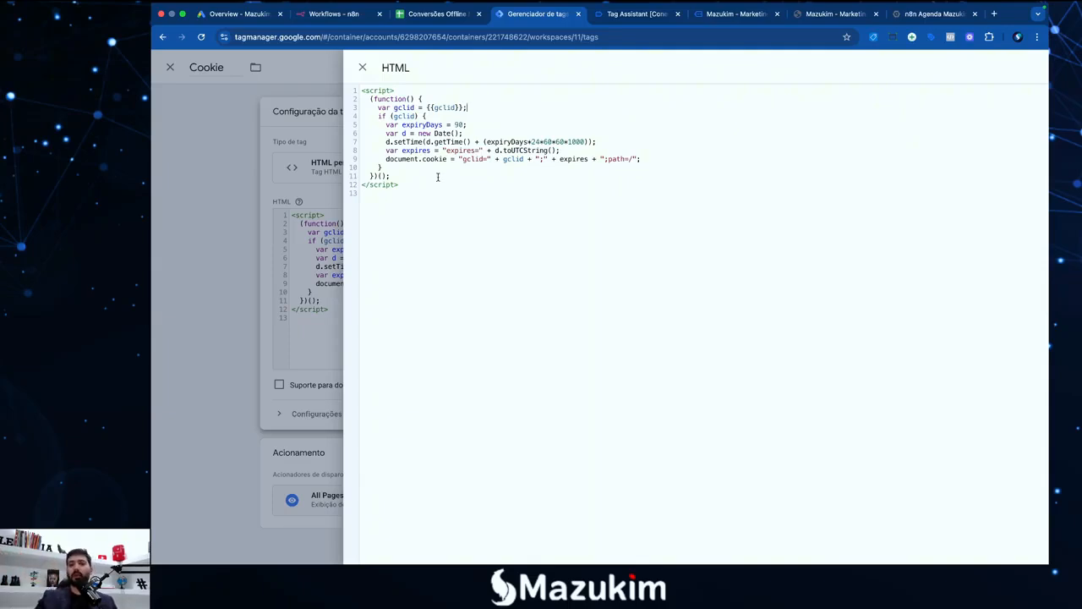
left_click(361, 68)
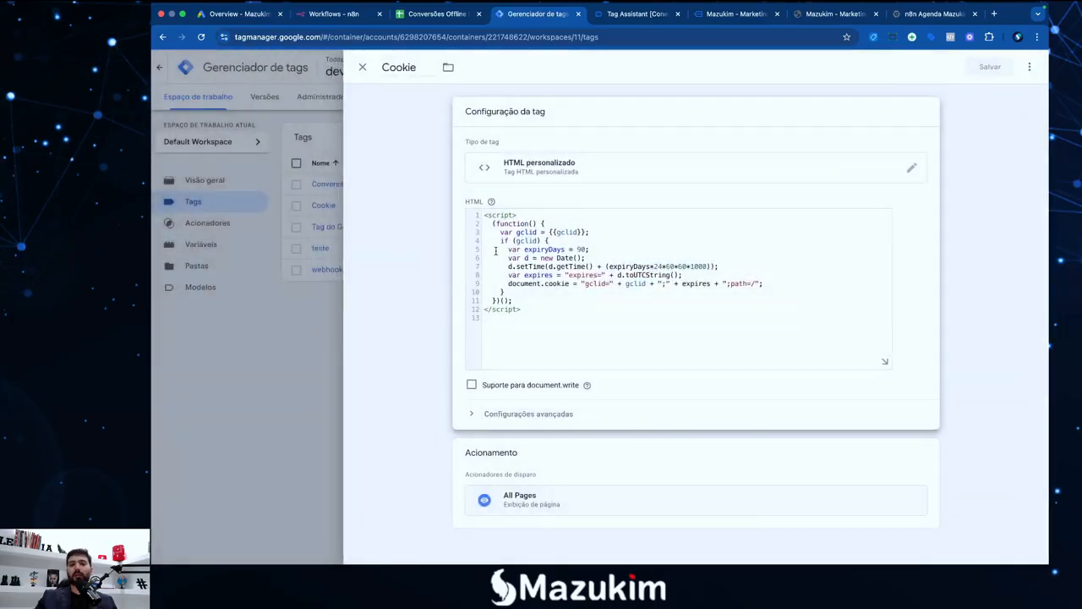
key("F4")
Append '- > Ok' to checklist step 1 (the gclid URL variable) in TextEdit
left_click(868, 534)
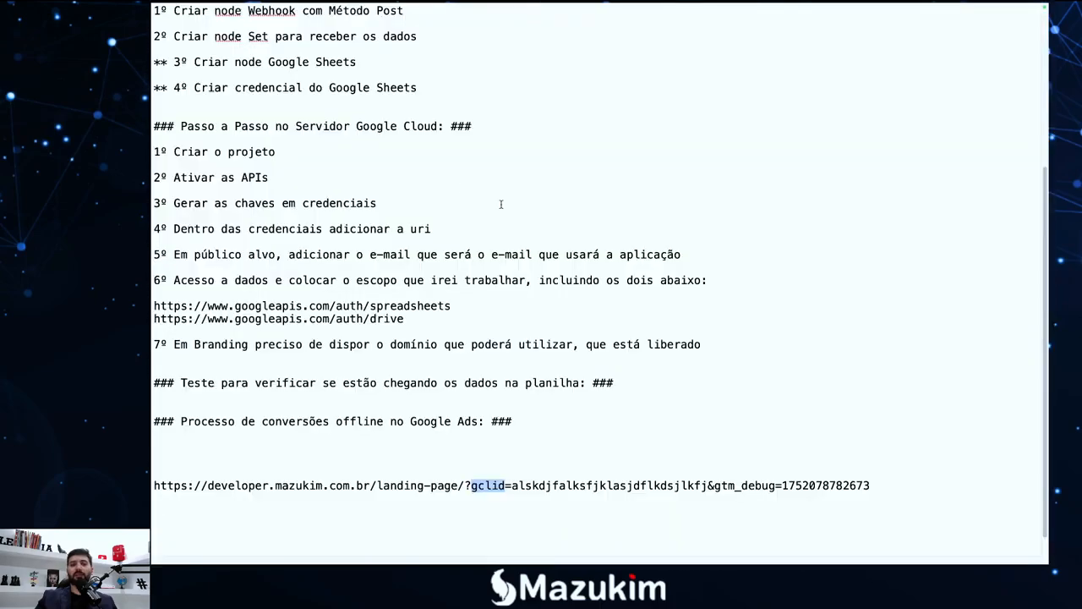
scroll(500, 204, "up", 5)
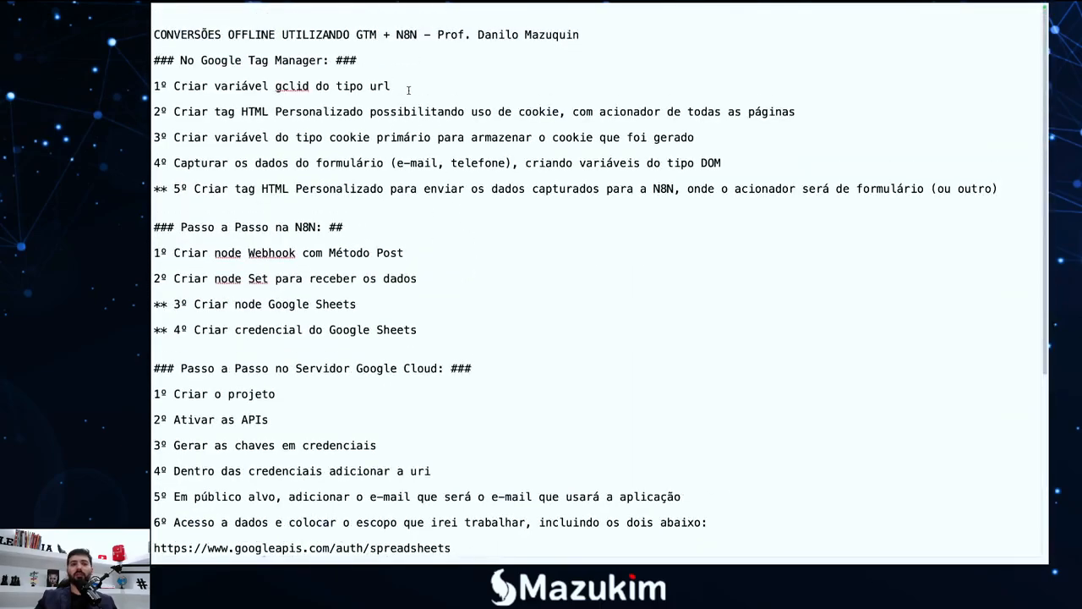
left_click(408, 89)
type("-")
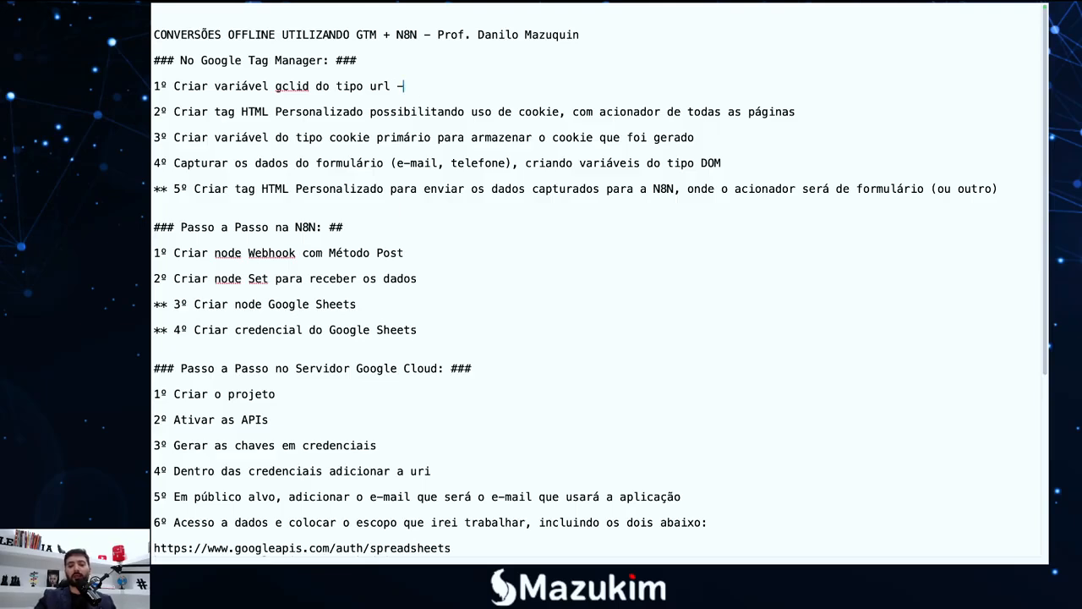
type(" > Ok")
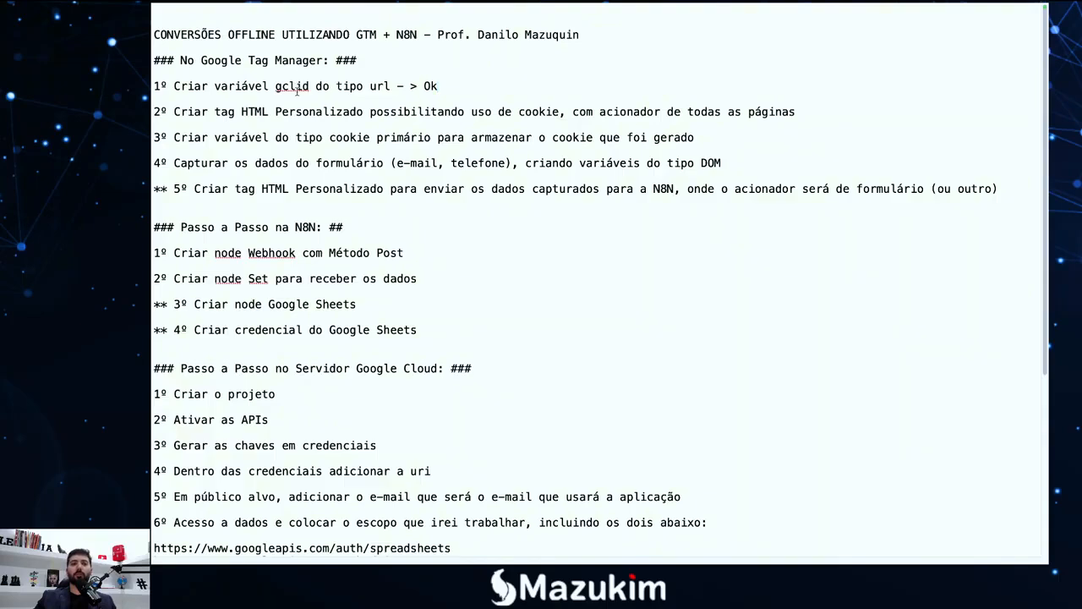
left_click_drag(313, 86, 275, 86)
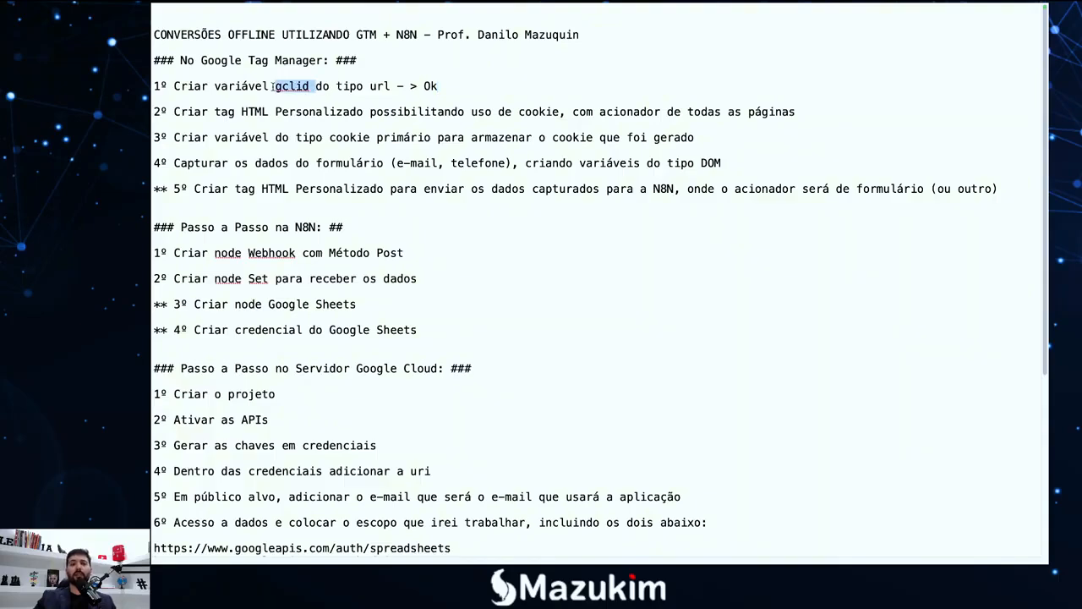
left_click(287, 96)
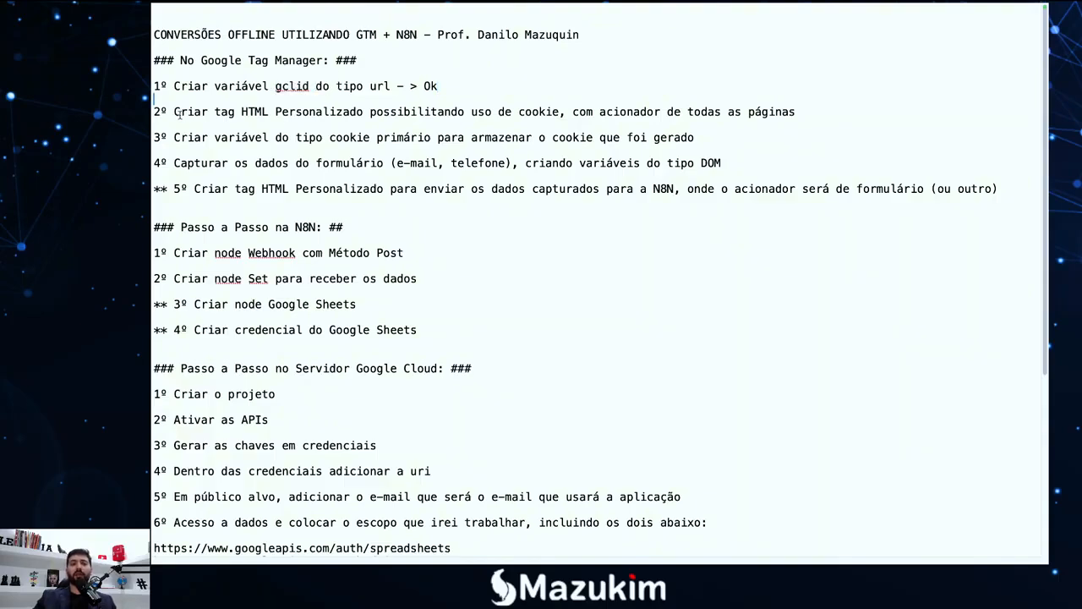
Append '- >' after step 2's 'com acionador de todas as páginas' line
left_click(806, 111)
left_click(558, 113)
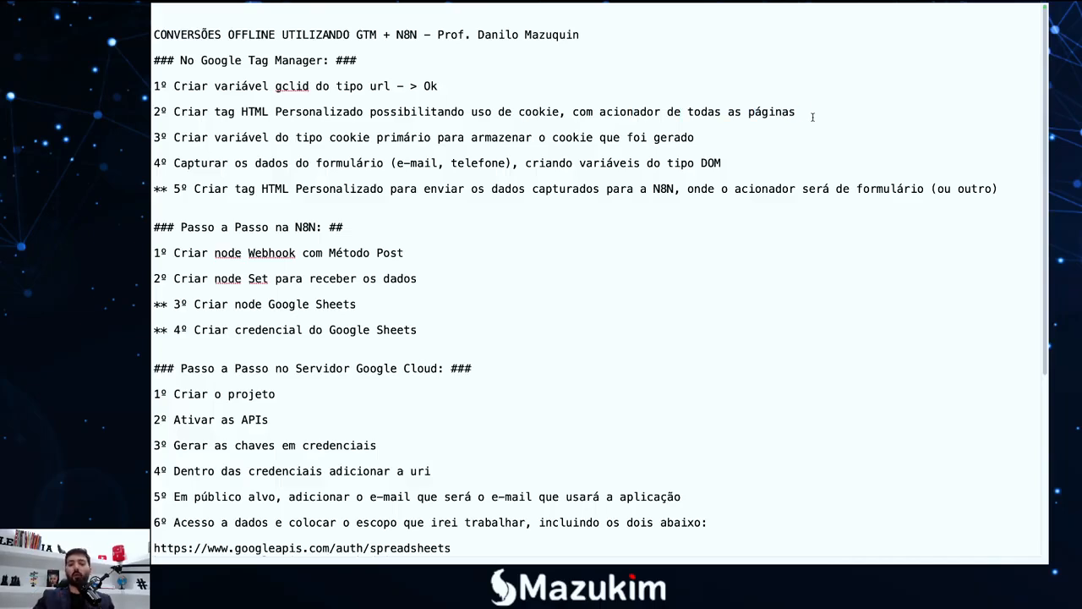
type("- ")
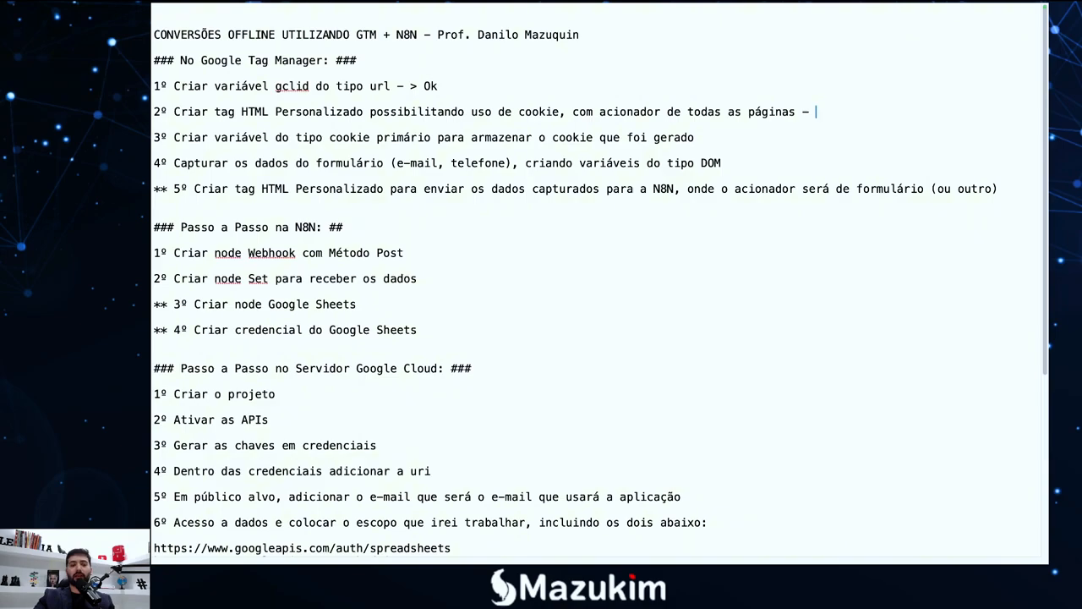
type(">")
Close the Cookie tag back to the tags list in Chrome, then return to the TextEdit notes
key("F4")
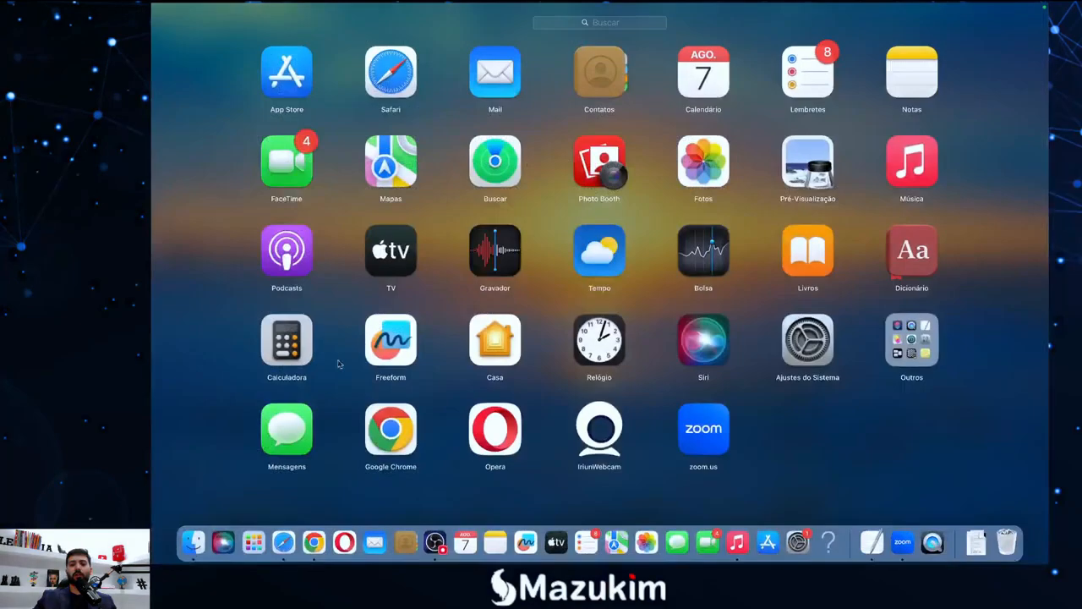
left_click(321, 541)
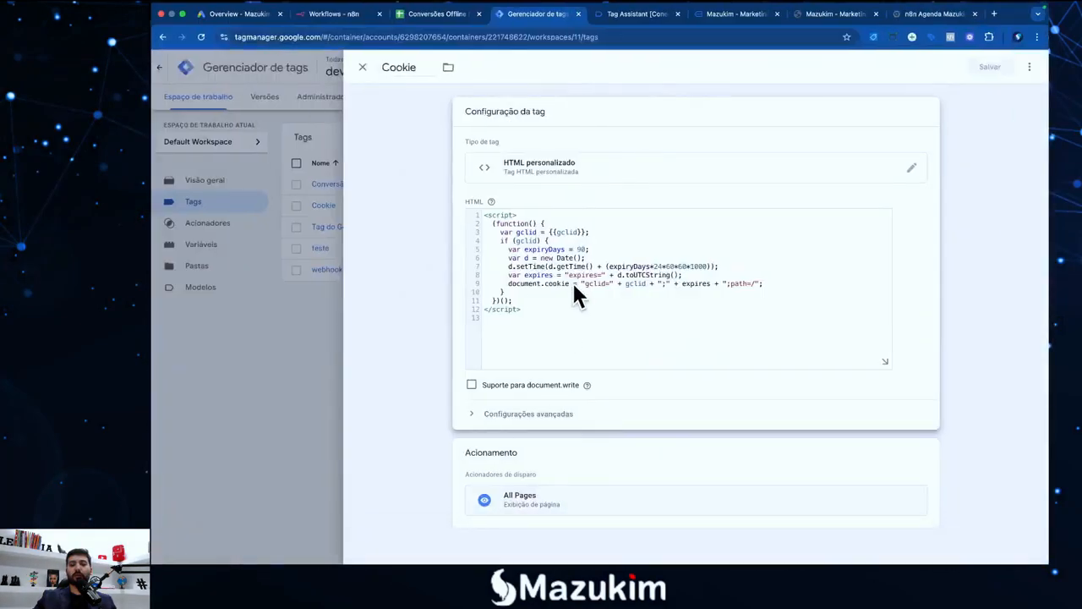
left_click(596, 464)
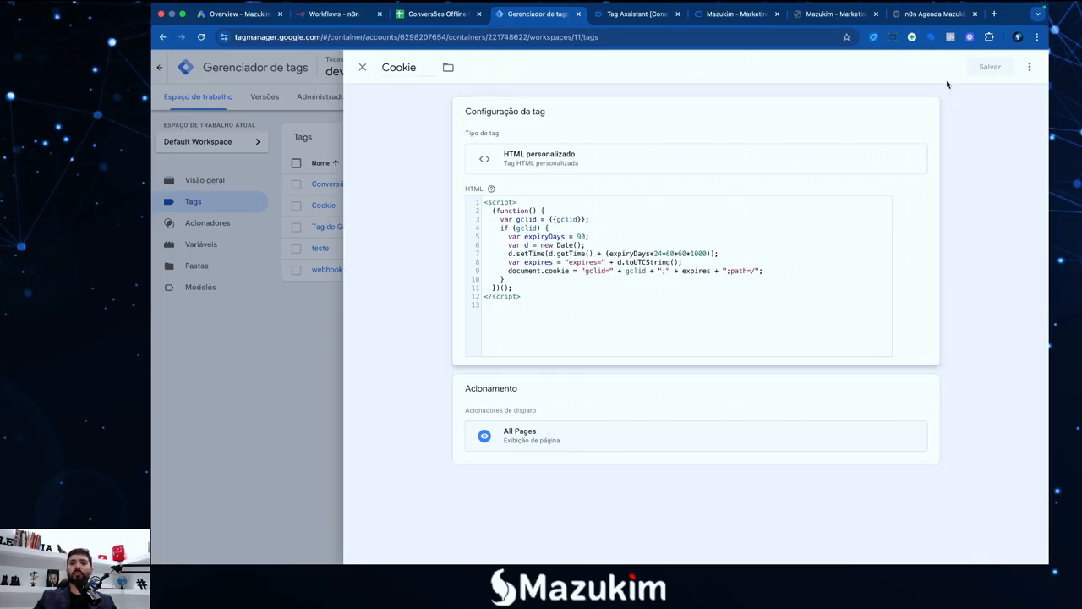
left_click(361, 66)
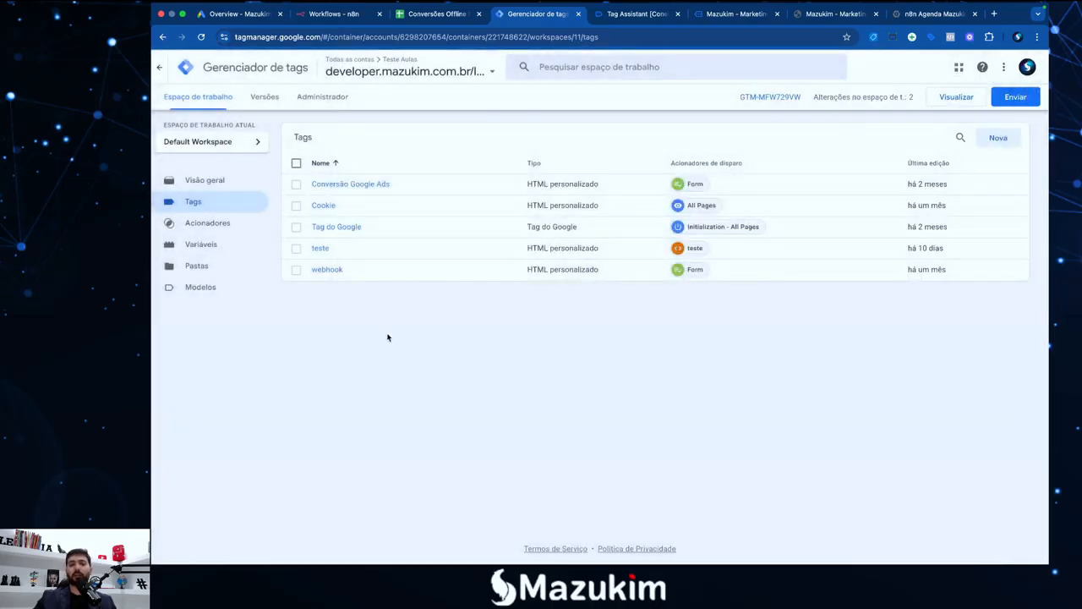
key("F4")
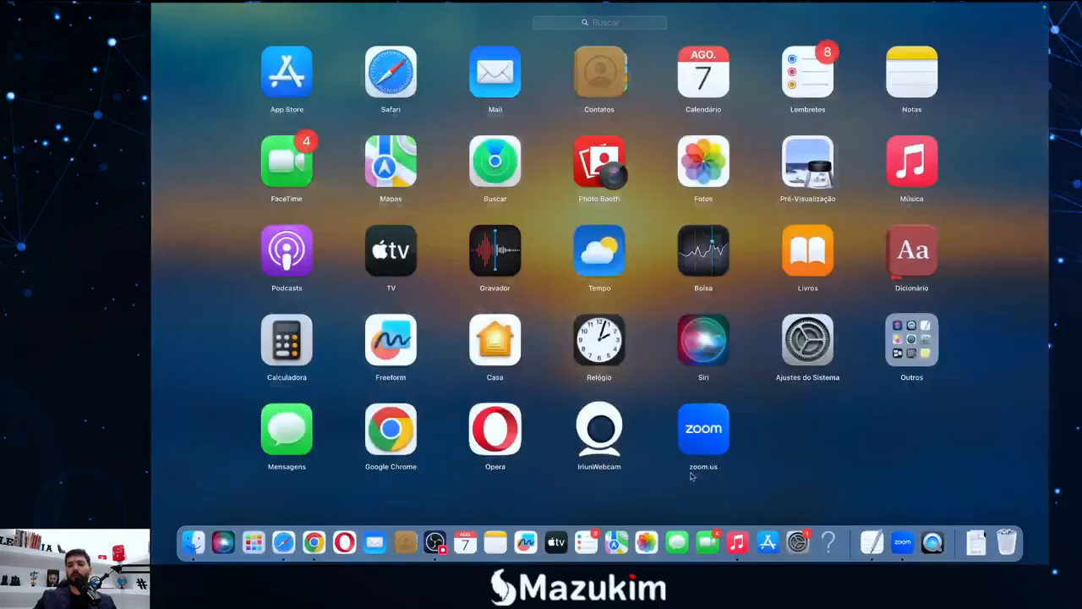
left_click(871, 532)
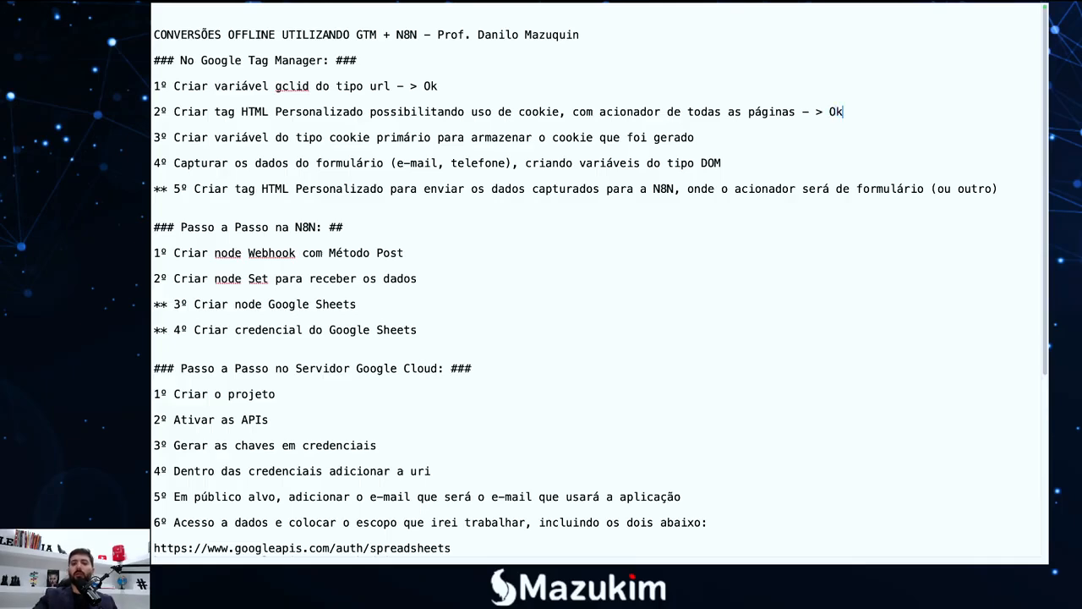
Add an arrow marker after step 3's 'gerado' text, then go back to Tag Manager in Chrome
left_click(730, 134)
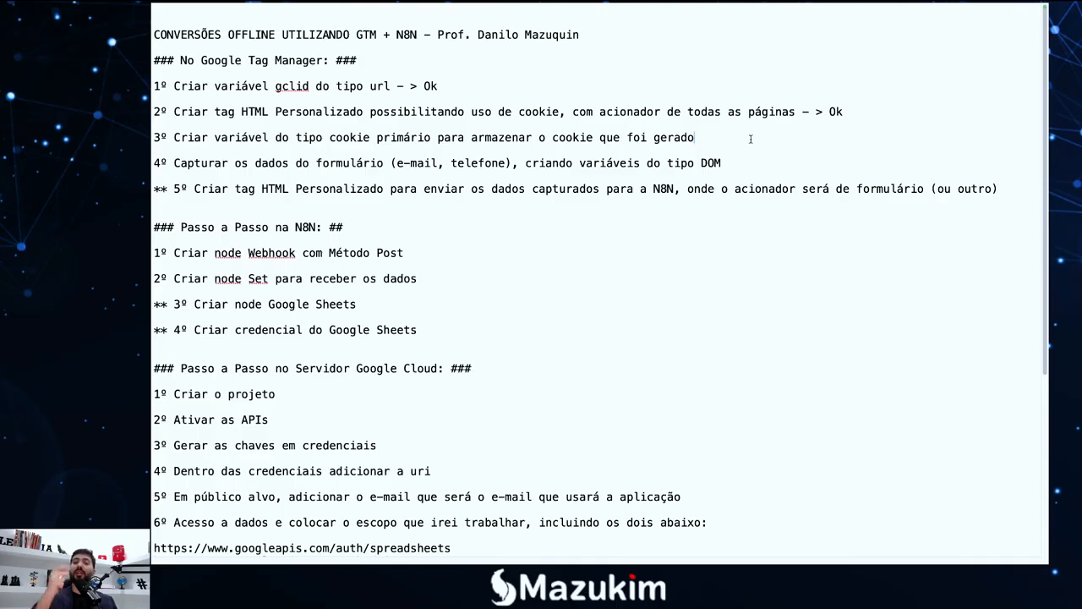
type("- >")
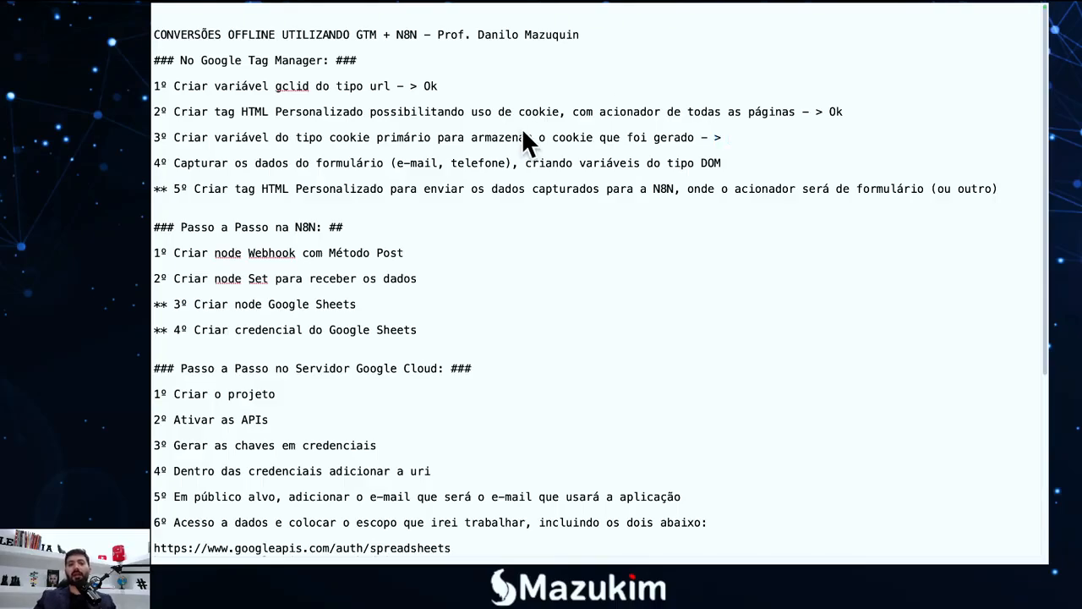
key("F4")
left_click(314, 542)
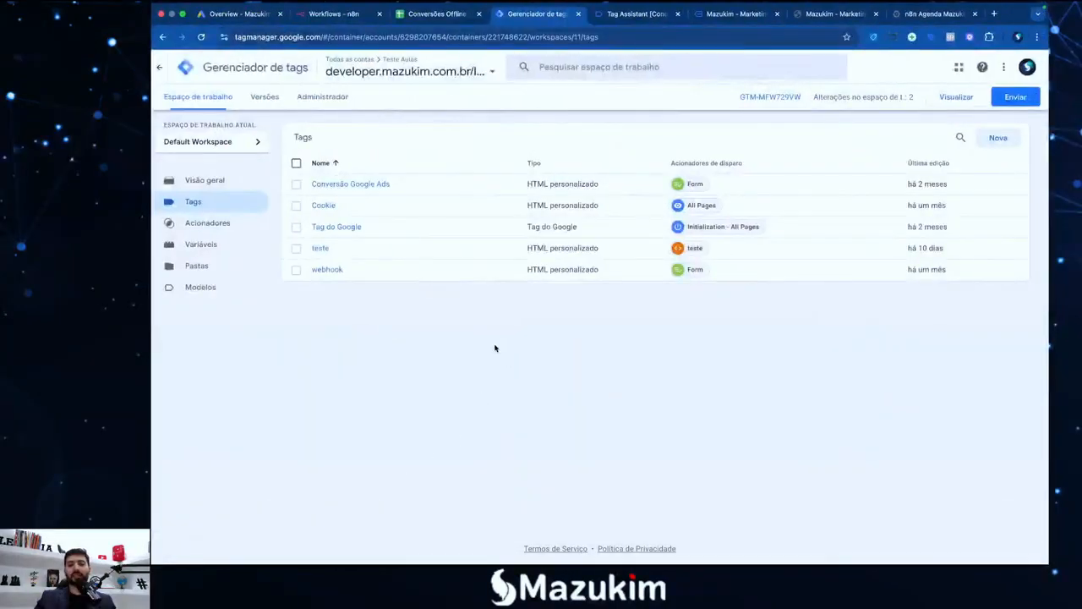
Open the Variables page, preview the new-variable type list, and close it without saving
left_click(216, 250)
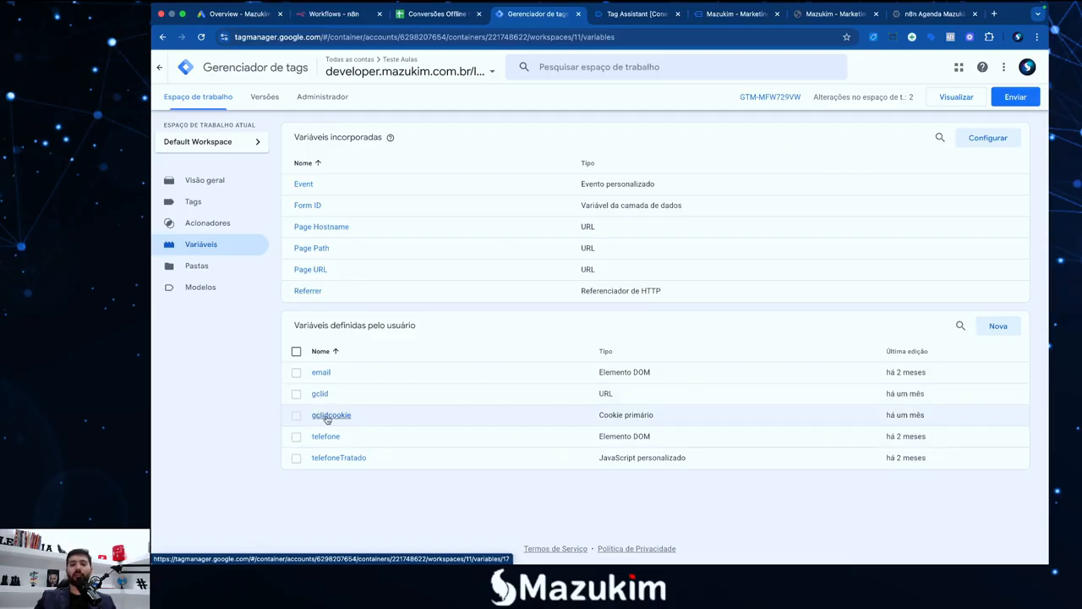
left_click(1004, 332)
left_click(656, 208)
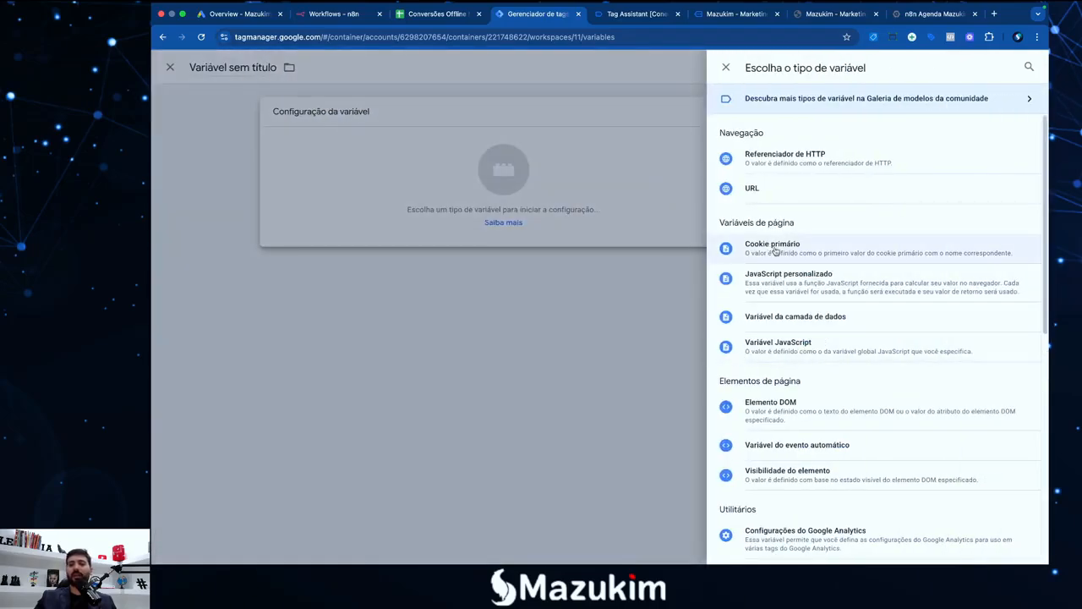
left_click(726, 68)
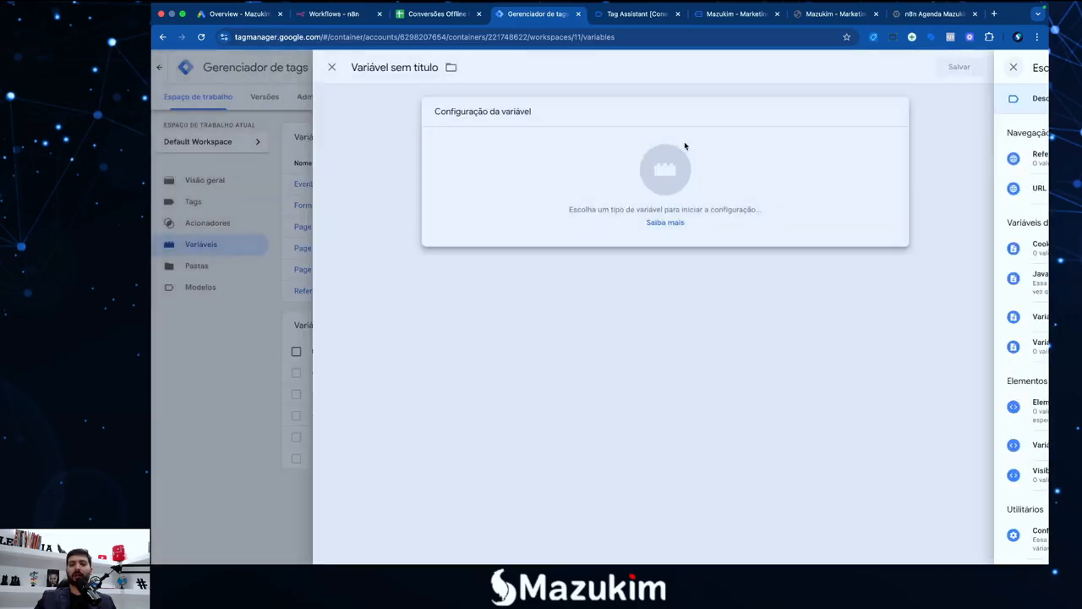
left_click(363, 68)
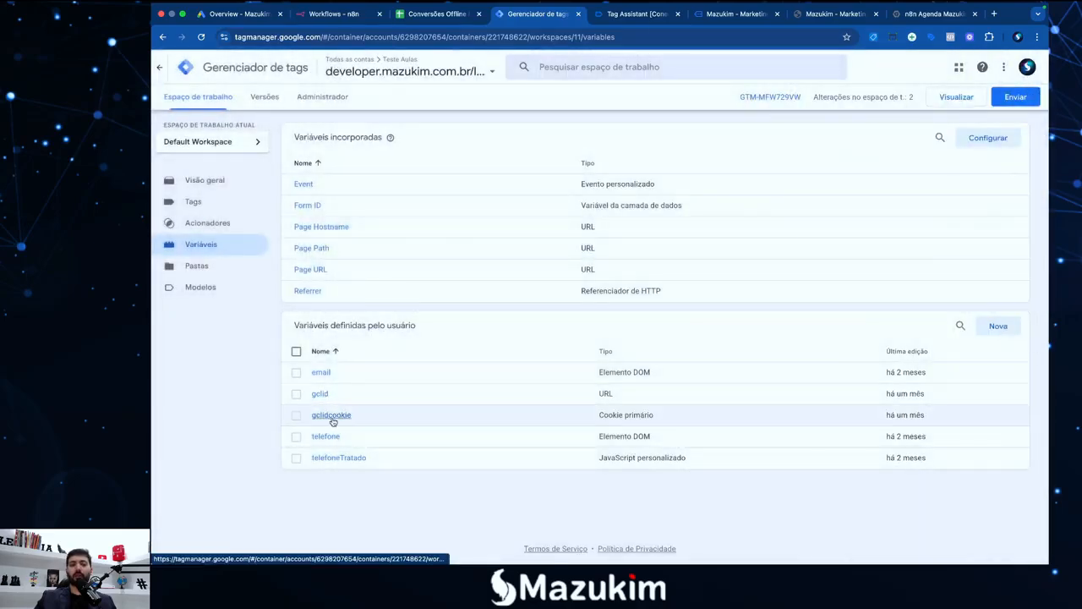
Verify the gclidcookie variable reads the first-party cookie named gclid, then close it unchanged
left_click(331, 418)
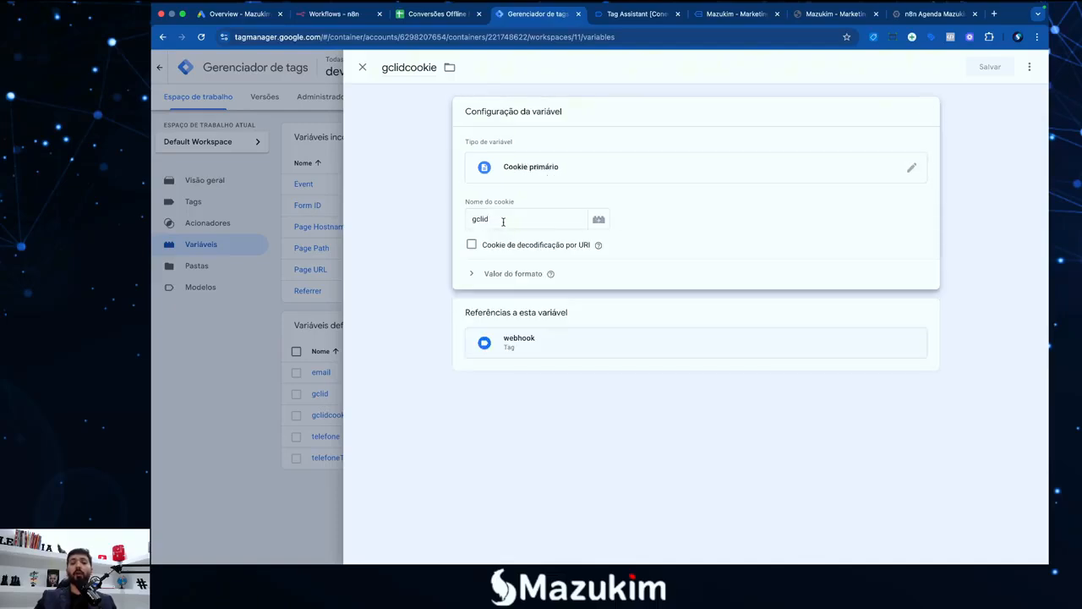
left_click_drag(503, 221, 464, 221)
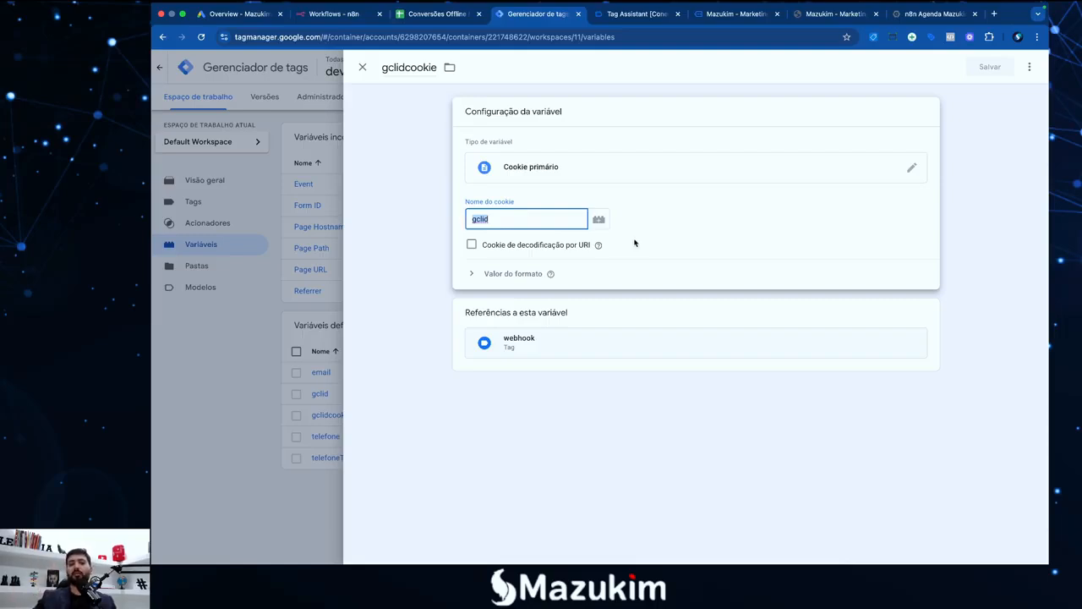
left_click_drag(508, 220, 466, 217)
left_click(502, 220)
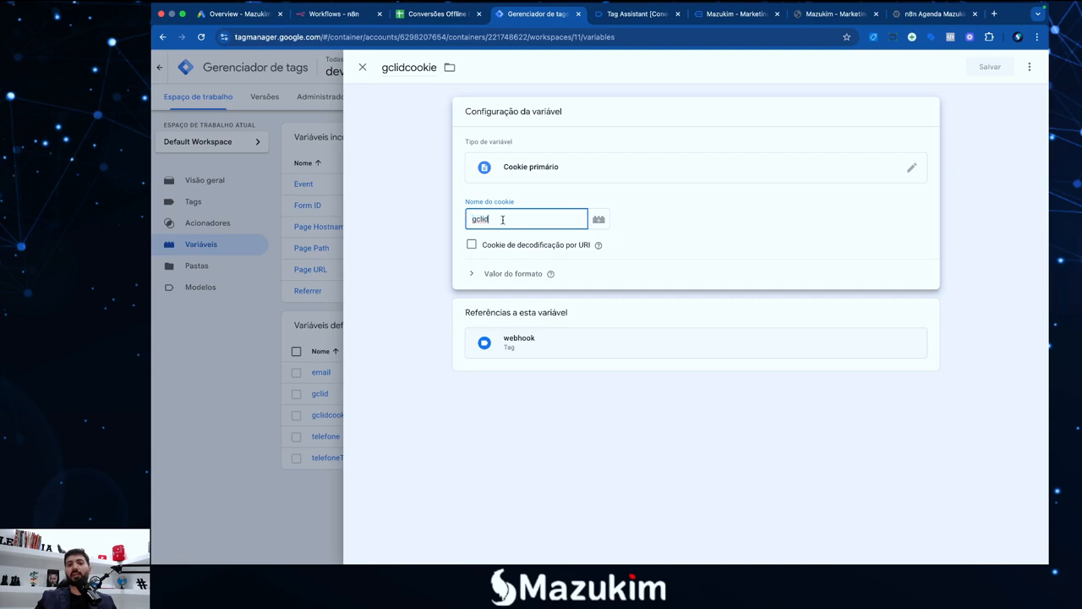
left_click(679, 241)
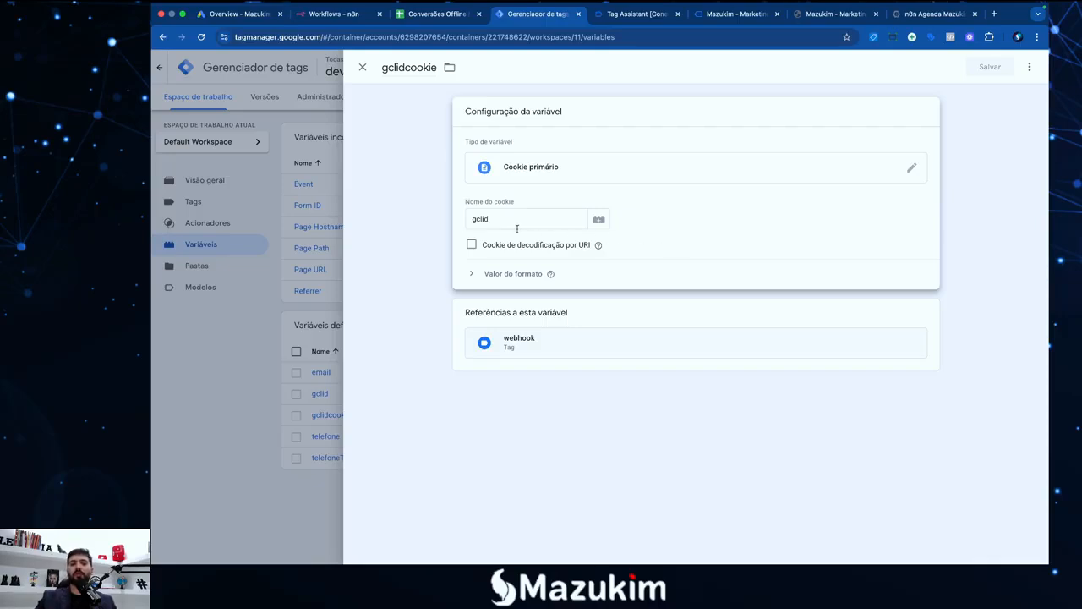
left_click_drag(502, 221, 473, 222)
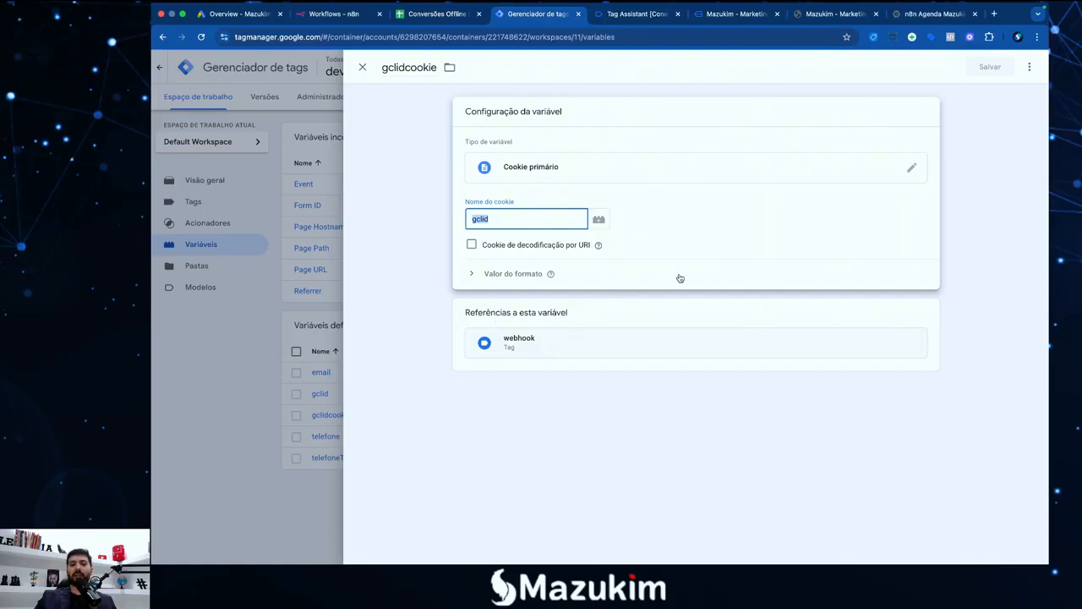
left_click(513, 224)
left_click(362, 67)
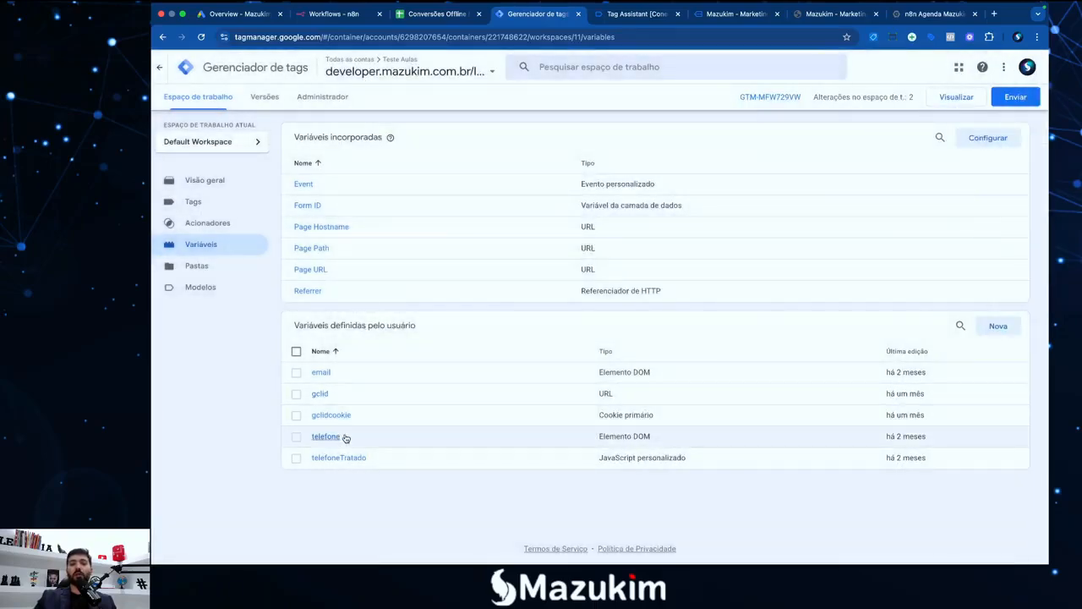
left_click(620, 15)
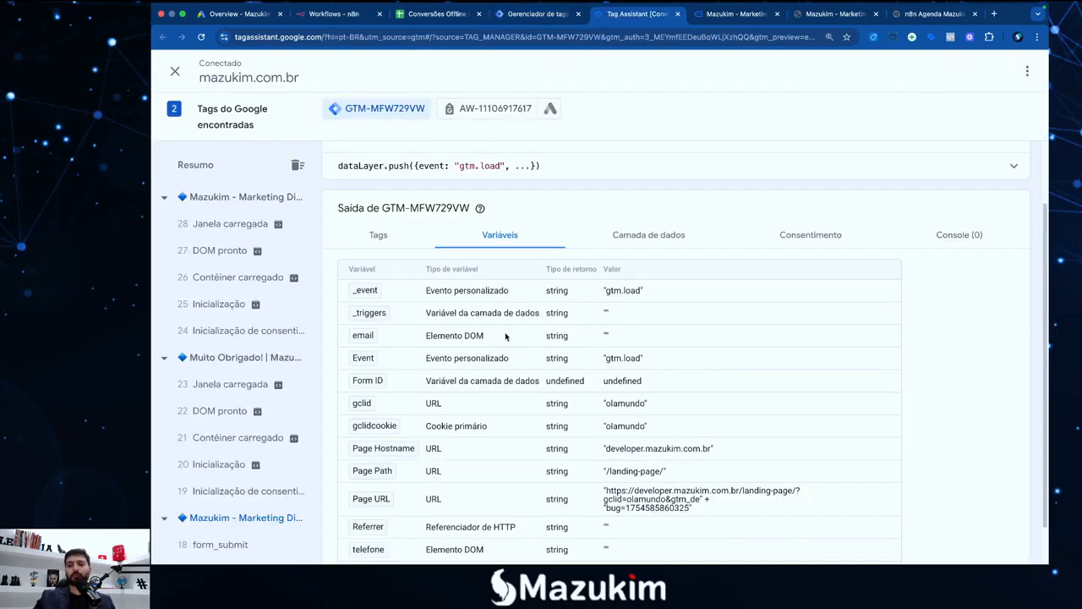
On the thank-you page event 23, note gclid is undefined while gclidcookie is olamundo
left_click(226, 387)
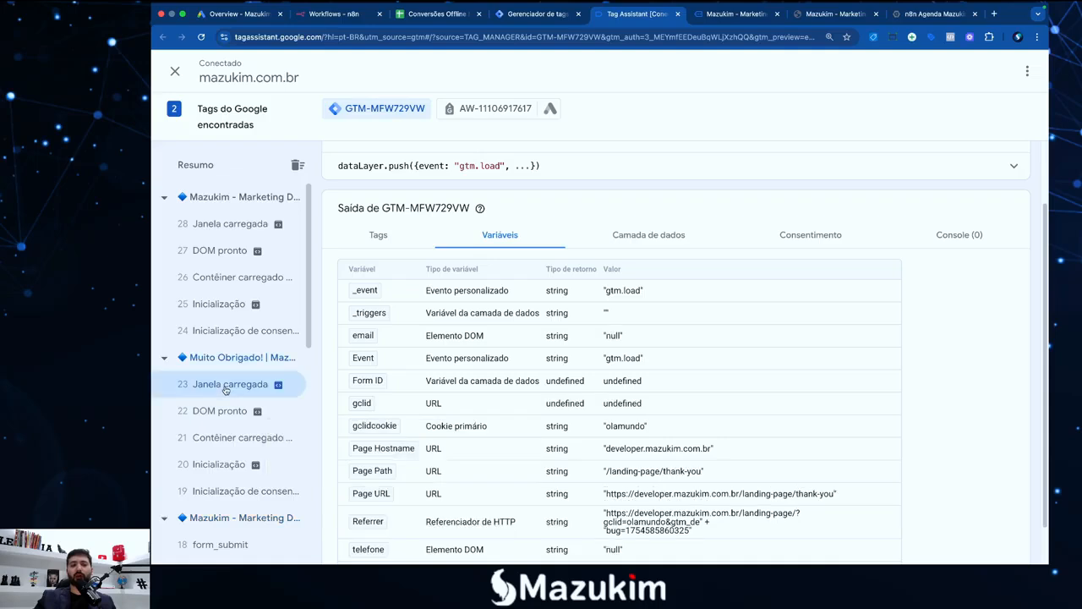
scroll(264, 440, "down", 1)
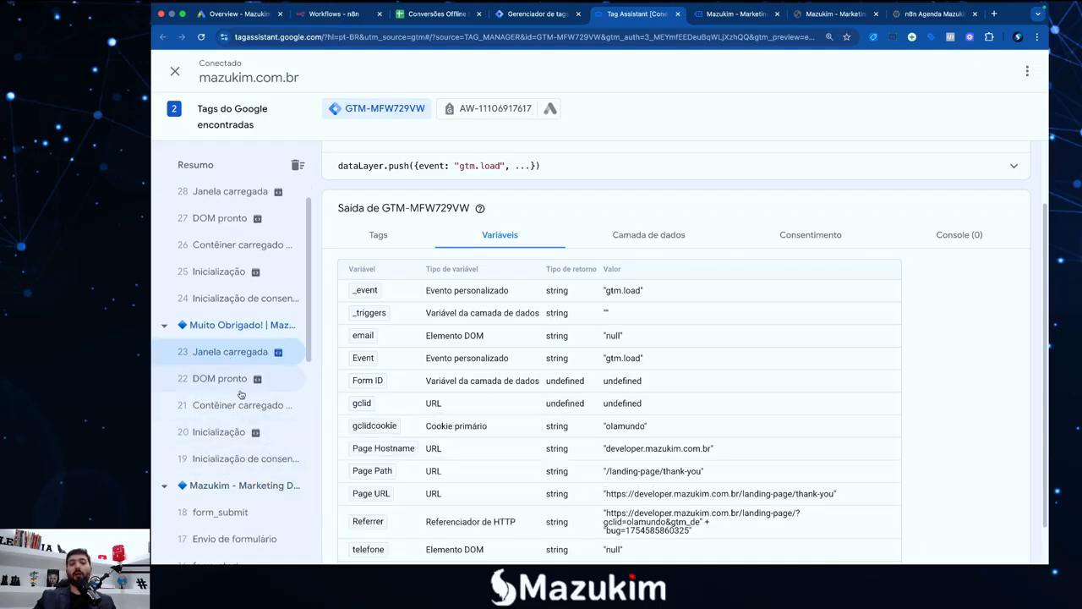
scroll(253, 397, "down", 1)
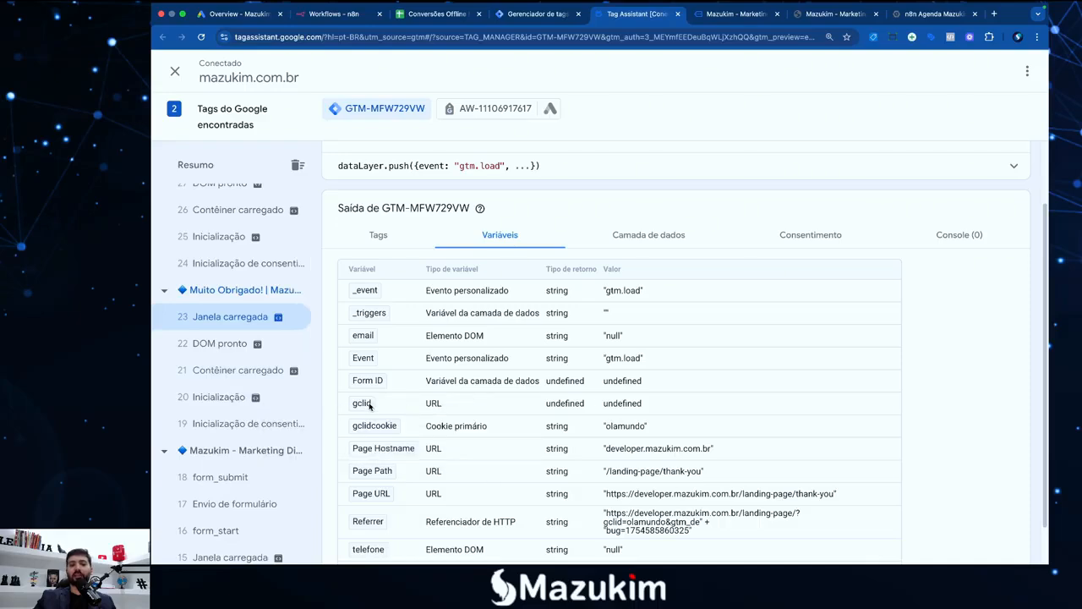
left_click_drag(645, 405, 603, 404)
left_click(605, 405)
left_click_drag(647, 427, 608, 428)
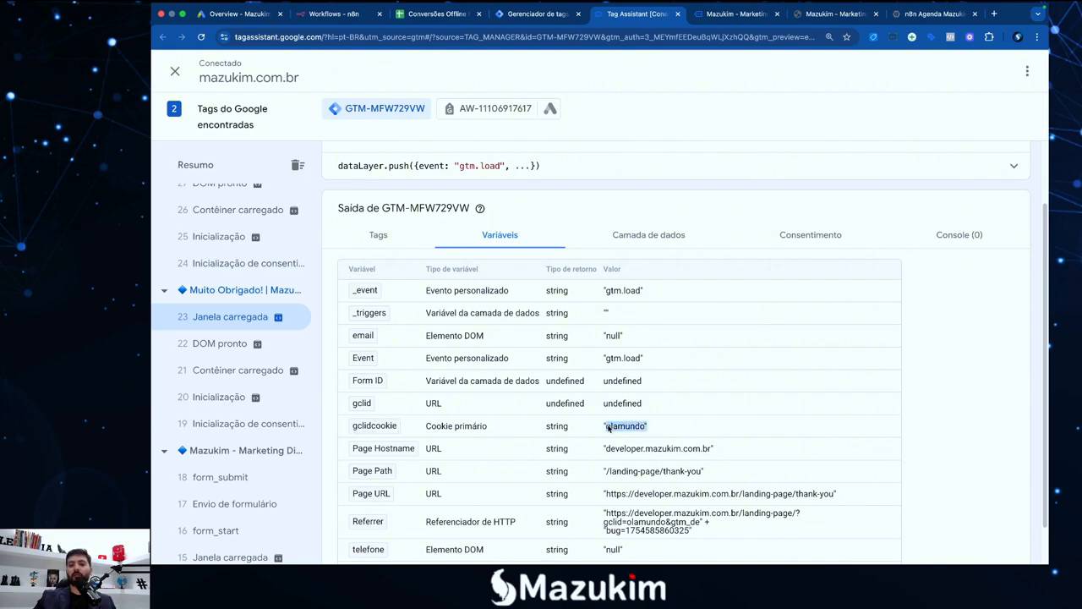
On landing-page event 28 Janela carregada, confirm both gclid and gclidcookie equal olamundo
scroll(243, 279, "up", 2)
left_click(227, 224)
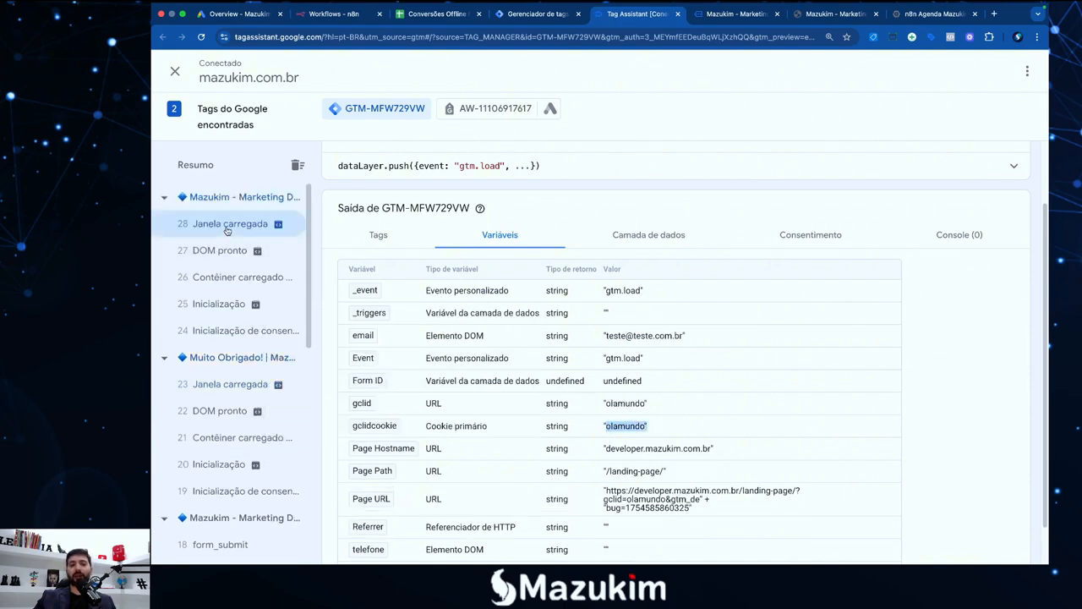
left_click(624, 406)
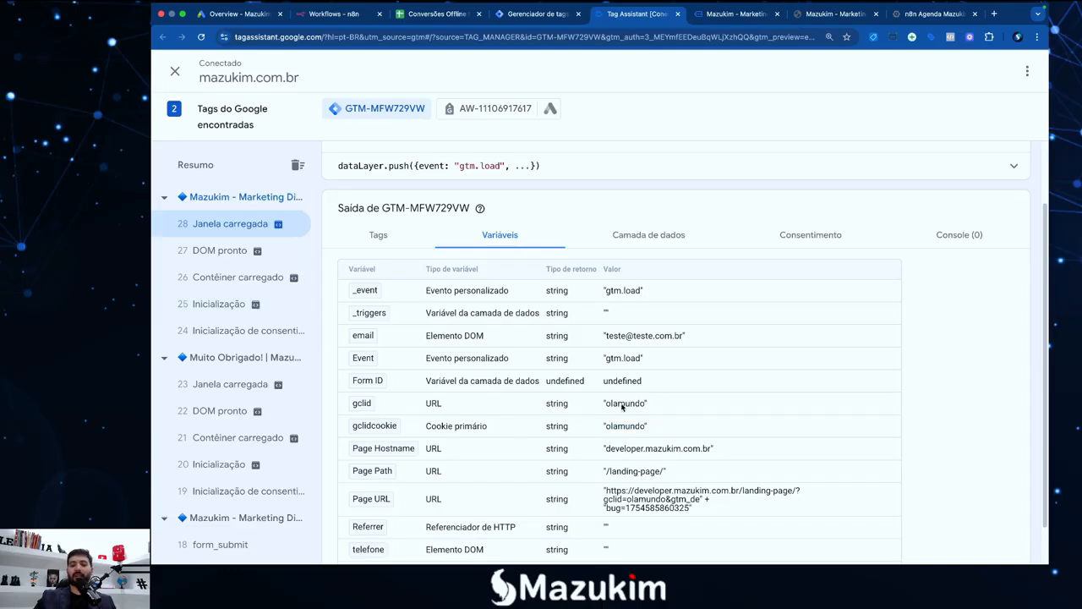
left_click_drag(646, 404, 601, 408)
left_click_drag(659, 430, 603, 428)
left_click(723, 14)
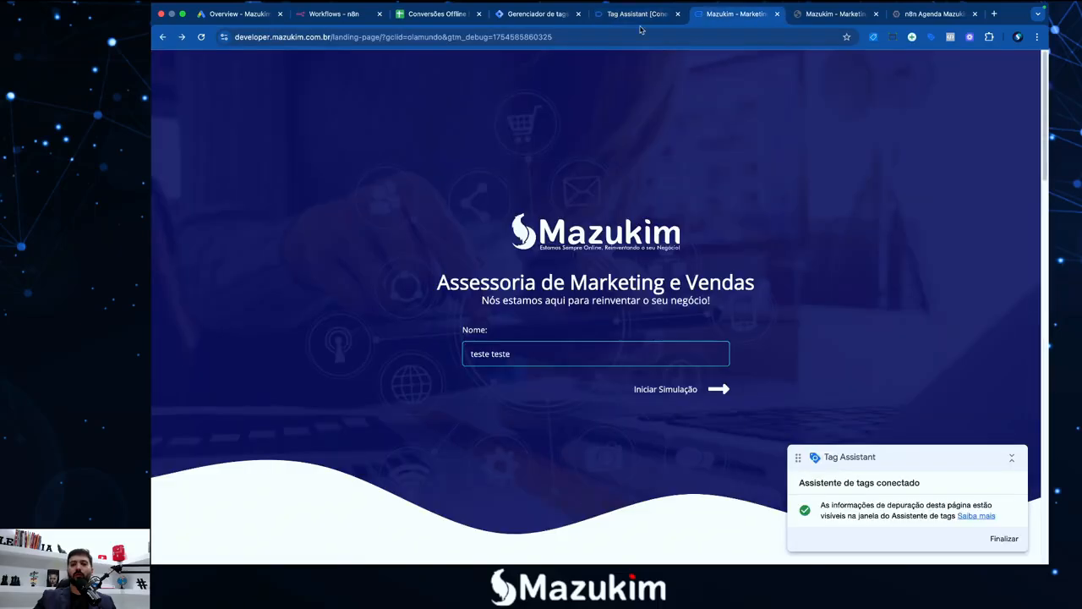
left_click(496, 36)
left_click(474, 38)
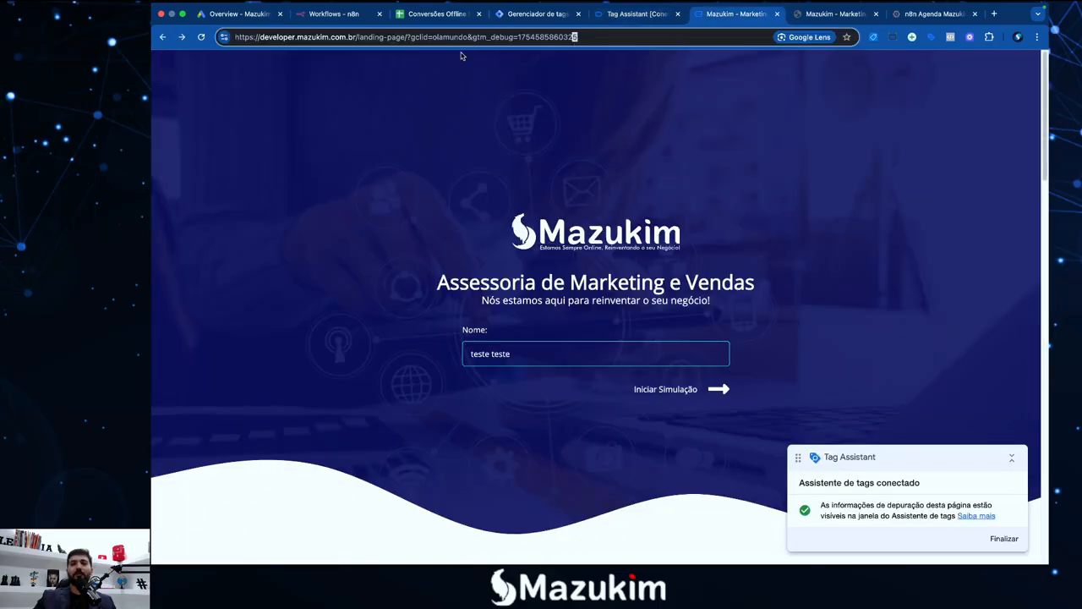
left_click_drag(464, 40, 409, 40)
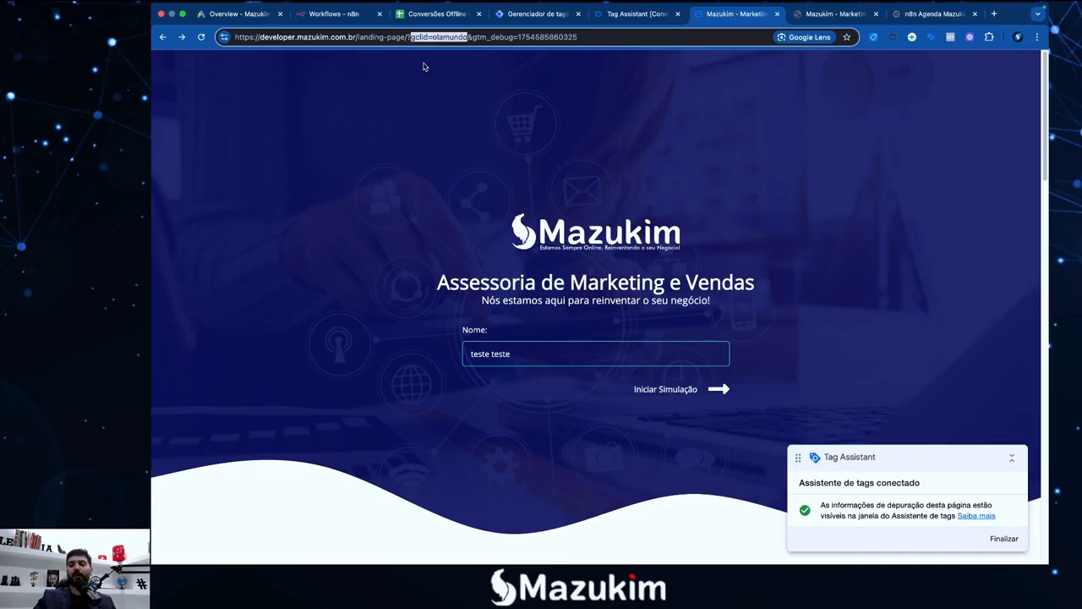
key("BackSpace")
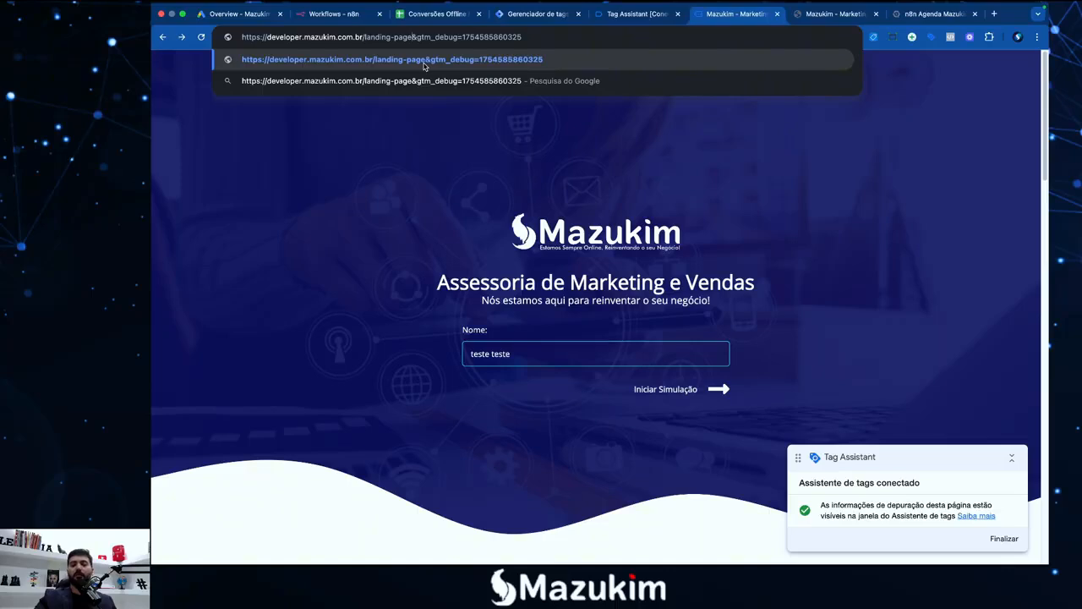
key("BackSpace")
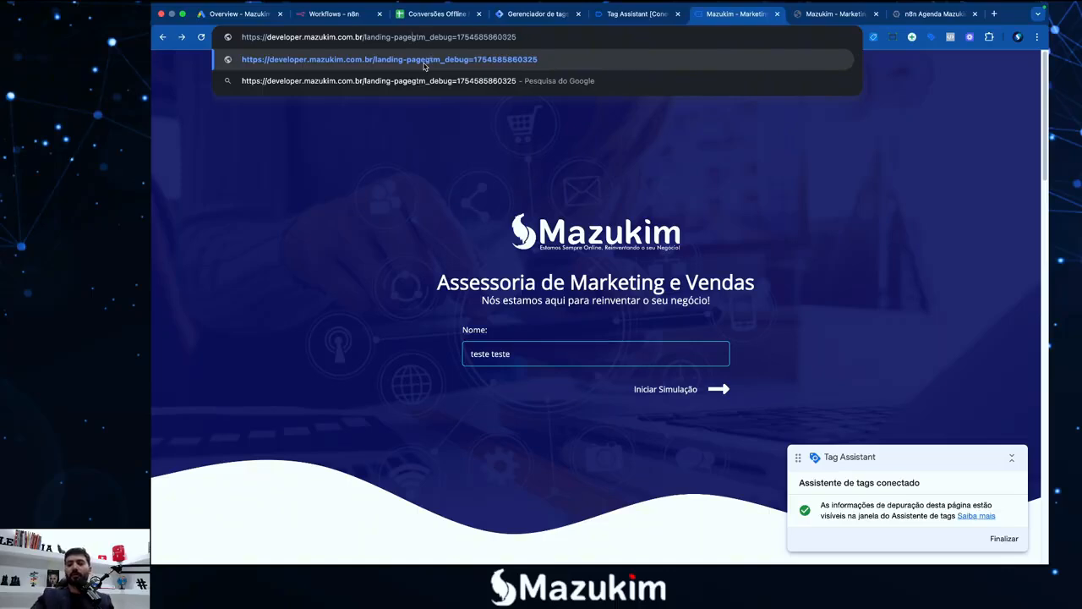
type("?")
key("Return")
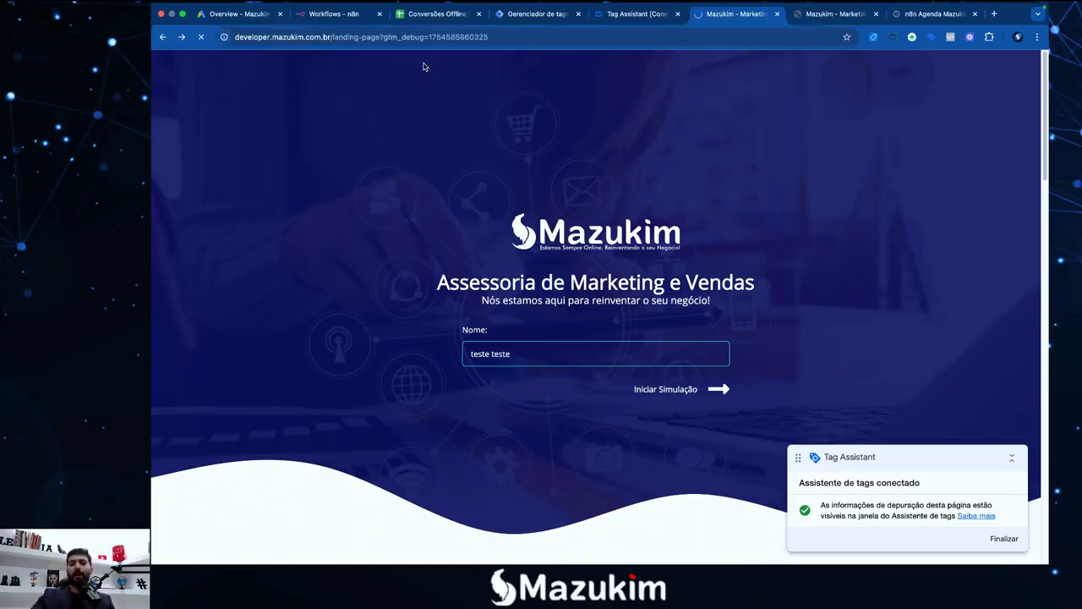
left_click(642, 14)
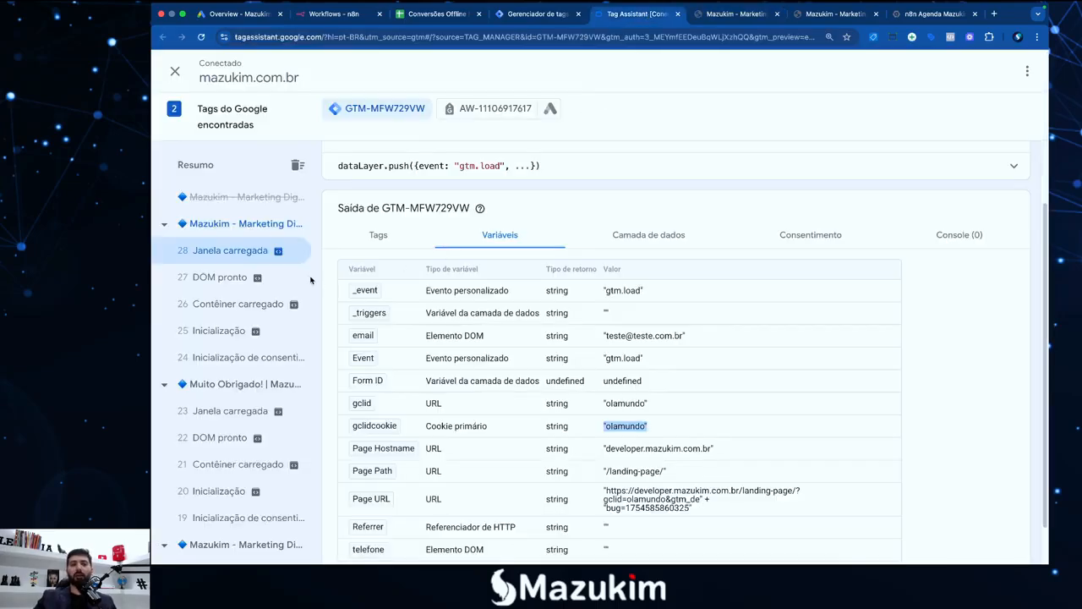
left_click(212, 233)
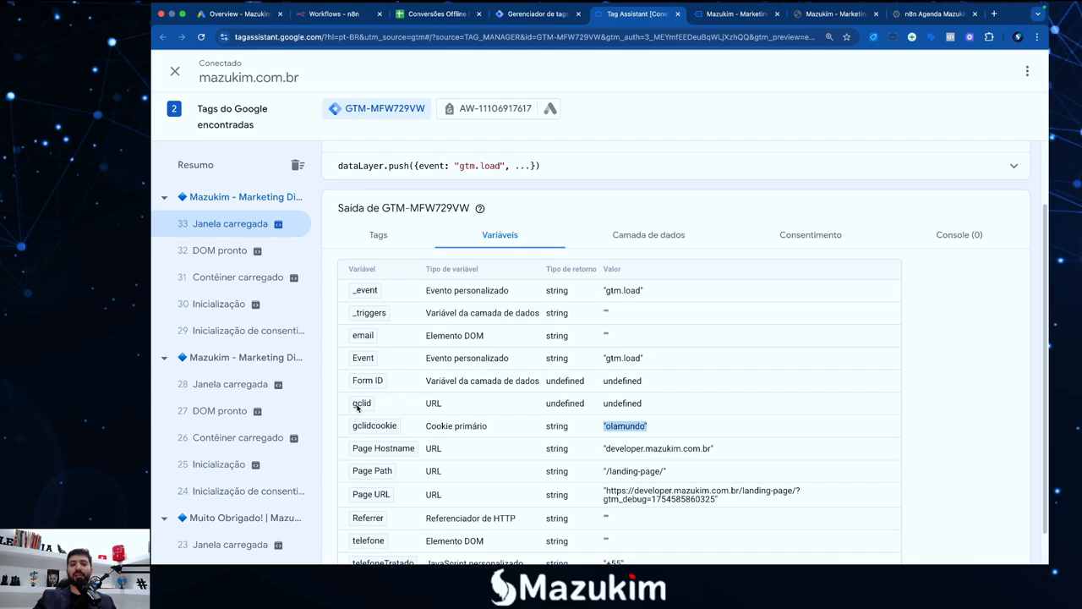
mouse_move(604, 405)
left_mouse_down()
mouse_move(647, 407)
mouse_move(604, 426)
left_mouse_up()
left_click(453, 451)
left_click(626, 431)
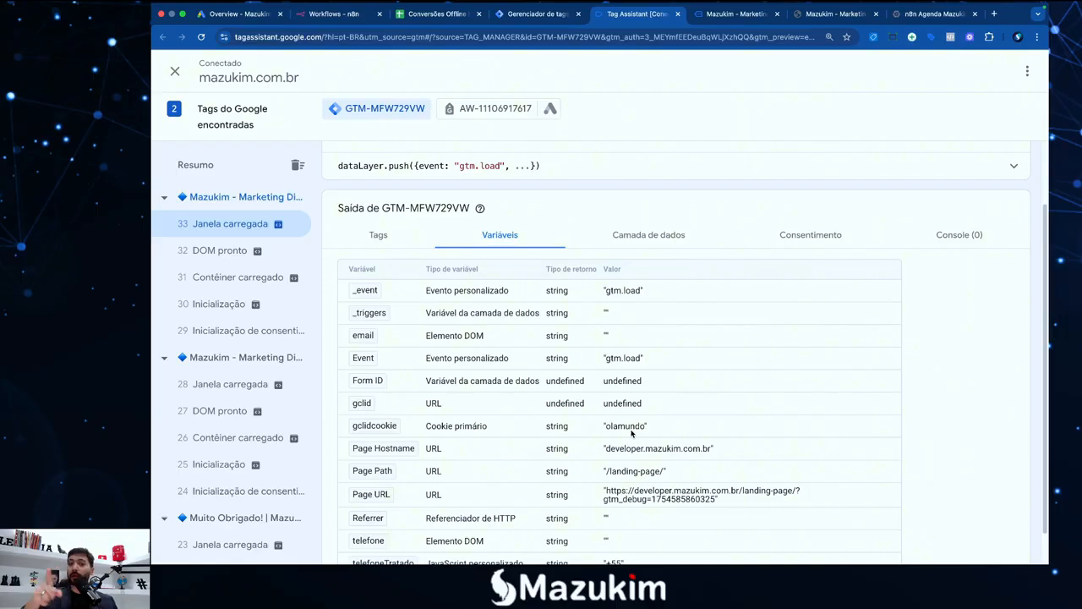
Complete step 3's marker as '- > Ok' in the TextEdit checklist
key("F4")
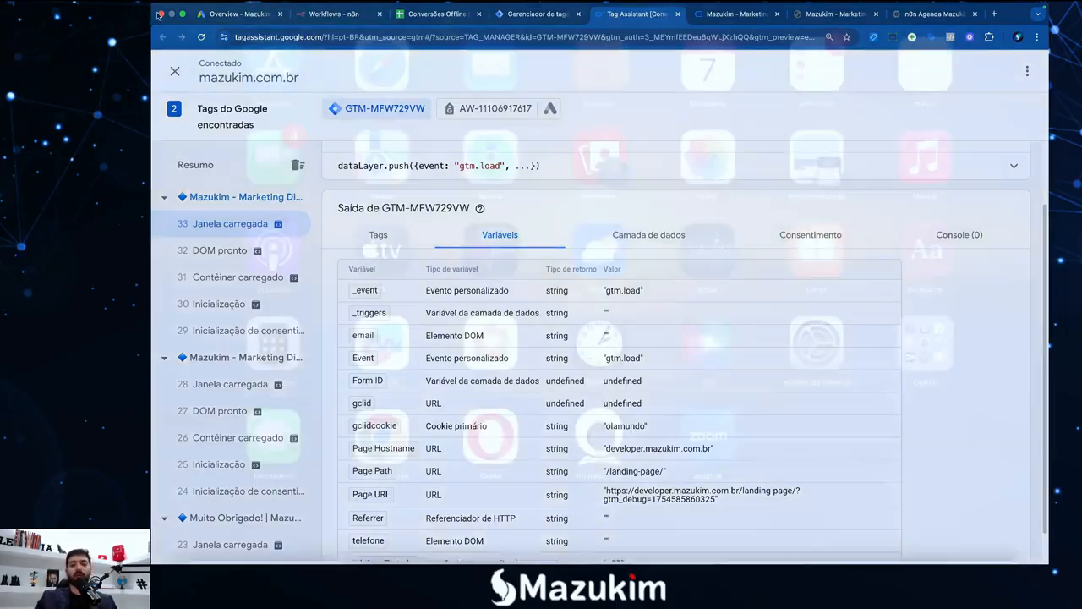
left_click(869, 530)
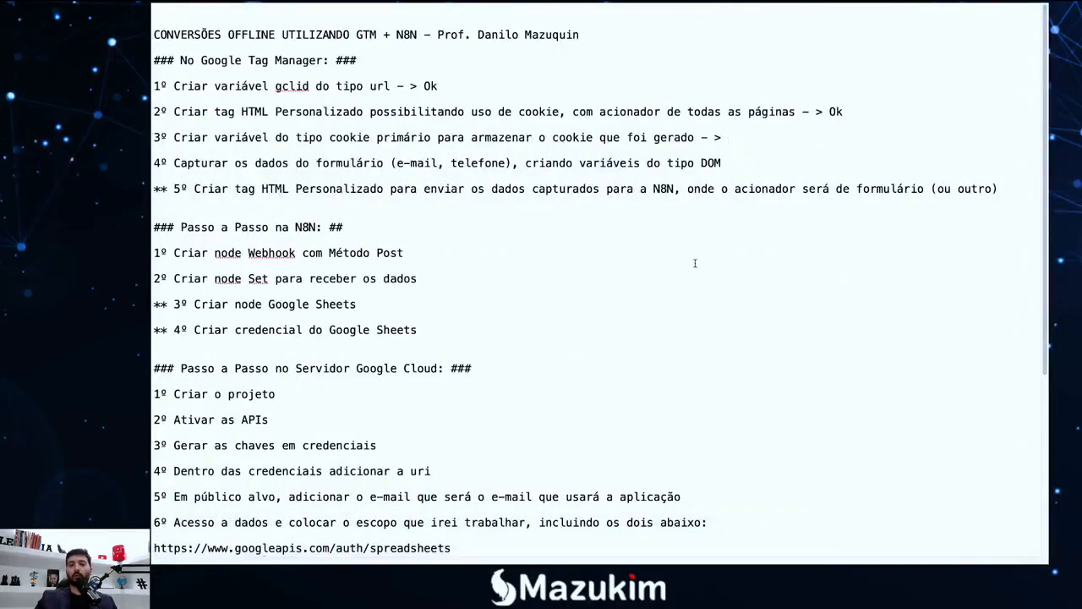
type("Ok")
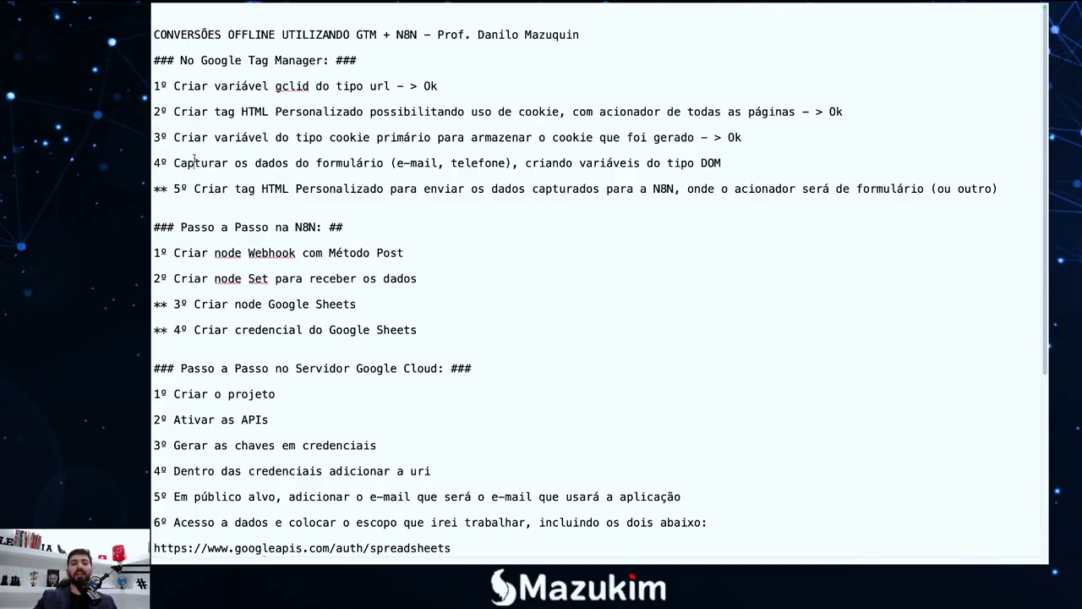
Append '- >' after step 4's line, then return to Tag Assistant in Chrome
left_click(411, 167)
left_click(627, 163)
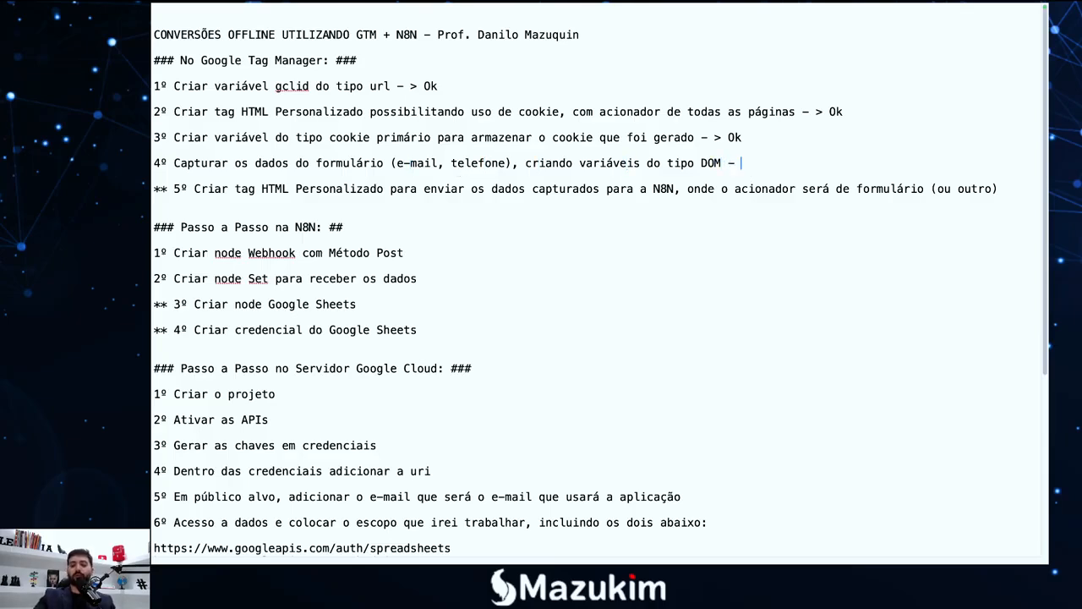
type("- ")
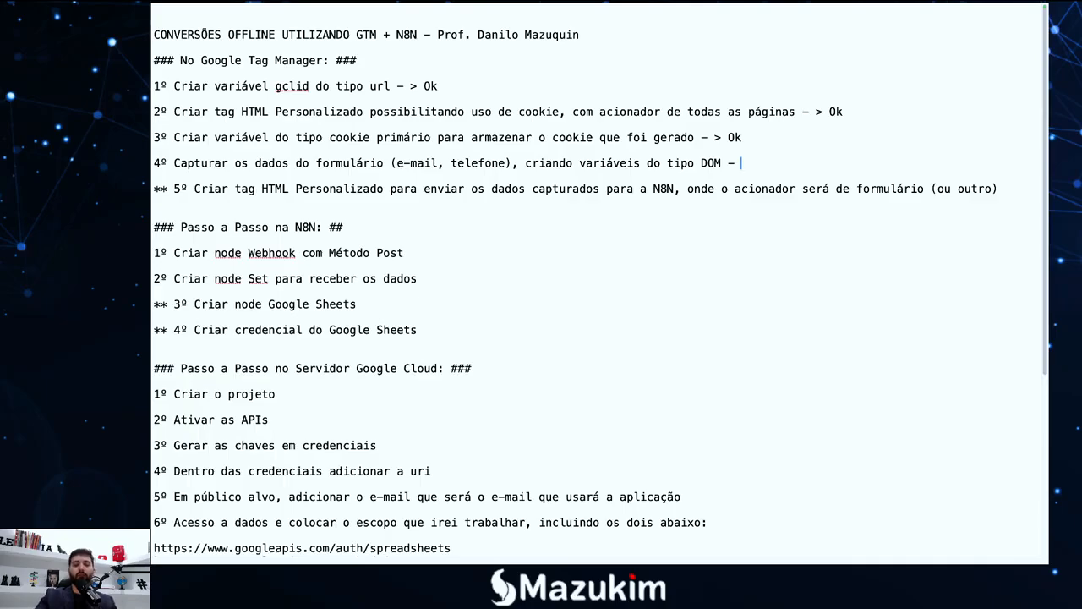
type(">")
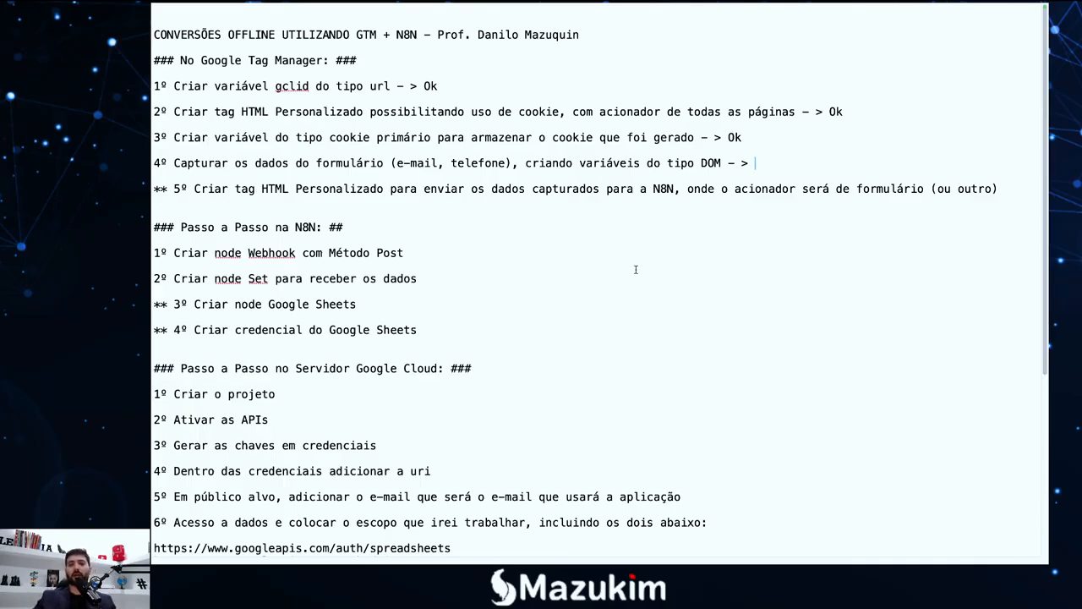
key("F4")
left_click(311, 533)
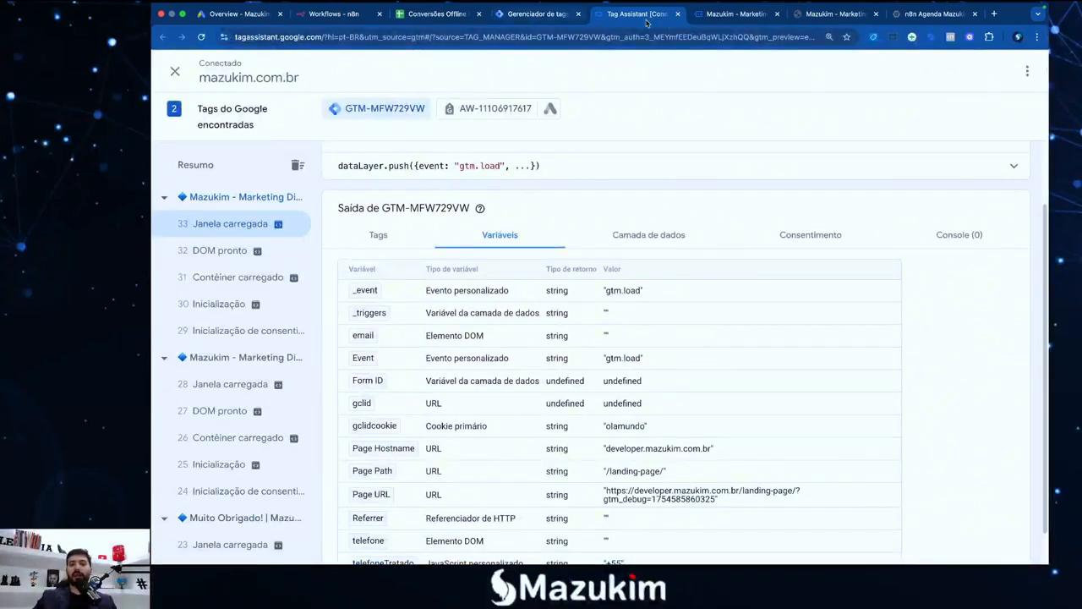
Fill the Mazukim form's Nome, Telefone and E-mail fields from saved autofill entries
left_click(725, 19)
left_click(577, 359)
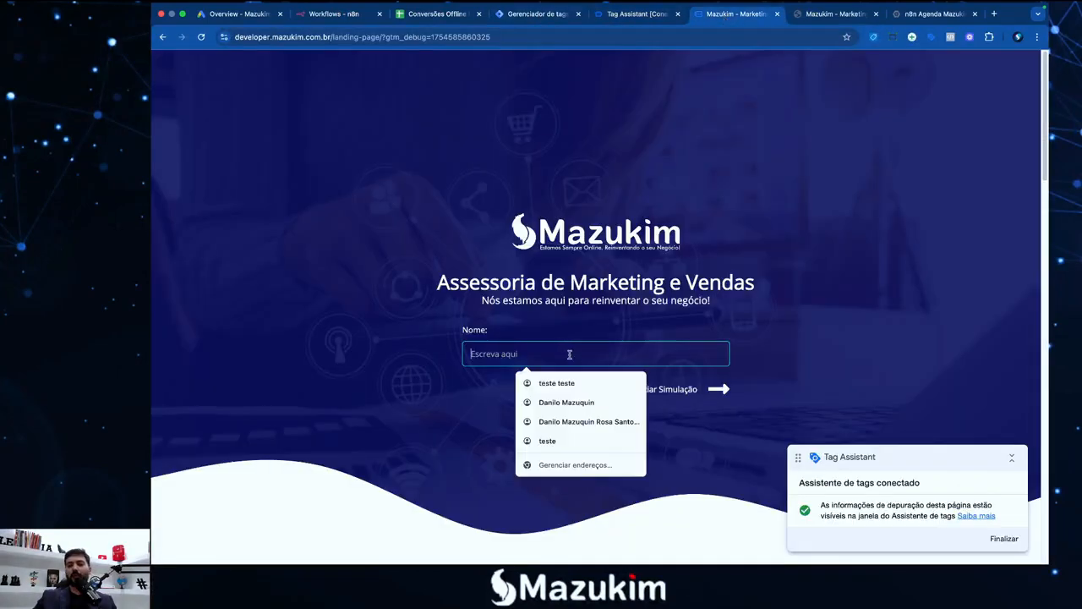
left_click(567, 402)
left_click(713, 391)
left_click(551, 350)
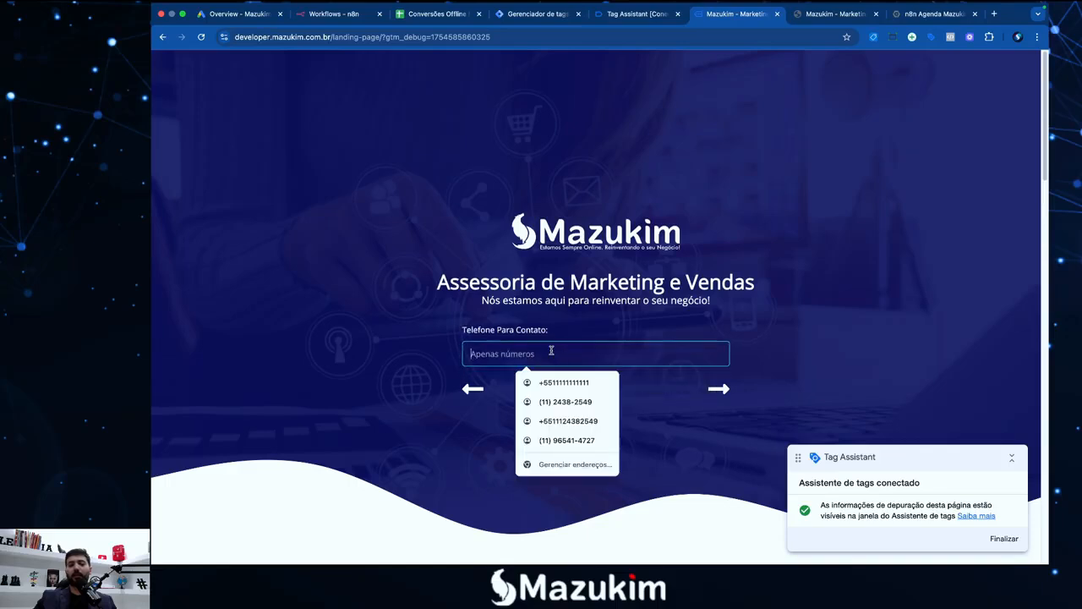
left_click(565, 401)
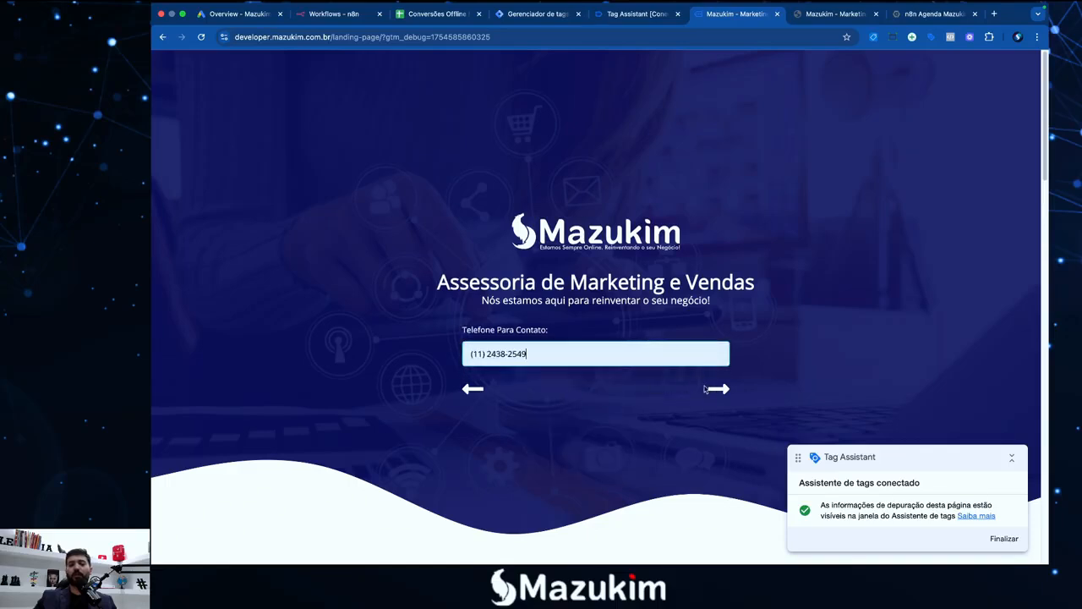
left_click(706, 389)
left_click(561, 352)
left_click(570, 377)
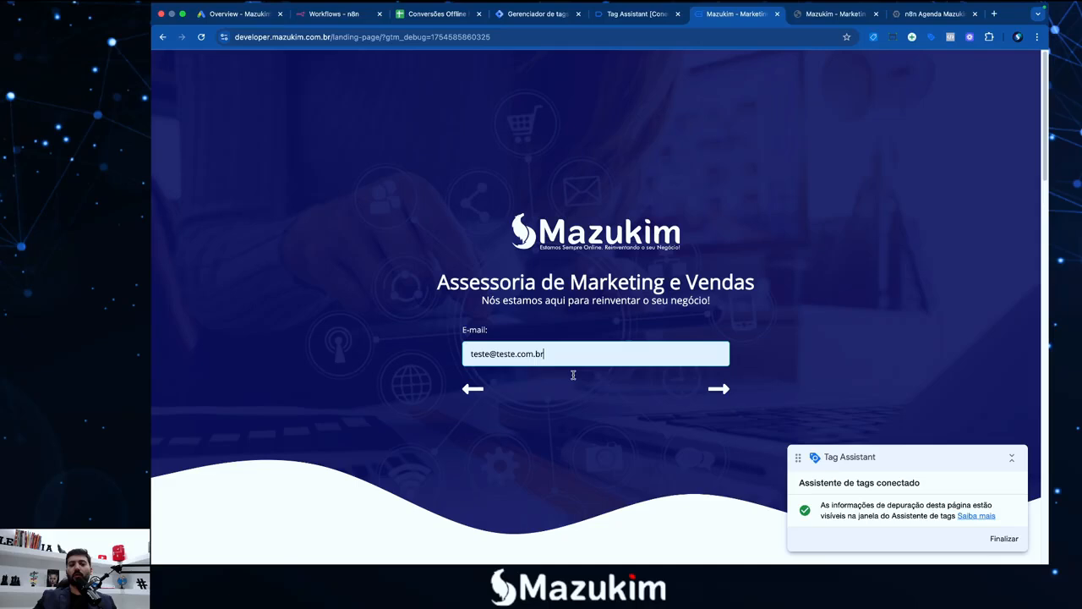
left_click(719, 389)
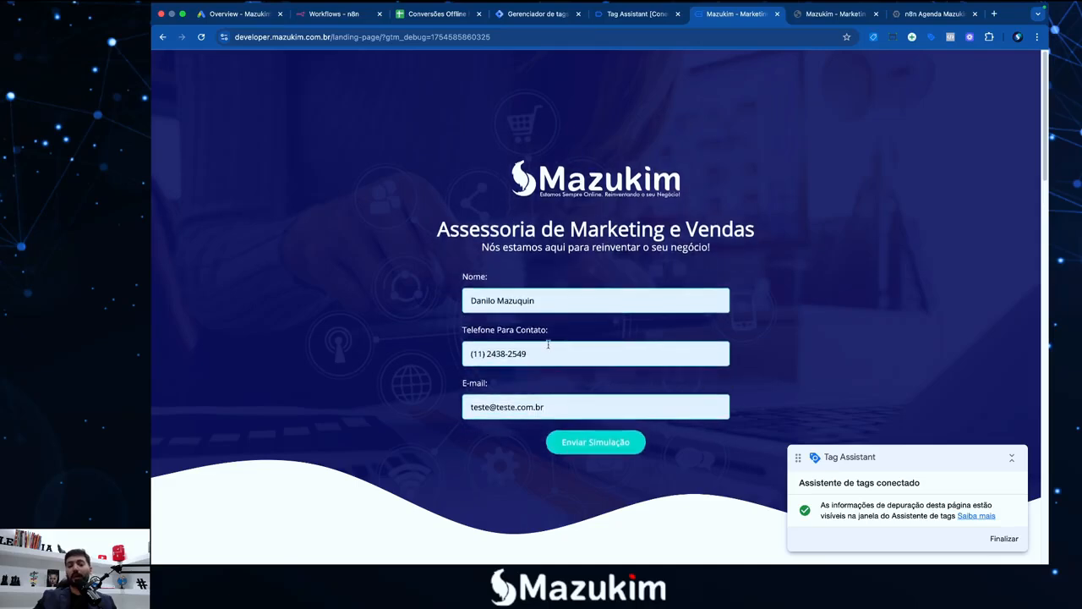
Highlight the entered phone number and e-mail on the final form step to point them out
left_click_drag(553, 352, 404, 355)
left_click(406, 356)
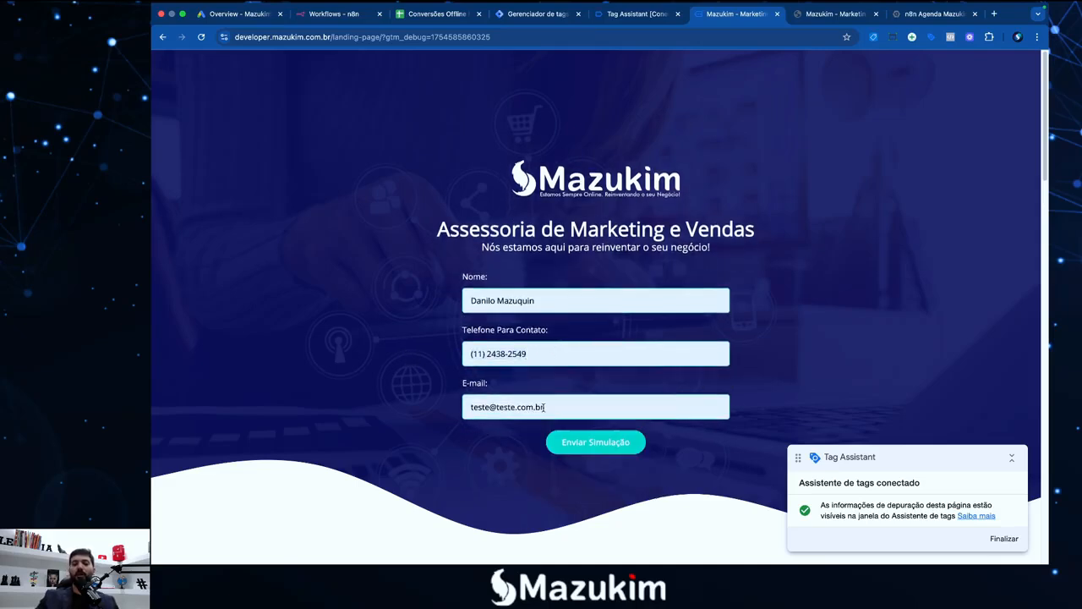
left_click_drag(545, 407, 402, 408)
left_click(388, 407)
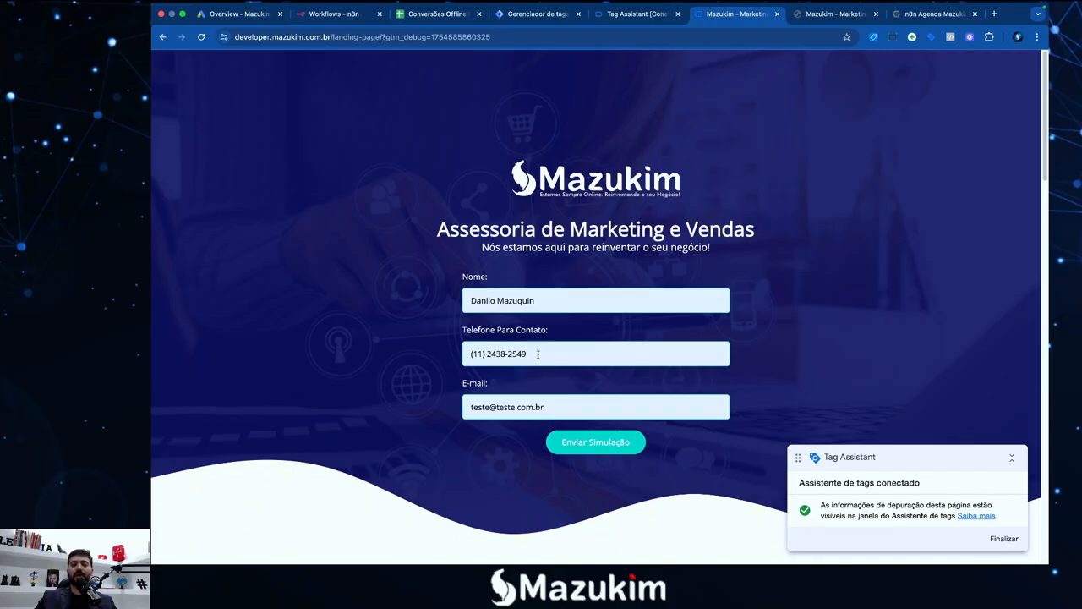
left_click_drag(536, 353, 456, 357)
left_click(442, 355)
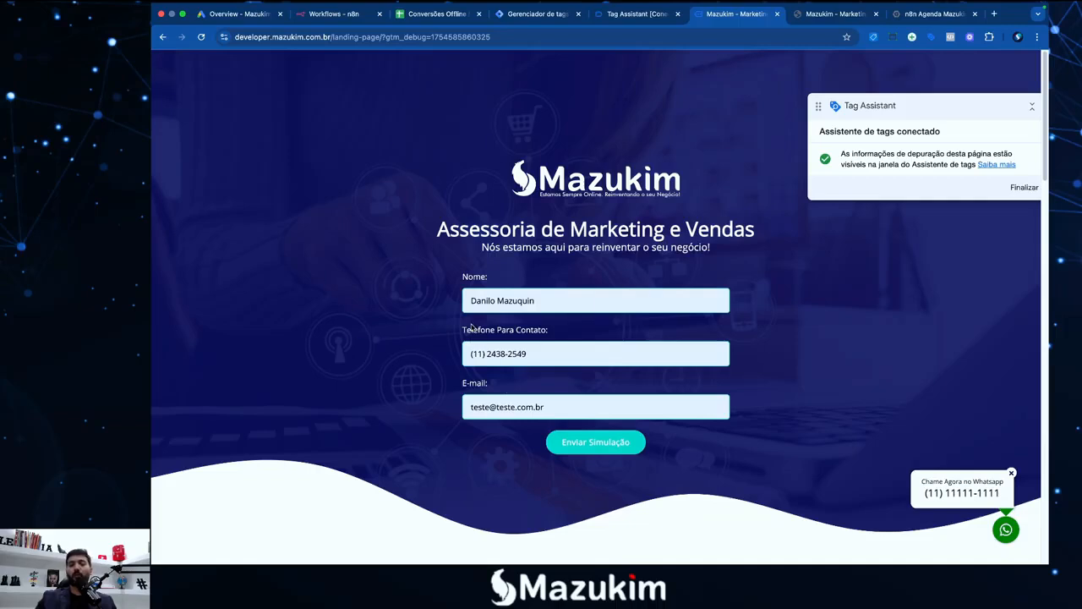
Inspect the landing page's phone field in DevTools, copy its CSS selector, then go back to GTM
left_click(542, 354)
right_click(553, 358)
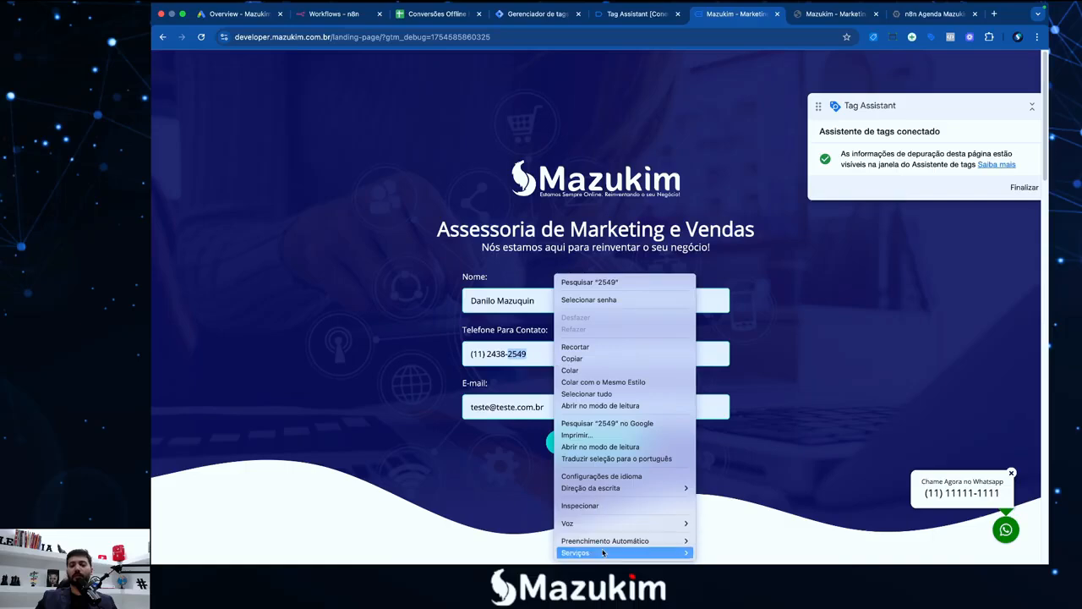
left_click(606, 506)
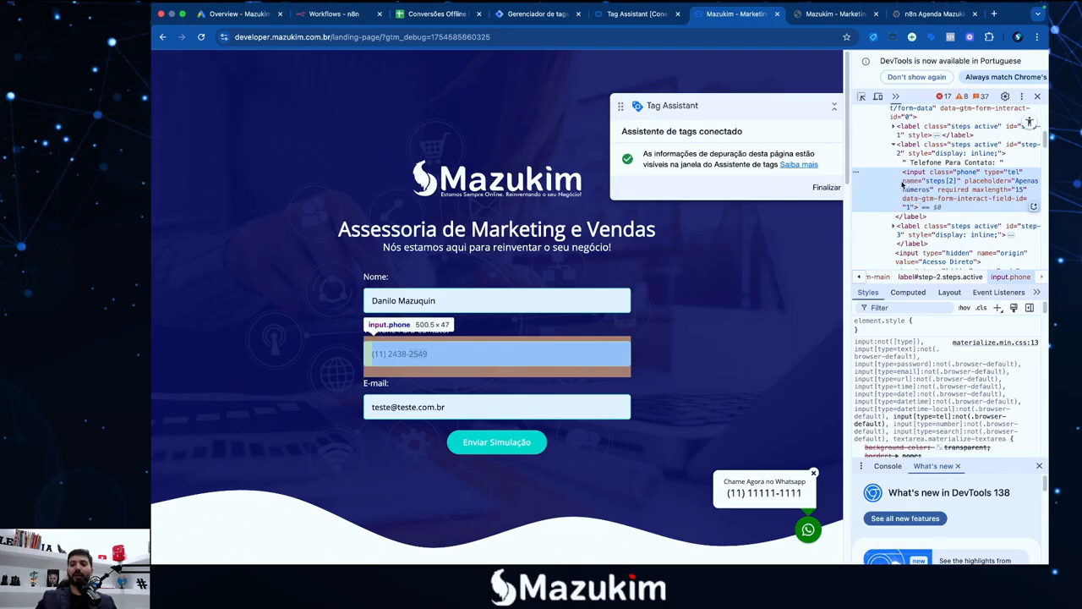
right_click(902, 183)
mouse_move(955, 256)
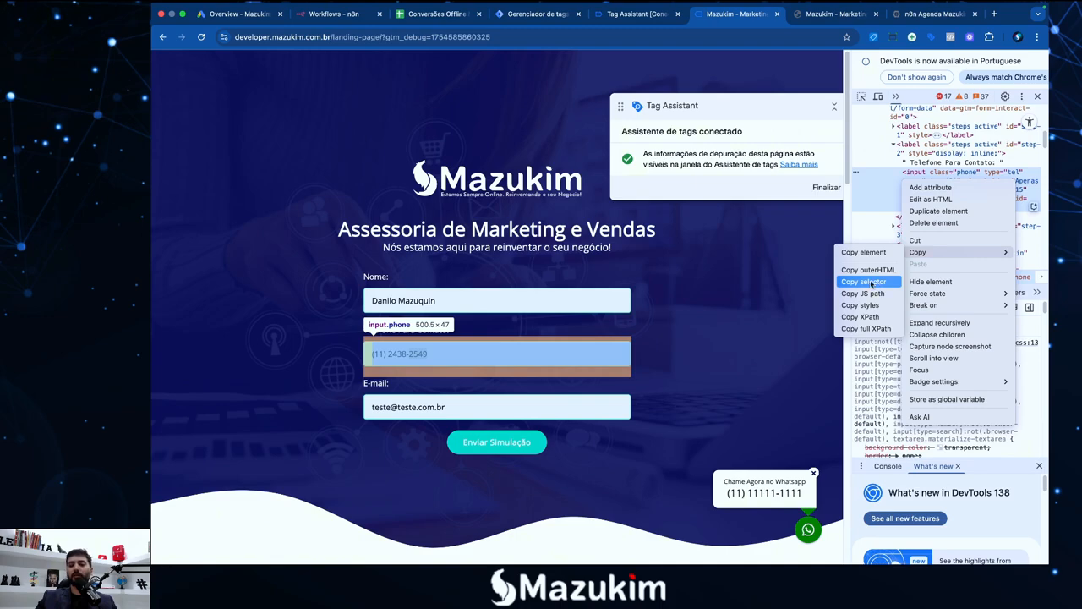
left_click(871, 283)
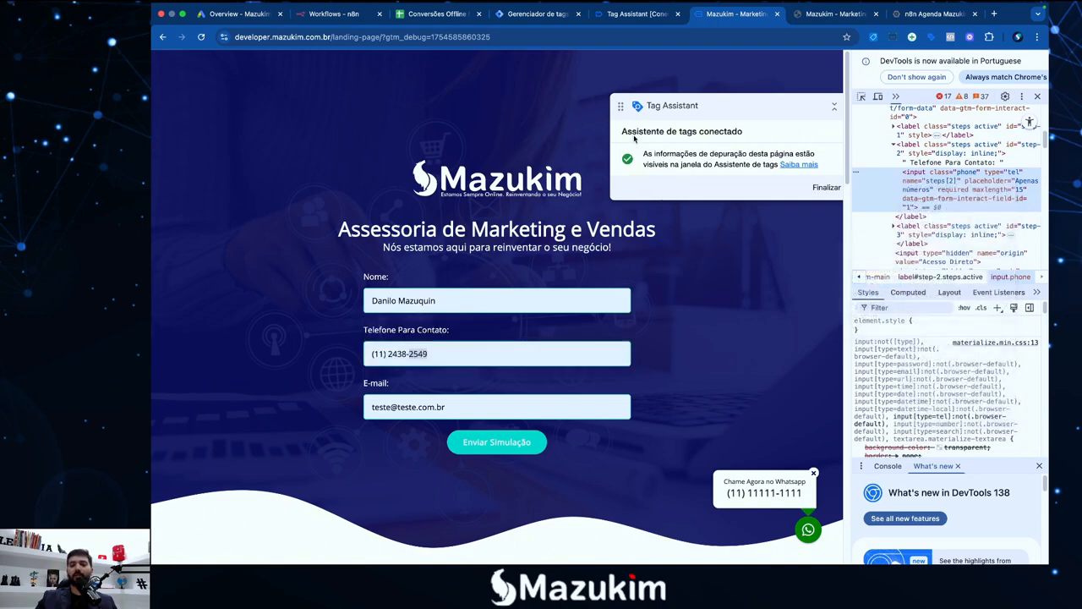
left_click(533, 15)
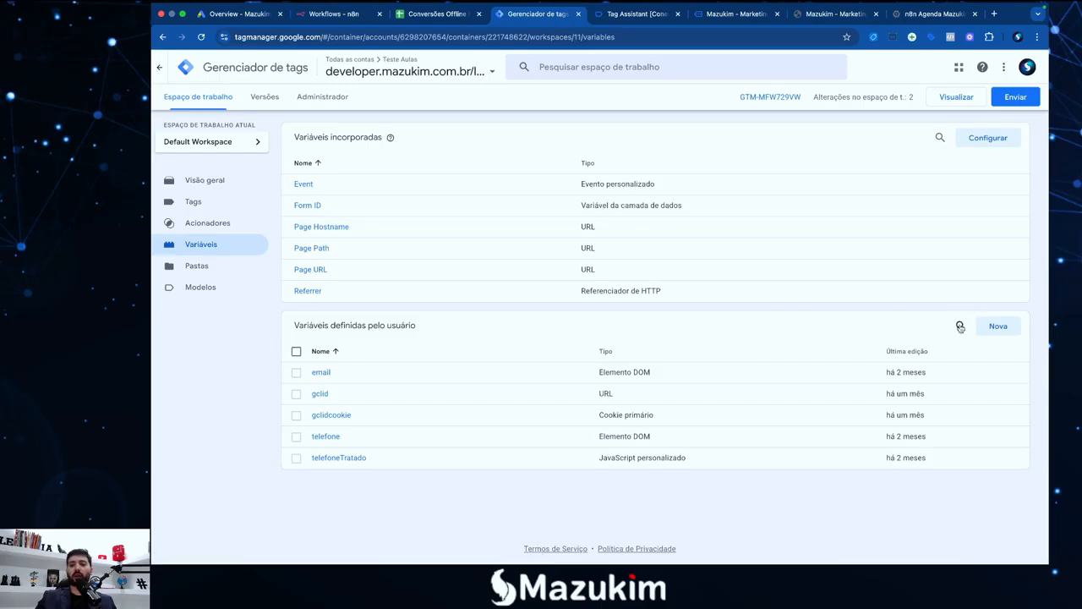
Draft a new DOM Element variable with CSS selector #step-2 > input and attribute 'value'
left_click(997, 326)
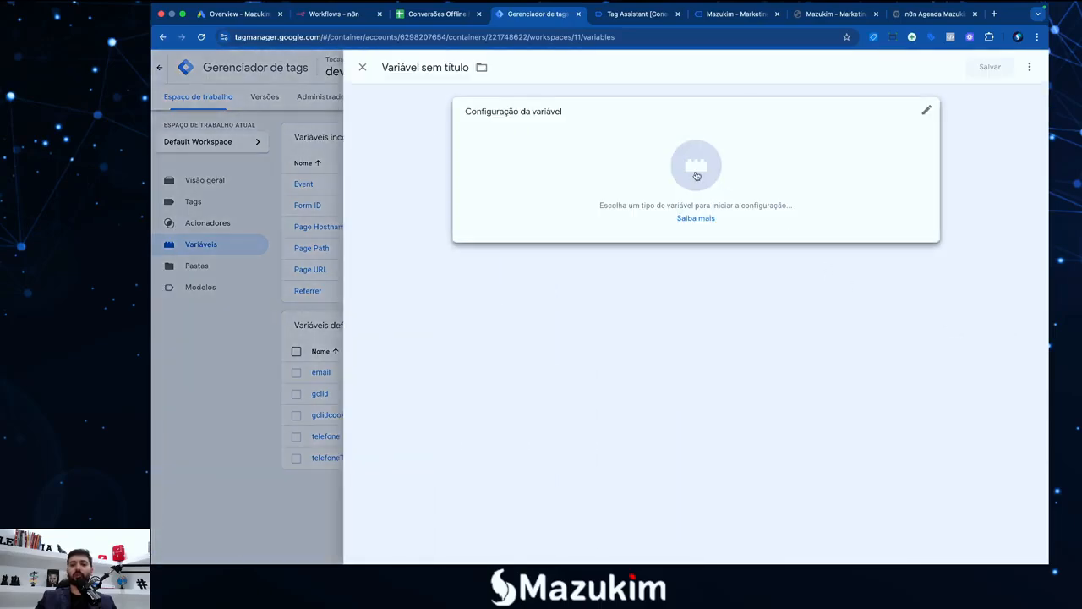
left_click(696, 176)
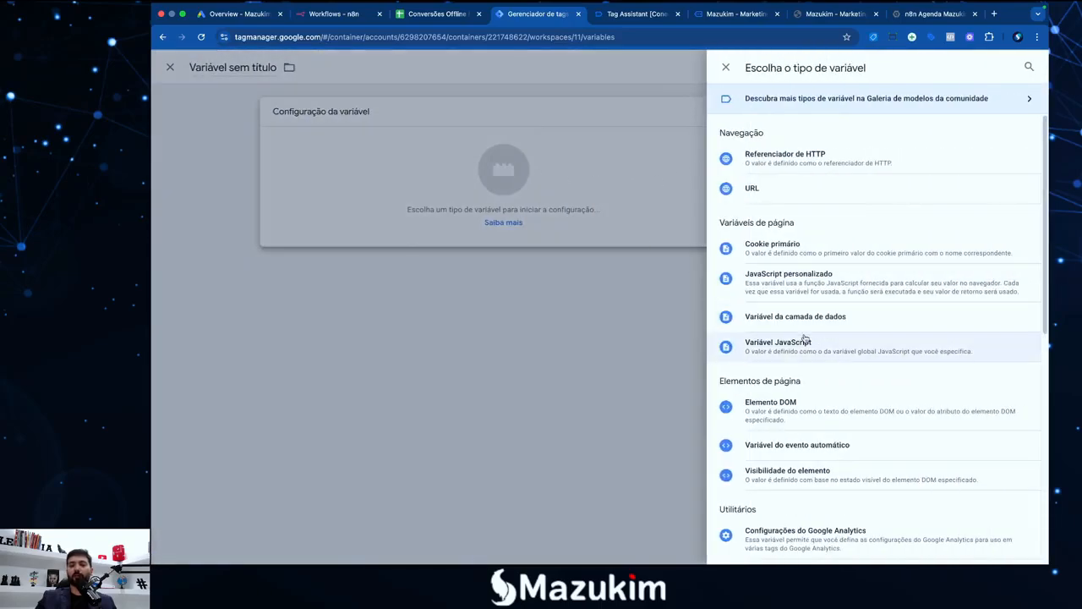
scroll(756, 347, "down", 1)
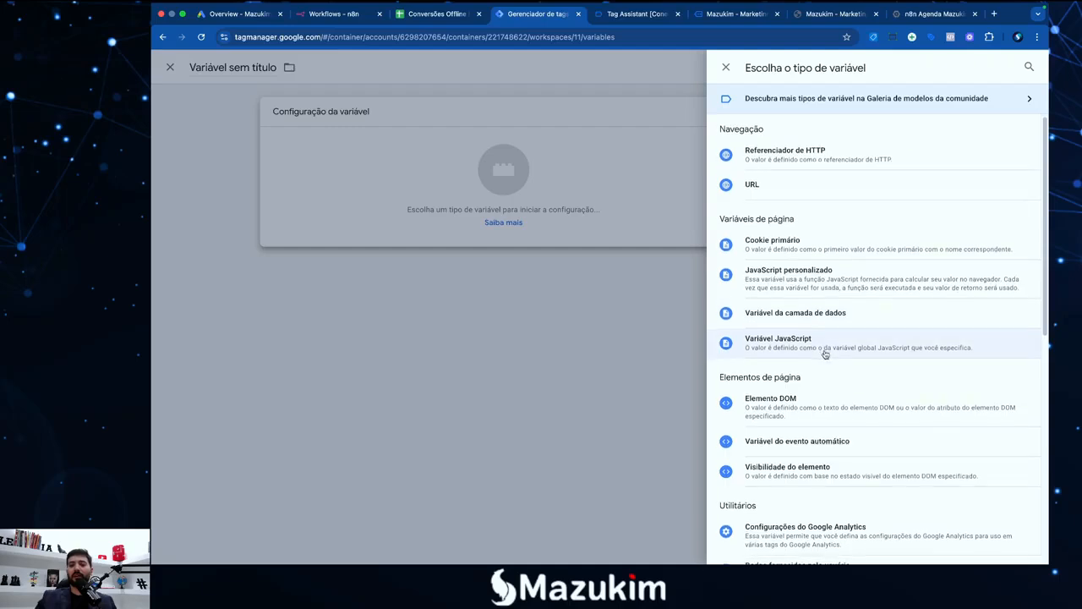
left_click(776, 409)
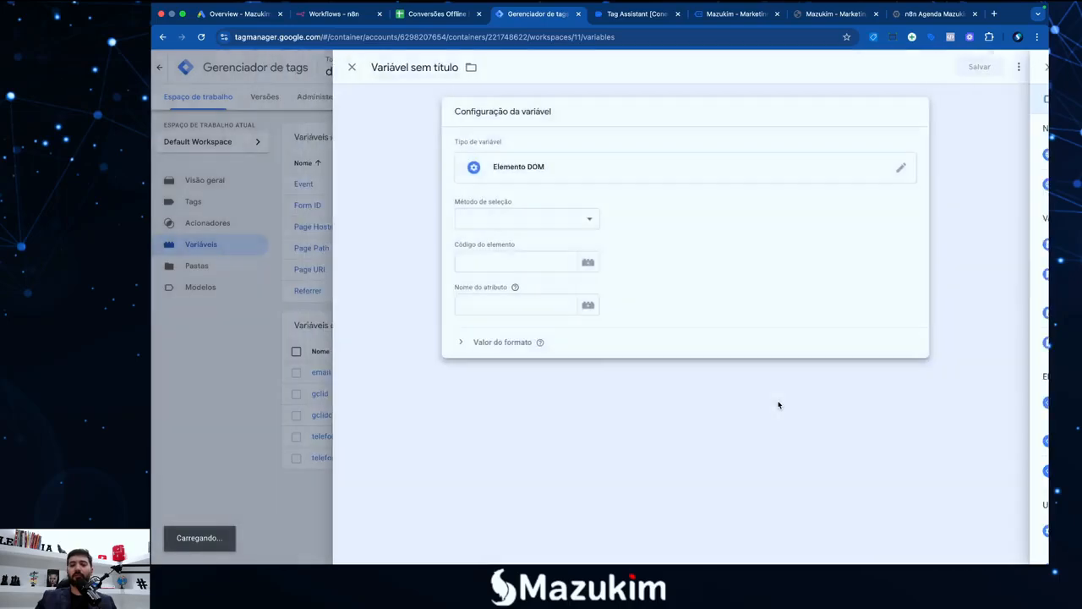
left_click(519, 220)
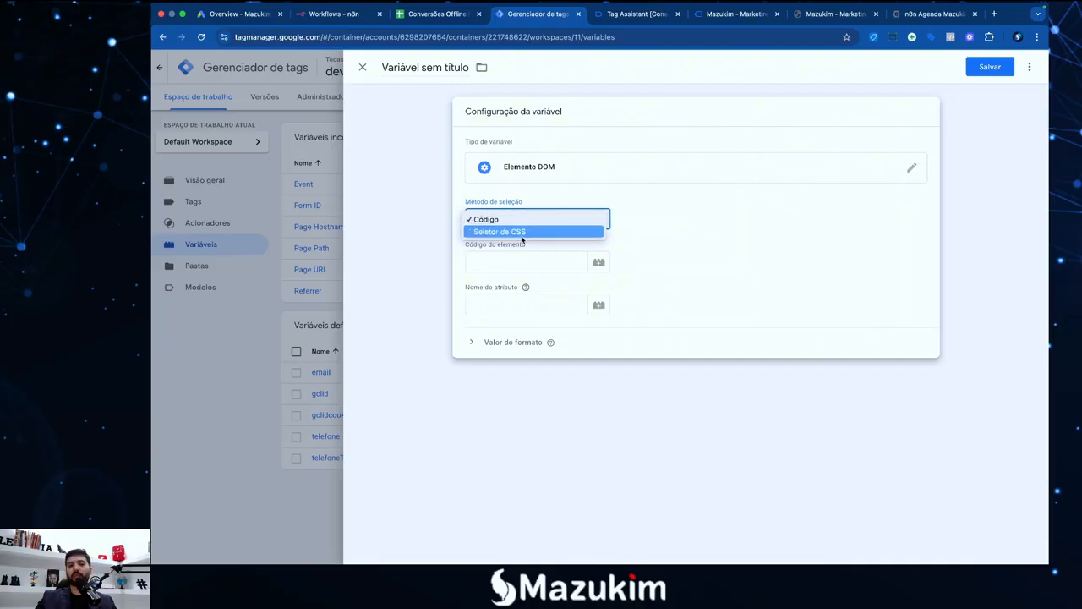
left_click(528, 231)
left_click(523, 263)
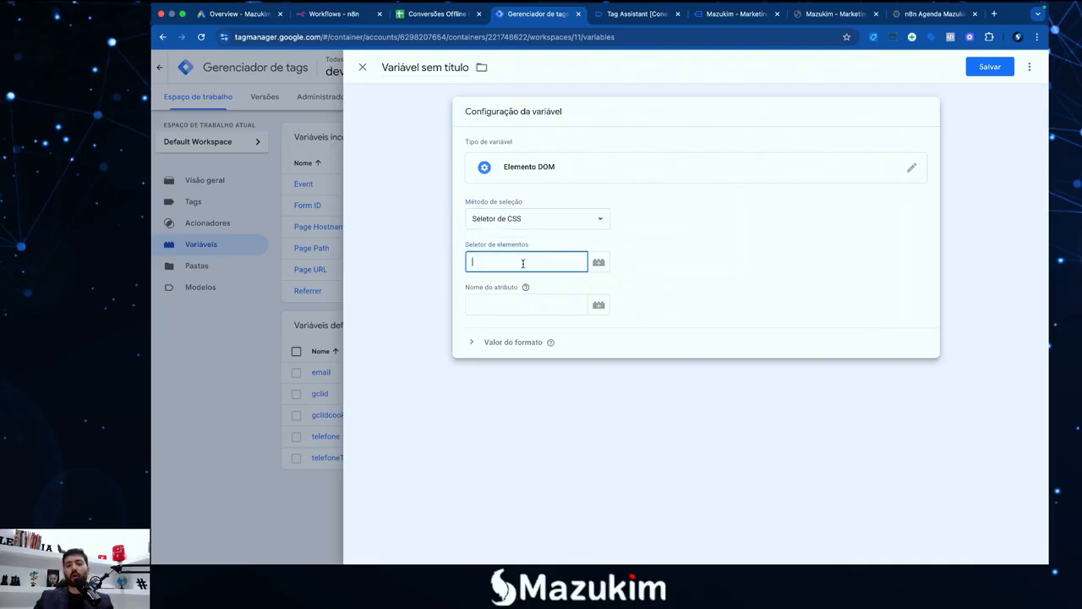
key("super+v")
left_click(540, 301)
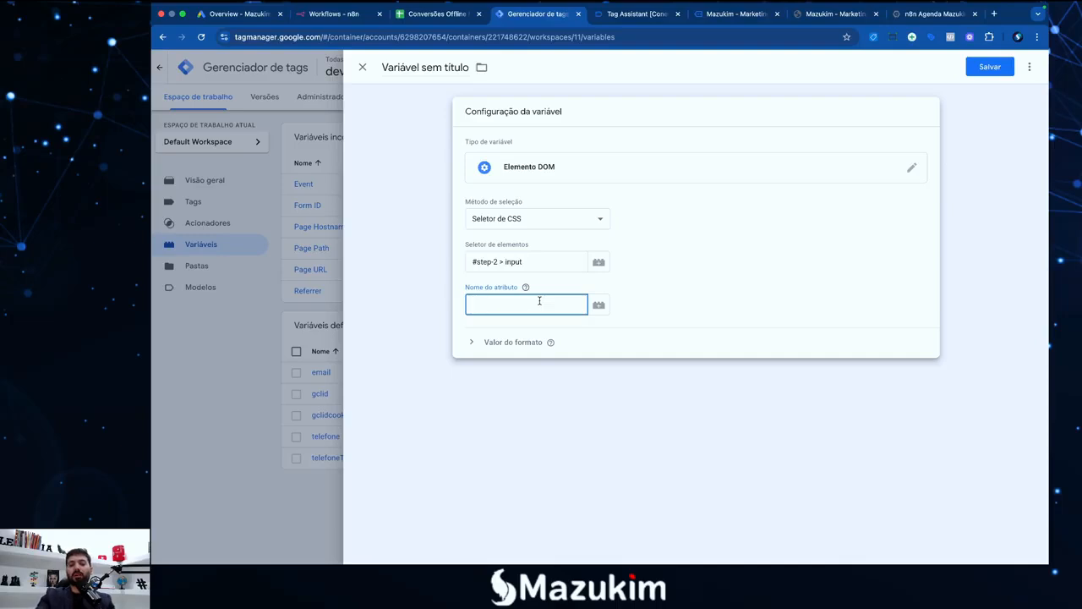
type("value")
left_click(542, 324)
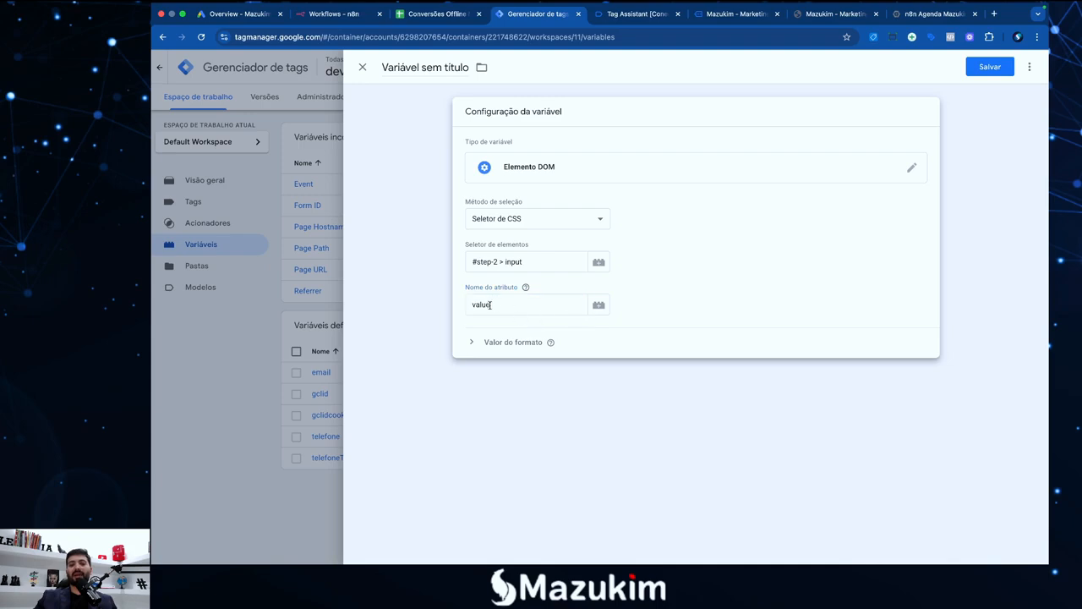
left_click_drag(490, 306, 451, 307)
left_click(500, 275)
Discard the unsaved draft variable and look over the existing telefone and email variables
left_click(362, 67)
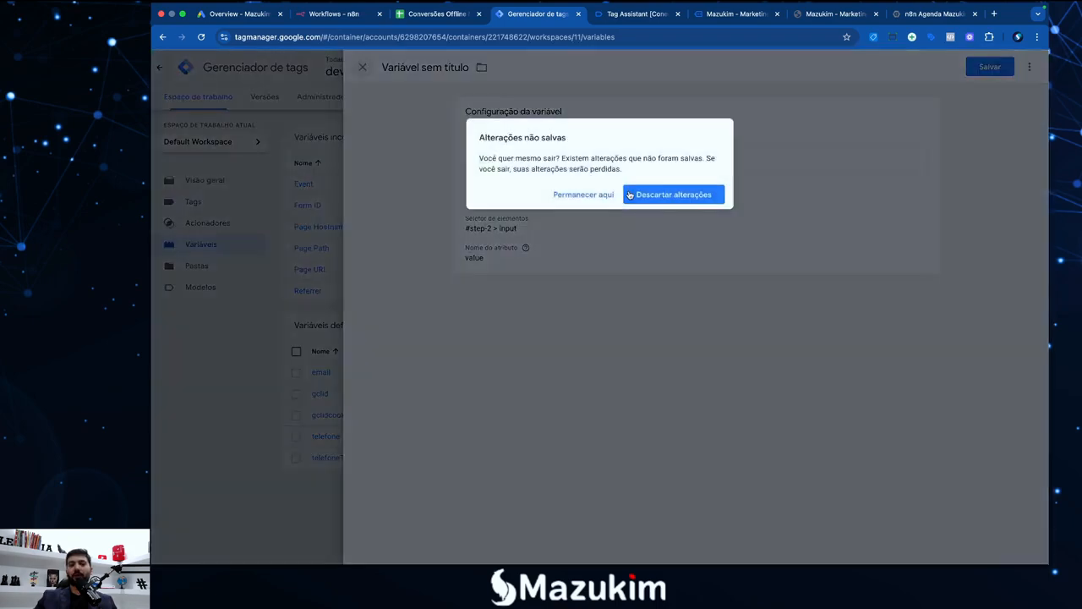
left_click(672, 195)
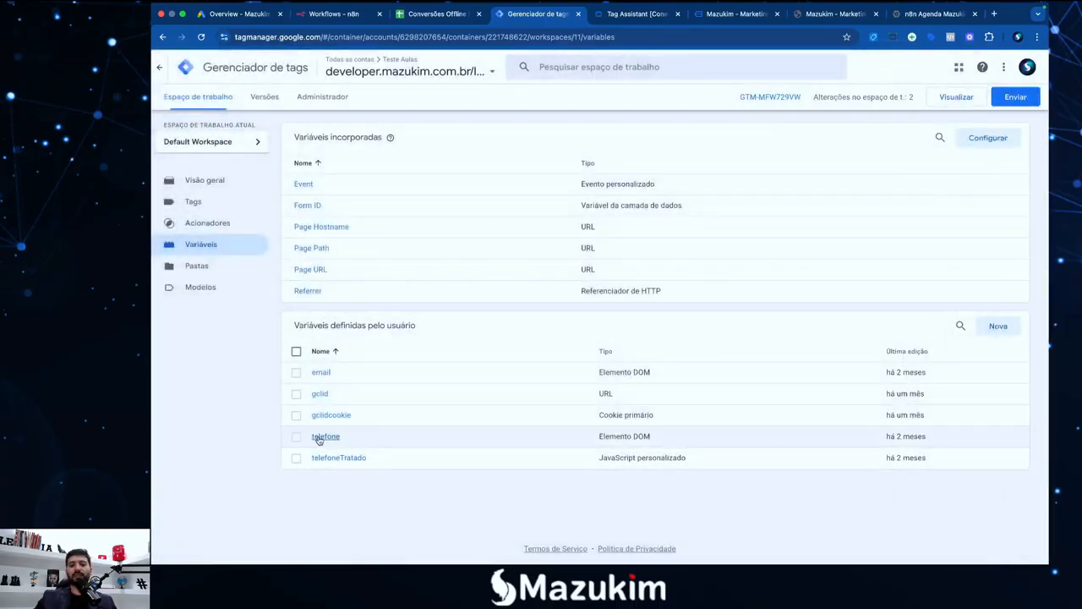
left_click(324, 436)
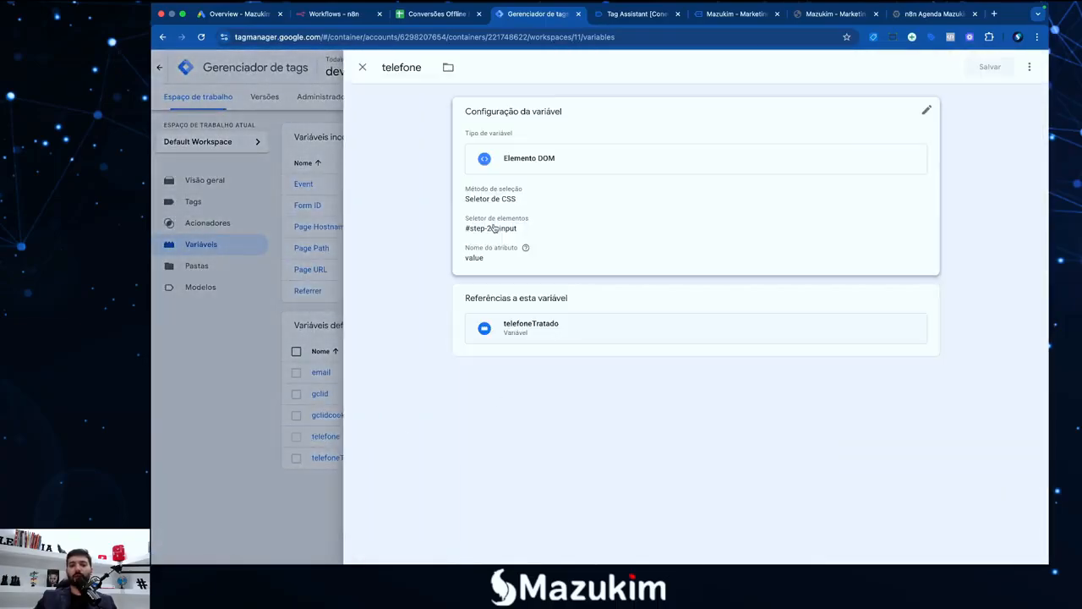
left_click(564, 234)
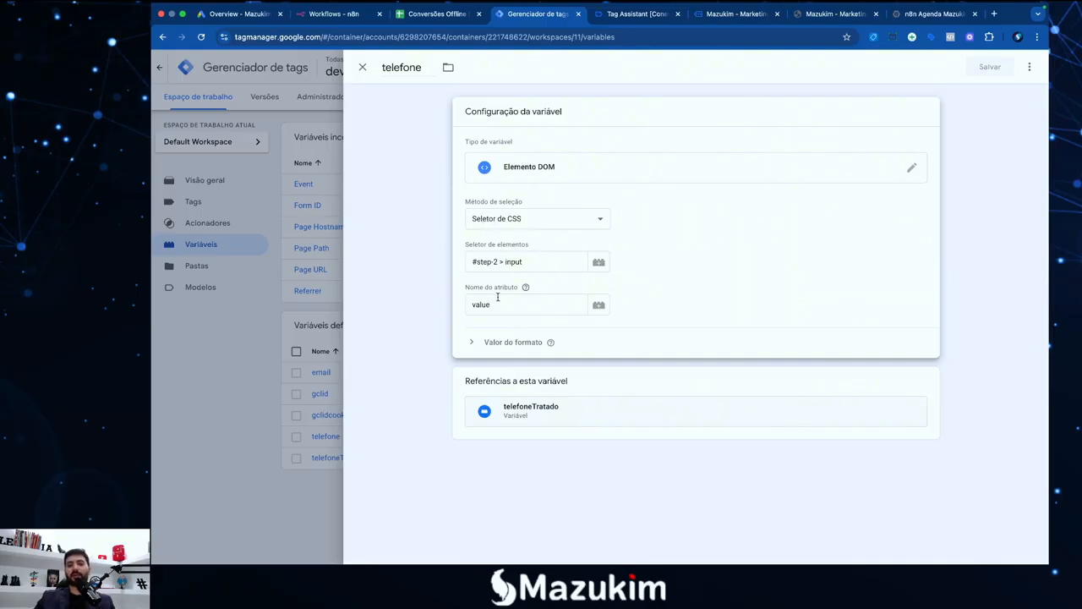
left_click(327, 467)
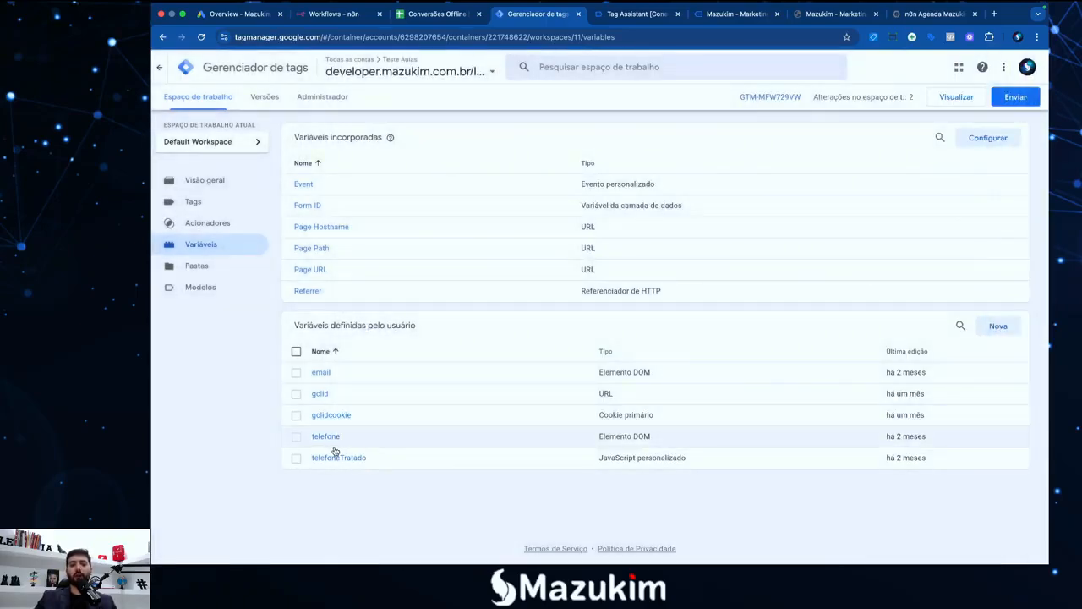
left_click(321, 372)
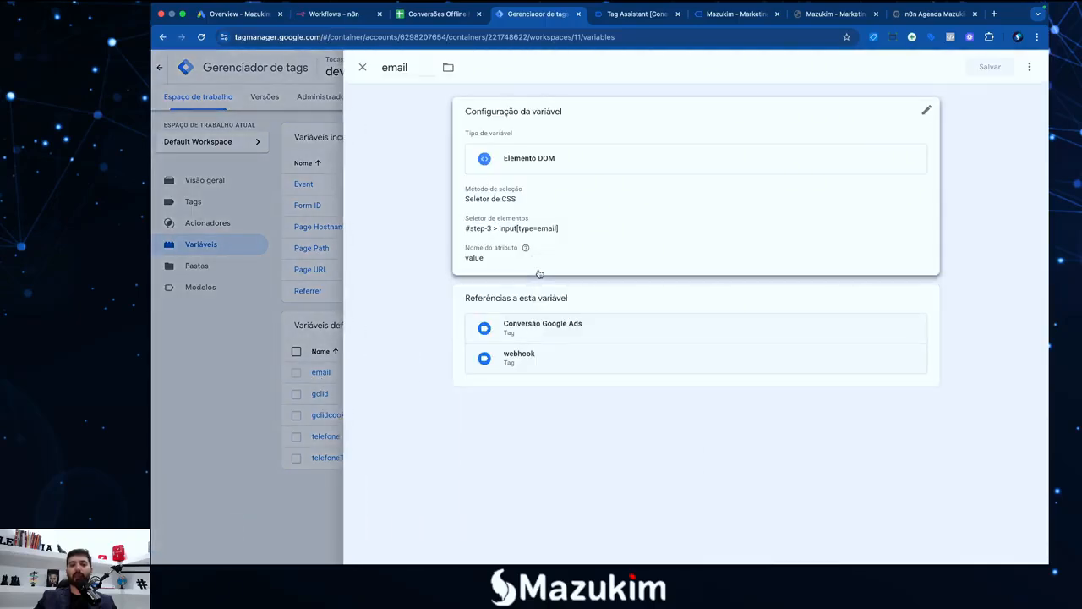
left_click(362, 69)
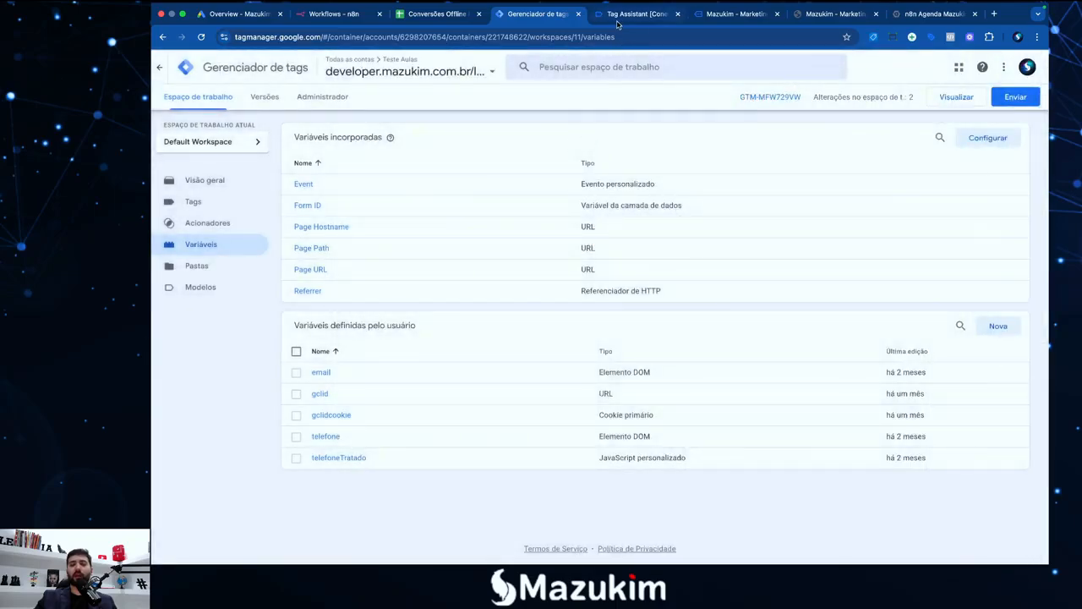
left_click(717, 19)
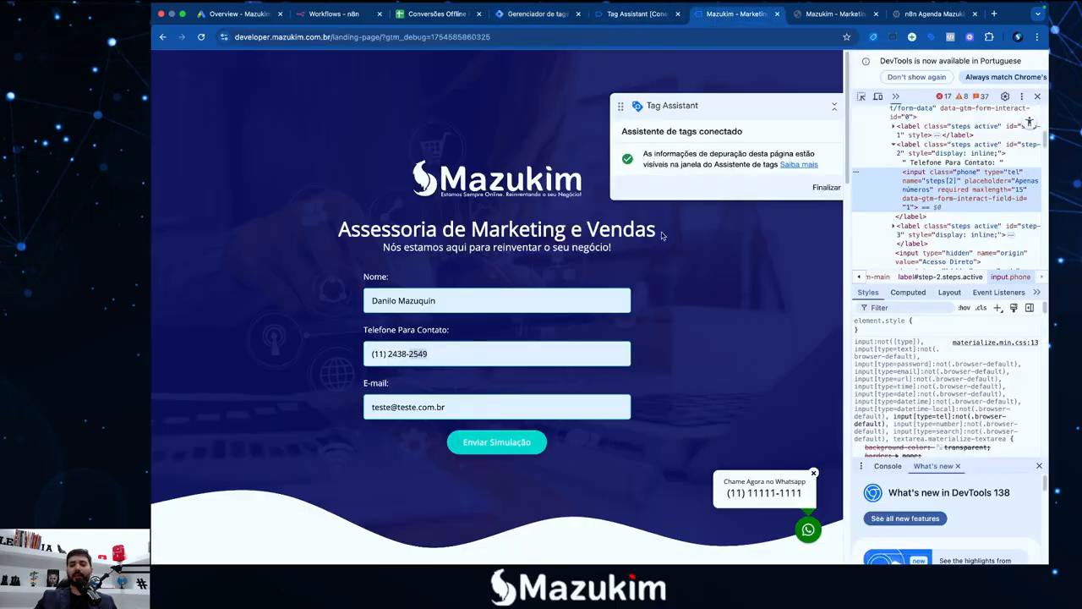
Submit the landing-page form and view the Envio de formulário event's variables in Tag Assistant
left_click(491, 452)
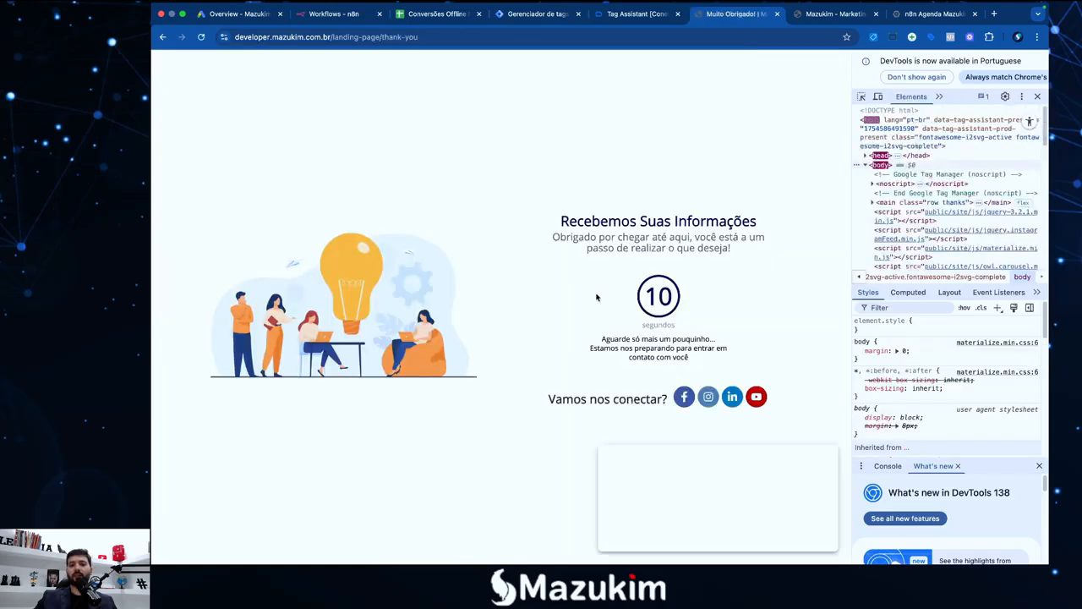
left_click(638, 14)
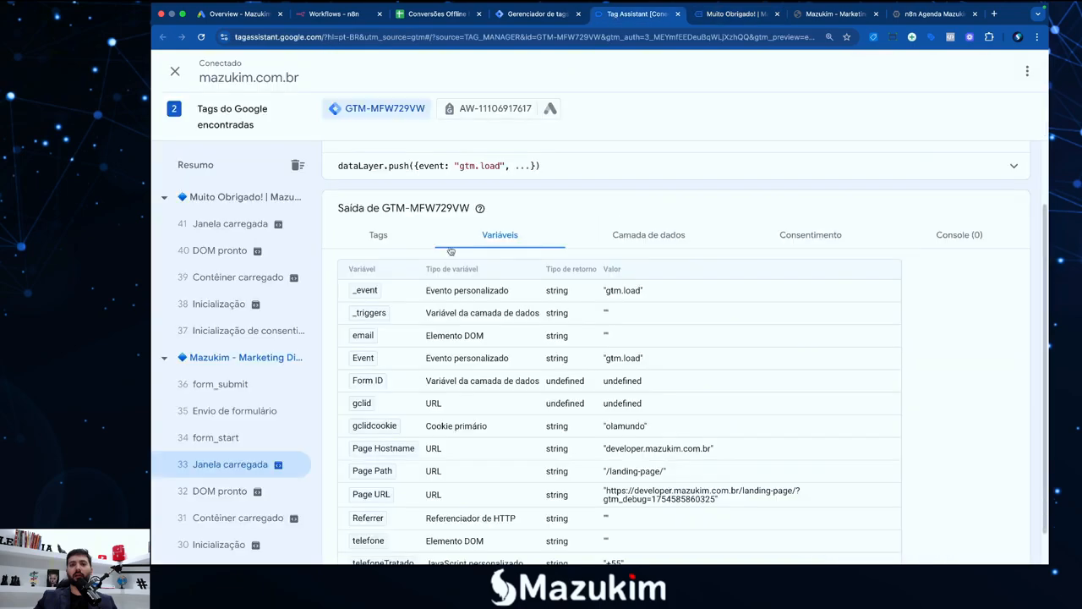
left_click(234, 227)
left_click(232, 410)
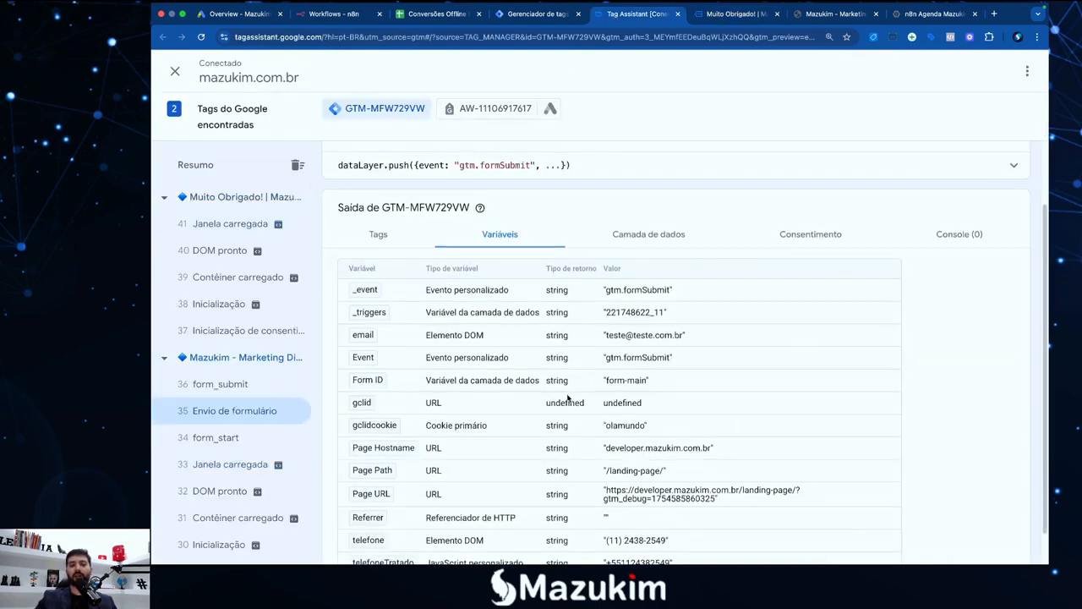
Check the captured e-mail and raw telefone values in the Variáveis list
scroll(567, 397, "down", 1)
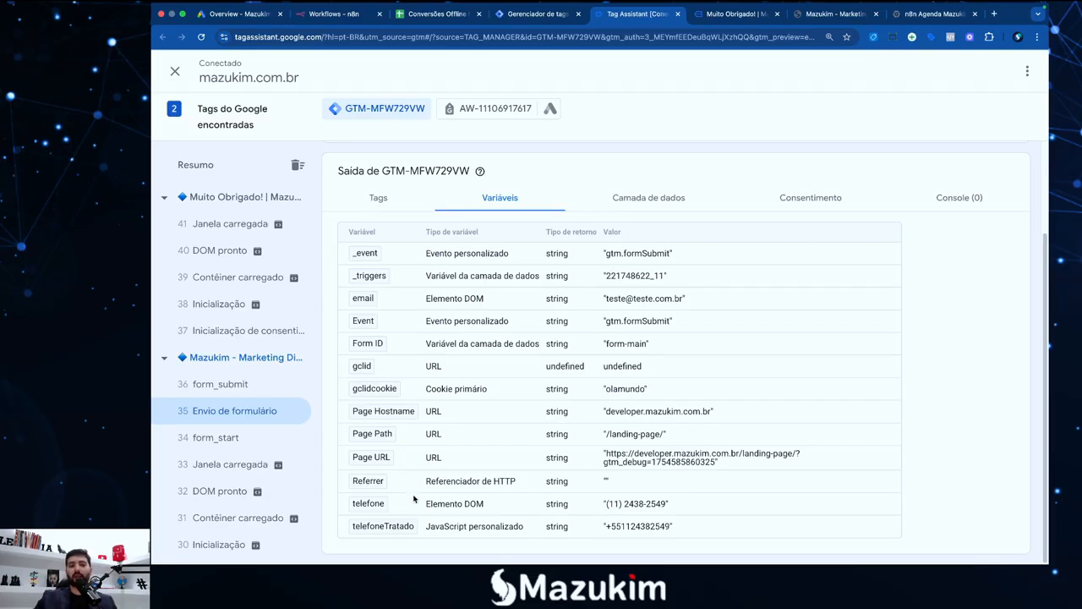
left_click_drag(670, 505, 605, 506)
left_click(671, 510)
left_click_drag(676, 506, 607, 506)
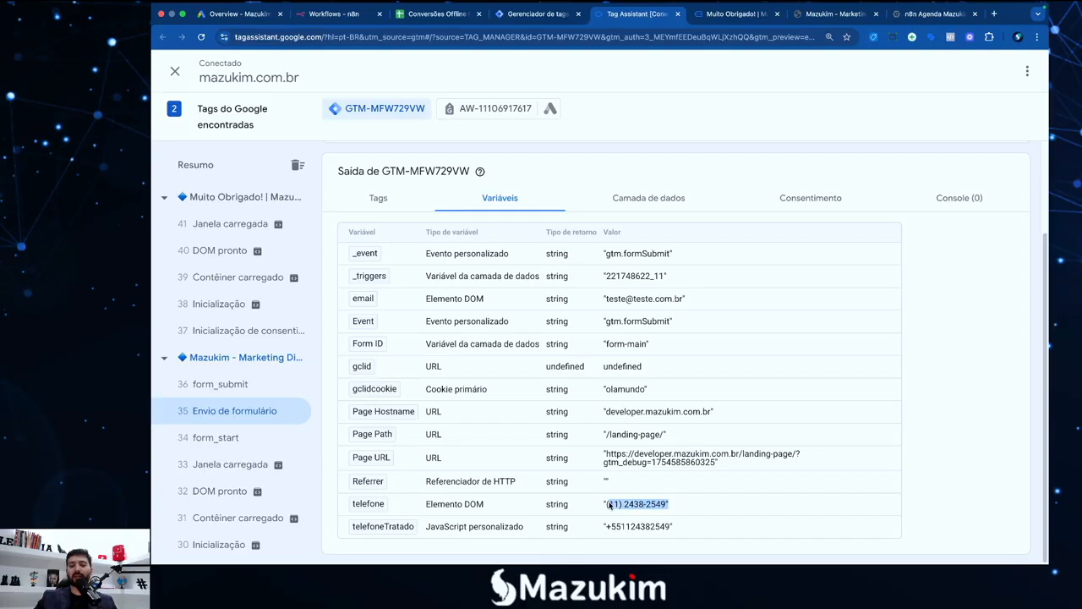
left_click(611, 505)
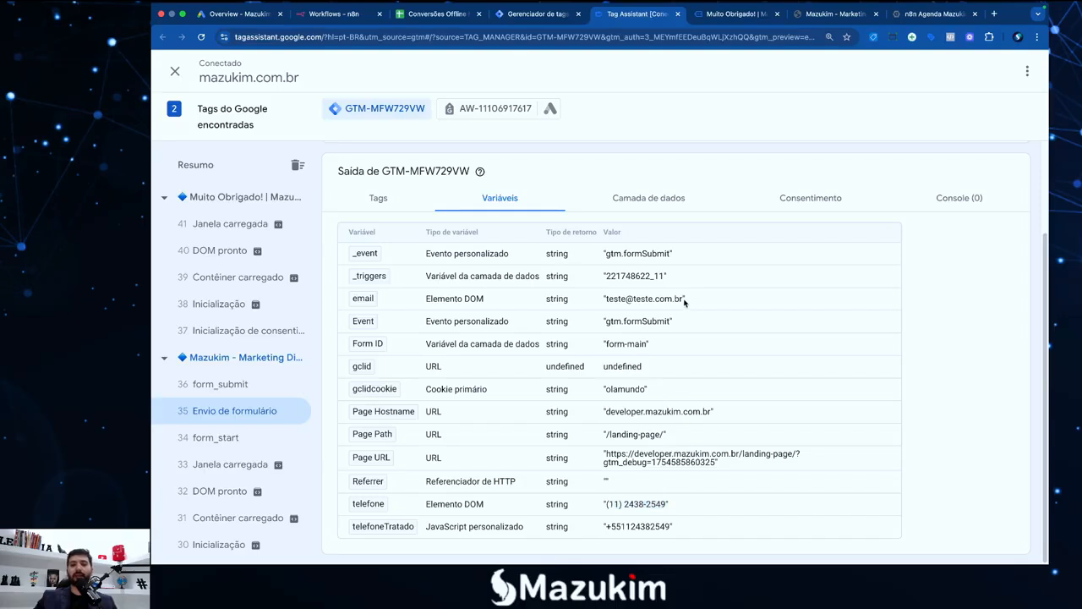
left_click_drag(684, 300, 604, 300)
left_click(602, 301)
left_click(686, 302)
left_click(605, 300)
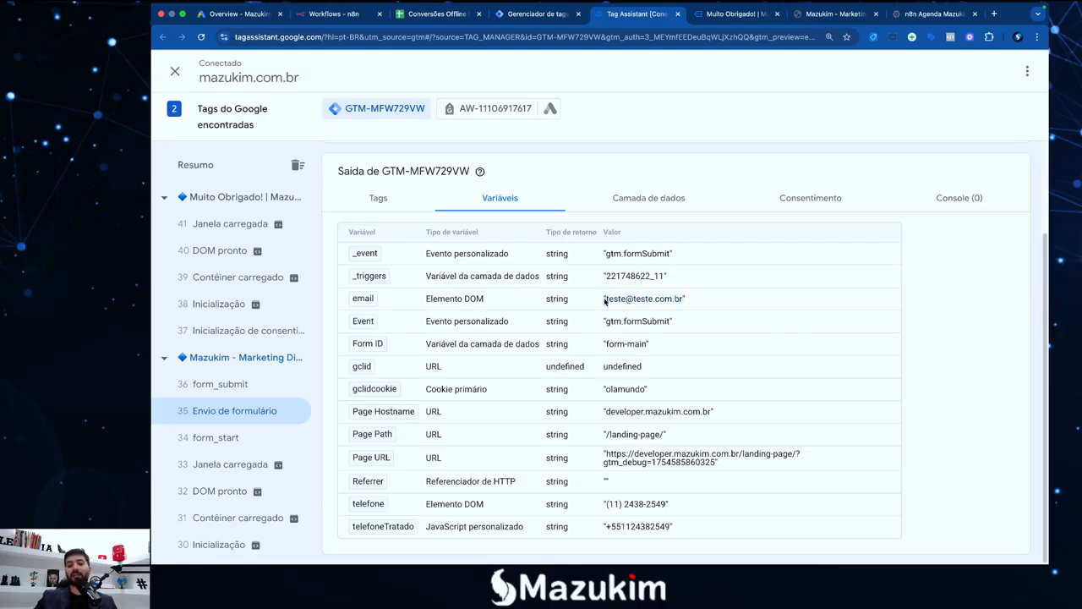
left_click_drag(606, 301, 684, 302)
left_click(685, 304)
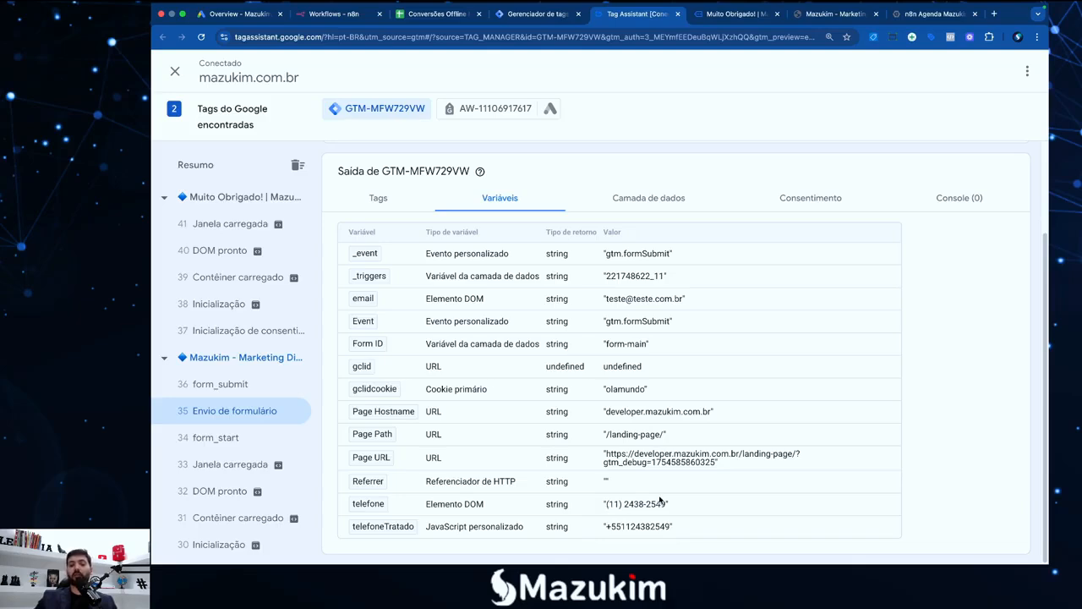
left_click_drag(603, 506, 655, 505)
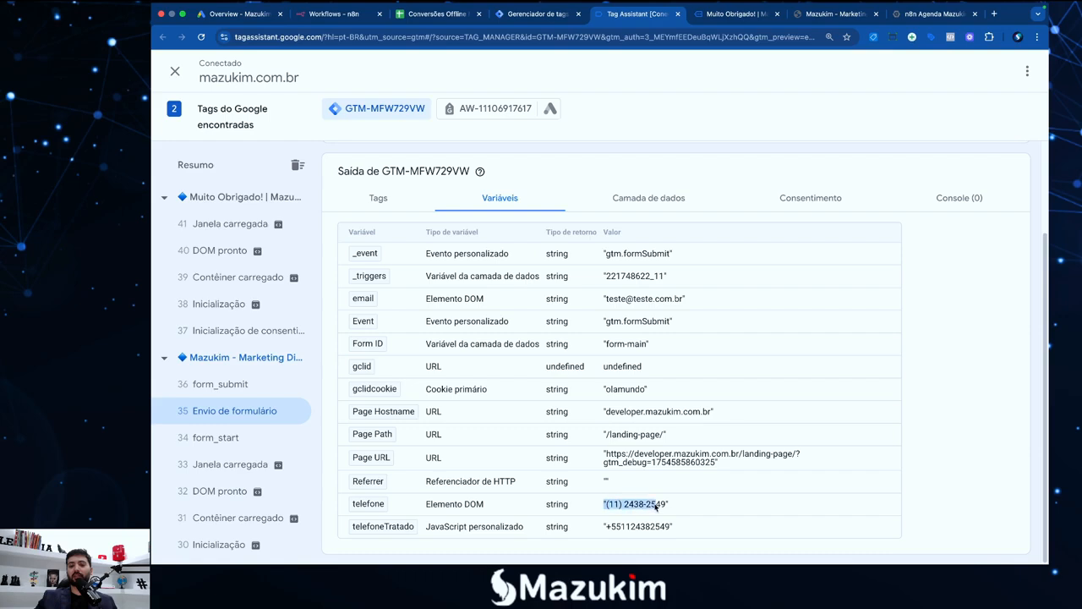
left_click(616, 508)
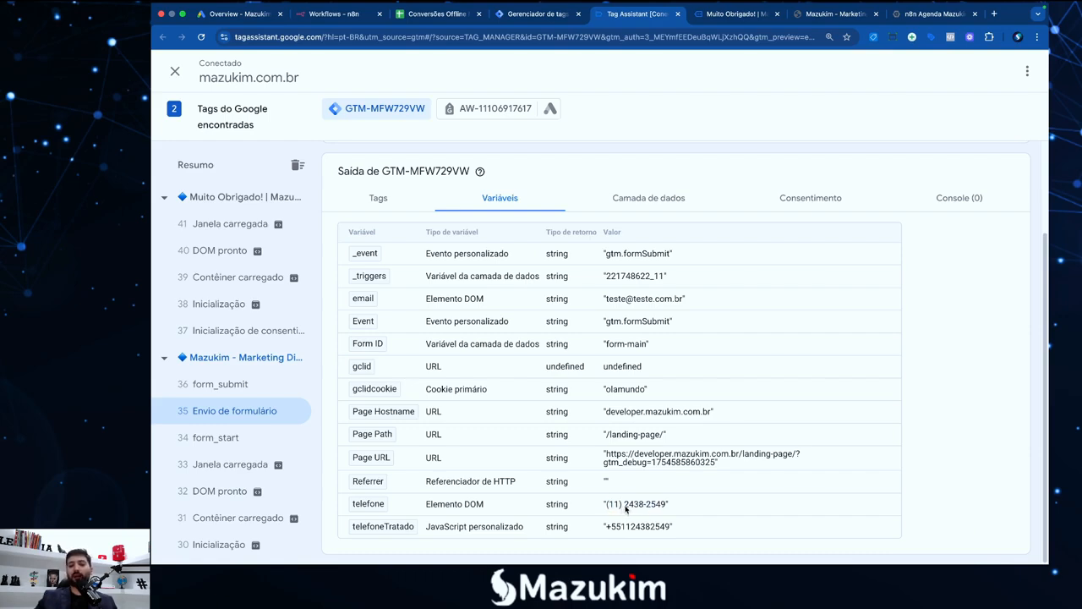
left_click_drag(669, 505, 608, 506)
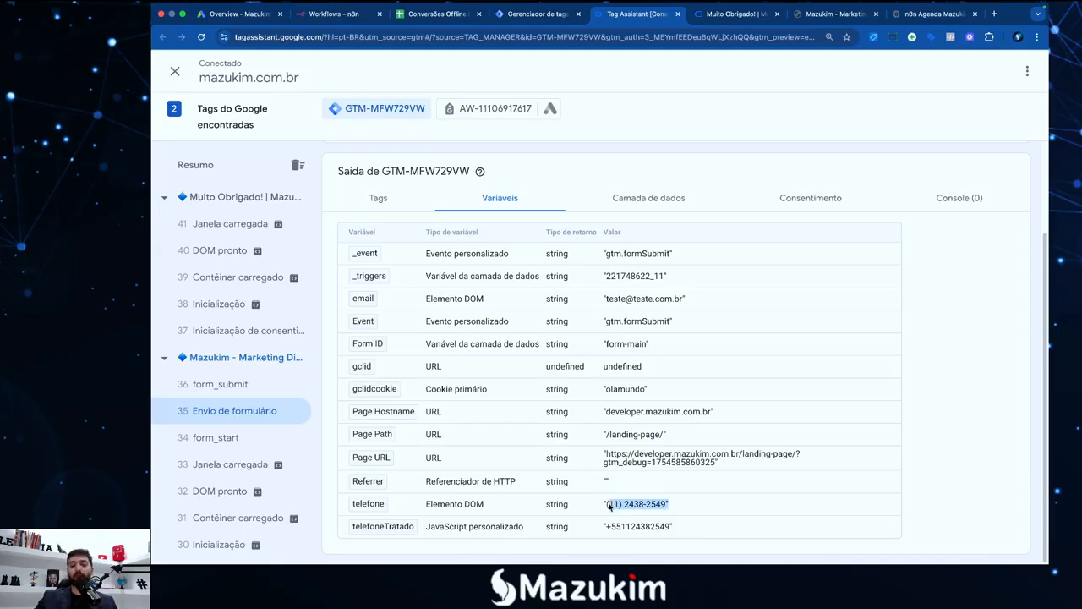
left_click(616, 506)
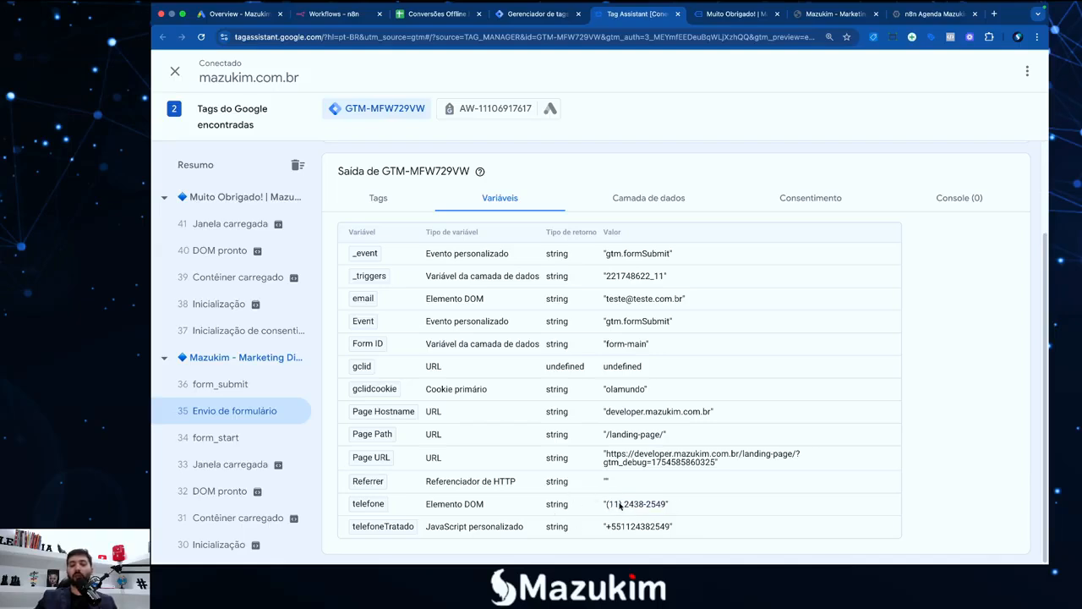
left_click(539, 14)
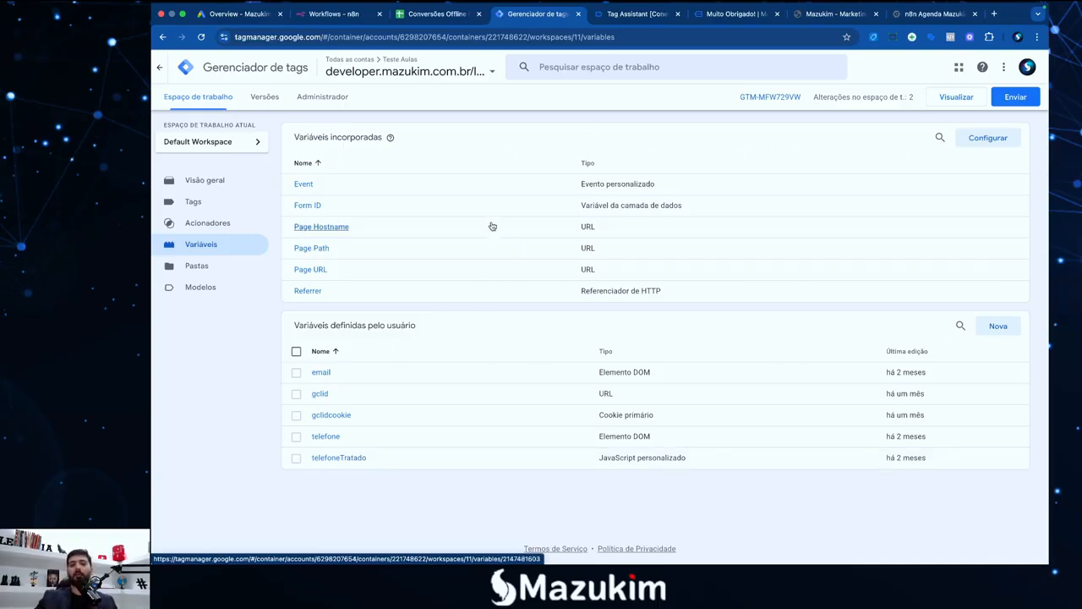
Add 'Ok' after step 4 of the TextEdit checklist, then return to Chrome
key("F4")
left_click(872, 533)
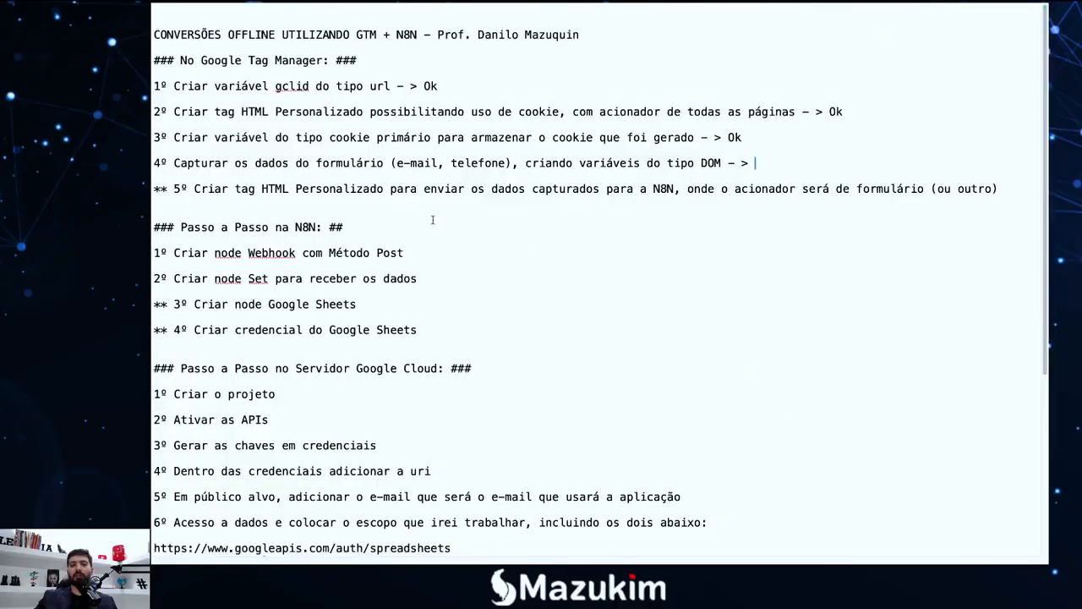
left_click(750, 163)
type("Ok")
key("F4")
left_click(320, 534)
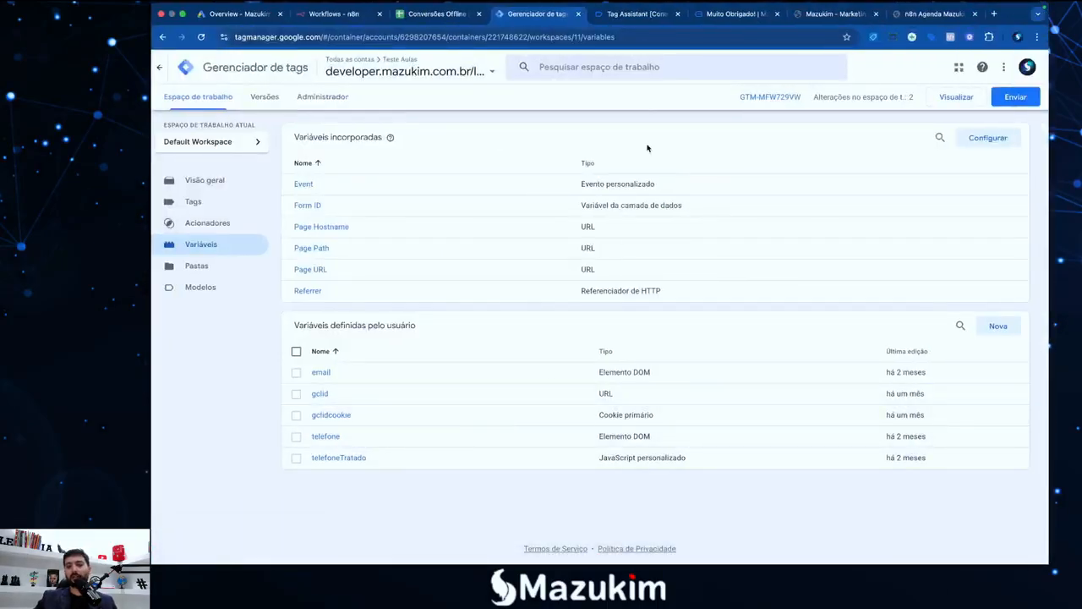
Point out the plus sign, 55 country code and local digits in the telefoneTratado value
left_click(635, 17)
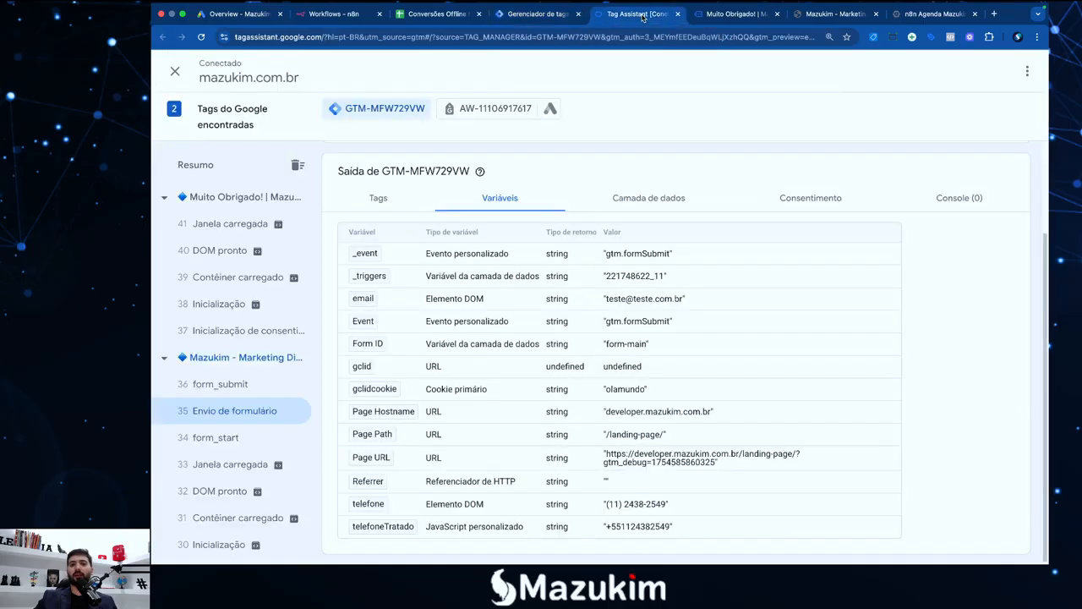
scroll(599, 423, "up", 3)
scroll(524, 490, "down", 3)
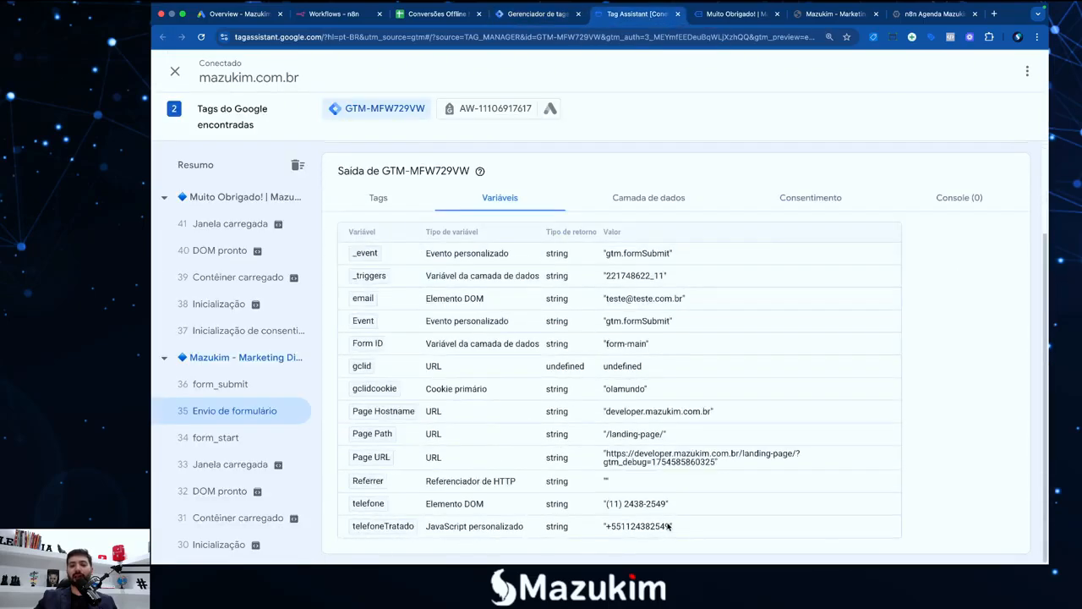
left_click_drag(603, 527, 641, 527)
left_click(640, 529)
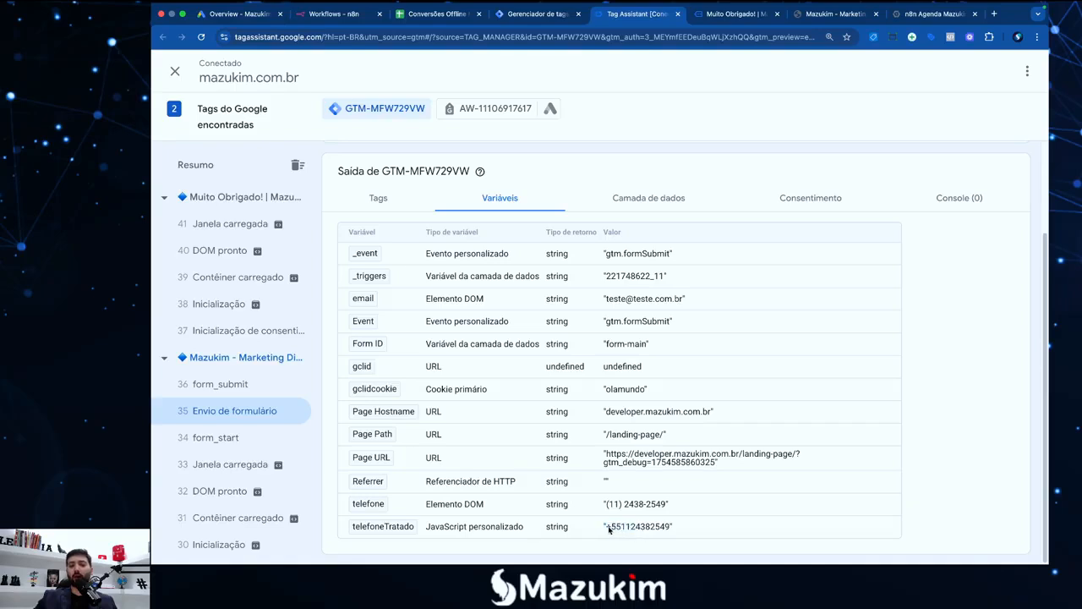
left_click(615, 531)
mouse_move(616, 530)
left_mouse_down()
mouse_move(662, 529)
mouse_move(608, 530)
left_mouse_up()
left_click(656, 532)
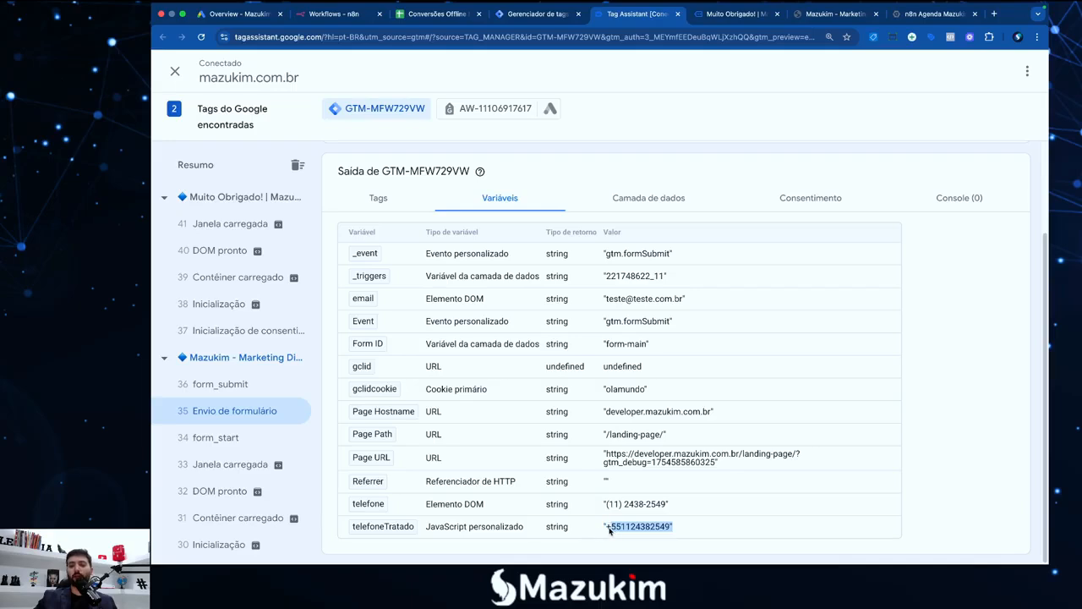
left_click(608, 530)
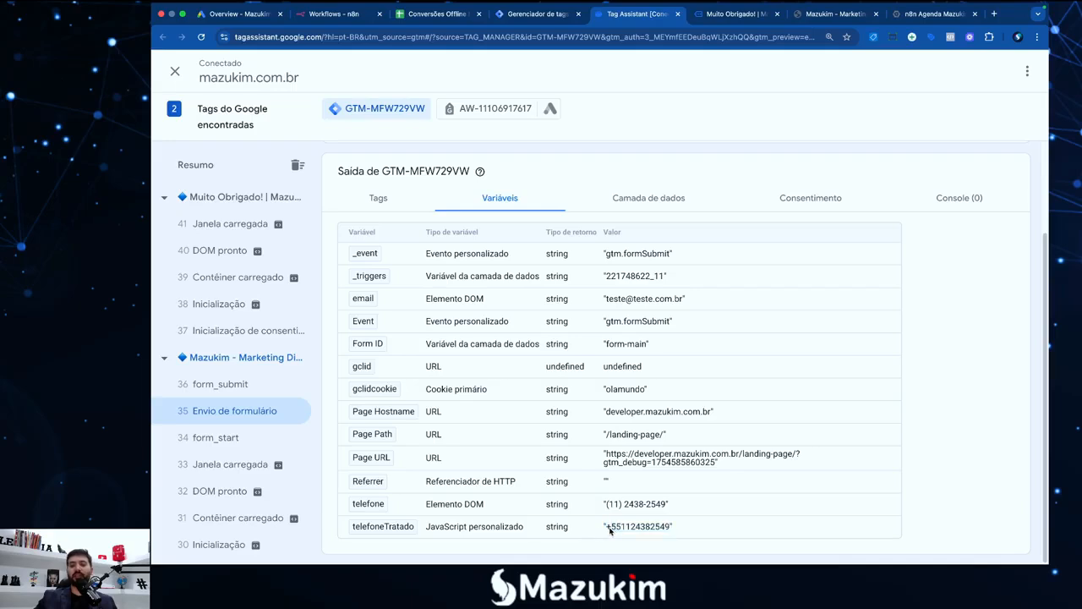
left_click(539, 13)
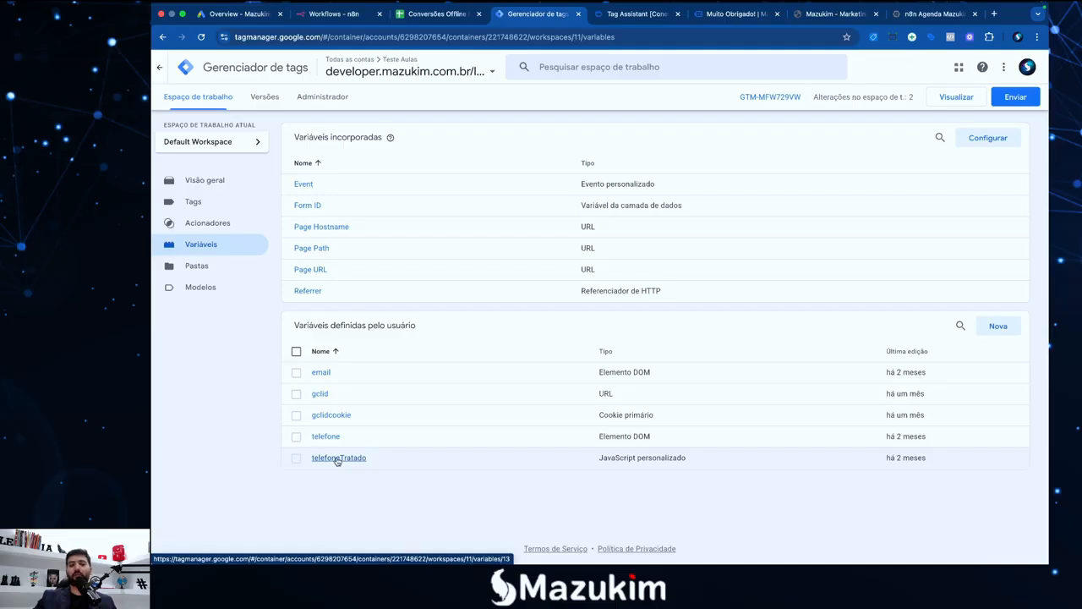
left_click(337, 459)
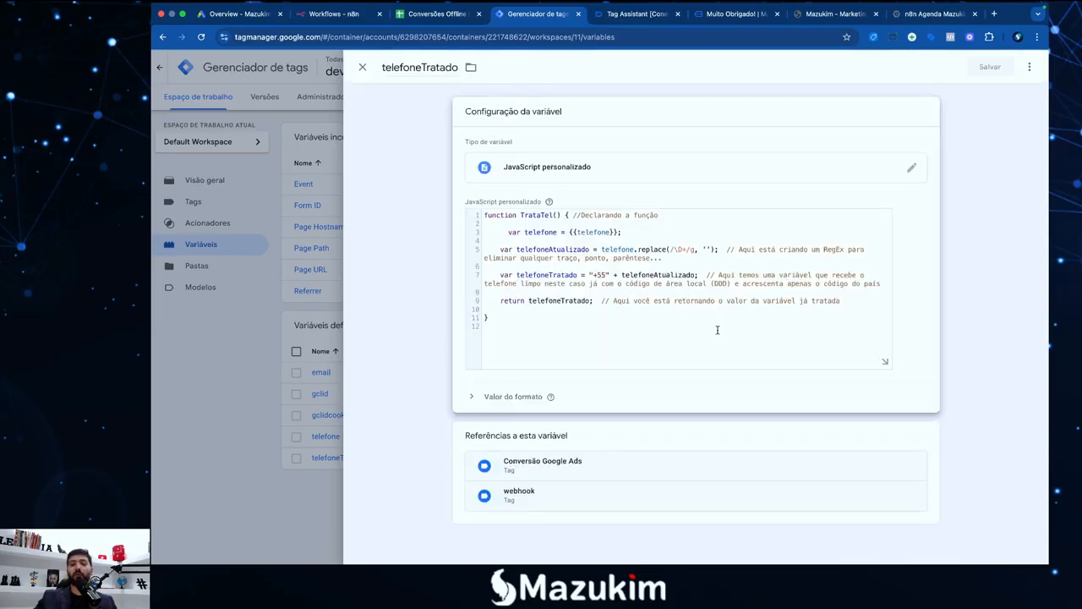
left_click(885, 361)
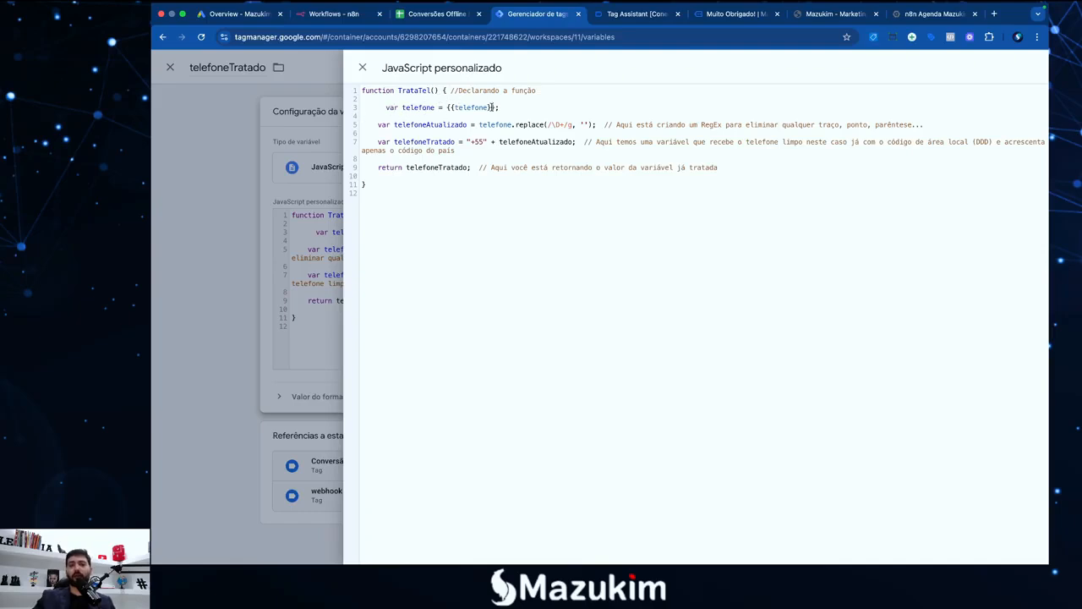
left_click_drag(492, 107, 453, 107)
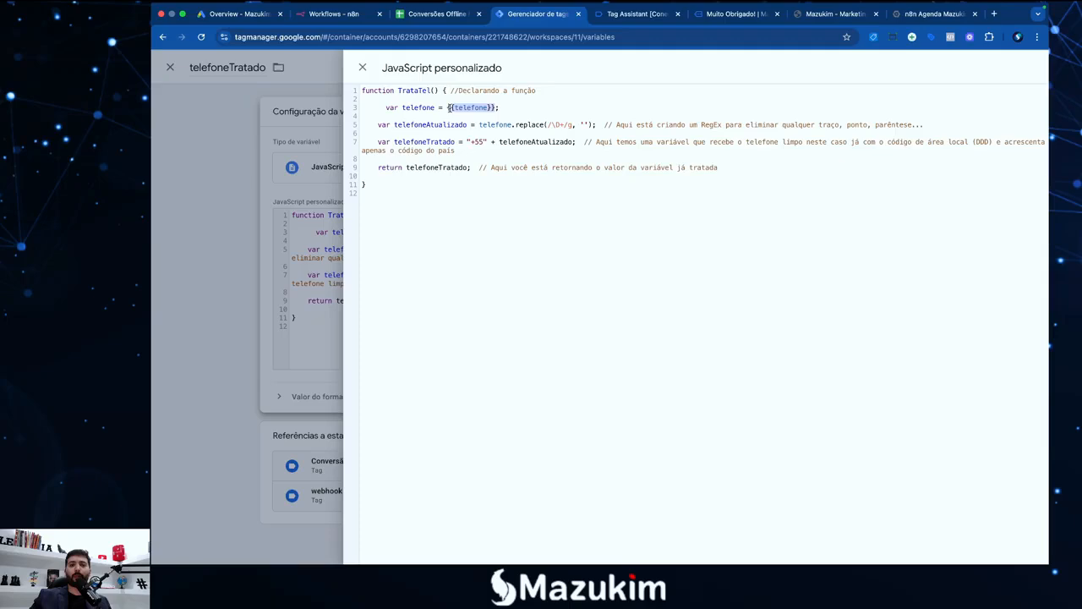
left_click(629, 16)
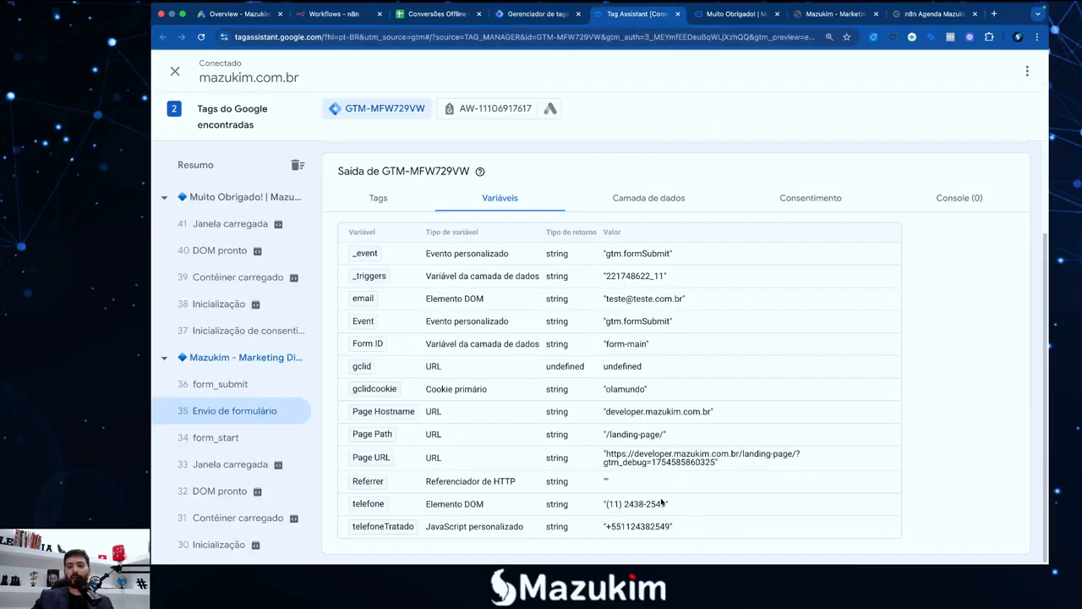
left_click_drag(604, 504, 669, 504)
left_click(542, 15)
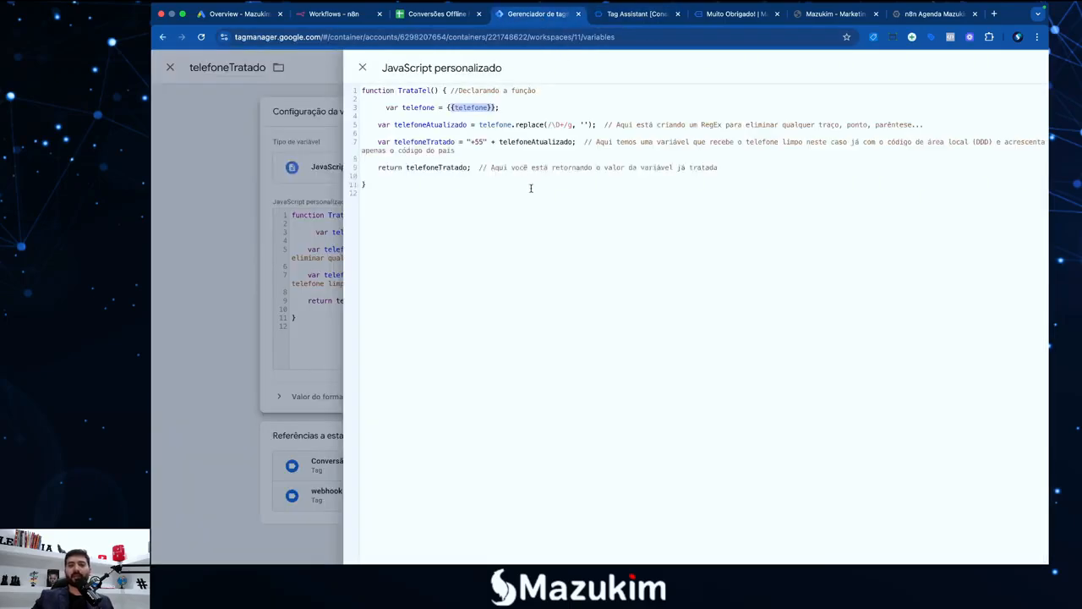
left_click(413, 124)
left_click_drag(517, 124, 554, 125)
left_click(554, 125)
left_click(616, 124)
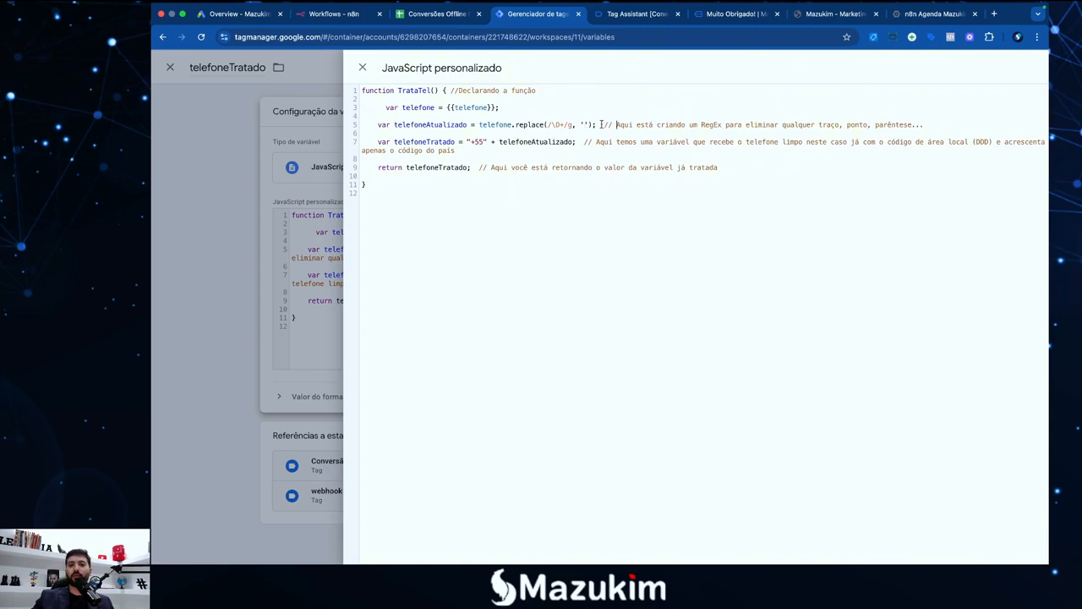
left_click(578, 125)
left_click_drag(469, 143, 479, 143)
left_click(484, 144)
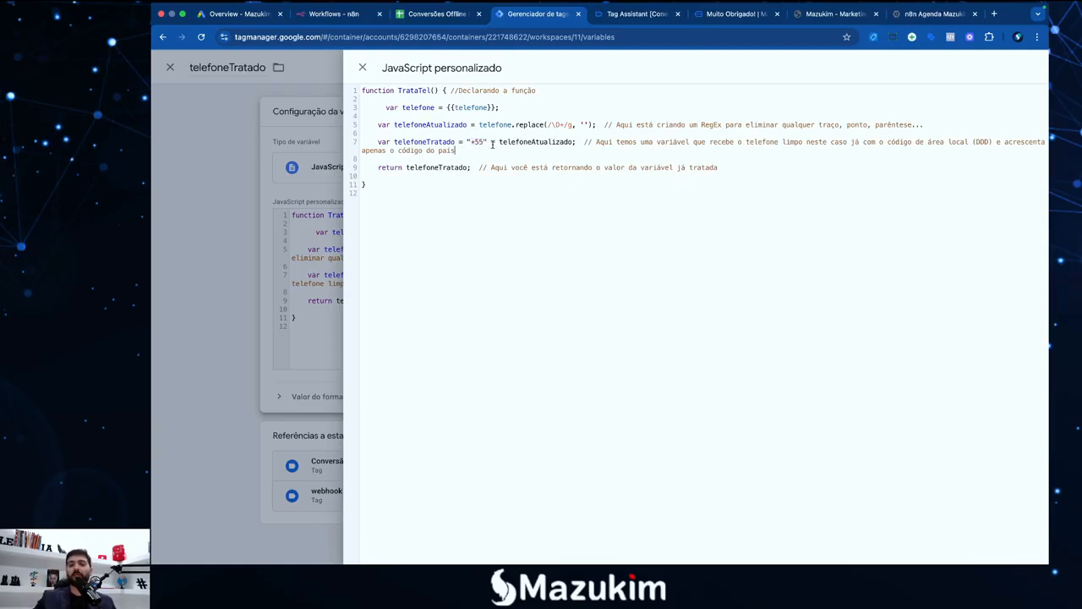
left_click(382, 144)
type("//")
key("BackSpace")
key("BackSpace")
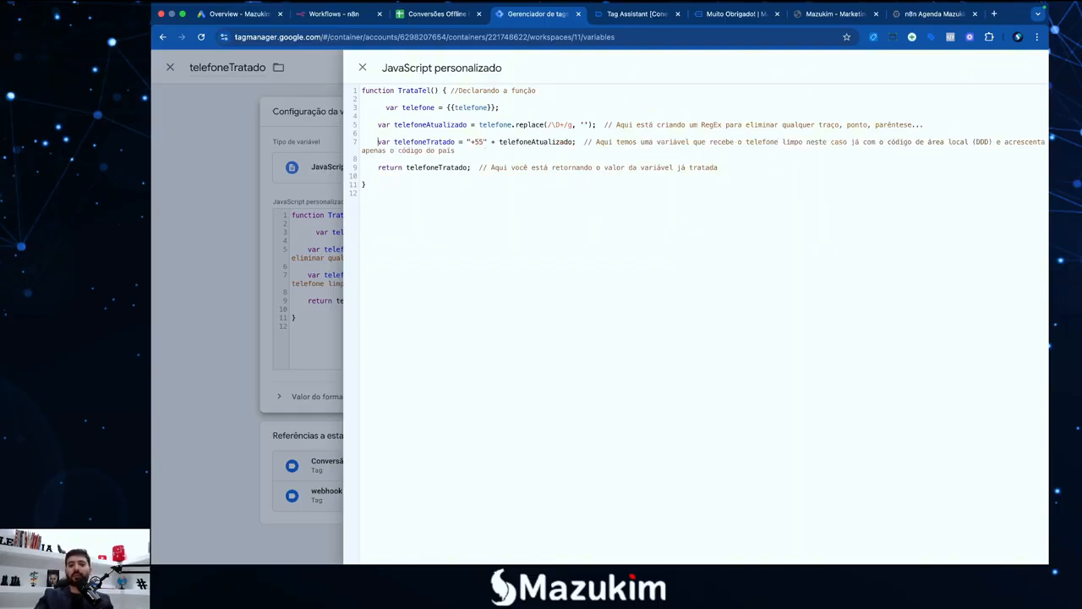
left_click(495, 151)
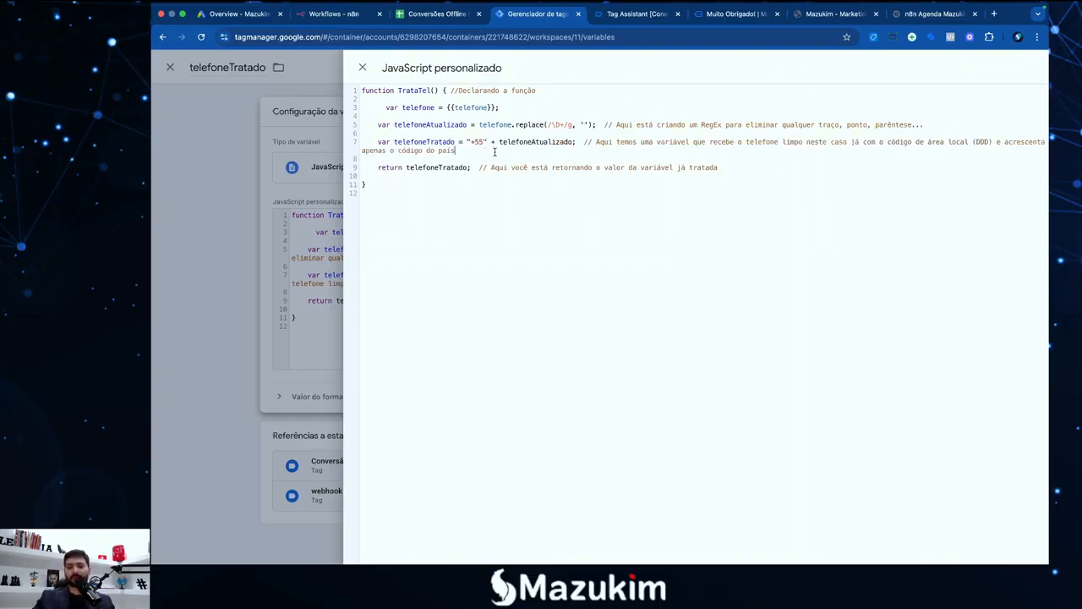
triple_click(456, 142)
left_click(419, 144)
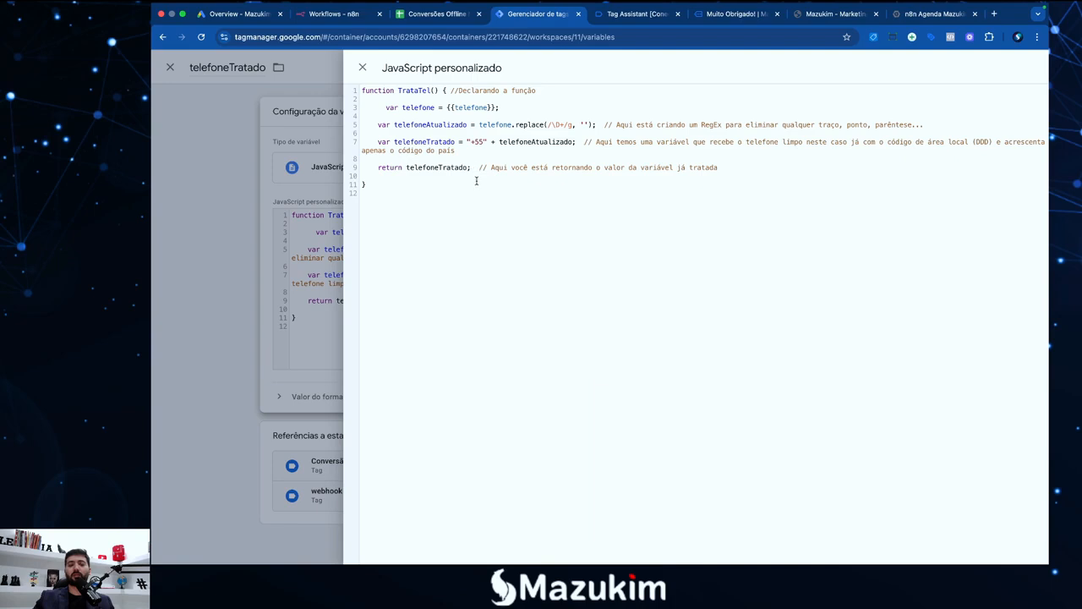
left_click(636, 13)
left_click_drag(674, 528, 602, 531)
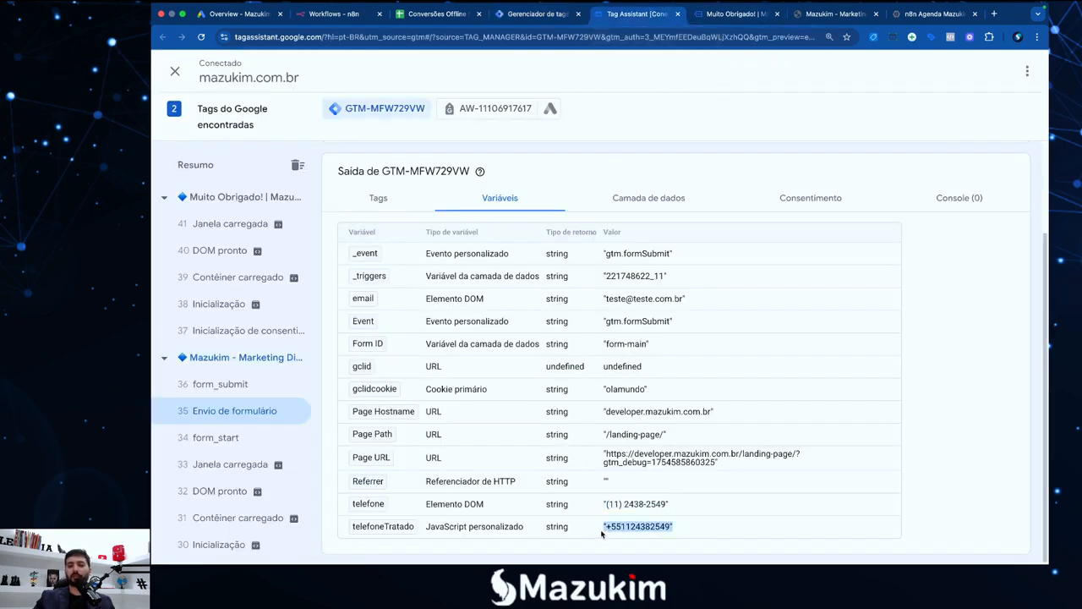
left_click(601, 525)
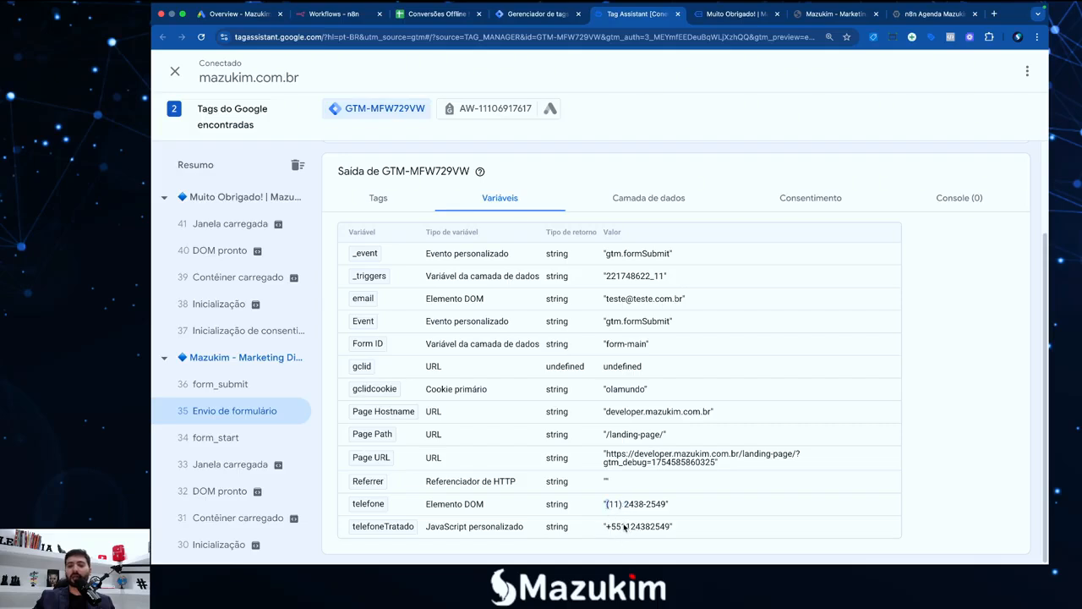
left_click_drag(674, 530, 625, 529)
left_click(624, 529)
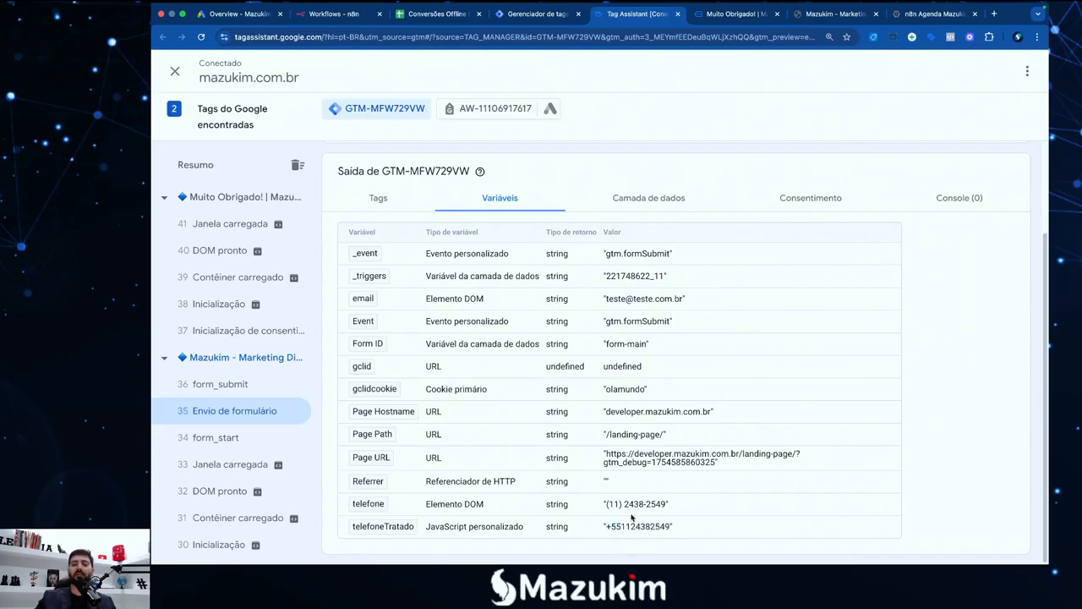
left_click_drag(676, 529, 605, 530)
left_click(606, 530)
Close the telefoneTratado variable editor in GTM, discarding its unsaved code changes
left_click(519, 17)
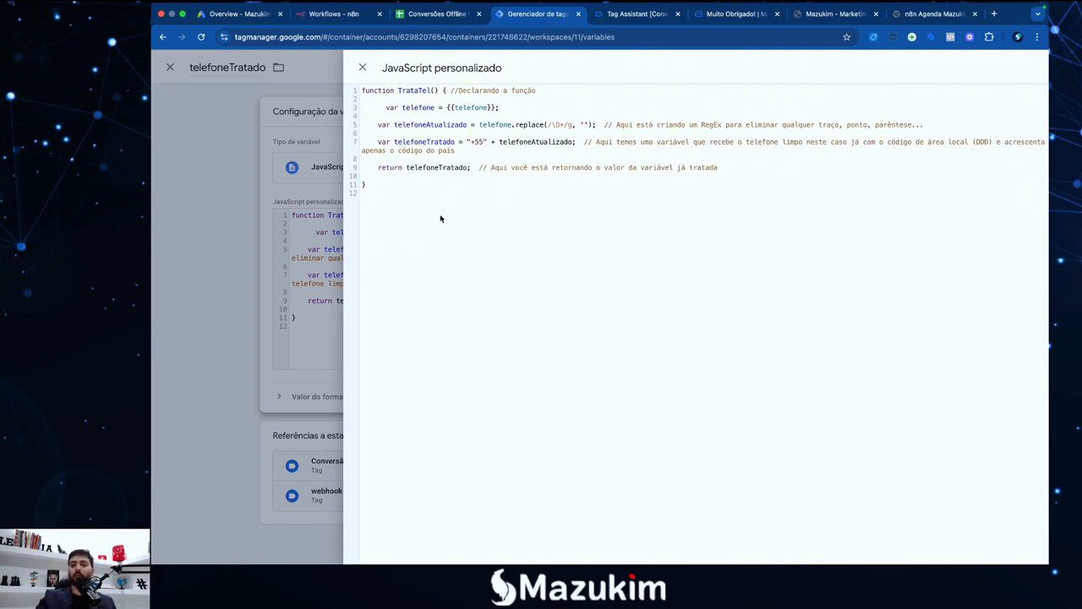
key("BackSpace")
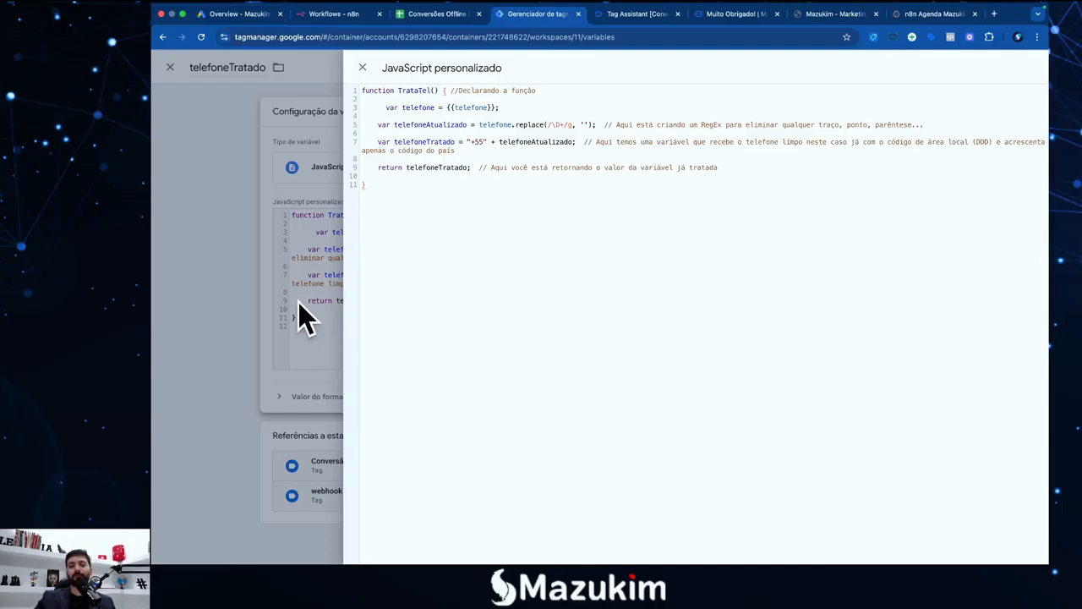
left_click(217, 327)
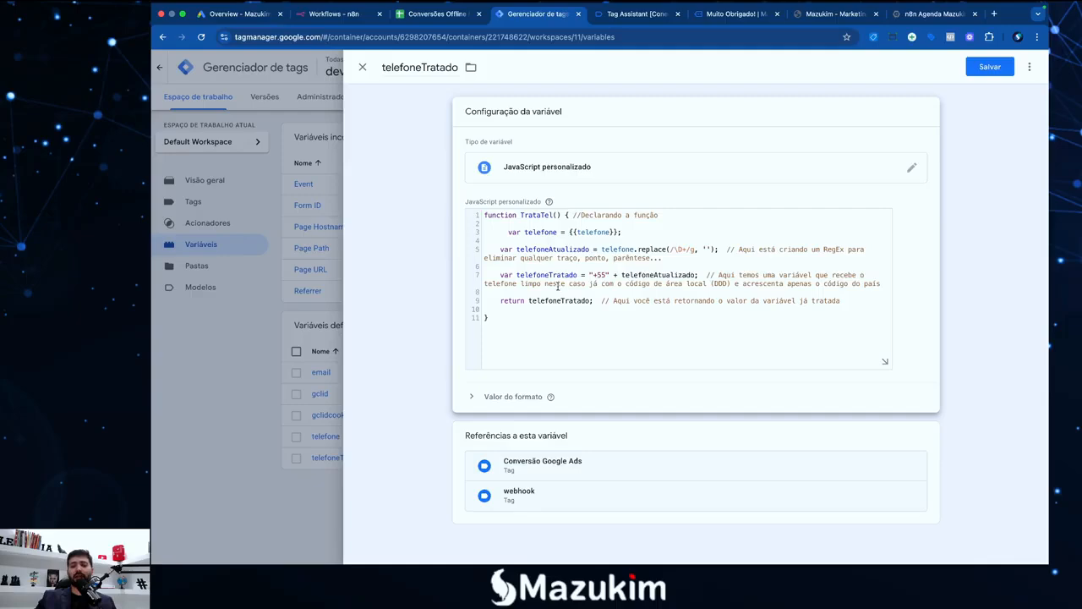
left_click(361, 67)
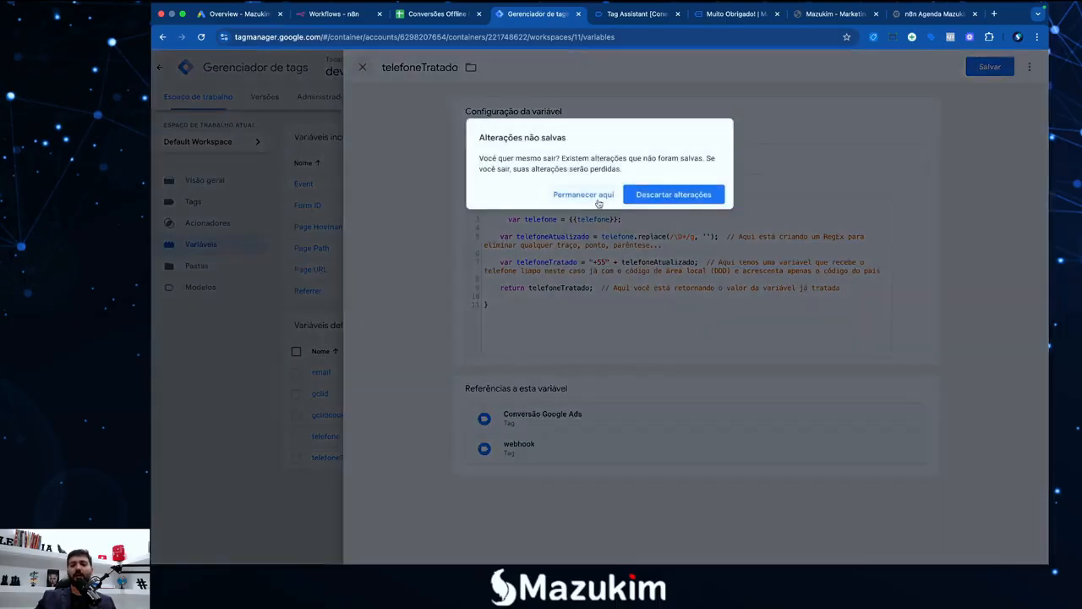
left_click(673, 194)
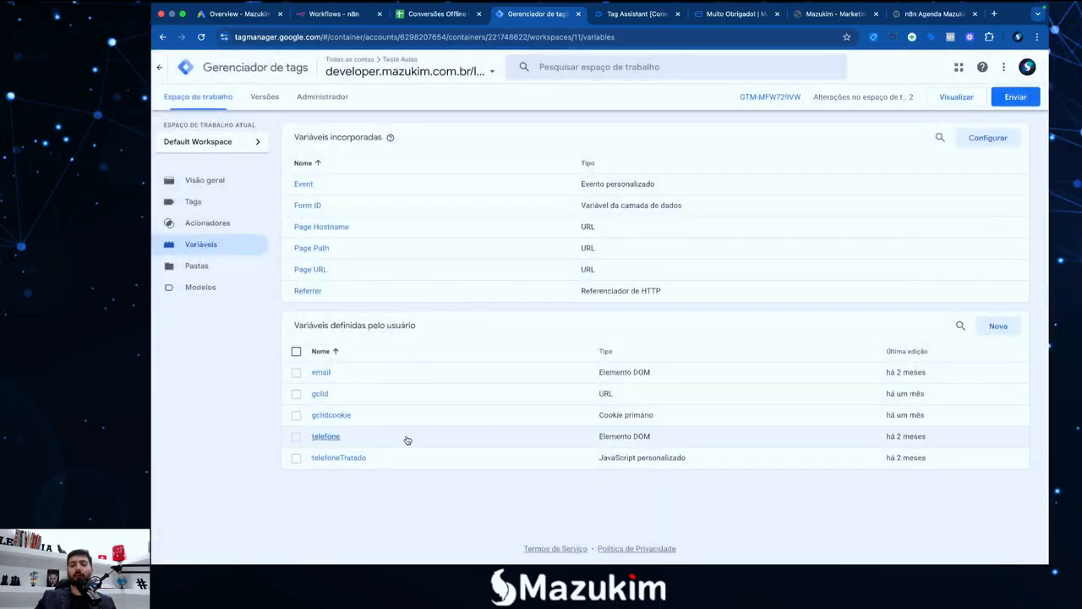
key("F4")
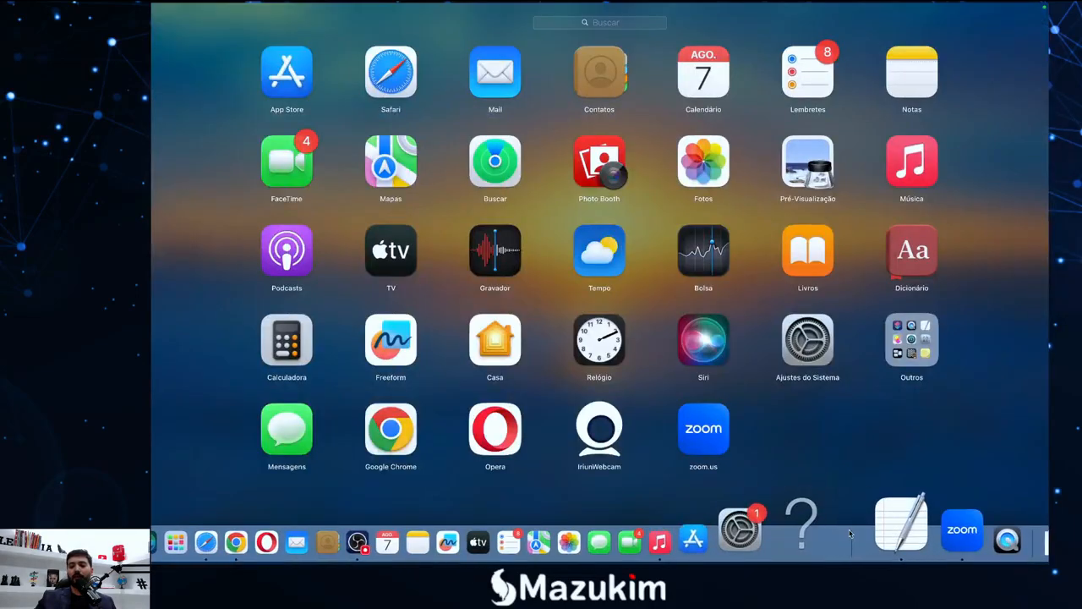
Open the TextEdit notes and highlight N8N in step 5, sending the data to N8N
left_click(865, 527)
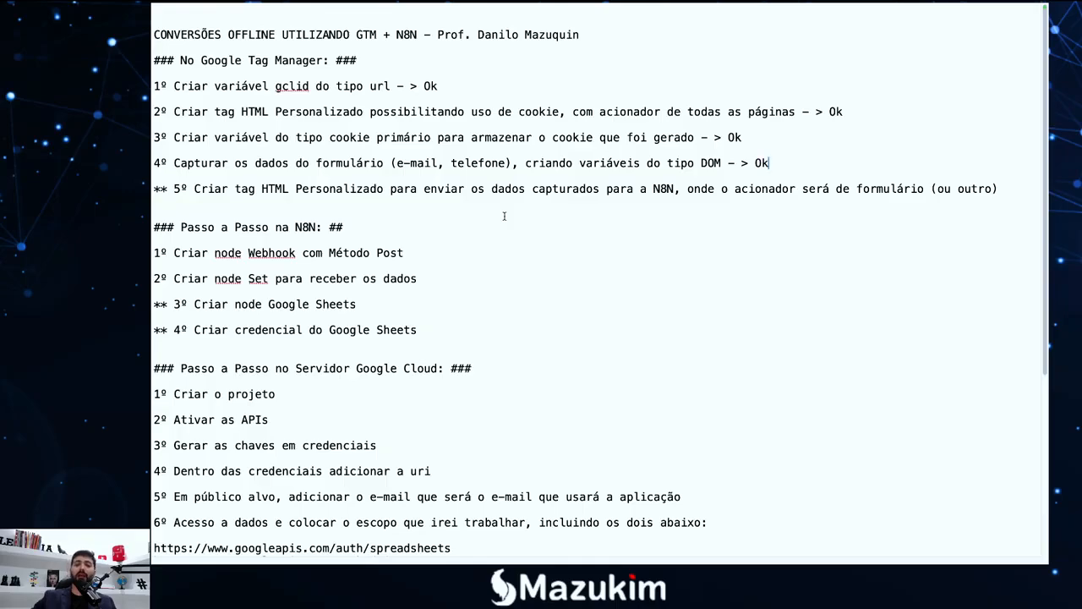
left_click_drag(676, 189, 655, 189)
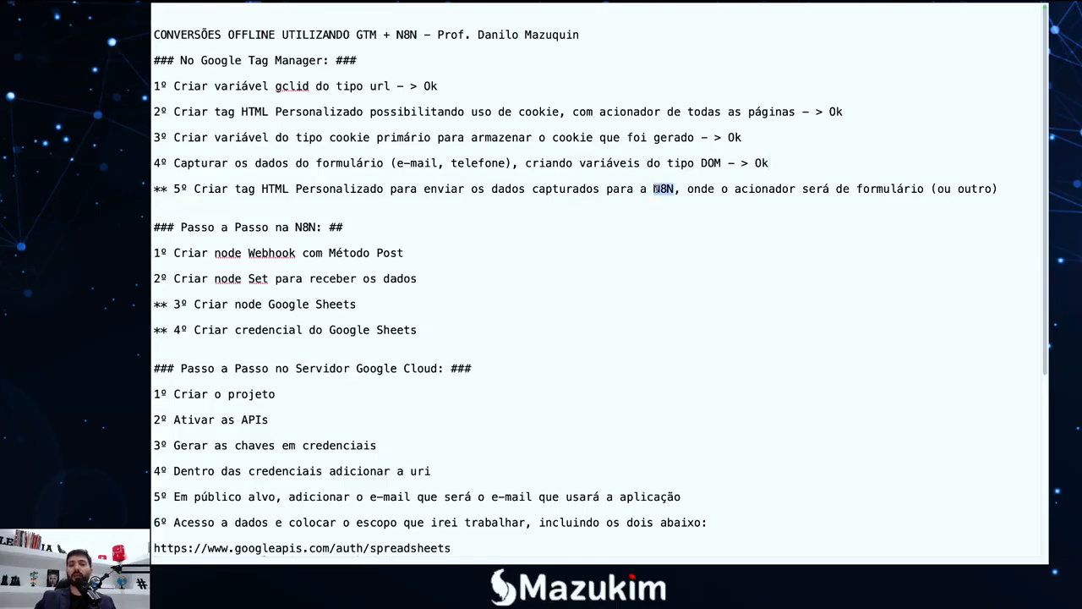
left_click(636, 196)
key("F4")
Open the Conversões Google Ads workflow and zoom in on its Webhook Gclid, gtm and Google Sheets nodes
left_click(313, 542)
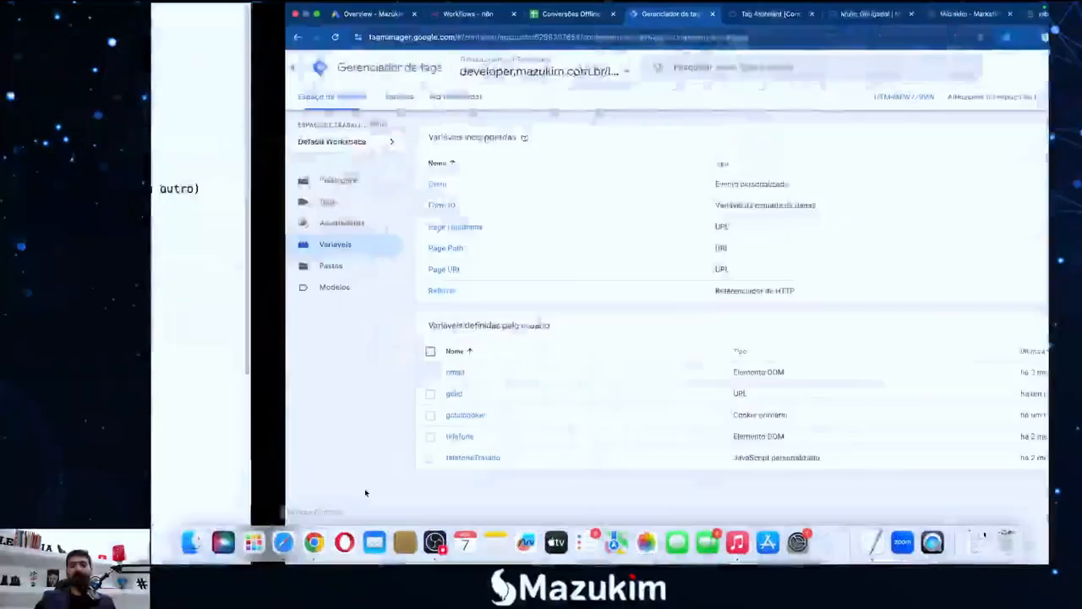
left_click(334, 14)
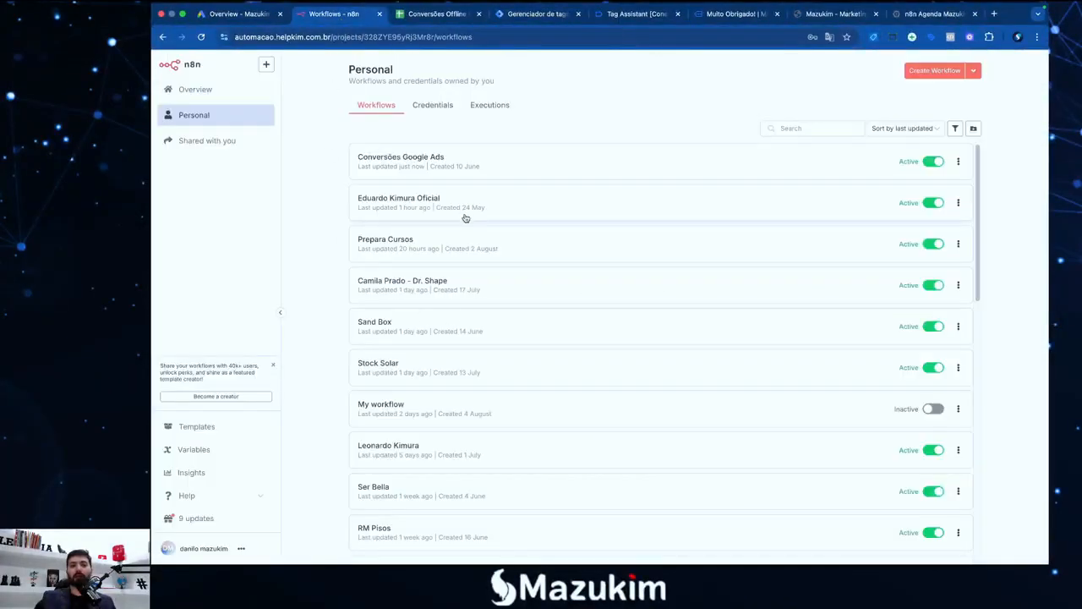
left_click(459, 164)
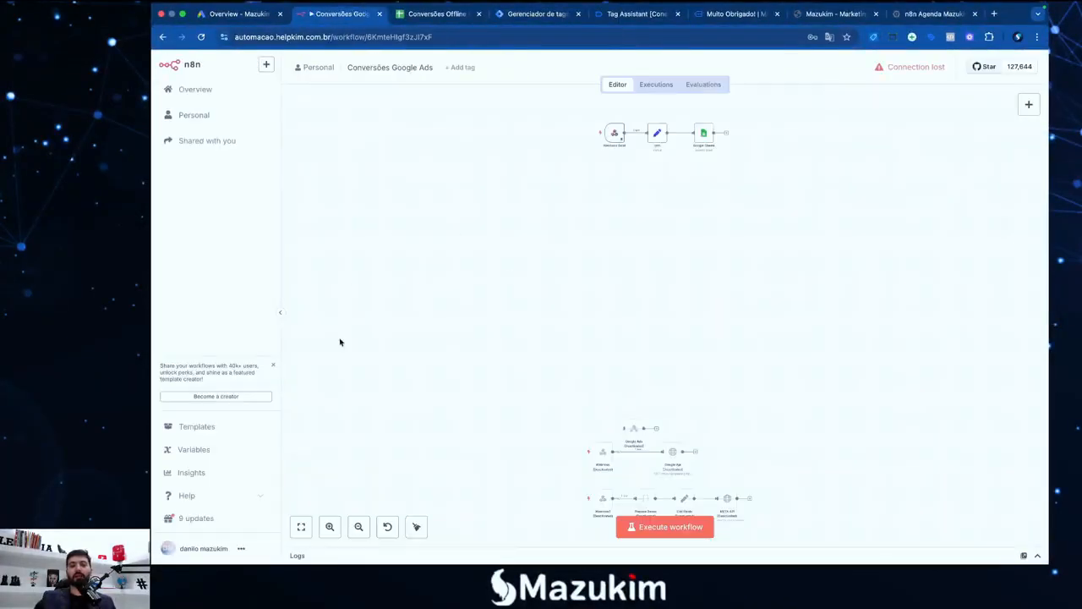
left_click(329, 528)
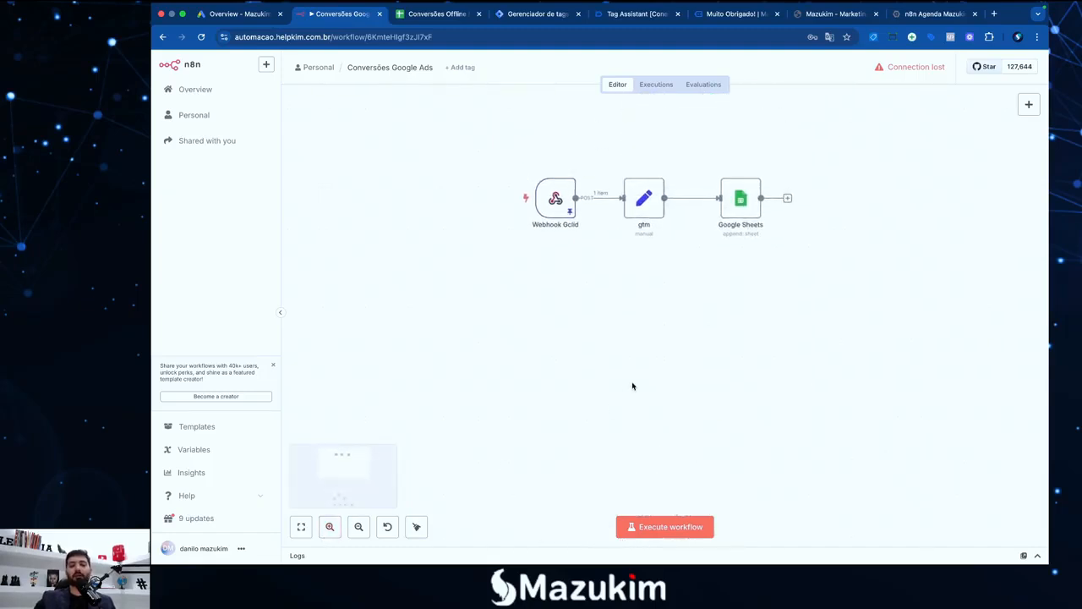
left_click(330, 526)
scroll(526, 398, "up", 2)
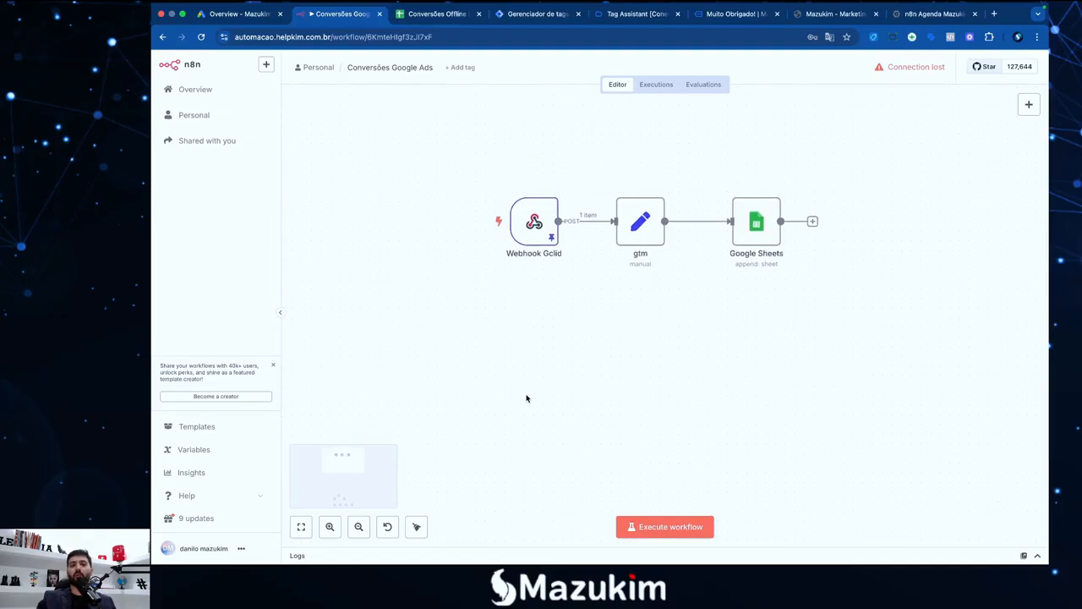
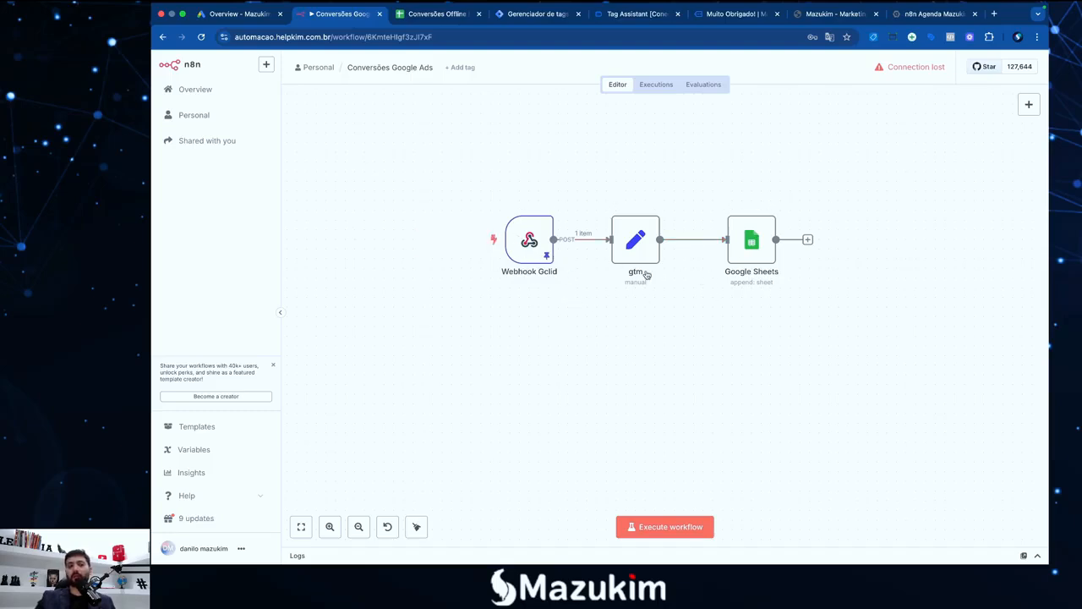
Switch to the Google Tag Manager tab showing the Variables page with gclid and gclidcookie
left_click(538, 15)
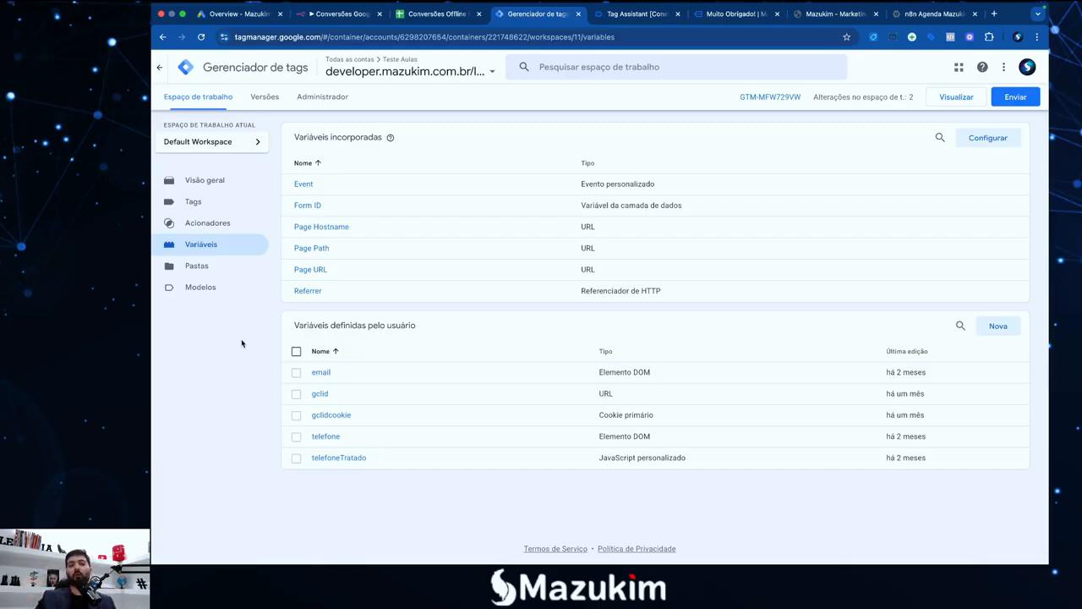
Open the webhook Custom HTML tag from Tags and expand its script editor to full width
left_click(203, 209)
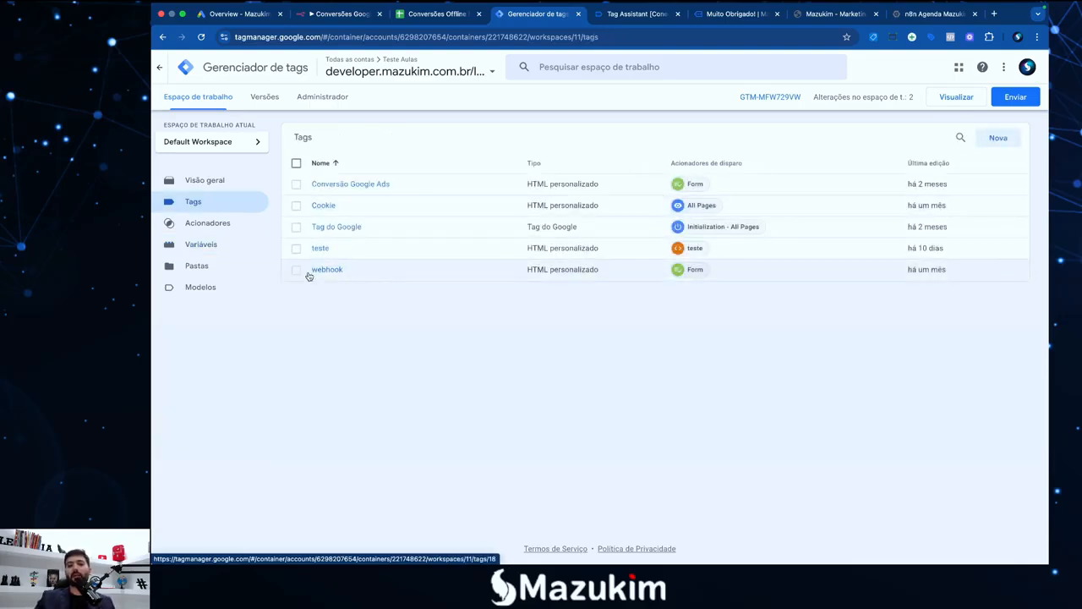
left_click(514, 272)
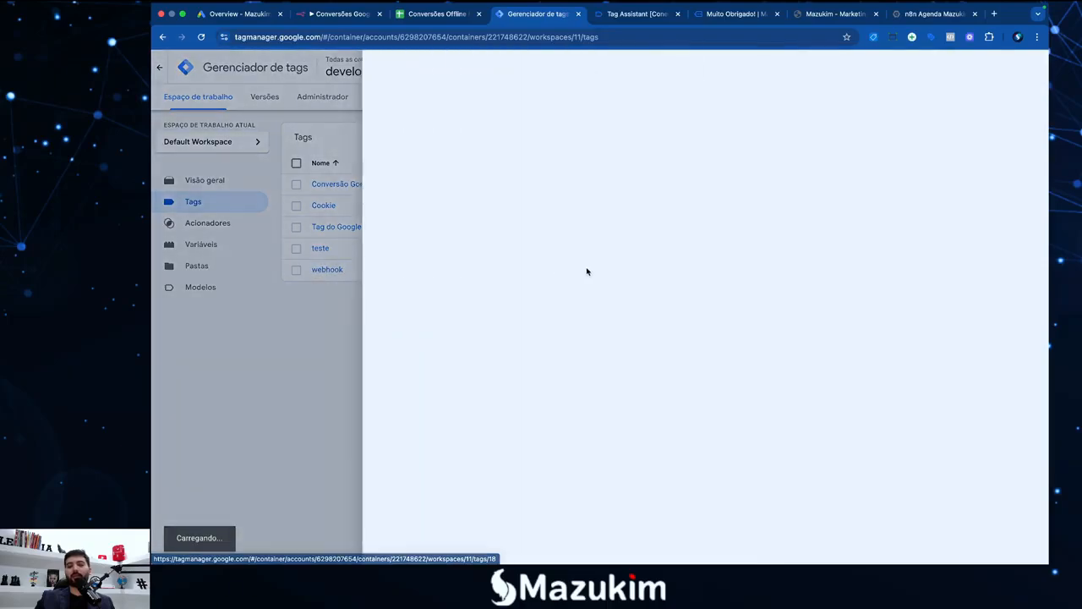
left_click(316, 343)
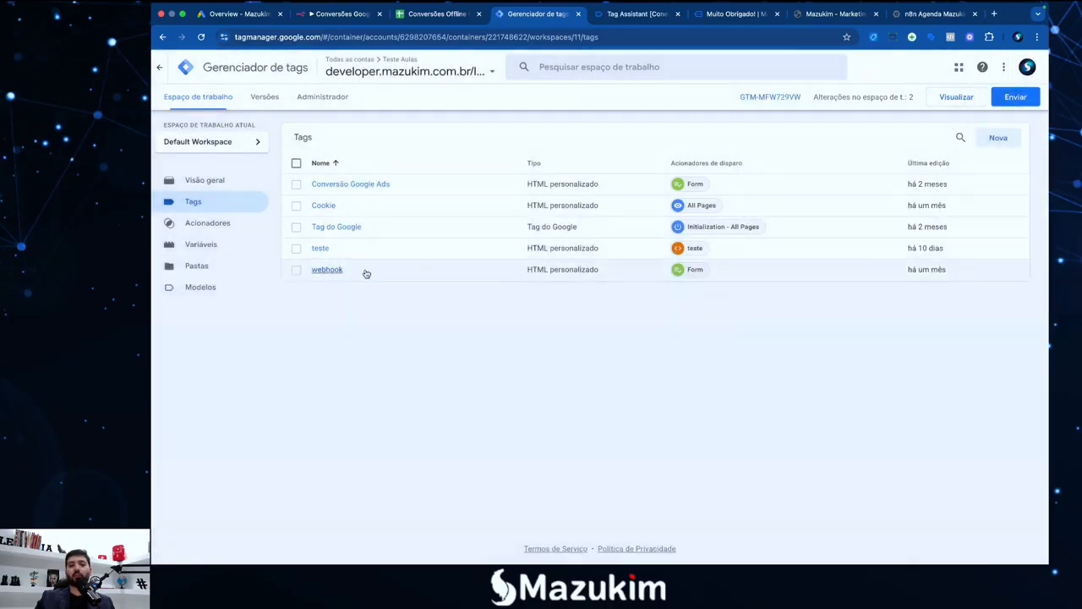
left_click(329, 271)
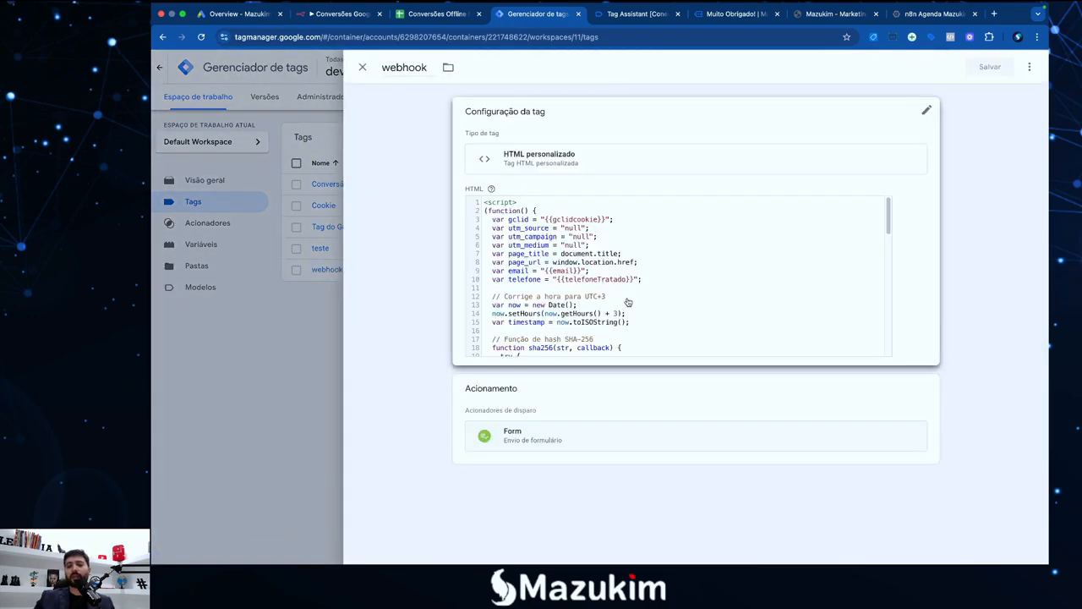
left_click(838, 313)
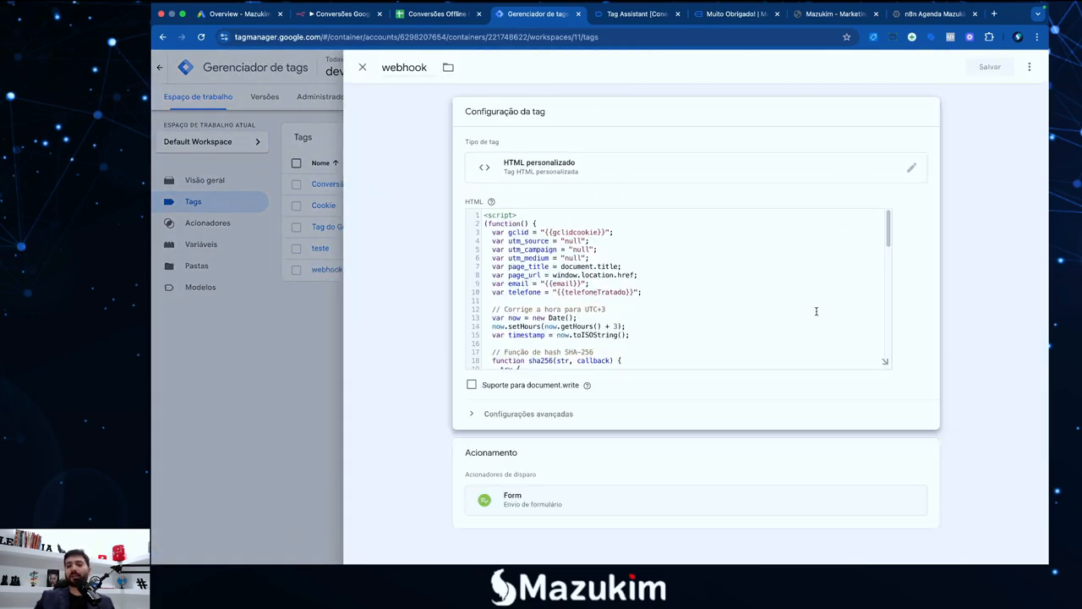
scroll(879, 355, "down", 5)
left_click(885, 362)
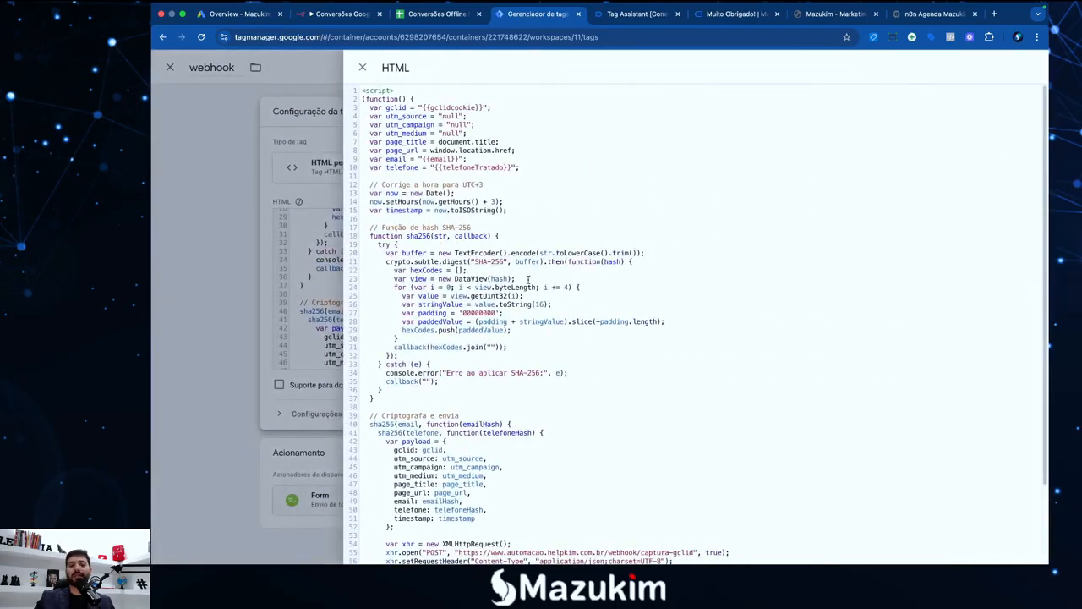
scroll(528, 279, "down", 3)
scroll(533, 284, "up", 3)
left_click_drag(371, 107, 523, 165)
left_click(526, 163)
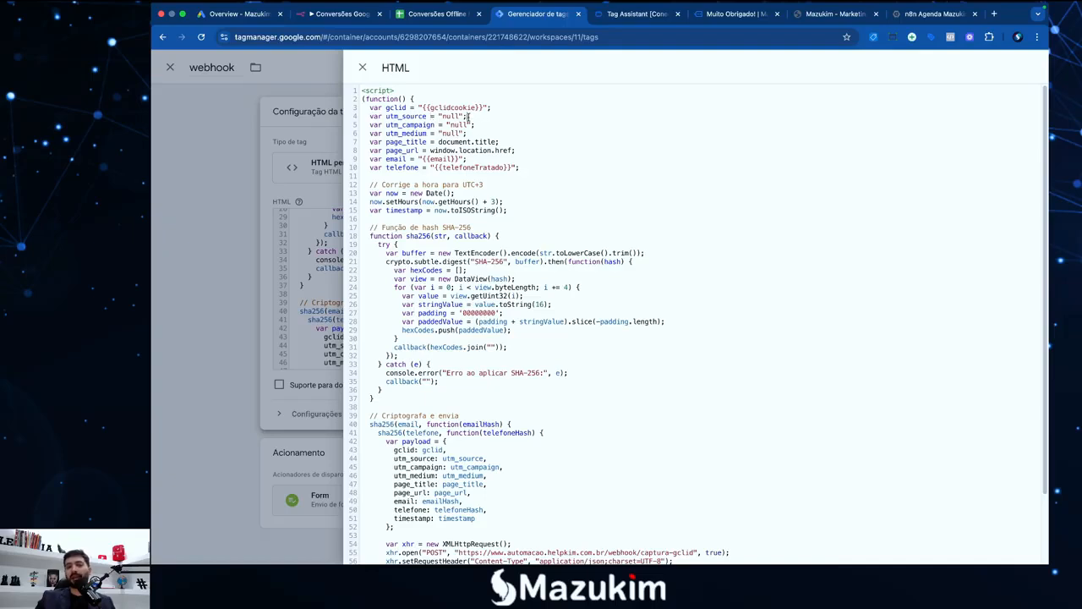
left_click_drag(469, 116, 378, 116)
left_click_drag(477, 125, 399, 134)
left_click(409, 142)
left_click(426, 150)
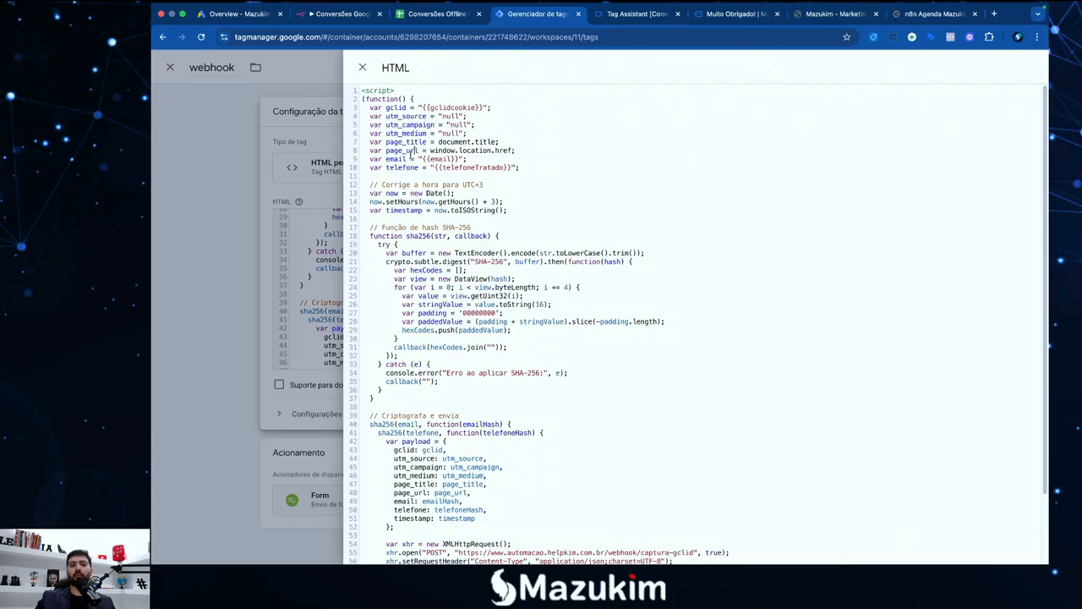
left_click(409, 167)
double_click(391, 159)
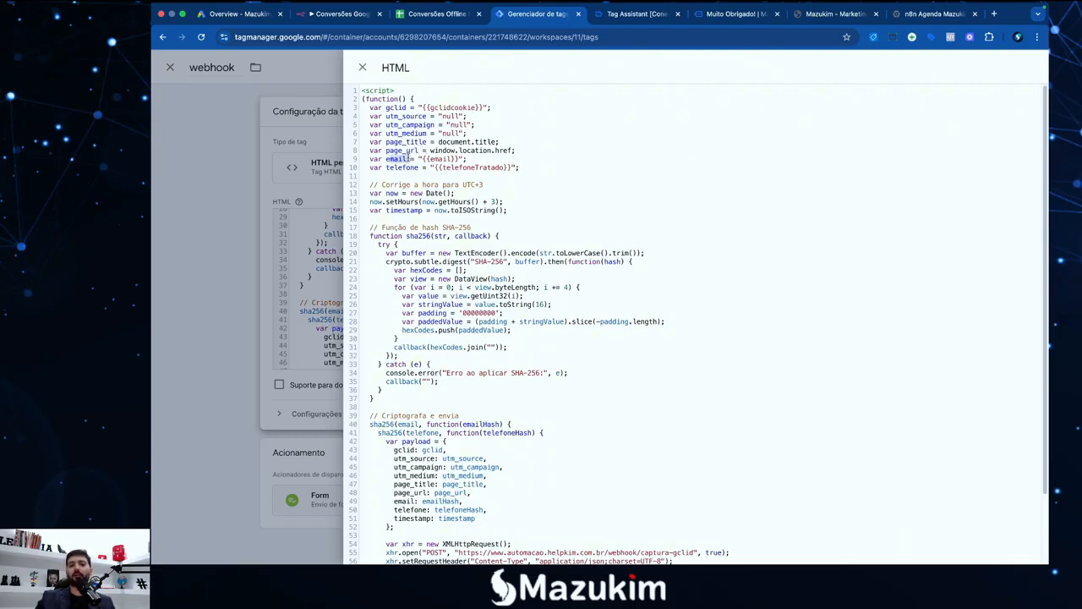
double_click(406, 108)
left_click_drag(484, 107, 423, 107)
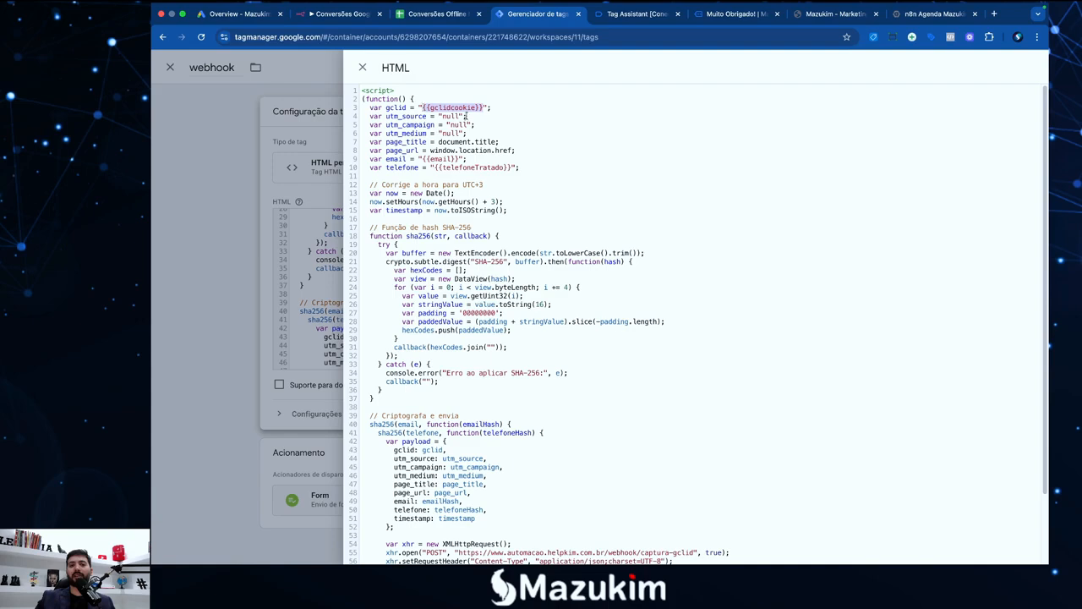
left_click(451, 107)
left_click_drag(459, 159, 421, 159)
left_click(505, 167)
left_click_drag(502, 168, 436, 167)
left_click(517, 168)
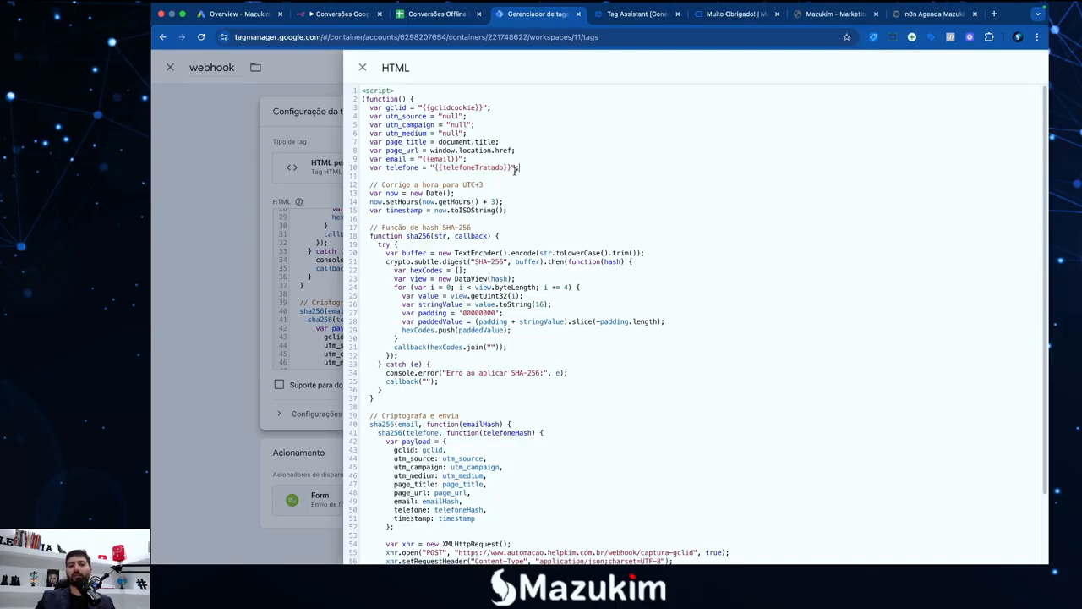
left_click_drag(513, 168, 432, 168)
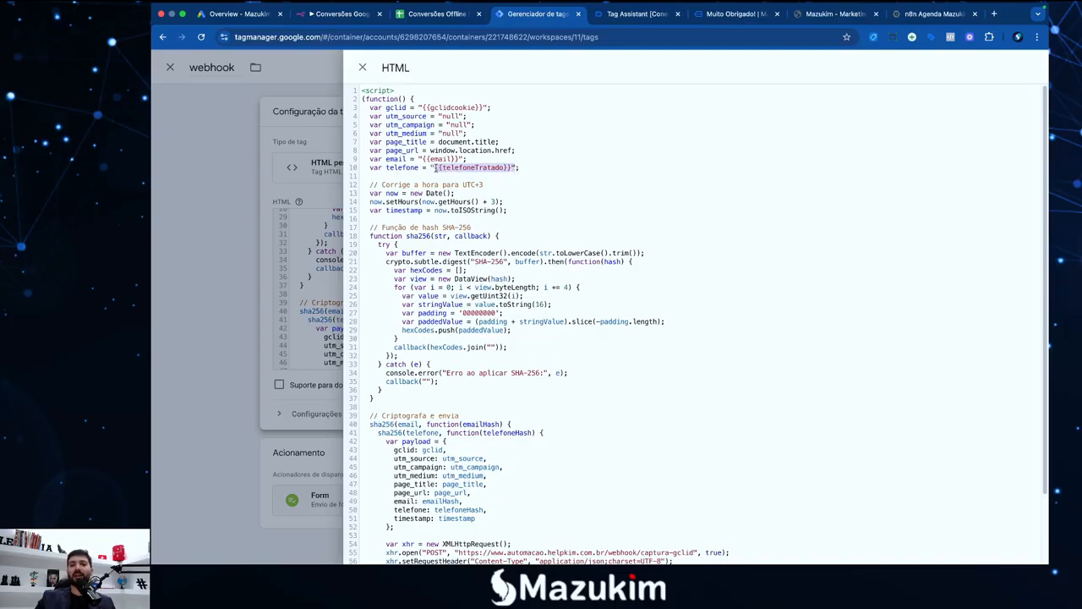
left_click_drag(482, 107, 425, 108)
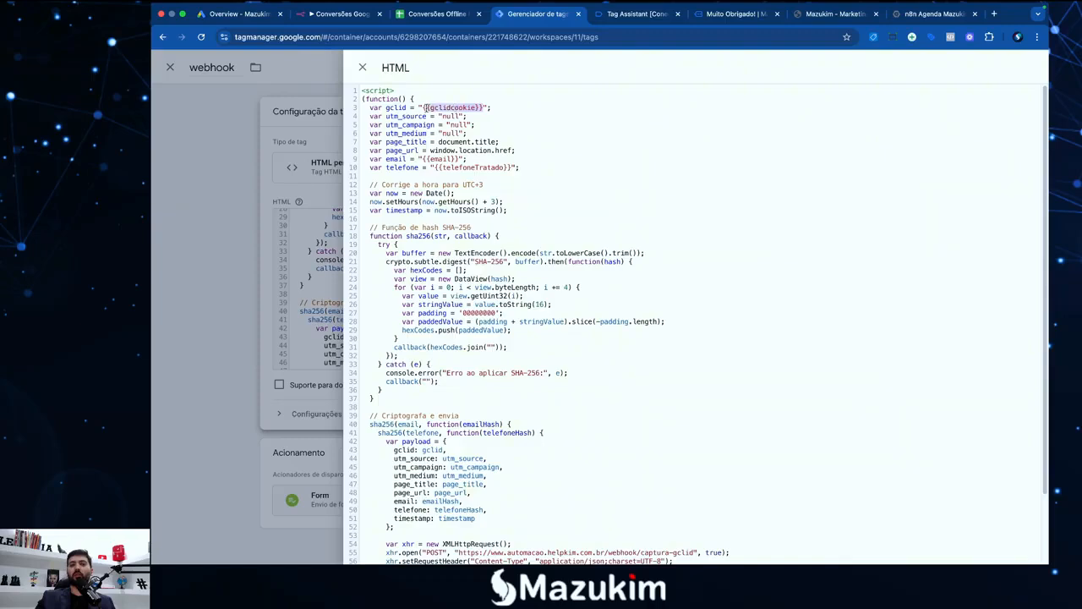
left_click(482, 108)
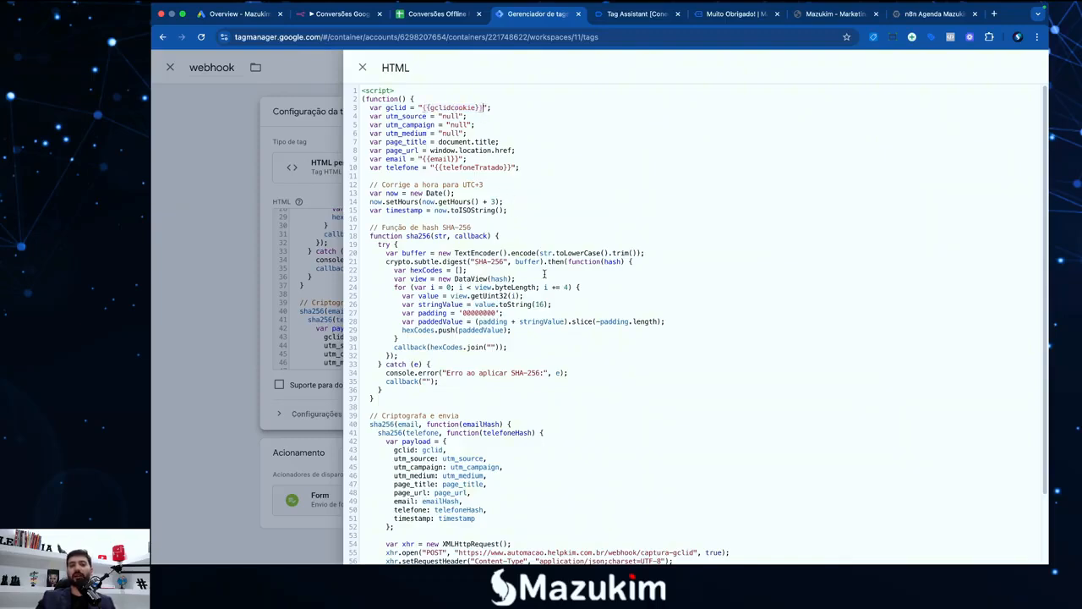
scroll(545, 273, "down", 4)
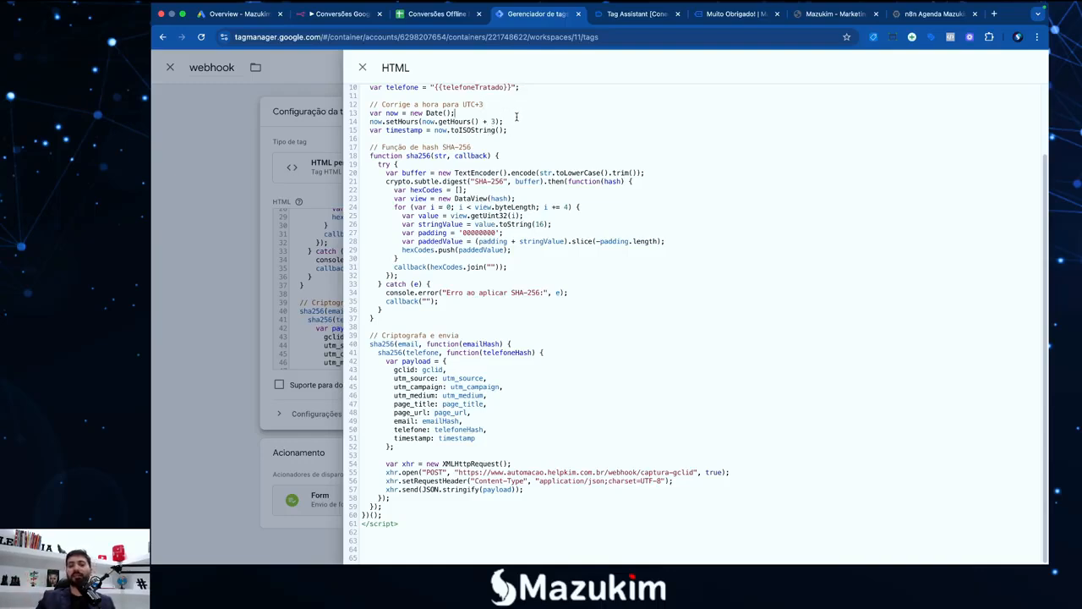
left_click(498, 172)
left_click_drag(369, 158, 521, 266)
left_click(523, 266)
left_click_drag(382, 310, 356, 155)
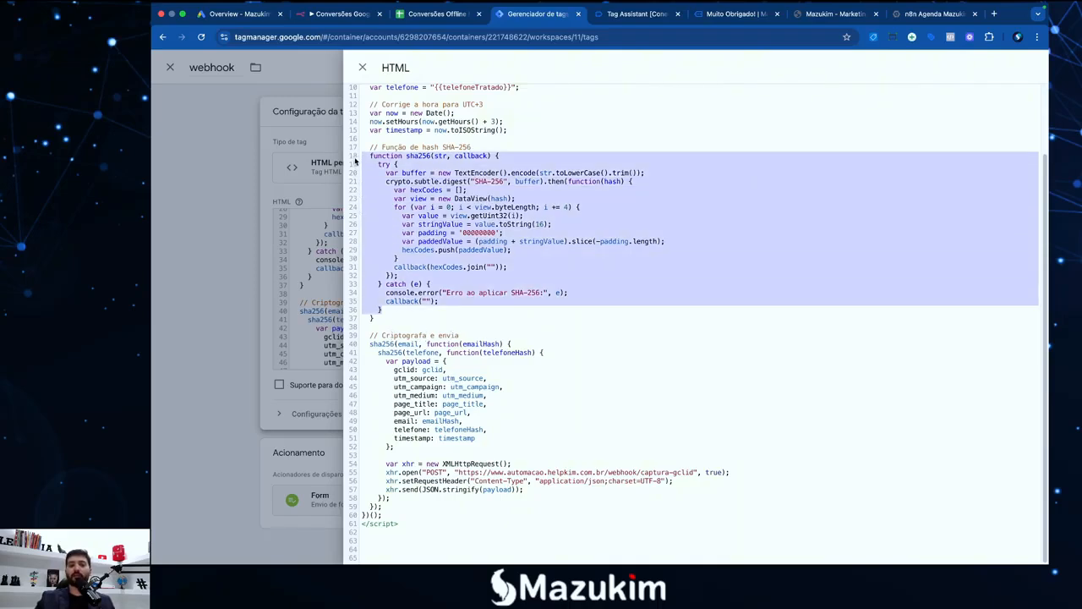
left_click(475, 206)
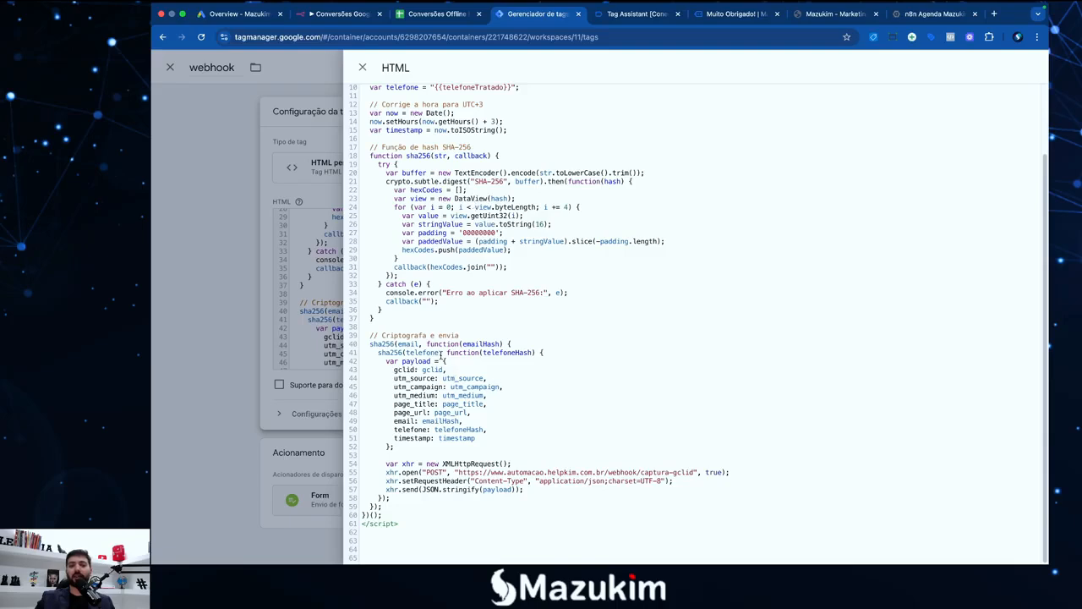
left_click(473, 361)
left_click(470, 368)
left_click_drag(497, 437, 394, 370)
left_click(414, 362)
left_click(539, 472)
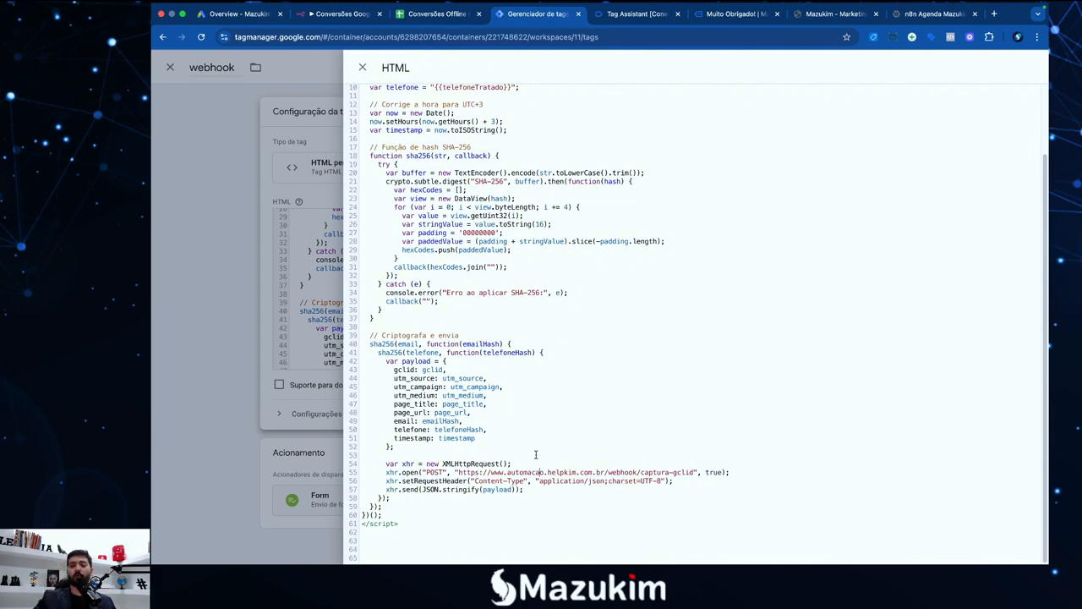
scroll(535, 455, "up", 3)
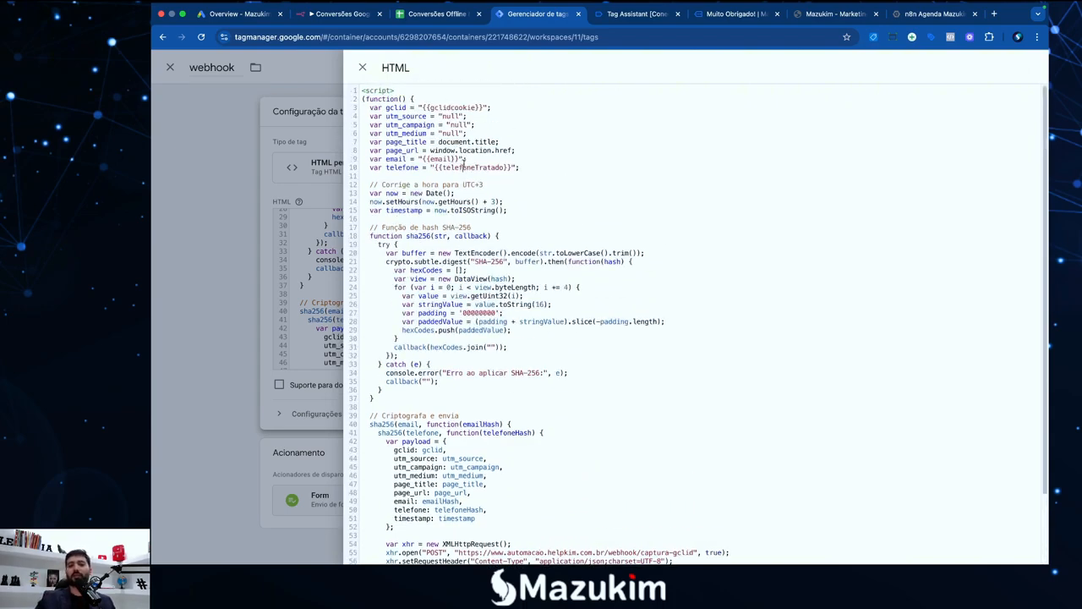
left_click(462, 166)
scroll(517, 215, "down", 3)
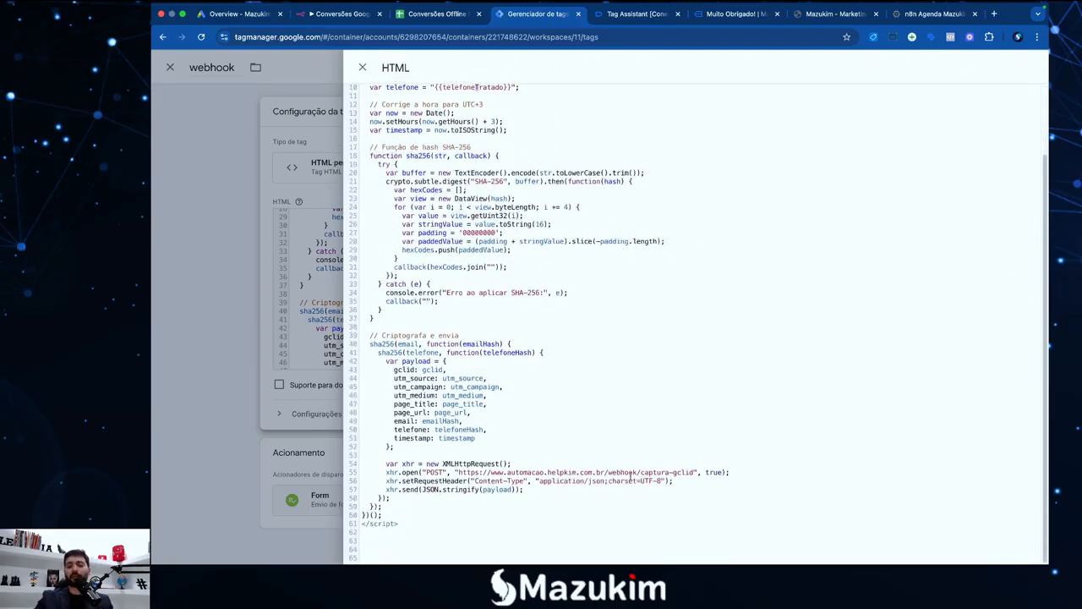
key("super+equal")
key("super+equal")
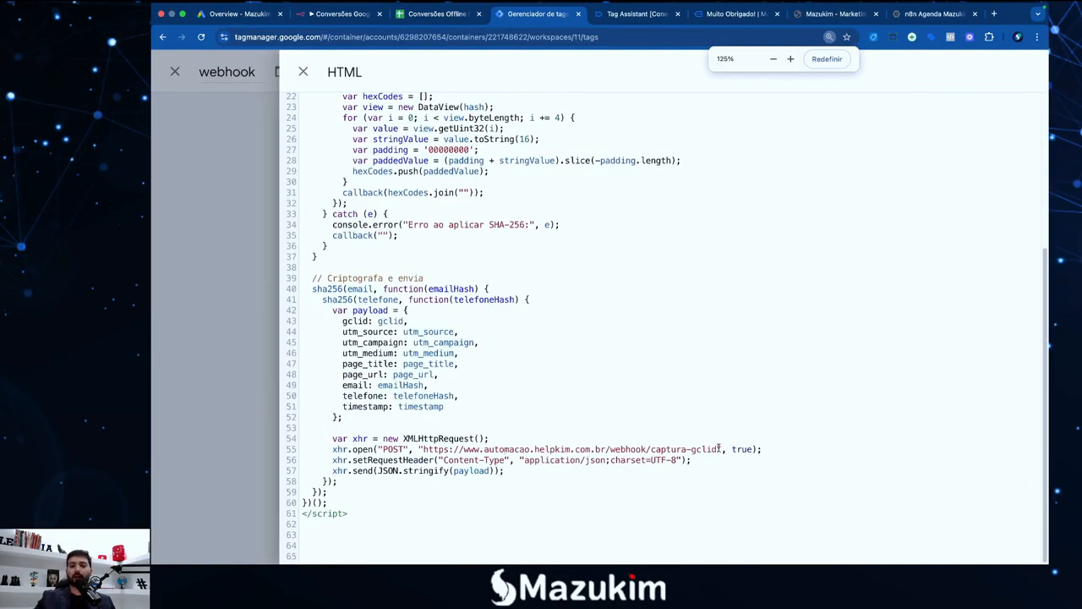
Inspect the webhook URL on line 55 of the script, then return to the n8n workflow
mouse_move(719, 448)
left_mouse_down()
mouse_move(425, 448)
mouse_move(718, 449)
left_mouse_up()
left_click(427, 448)
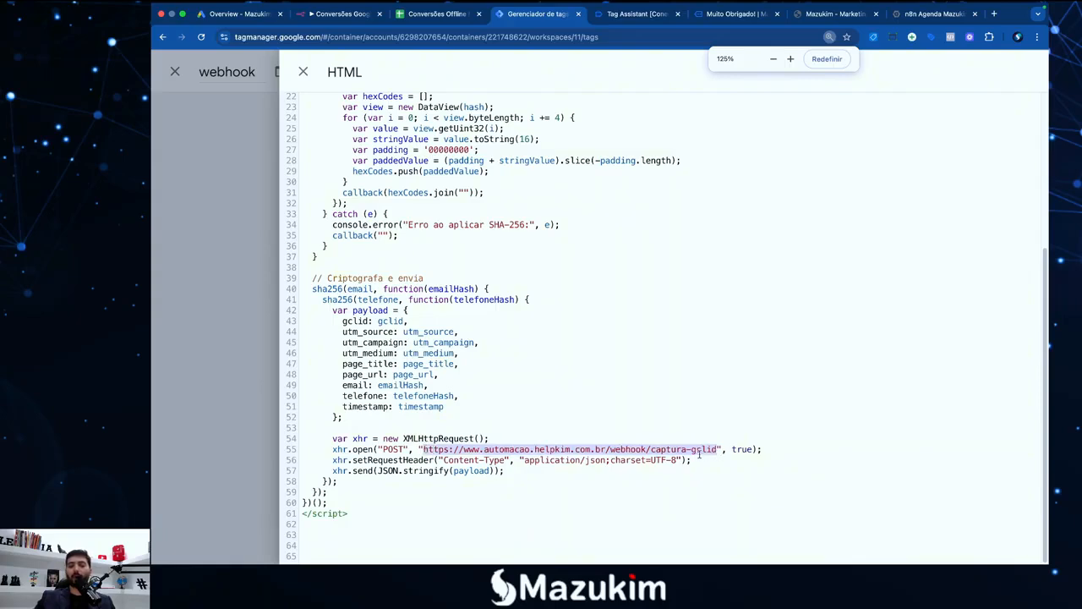
left_click(449, 449)
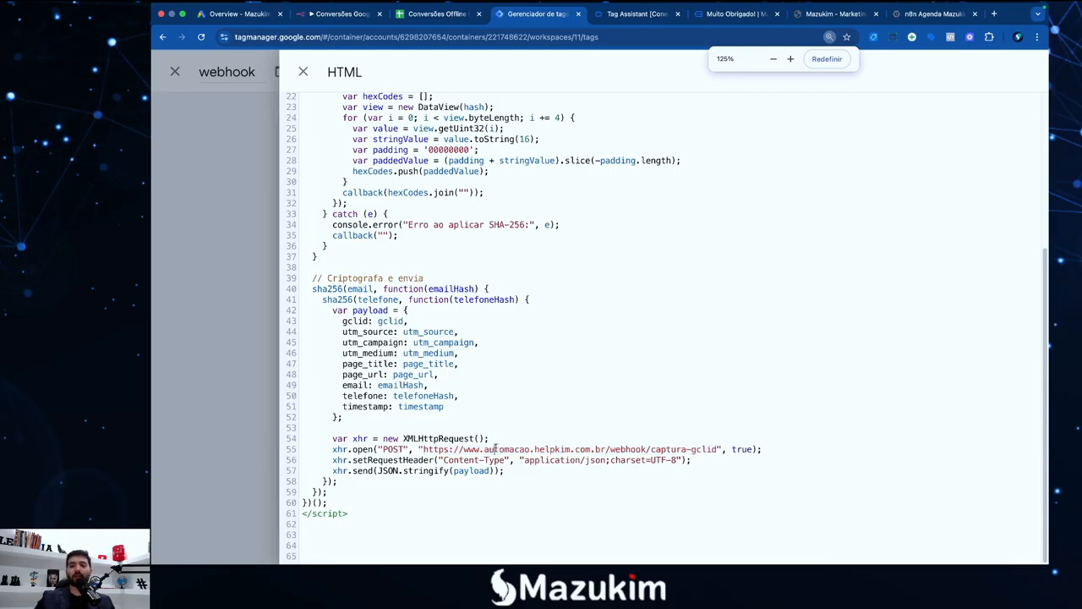
left_click_drag(423, 449, 448, 449)
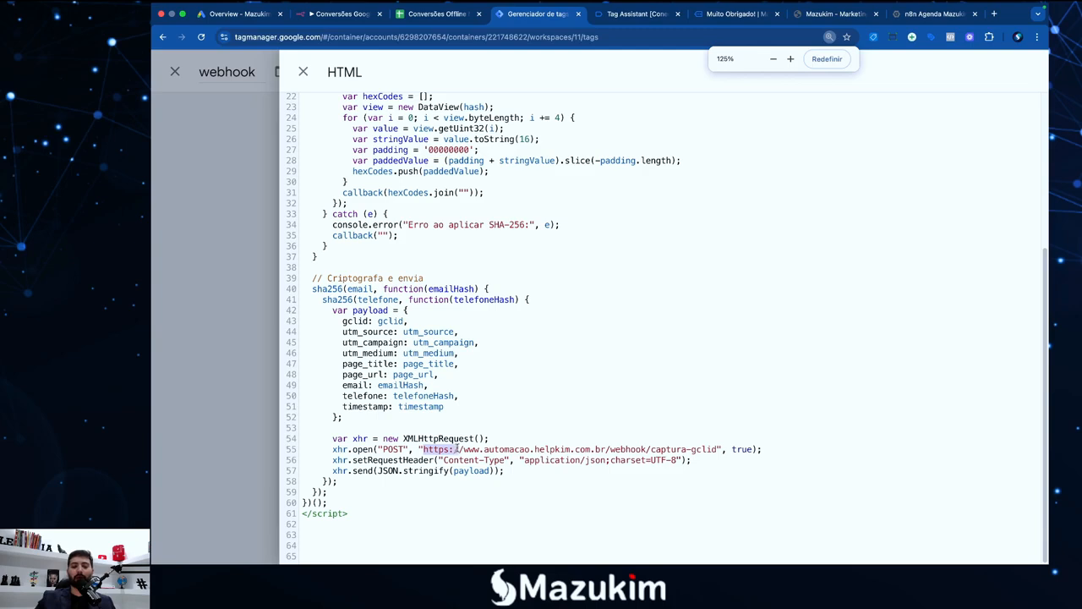
left_click_drag(459, 449, 616, 450)
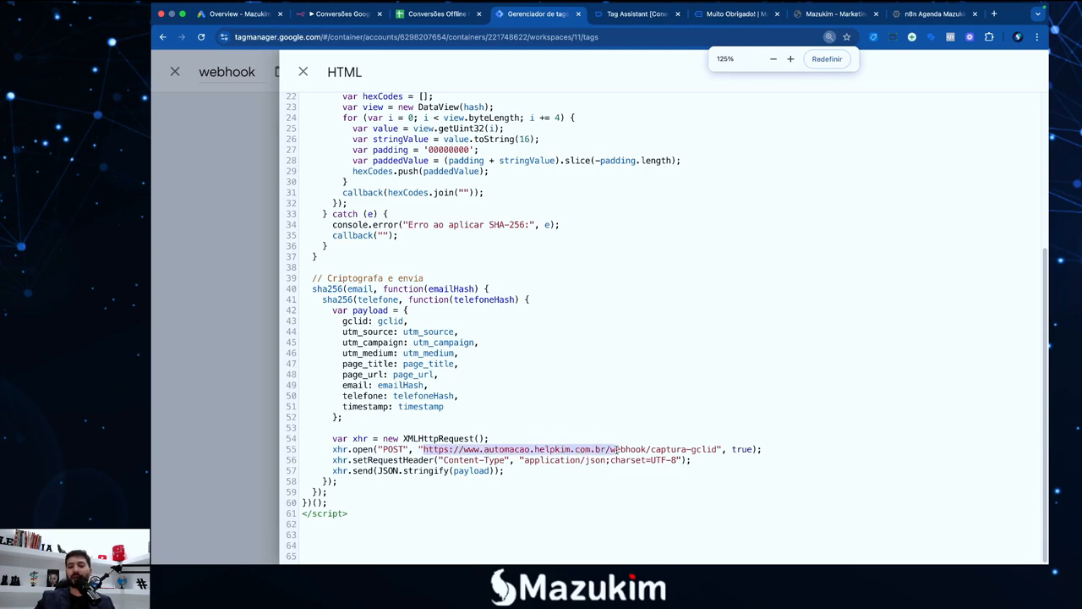
left_click(621, 450)
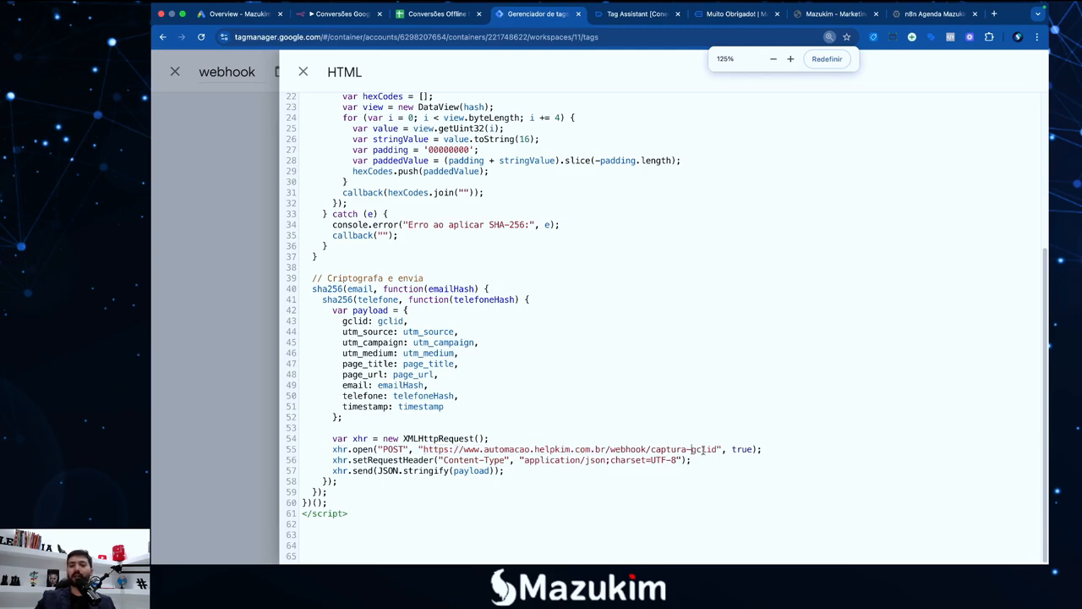
left_click_drag(718, 449, 426, 449)
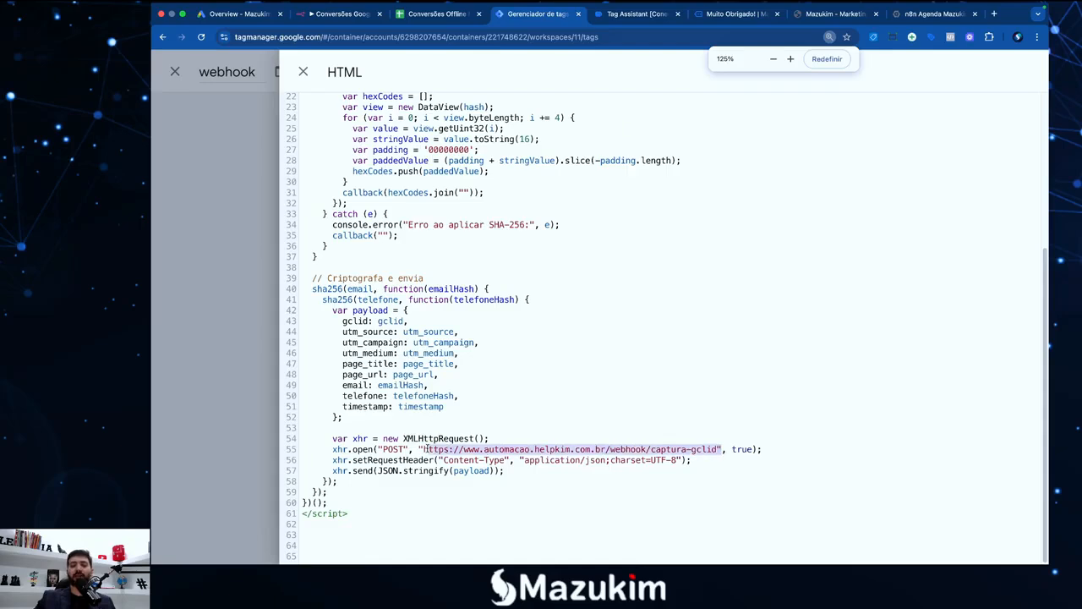
left_click(326, 17)
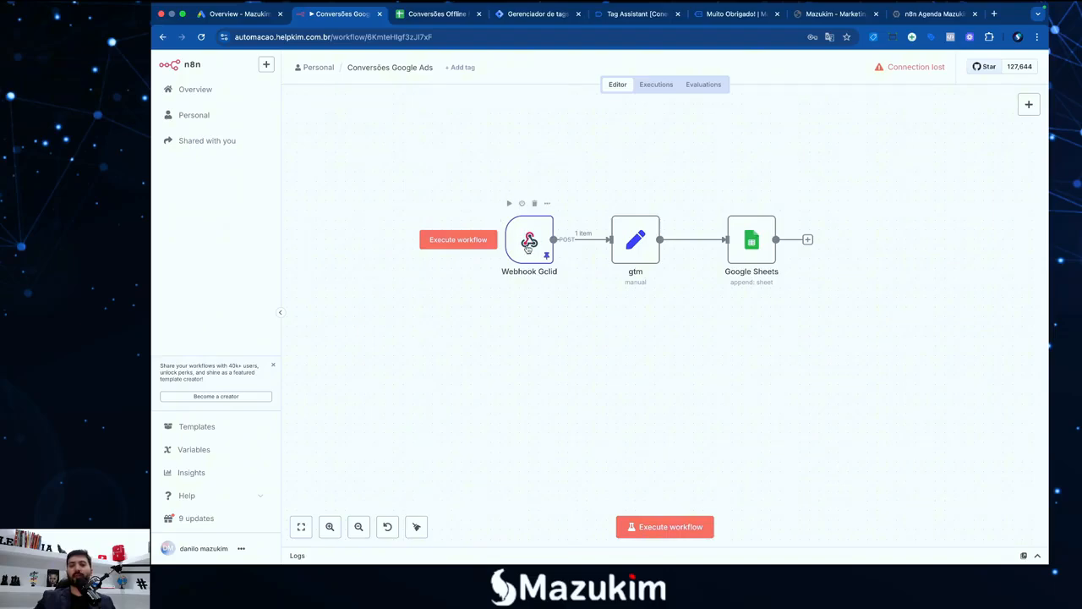
Open the Webhook Gclid node, show its Production URL and copy it
double_click(527, 247)
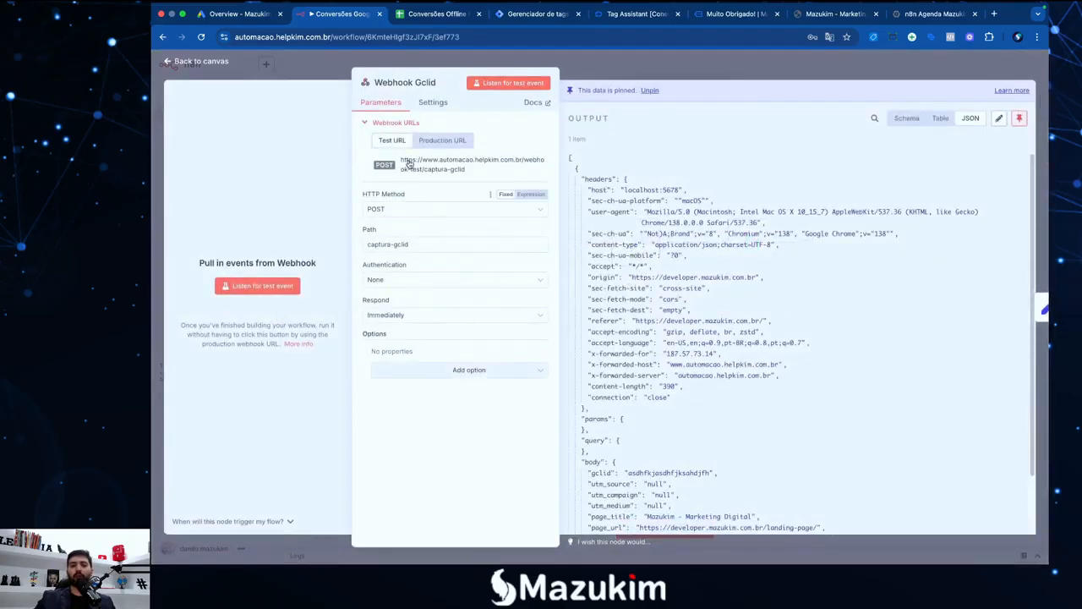
left_click(442, 141)
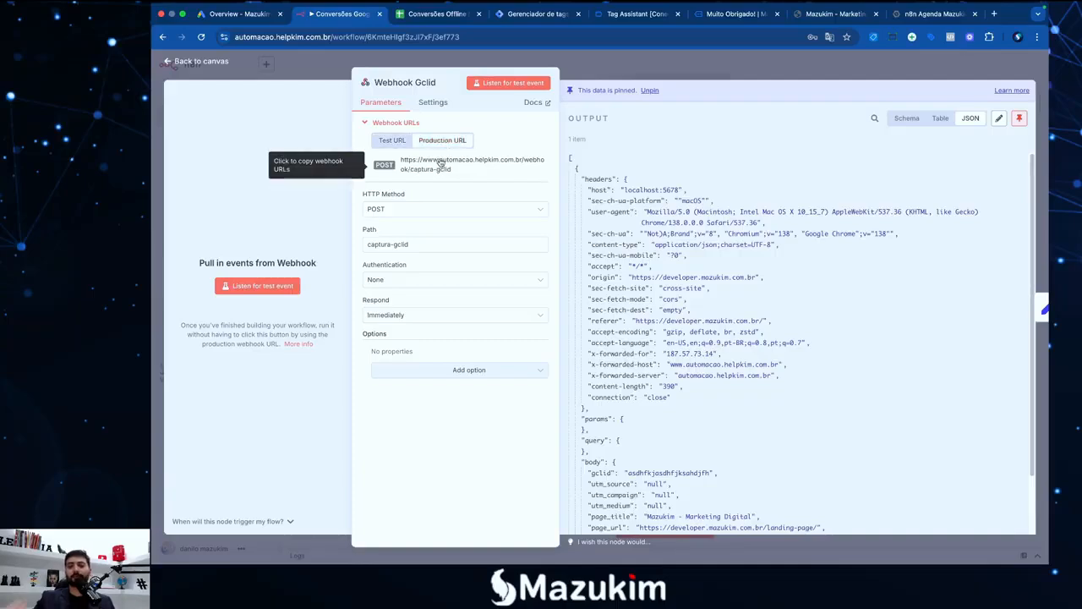
left_click_drag(463, 171, 402, 162)
key("super+c")
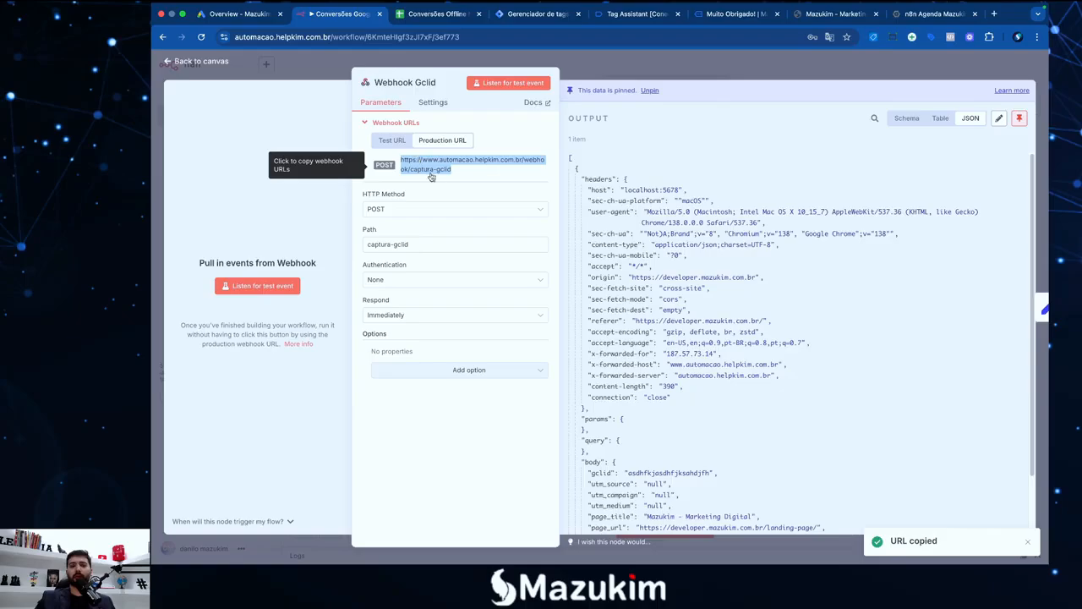
key("F4")
left_click(861, 531)
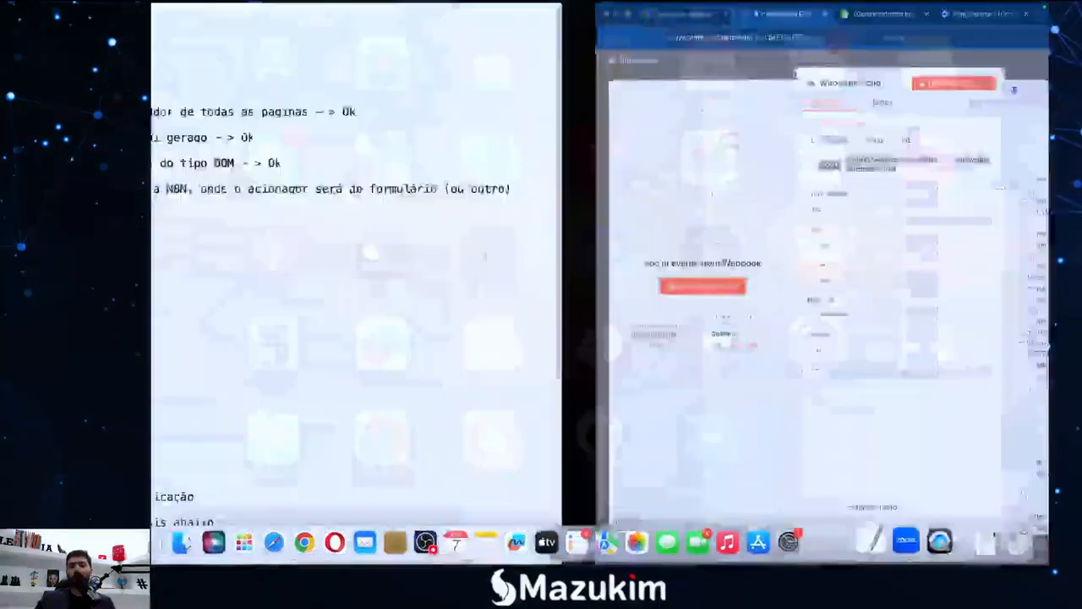
scroll(541, 397, "down", 5)
left_click(733, 508)
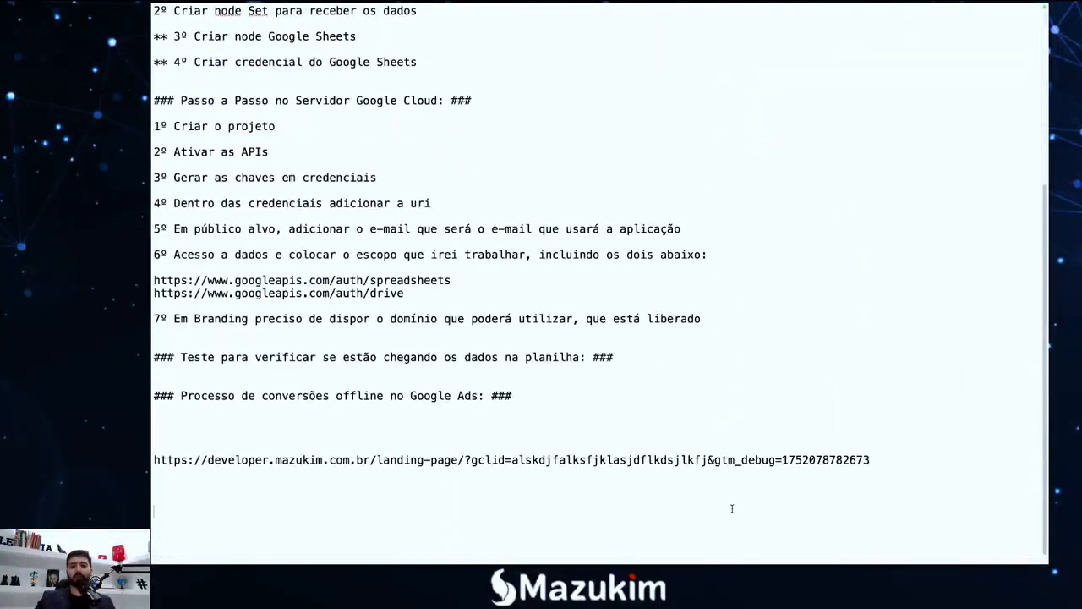
key("super+v")
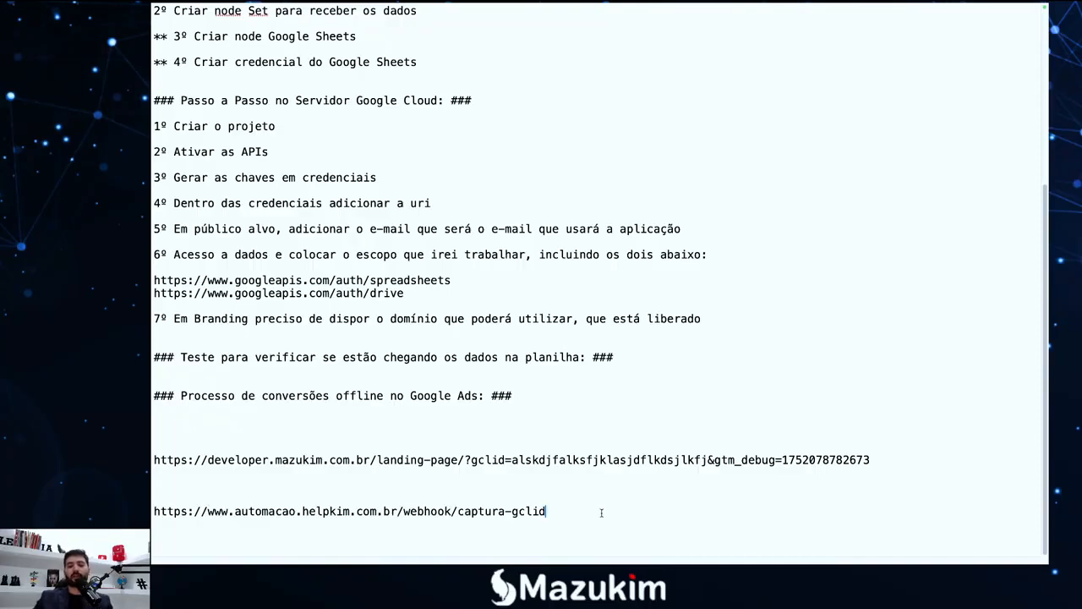
left_click_drag(560, 512, 152, 510)
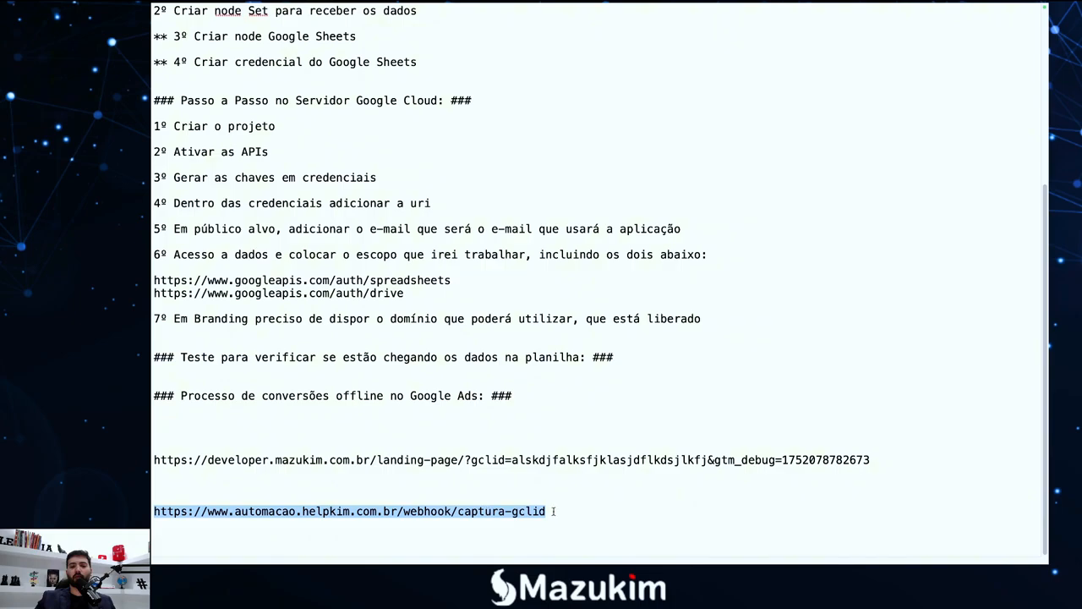
key("F4")
Back in Tag Manager, verify line 55 posts to the production captura-gclid webhook URL
left_click(310, 532)
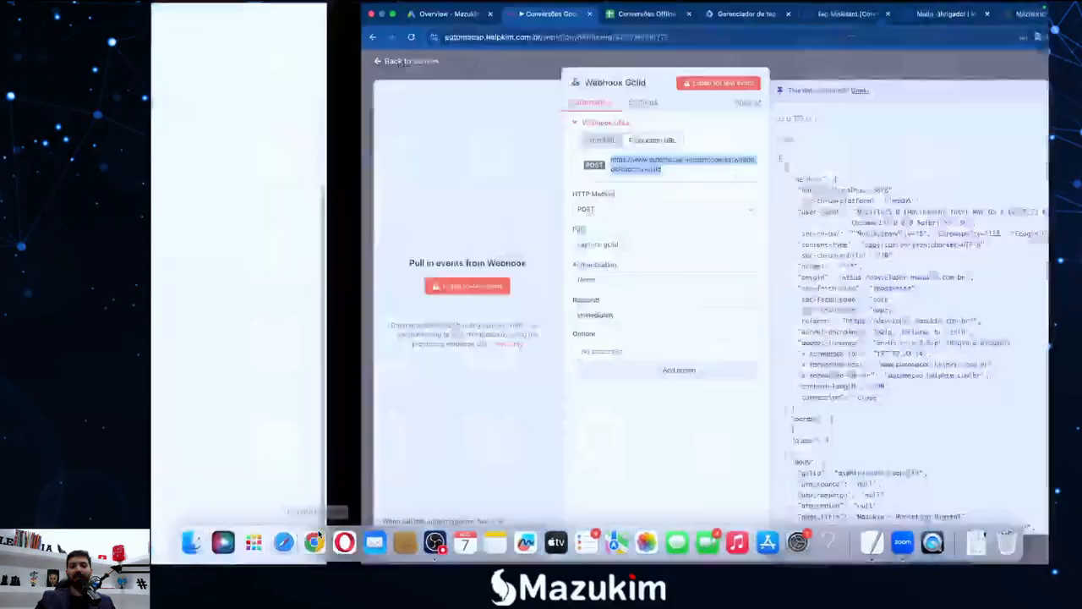
left_click(539, 17)
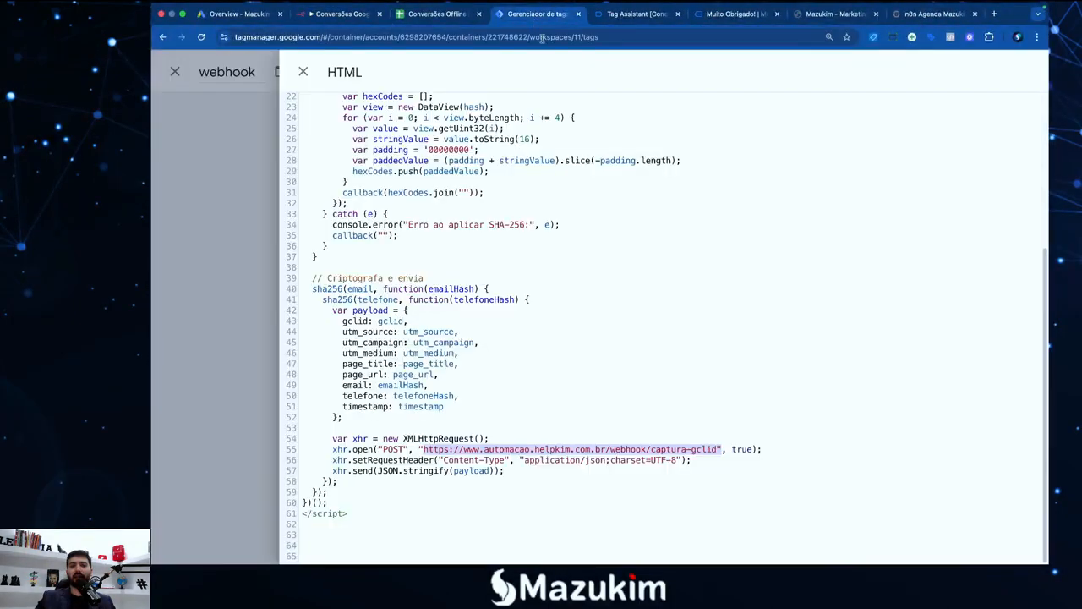
left_click(494, 438)
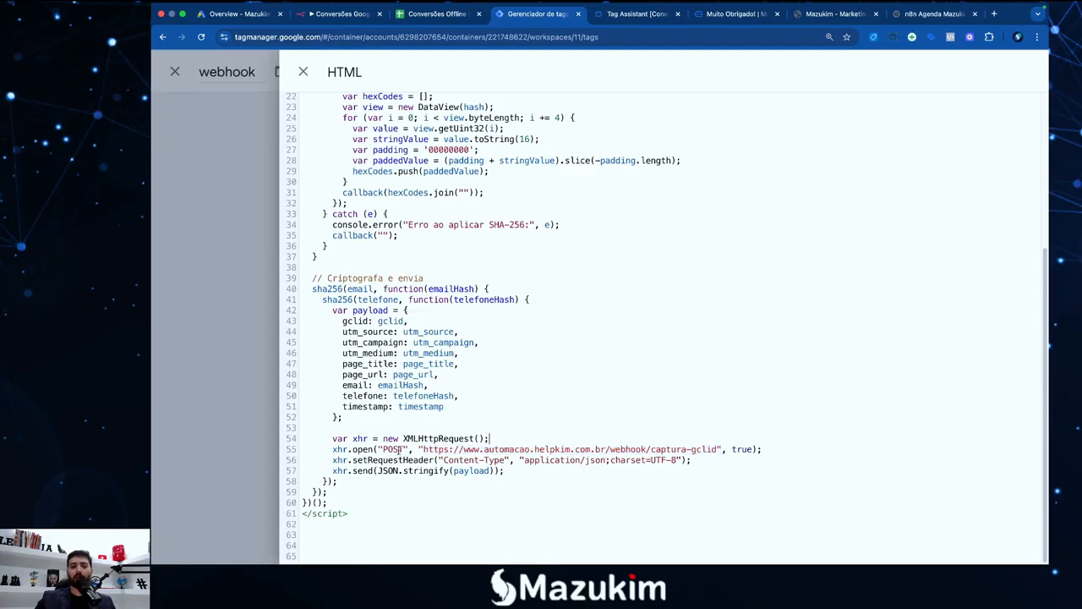
left_click_drag(422, 449, 717, 449)
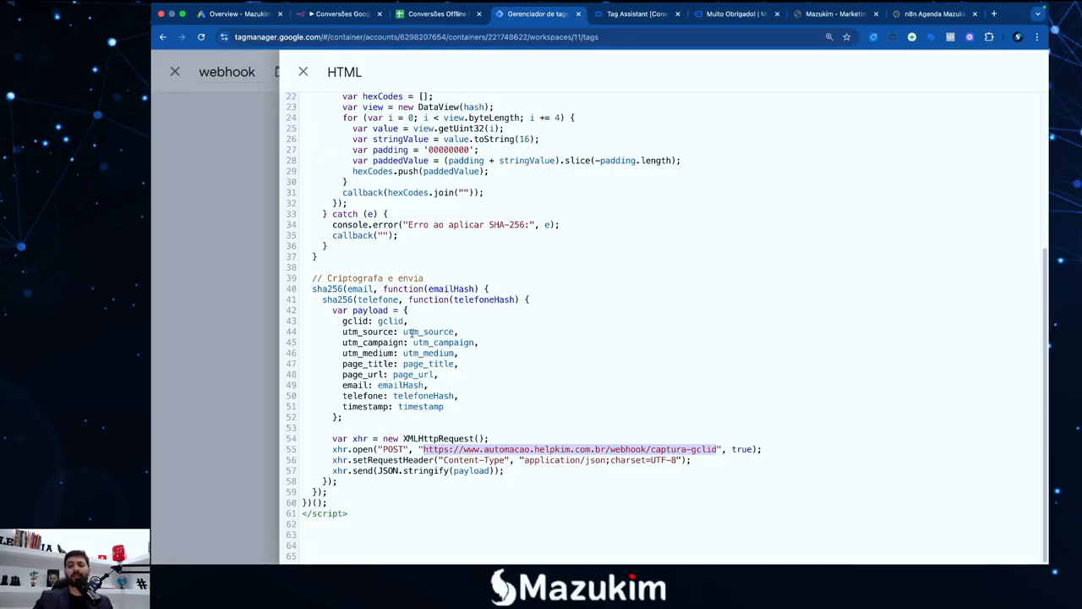
left_click(505, 449)
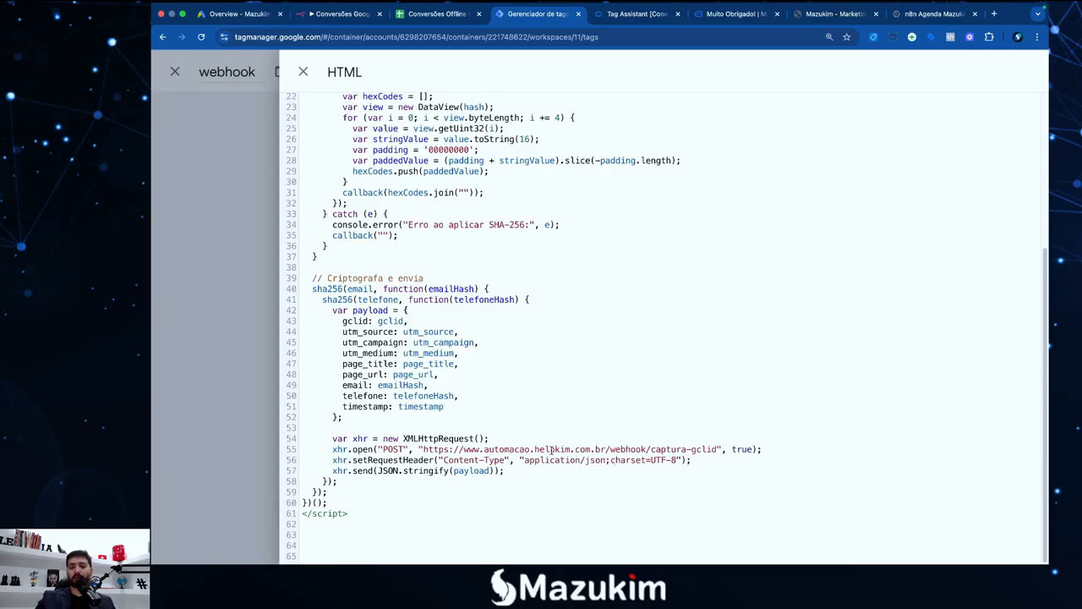
scroll(482, 387, "up", 5)
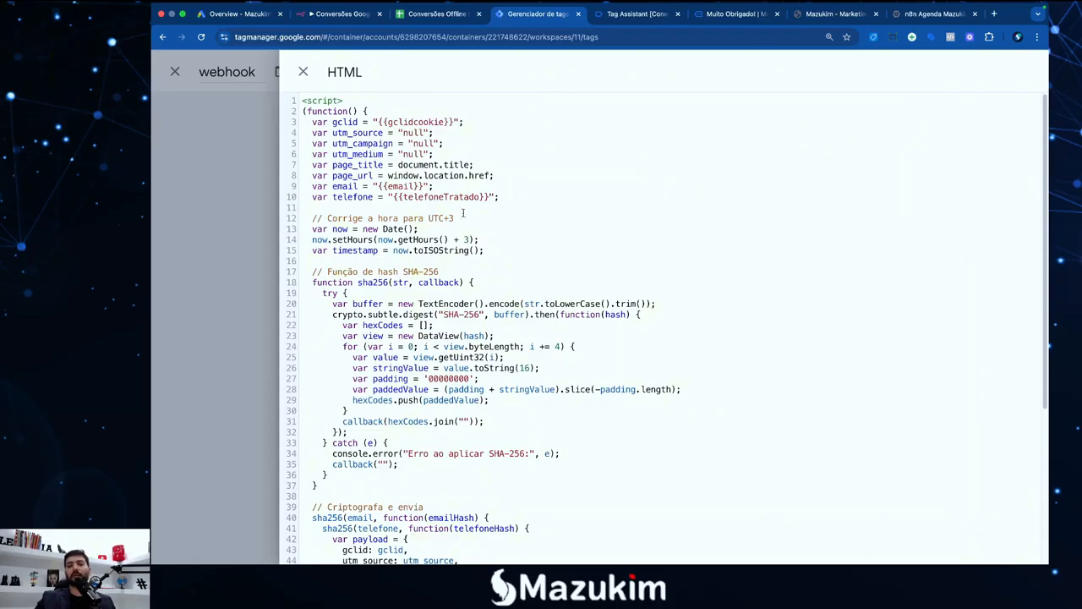
scroll(495, 325, "down", 5)
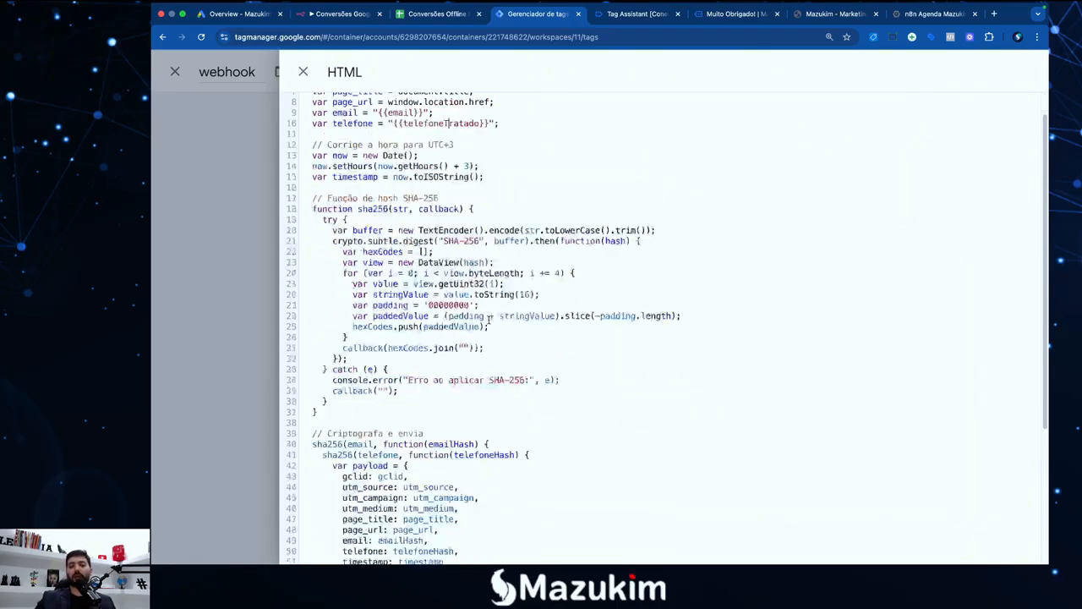
left_click_drag(421, 447, 716, 448)
left_click(716, 449)
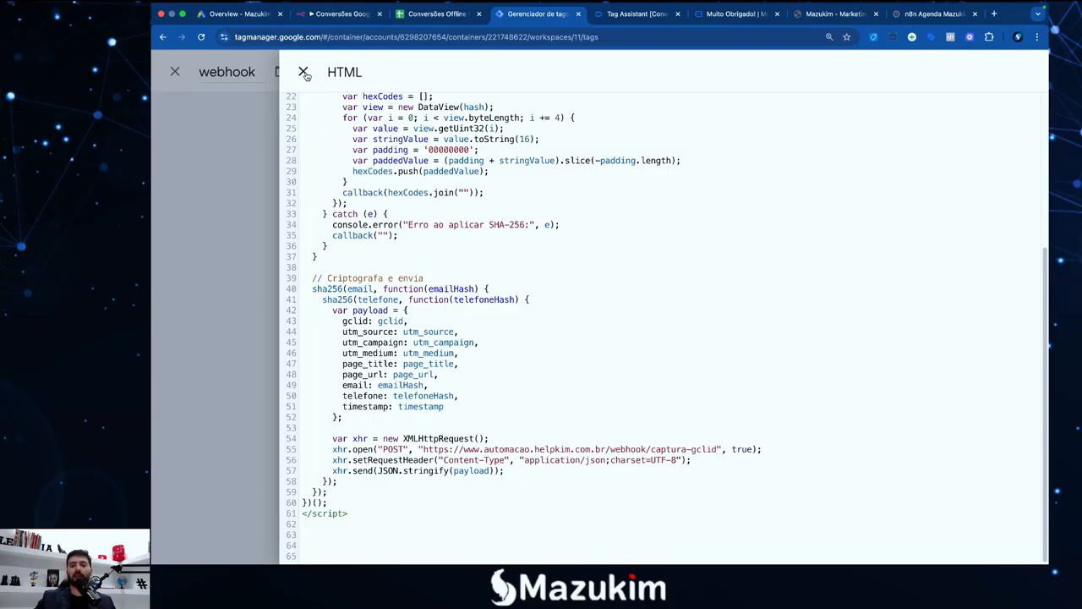
Close and reopen the webhook tag to scroll through its script, then go to the landing page
left_click(304, 72)
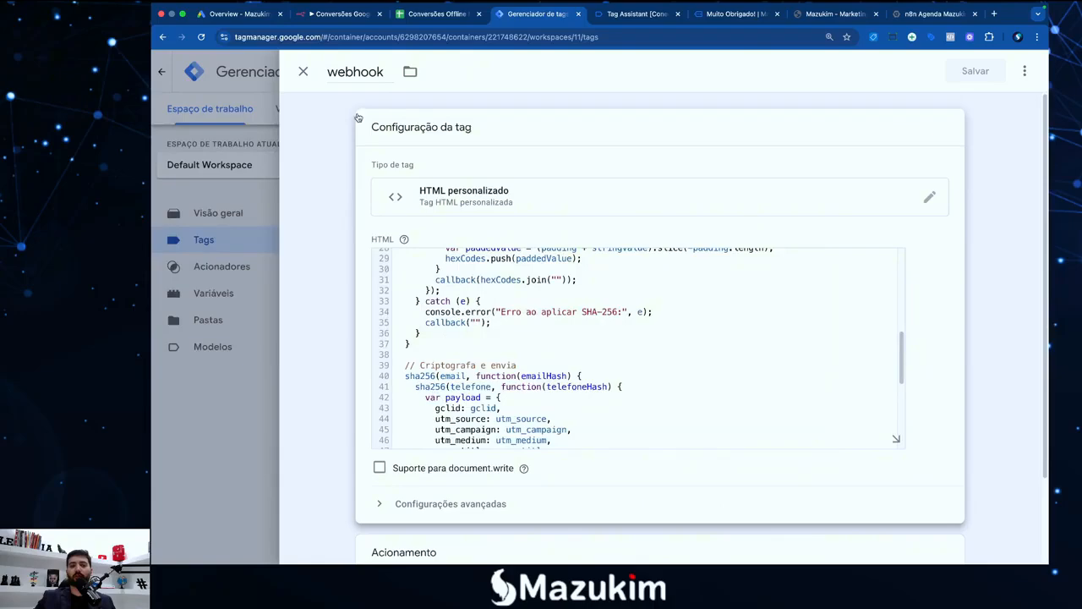
left_click(303, 72)
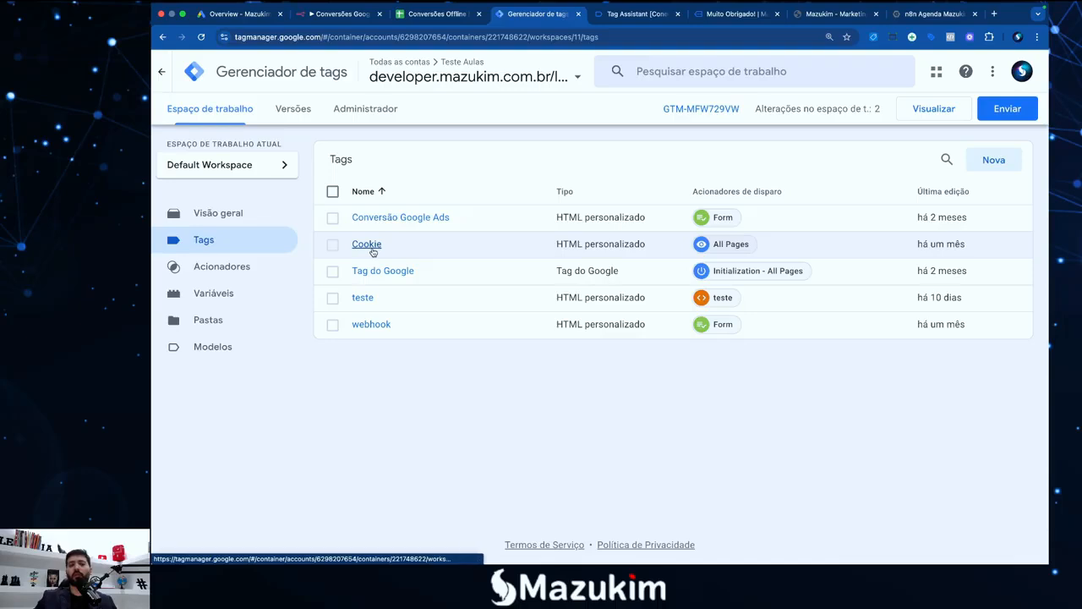
left_click(372, 325)
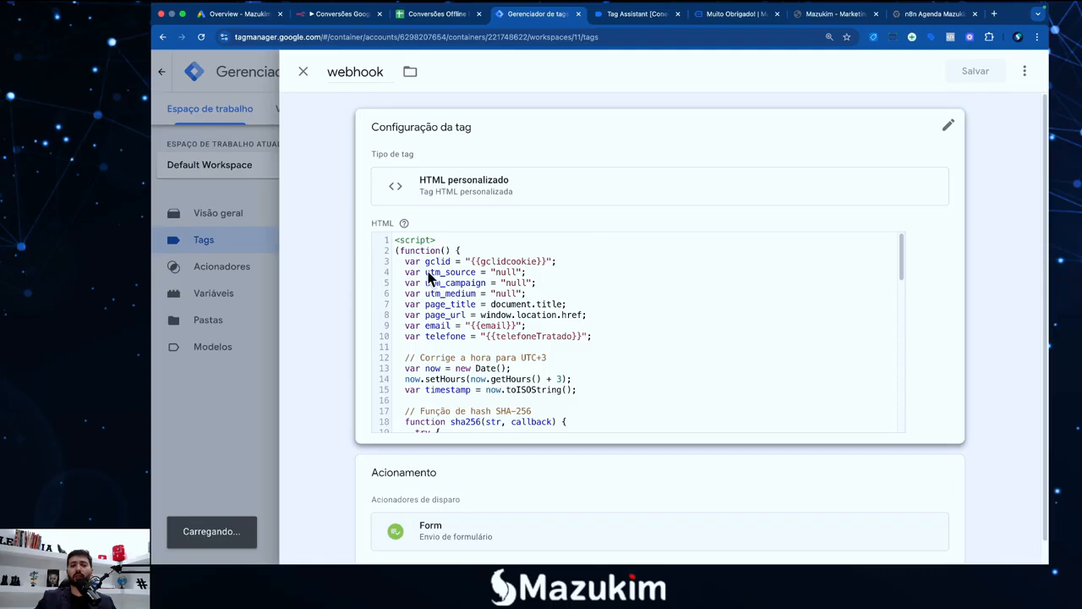
left_click(567, 222)
scroll(546, 355, "down", 5)
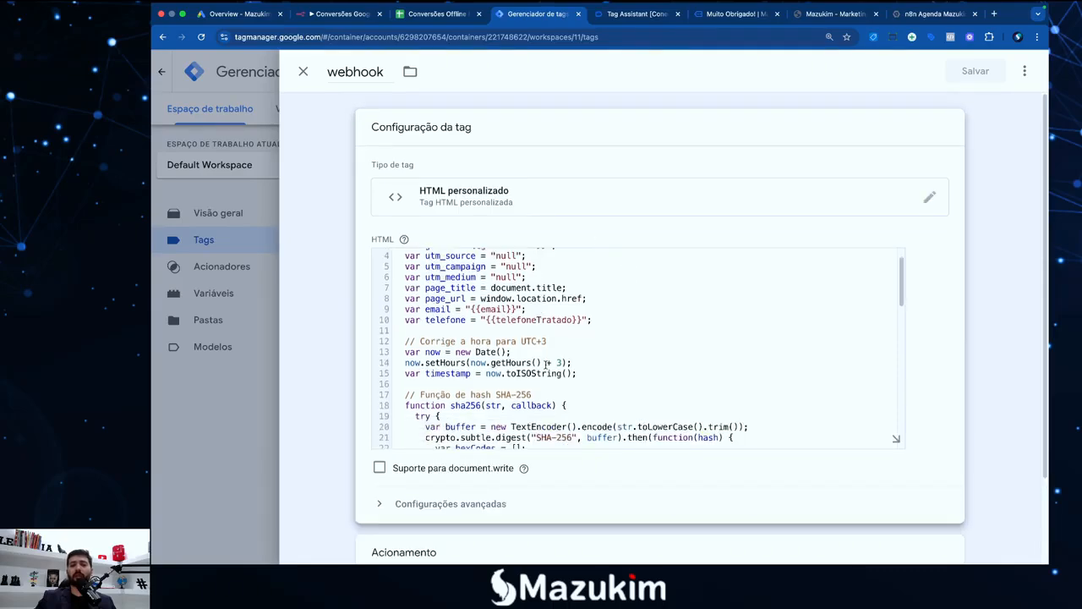
scroll(545, 380, "down", 5)
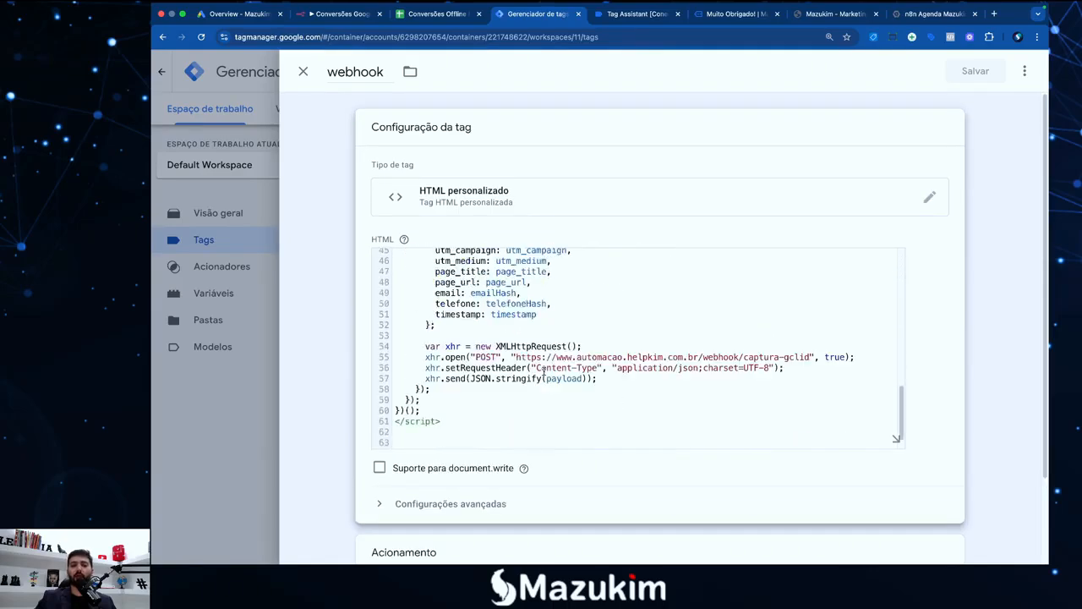
left_click(713, 16)
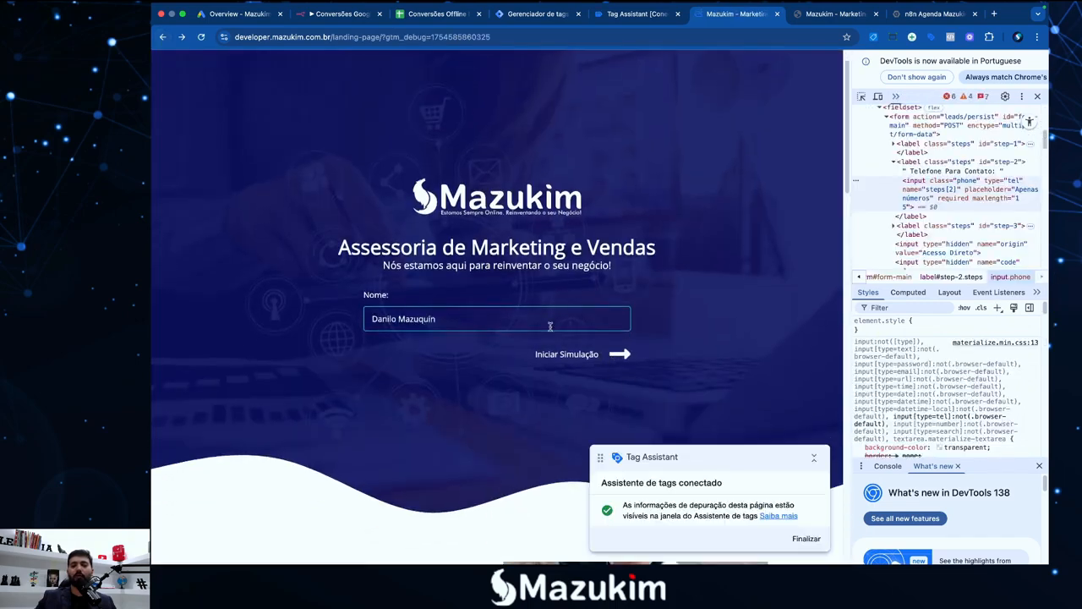
Submit a test lead through the landing-page form's phone, e-mail and summary steps
left_click(620, 353)
left_click(621, 320)
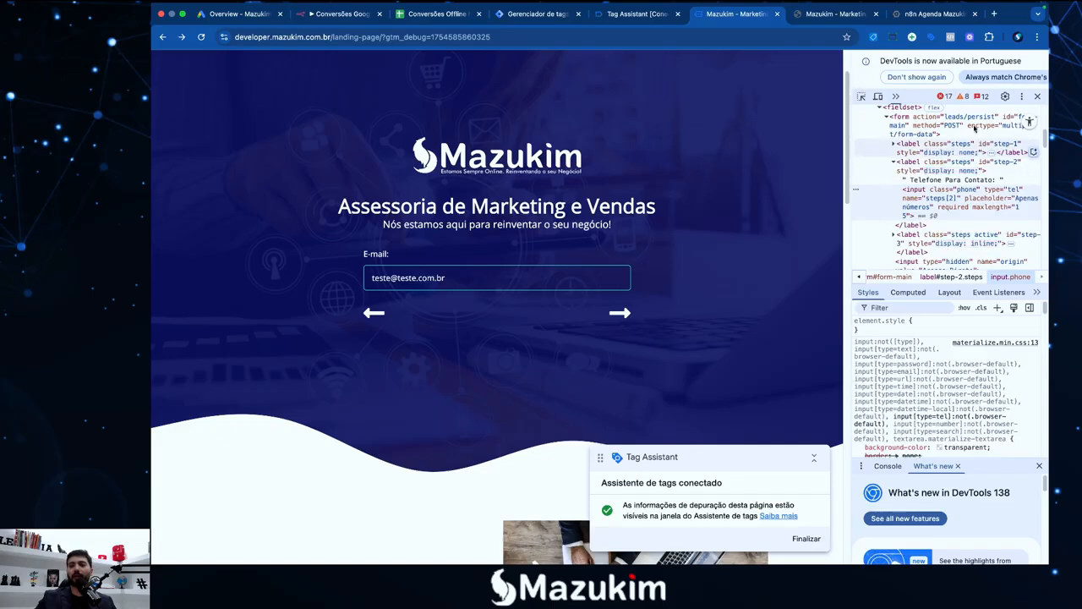
left_click(1038, 97)
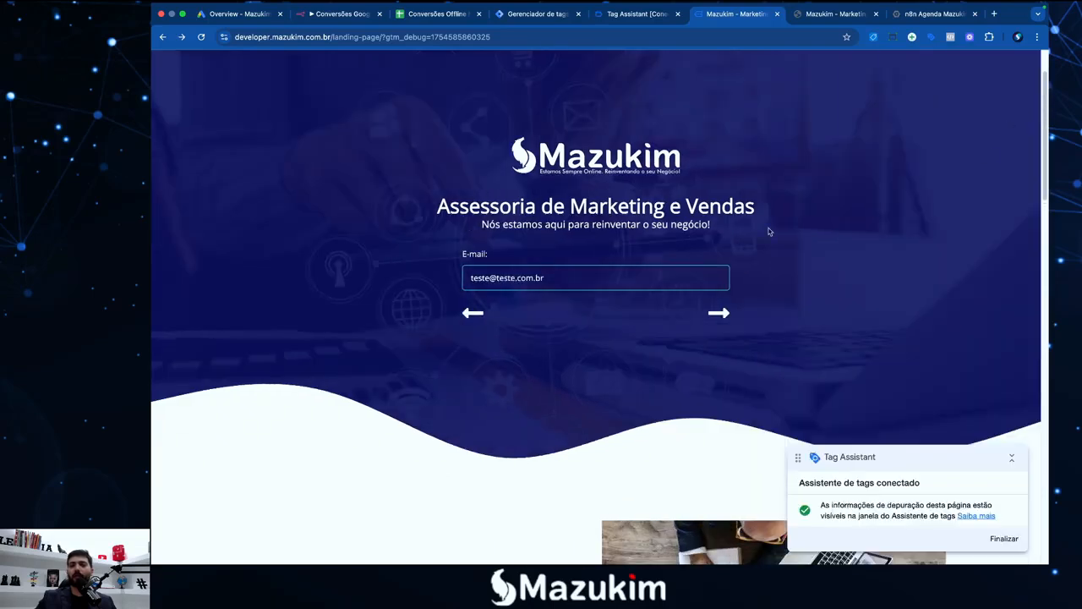
left_click(718, 314)
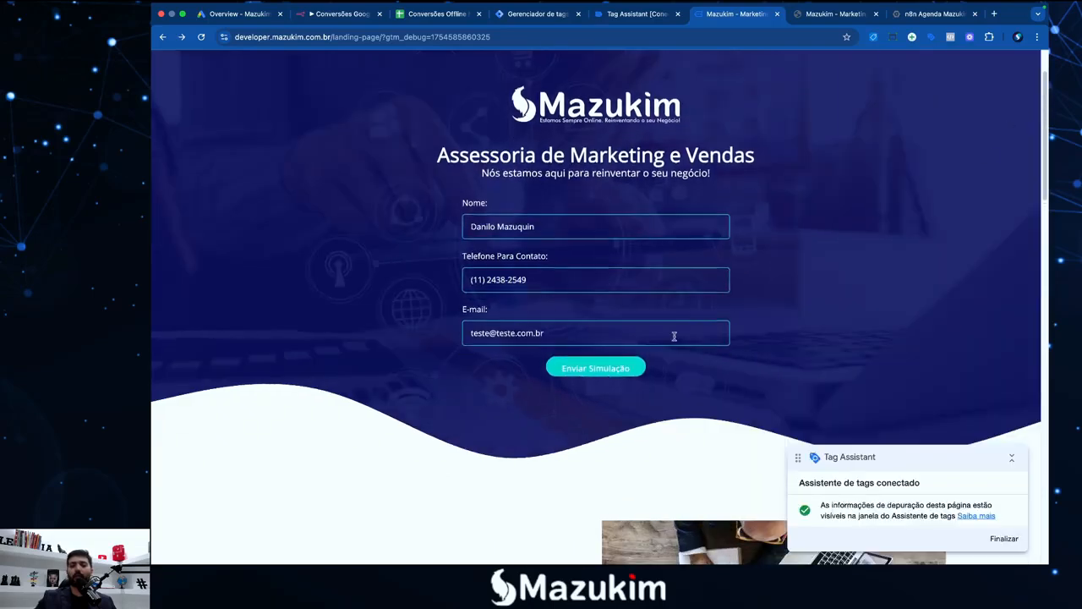
left_click(599, 370)
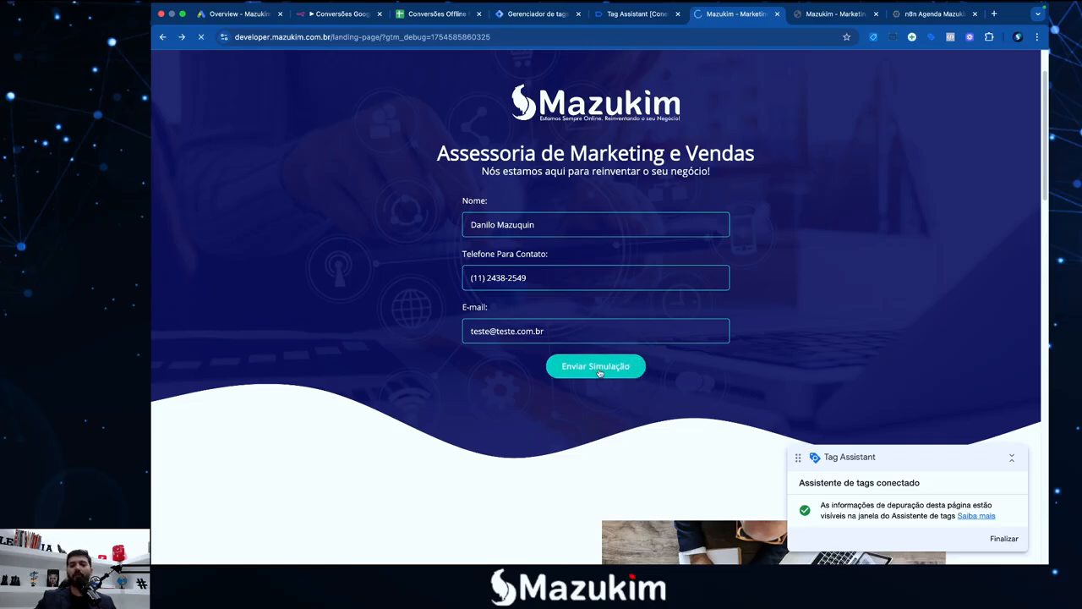
left_click(550, 15)
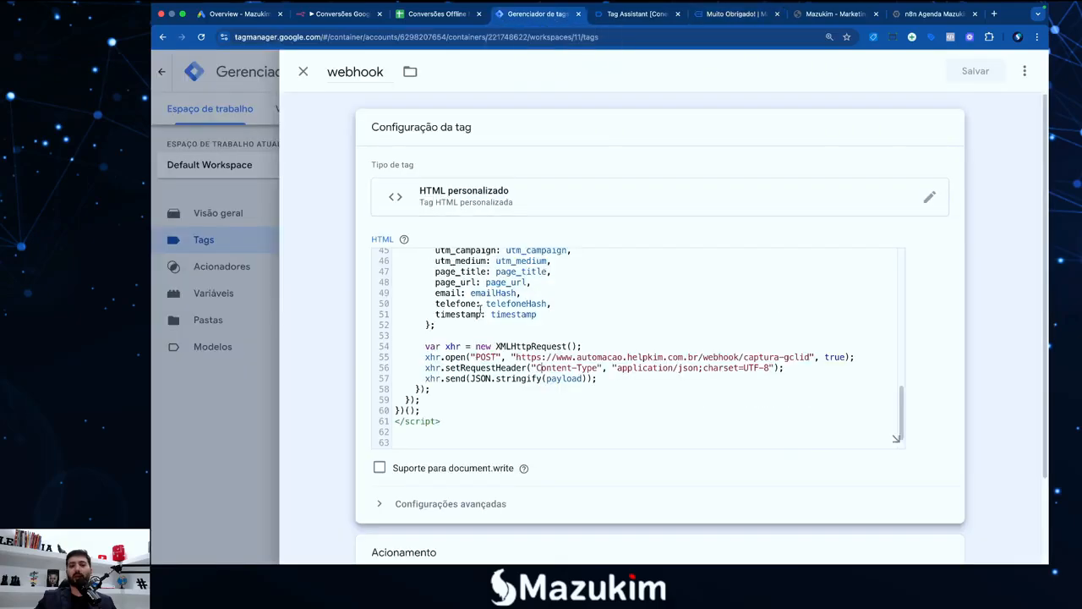
Check the Form trigger under Acionamento and close the webhook tag
scroll(479, 308, "down", 5)
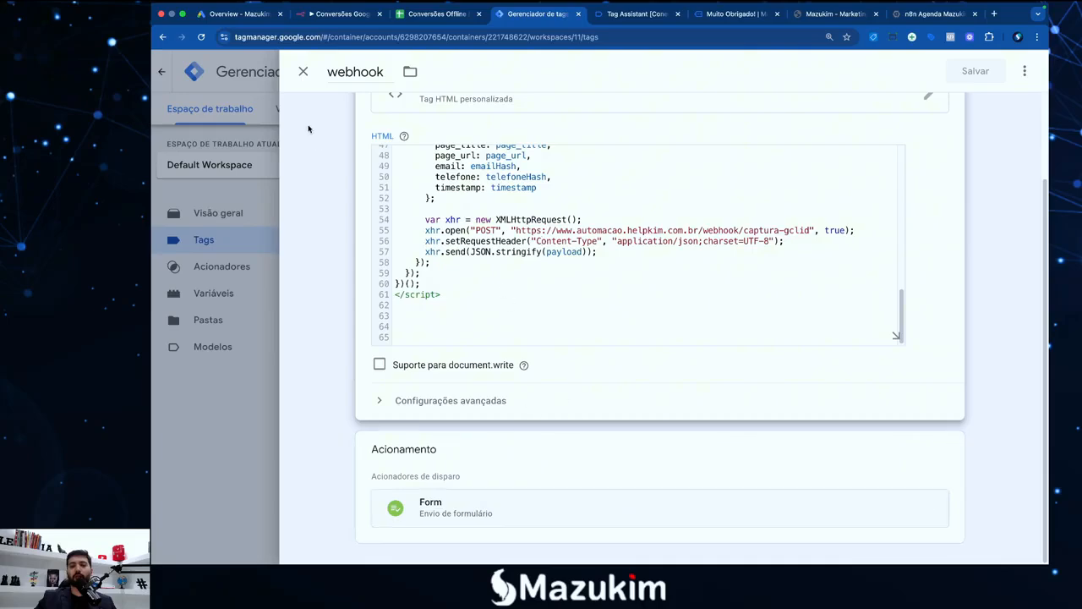
left_click(303, 71)
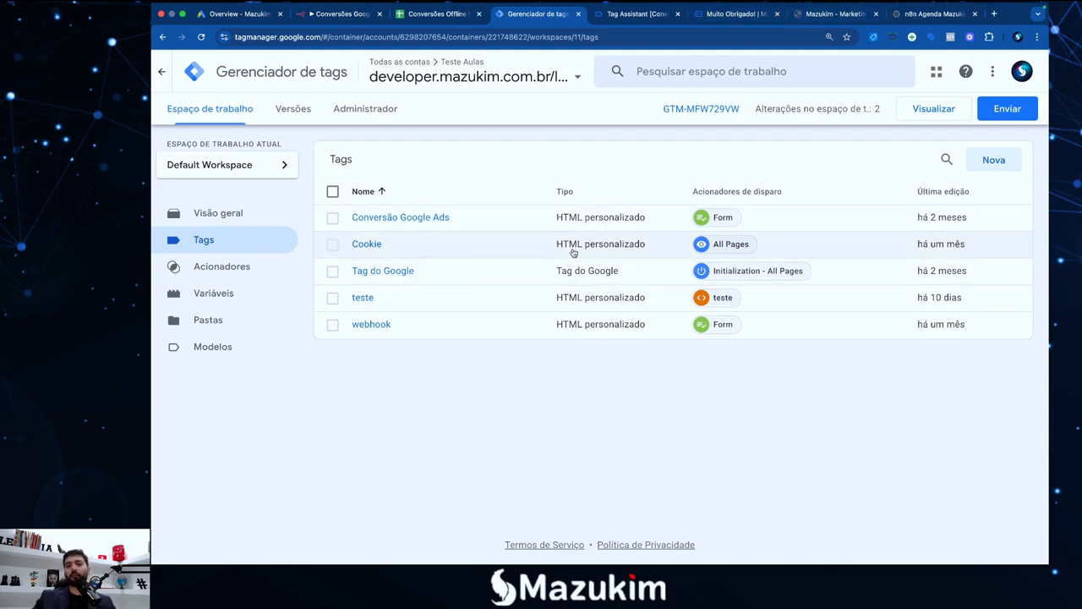
In the notes, type 'Ok' after step 5 and delete its '(ou outro)' remark
mouse_move(152, 6)
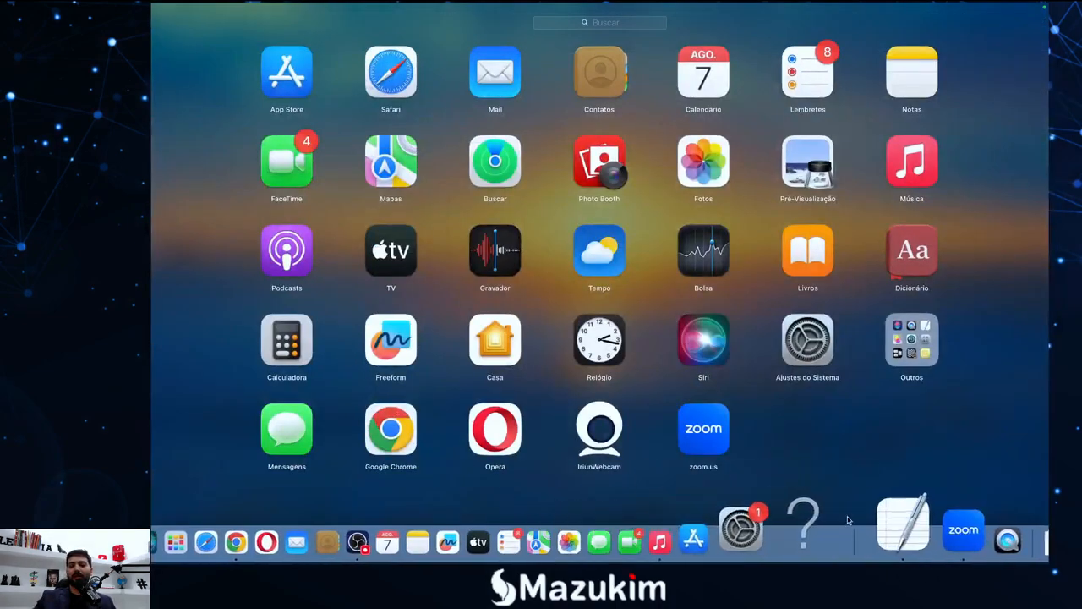
left_click(872, 536)
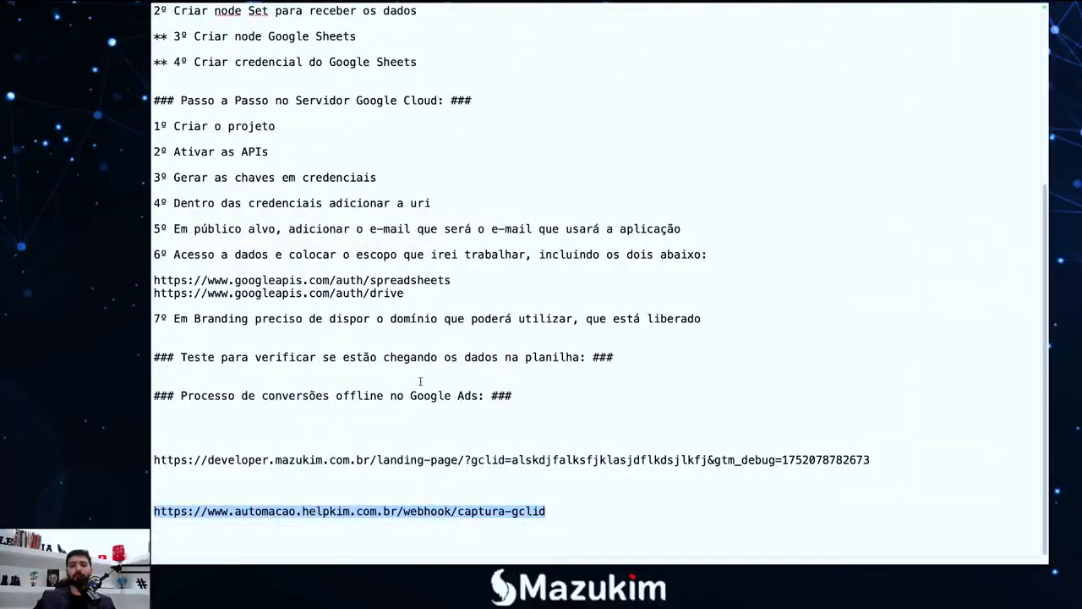
scroll(420, 381, "up", 5)
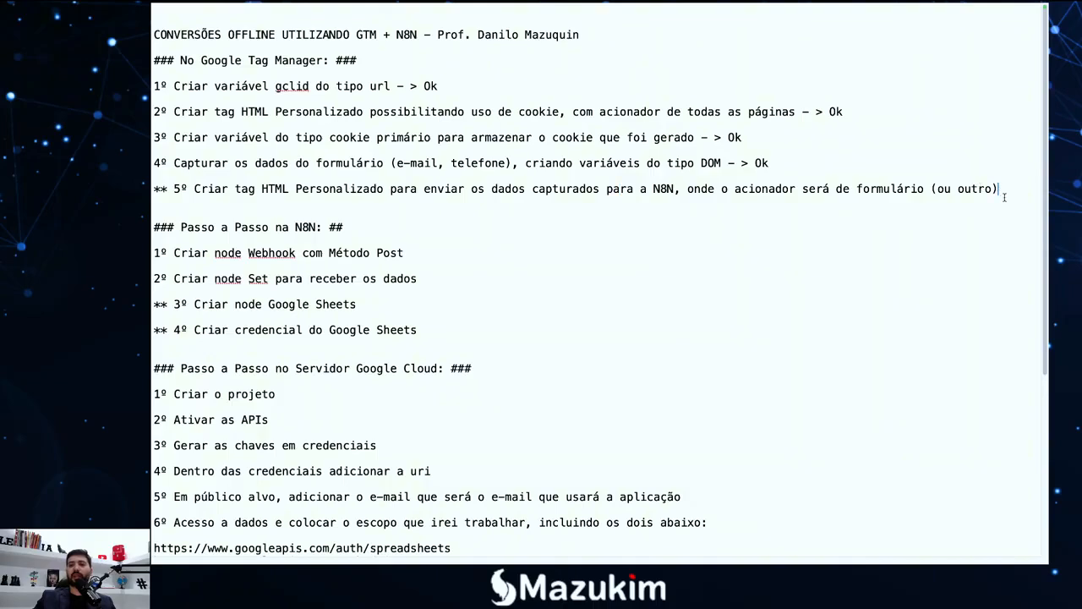
type("Ok")
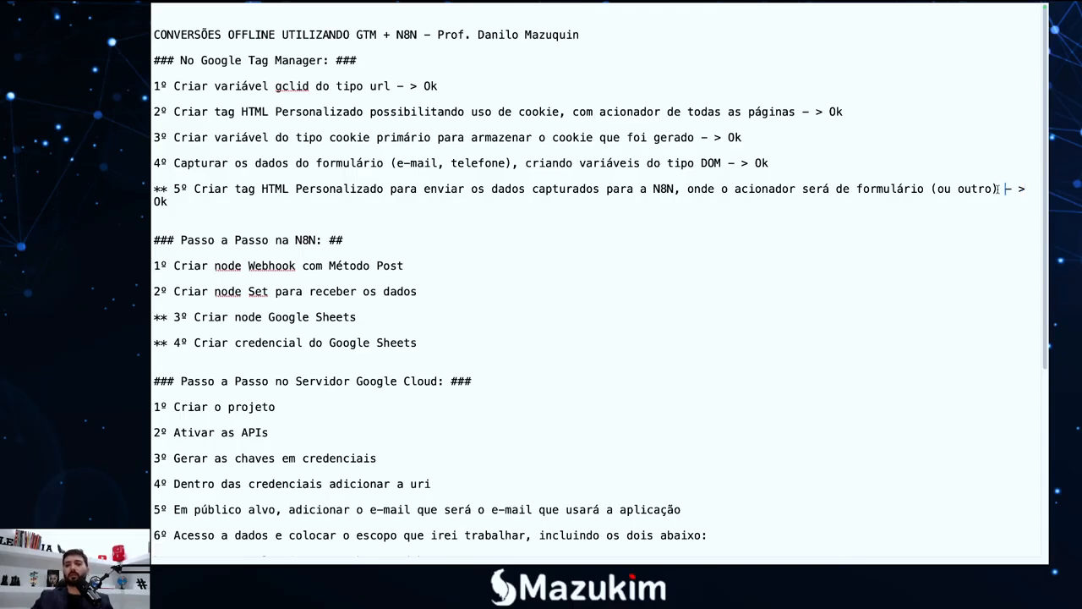
left_click_drag(999, 189, 925, 191)
key("BackSpace")
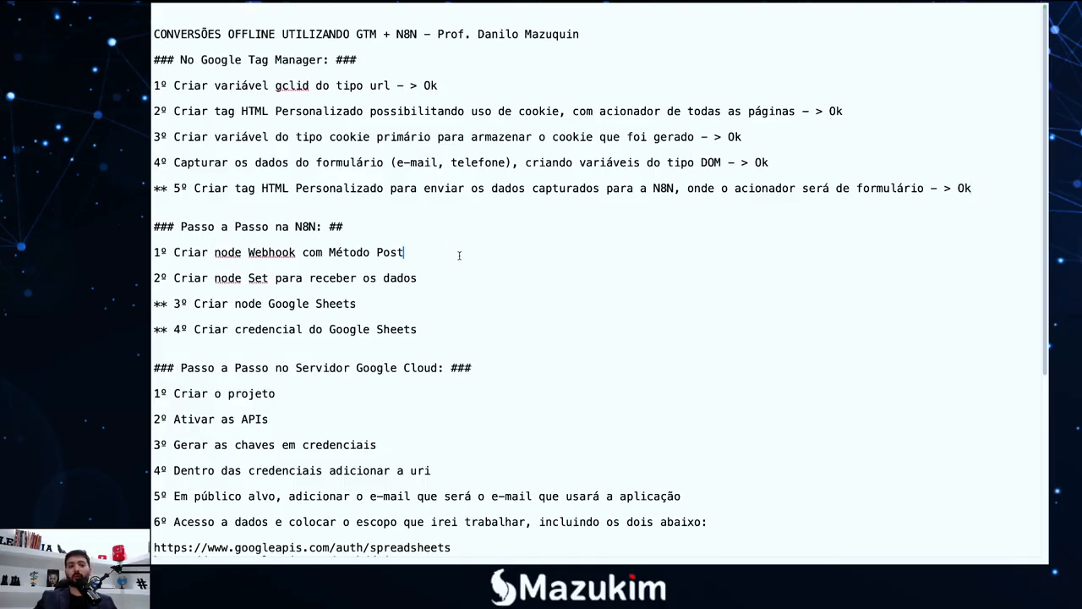
scroll(460, 256, "down", 2)
key("F4")
left_click(314, 542)
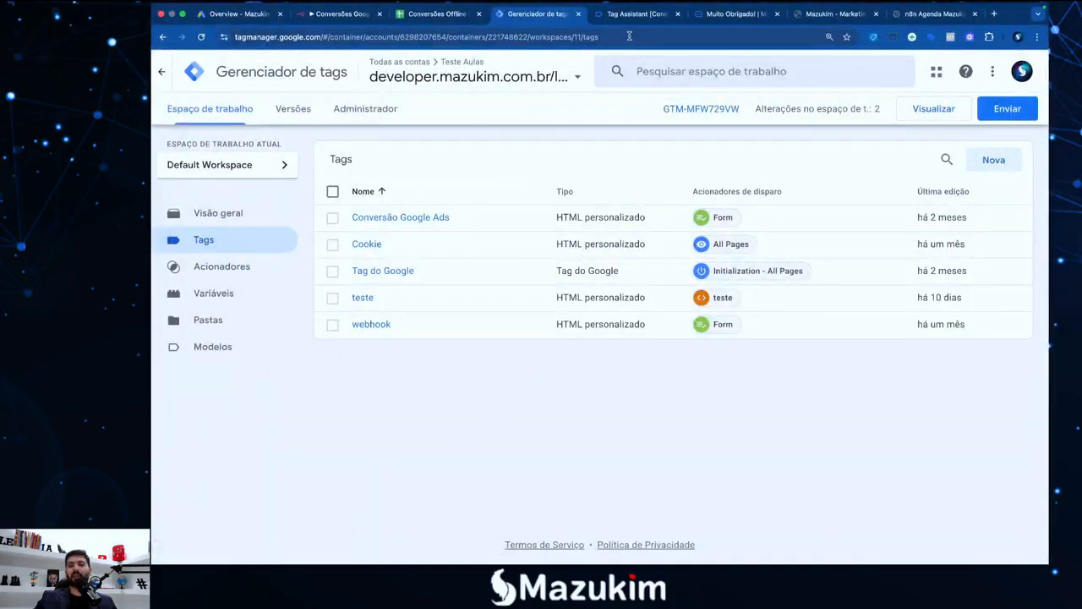
Return to the n8n workflow, close the Webhook node panel and show its executions
left_click(713, 22)
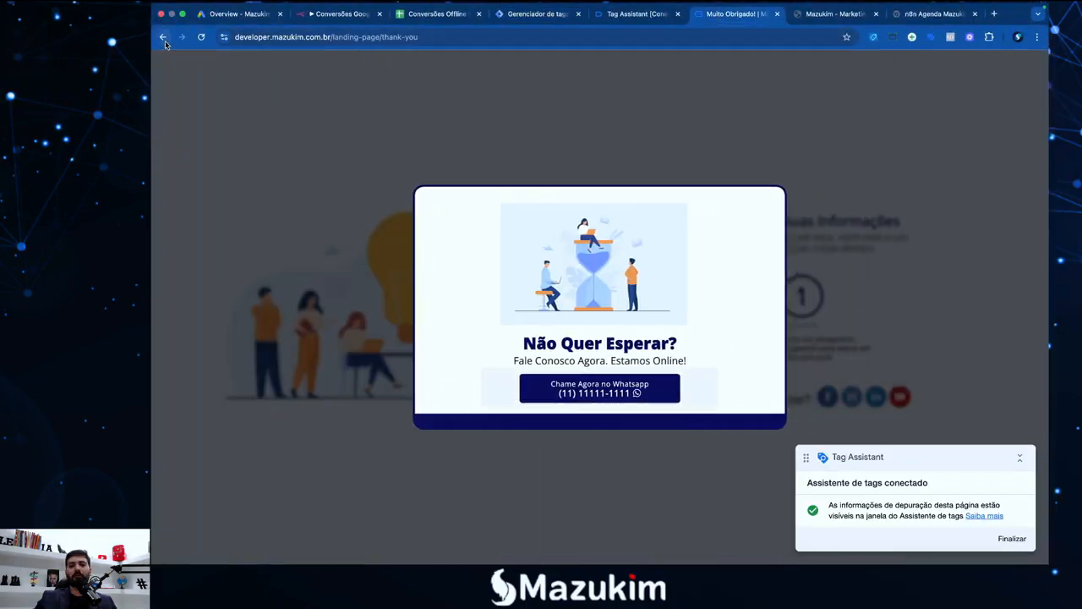
left_click(163, 40)
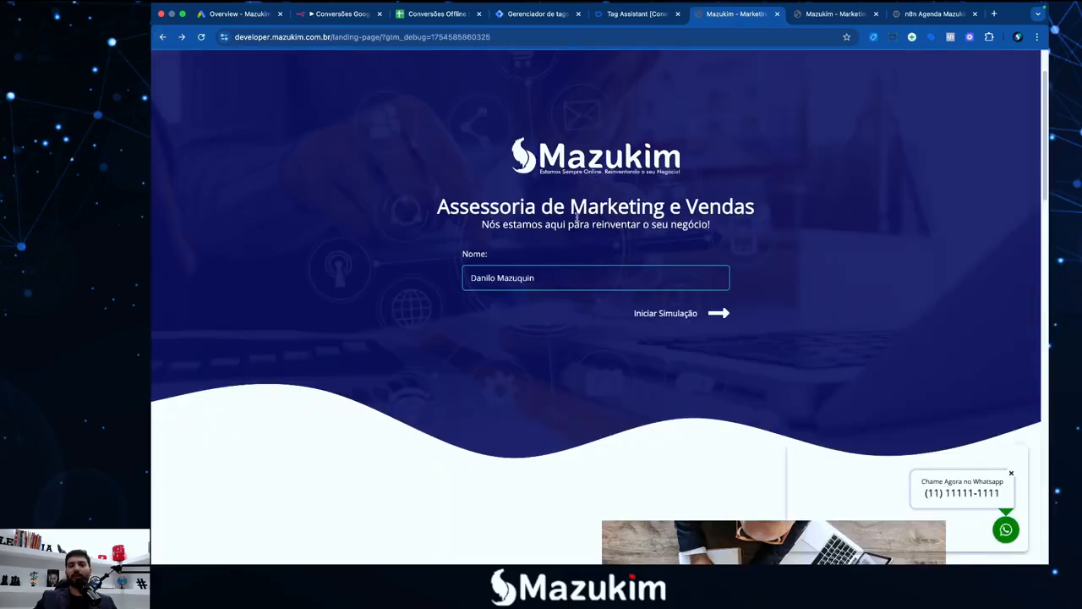
left_click(349, 15)
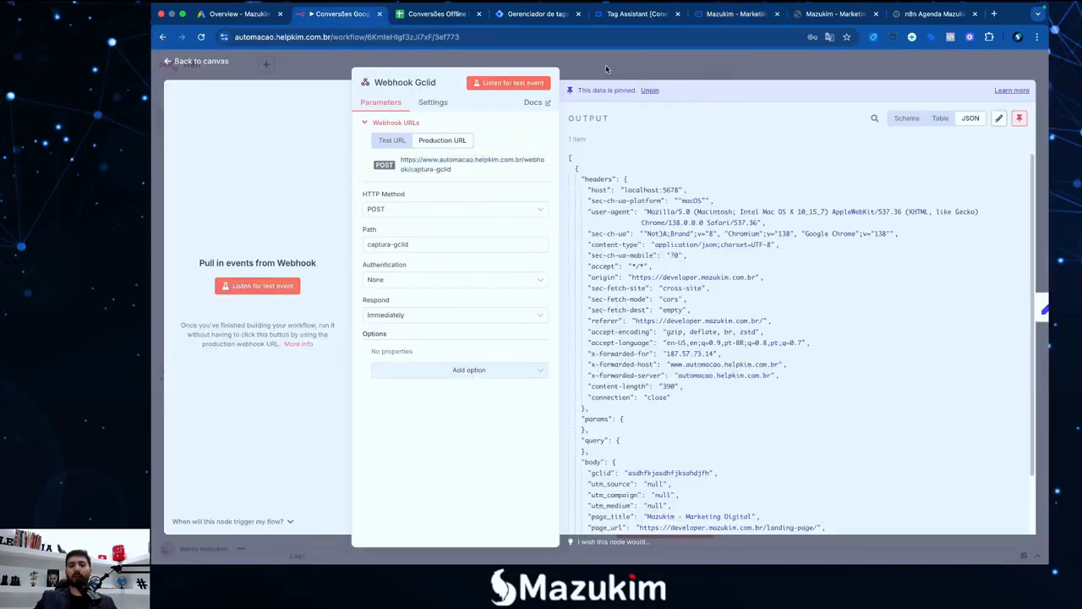
key("Escape")
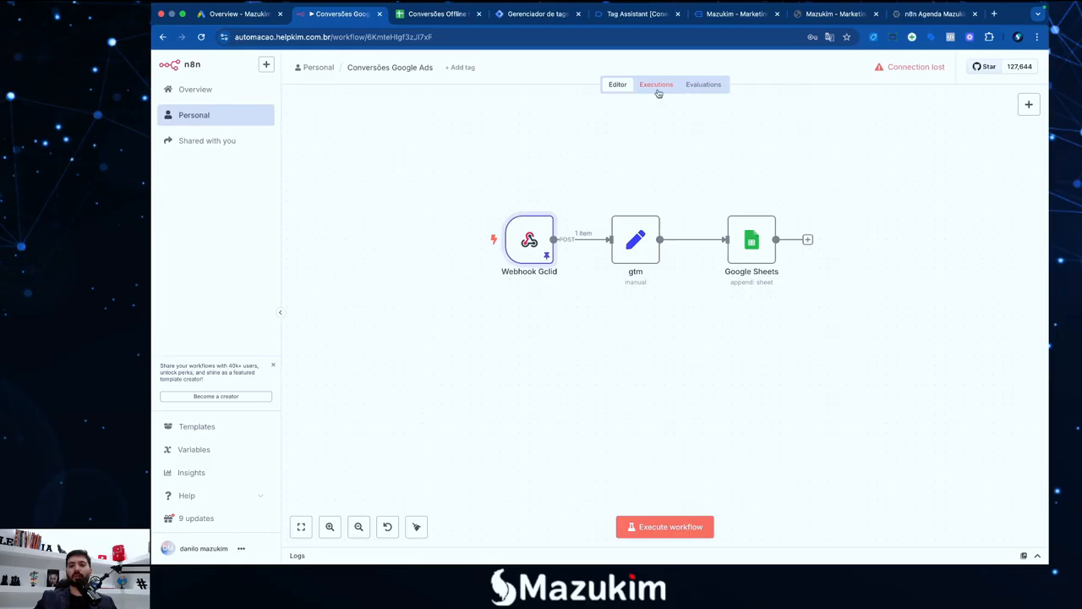
left_click(657, 86)
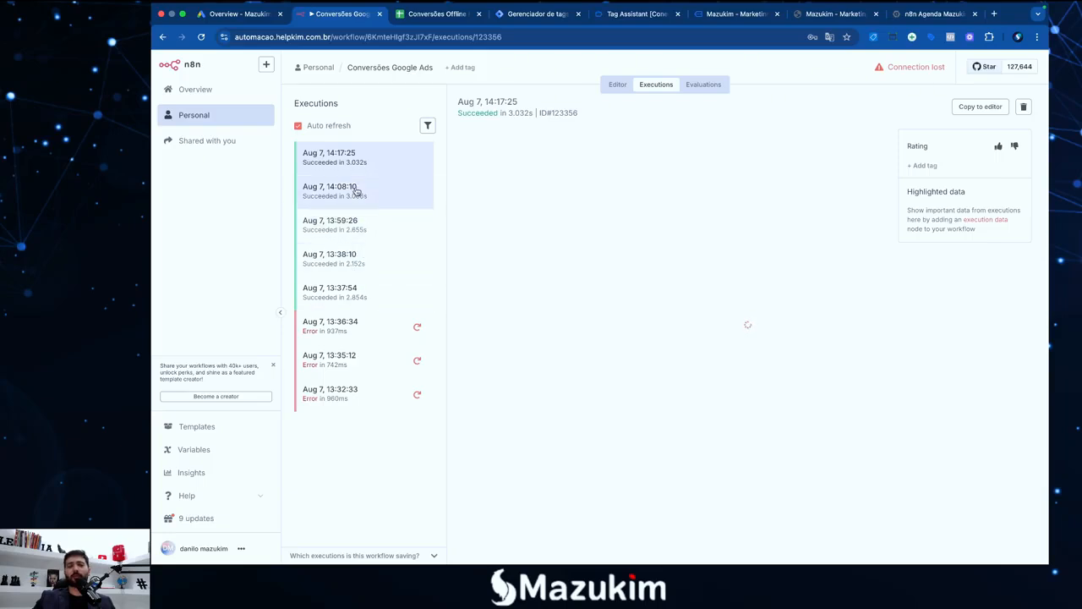
Review the successful runs at 13:38:10, 13:59:26, 14:17:25 and 13:37:54
left_click(352, 255)
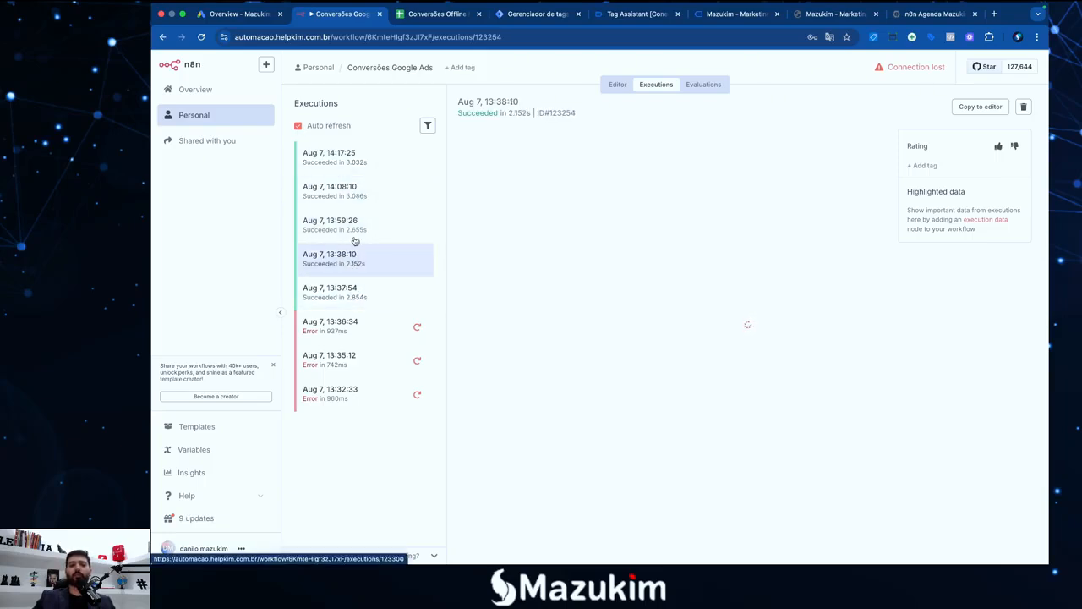
left_click(353, 224)
left_click(353, 159)
left_click(350, 228)
left_click(352, 292)
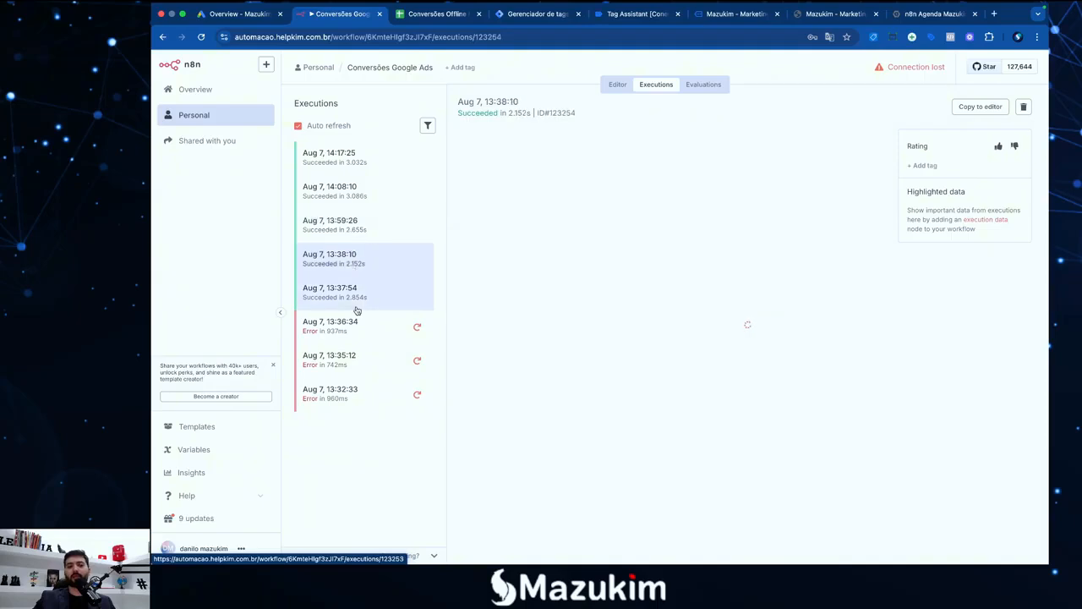
Compare the failed runs at 13:36:34, 13:35:12 and 13:32:33
left_click(346, 336)
left_click(351, 356)
left_click(346, 391)
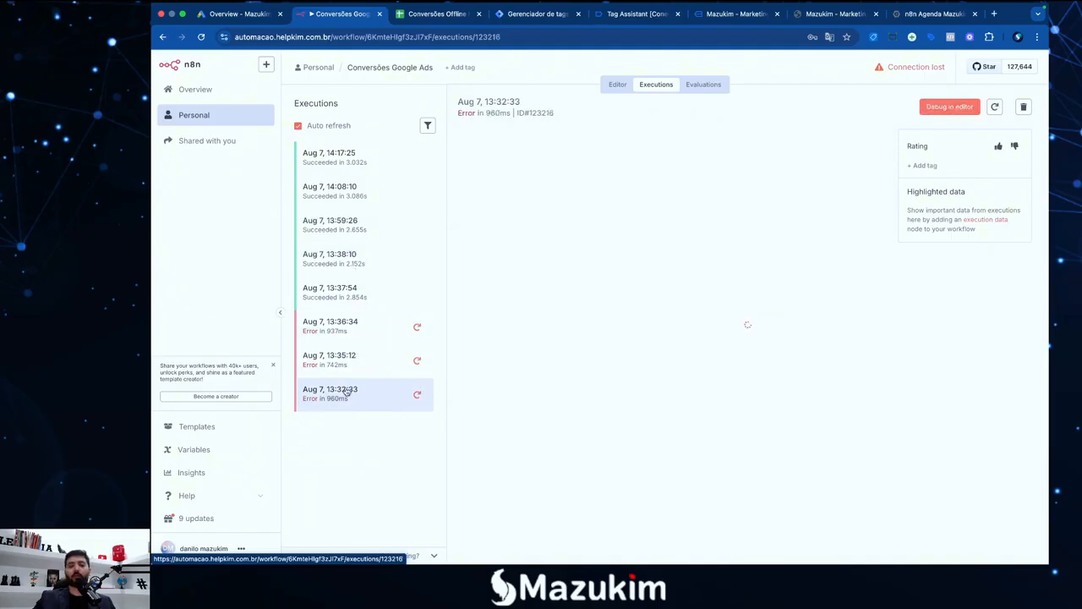
left_click(350, 326)
left_click(344, 289)
left_click(350, 359)
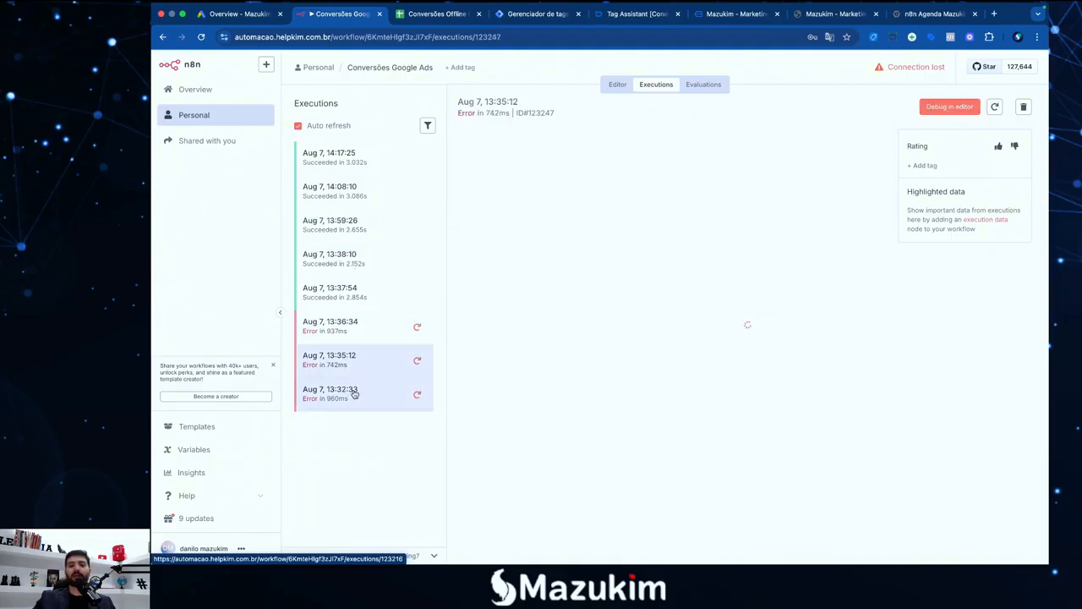
left_click(354, 391)
left_click(347, 333)
left_click(351, 357)
left_click(353, 394)
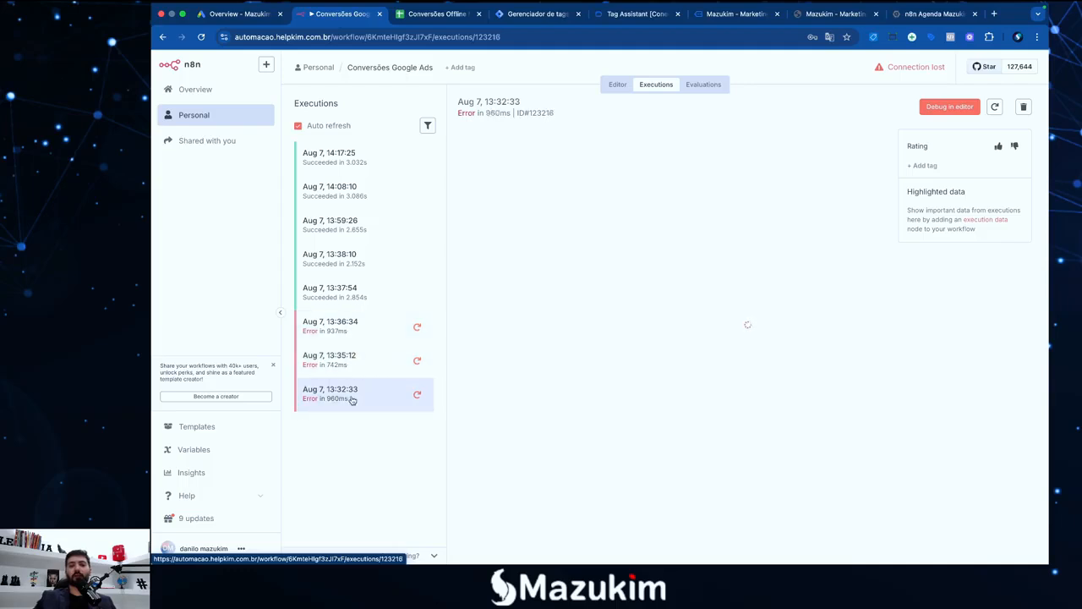
left_click(348, 325)
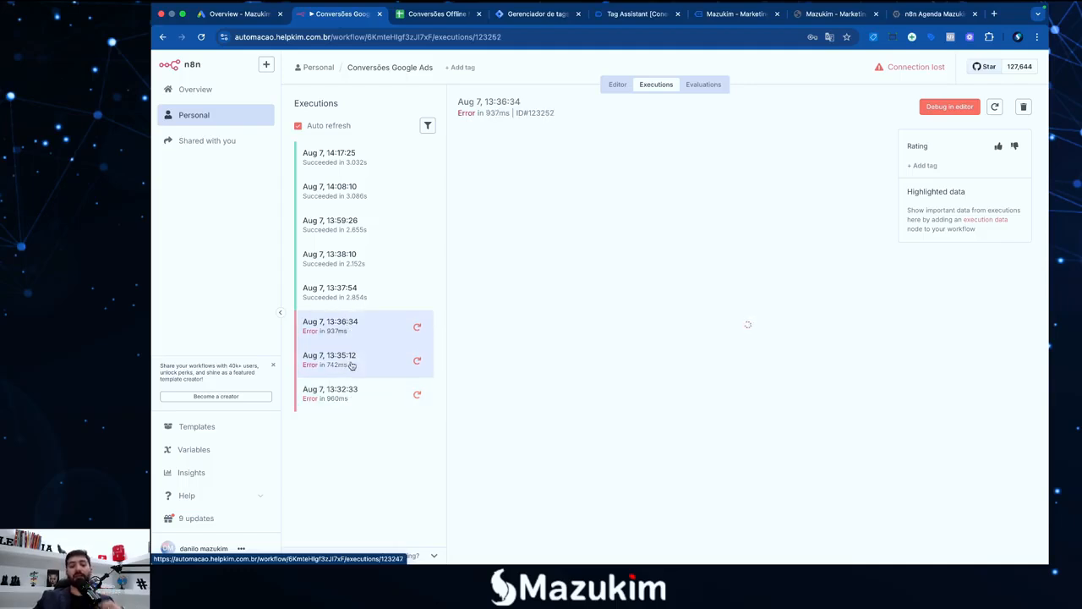
left_click(354, 357)
left_click(355, 391)
left_click(351, 335)
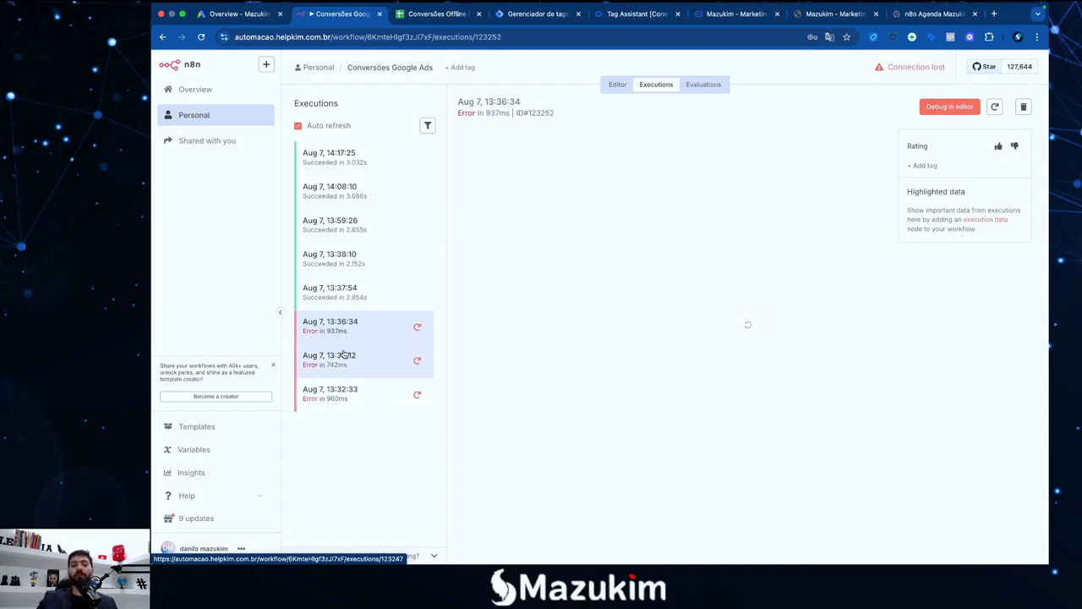
left_click(346, 360)
left_click(352, 331)
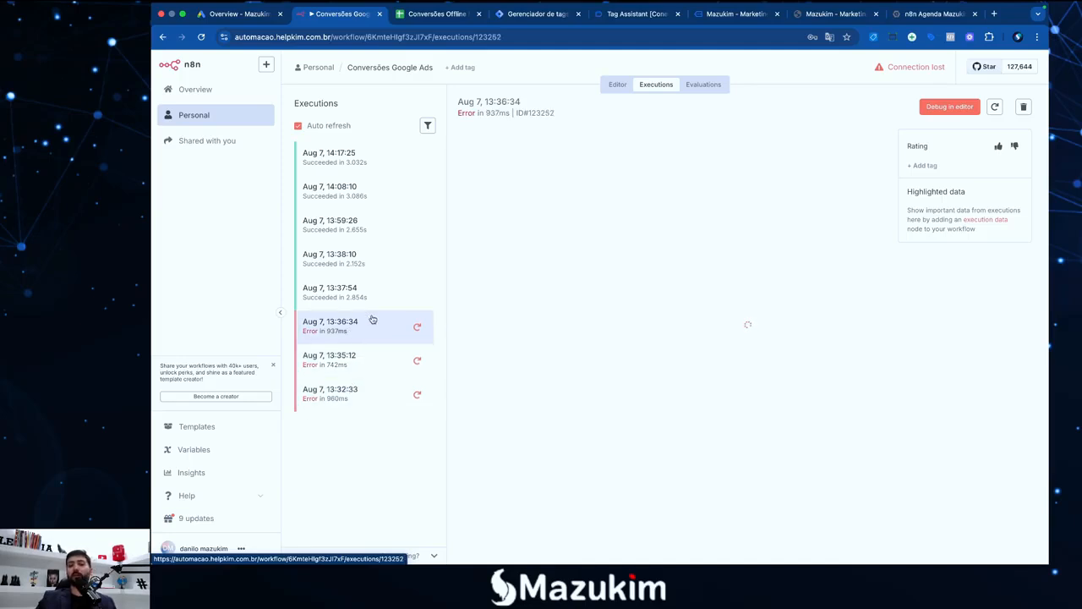
In Conversões Offline N8N, check the A2 timestamp and the hashed_email through gclid columns
left_click(437, 15)
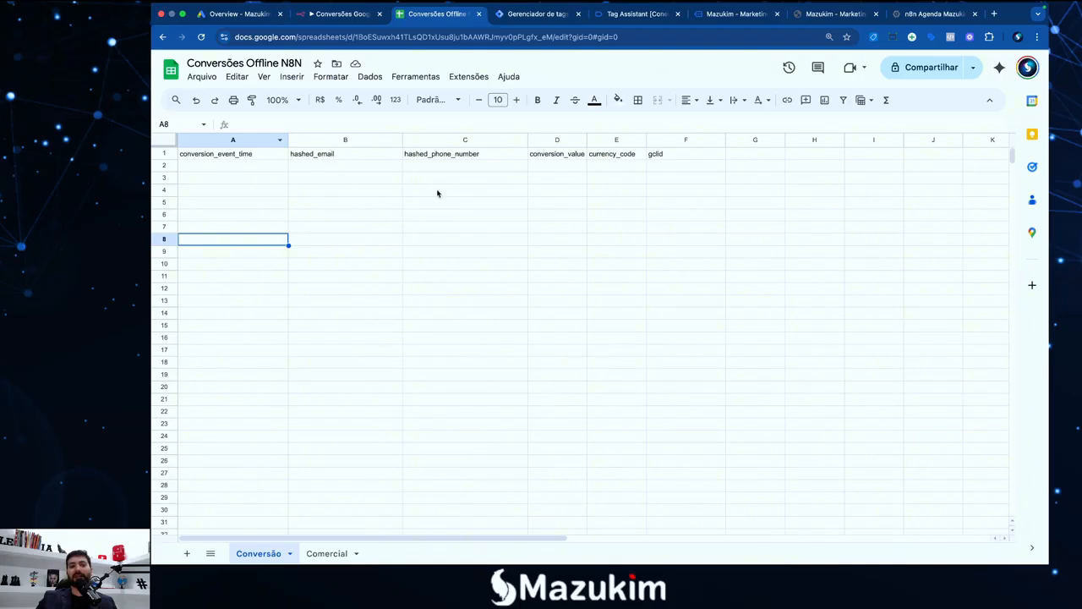
left_click(230, 166)
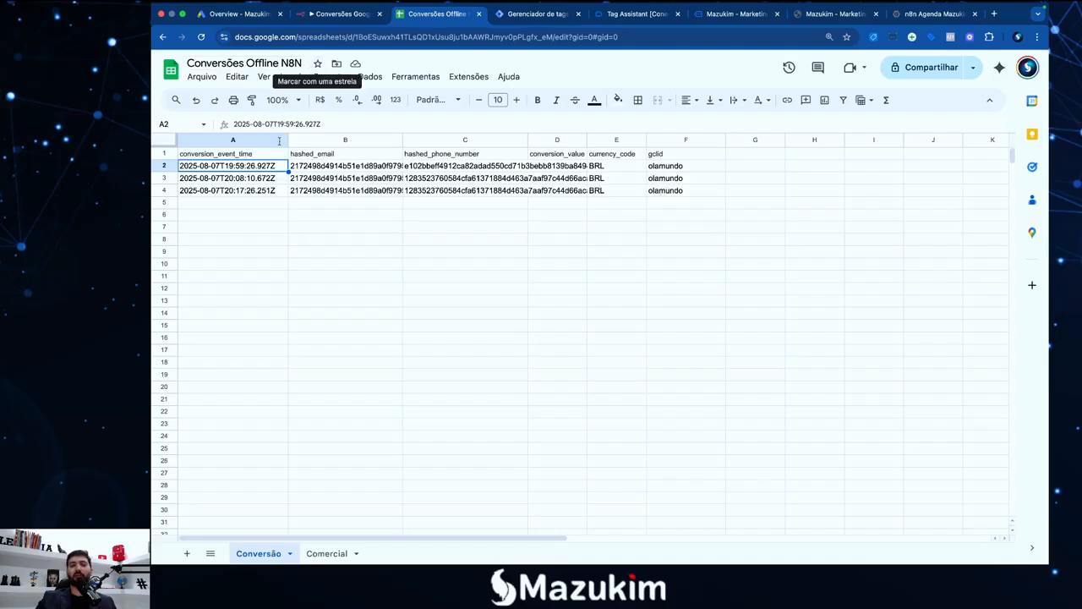
left_click(352, 226)
left_click(517, 231)
left_click(563, 231)
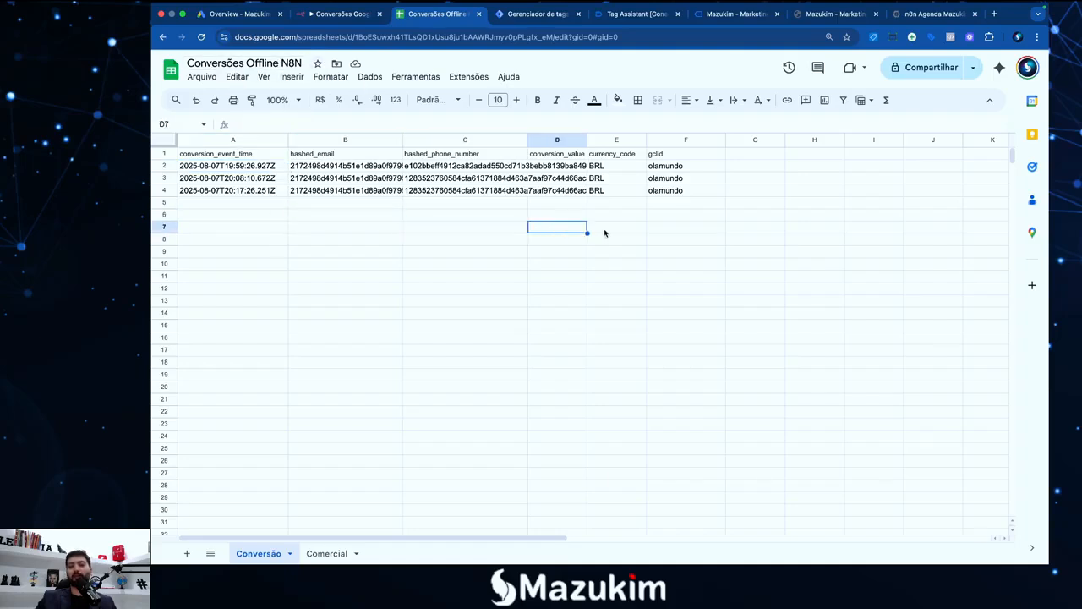
left_click(606, 231)
left_click(677, 231)
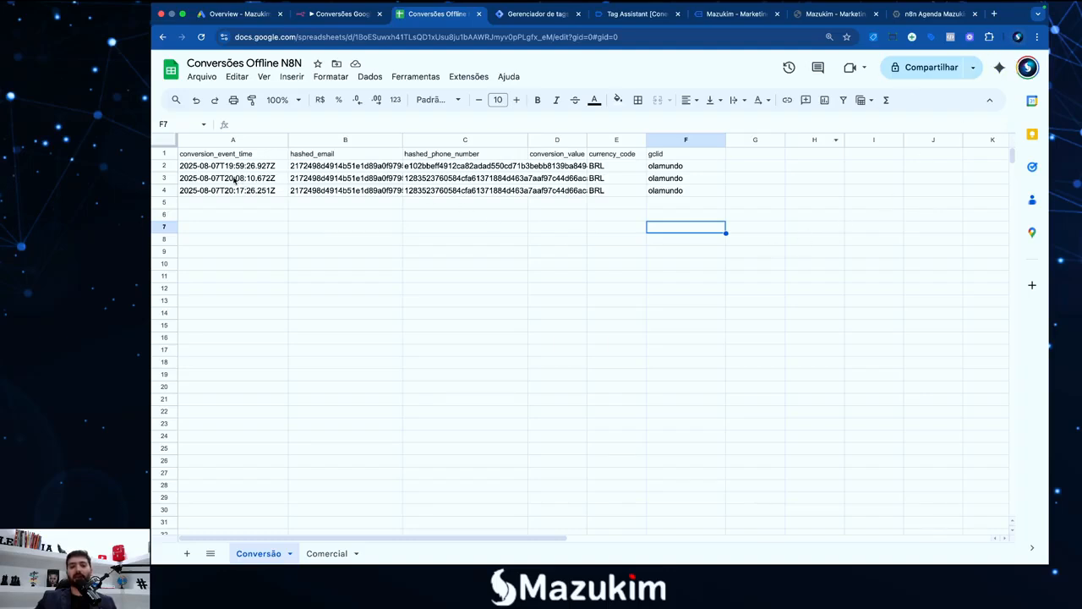
Select the three appended rows A2:F4, checking gclid olamundo and the A4 timestamp
left_click_drag(226, 167, 682, 191)
left_click(682, 191)
left_click(264, 205)
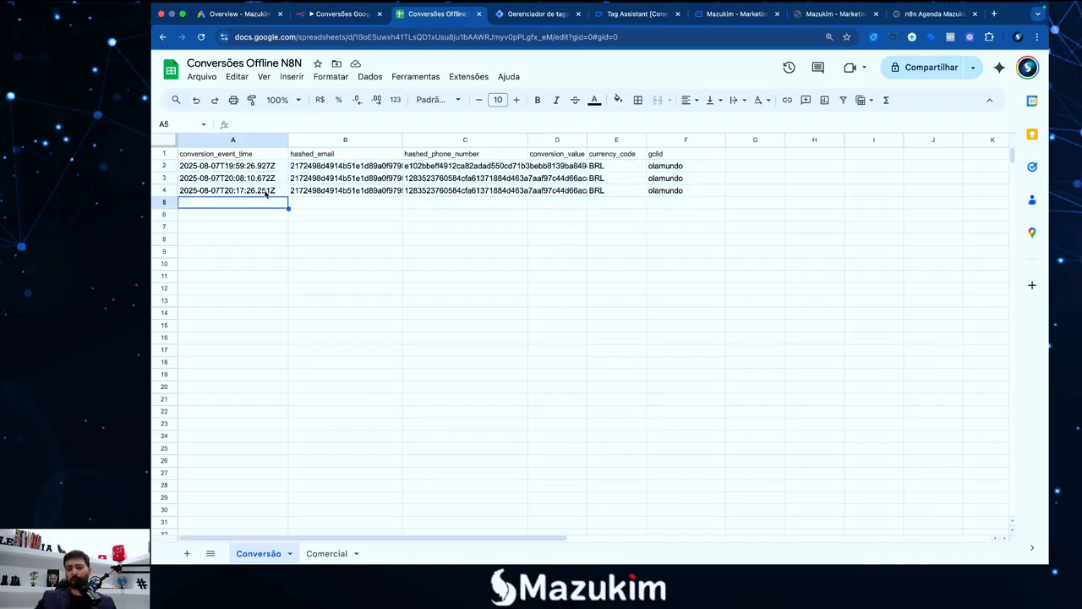
left_click(265, 193)
left_click(296, 215)
left_click(264, 206)
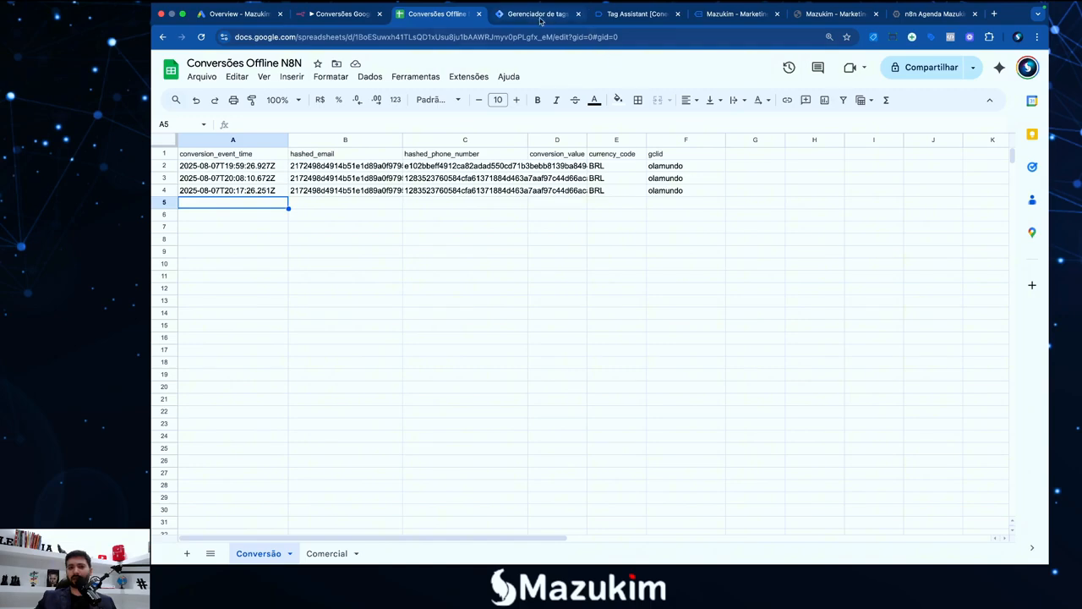
Enter the name Teste Aula and a contact phone number on the Mazukim form
left_click(720, 14)
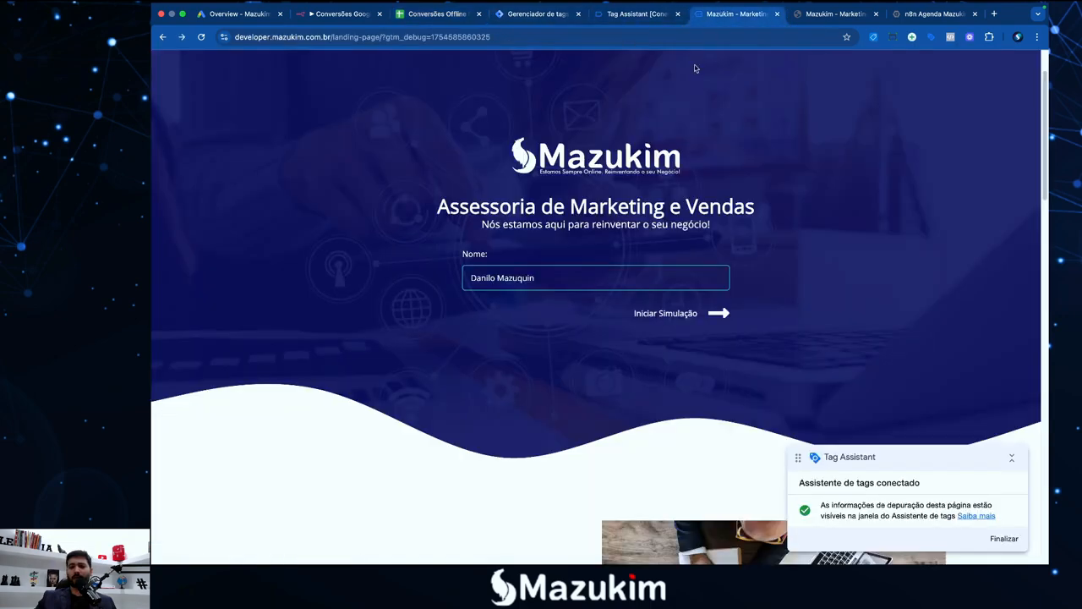
triple_click(583, 281)
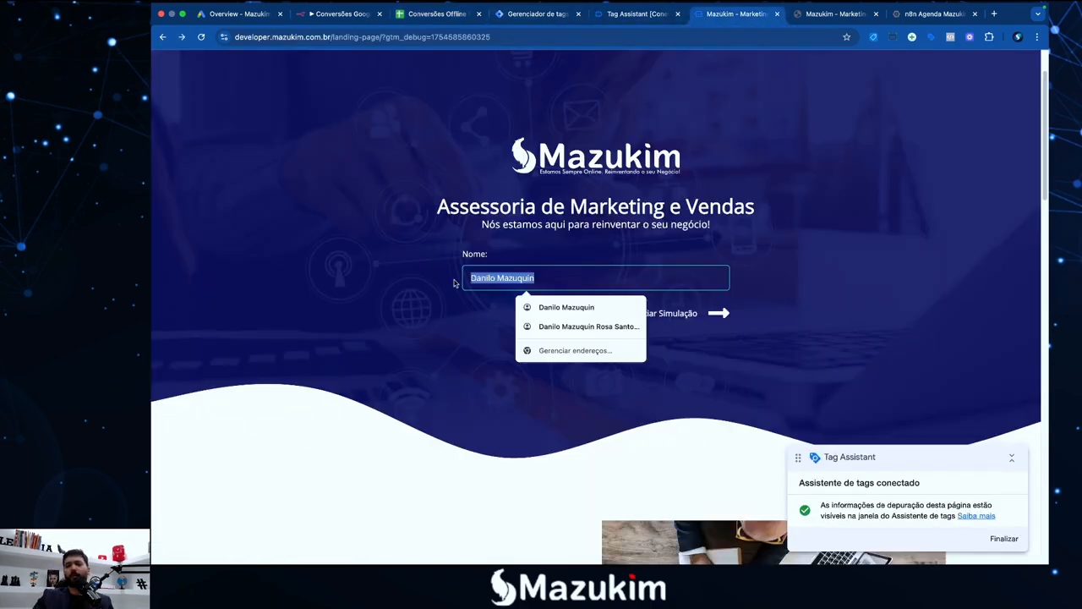
type("Teste Aula")
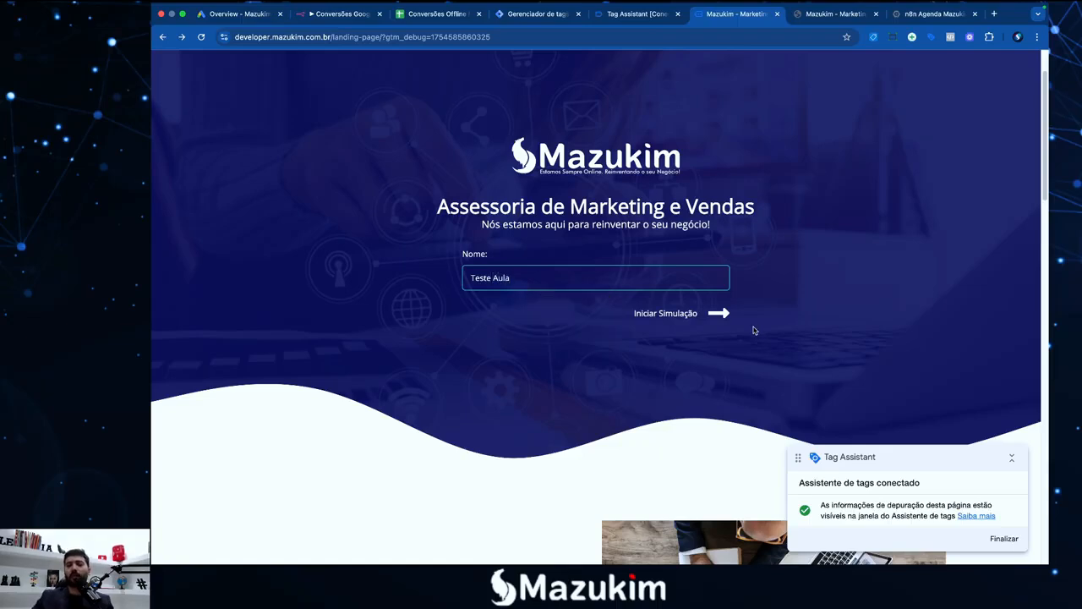
left_click(720, 317)
left_click_drag(547, 283, 463, 279)
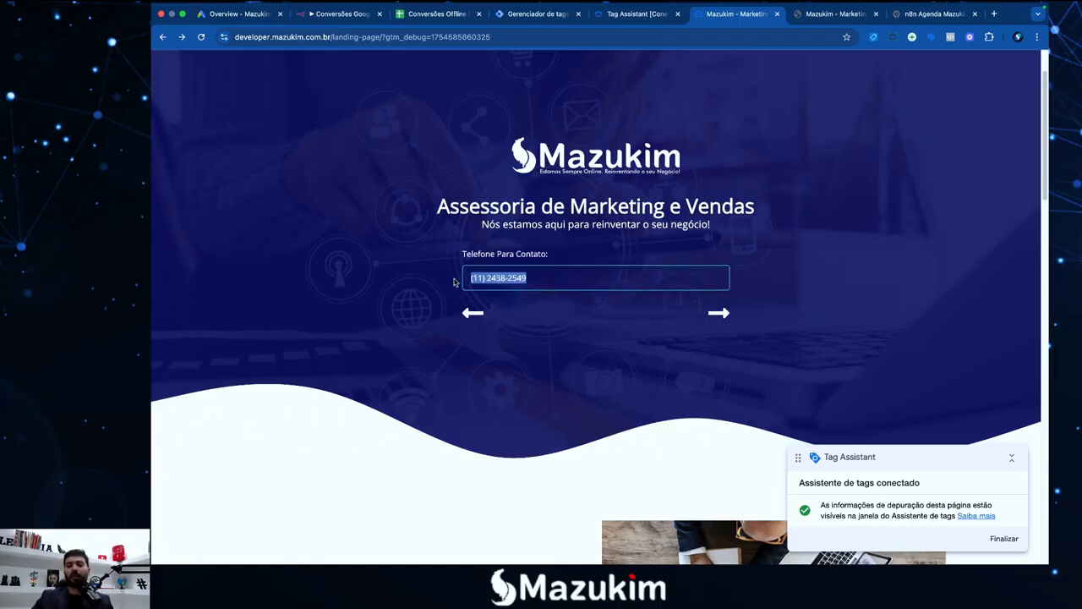
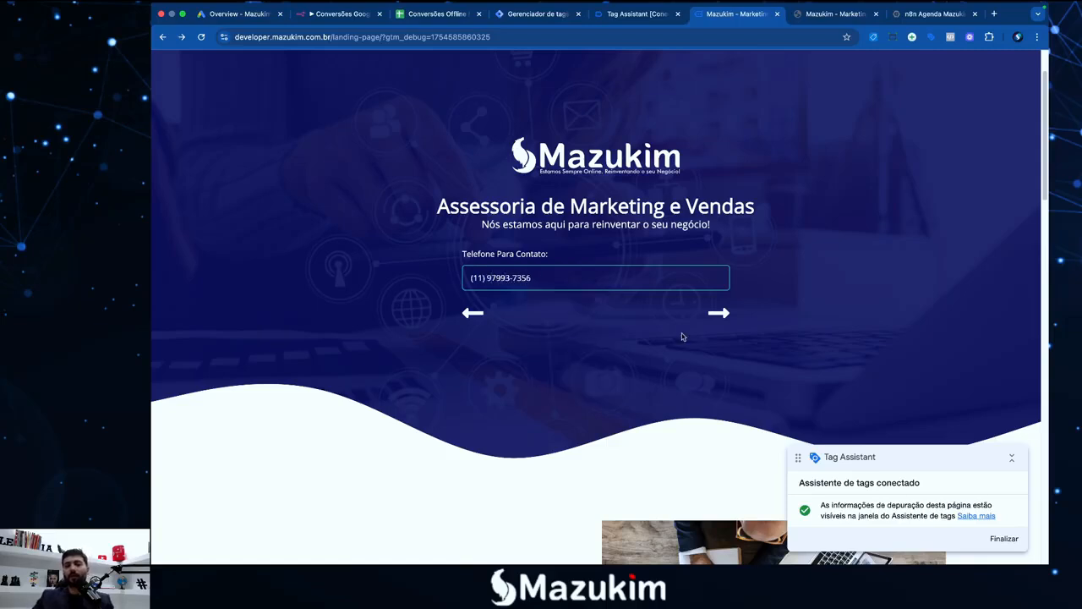
Fill the e-mail from the autofill suggestion and submit the simulation form
left_click(719, 313)
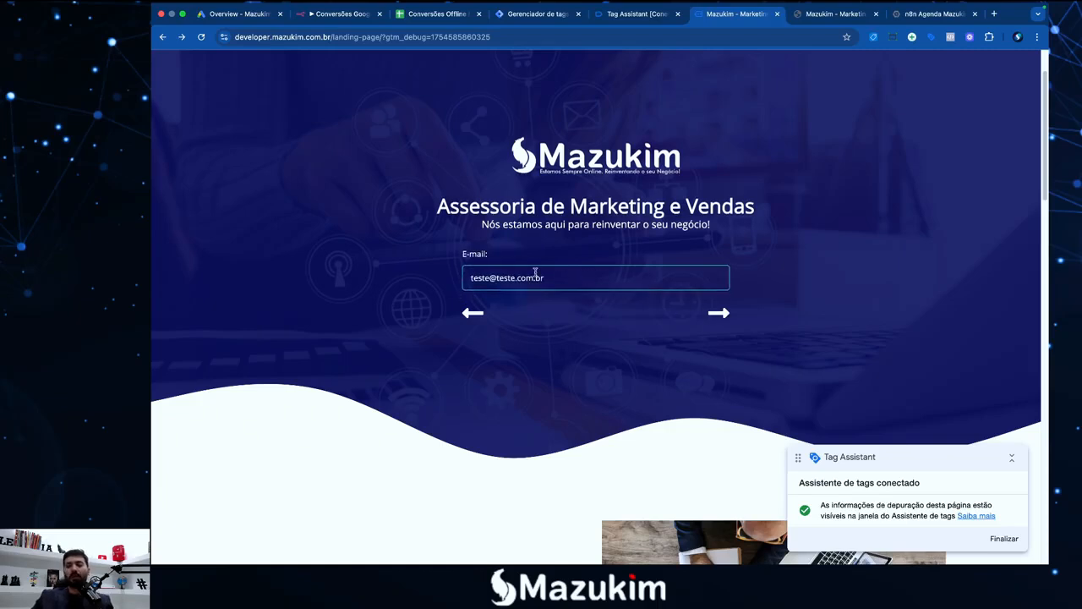
left_click_drag(572, 271, 442, 290)
type("dan")
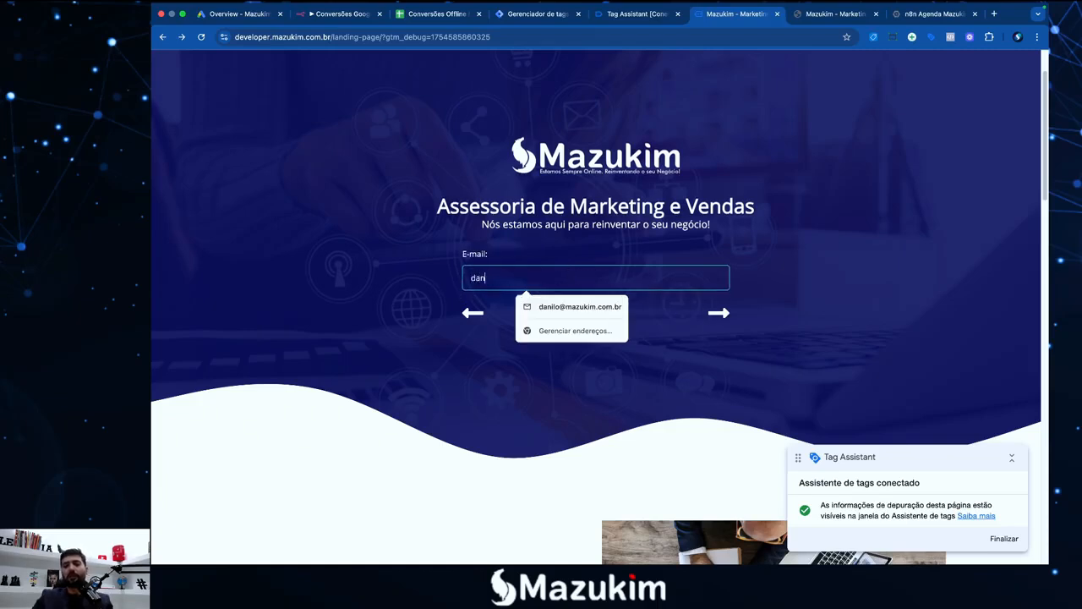
left_click(533, 307)
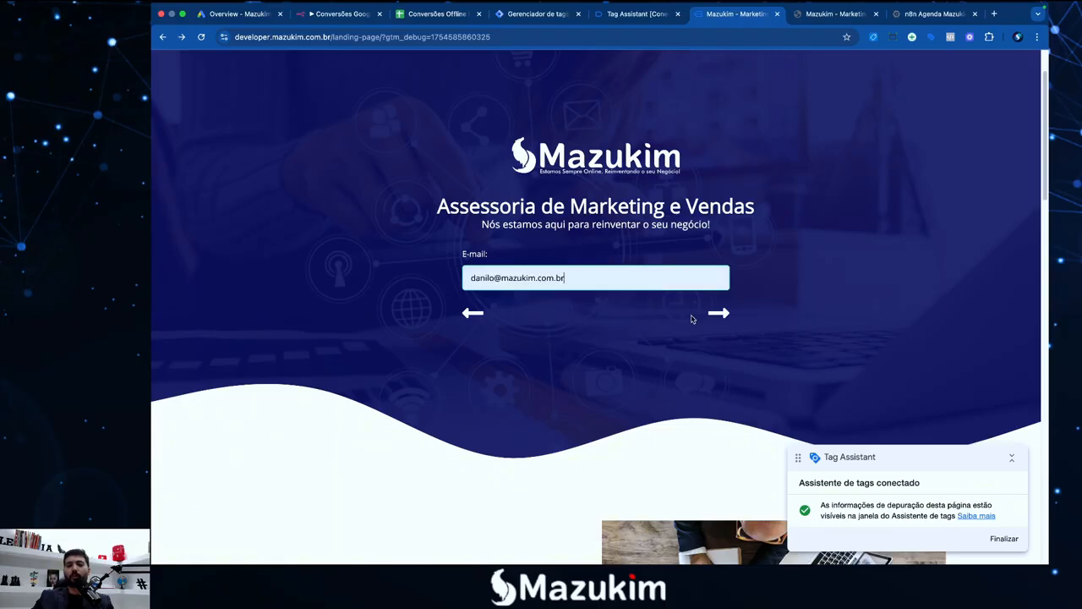
left_click(717, 313)
left_click(604, 372)
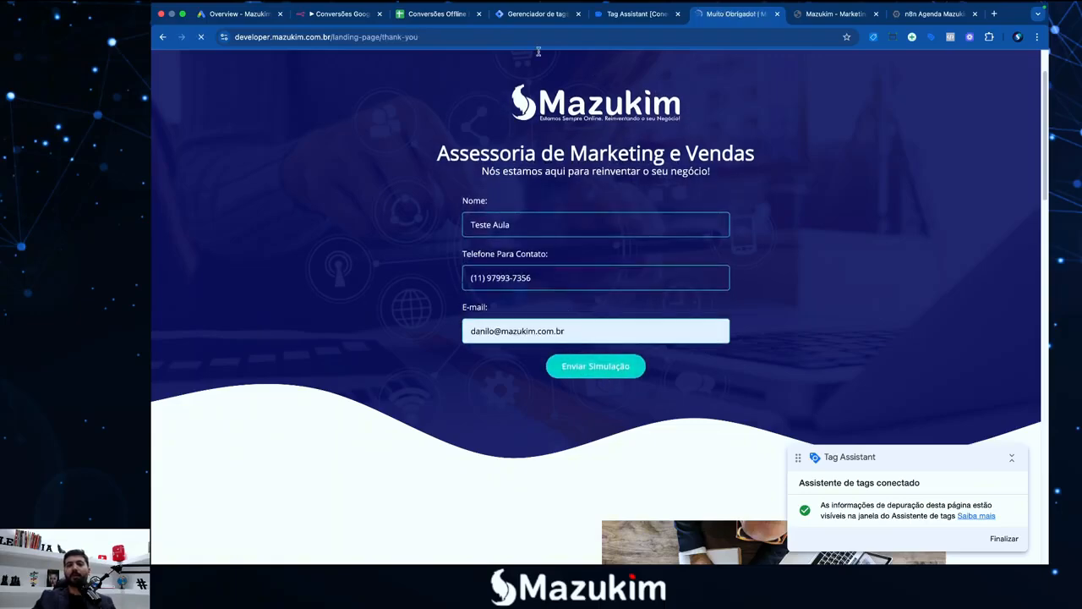
left_click(435, 17)
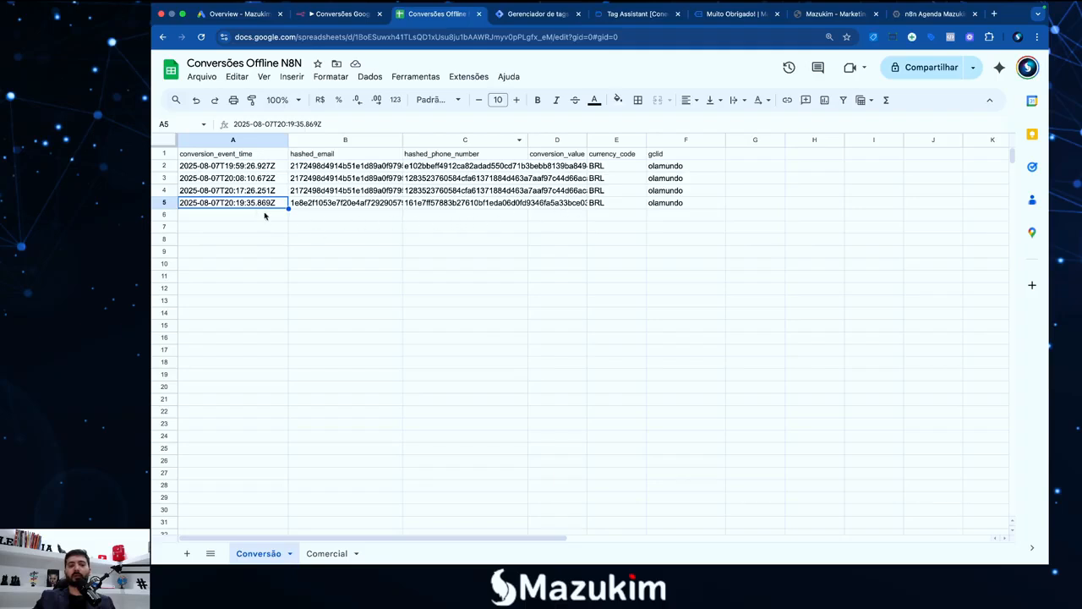
Widen hashed_email, conversion_value and hashed_phone_number so the full hashes are readable
left_click_drag(402, 140, 454, 142)
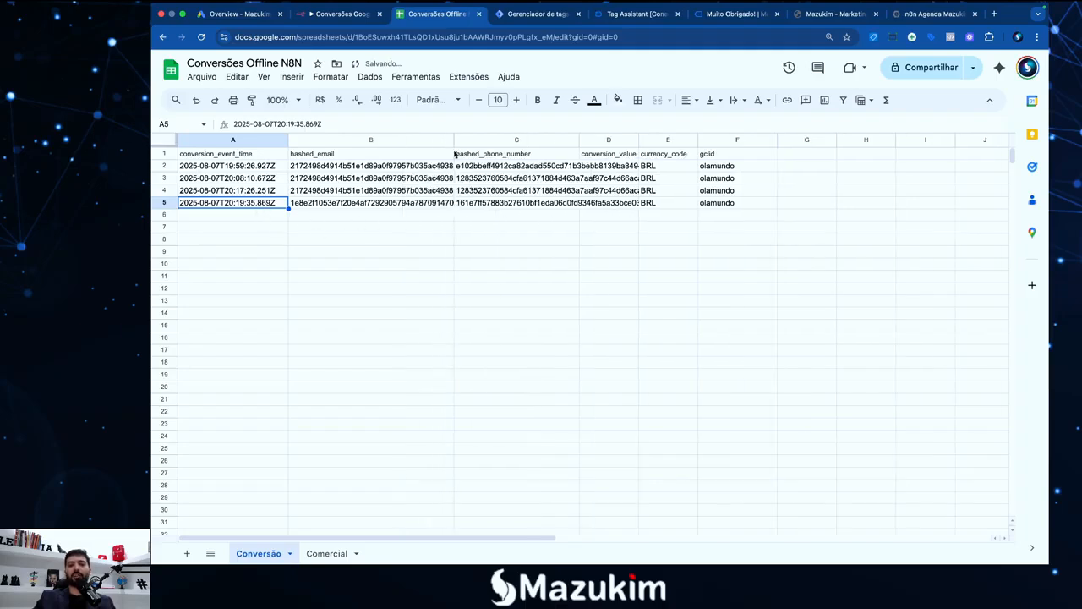
left_click(392, 205)
left_click(488, 208)
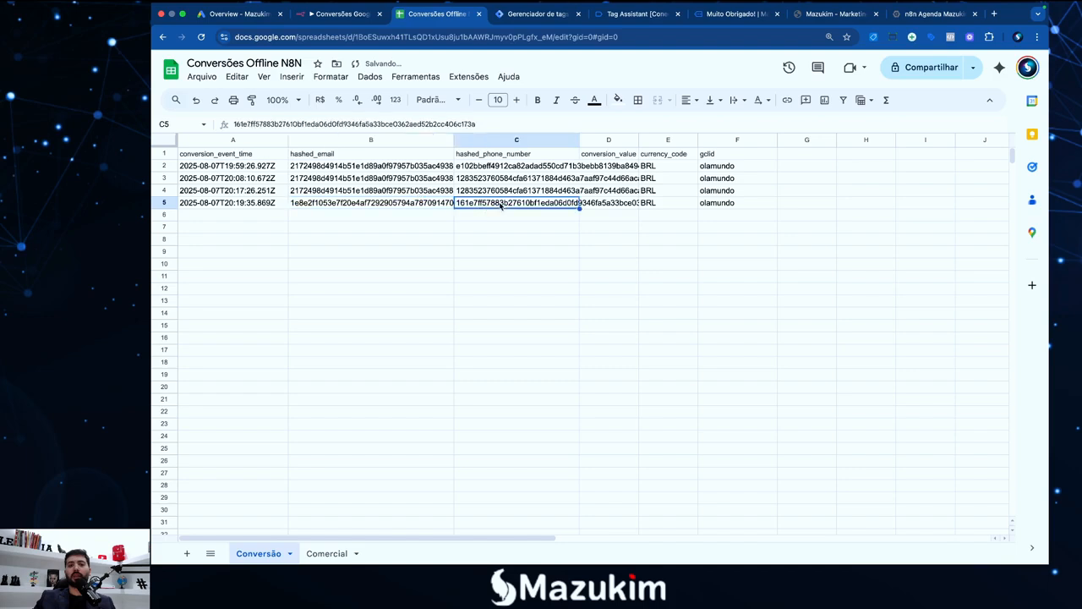
mouse_move(638, 140)
left_mouse_down()
mouse_move(697, 139)
mouse_move(654, 139)
left_mouse_up()
left_click(611, 175)
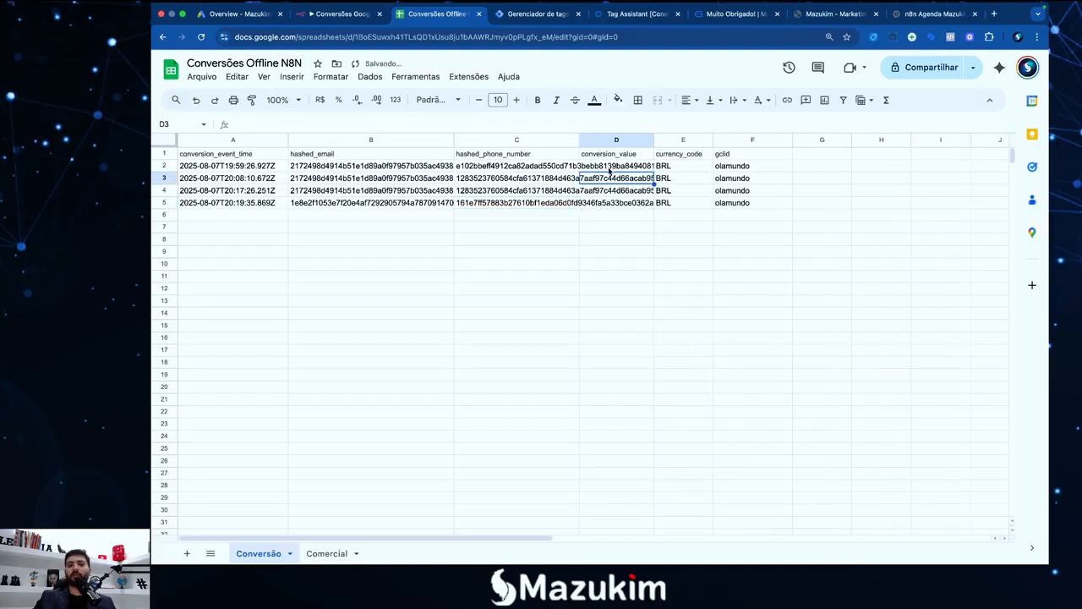
left_click_drag(580, 139, 764, 139)
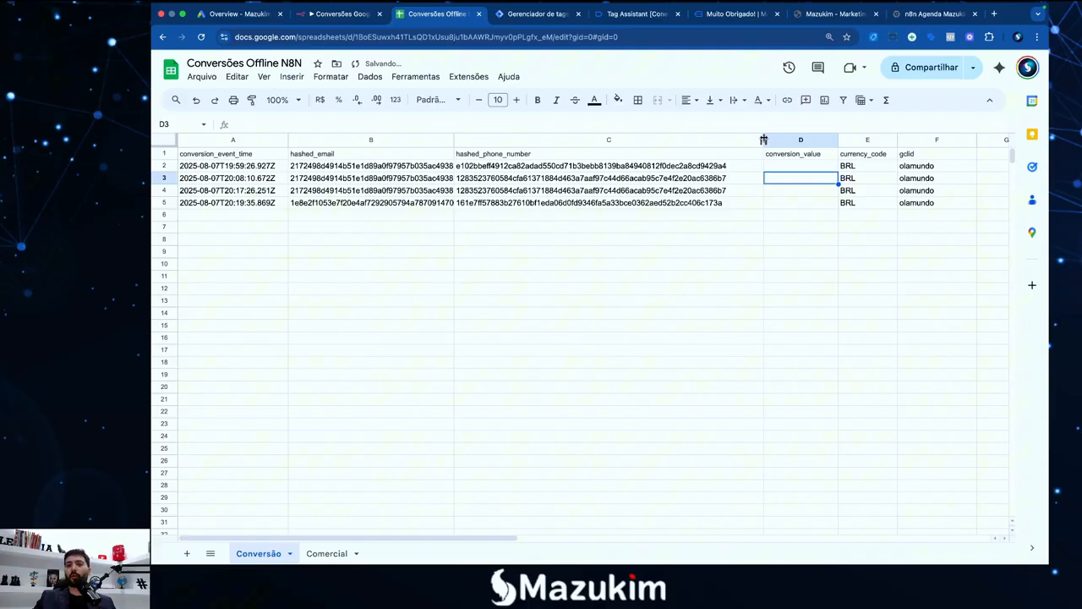
Enter conversion_value 100, 50, 30 and 20 into D2:D5
left_click(797, 168)
left_click(799, 190)
left_click(797, 168)
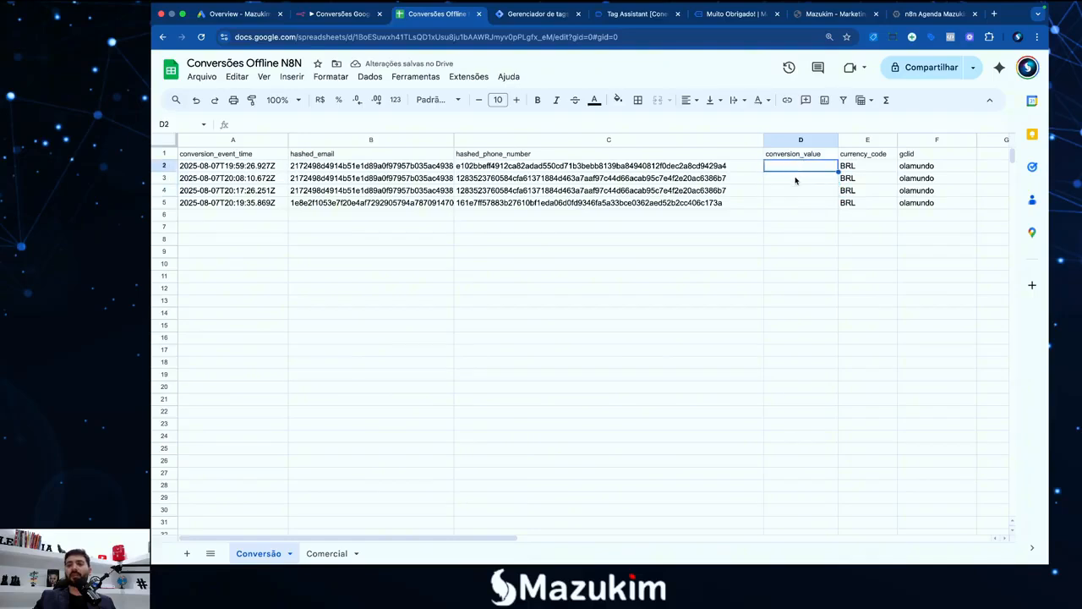
left_click(797, 179)
left_click(798, 205)
left_click(793, 193)
left_click(793, 180)
left_click(791, 171)
type("100")
key("Return")
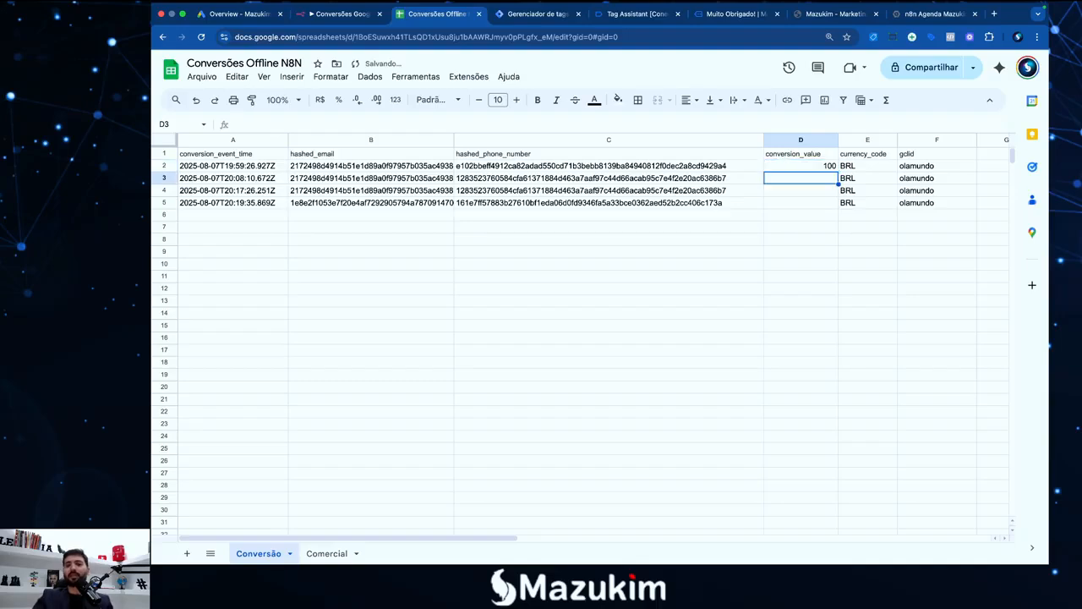
type("50")
key("Return")
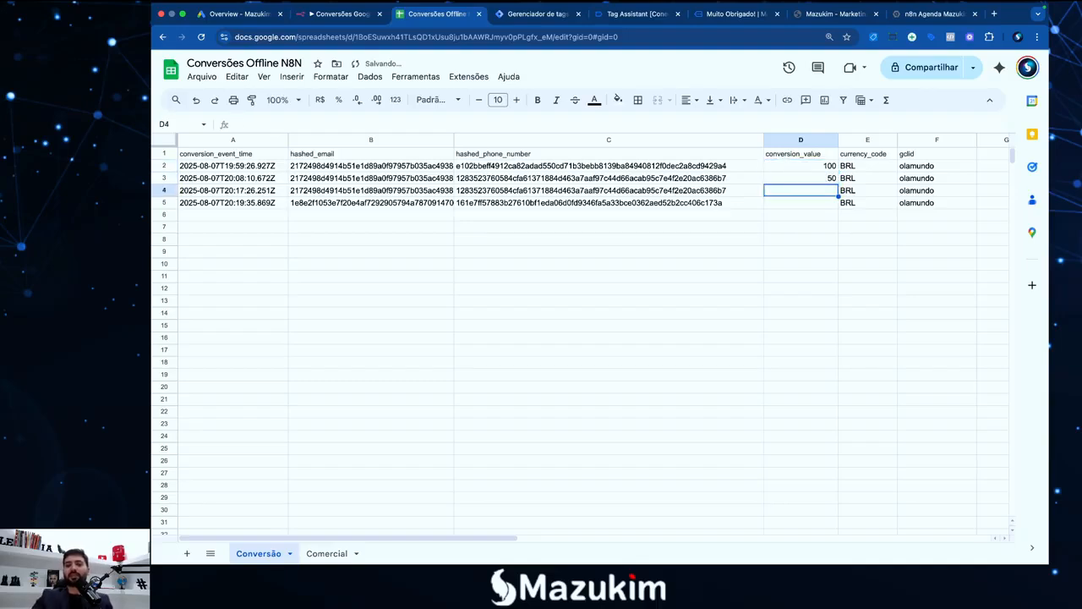
type("30")
key("Return")
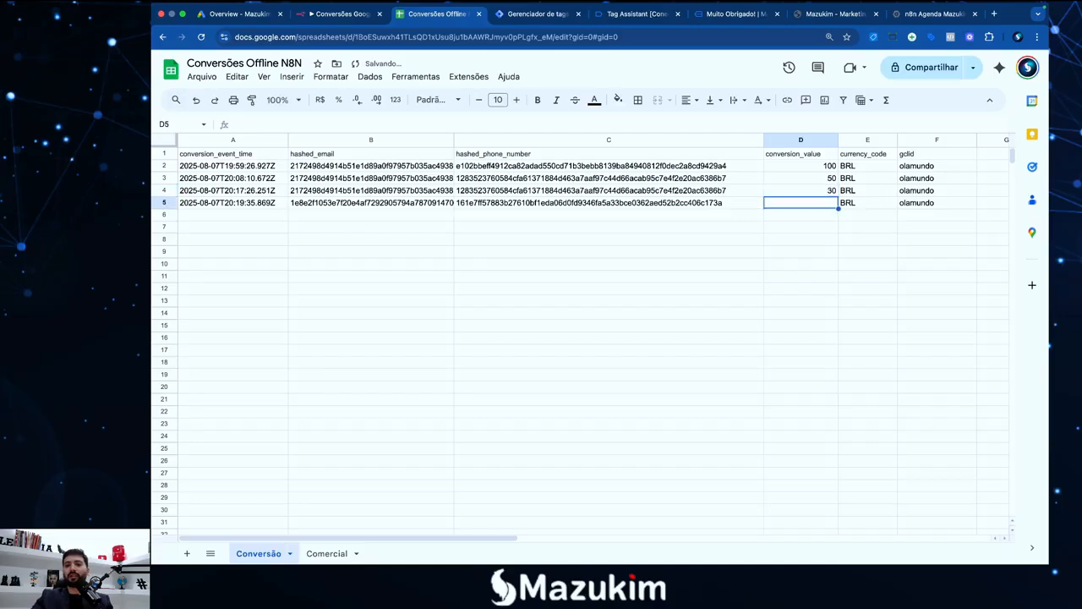
type("20")
key("Return")
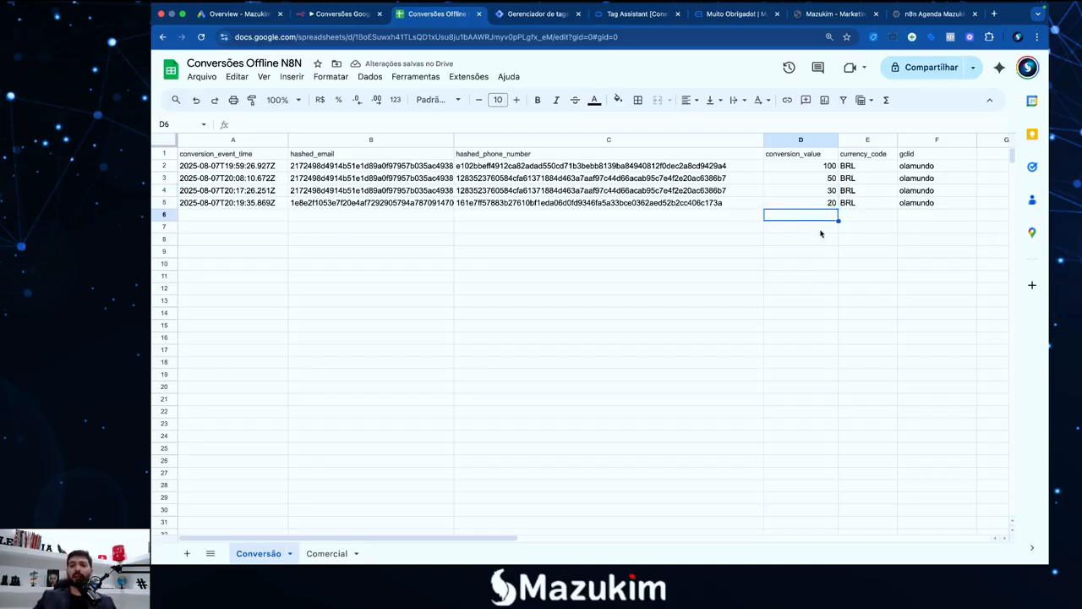
Review the D2:D5 values, the gclid column and the column A conversion timestamps
left_click_drag(798, 167, 804, 206)
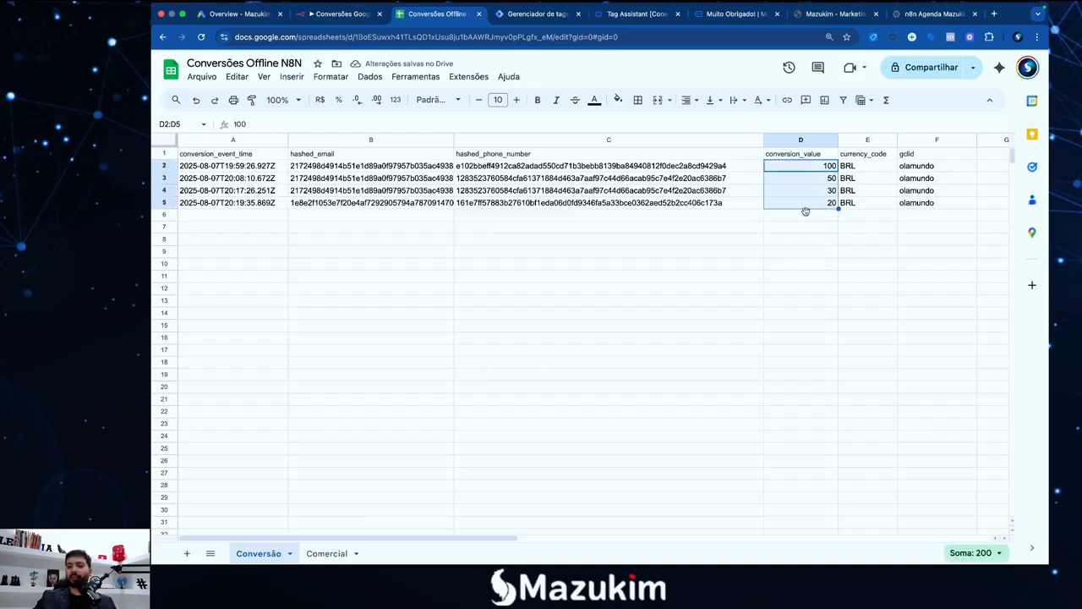
left_click(806, 213)
left_click(750, 250)
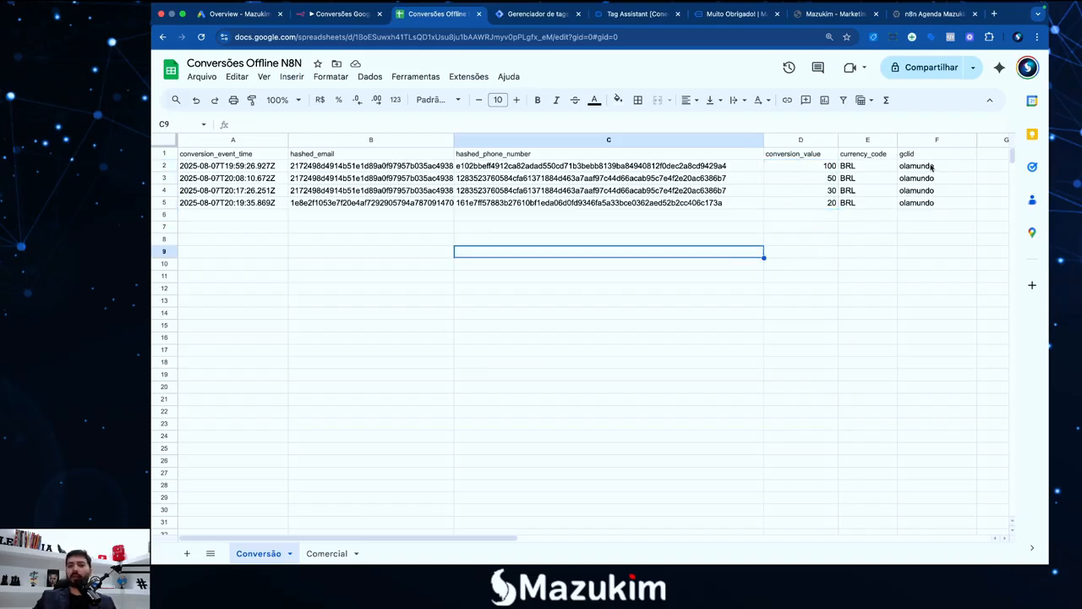
mouse_move(931, 166)
left_mouse_down()
mouse_move(935, 205)
mouse_move(930, 166)
left_mouse_up()
left_click(943, 240)
left_click(934, 227)
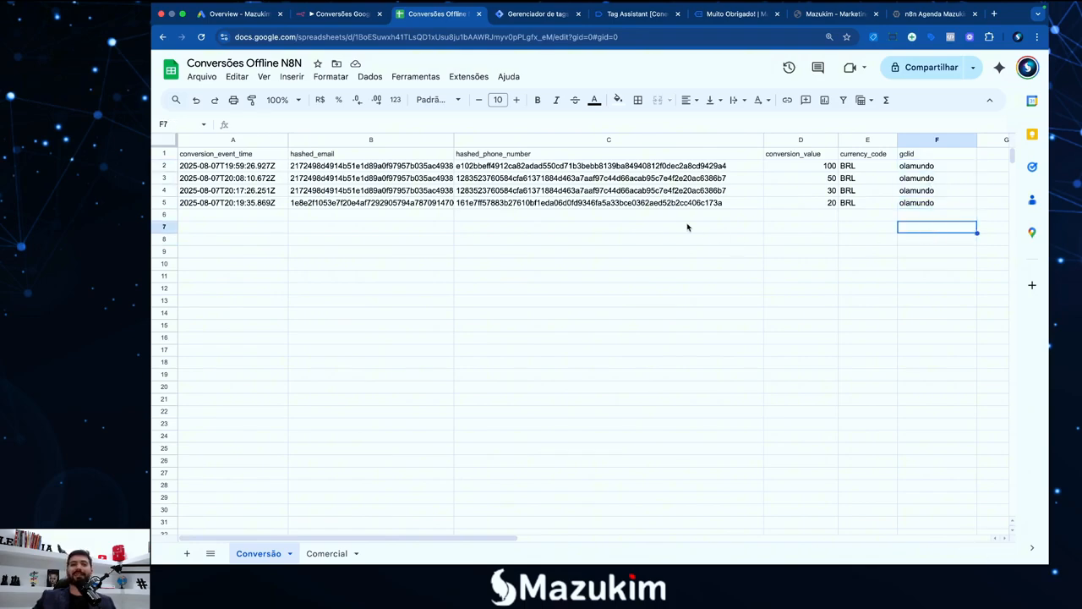
left_click(240, 170)
left_click(238, 179)
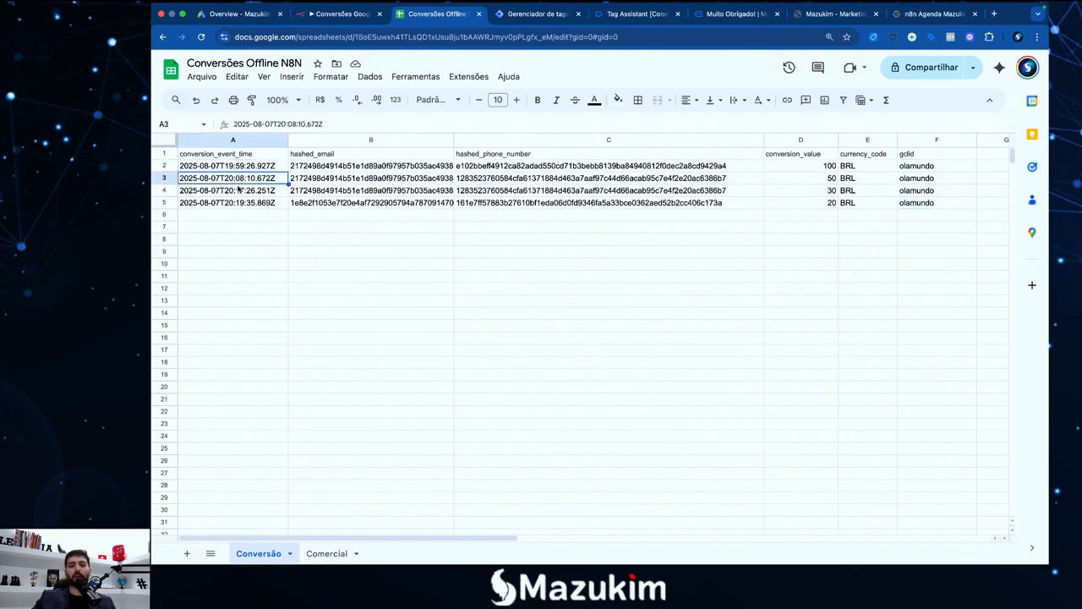
left_click(248, 193)
left_click(246, 206)
left_click(246, 191)
left_click(242, 179)
left_click(243, 166)
left_click(251, 226)
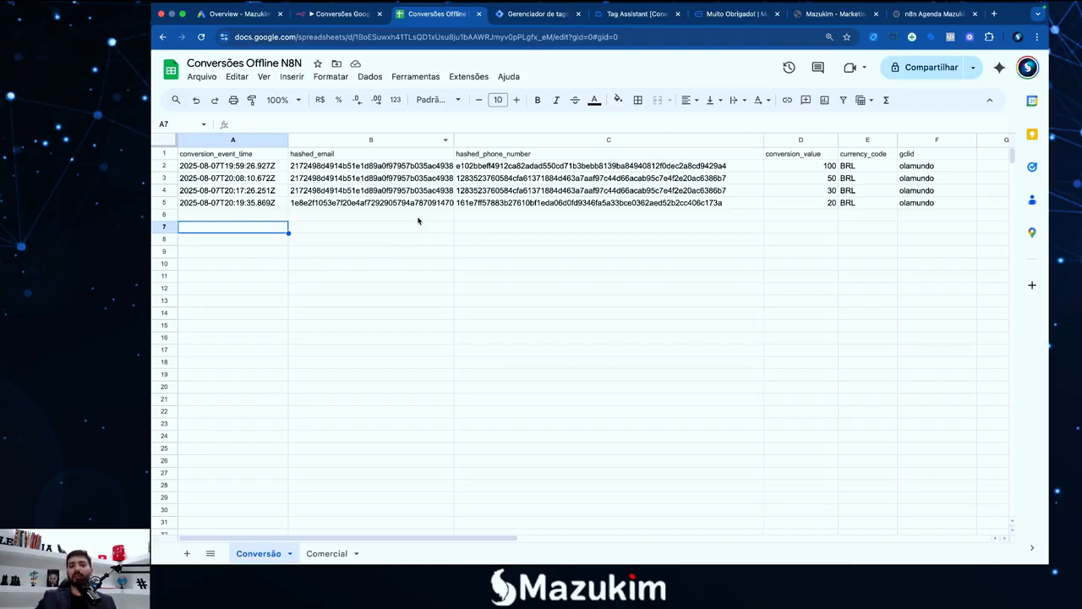
Select all four conversion rows A2:F5, then go back to the n8n executions list
left_click_drag(258, 169, 930, 203)
left_click(896, 251)
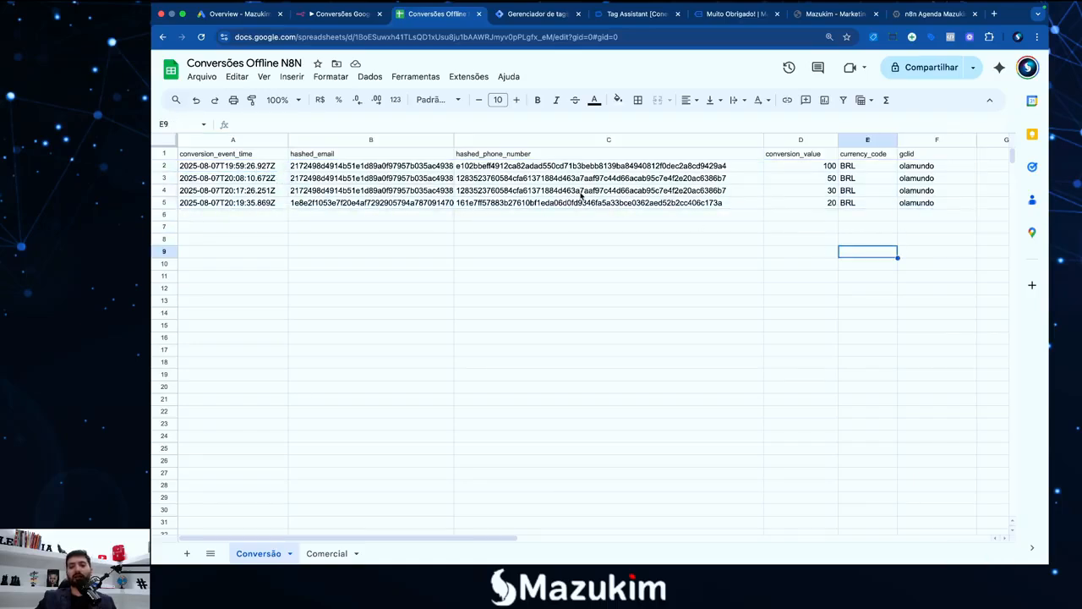
left_click(338, 14)
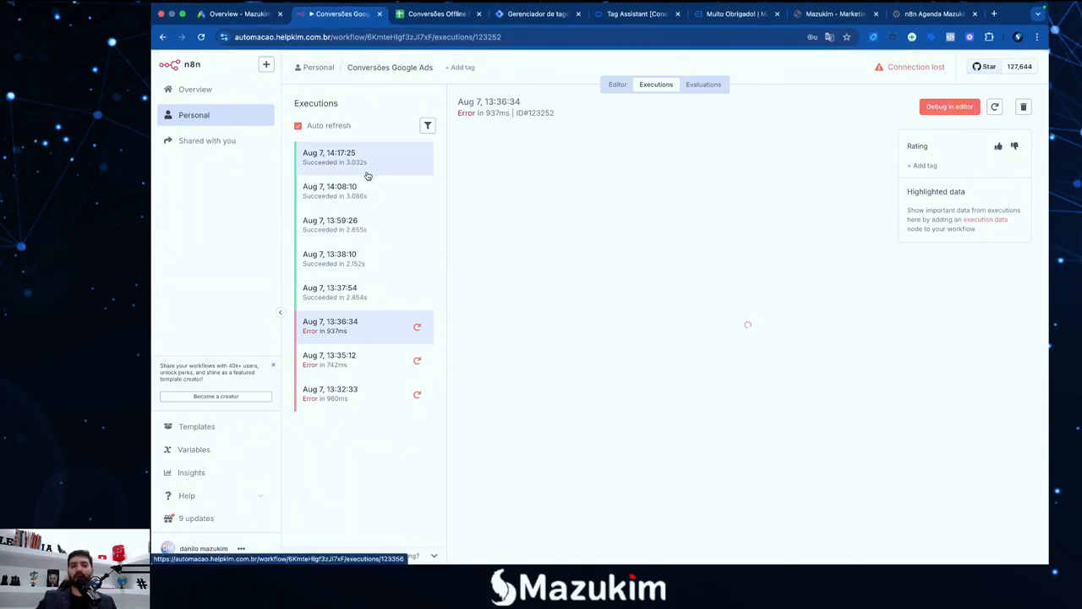
Confirm the 14:19:35 run succeeded, then open Conversões Google Ads from Personal workflows
left_click(352, 161)
left_click(352, 162)
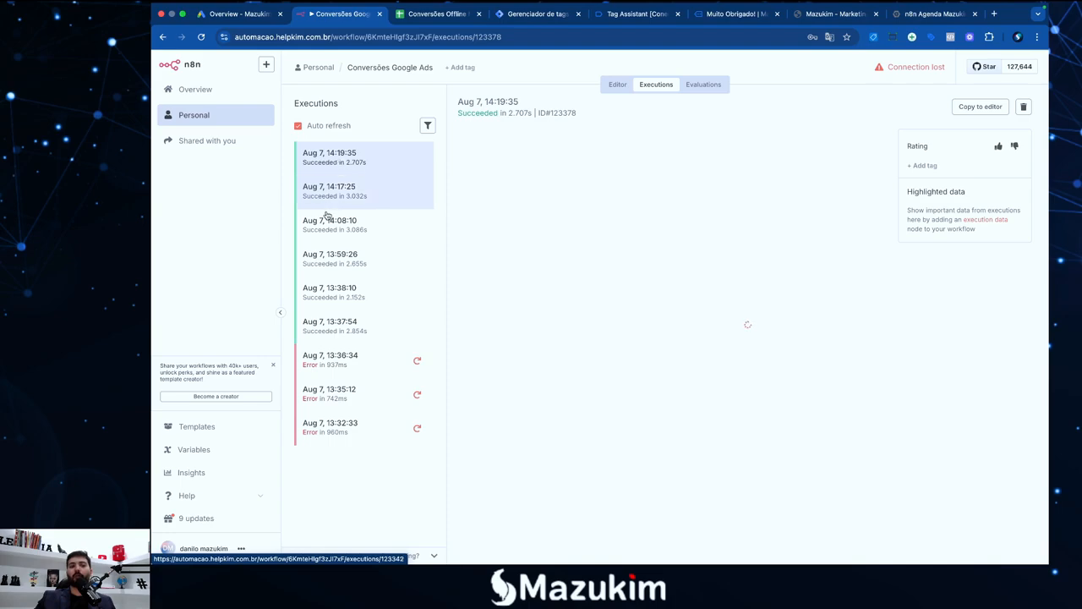
left_click(437, 14)
left_click(349, 19)
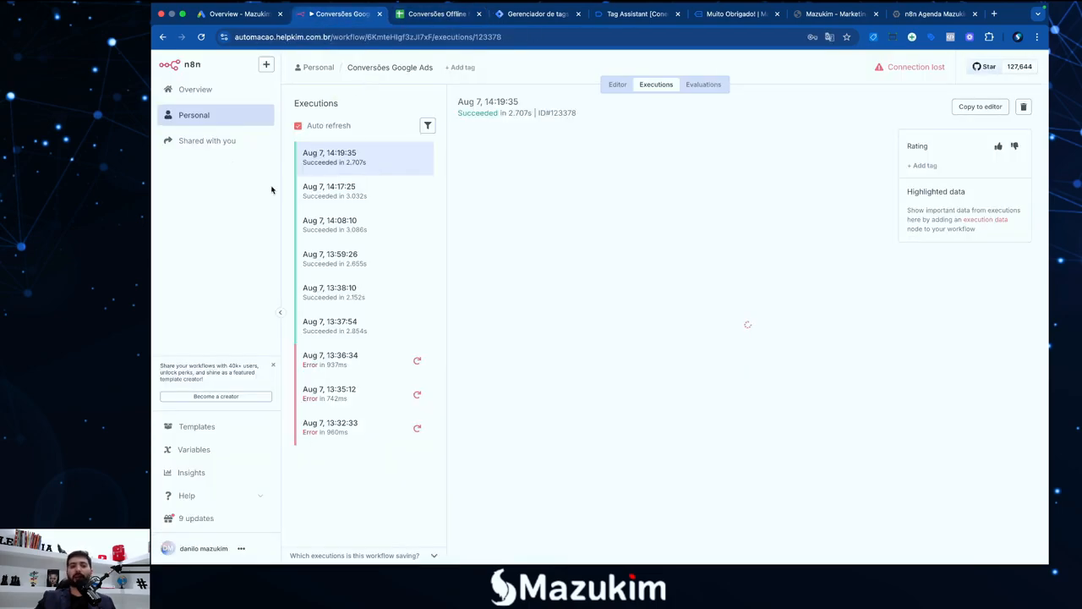
left_click(201, 115)
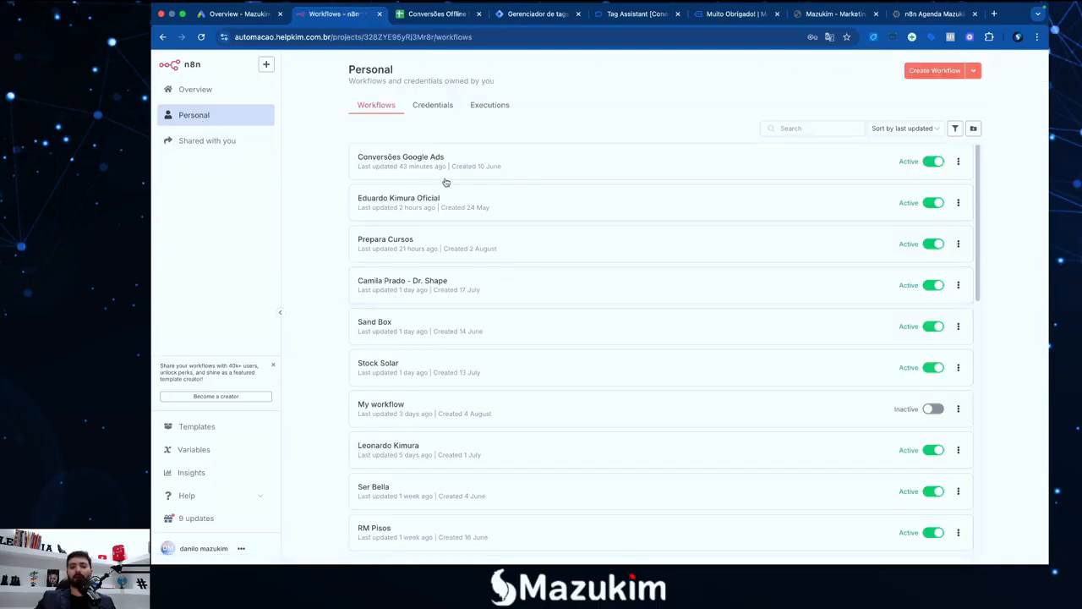
left_click(427, 154)
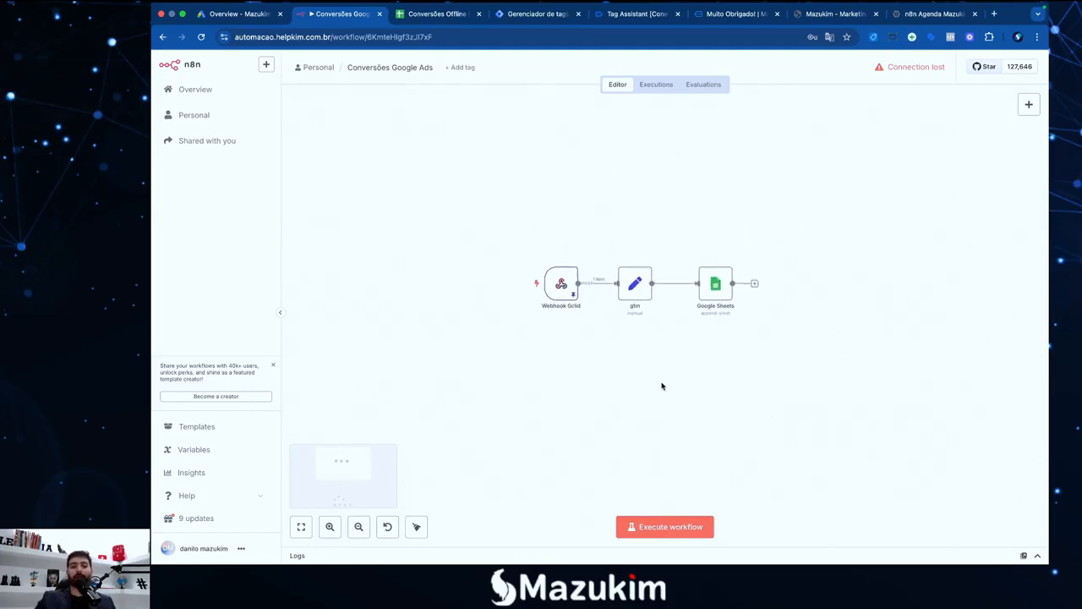
Copy the latest execution to the editor, accepting the unpin prompt, so each node shows its data
left_click(330, 527)
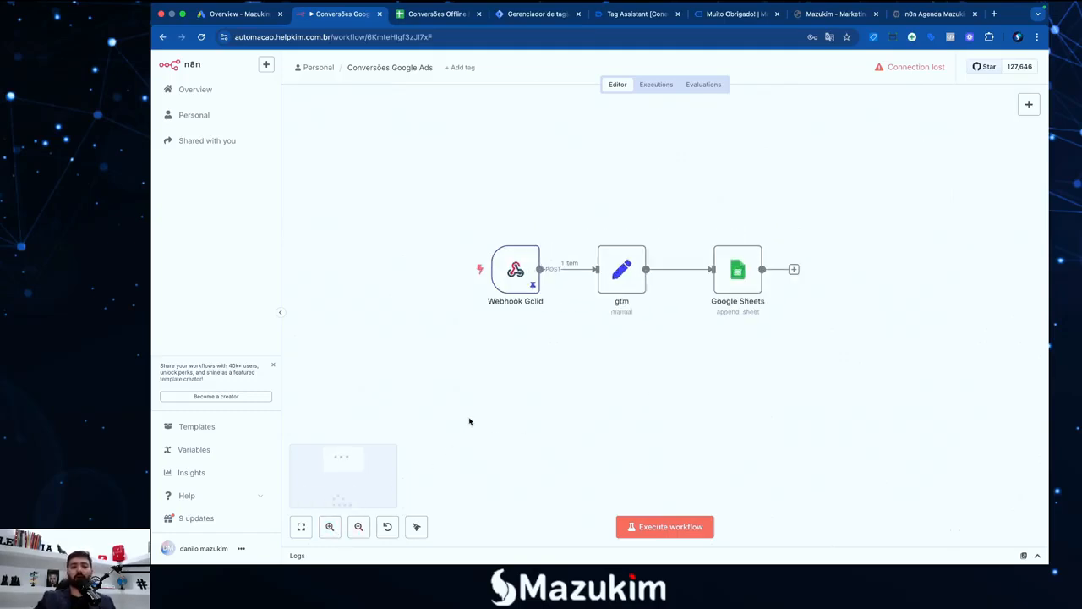
scroll(470, 421, "right", 1)
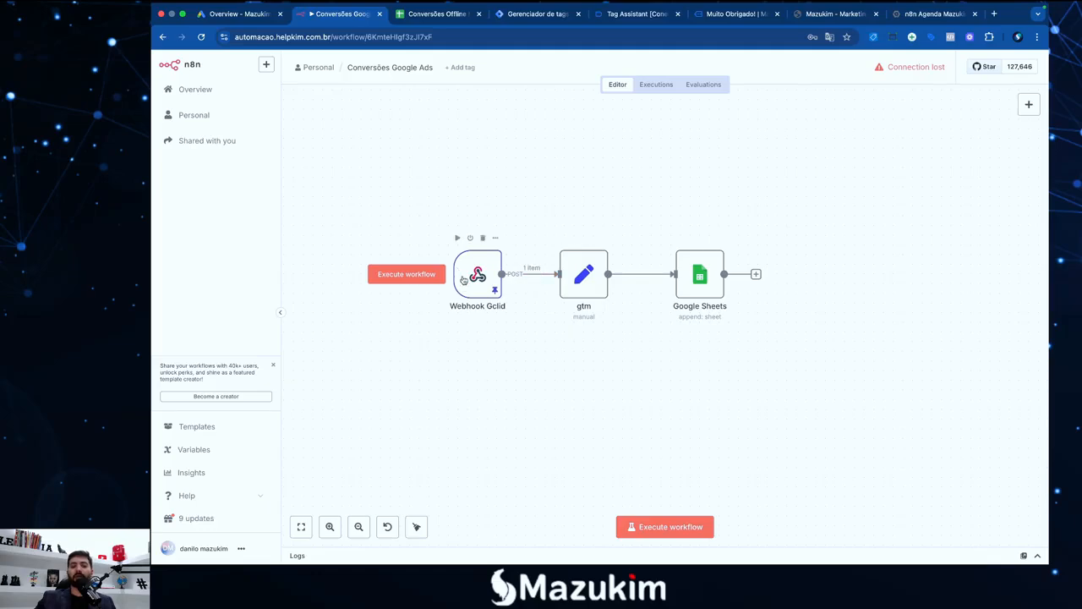
double_click(464, 281)
left_click(613, 61)
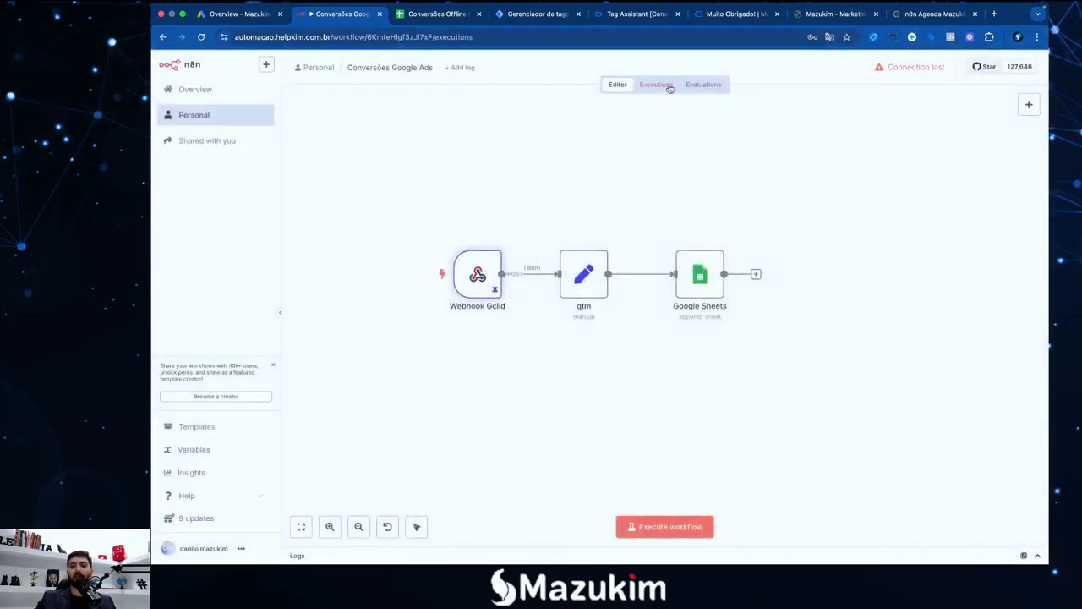
left_click(655, 85)
left_click(979, 108)
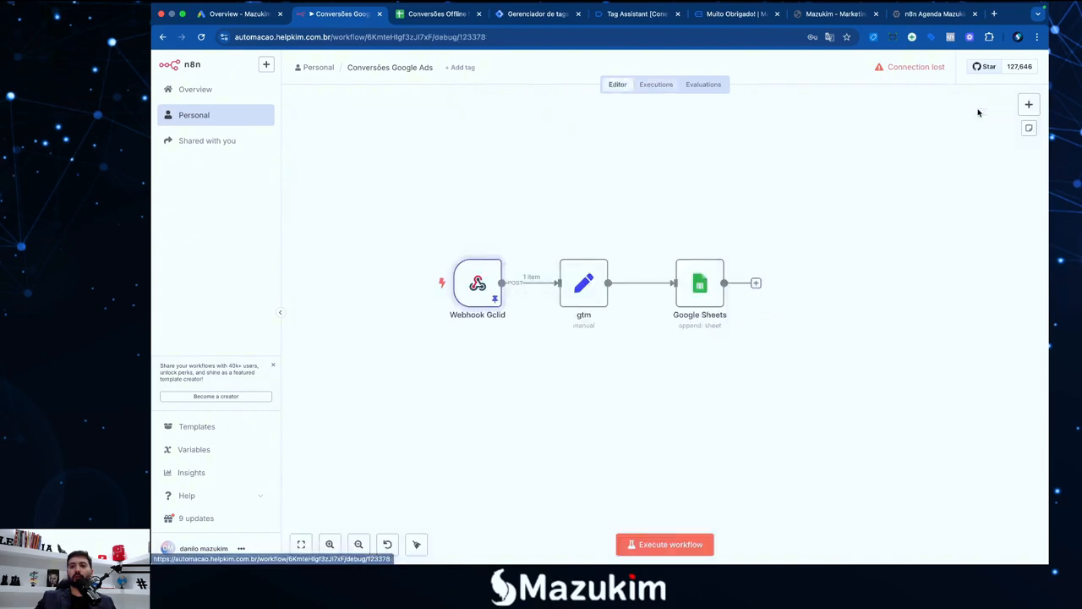
left_click(689, 347)
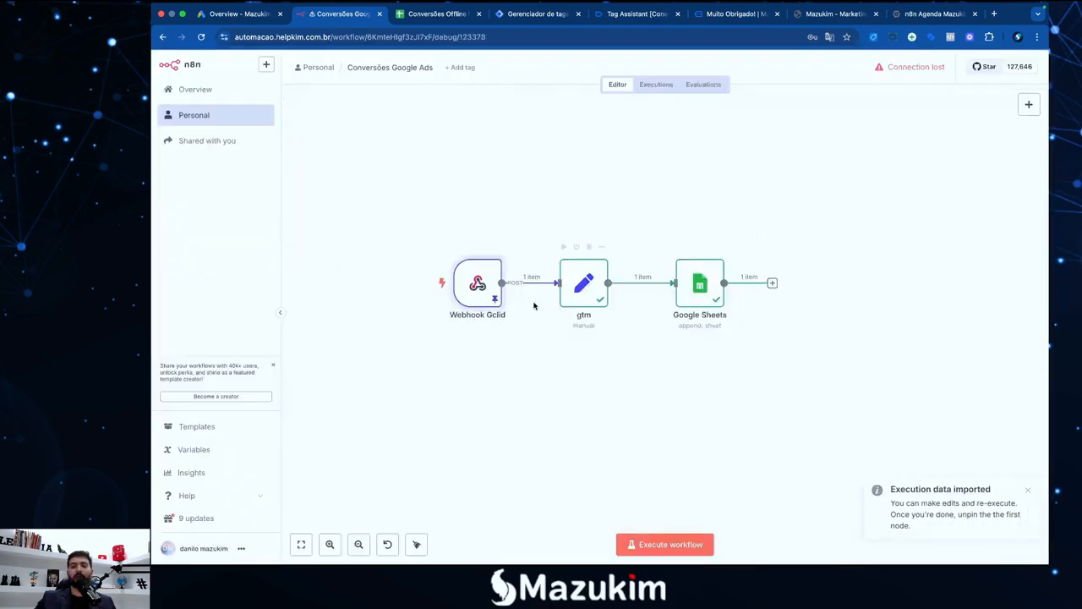
mouse_move(477, 286)
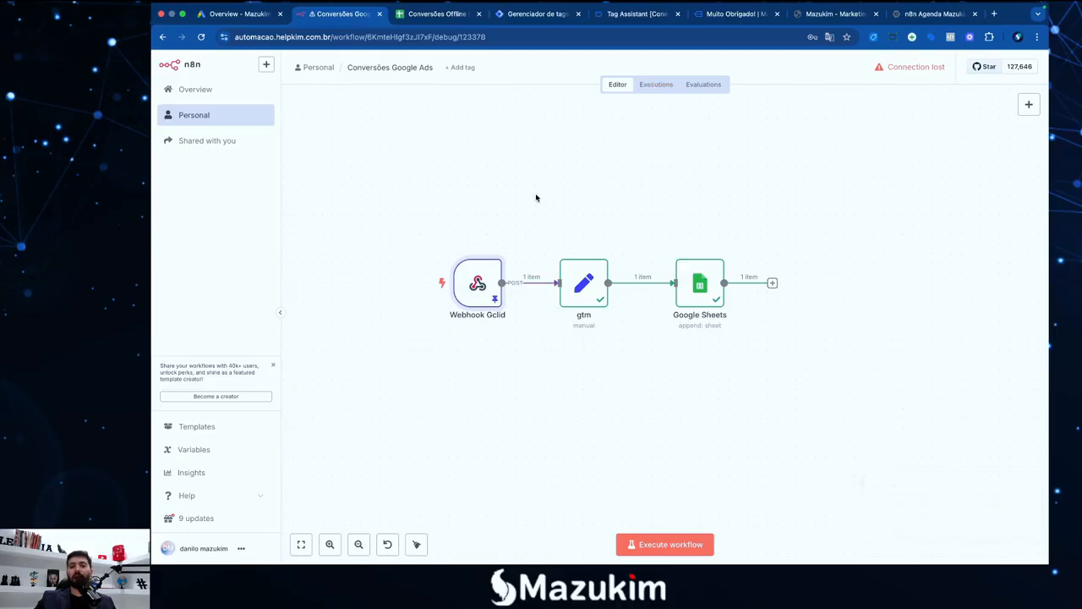
Inspect the Webhook Gclid JSON body and the gtm node's gclid, email, telefone and data mapping
double_click(487, 283)
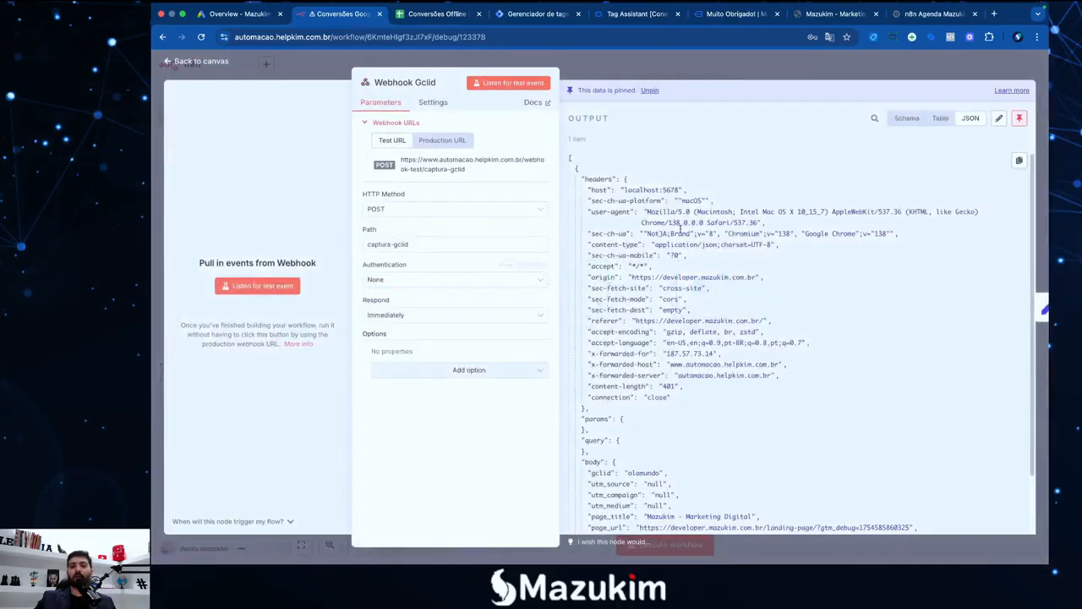
scroll(626, 135, "down", 5)
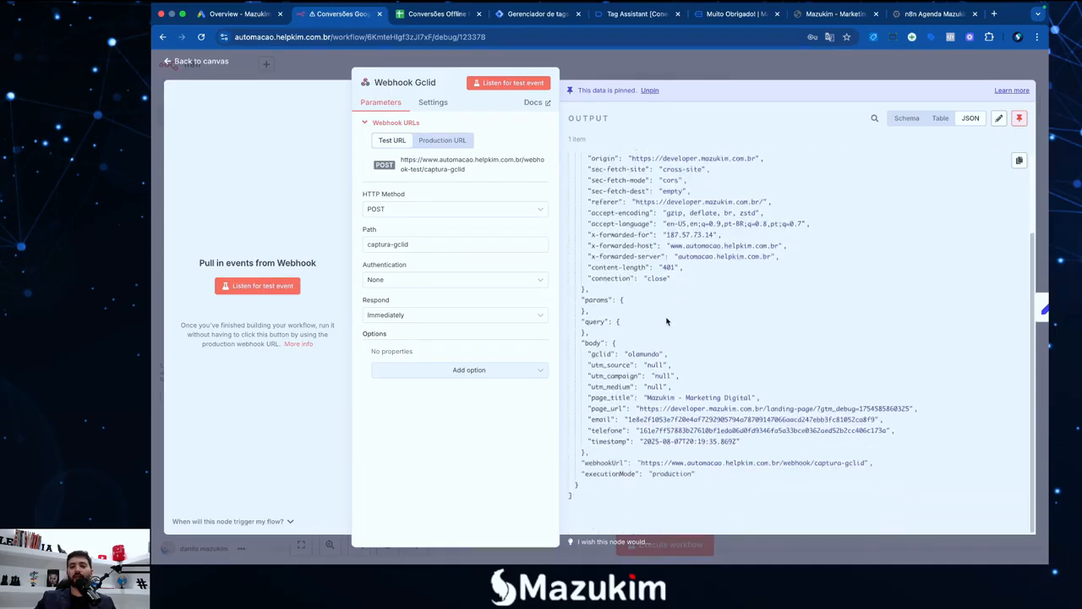
scroll(626, 135, "up", 5)
left_click(651, 75)
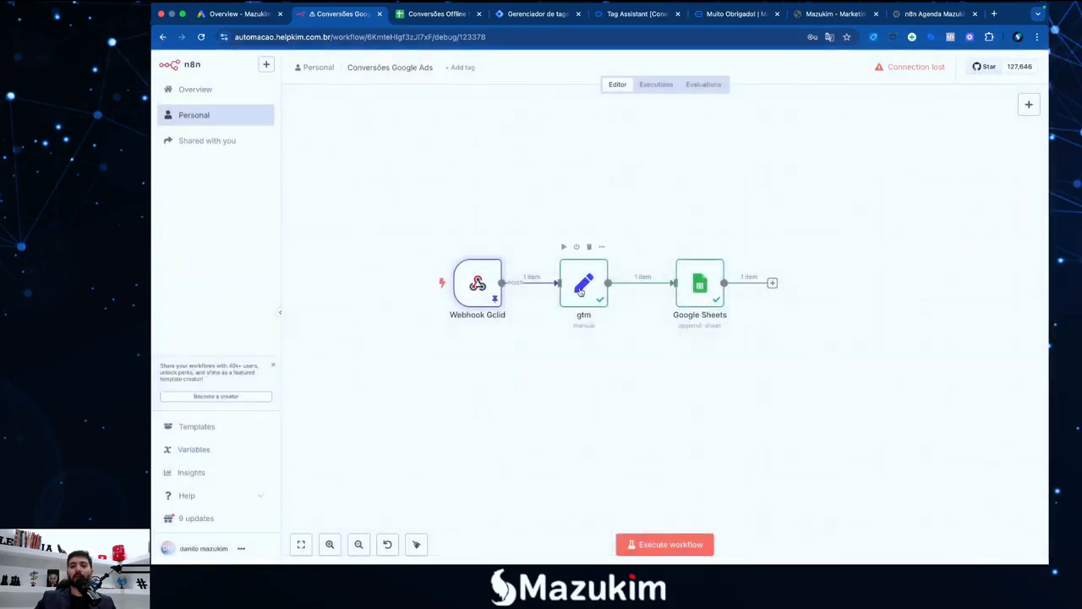
double_click(583, 282)
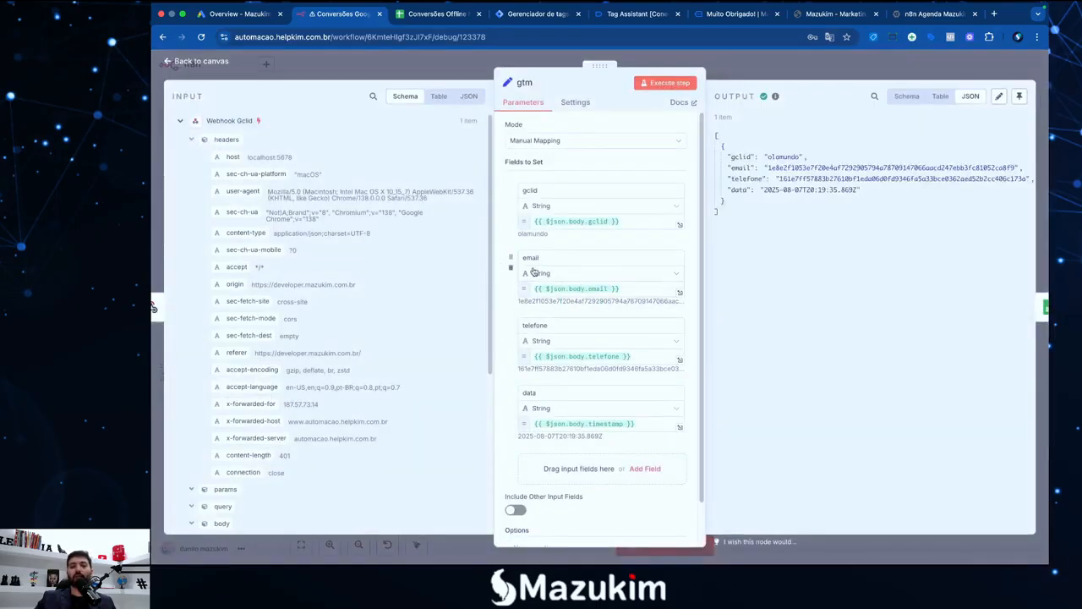
scroll(344, 292, "down", 5)
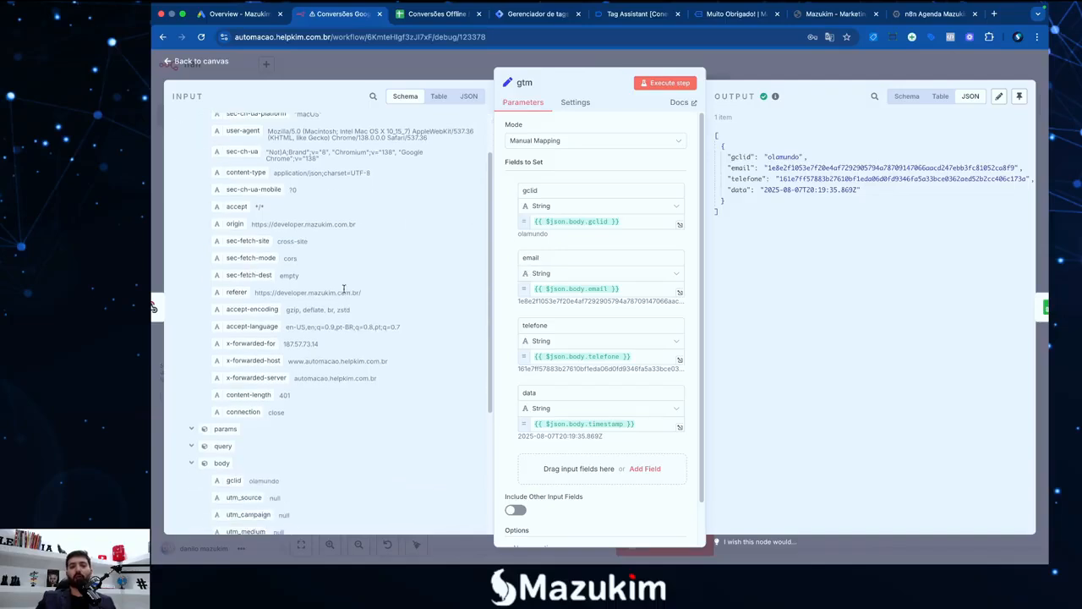
scroll(344, 291, "down", 1)
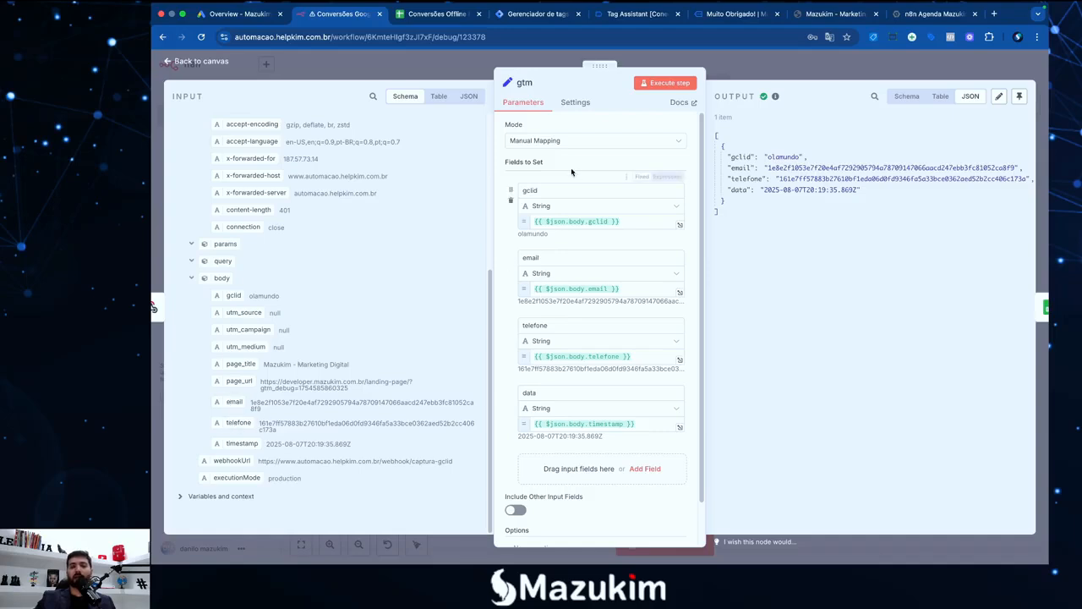
key("Escape")
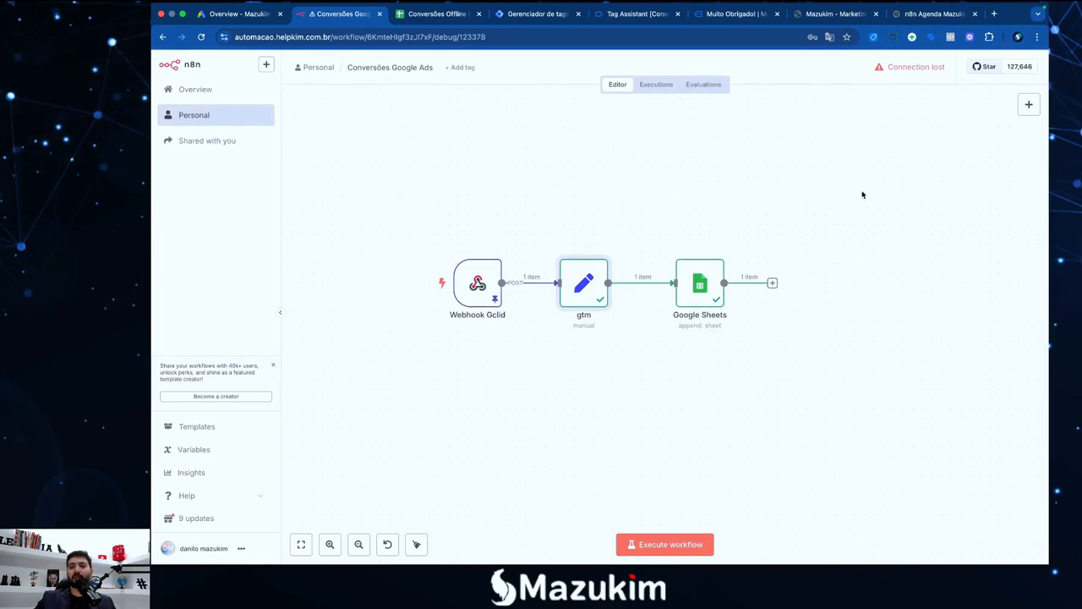
Add an Edit Fields (Set) node named ArmazenaDados
left_click(1026, 105)
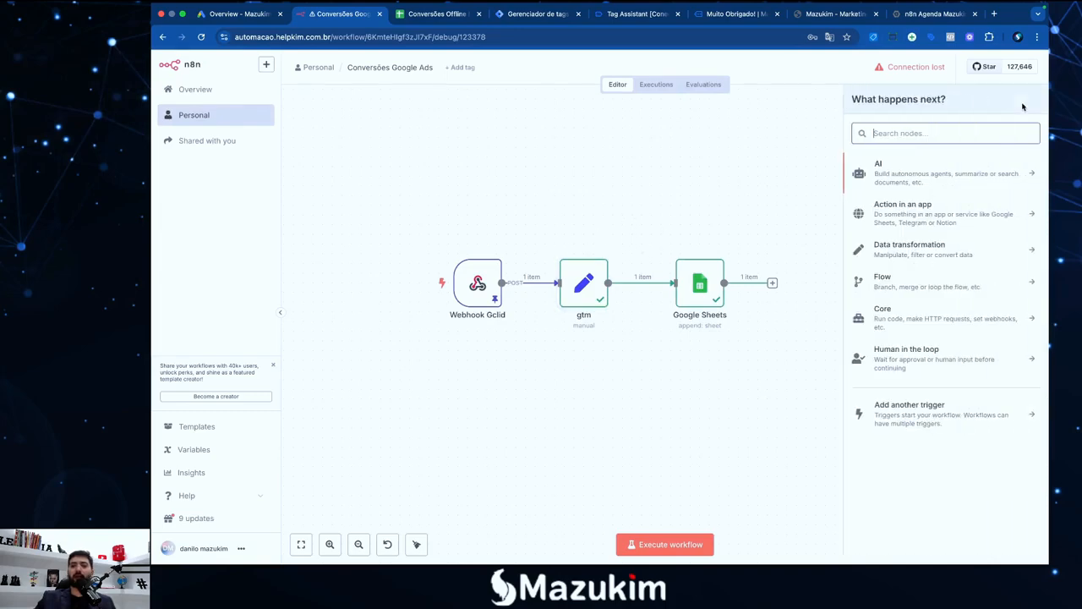
type("set")
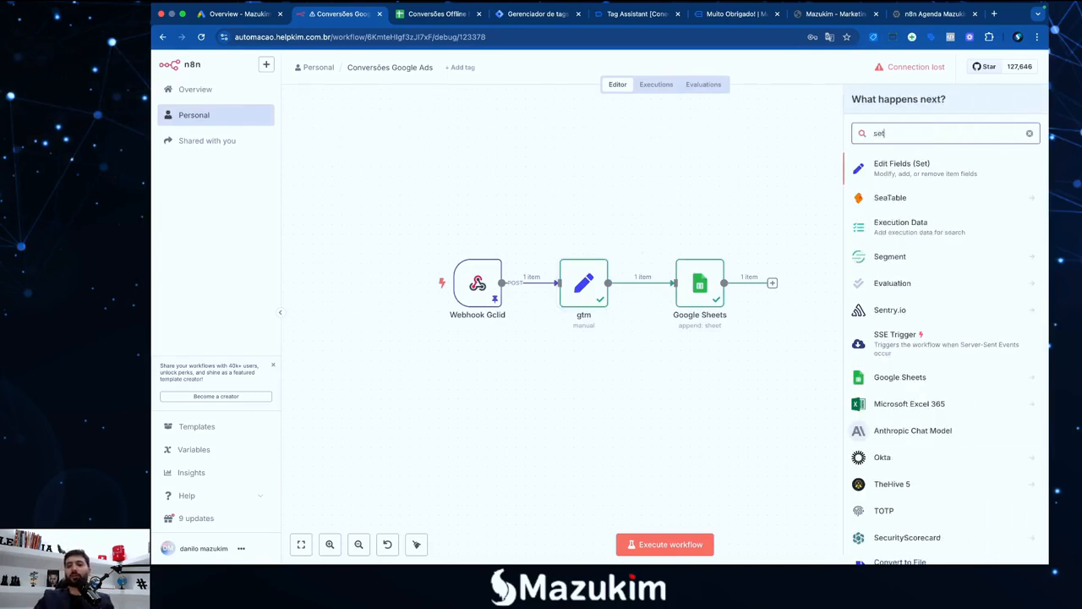
left_click(904, 176)
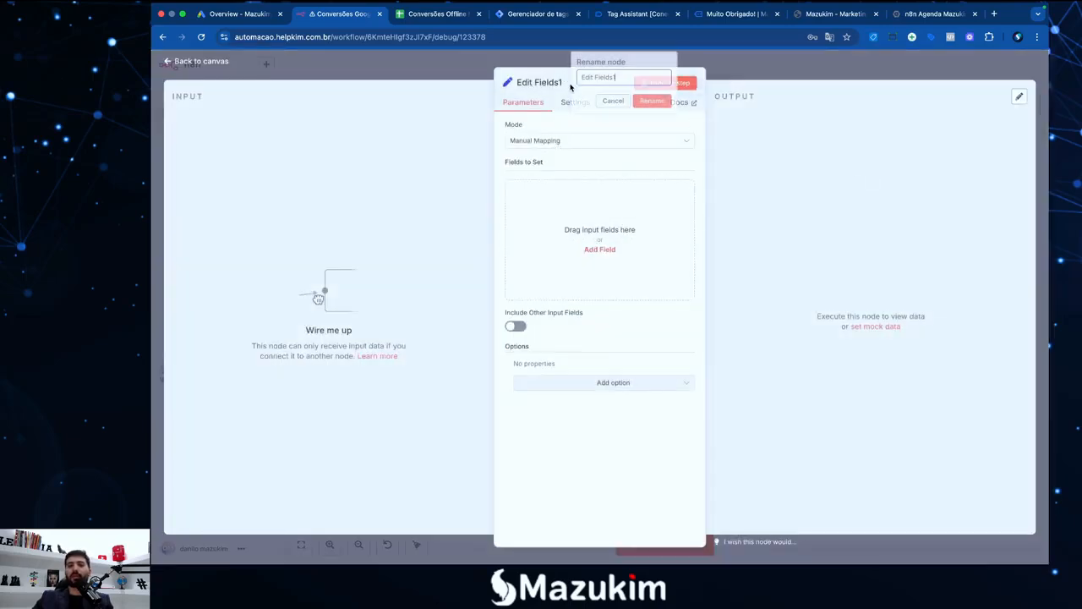
left_click(567, 82)
type("ArmazenaDados")
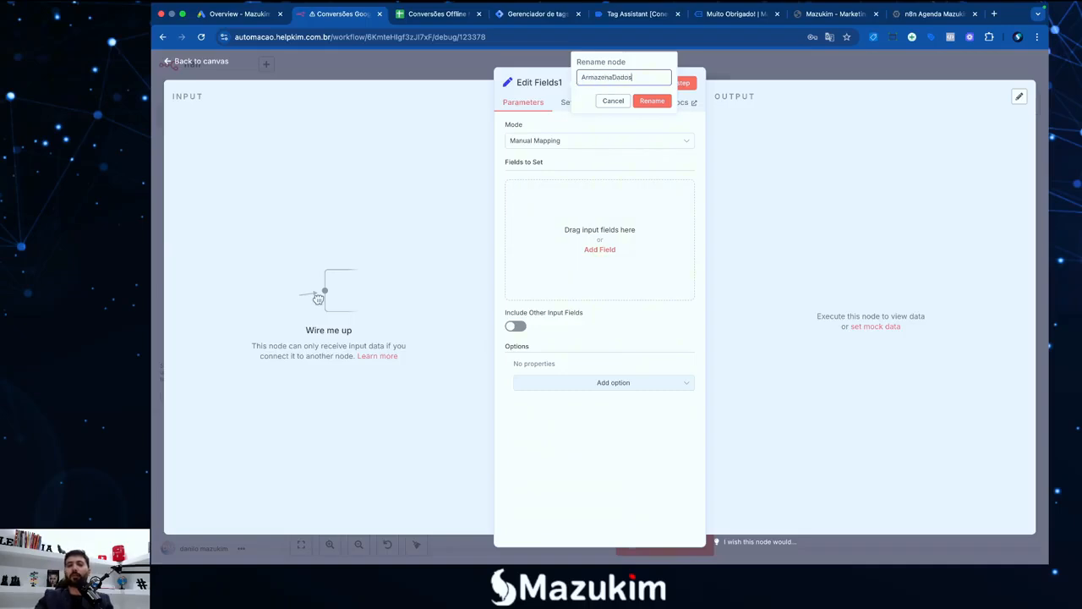
key("Return")
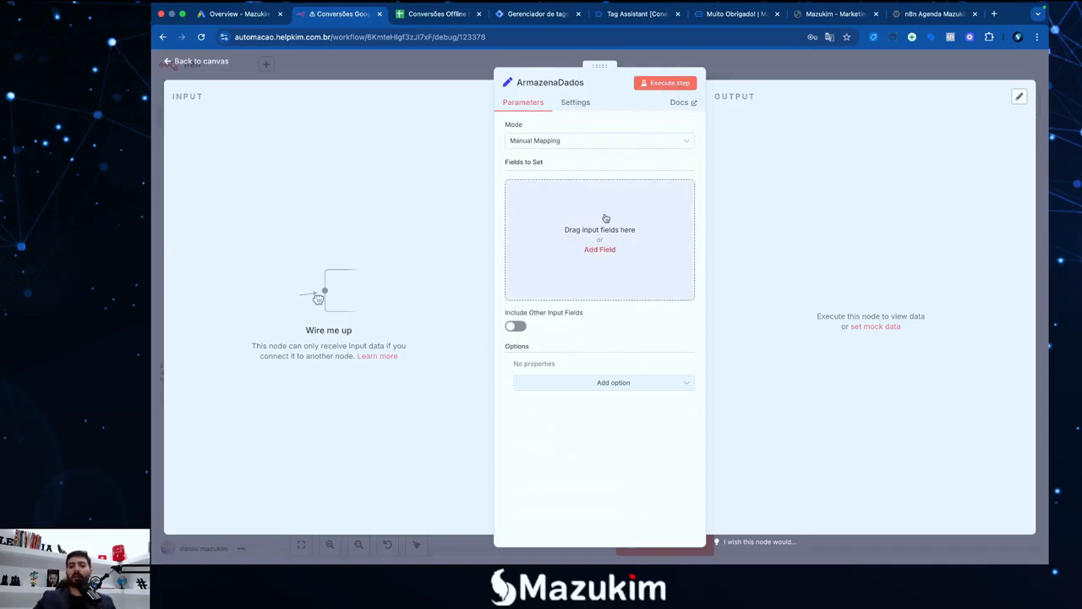
Give ArmazenaDados empty telefone and email fields and move it above the existing chain
left_click(605, 250)
left_click(554, 192)
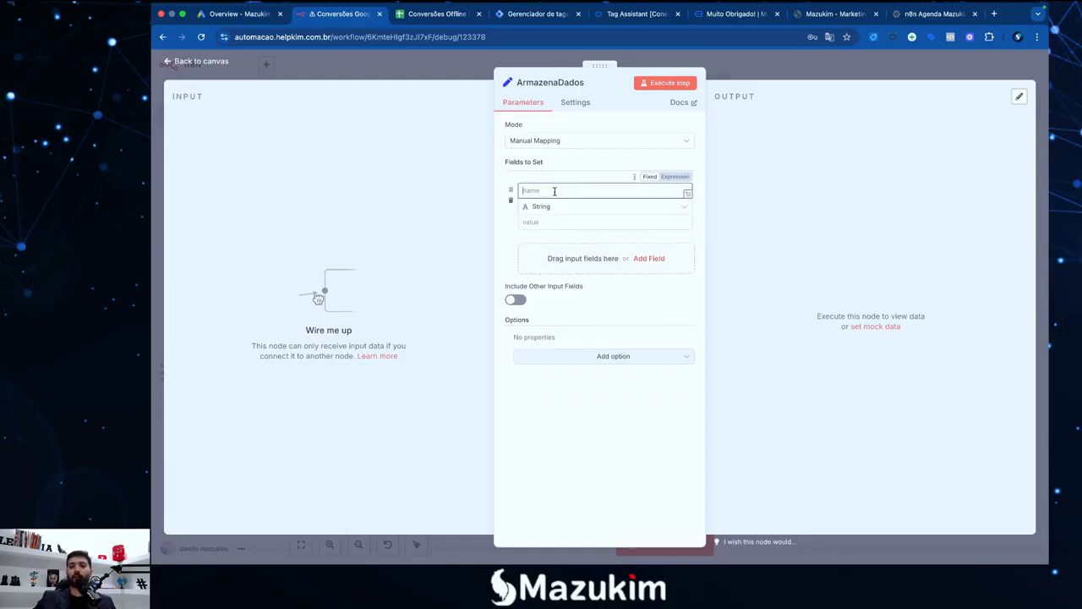
type("telefone")
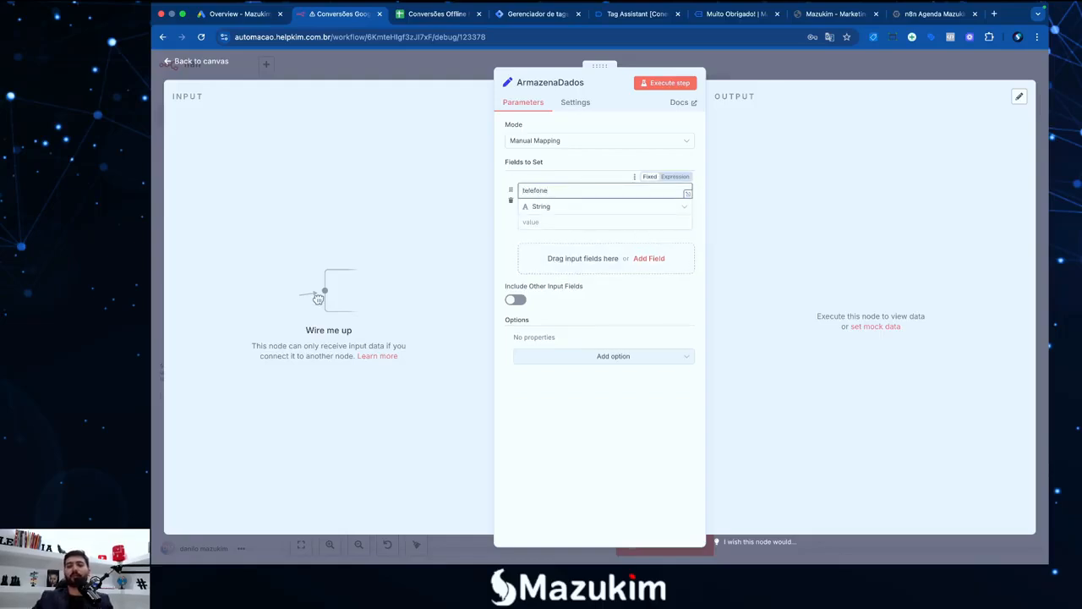
left_click(649, 258)
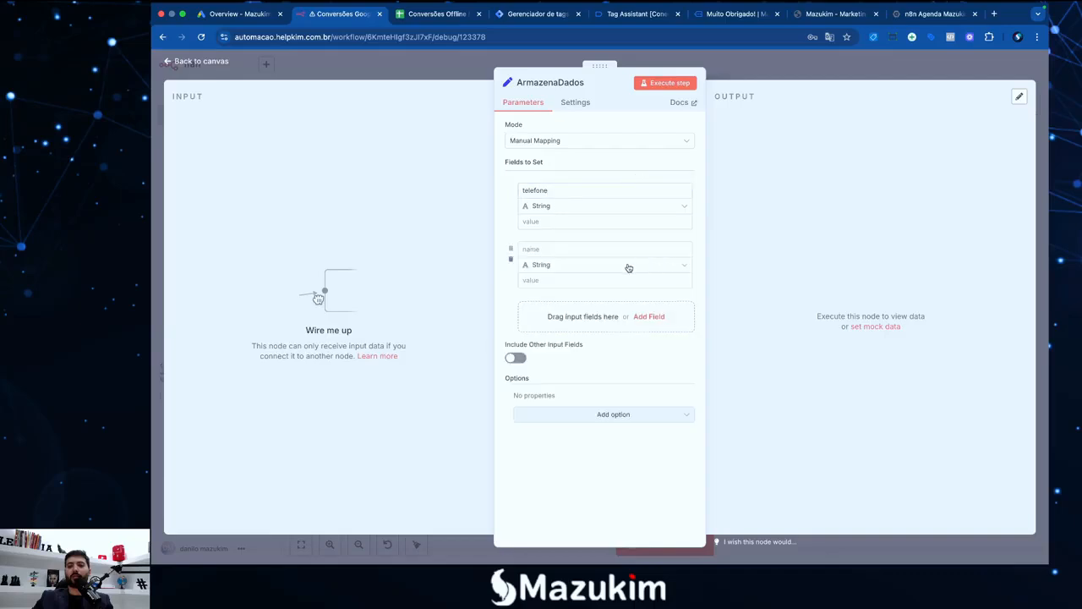
left_click(539, 251)
type("ea")
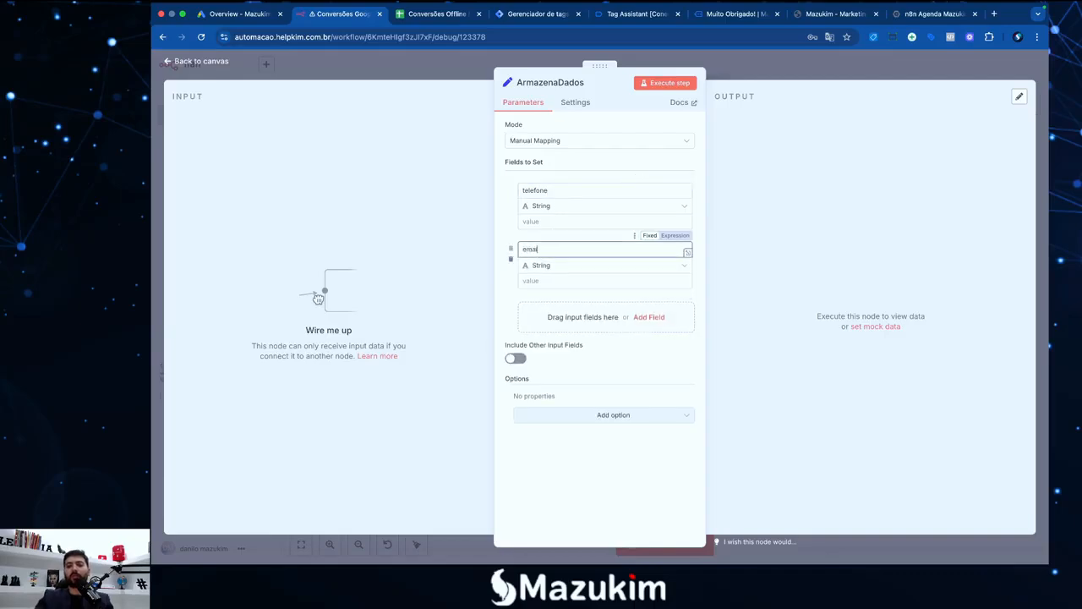
left_click(534, 239)
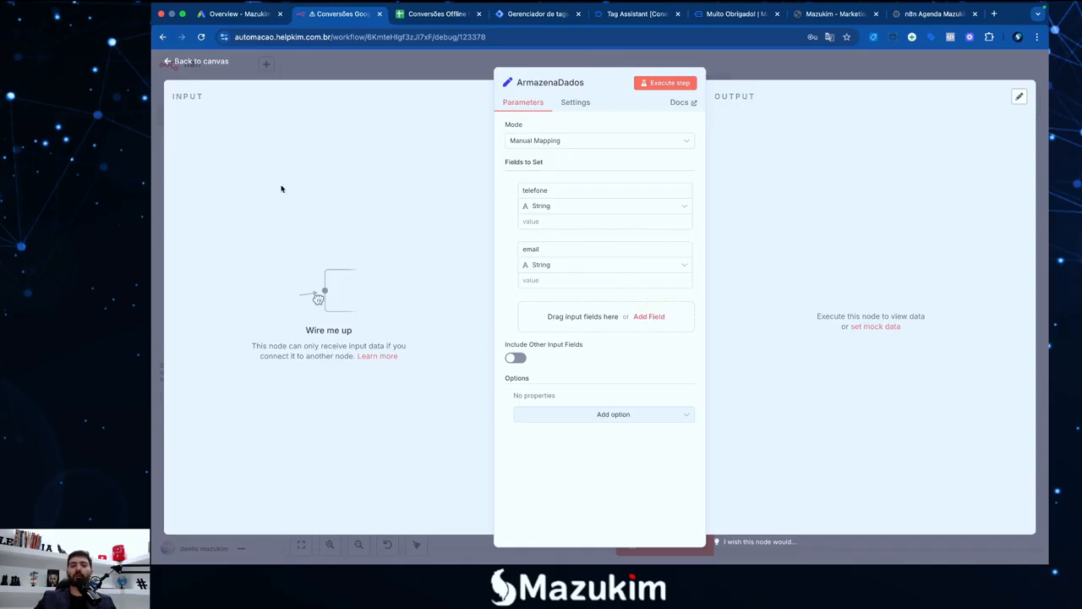
left_click(899, 75)
left_click_drag(642, 235, 652, 177)
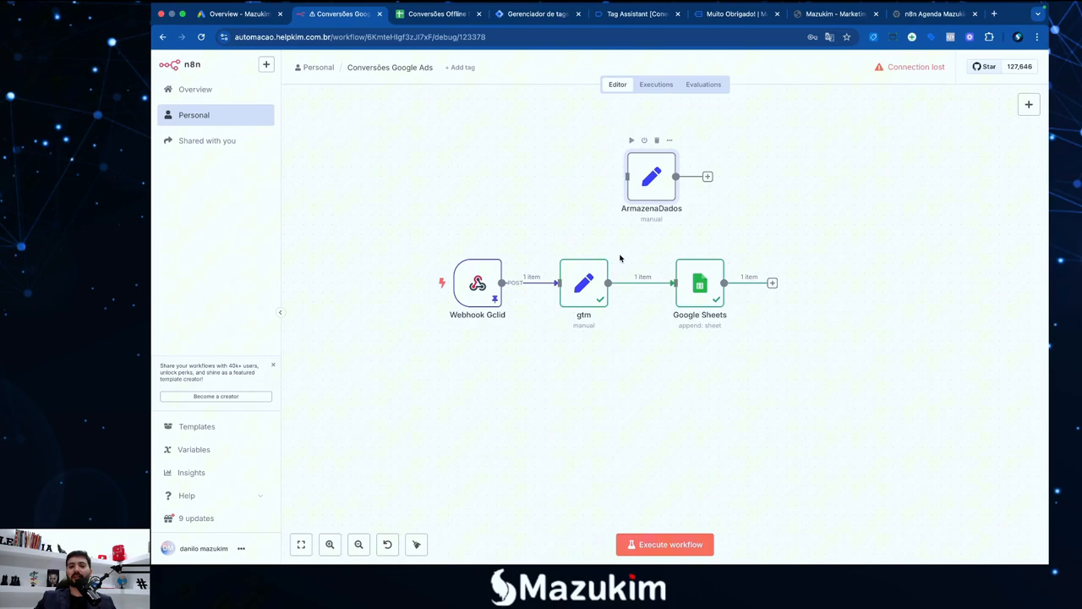
double_click(575, 284)
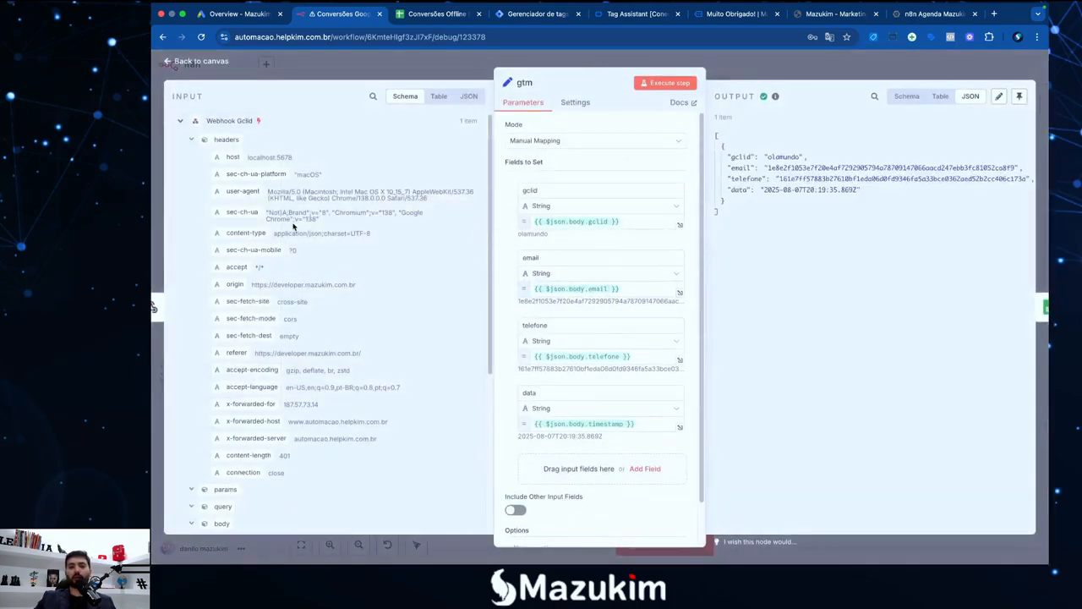
scroll(262, 372, "down", 5)
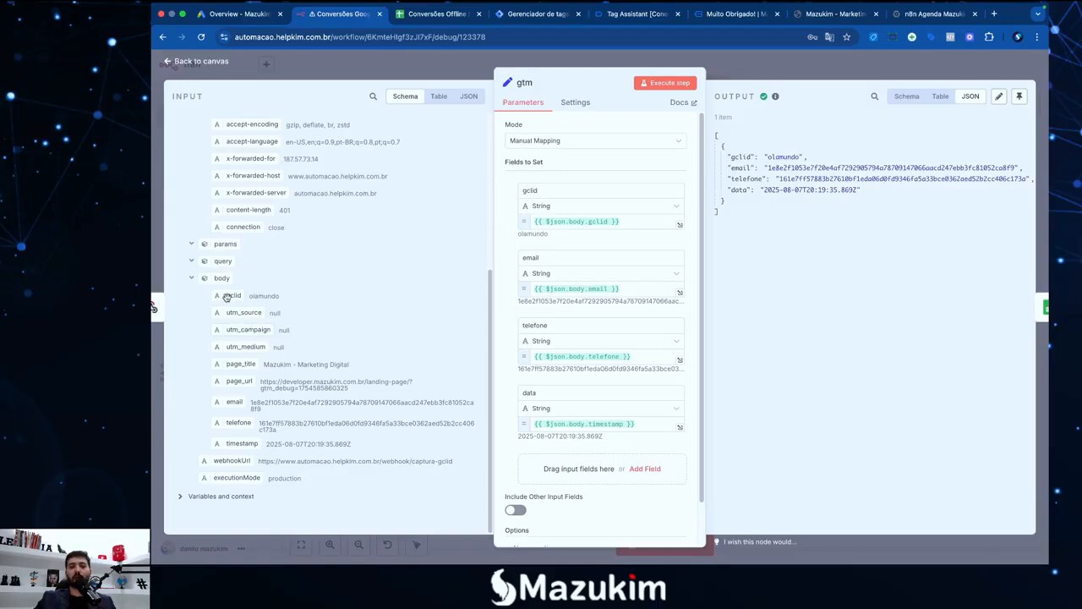
left_click_drag(225, 296, 635, 222)
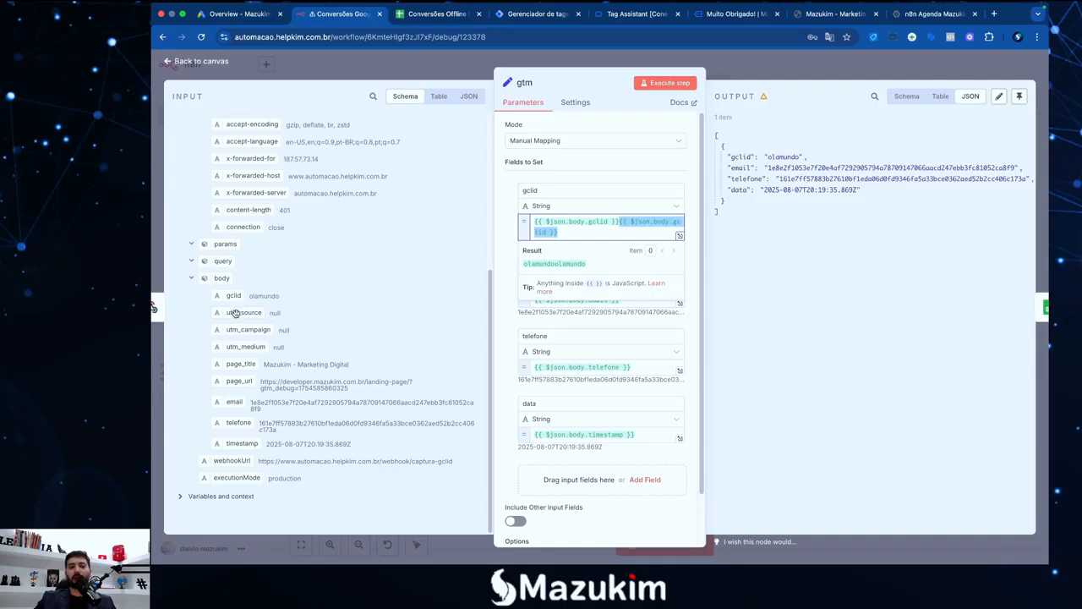
left_click_drag(234, 402, 643, 302)
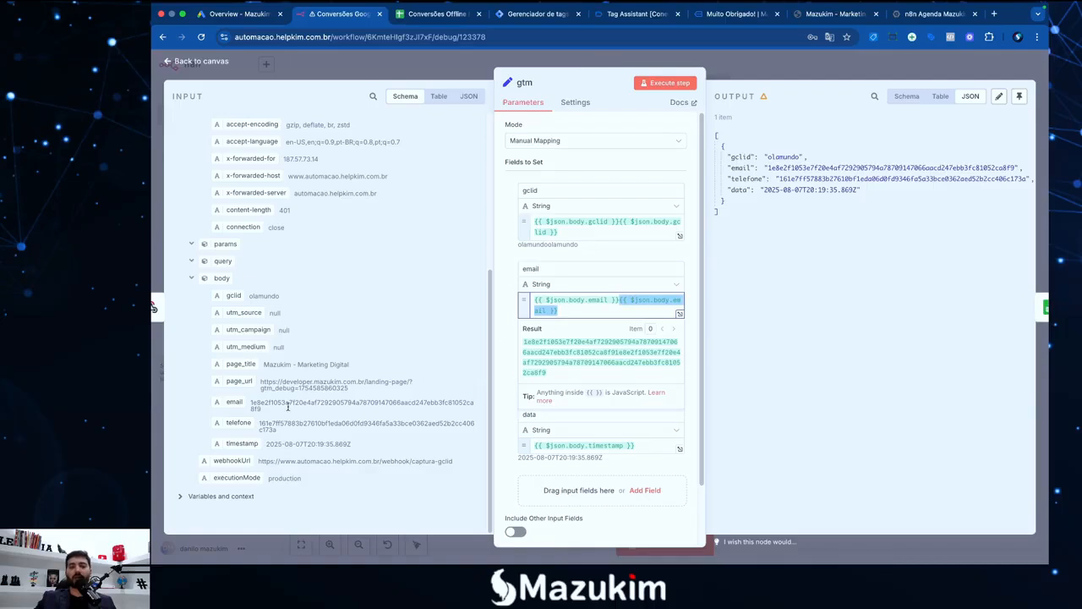
left_click(572, 313)
left_click_drag(568, 311, 627, 302)
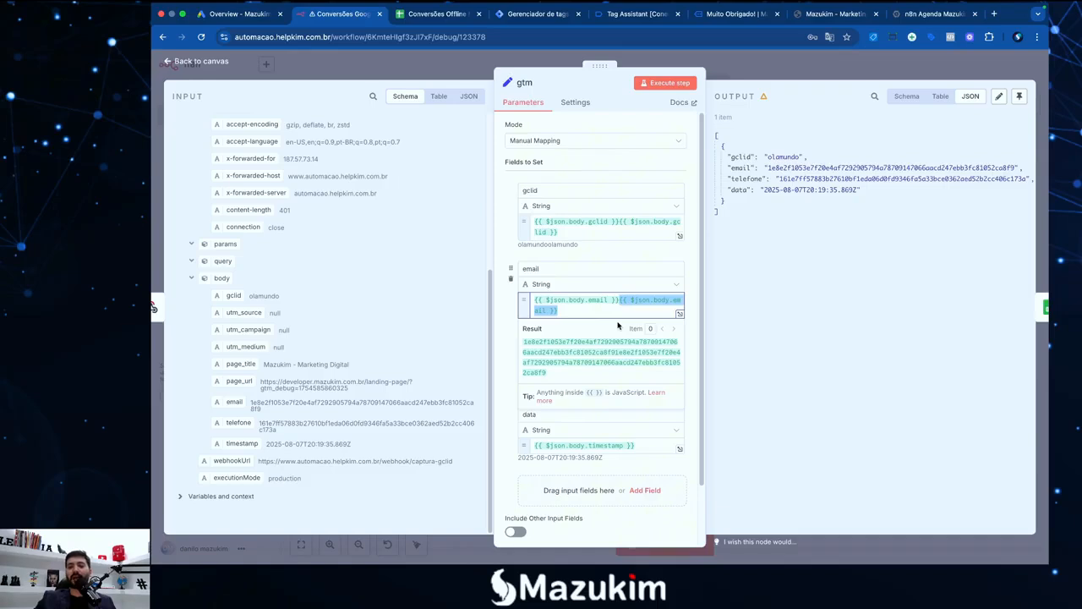
key("BackSpace")
left_click_drag(558, 231, 618, 222)
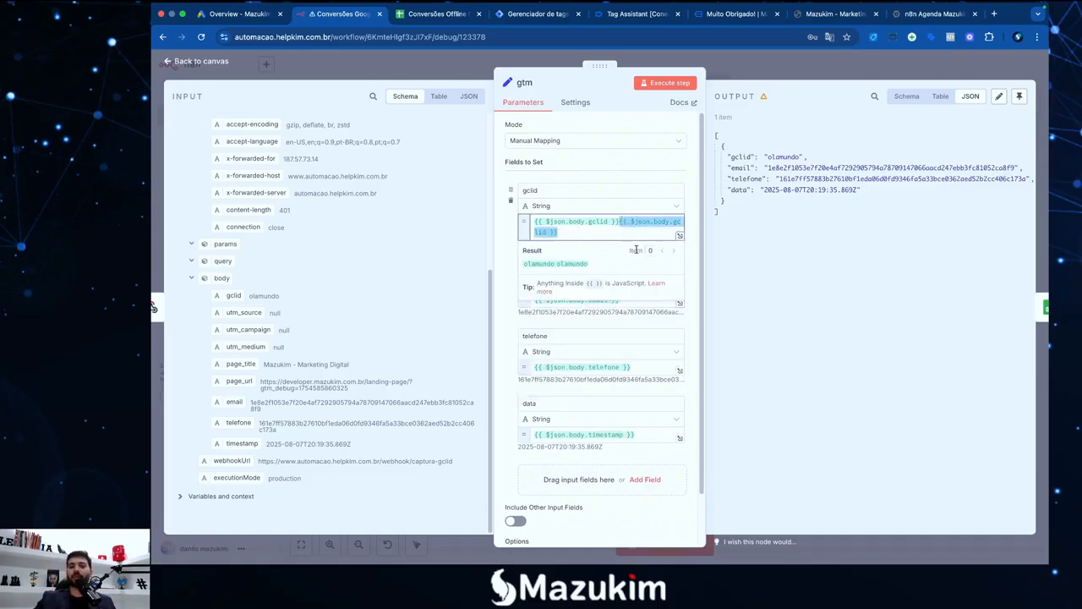
key("BackSpace")
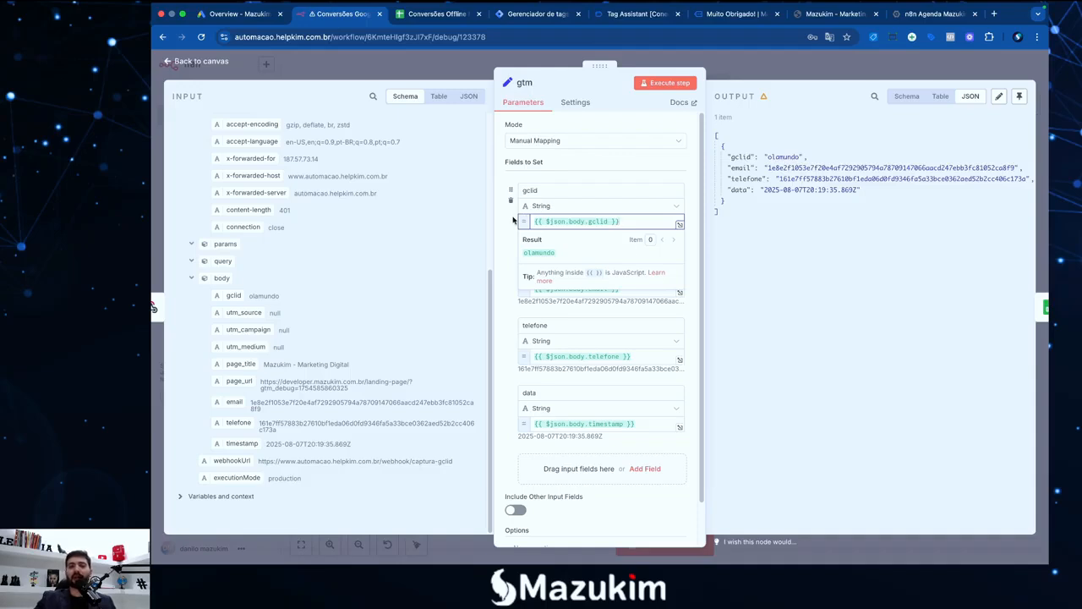
left_click(511, 228)
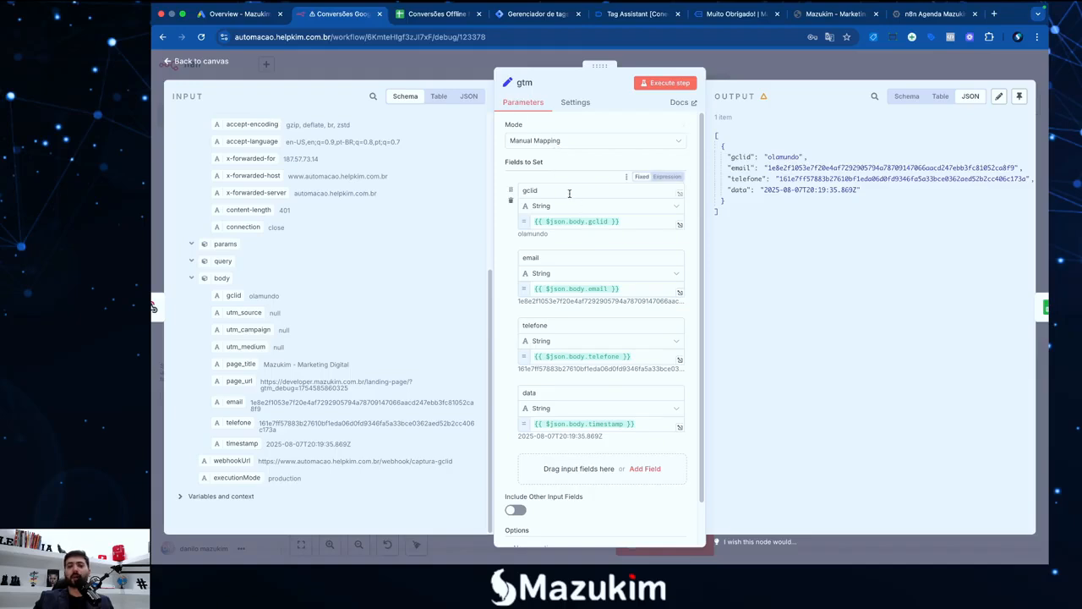
scroll(562, 338, "down", 1)
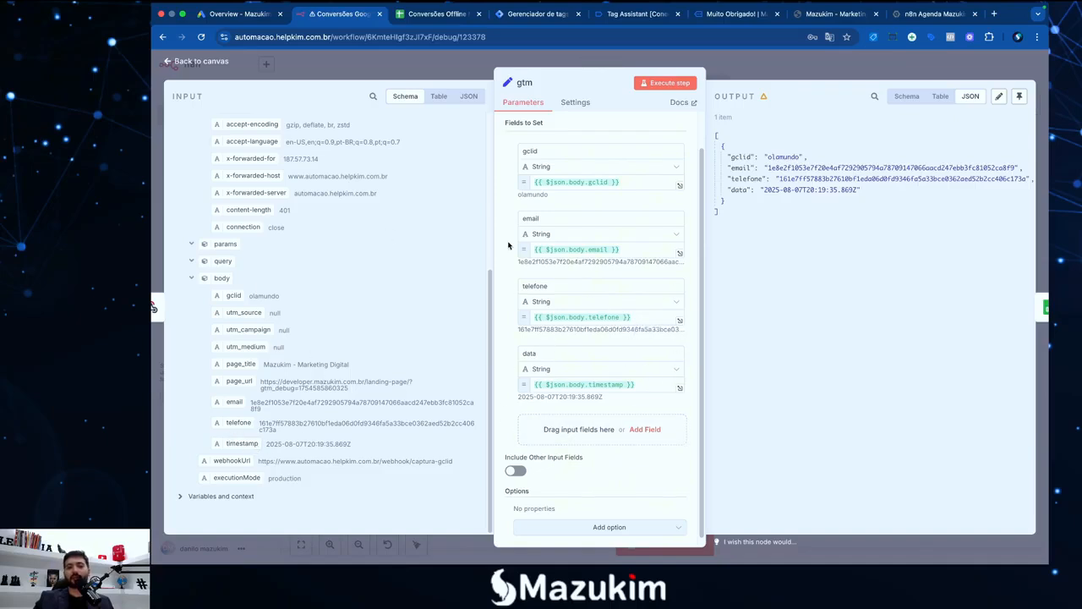
scroll(508, 245, "up", 1)
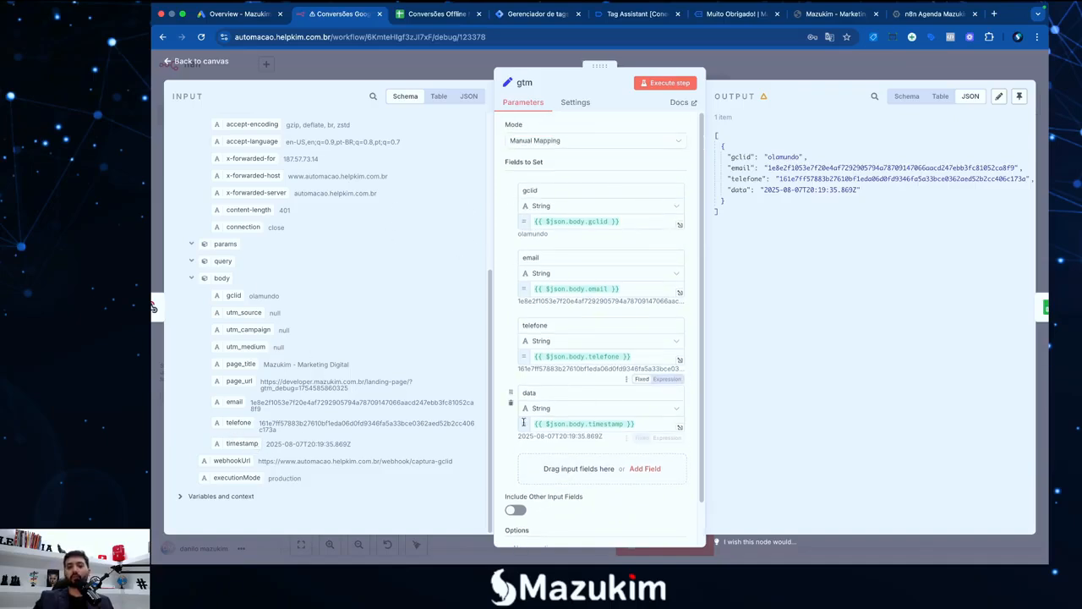
scroll(524, 422, "down", 1)
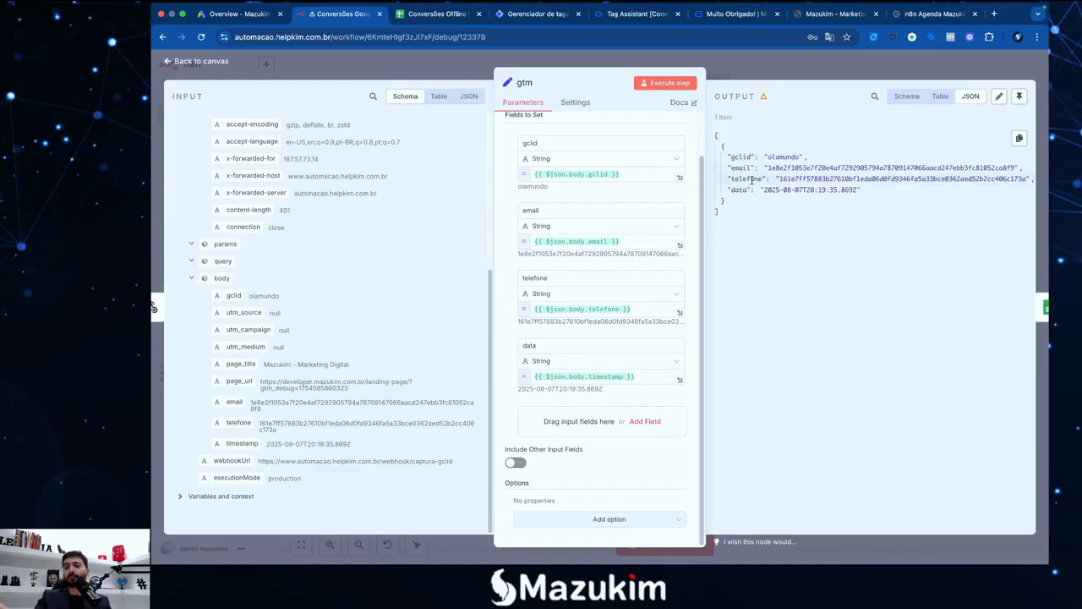
left_click_drag(735, 153, 747, 178)
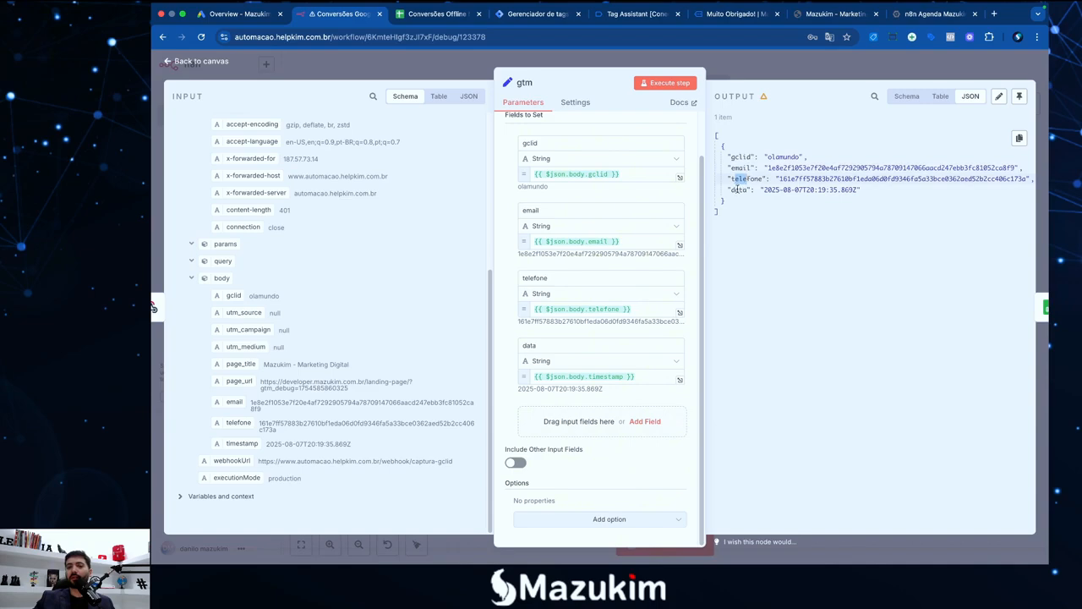
left_click(738, 189)
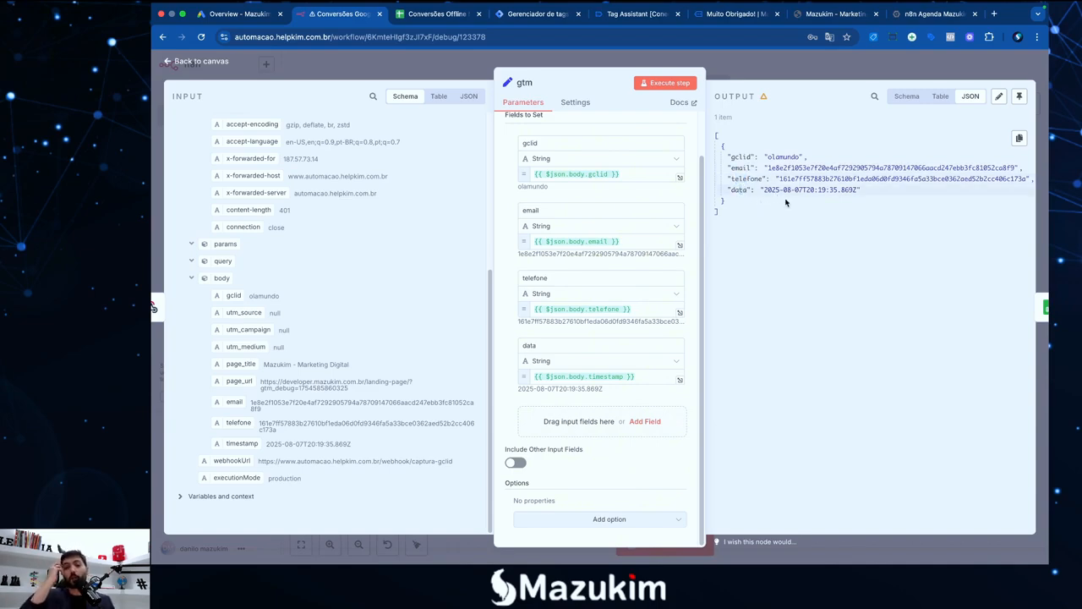
left_click(748, 78)
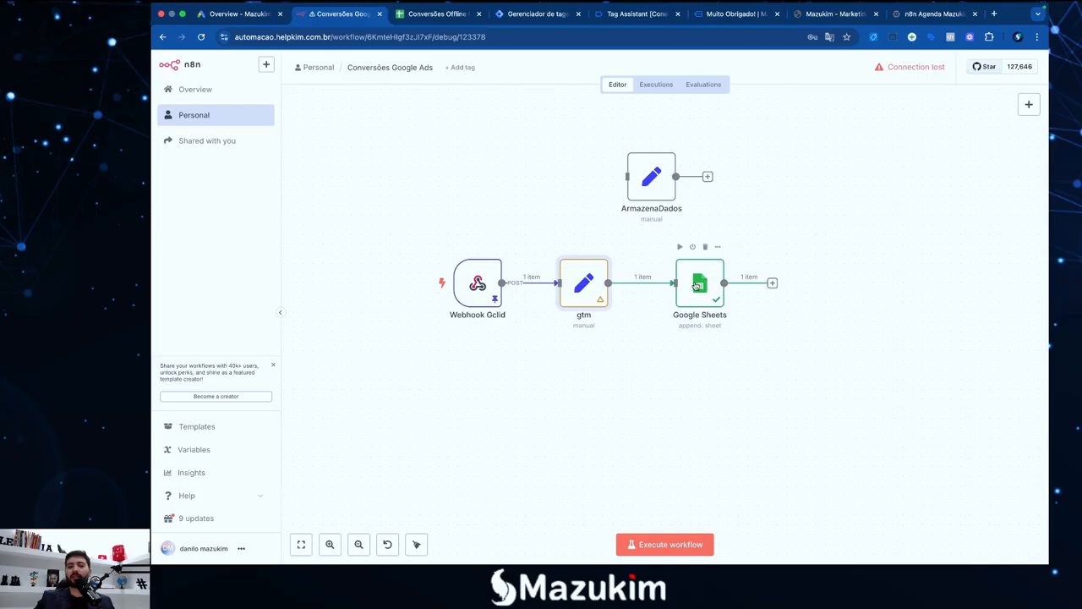
Delete ArmazenaDados, then search 'google shee' between gtm and Google Sheets without adding anything
left_click(657, 140)
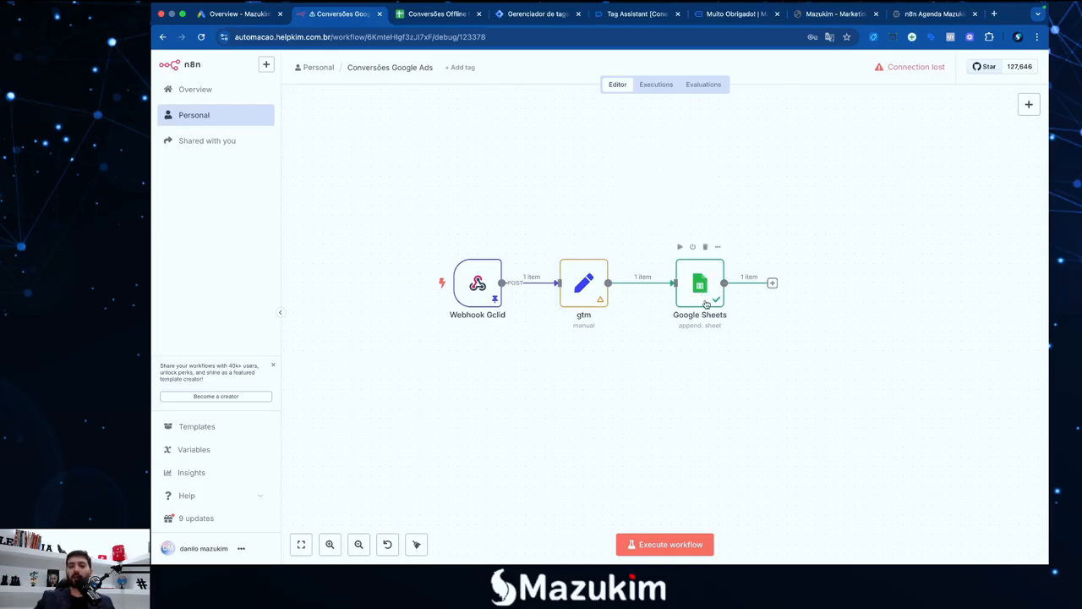
mouse_move(636, 285)
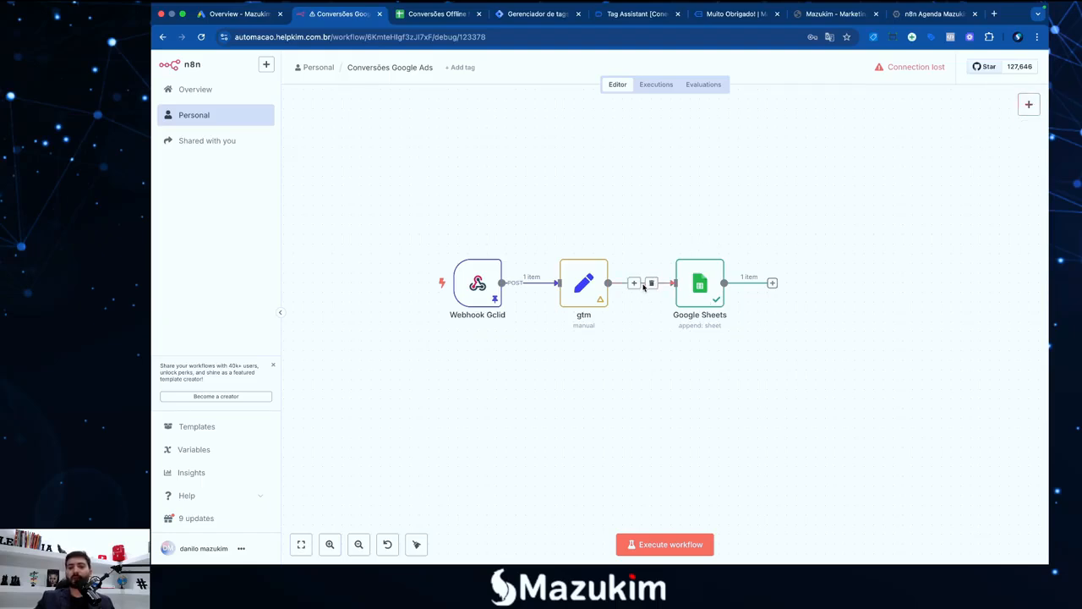
left_click(634, 284)
type("g")
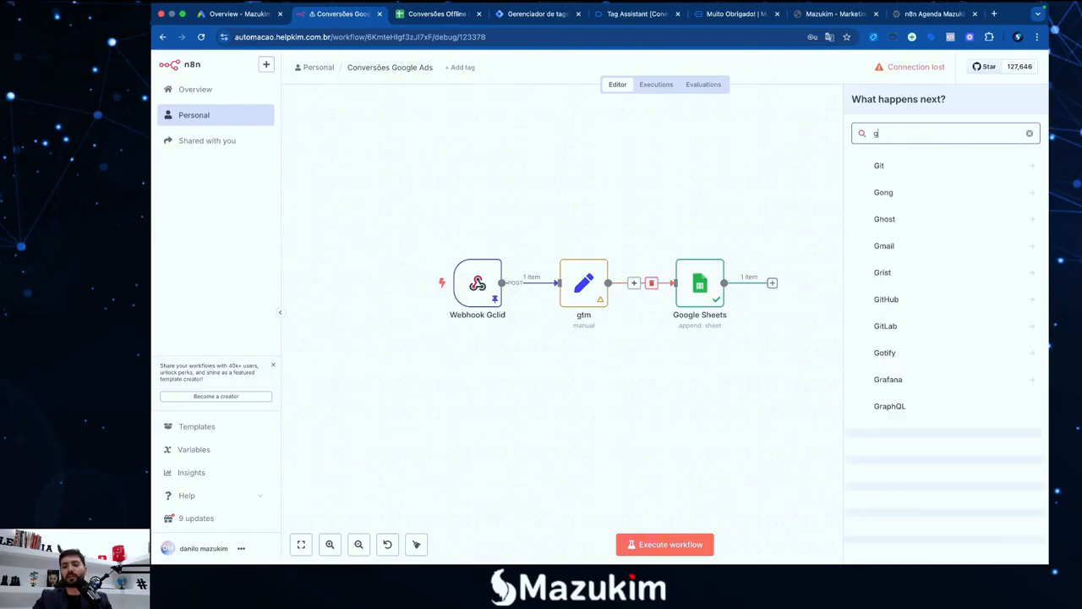
type("oogle shee")
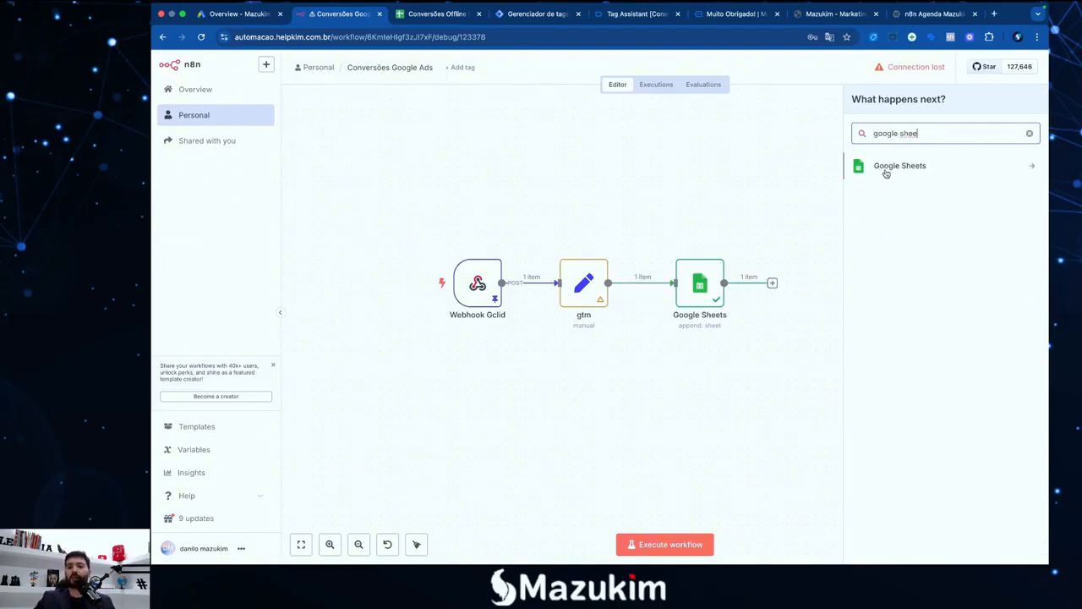
left_click(672, 211)
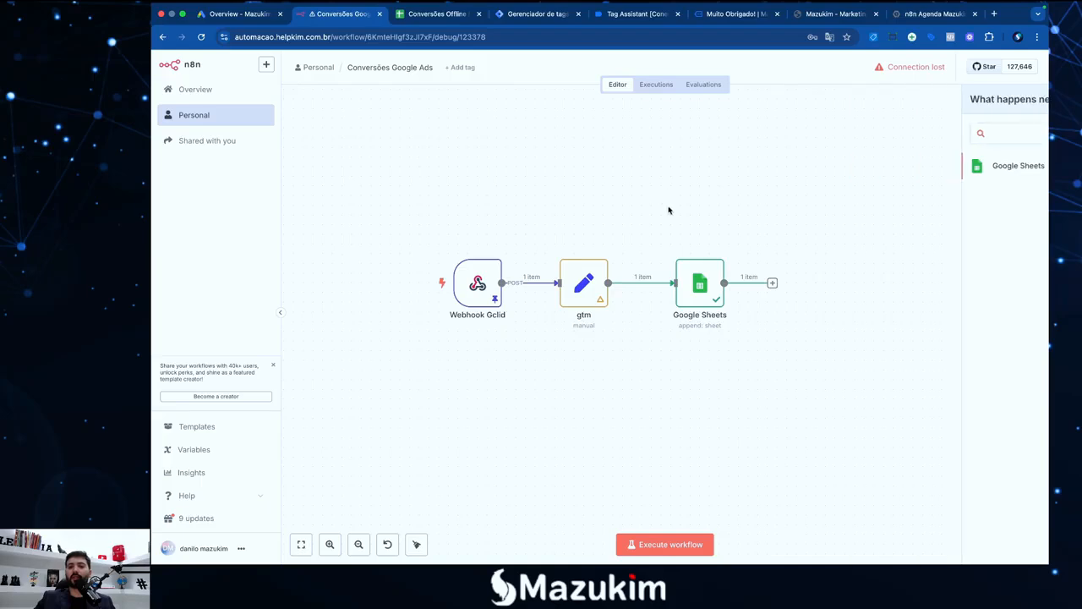
Review the Google Sheets node's spreadsheet list, then check the browser's signed-in Google accounts
double_click(698, 292)
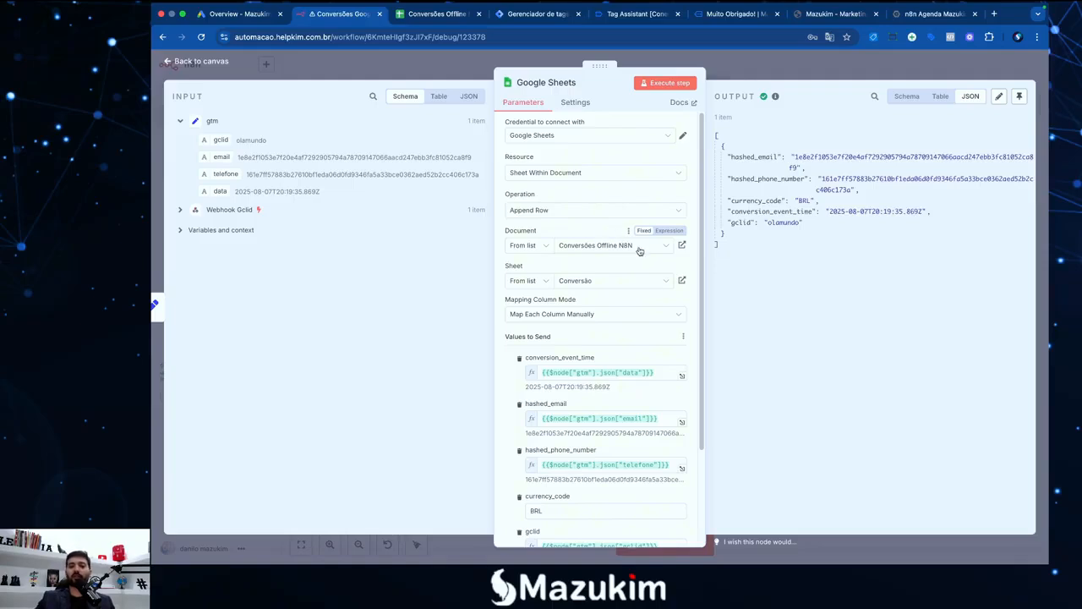
left_click(640, 248)
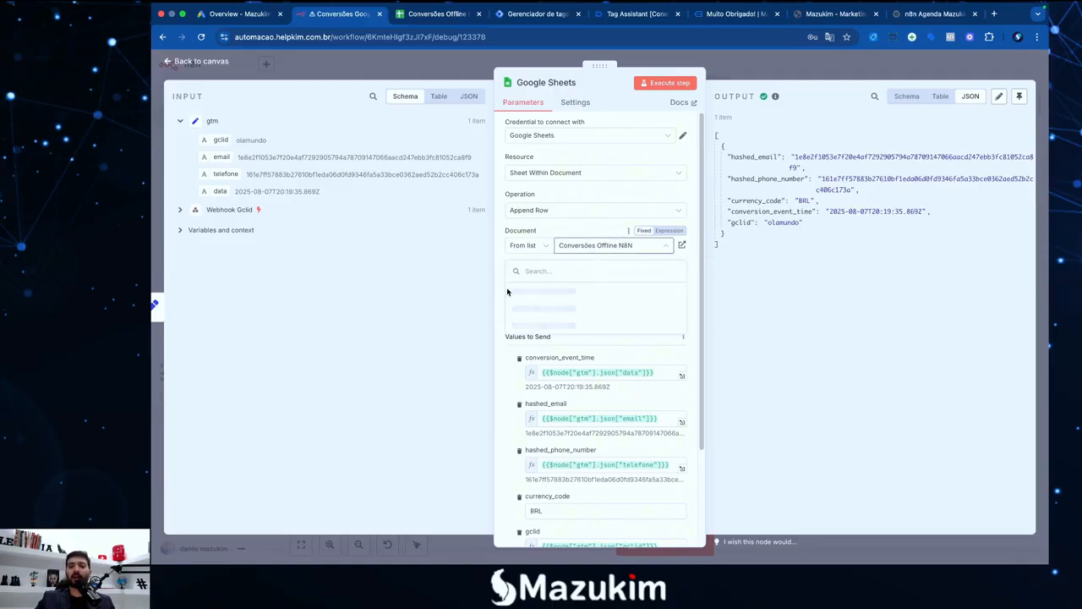
scroll(538, 318, "down", 15)
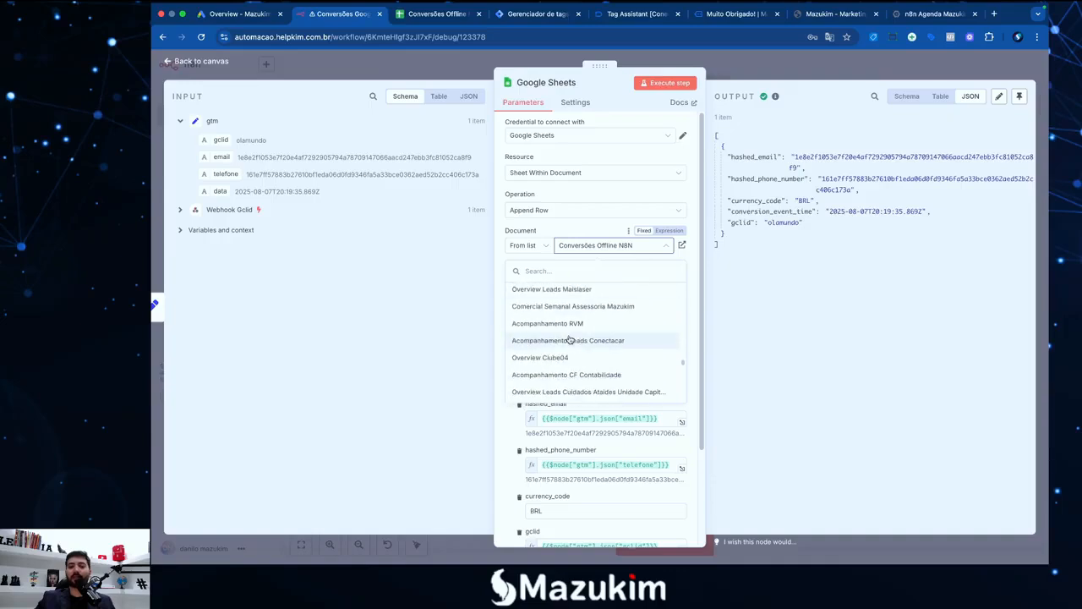
left_click(570, 200)
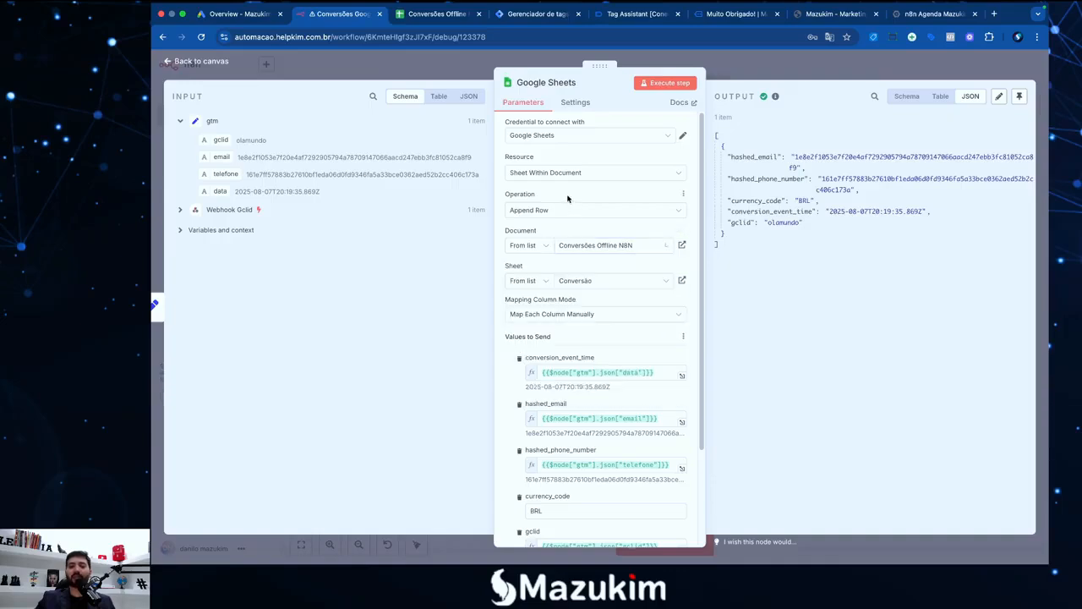
left_click(1017, 38)
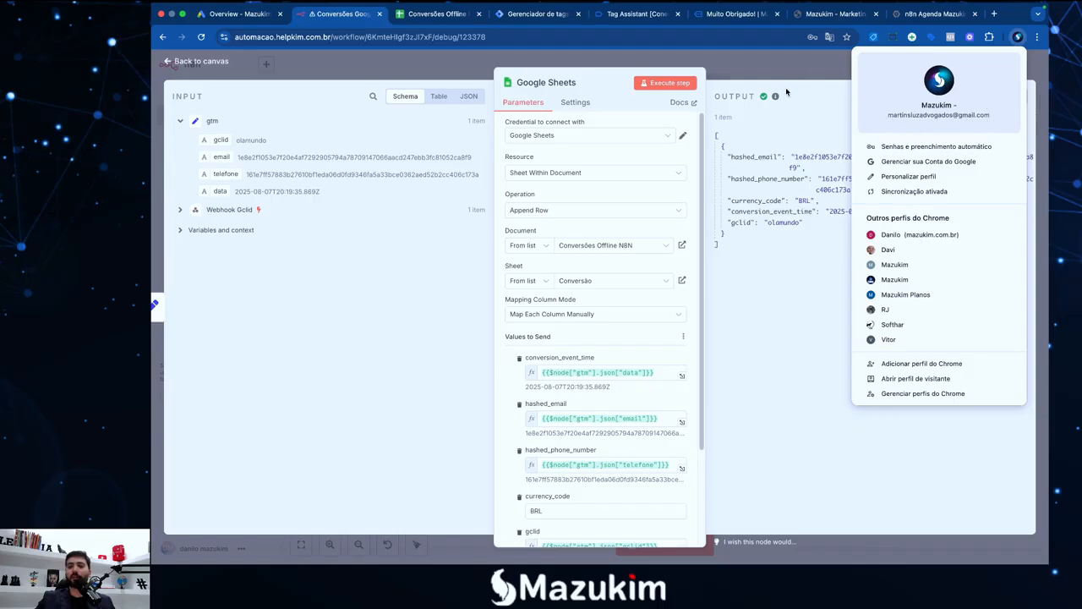
left_click(713, 116)
Look over the appended conversion rows in Conversões Offline N8N, then go back to the n8n node
left_click(417, 20)
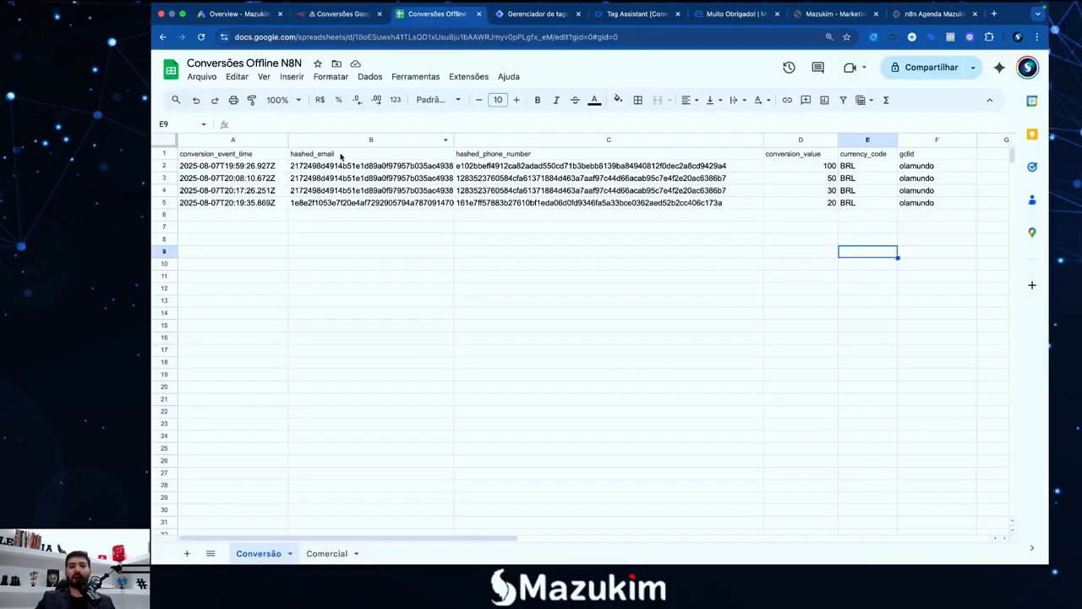
left_click(331, 14)
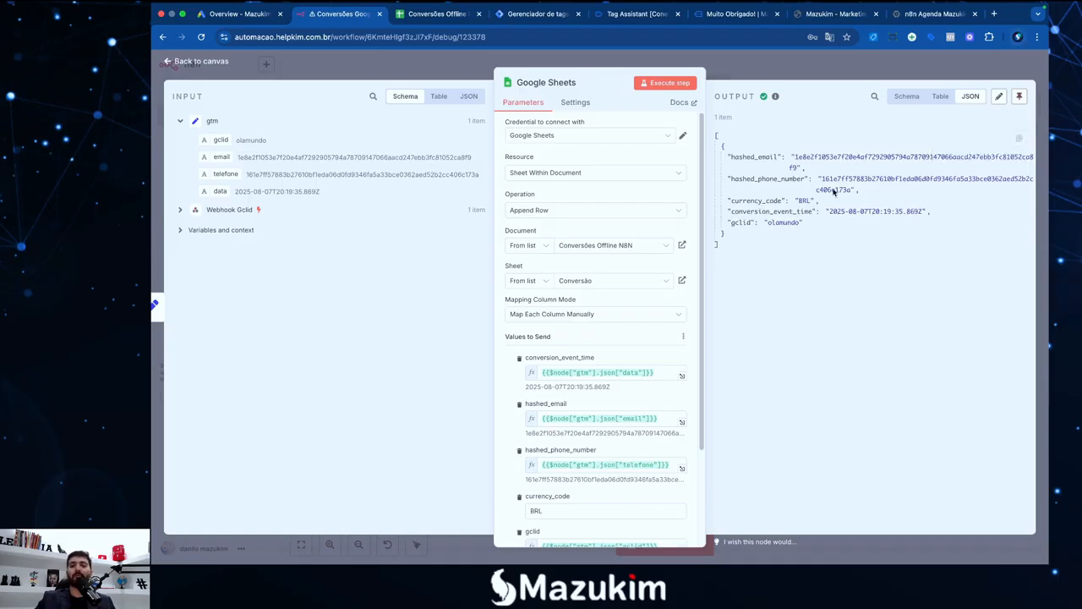
Keep Conversões Offline N8N as the document and review its sheet list in the Google Sheets node
scroll(602, 393, "down", 3)
scroll(602, 393, "up", 3)
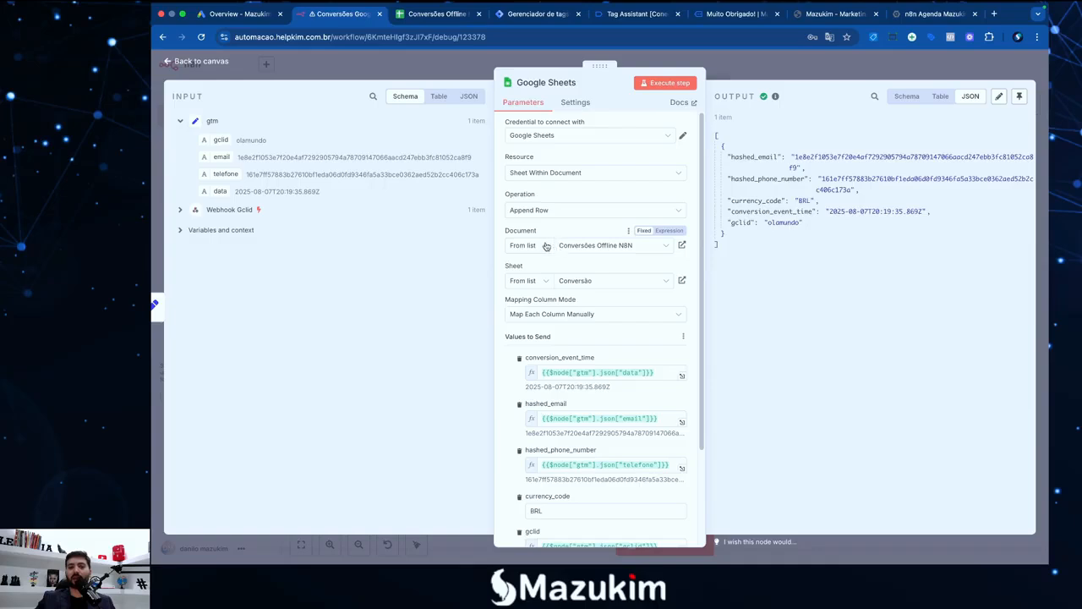
left_click(592, 249)
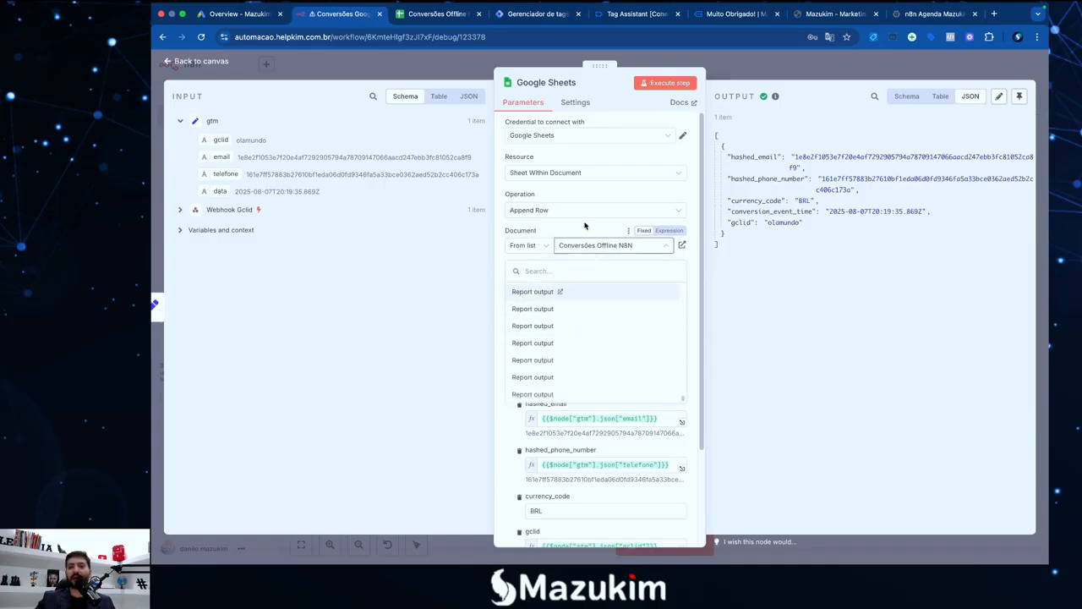
left_click(580, 306)
left_click(598, 286)
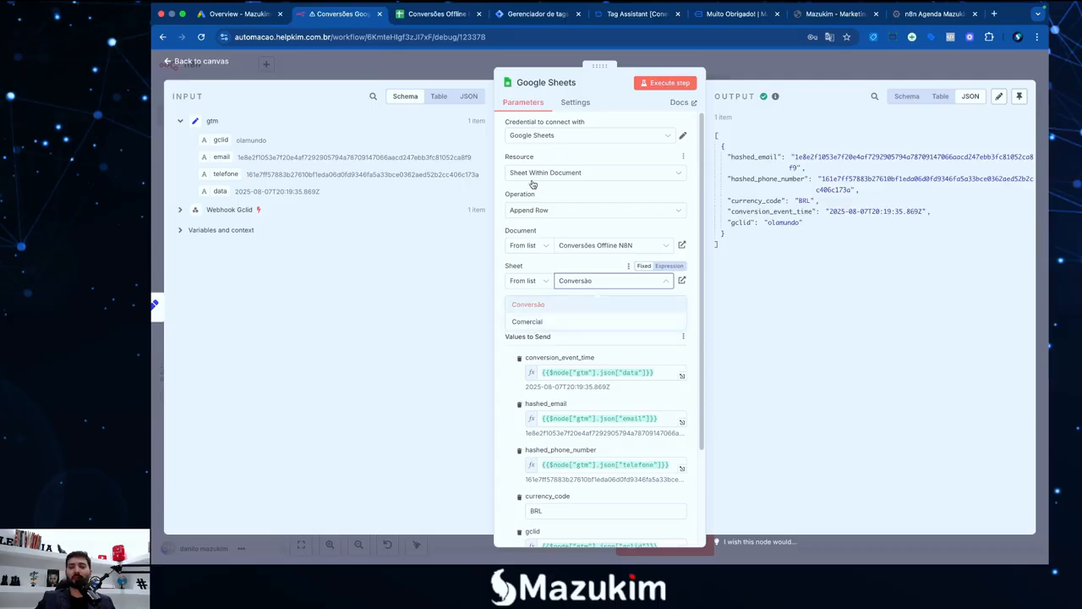
Compare against the spreadsheet's sheets, then close the node back to the workflow canvas
left_click(435, 13)
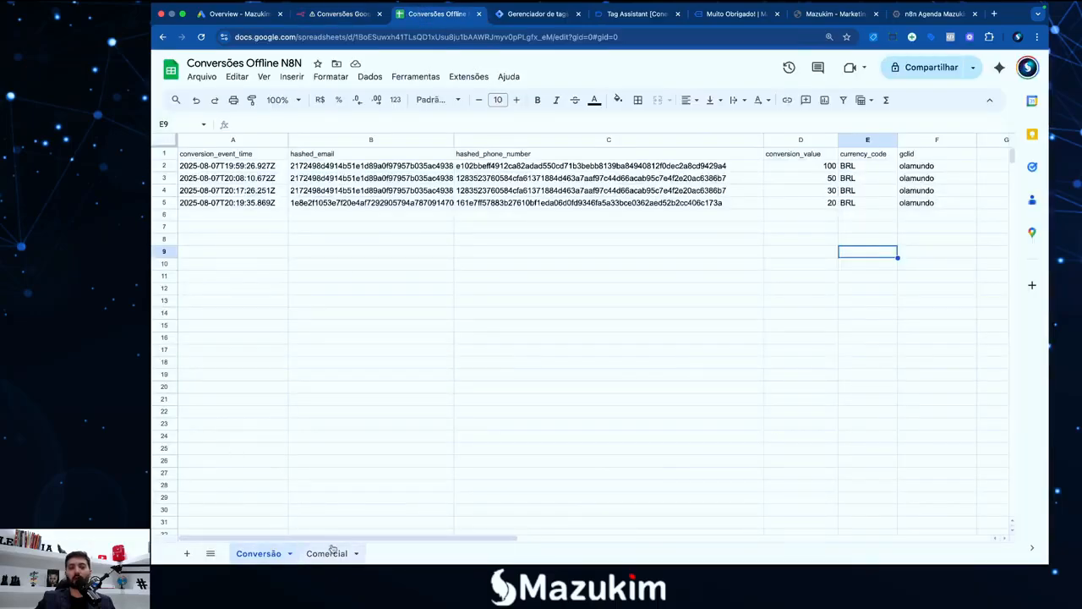
left_click(333, 15)
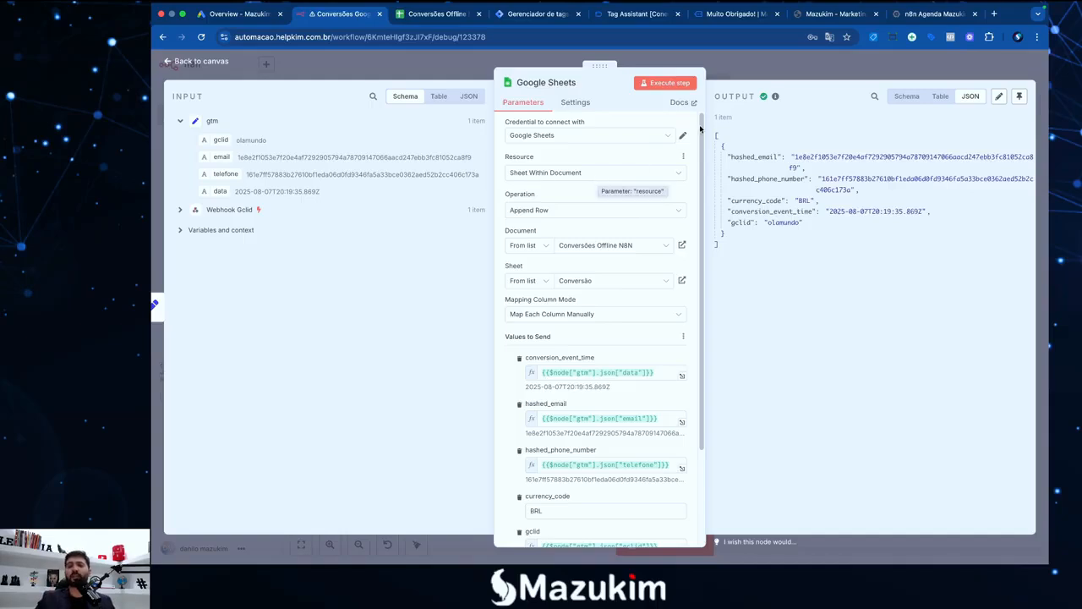
key("Escape")
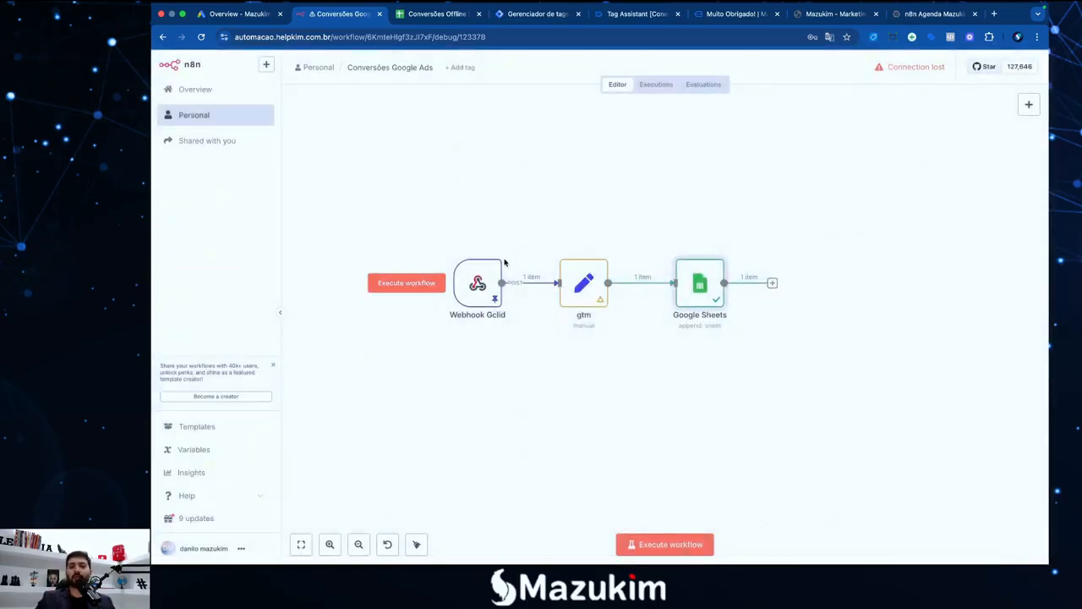
Leave the workflow without saving, view the Credentials list, then bring up the TextEdit checklist notes
left_click(210, 125)
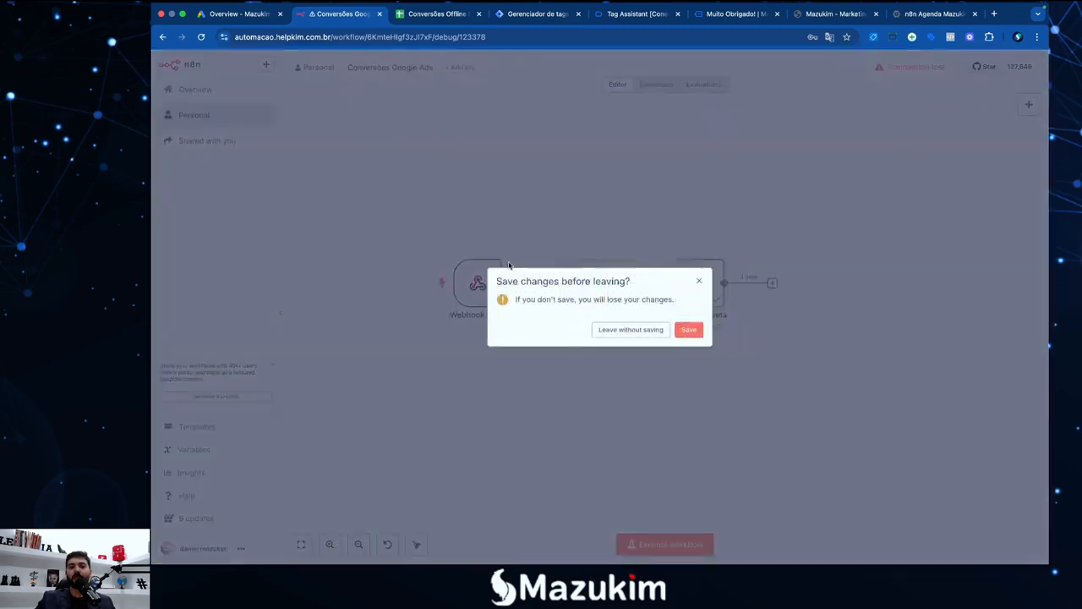
left_click(631, 330)
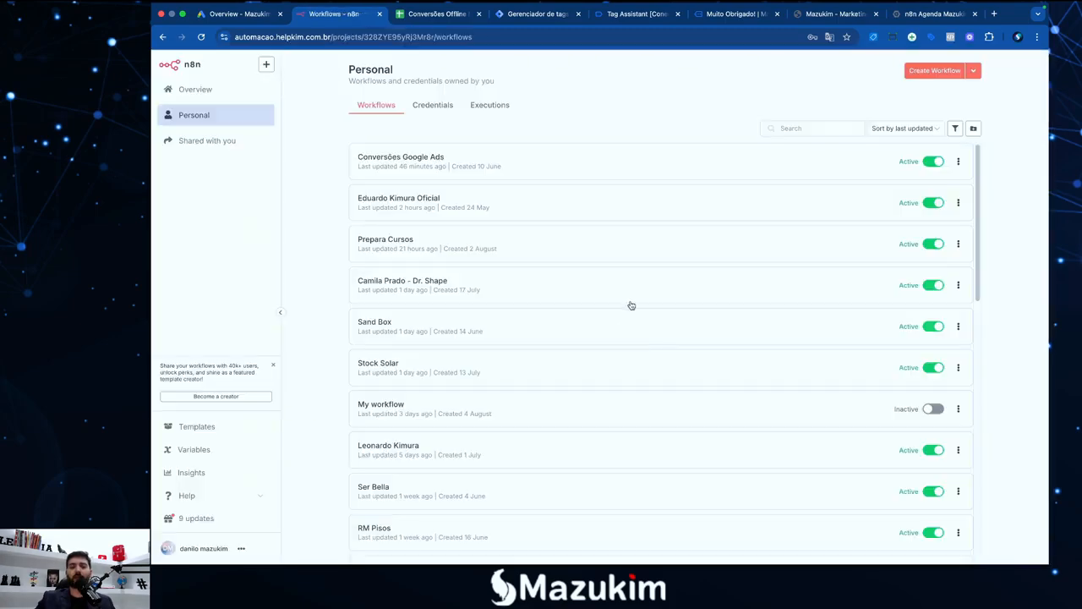
left_click(435, 110)
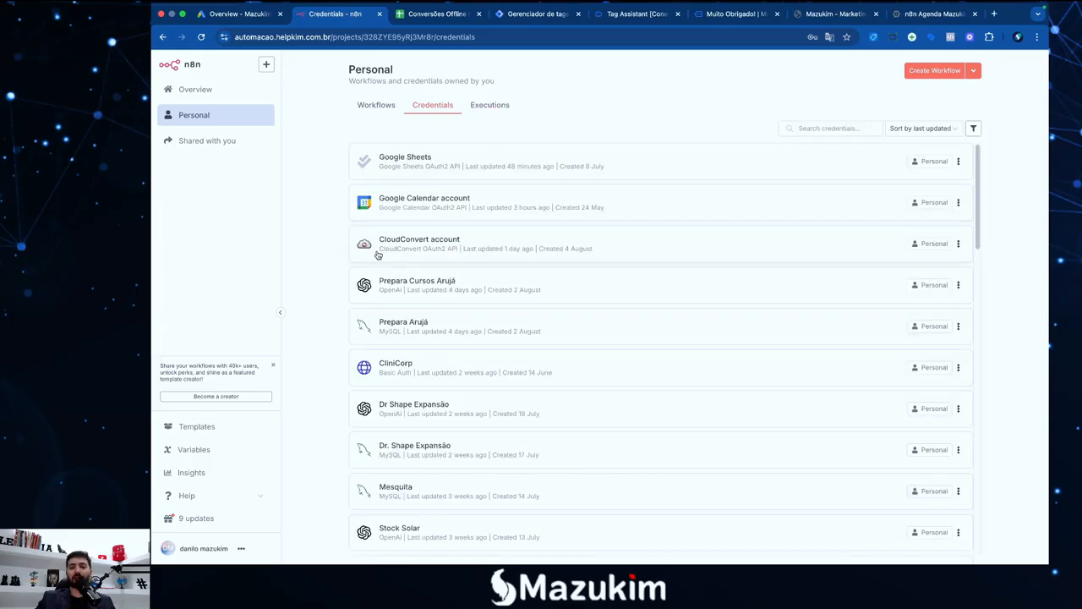
key("F4")
left_click(876, 551)
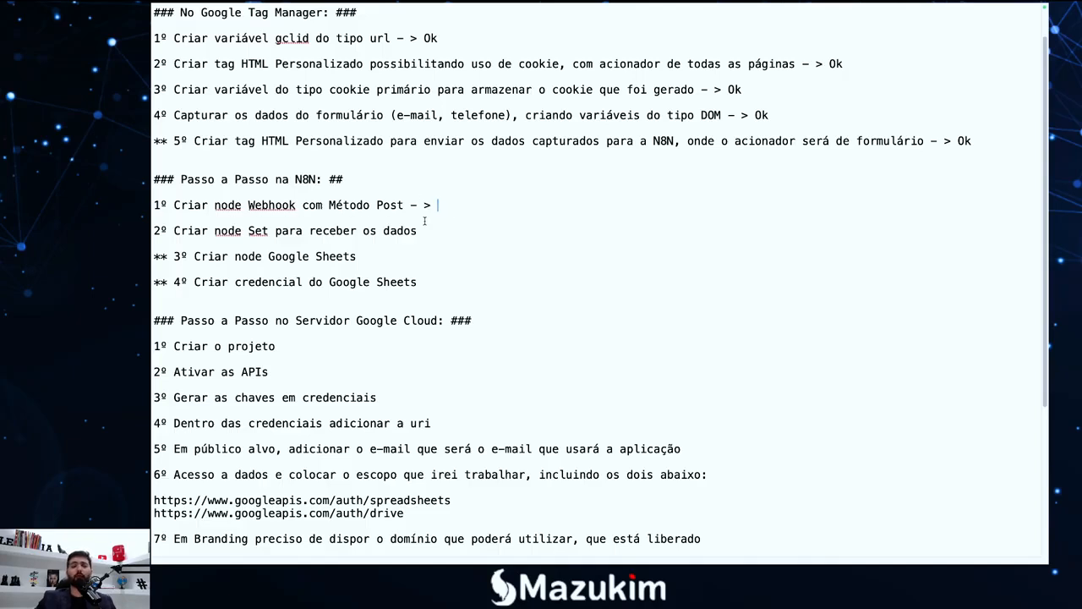
Mark the Webhook, Set and Google Sheets node steps 'Ok' and add '- >' to the credential step
type("k")
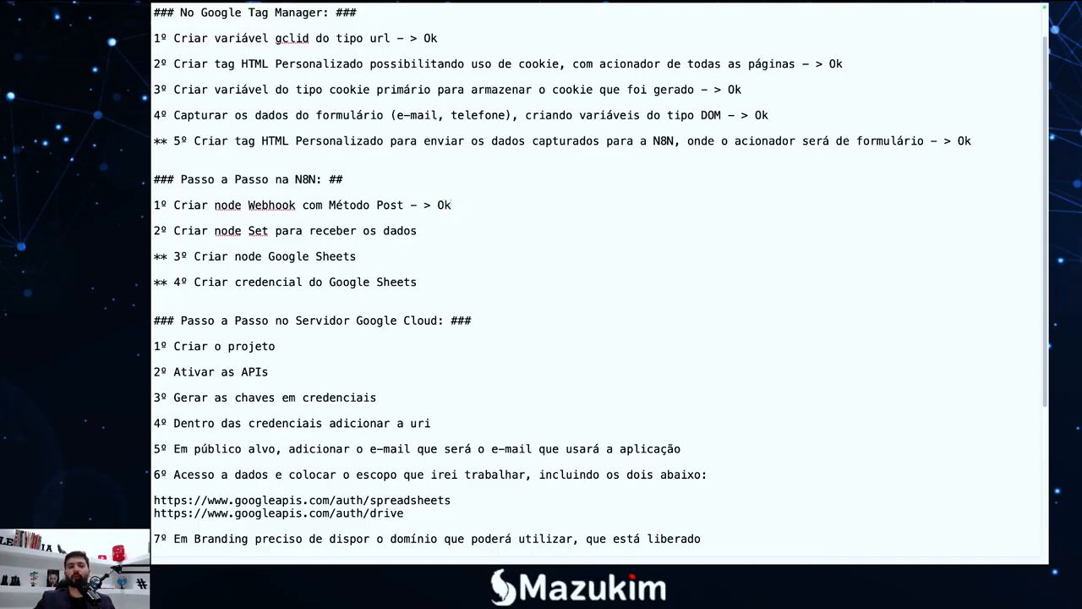
left_click(440, 227)
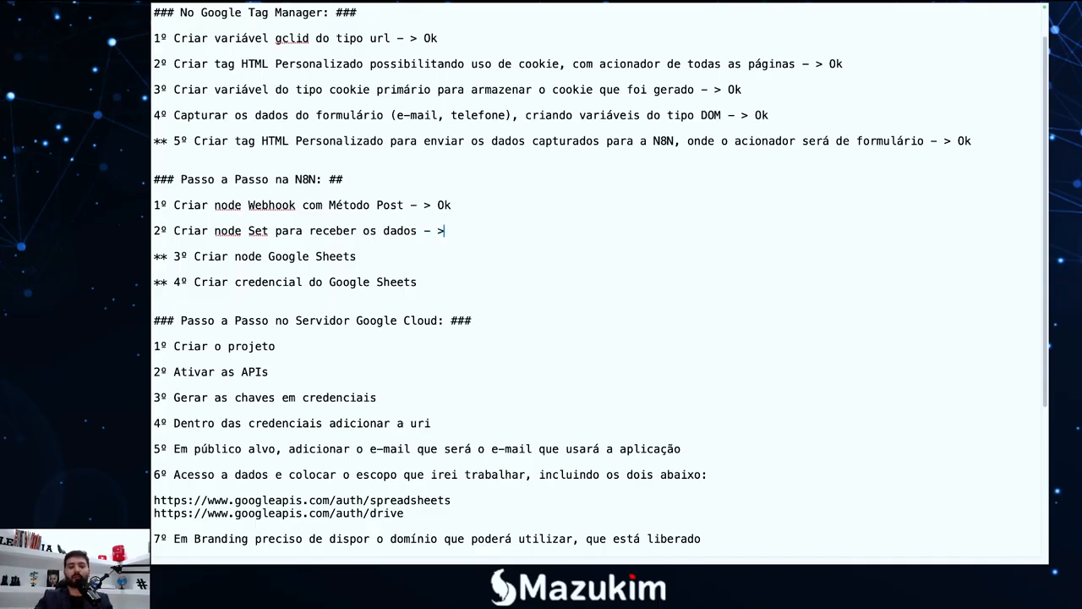
type("- > Ok")
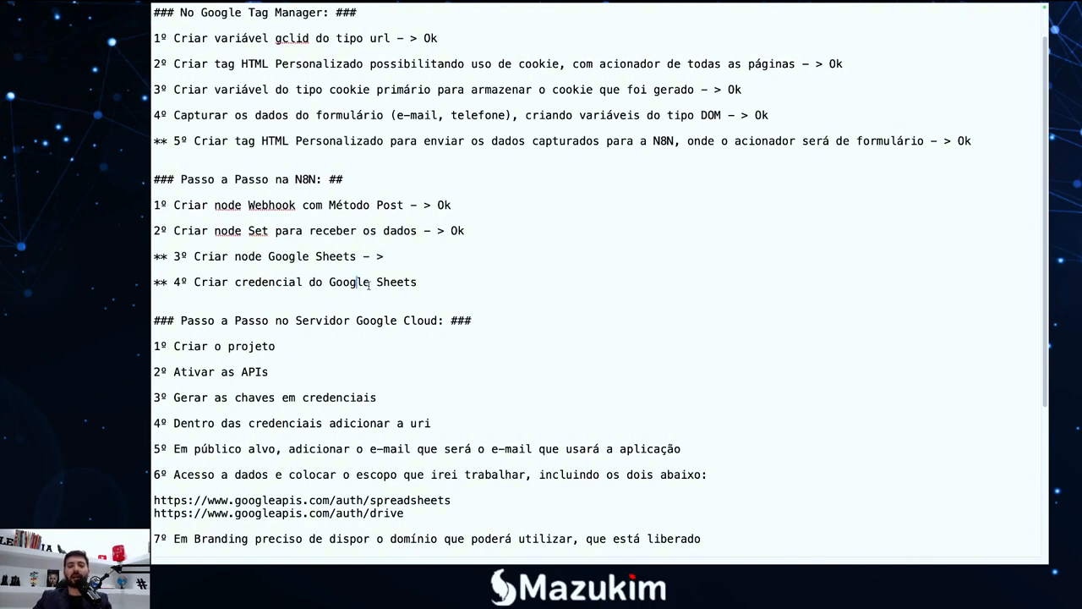
left_click(422, 285)
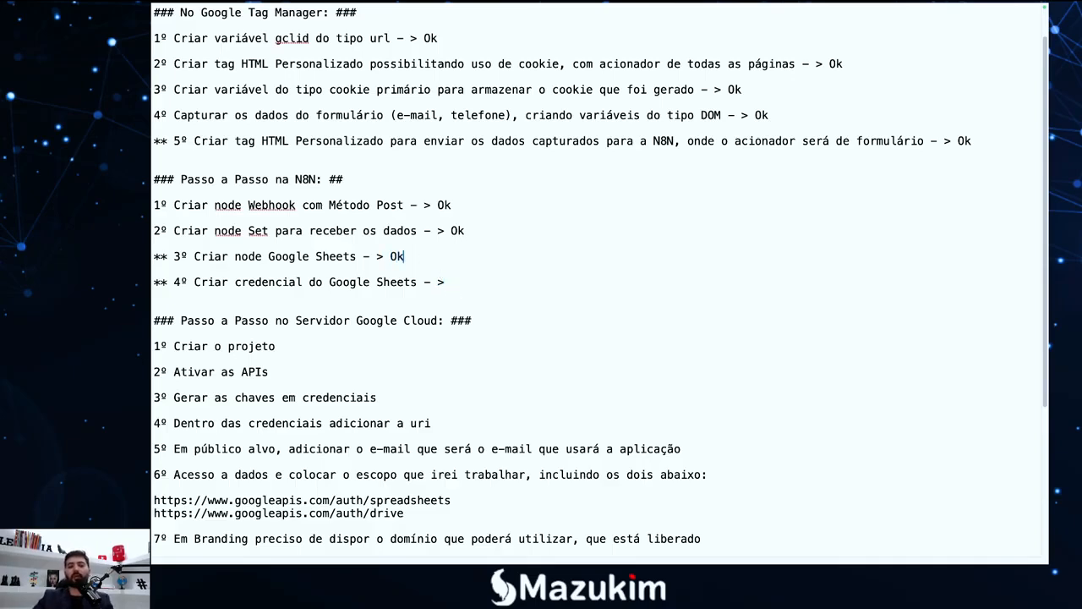
Return to the n8n credentials page in Chrome
key("F4")
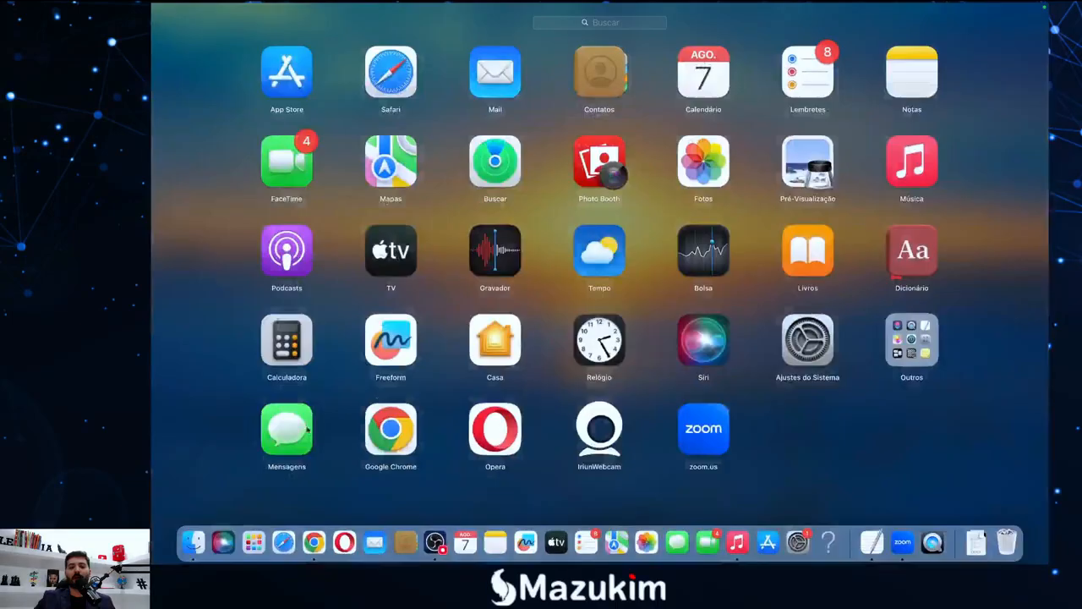
left_click(302, 524)
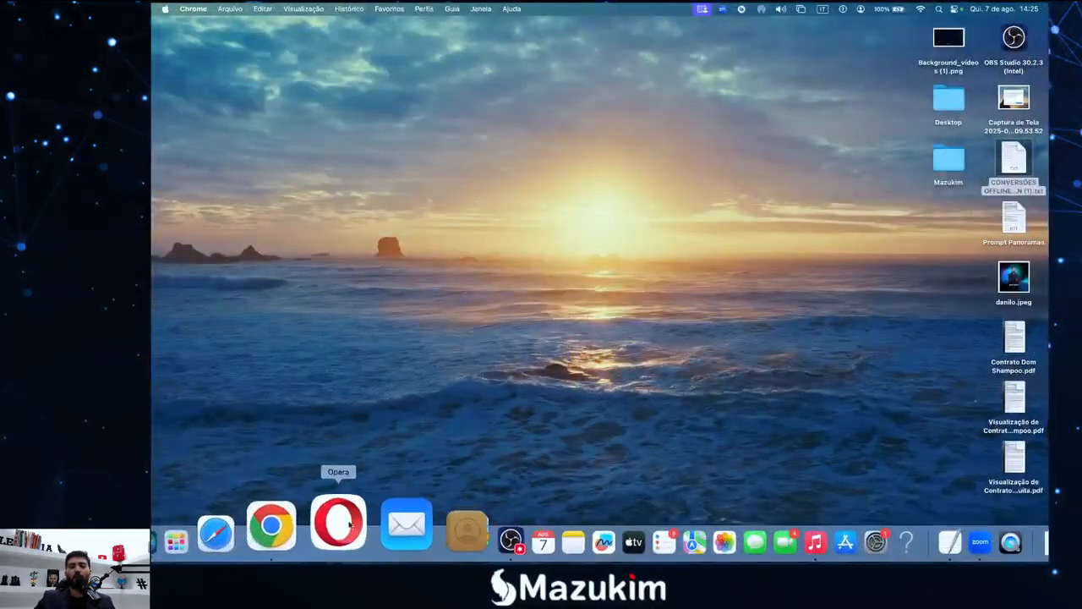
left_click(305, 522)
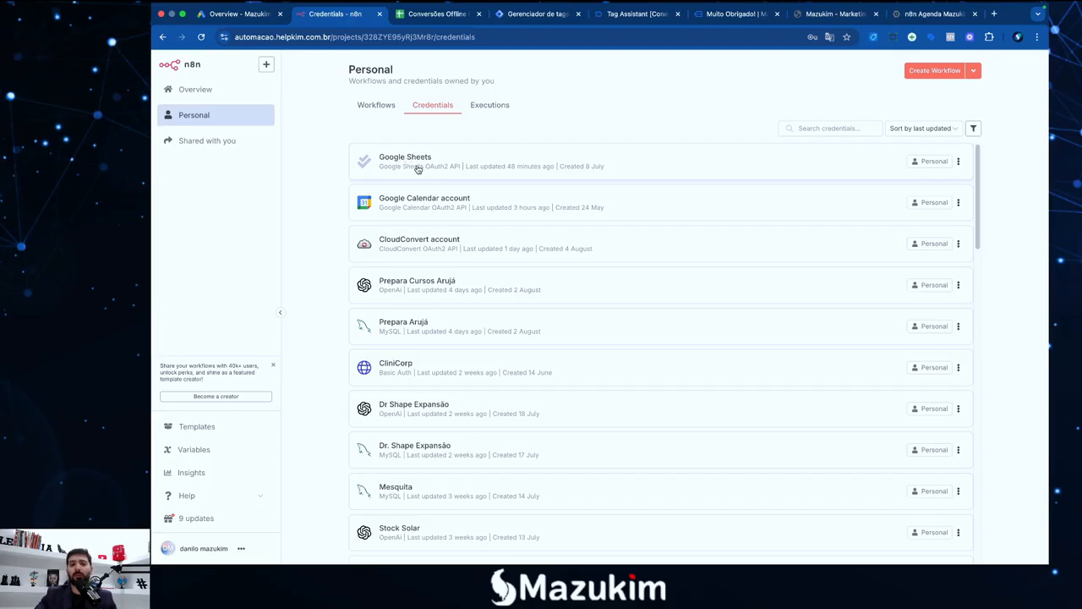
Search 'shee' for a new credential, cancel, and open the existing Google Sheets OAuth2 credential
left_click(266, 65)
left_click(283, 108)
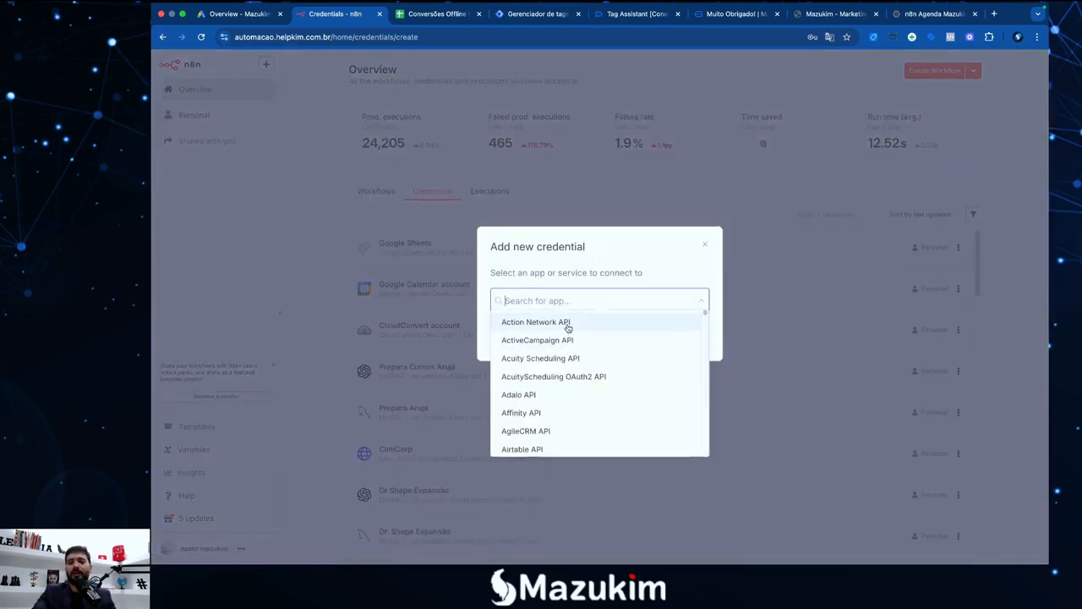
type("shee")
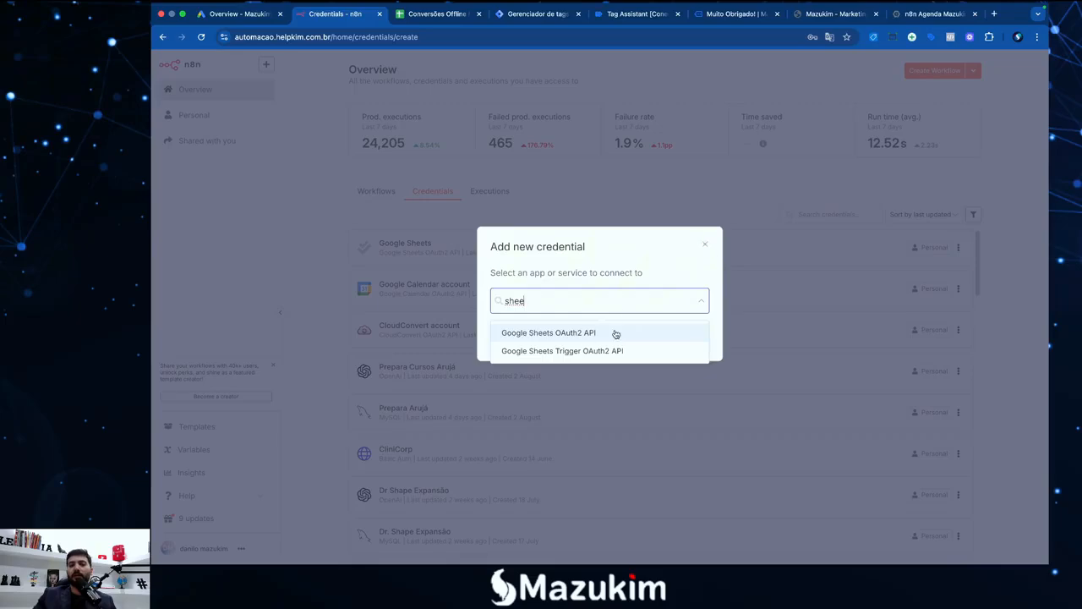
left_click(705, 246)
left_click(521, 267)
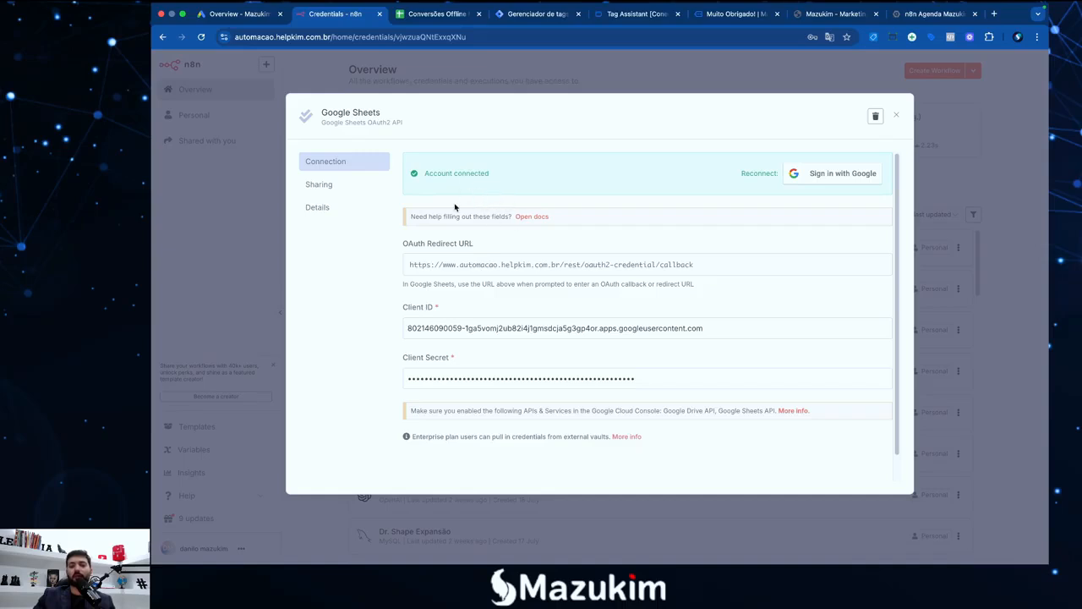
Inspect the credential's filled-in Client ID and masked Client Secret values
scroll(576, 319, "down", 1)
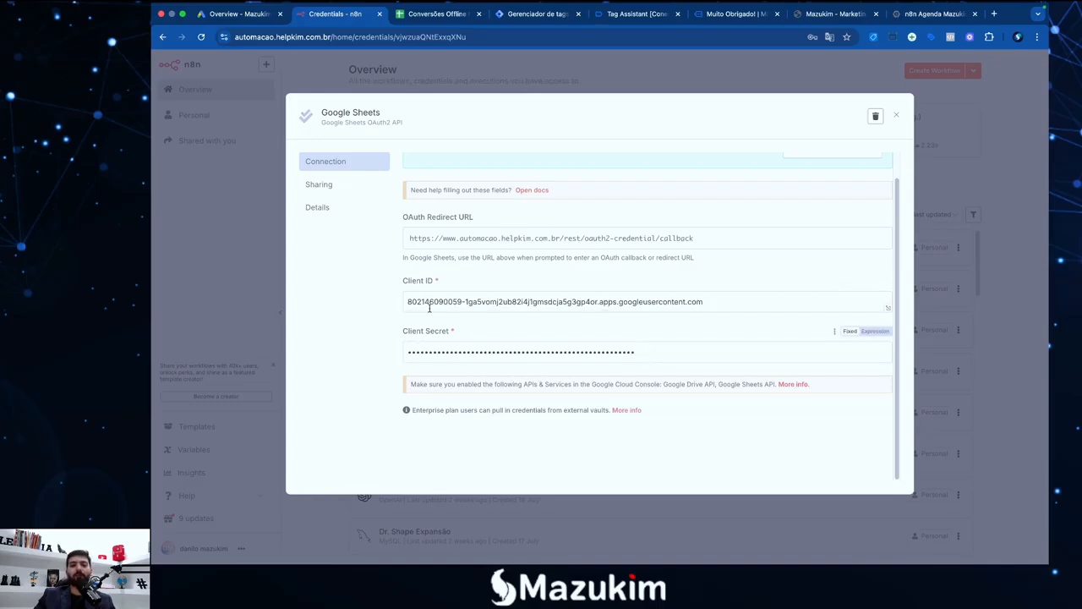
left_click_drag(714, 305, 370, 311)
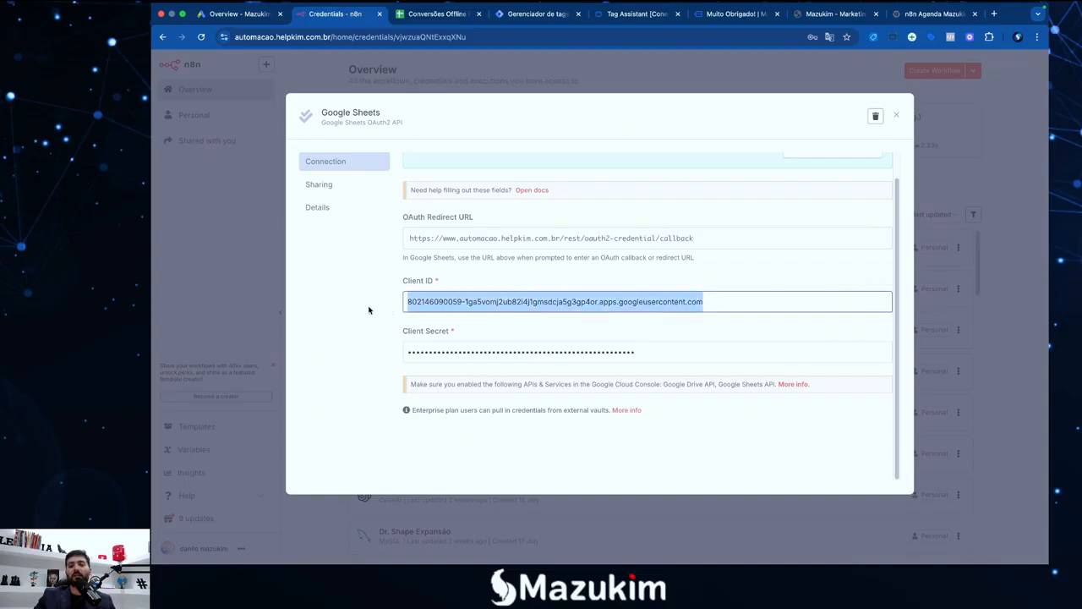
left_click(361, 311)
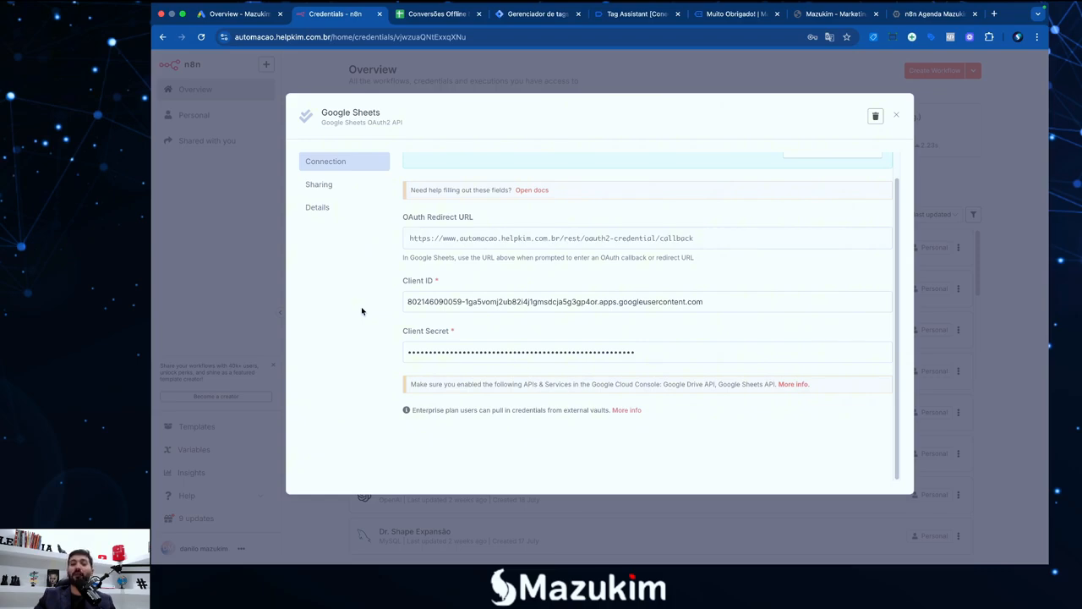
left_click_drag(645, 353, 390, 349)
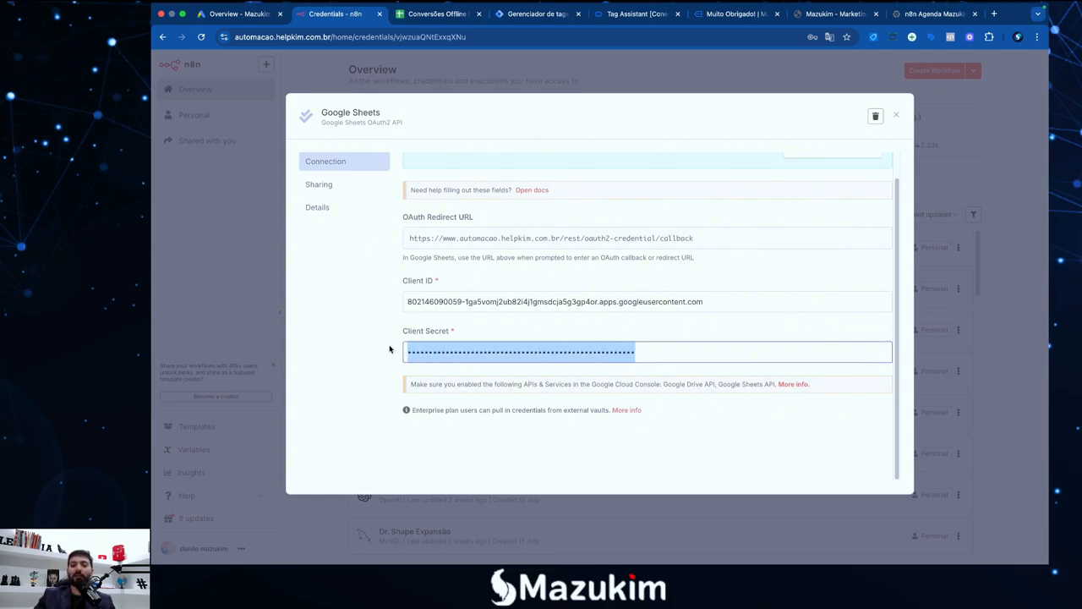
left_click(389, 349)
Confirm 'Account connected' and check which Chrome profile is signed in
scroll(518, 356, "up", 1)
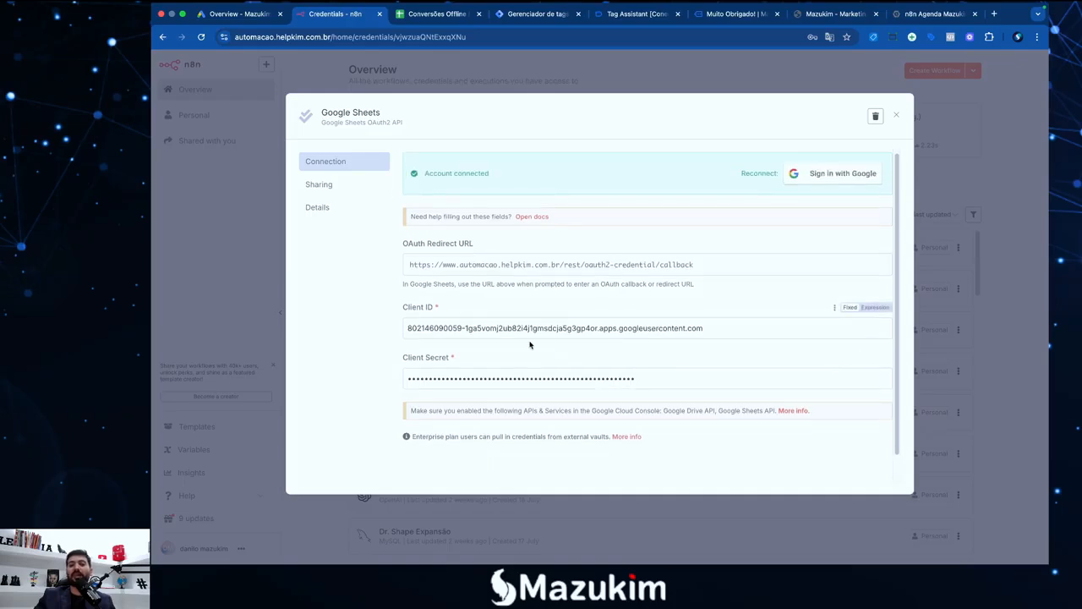
scroll(531, 344, "down", 1)
scroll(531, 344, "up", 1)
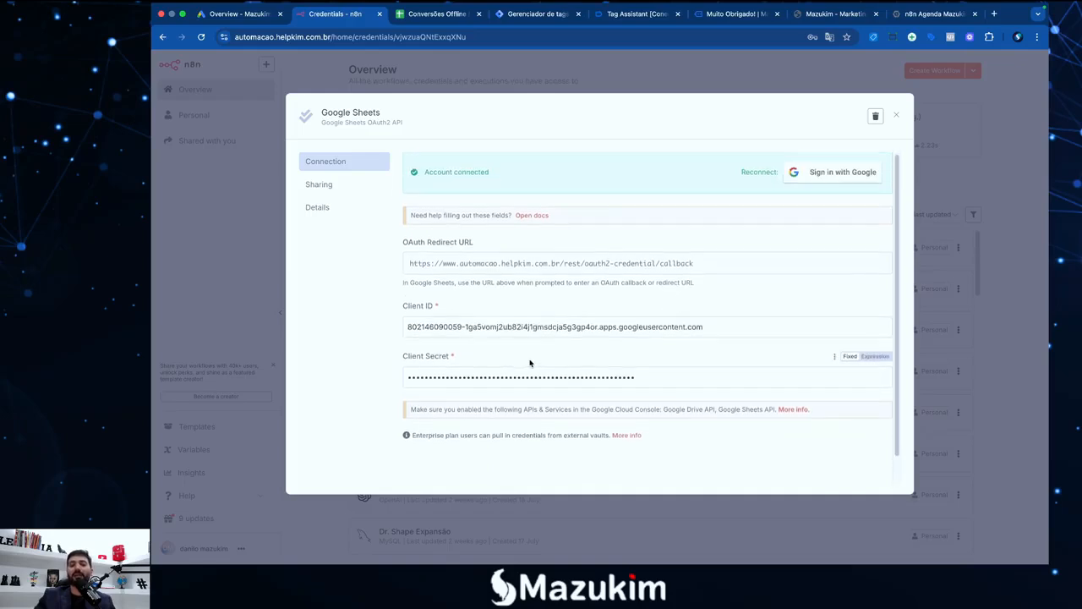
scroll(583, 364, "down", 1)
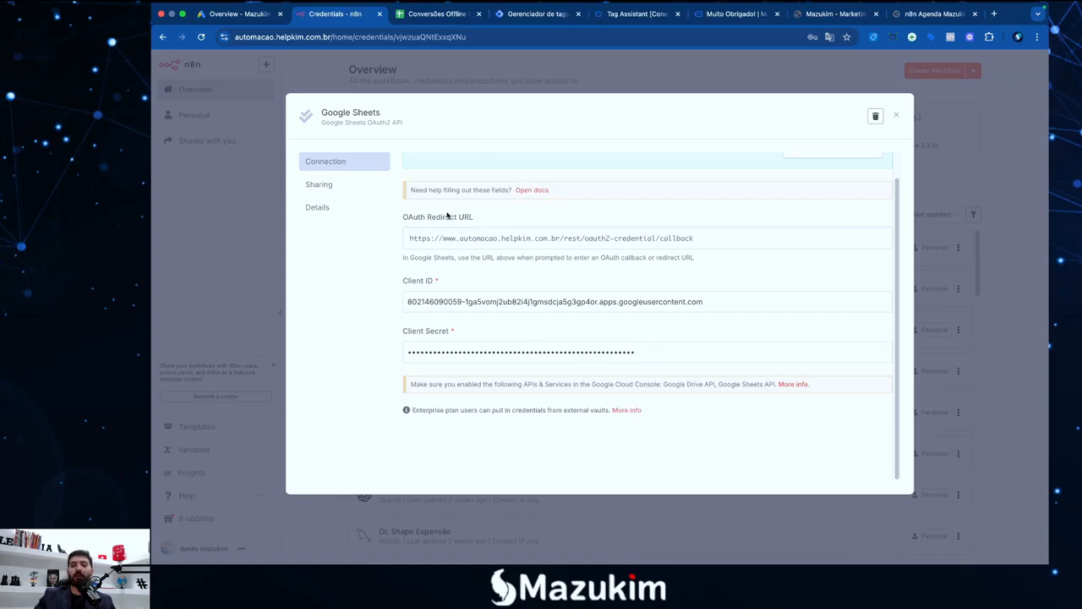
scroll(600, 346, "up", 1)
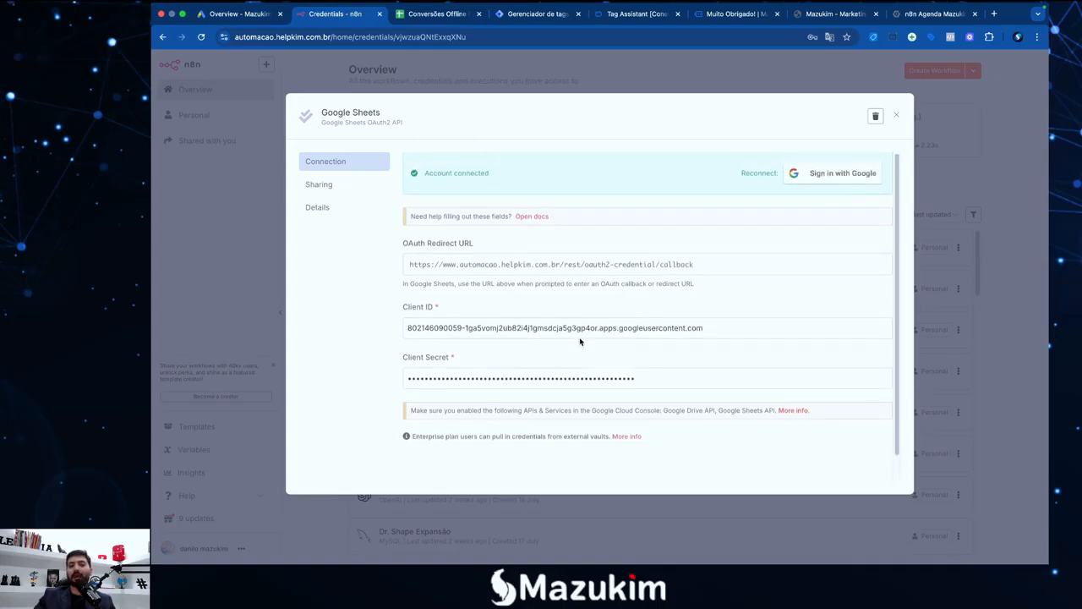
left_click(1018, 37)
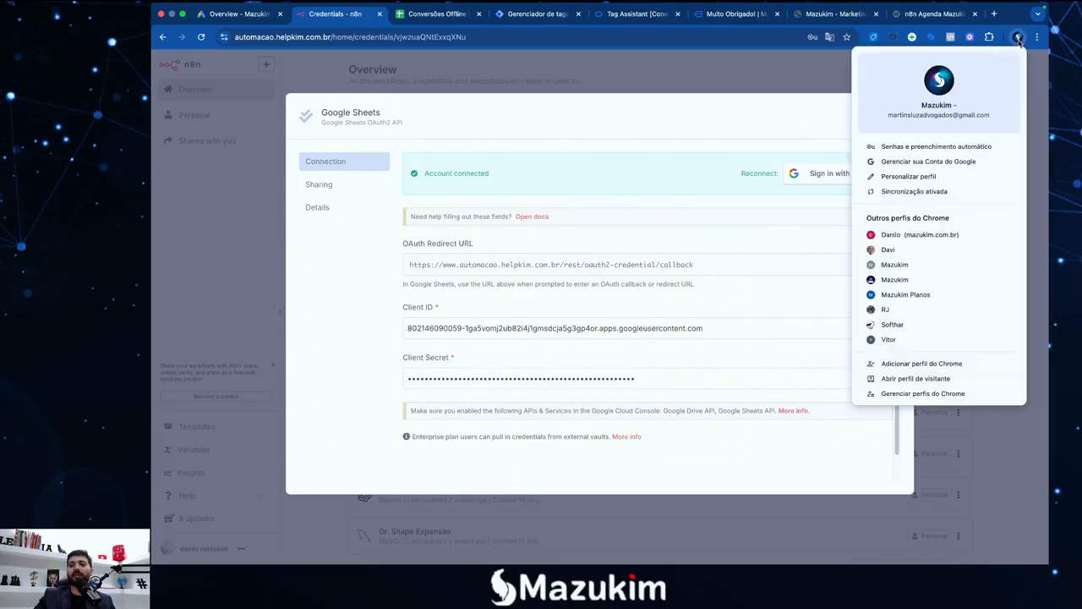
left_click(721, 124)
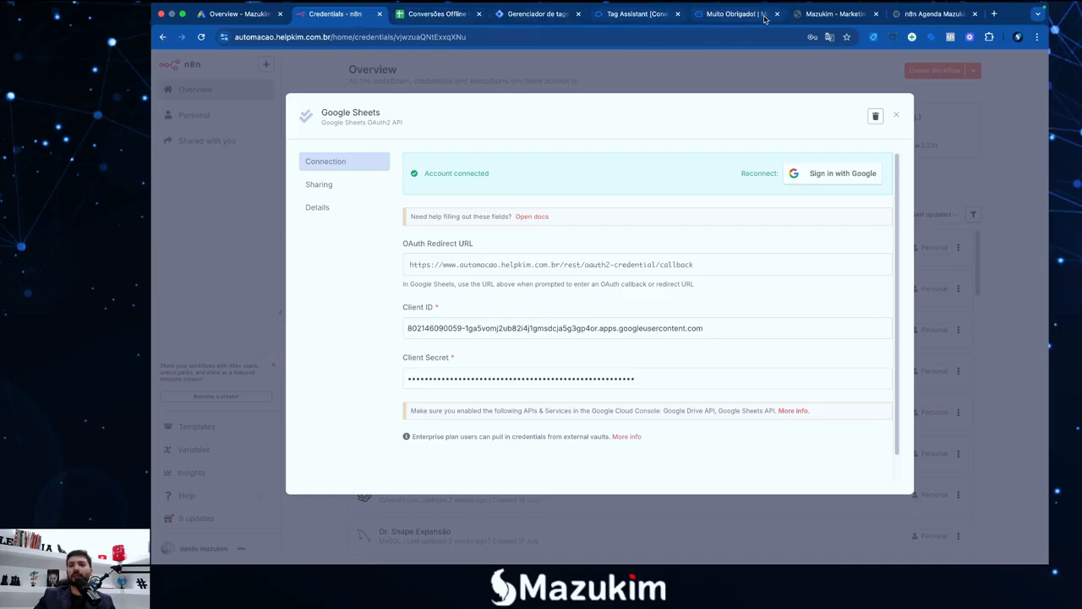
Move from the n8n tab through Tag Manager to the Google Cloud console tab
left_click(735, 17)
left_click(638, 15)
left_click(533, 17)
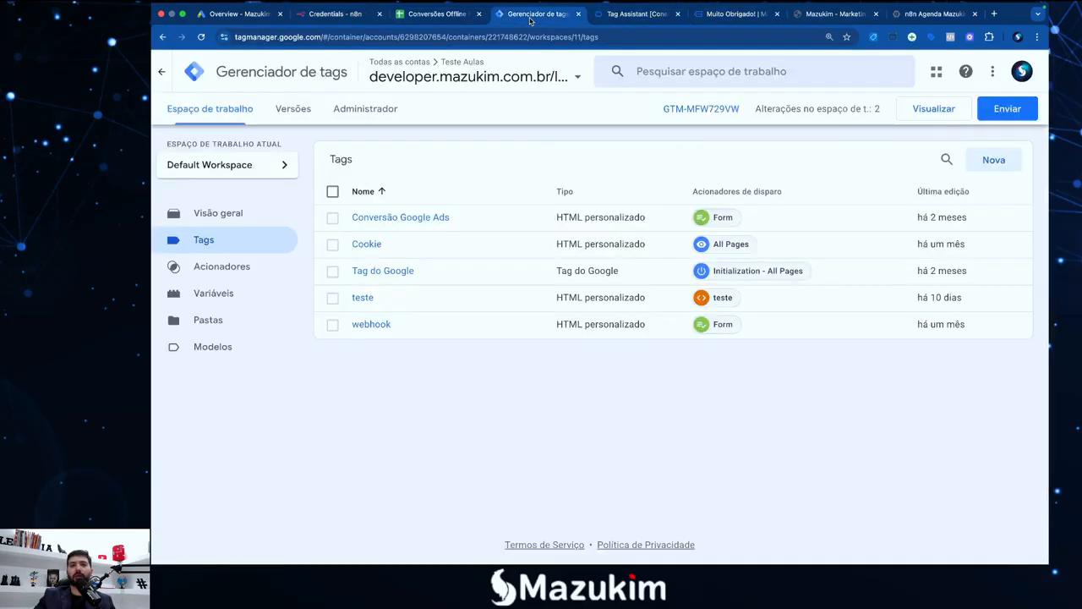
left_click(915, 15)
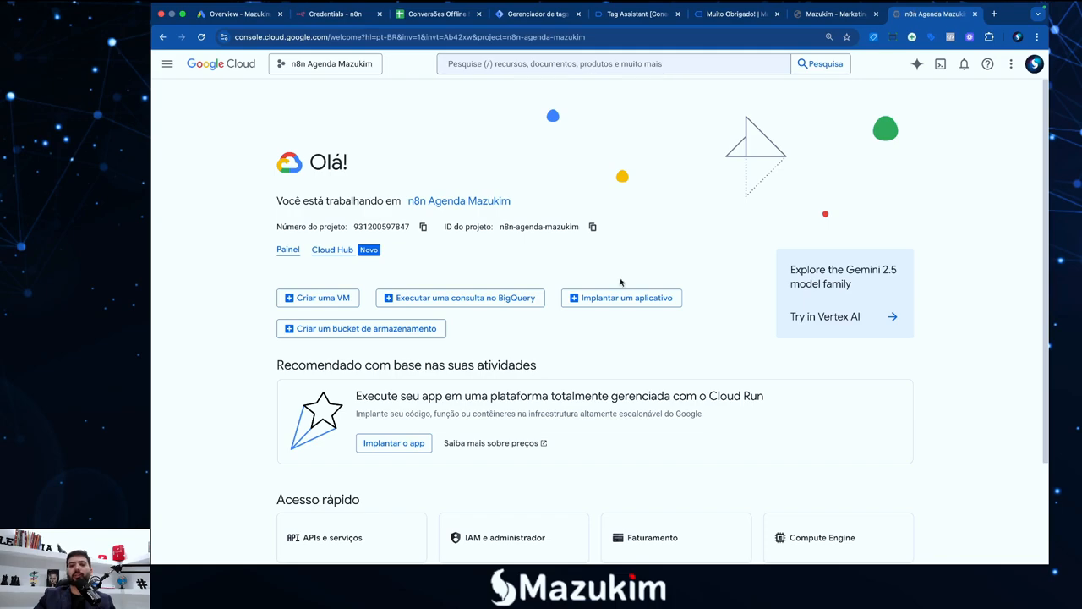
scroll(524, 330, "down", 3)
scroll(519, 321, "up", 3)
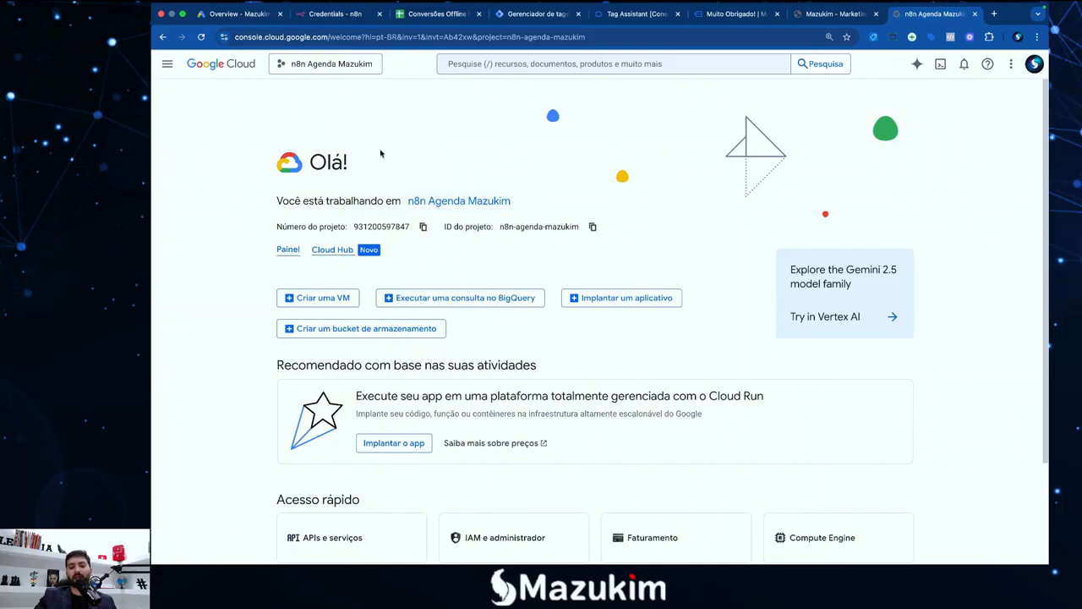
scroll(380, 153, "down", 1)
scroll(372, 110, "down", 1)
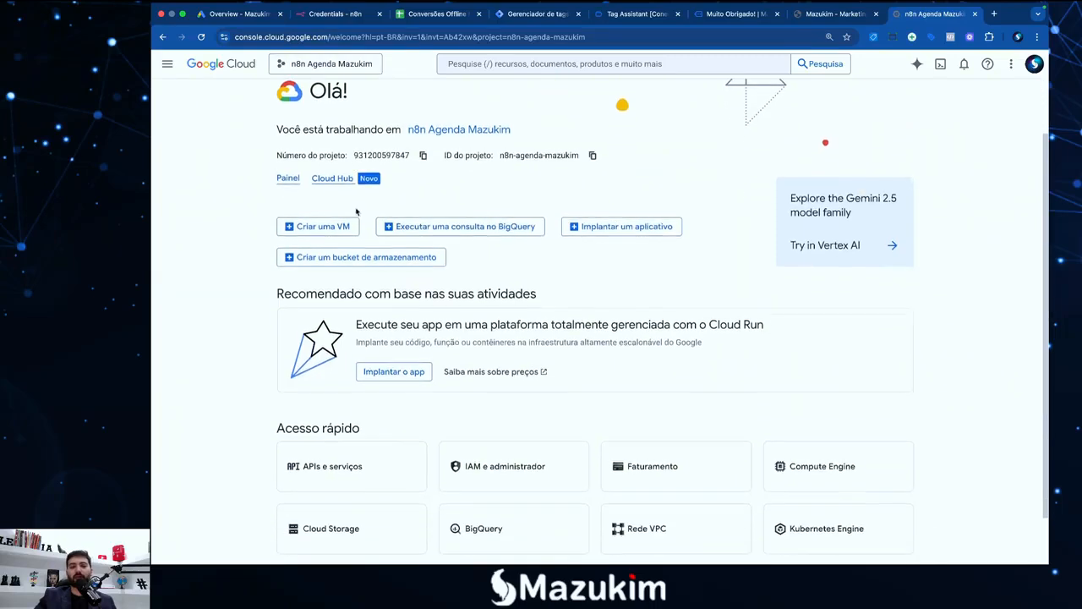
scroll(405, 133, "up", 2)
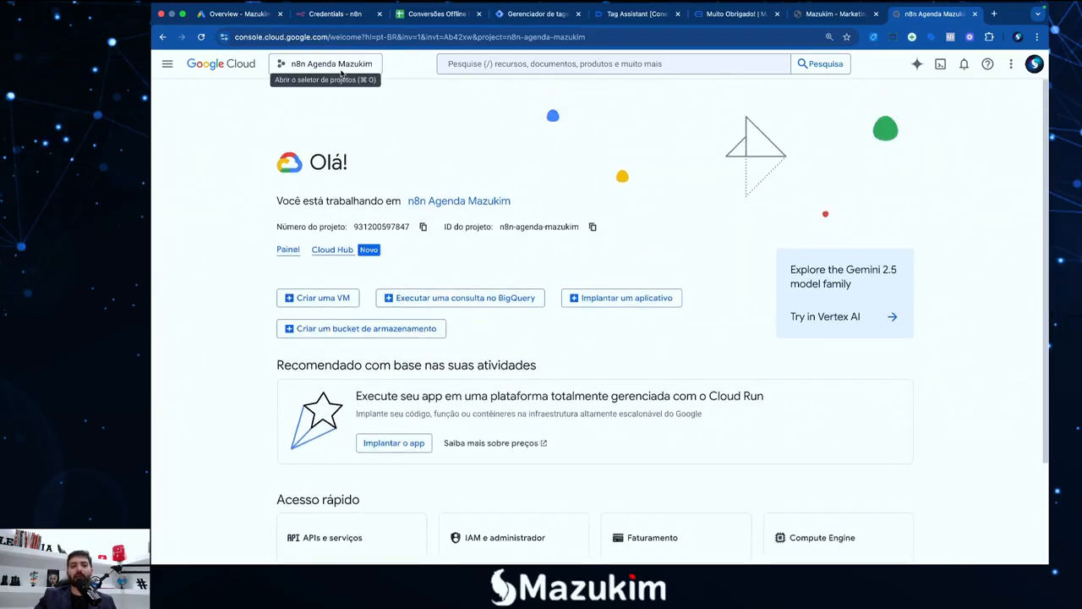
Select the Google Sheets N8N project in the Selecionar um projeto dialog
left_click(342, 67)
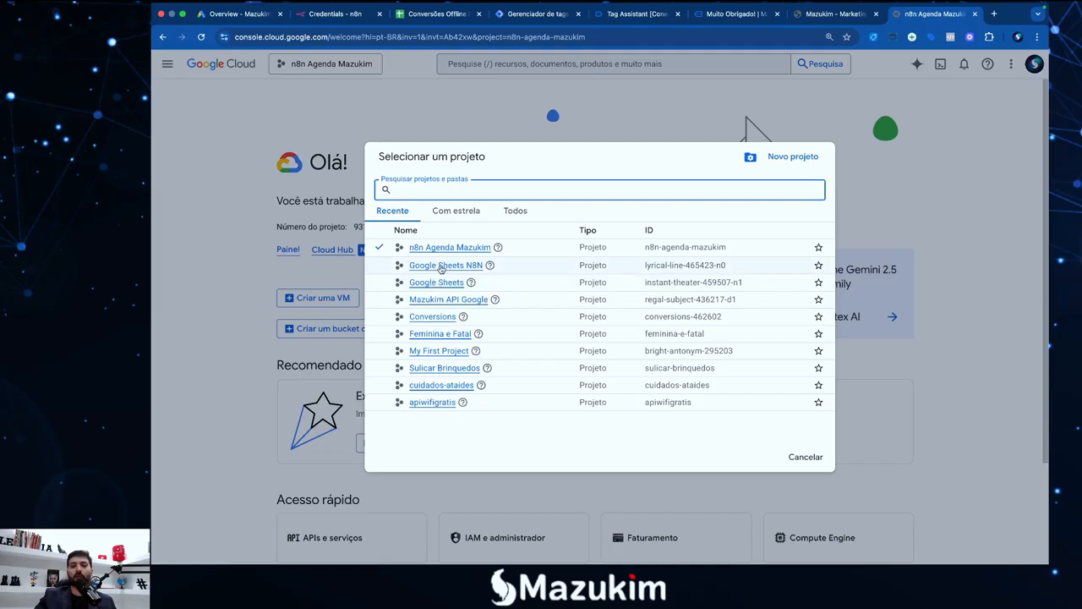
left_click(440, 266)
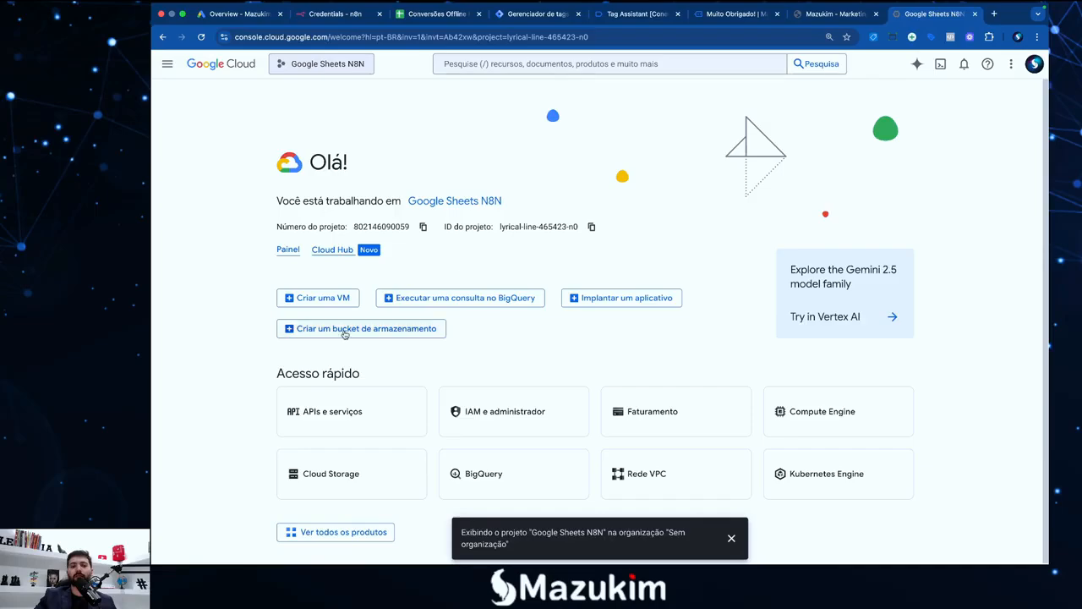
key("F4")
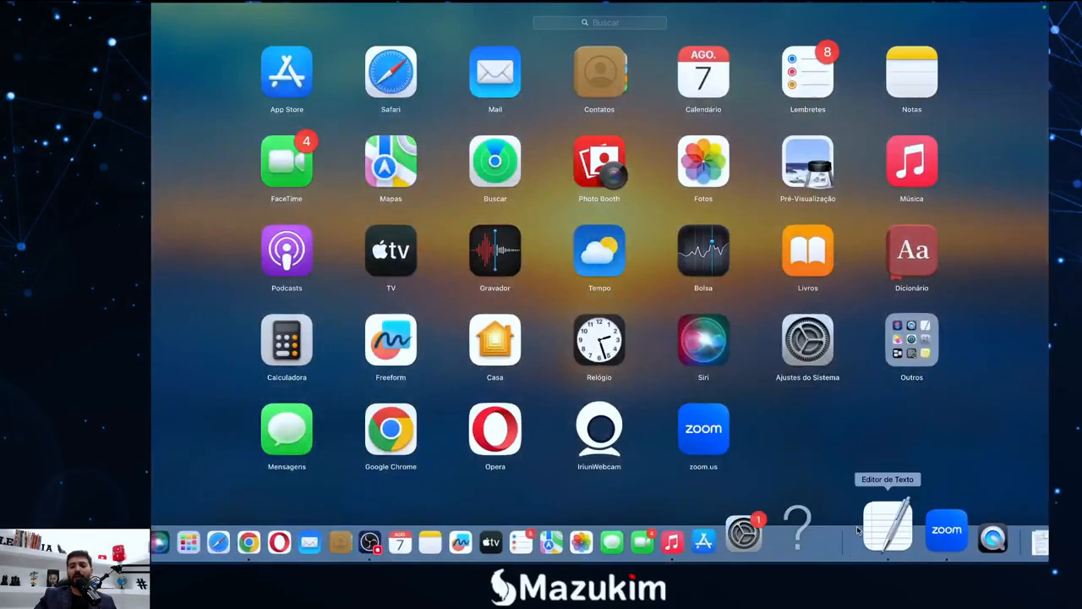
Mark '1º Criar o projeto' as '- > Ok' and start '2º Ativar as APIs' with '- >'
left_click(859, 530)
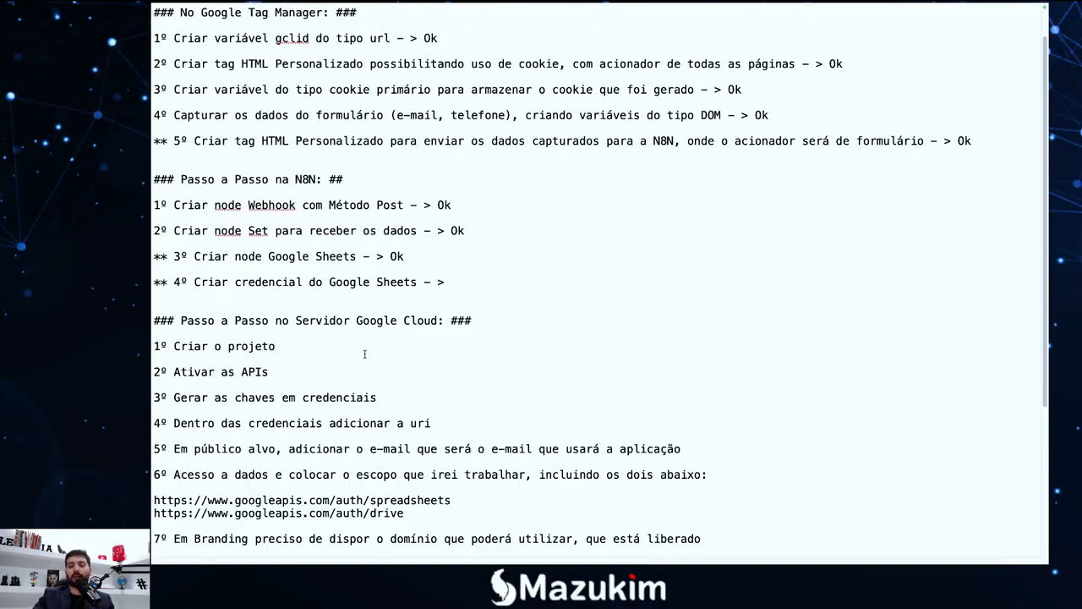
type("- >")
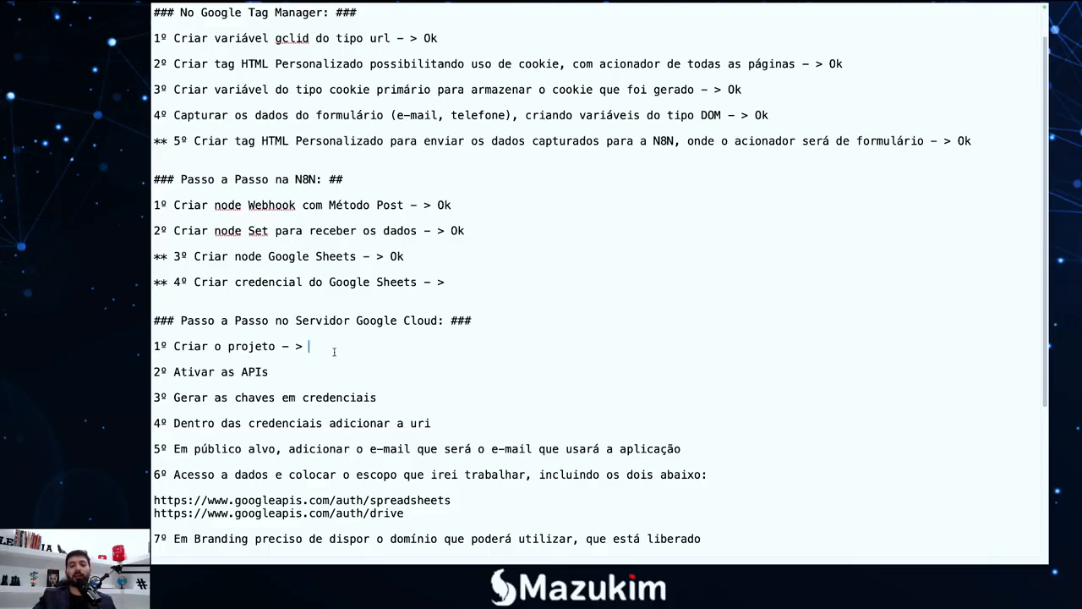
type("Ok")
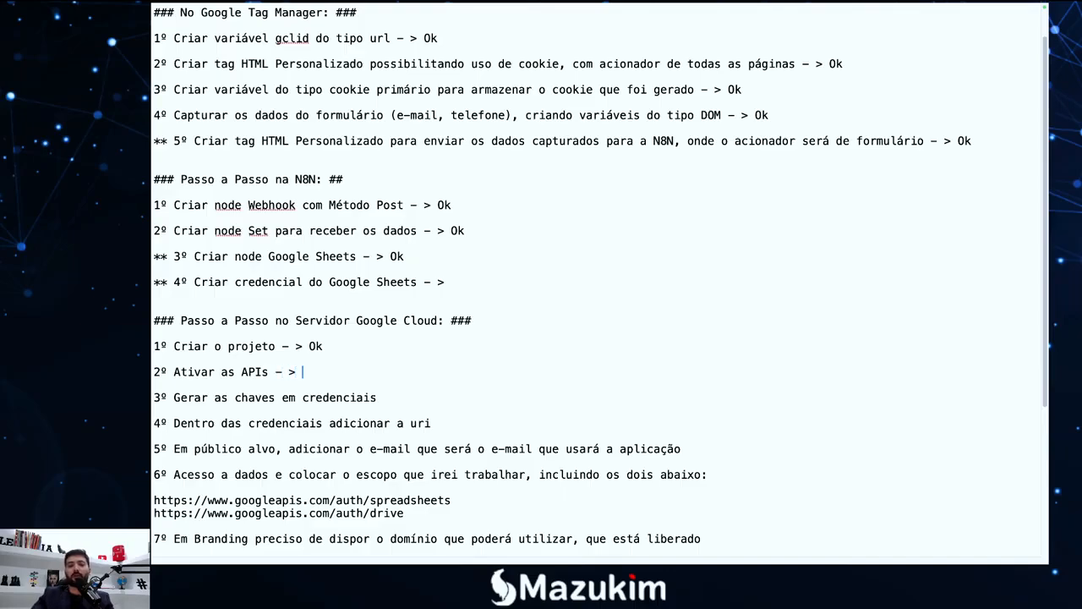
key("F4")
Open APIs e serviços for Google Sheets N8N, dismiss the toast, and go to Ativar APIs e serviços
left_click(300, 524)
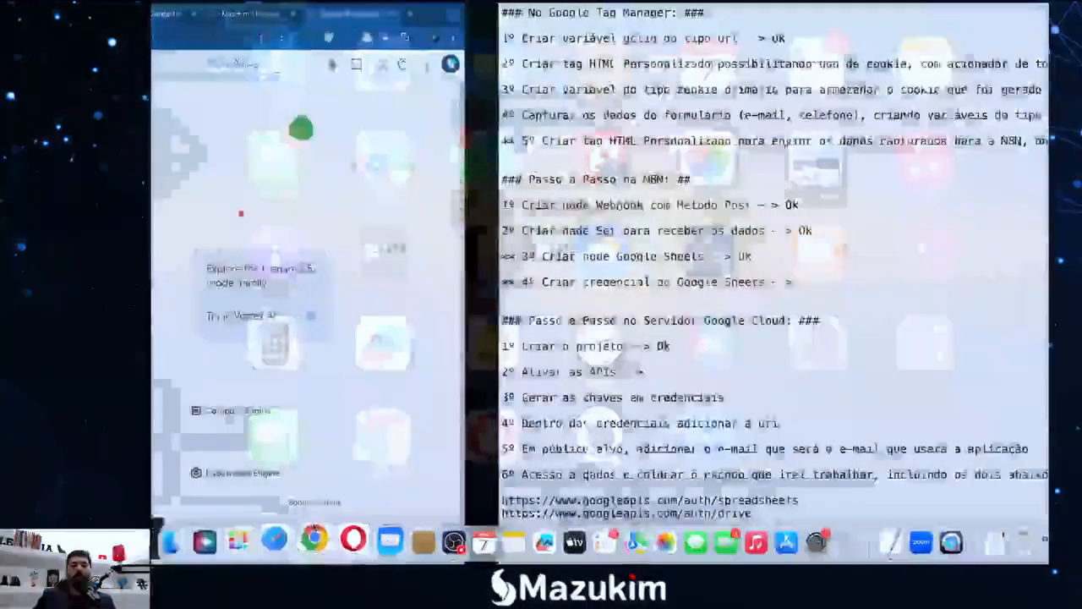
left_click(341, 419)
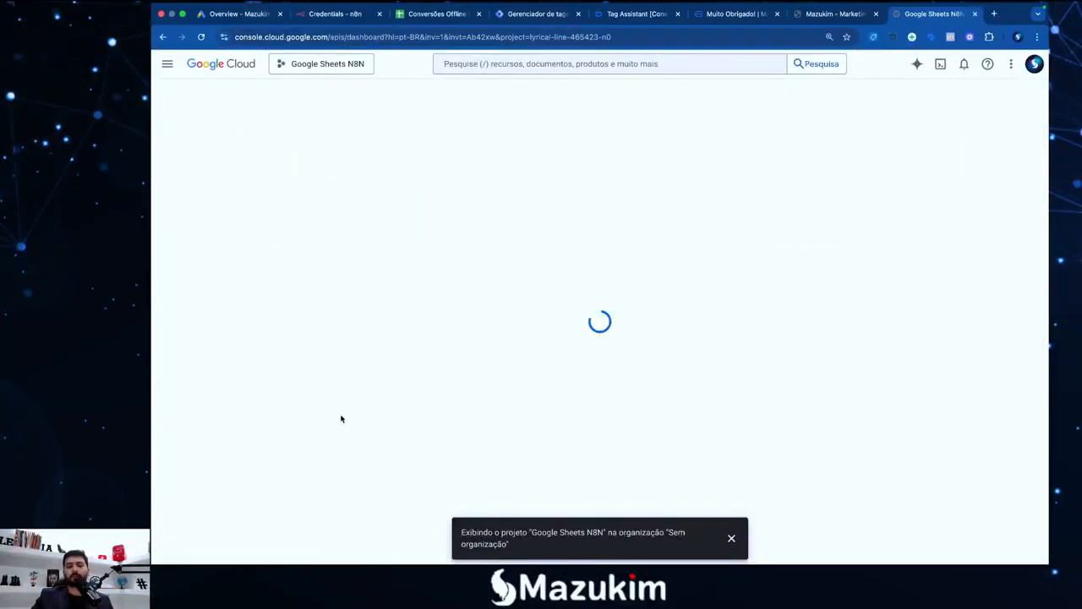
left_click(731, 538)
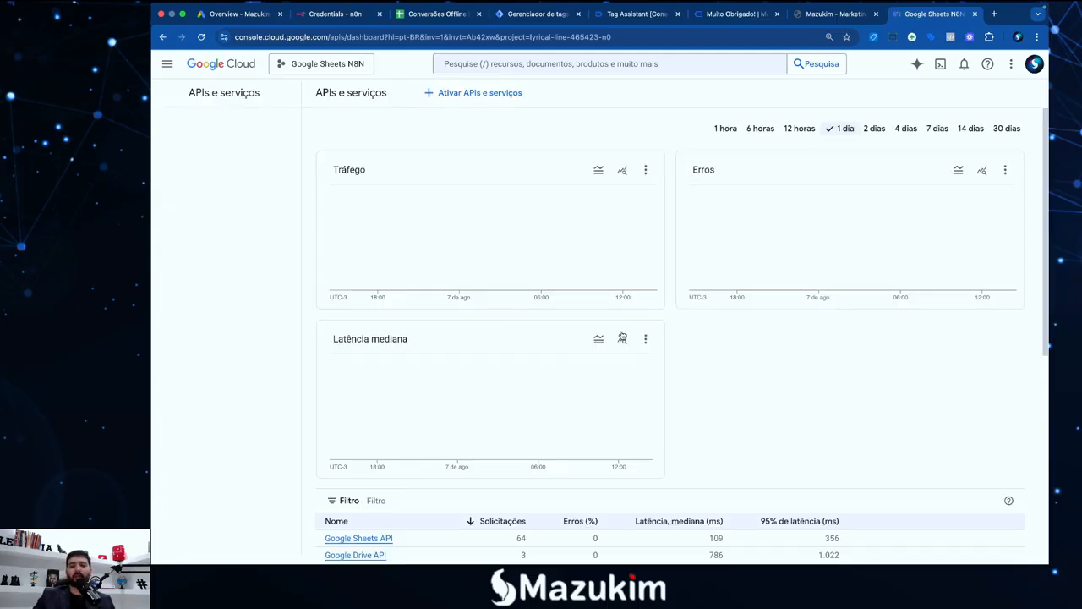
left_click(476, 100)
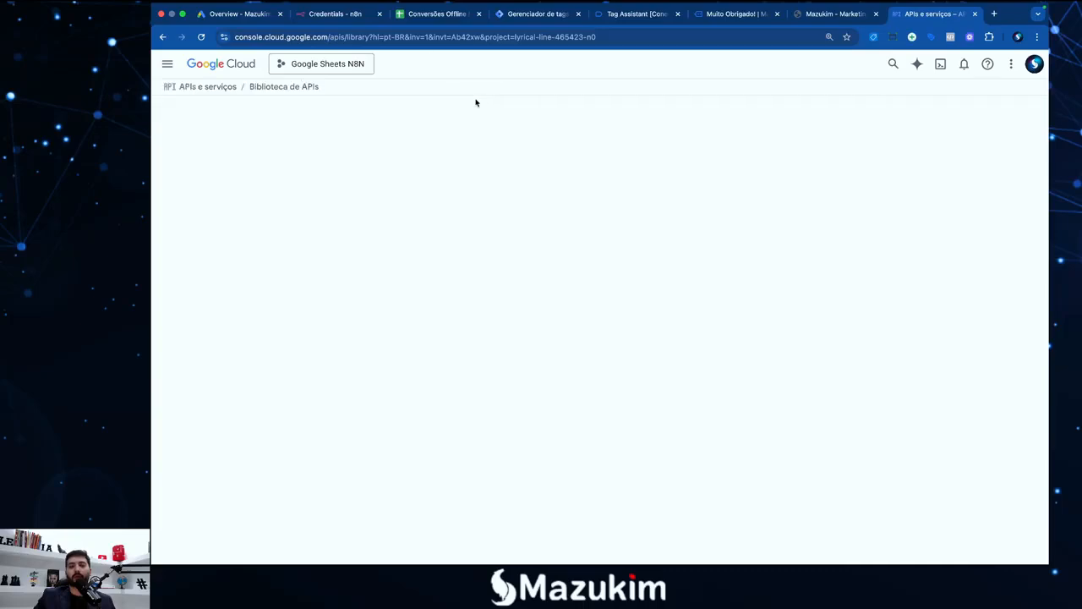
Open the Google Sheets API details page and cross-check it against the setup notes
scroll(463, 343, "down", 5)
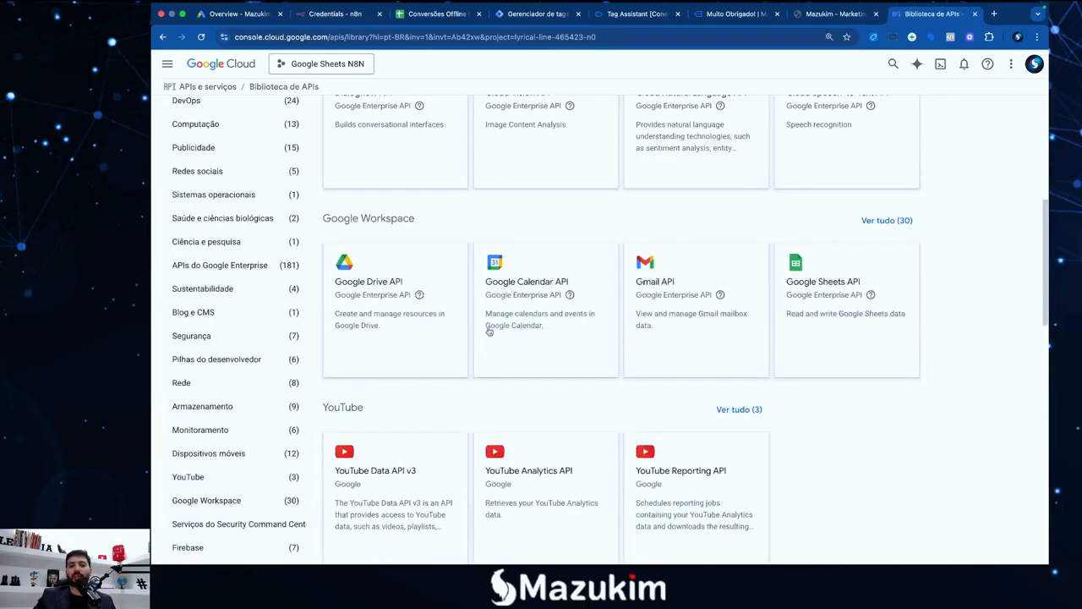
left_click(837, 322)
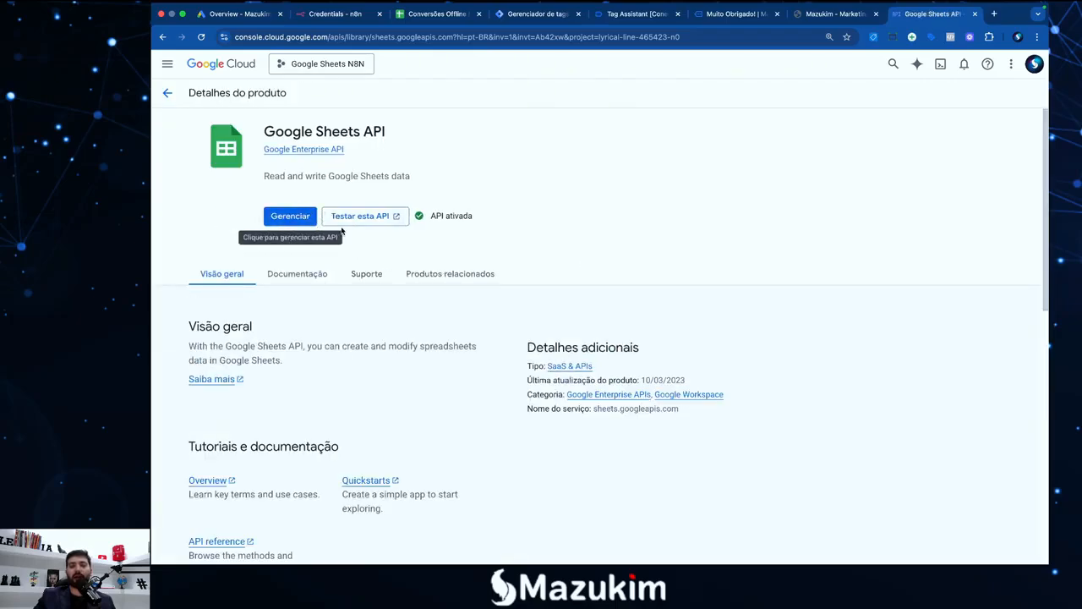
key("F4")
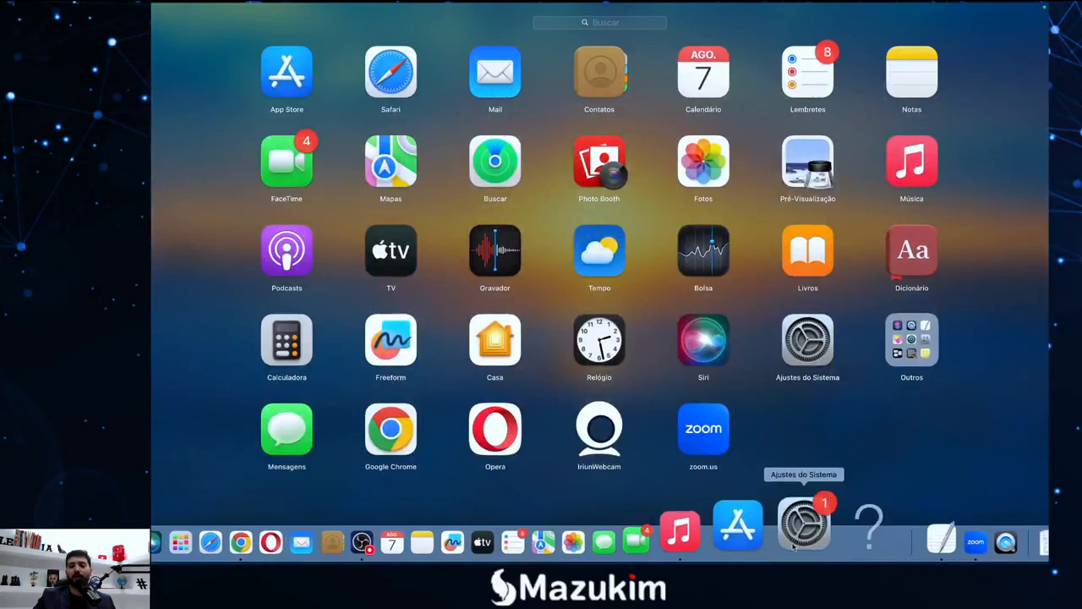
left_click(871, 524)
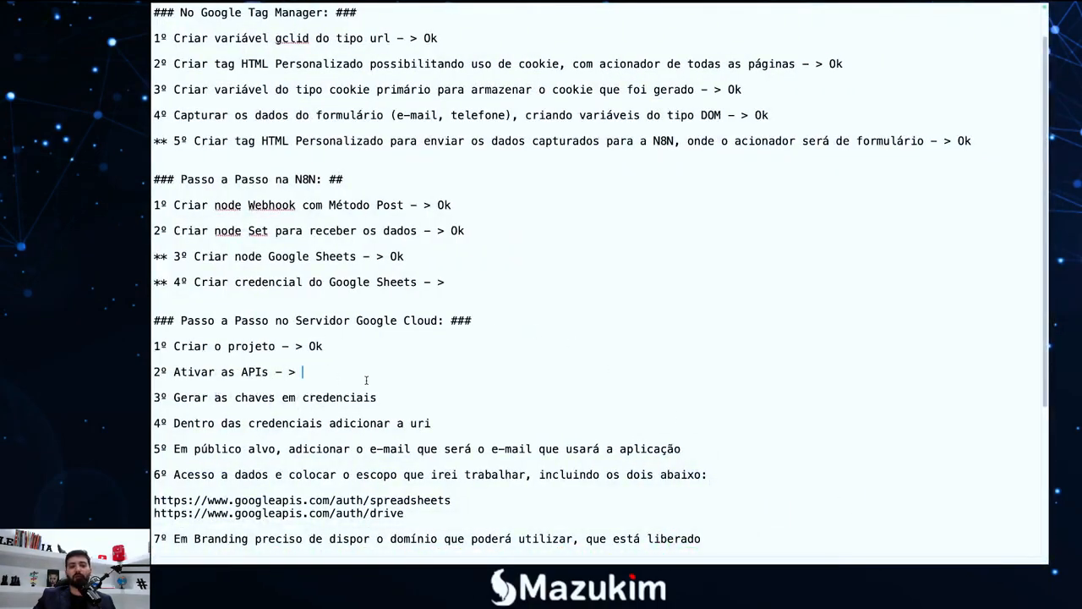
key("F4")
left_click(315, 537)
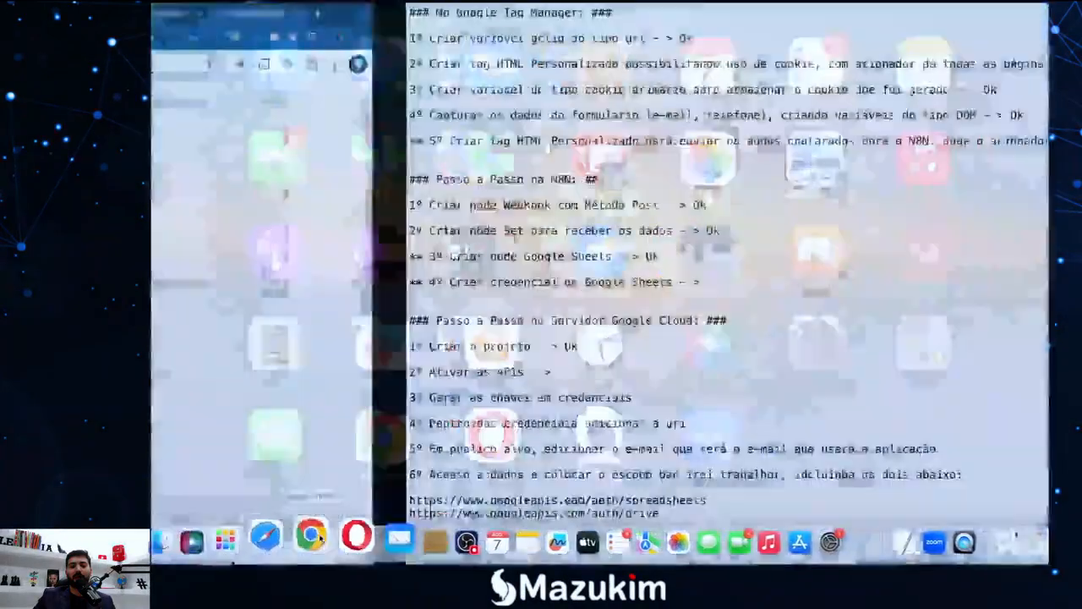
Search the API library for drive and confirm Google Drive API shows 'API ativada'
left_click(167, 93)
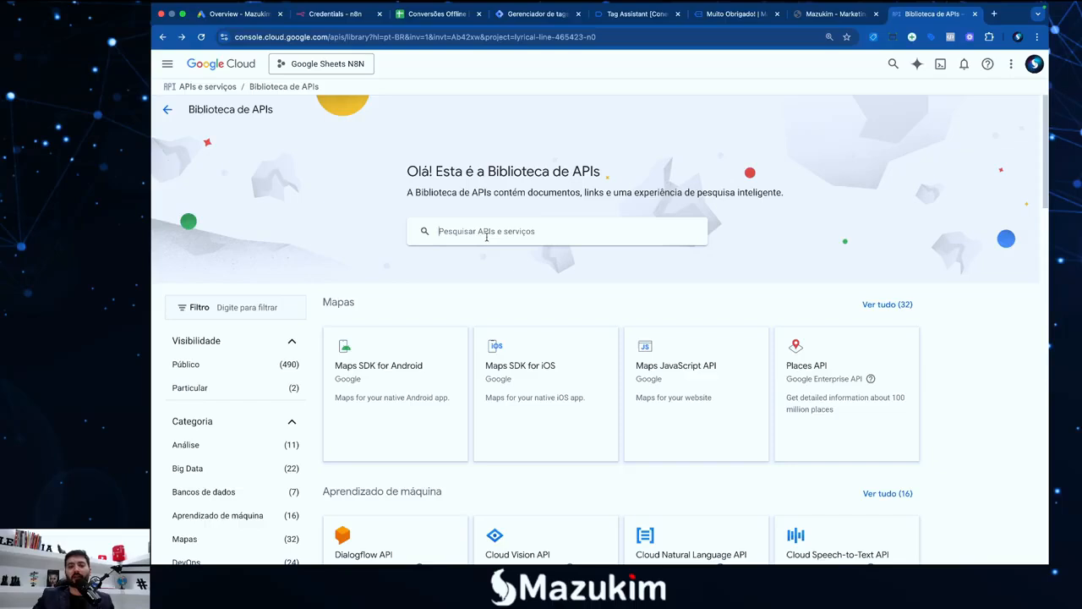
left_click(486, 237)
type("drive")
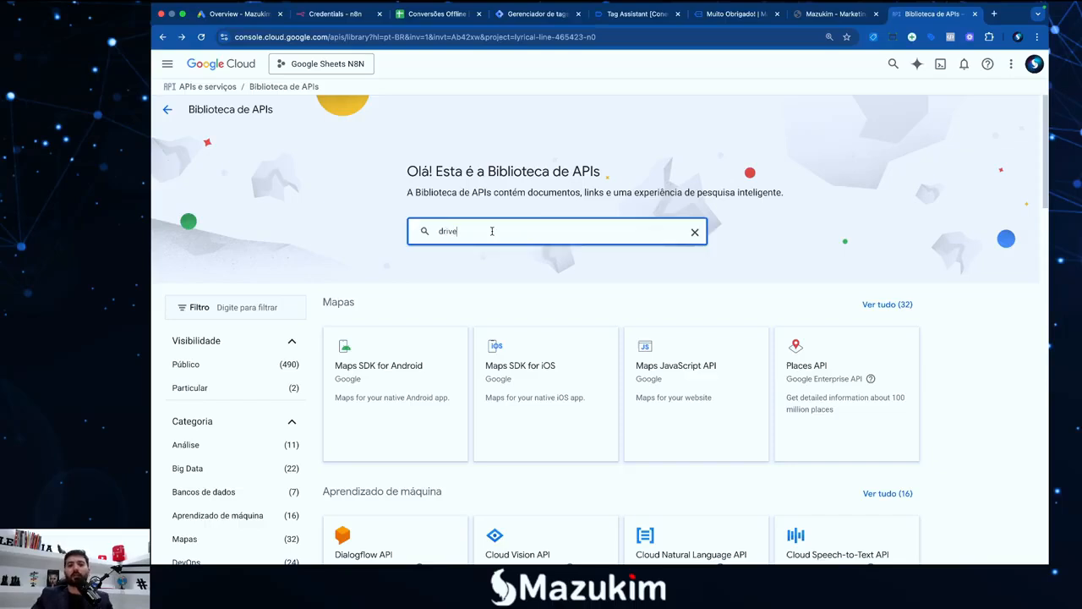
key("Return")
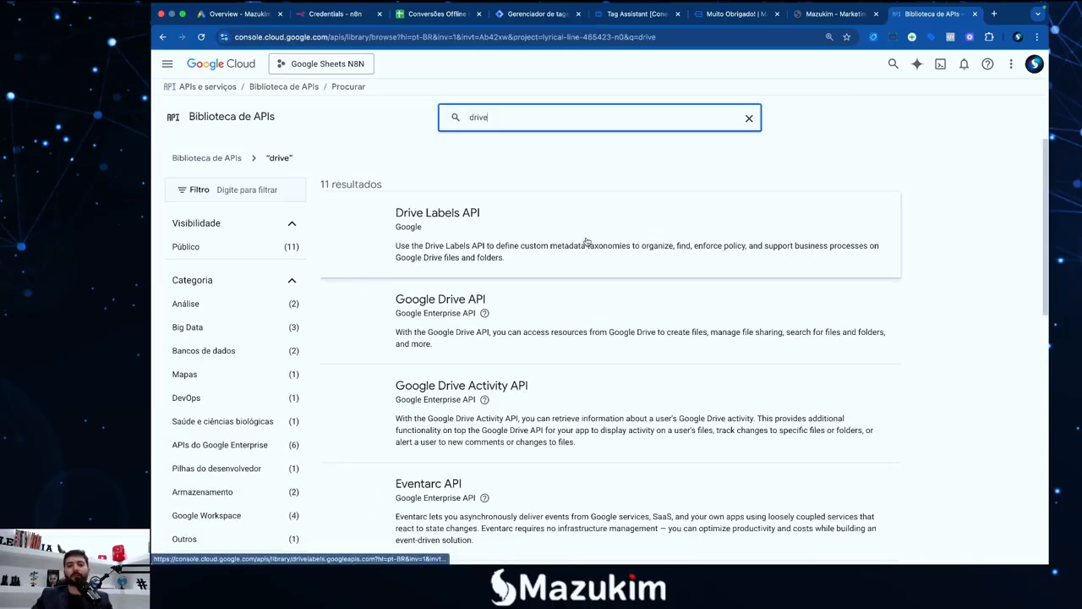
left_click(551, 318)
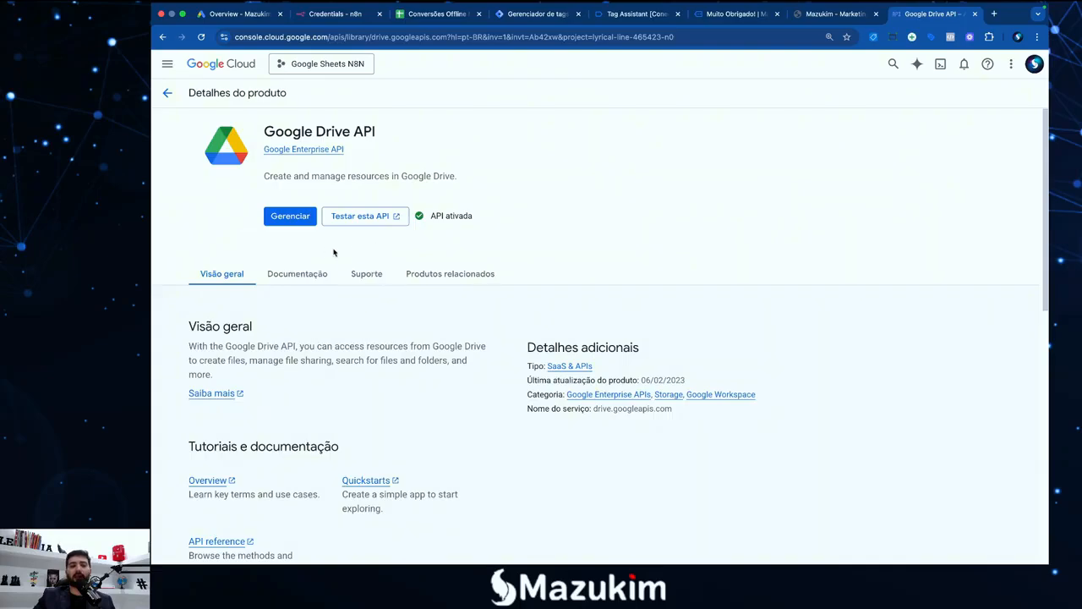
key("F4")
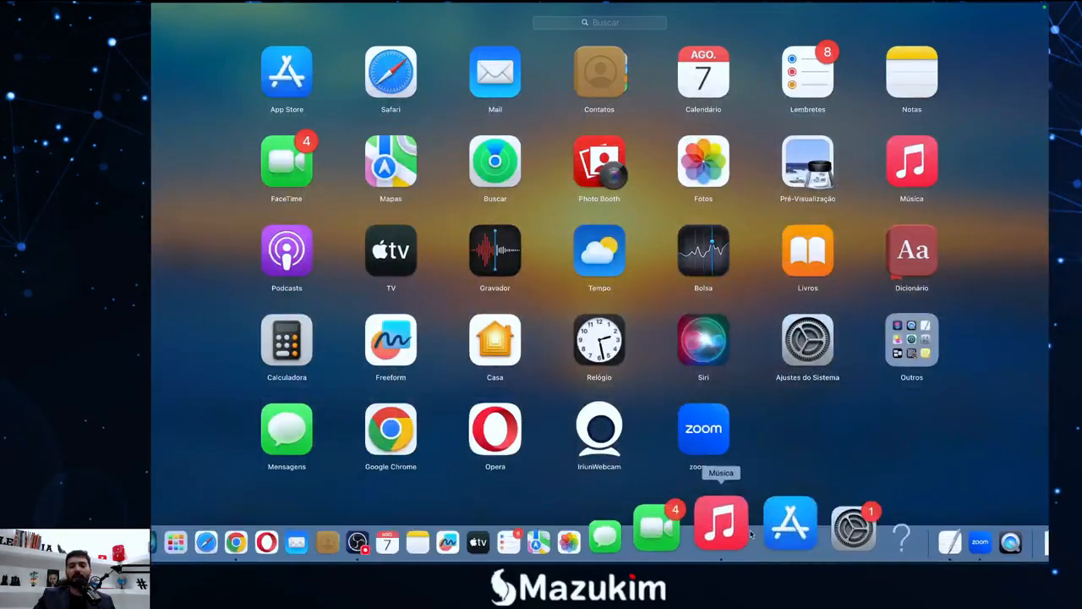
In the TextEdit notes, add 'Google Sheets e Google Drive' to the Ativar as APIs line and mark it Ok
left_click(869, 531)
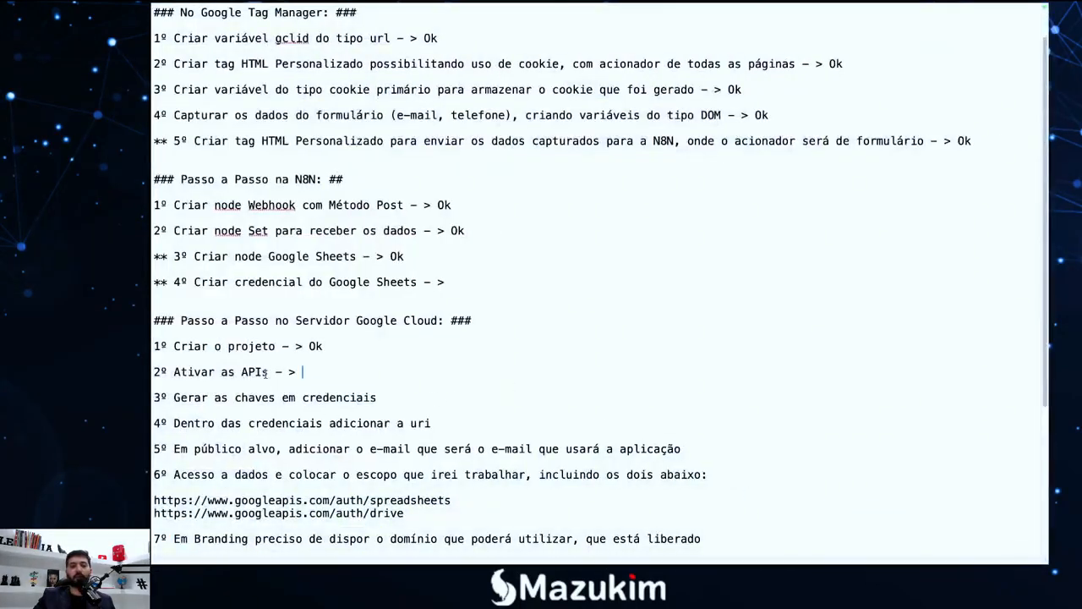
left_click(277, 372)
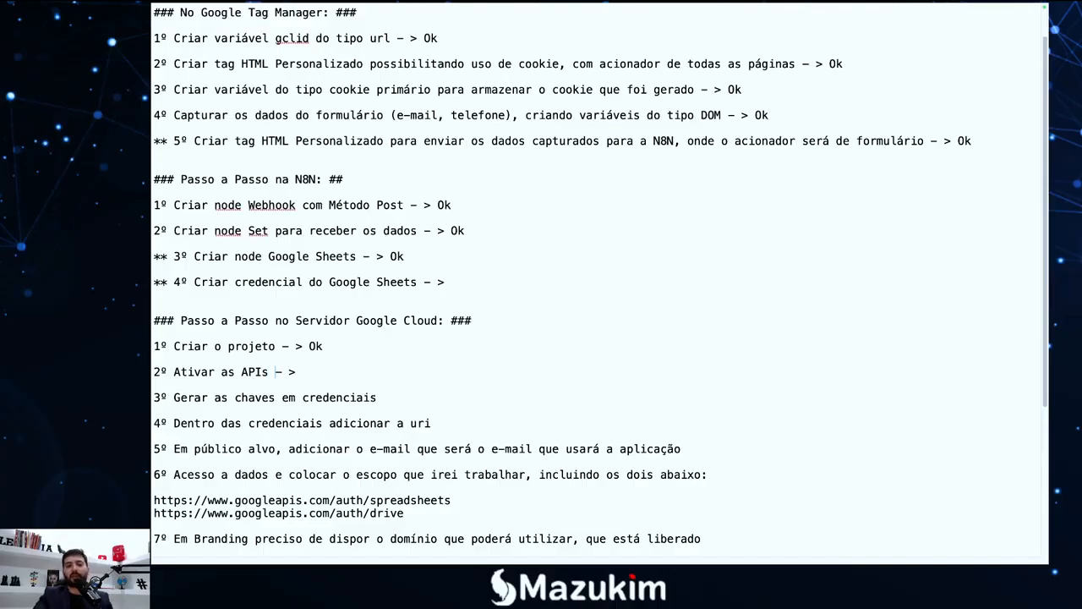
type("Googlel")
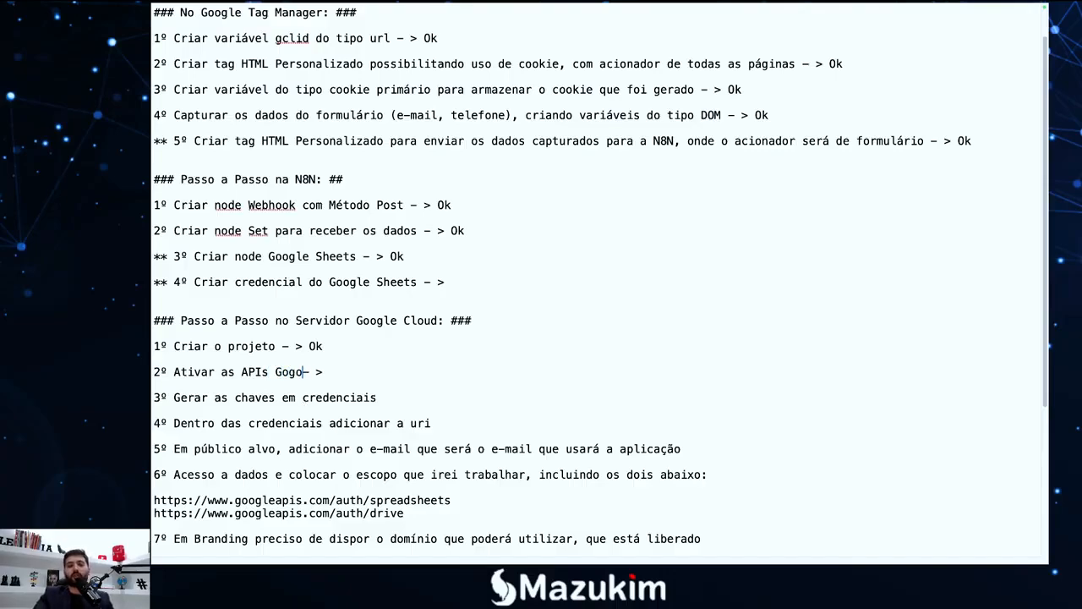
key("BackSpace")
key("BackSpace")
key("BackSpace")
key("BackSpace")
type("gle Sheets ")
type("e Google Driv")
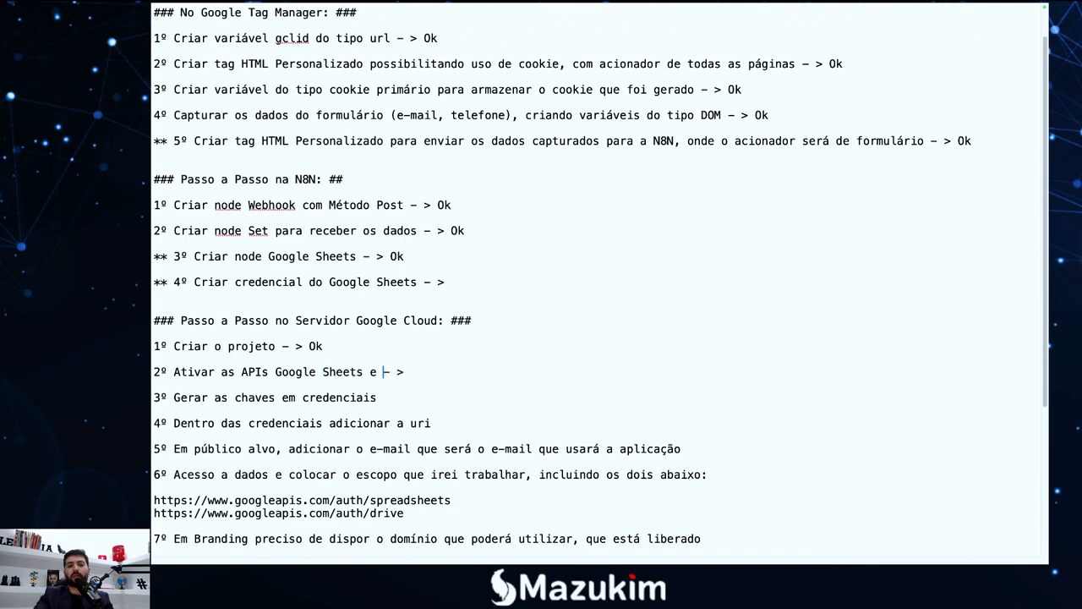
type("e Dive")
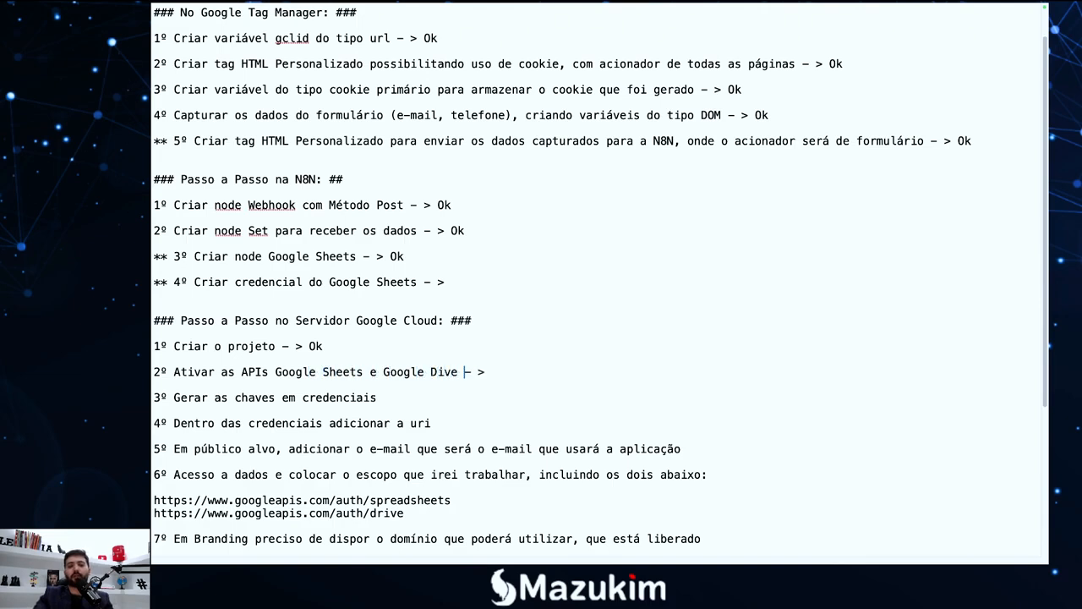
key("BackSpace")
key("BackSpace")
key("BackSpace")
type("rive ")
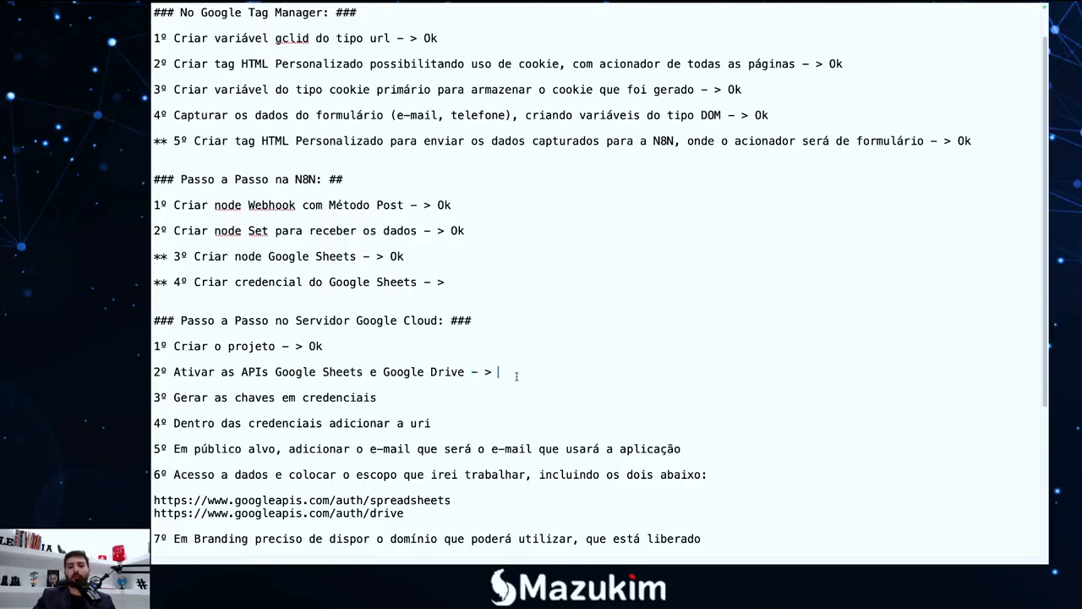
type("Ok")
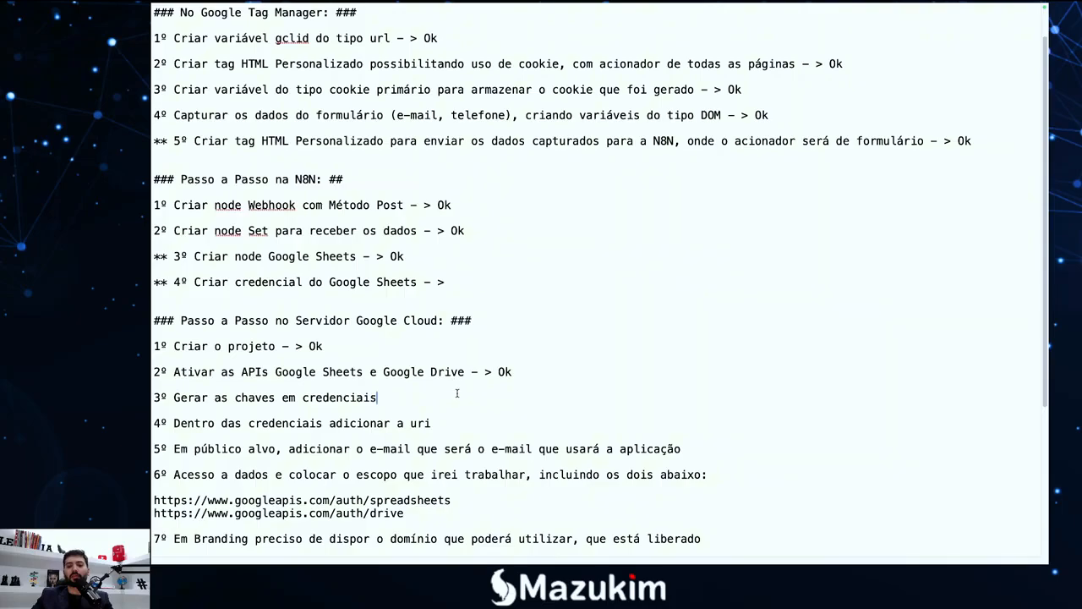
type(" - >")
key("F4")
In Google Cloud Console, go back through the API Library to the 'APIs e serviços' dashboard
left_click(313, 541)
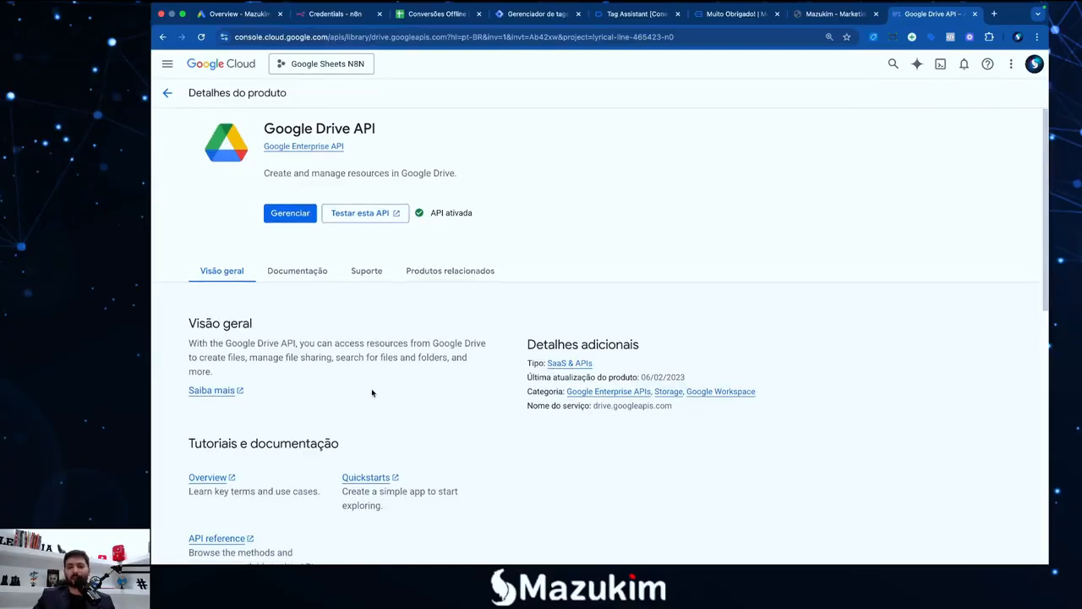
scroll(372, 389, "down", 3)
scroll(373, 376, "up", 3)
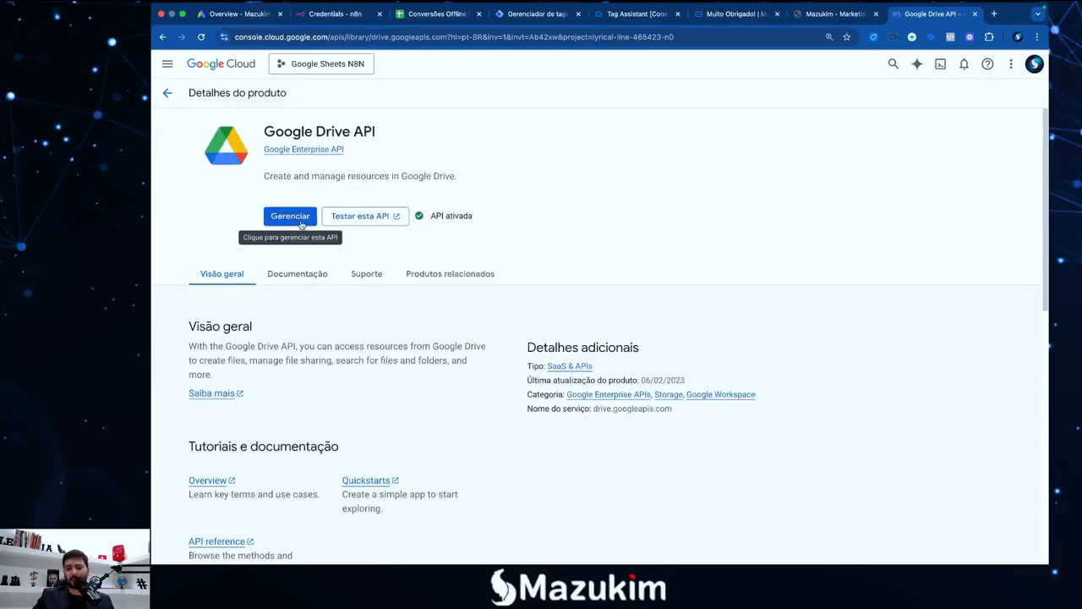
left_click(167, 94)
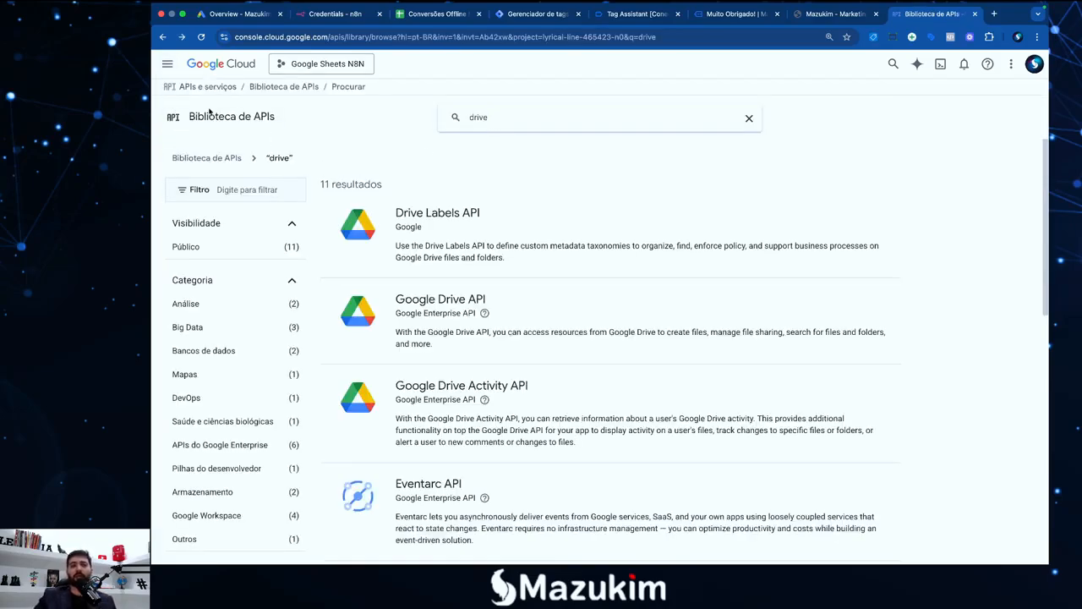
left_click(174, 117)
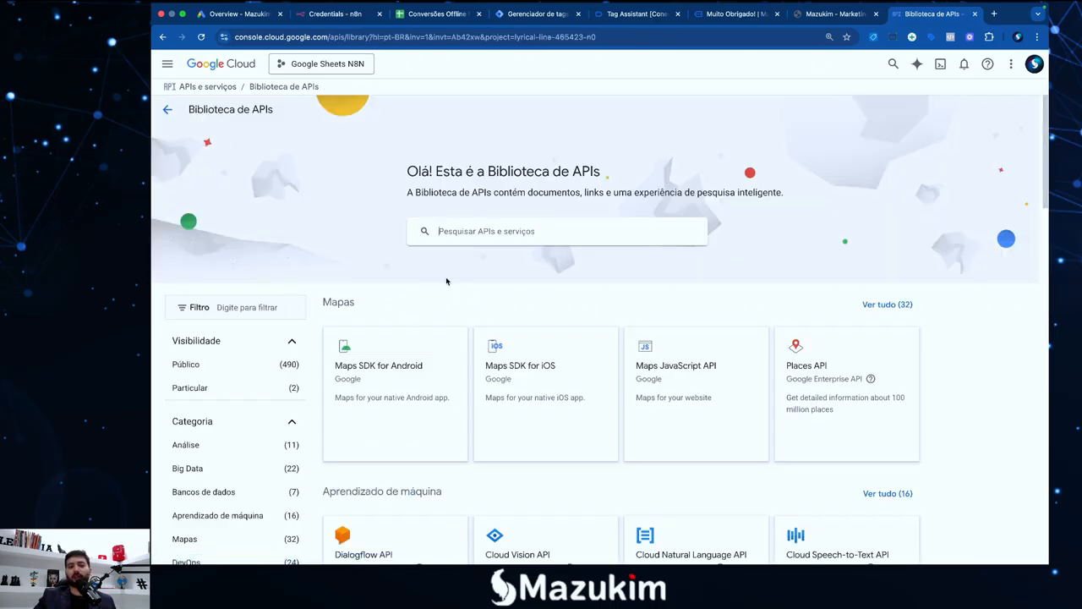
left_click(168, 109)
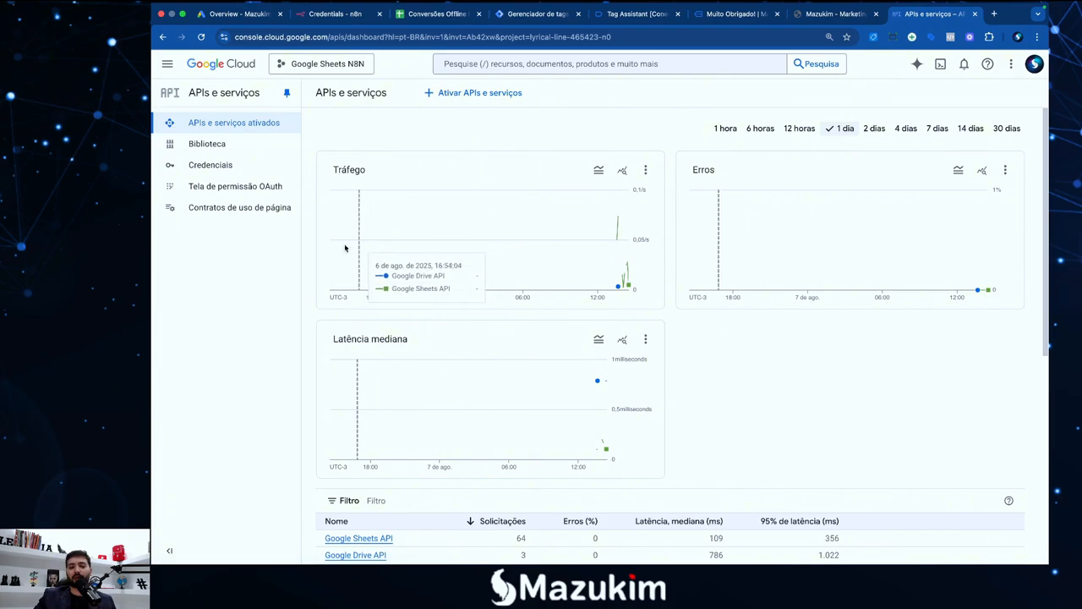
Glance at the setup notes and the n8n Google Sheets credential, then return to the APIs dashboard
key("F4")
left_click(872, 542)
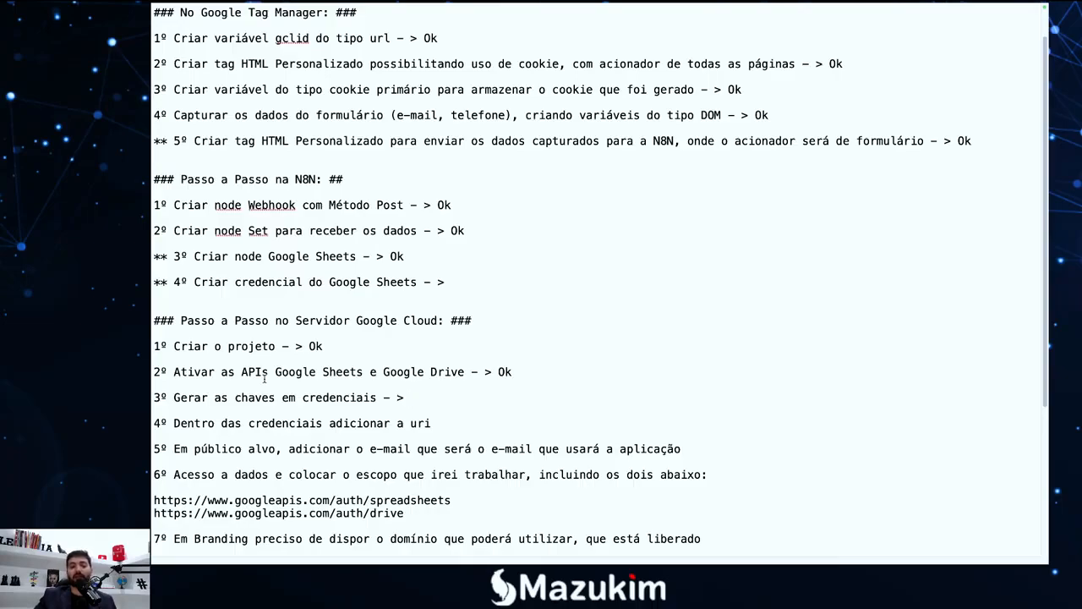
key("F4")
left_click(307, 526)
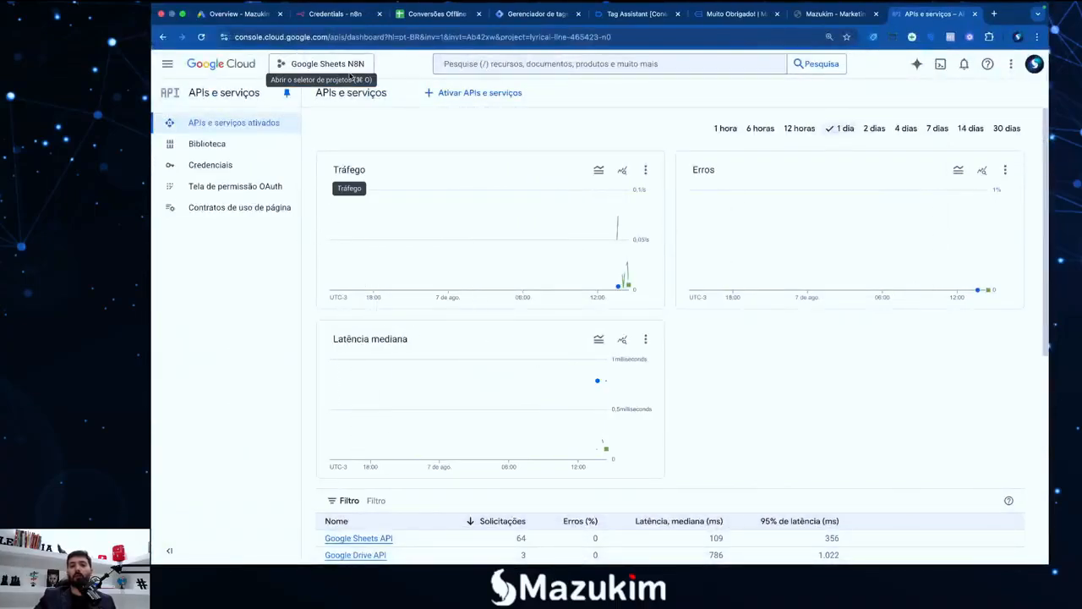
left_click(347, 14)
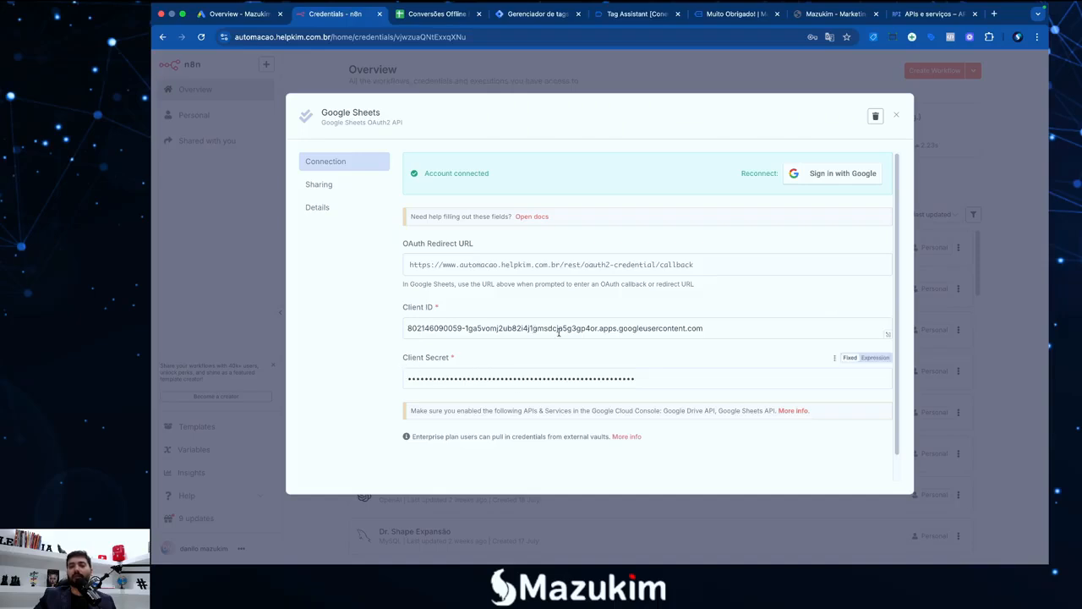
left_click(930, 14)
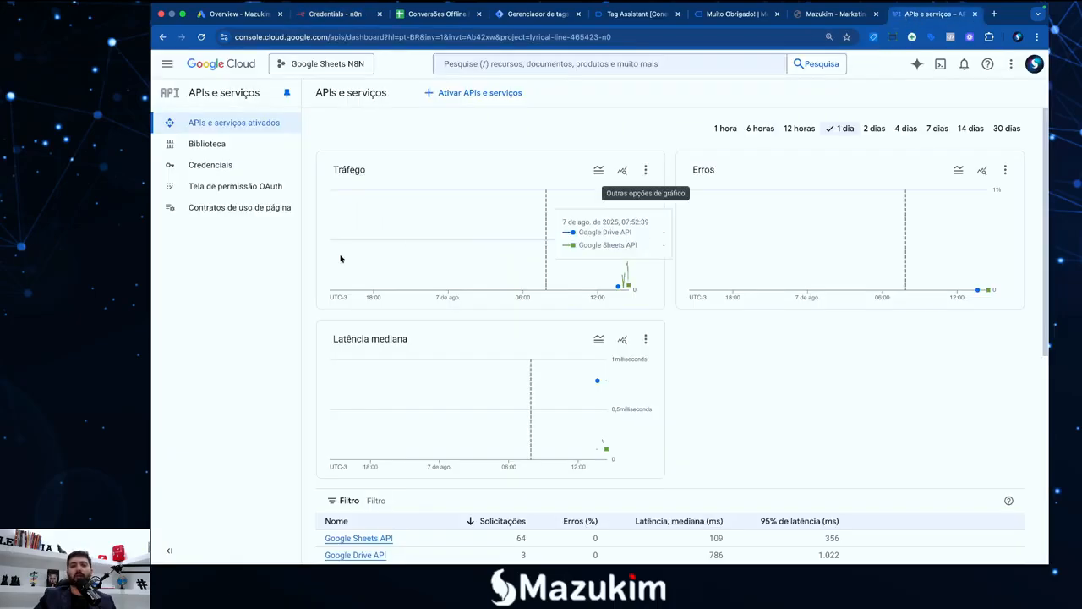
On the Credenciais page, create an unrestricted API key, Chave de API 1, and dismiss its dialog
left_click(216, 165)
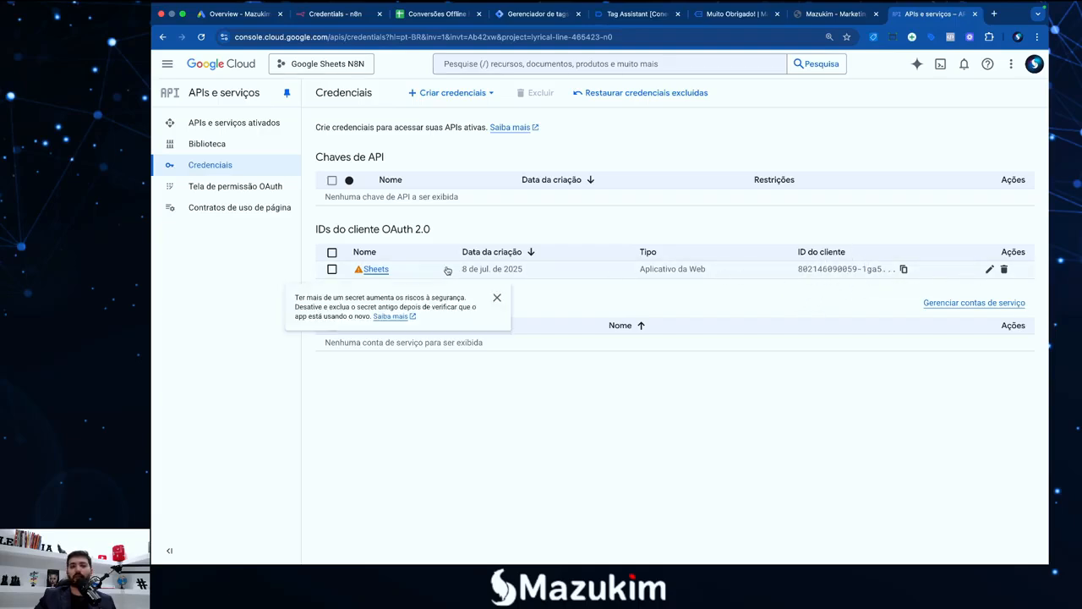
left_click(450, 94)
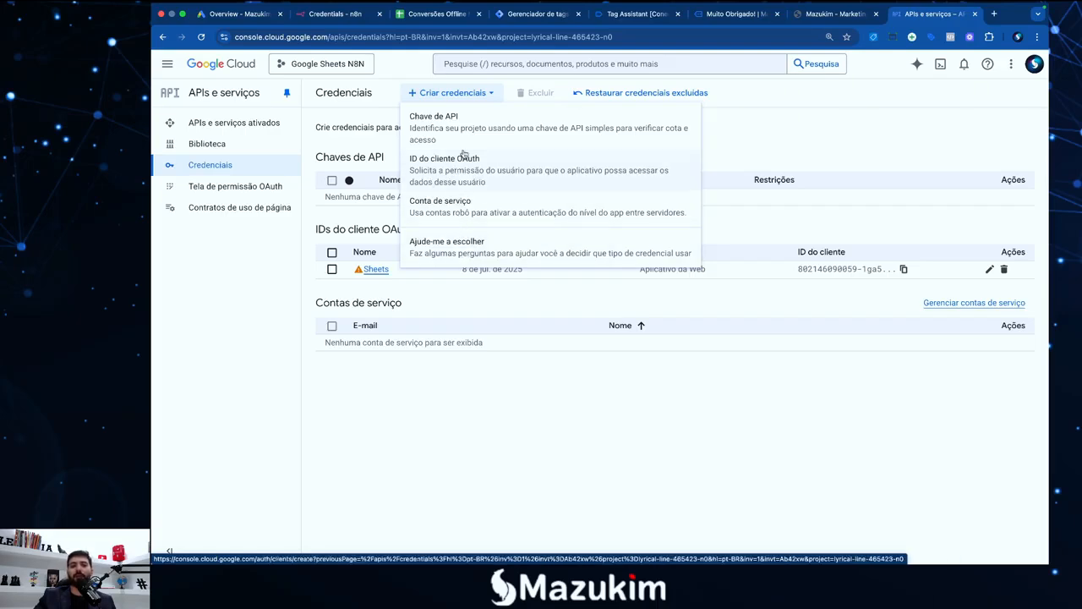
left_click(452, 125)
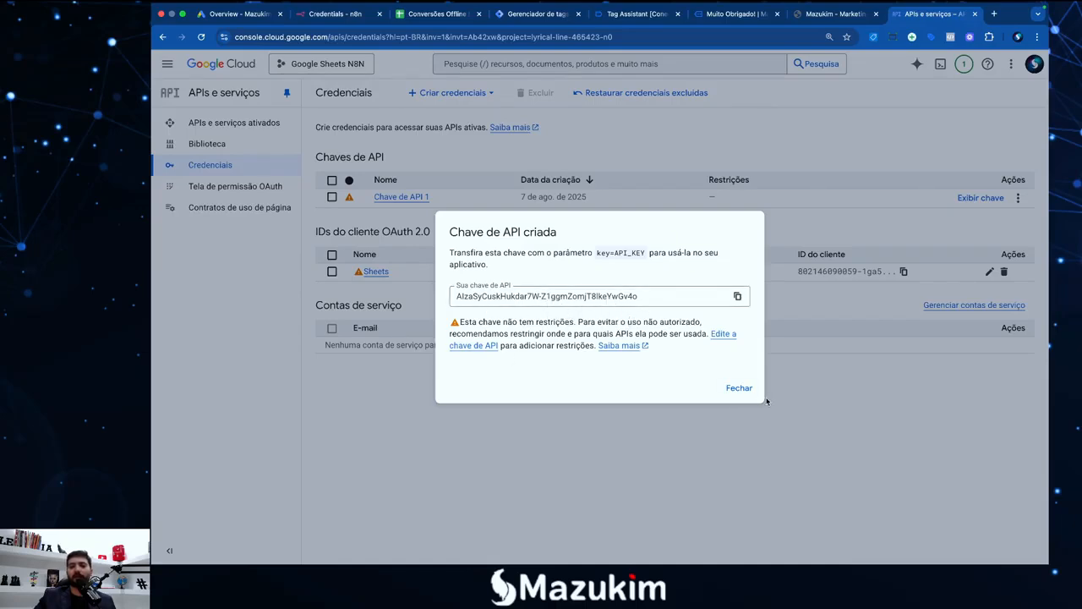
left_click(742, 390)
left_click(462, 95)
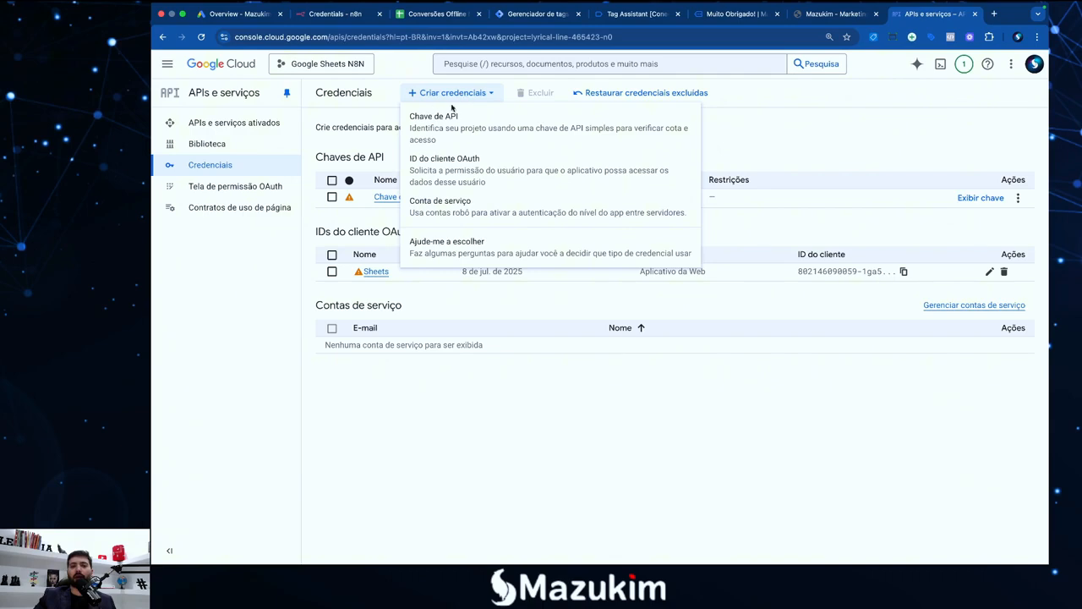
Start an OAuth client ID, view the application types without choosing one, and go back
left_click(471, 171)
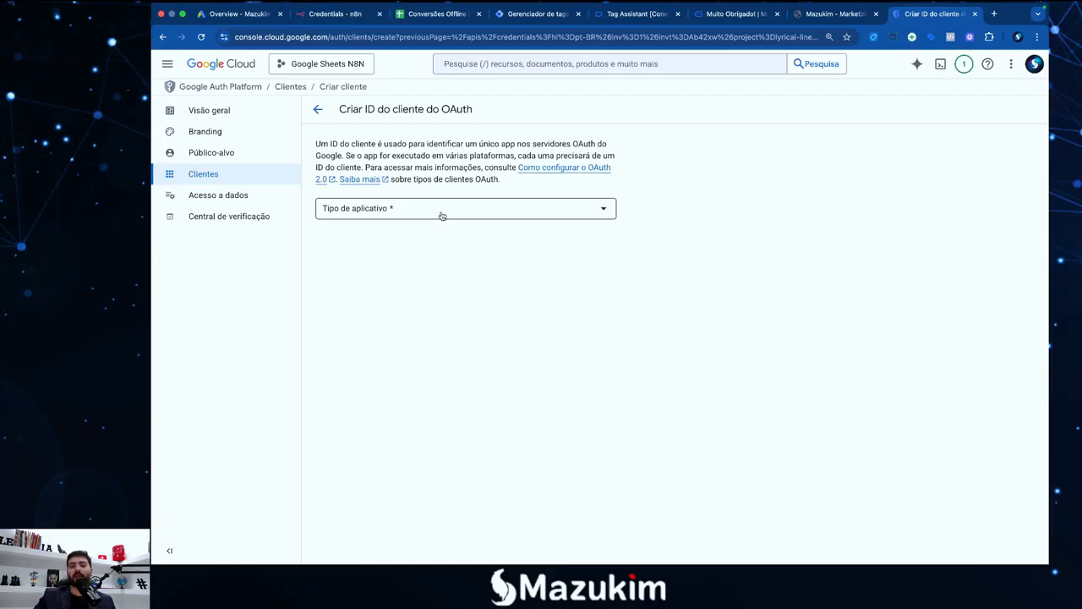
left_click(442, 216)
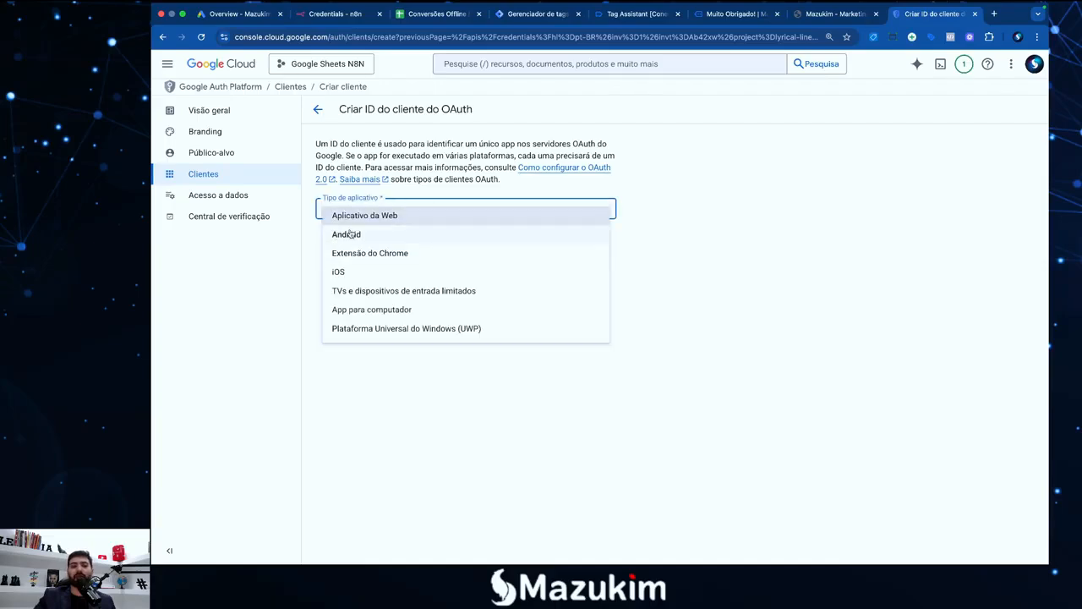
left_click(667, 283)
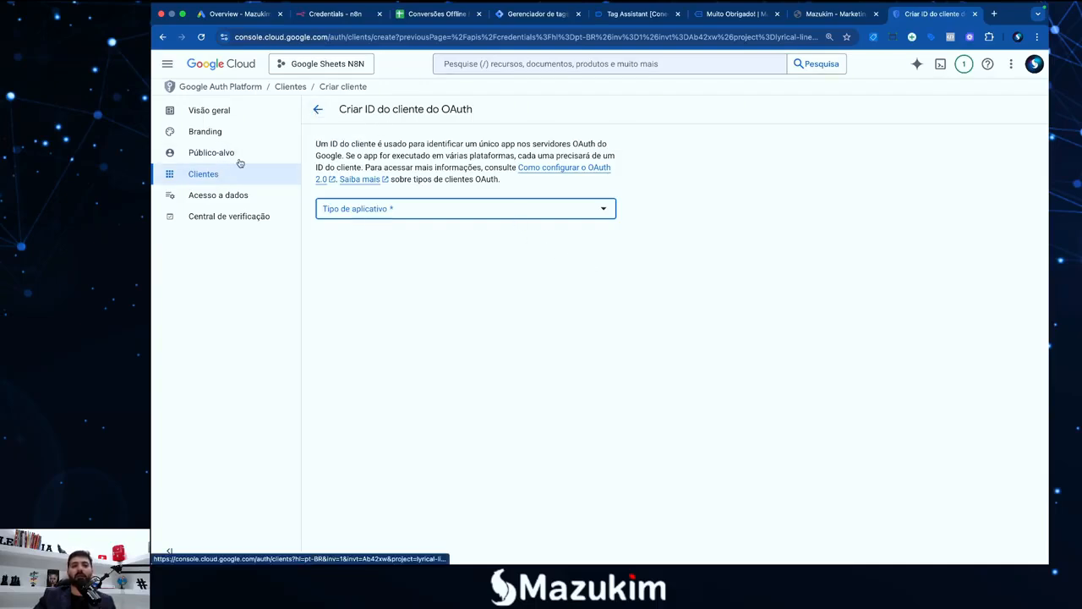
left_click(162, 36)
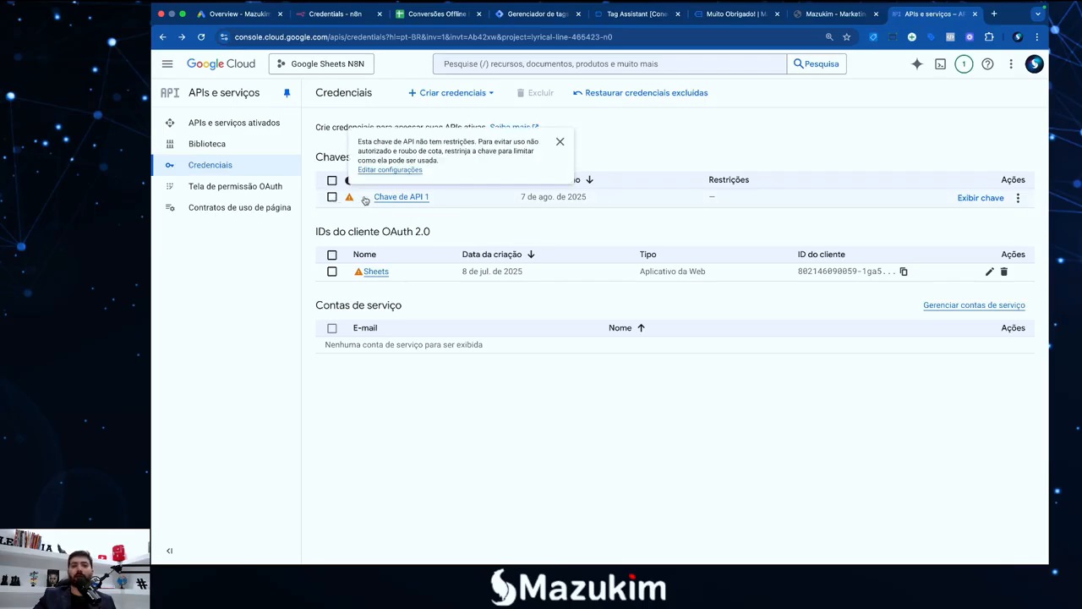
Delete the API key Chave de API 1 from the credentials list via its Ações menu
left_click(332, 197)
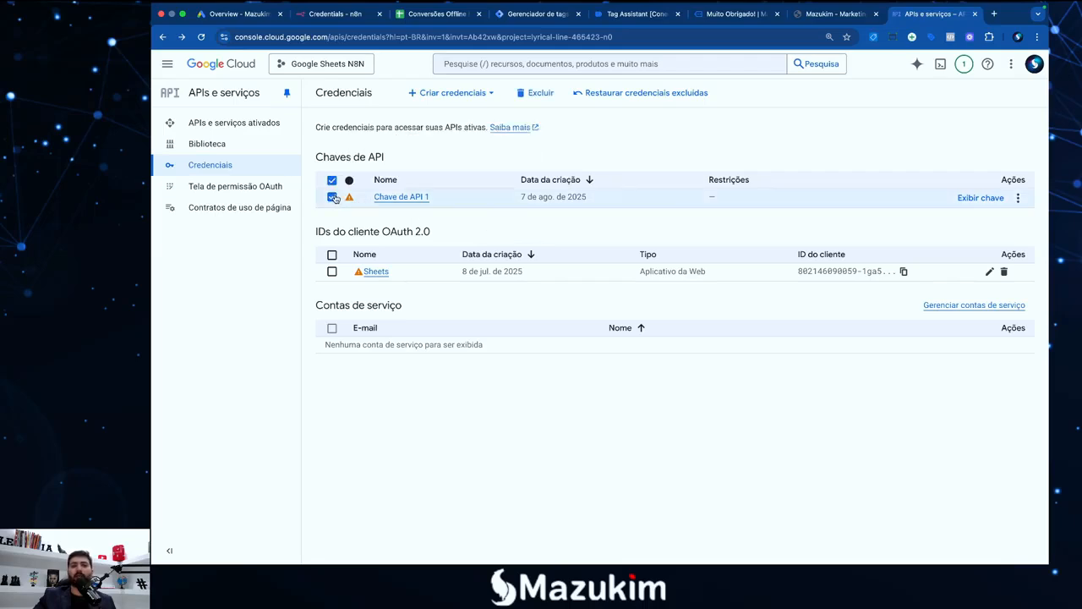
left_click(1018, 198)
left_click(974, 237)
key("Return")
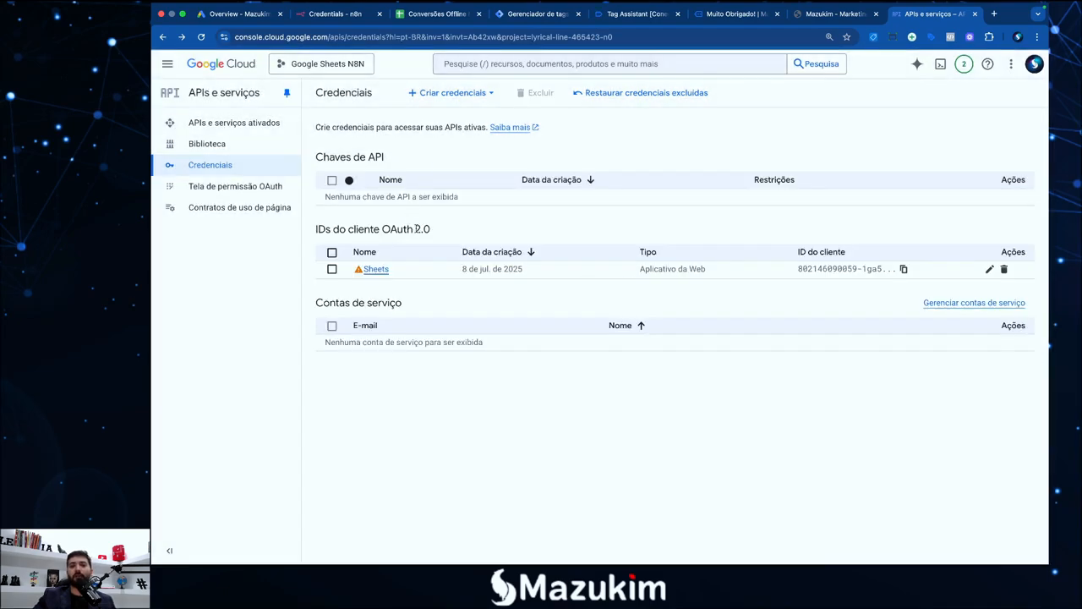
left_click(466, 95)
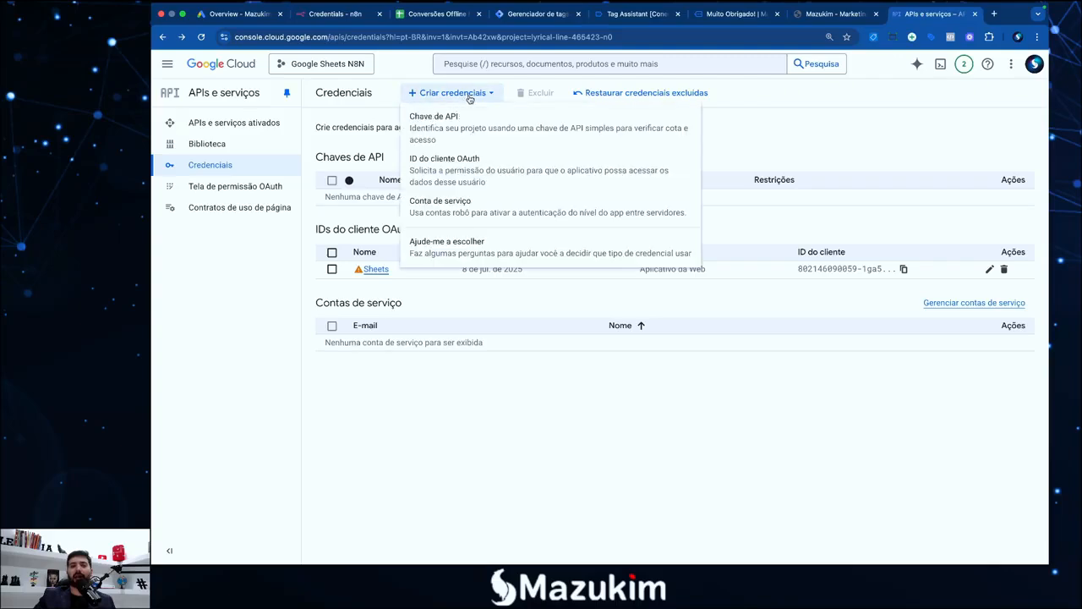
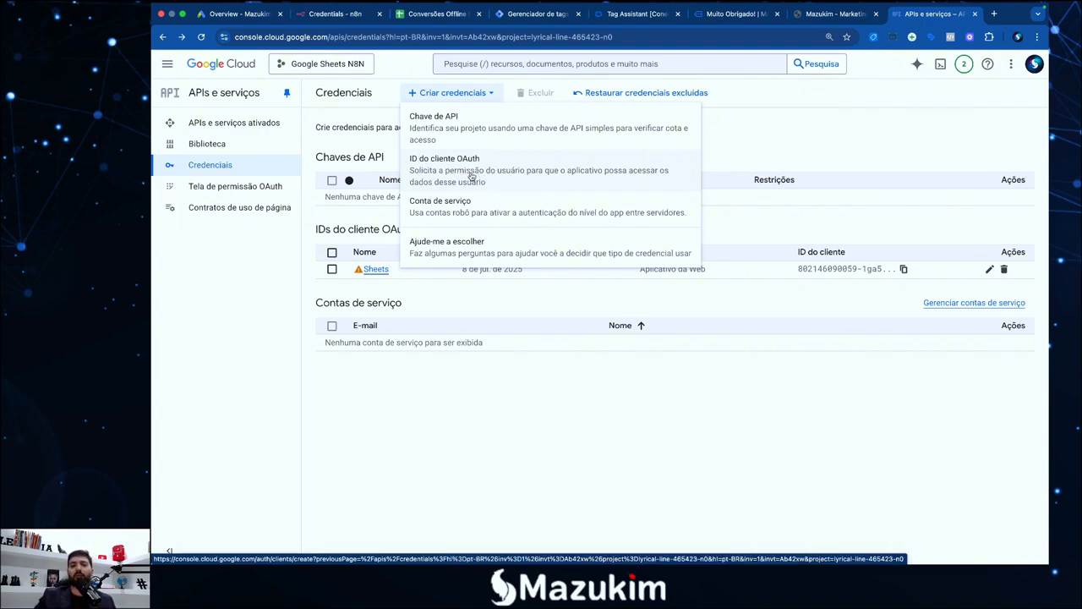
Start a new OAuth client ID with application type Aplicativo da Web
left_click(471, 176)
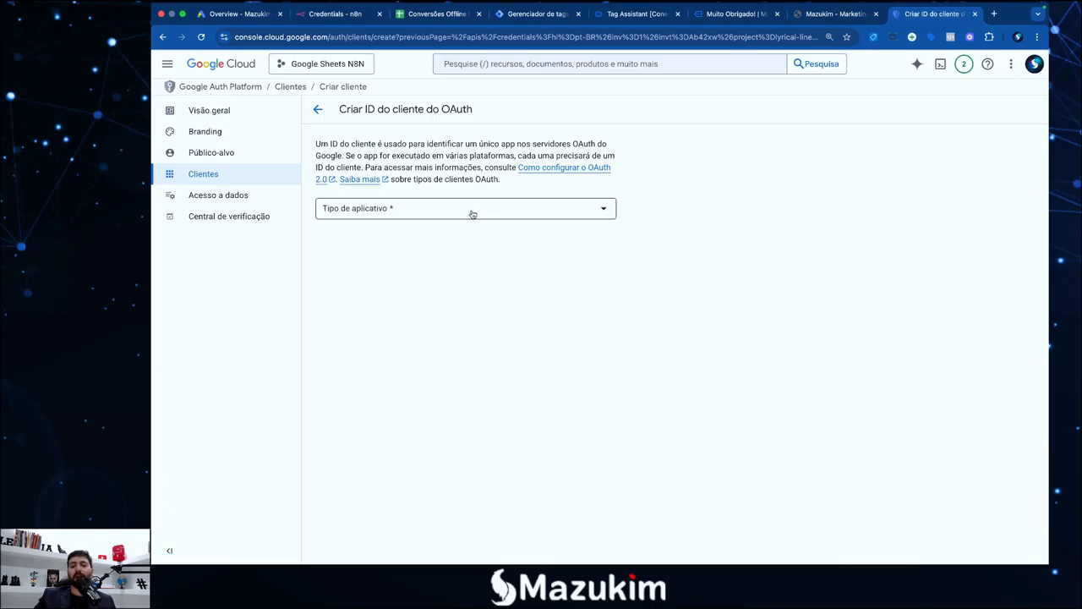
left_click(473, 214)
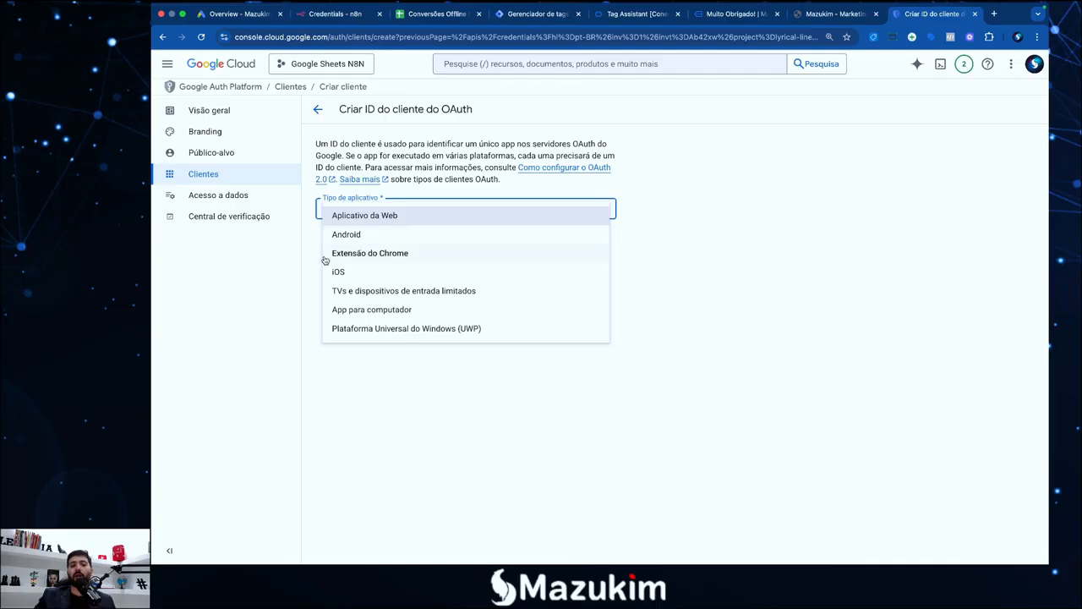
left_click(365, 216)
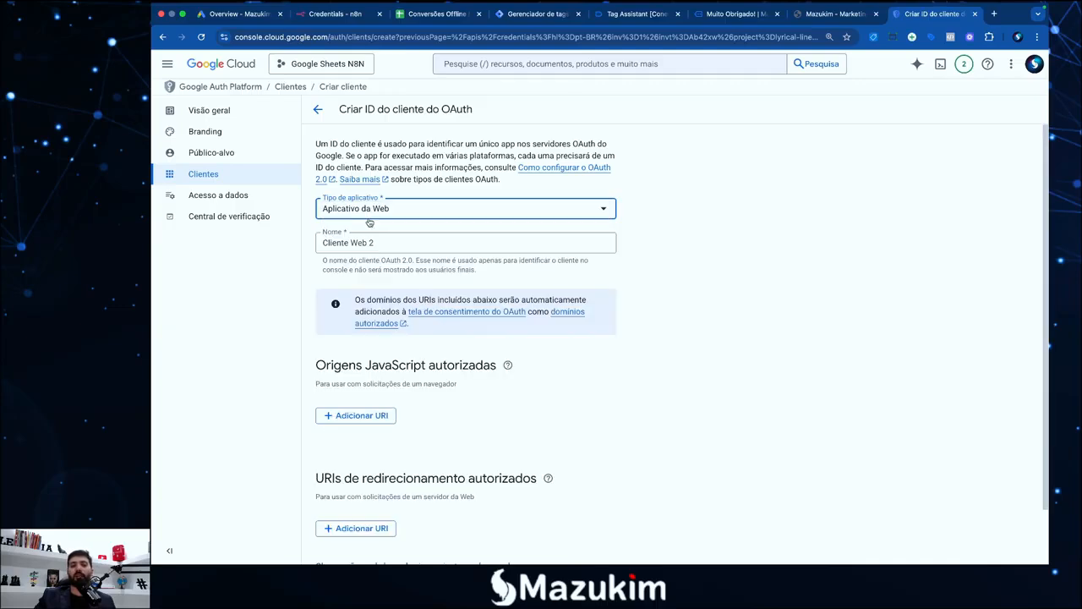
Keep the suggested client name Cliente Web 2 and look up n8n's Google Sheets credential
left_click(387, 241)
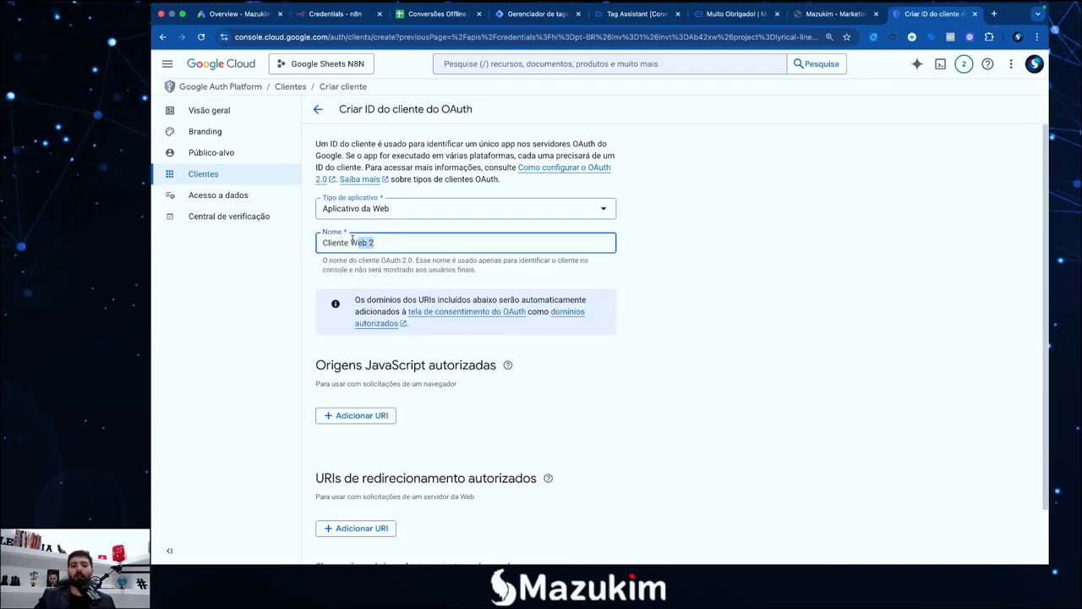
triple_click(324, 241)
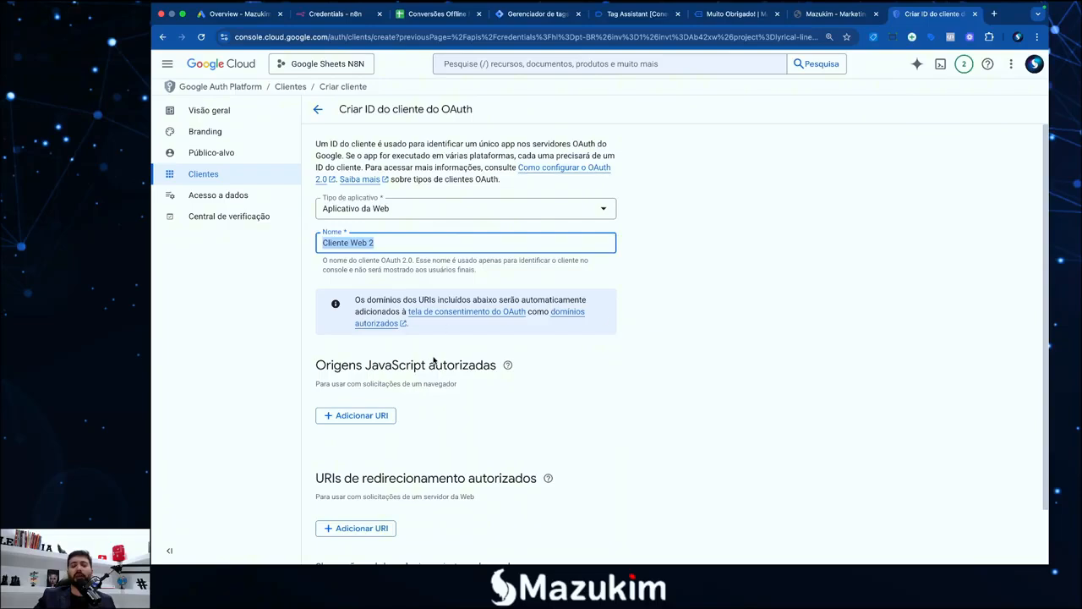
scroll(501, 355, "down", 2)
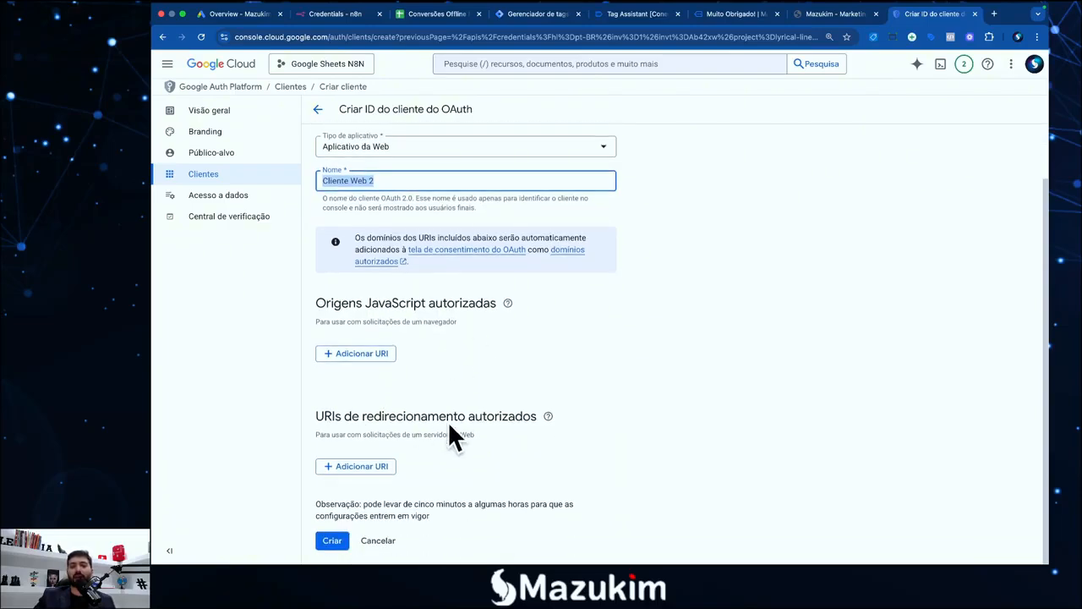
left_click(328, 15)
Copy n8n's OAuth redirect URL and add an authorized redirect URI entry to the new client
left_click_drag(404, 244, 473, 244)
left_click(479, 247)
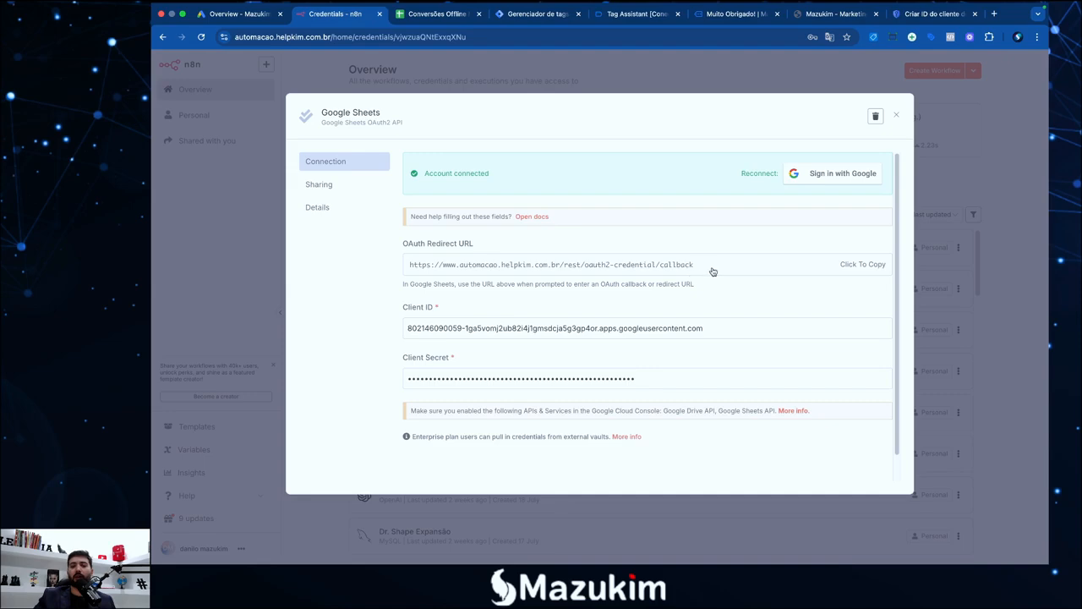
left_click_drag(713, 269, 422, 266)
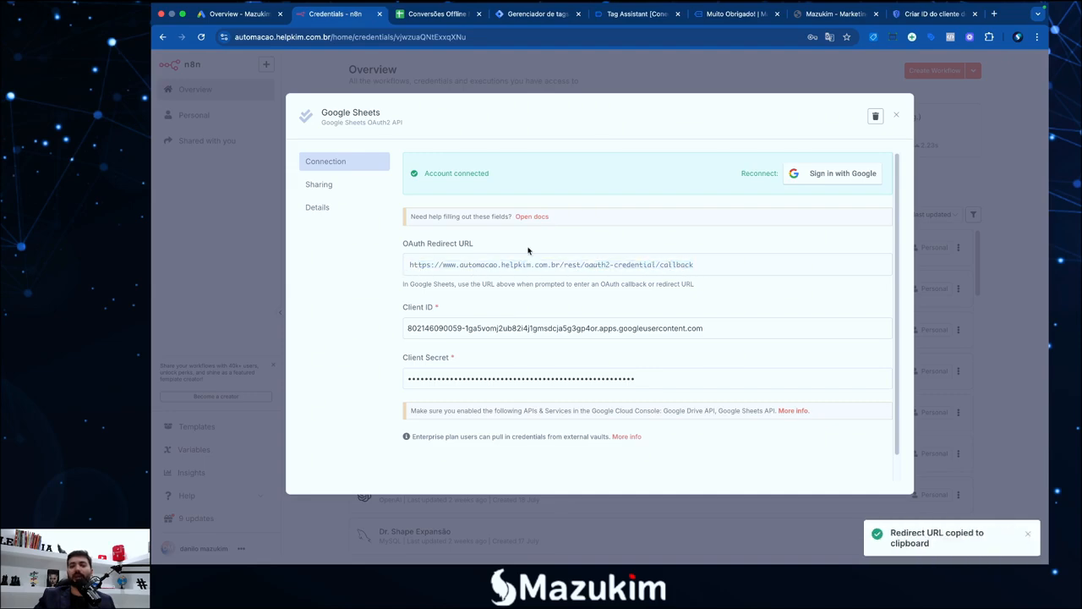
left_click(927, 13)
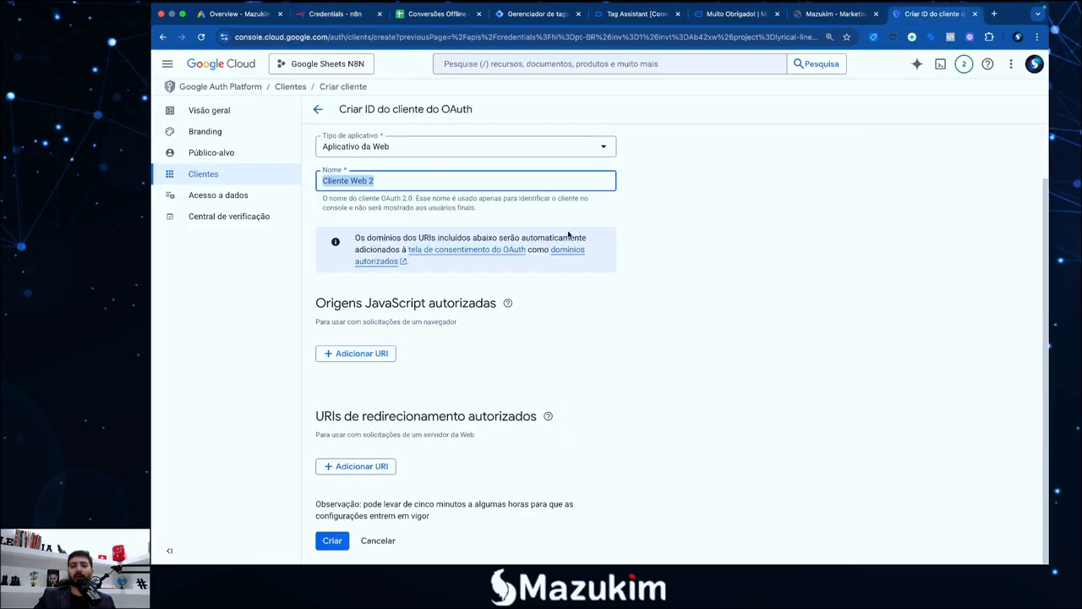
scroll(425, 404, "up", 1)
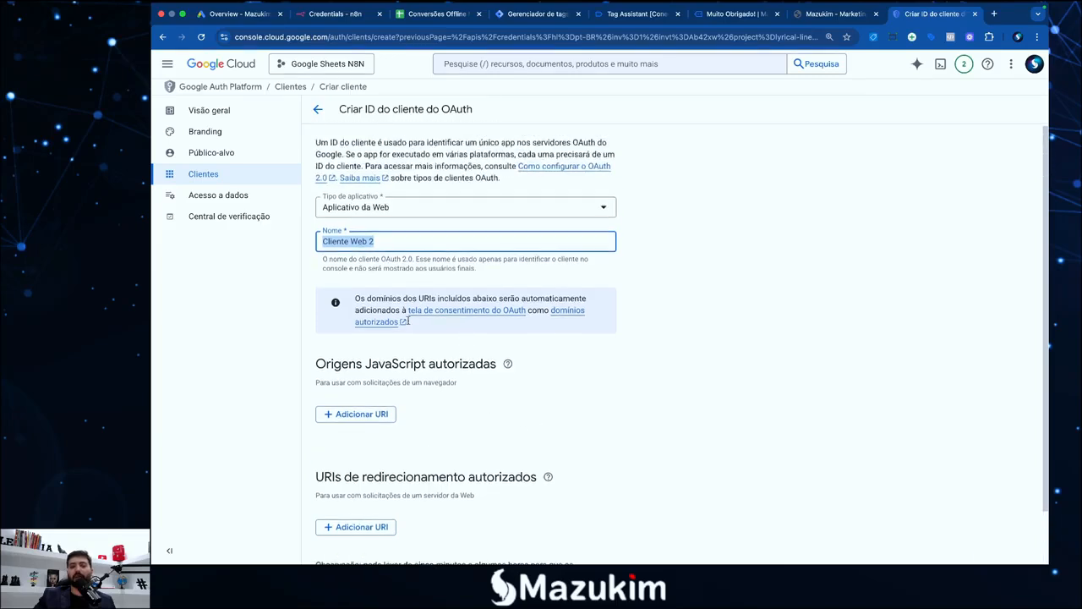
left_click(360, 528)
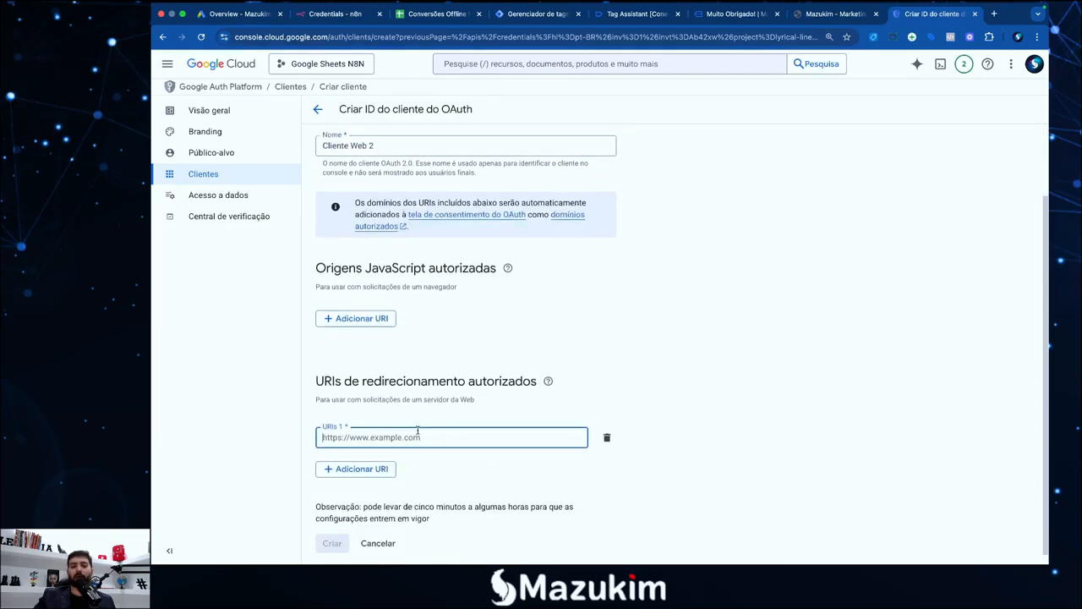
Cancel creating the Cliente Web 2 OAuth client
left_click(335, 14)
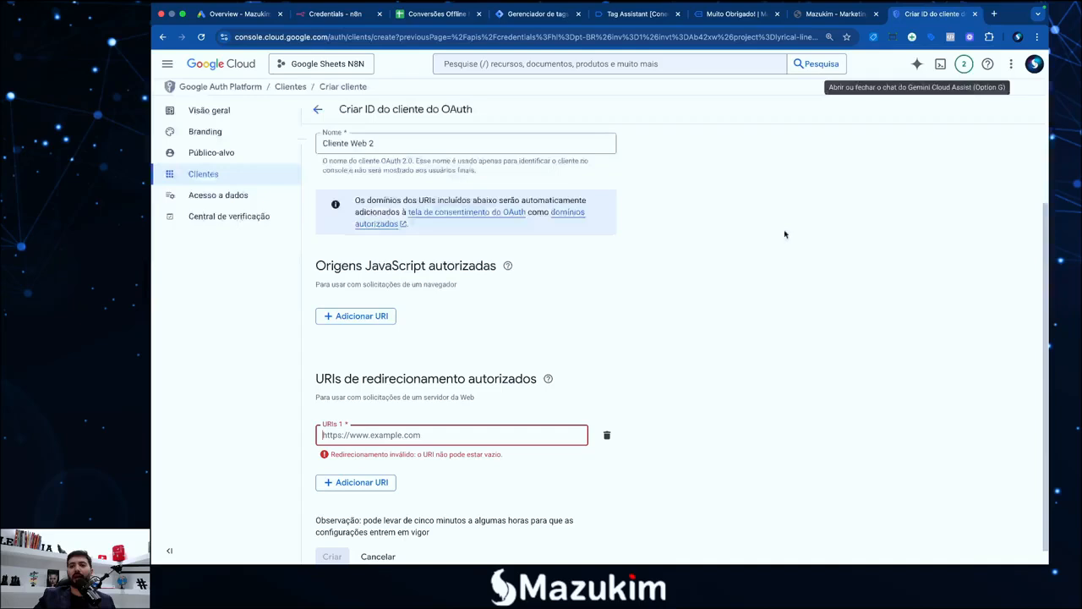
left_click(934, 13)
scroll(414, 474, "down", 1)
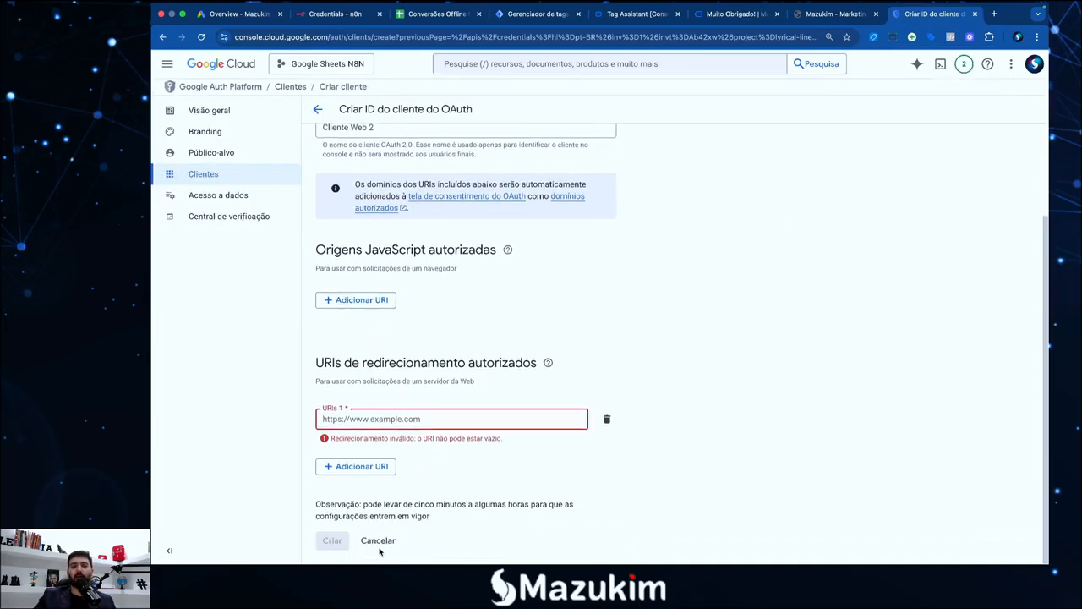
left_click(379, 545)
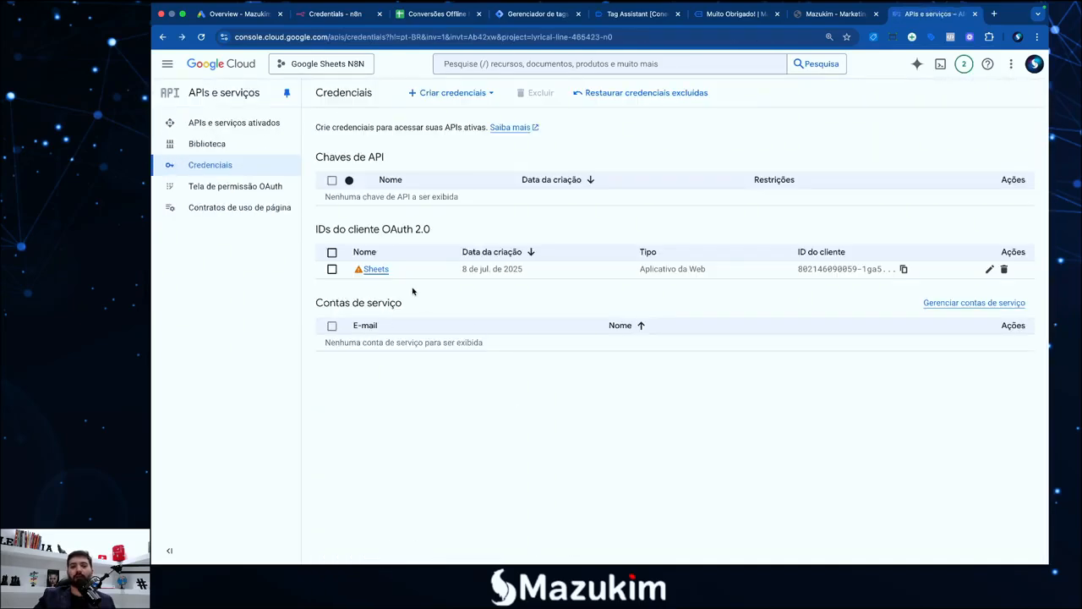
Open the existing Sheets OAuth client and inspect its authorized redirect URI and name
left_click(375, 270)
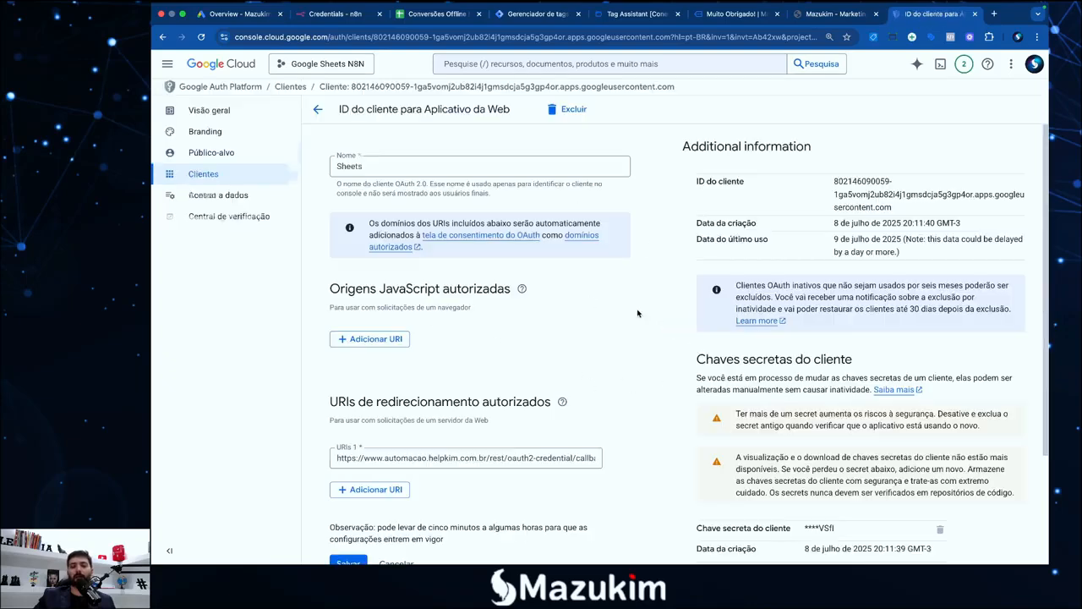
left_click(382, 457)
left_click_drag(341, 454, 476, 458)
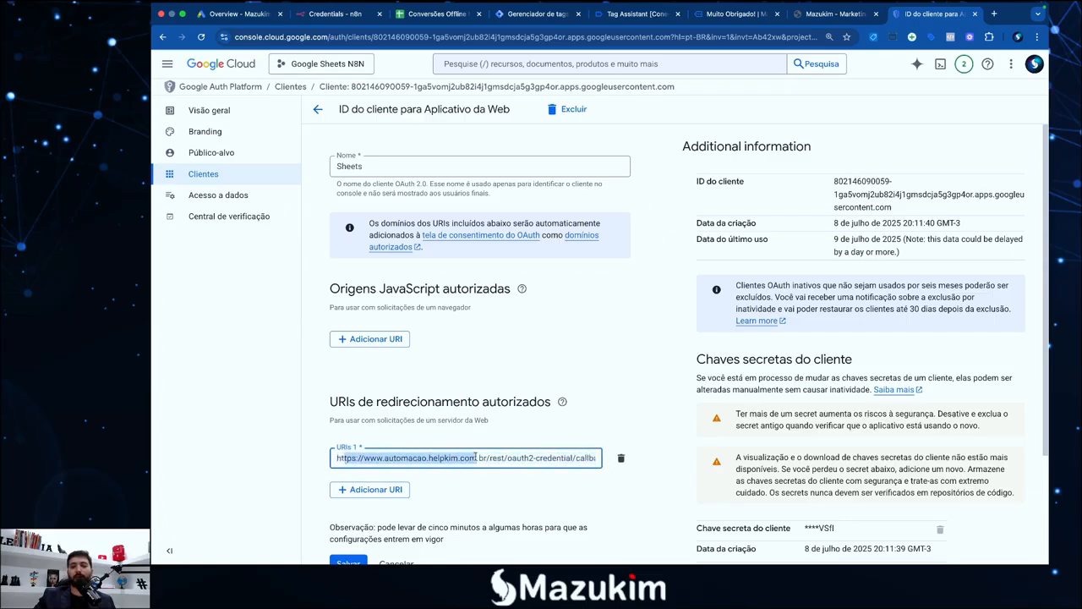
left_click(472, 368)
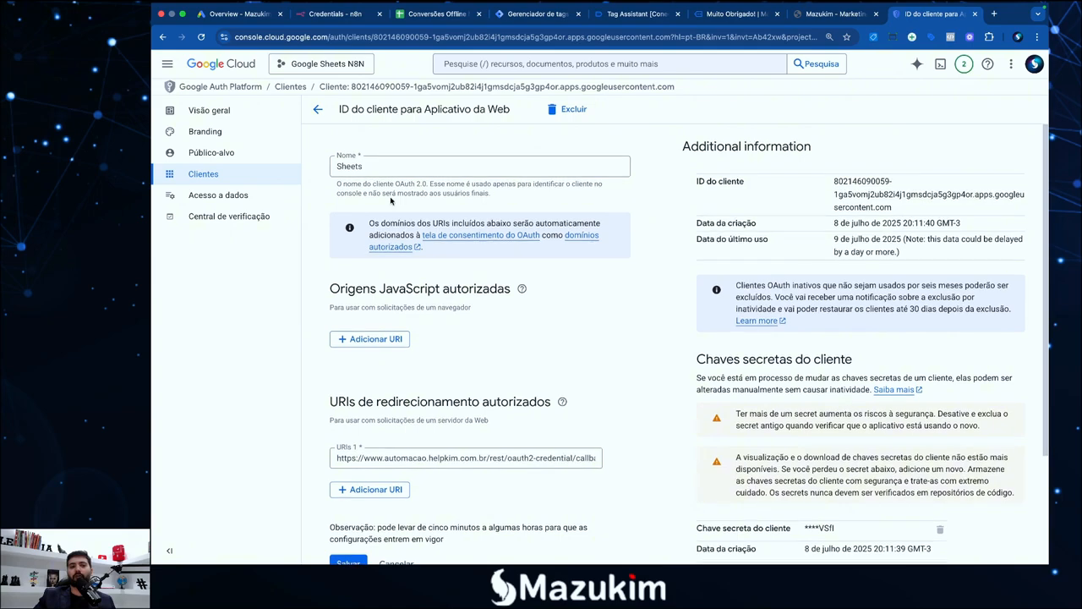
left_click(362, 166)
left_click_drag(362, 167, 326, 174)
left_click(394, 152)
Review the Sheets client's secrets and select its client ID to compare with n8n
scroll(467, 338, "down", 3)
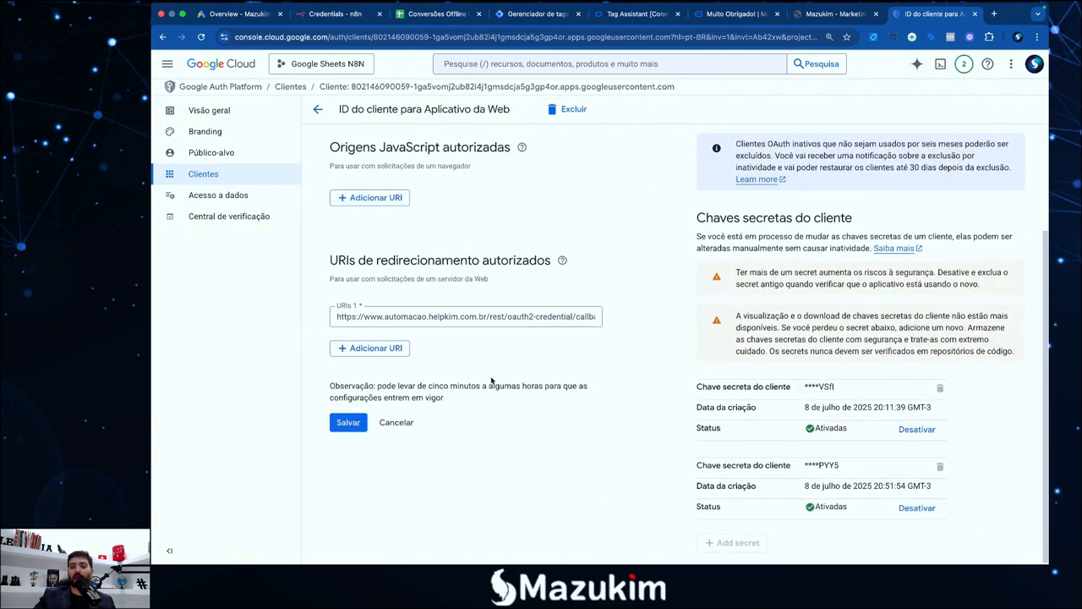
scroll(546, 347, "up", 1)
scroll(546, 347, "down", 1)
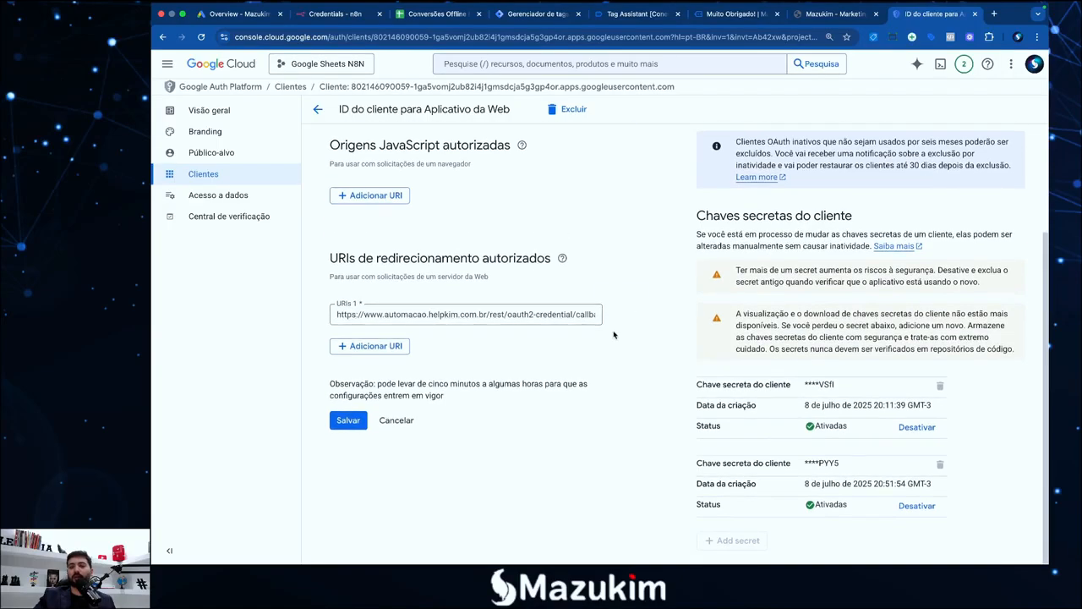
left_click_drag(698, 387, 790, 383)
left_click(646, 464)
scroll(713, 405, "up", 2)
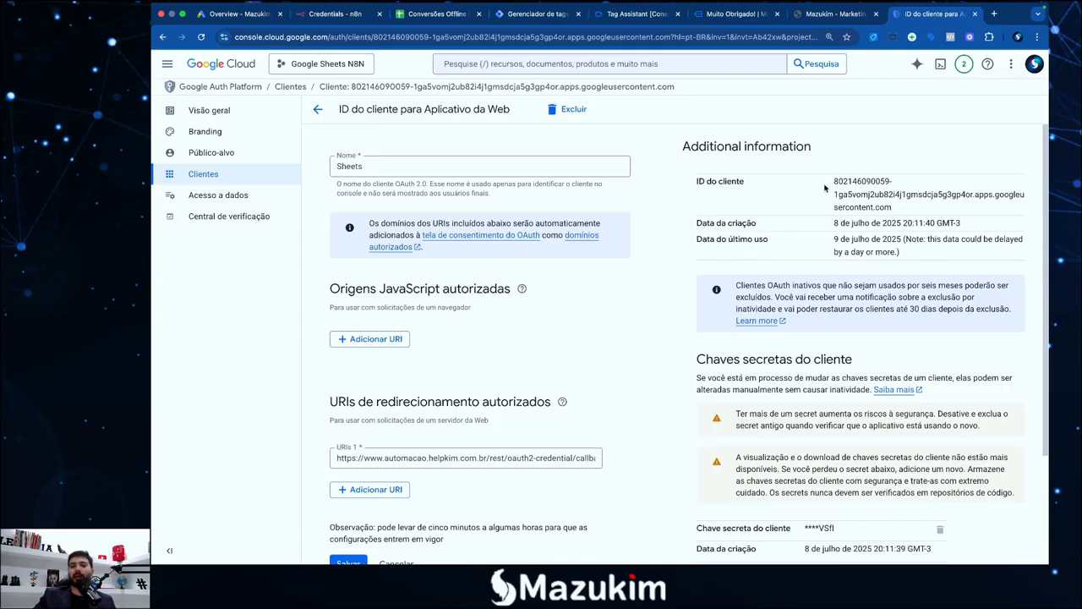
left_click_drag(835, 181, 902, 209)
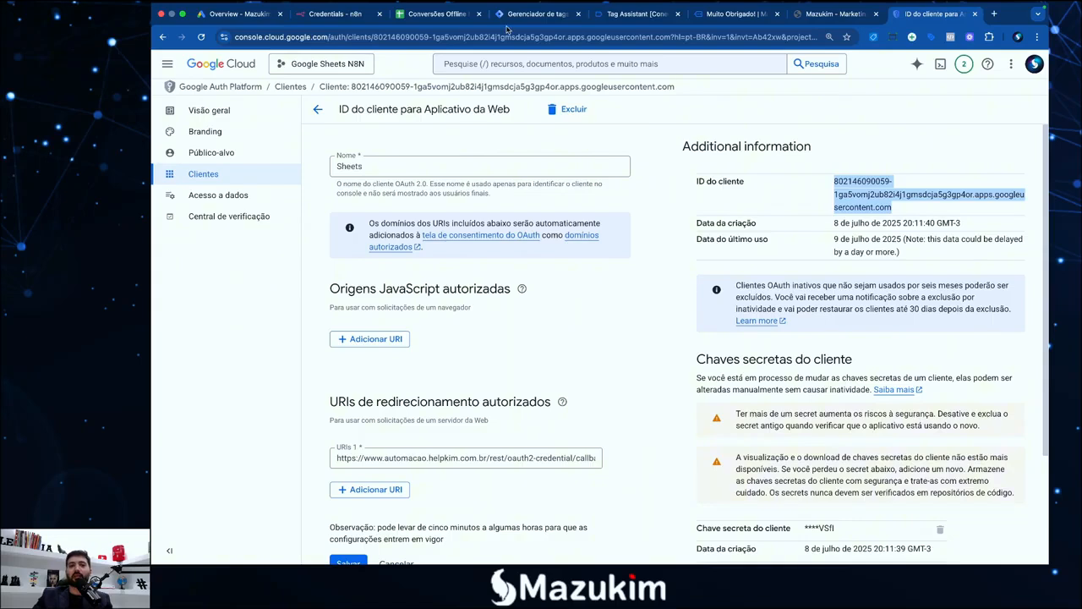
left_click(334, 14)
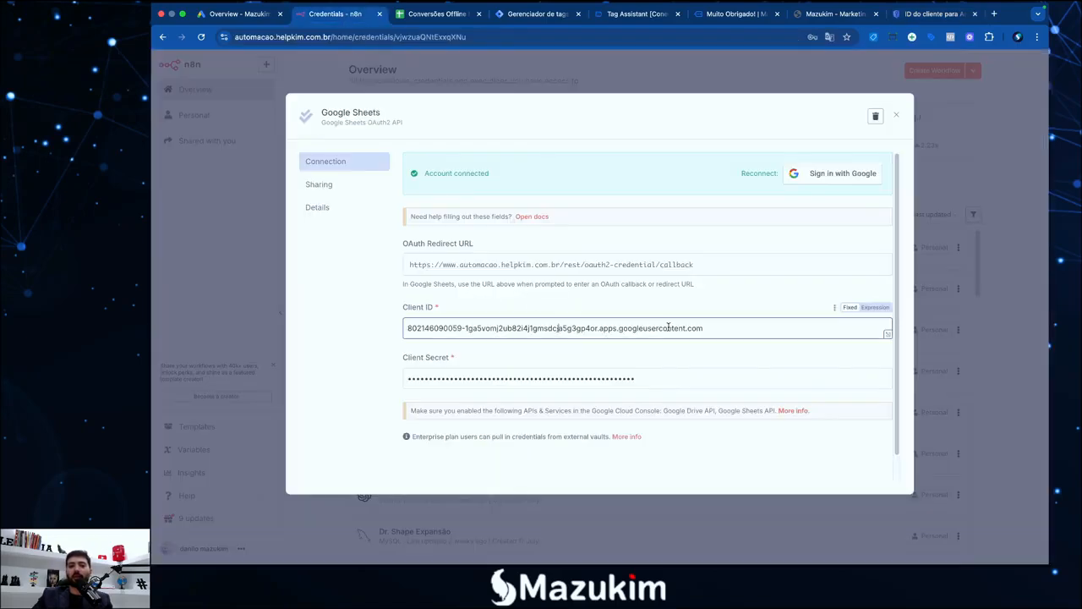
Compare n8n's Client ID with the Sheets client, reviewing its two client secrets
left_click_drag(715, 328, 407, 328)
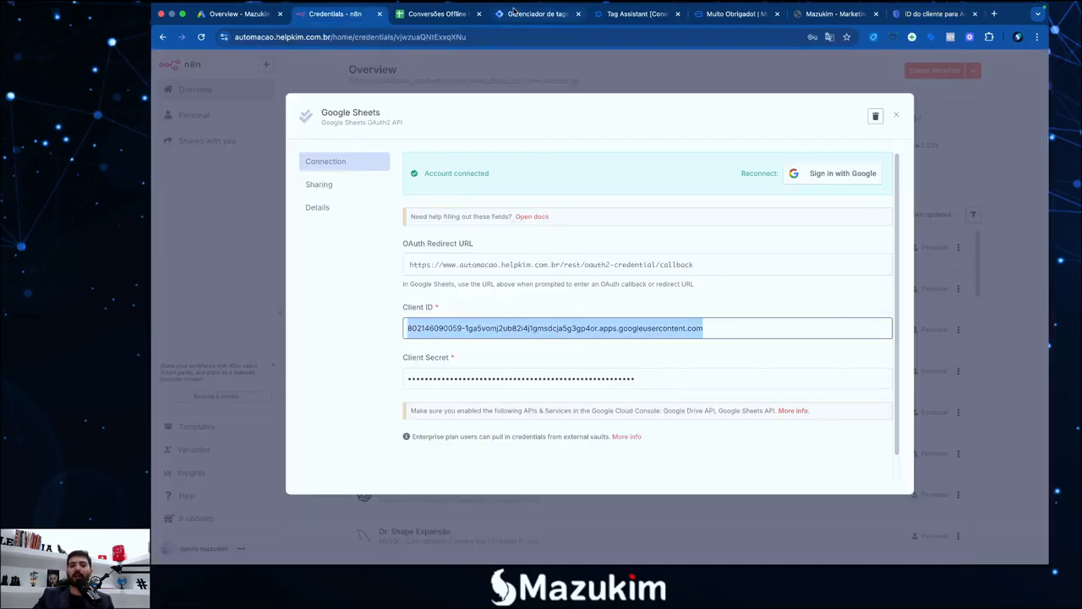
left_click(896, 15)
left_click(650, 353)
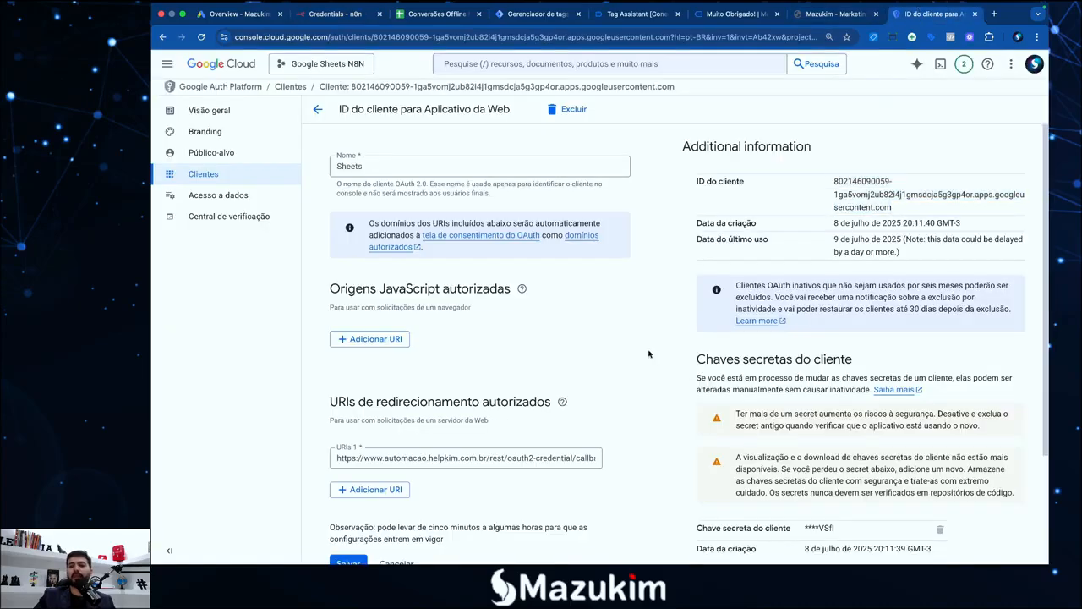
scroll(659, 354, "down", 3)
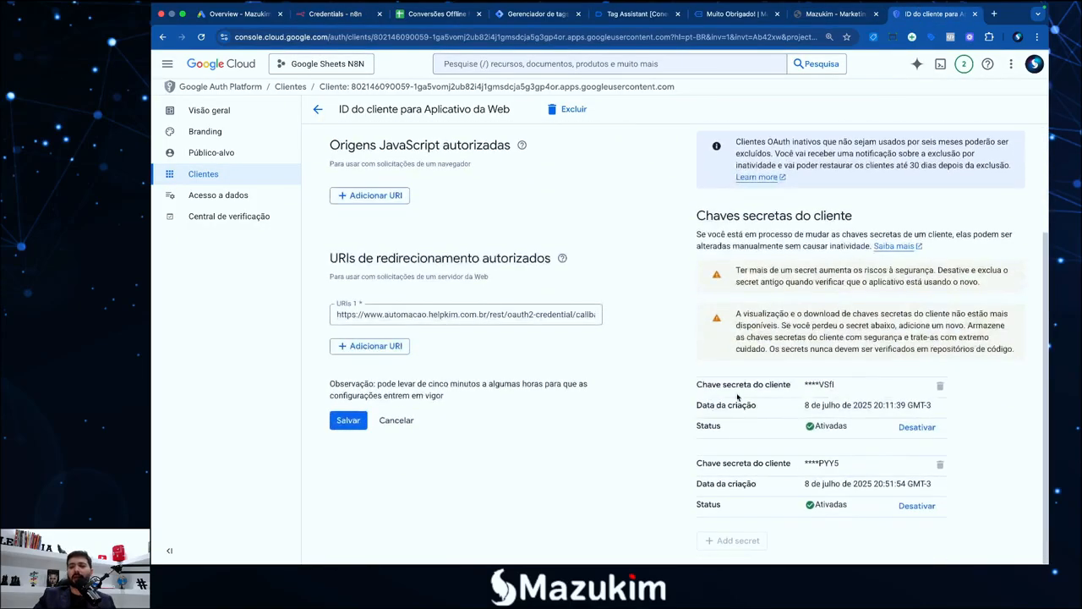
left_click_drag(806, 388, 838, 384)
left_click(837, 385)
scroll(770, 389, "up", 3)
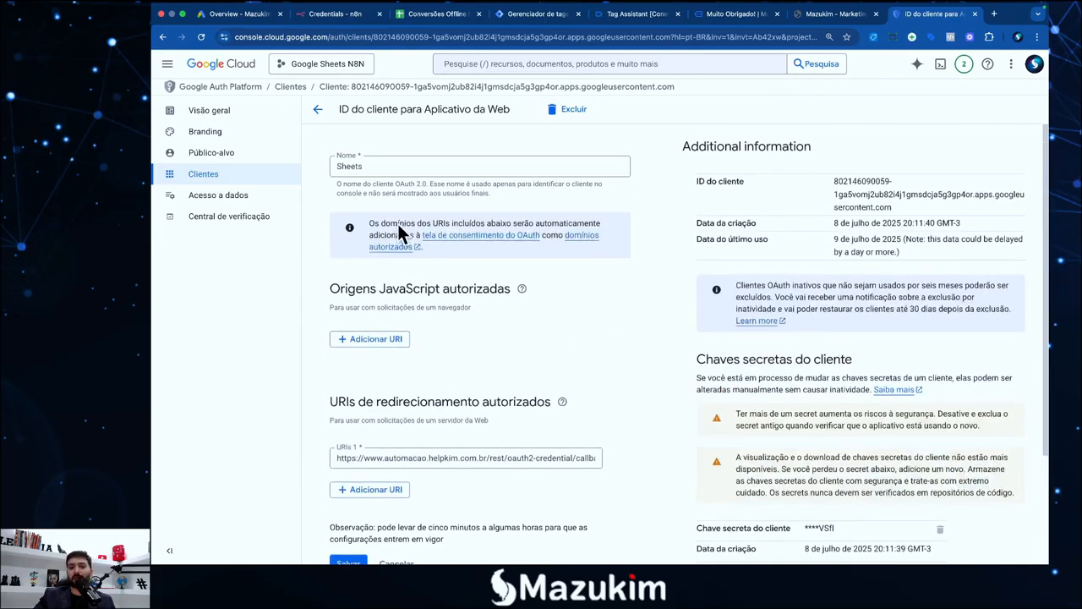
Check the masked Client Secret in n8n's Google Sheets credential
left_click(335, 14)
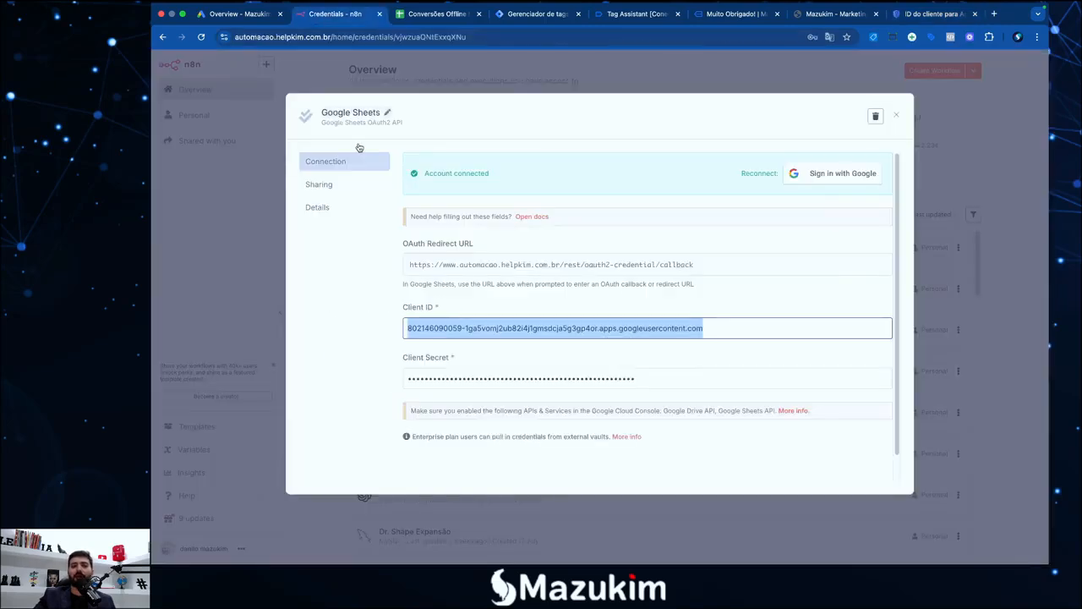
left_click(526, 377)
left_click_drag(668, 372, 385, 370)
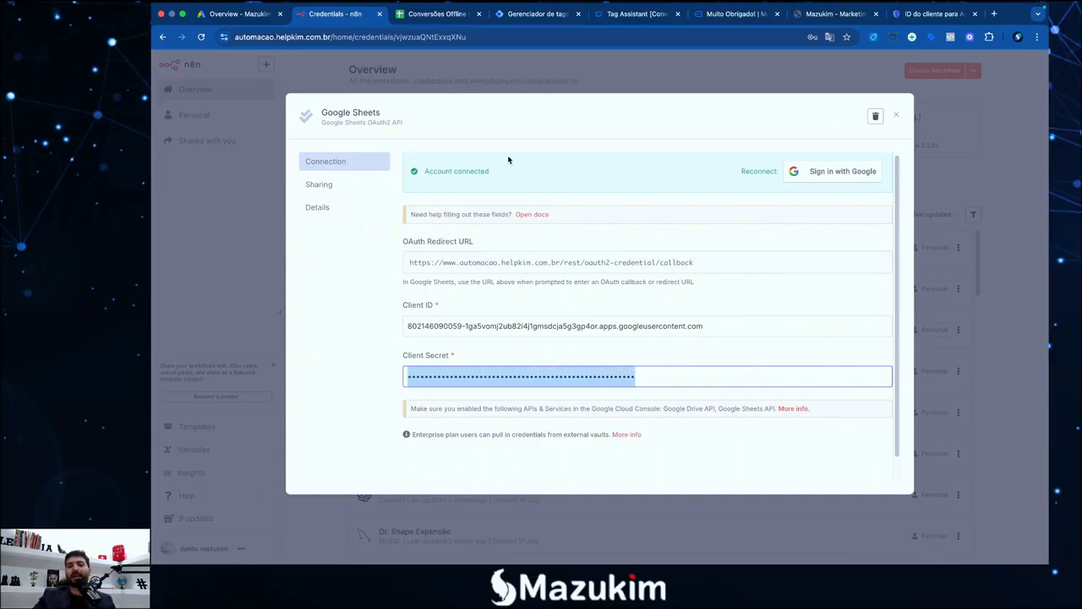
left_click(529, 354)
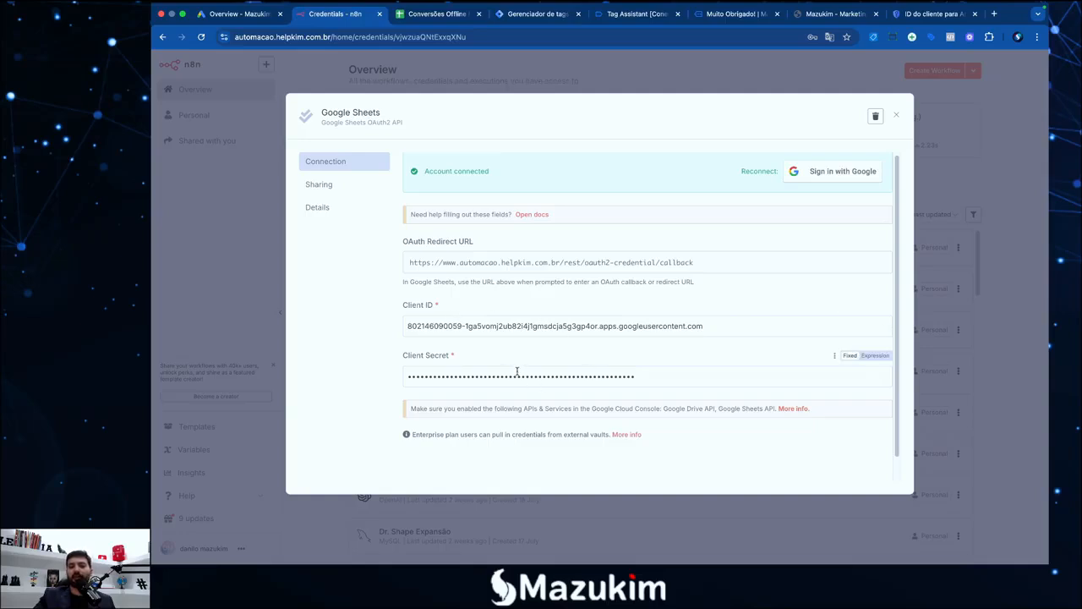
scroll(676, 340, "up", 1)
Copy n8n's OAuth redirect URL and review the Sheets client's redirect URI
left_click(452, 270)
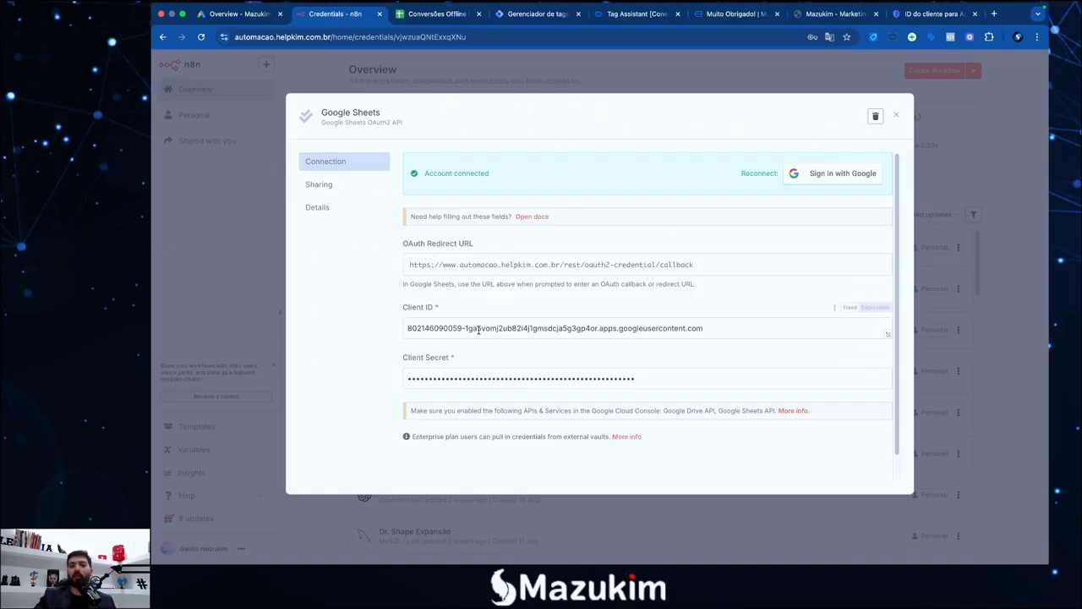
left_click(945, 15)
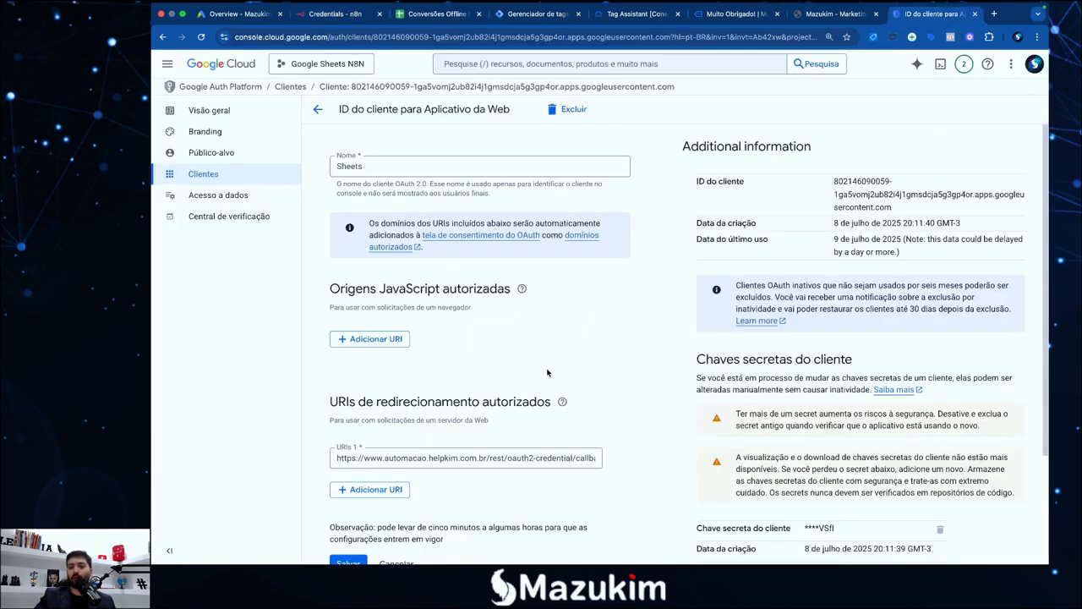
scroll(607, 294, "down", 3)
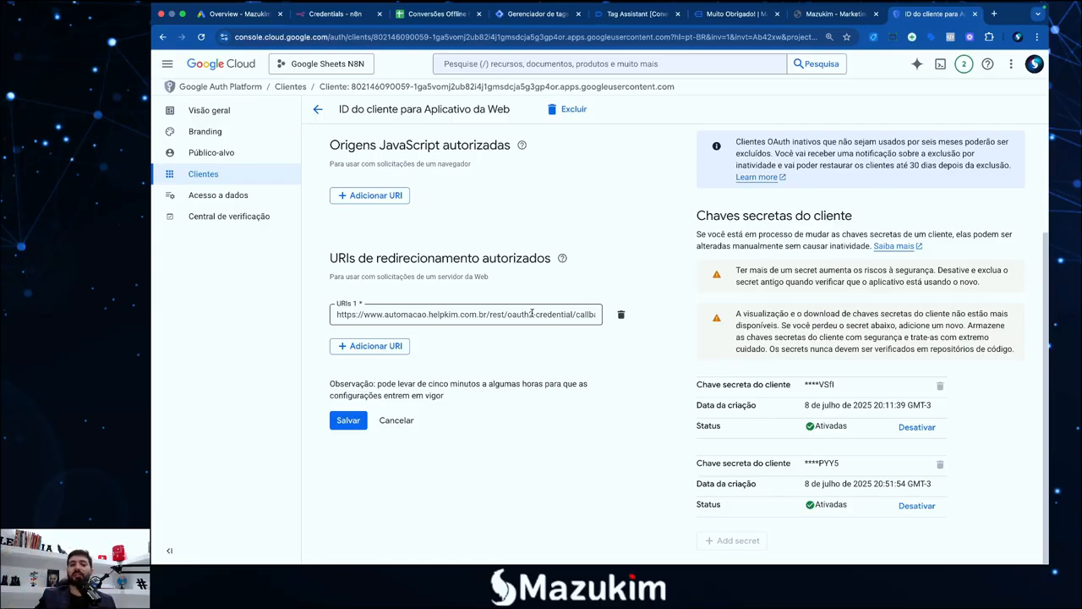
scroll(516, 350, "up", 3)
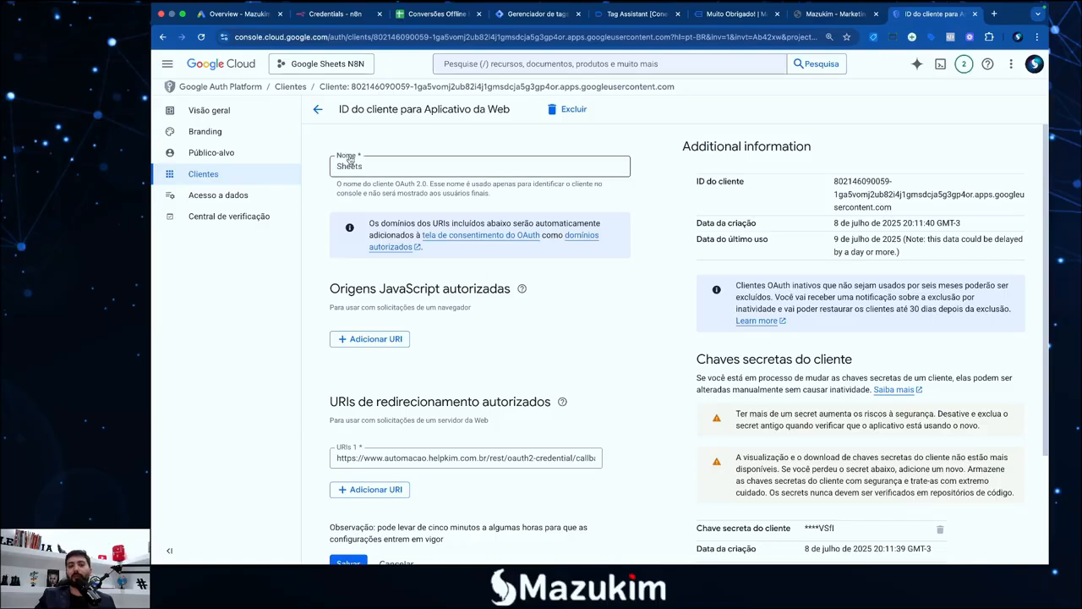
Start a web-application OAuth client ID named Teste Aula
left_click(317, 112)
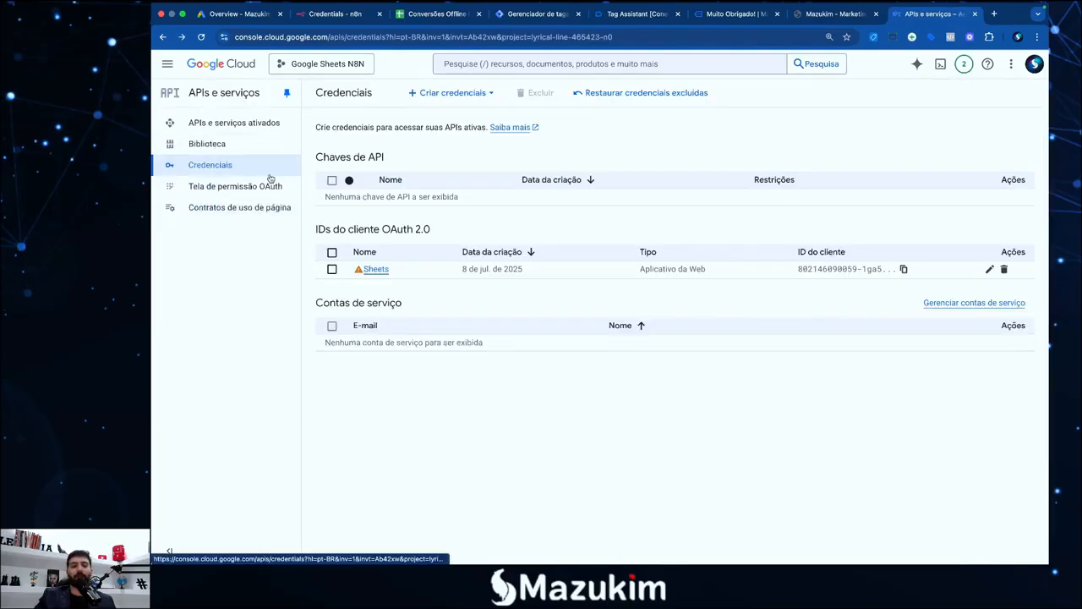
left_click(478, 94)
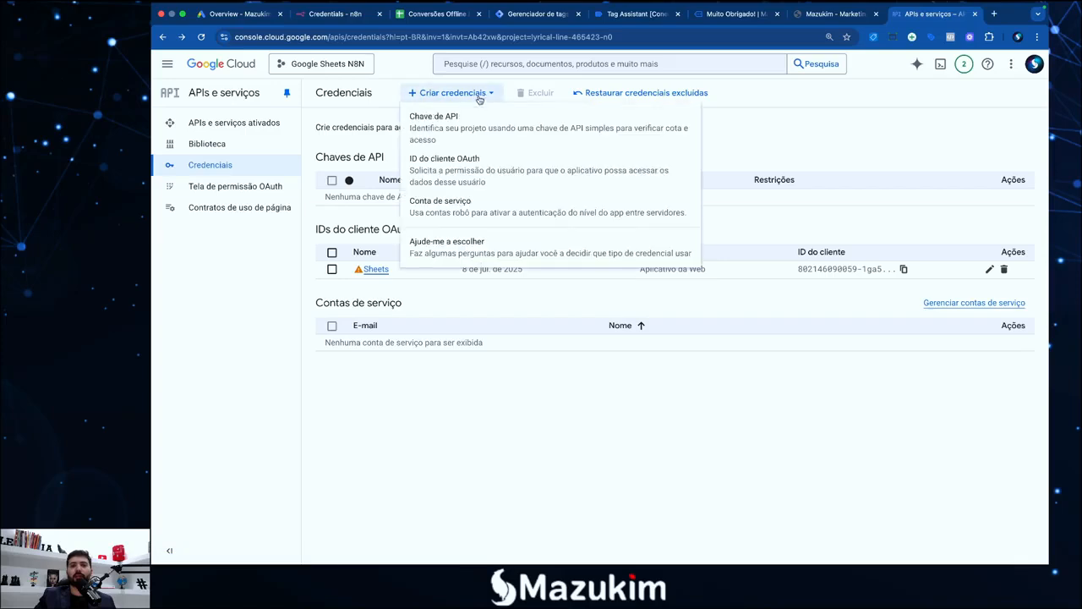
left_click(459, 161)
left_click(459, 211)
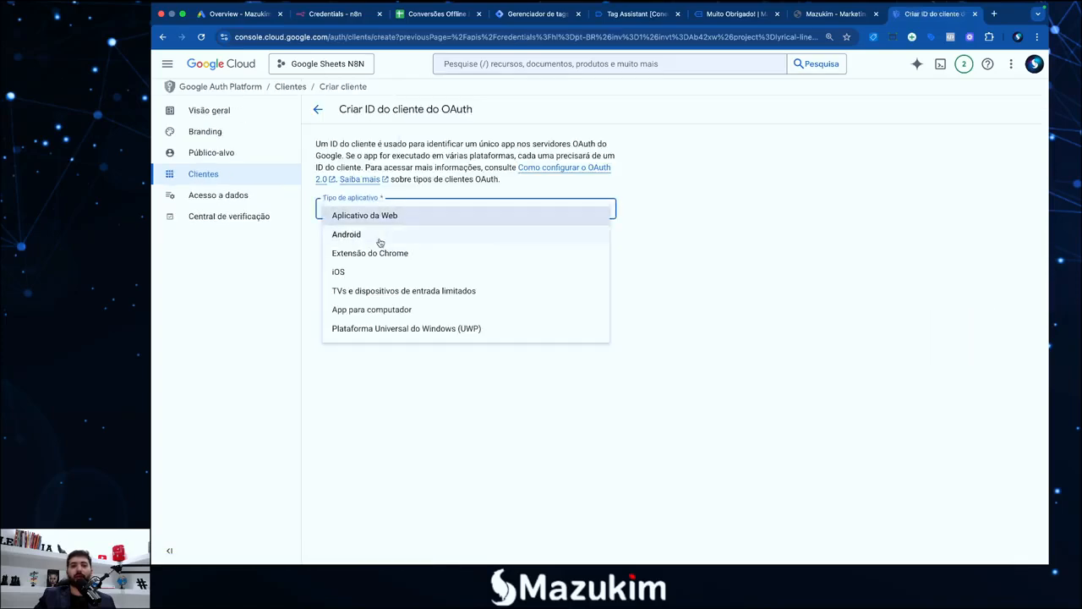
left_click(368, 215)
left_click_drag(385, 245, 302, 251)
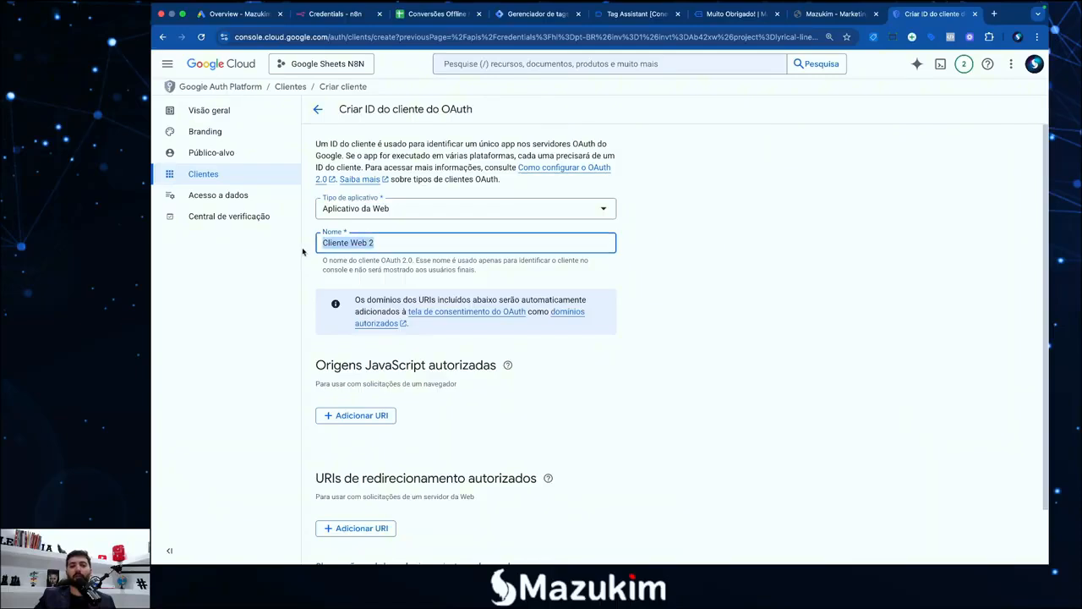
type("Teste Aula")
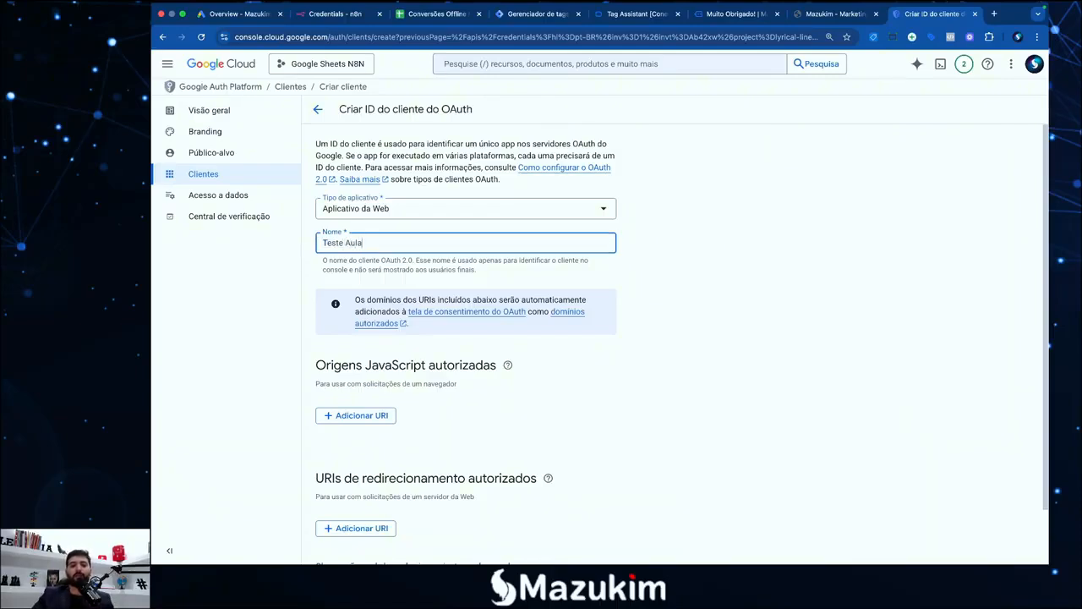
Add n8n's OAuth redirect URL as the authorized redirect URI and create the client
left_click(356, 530)
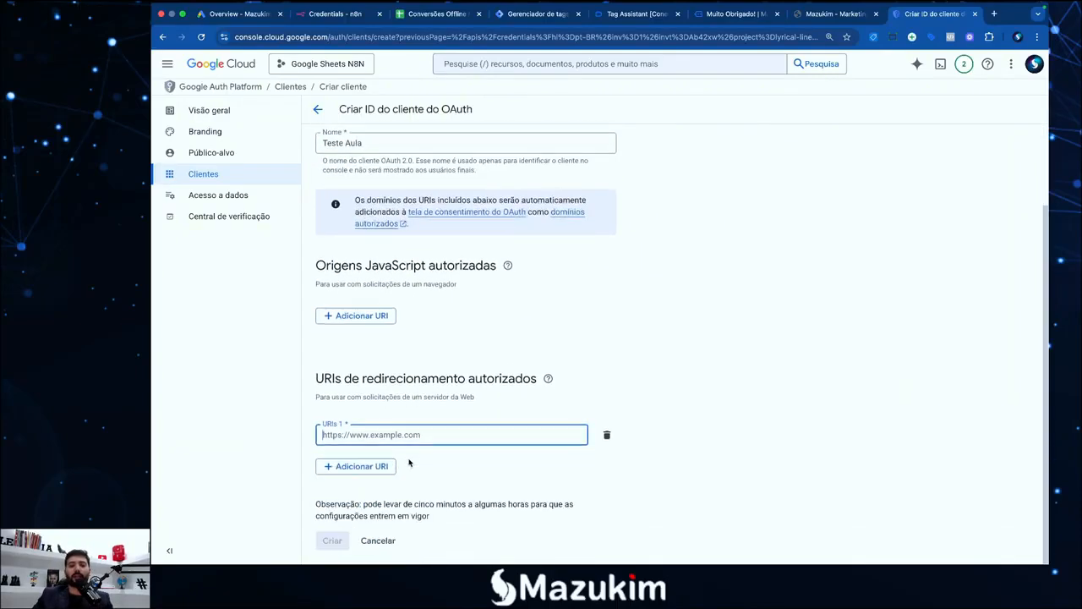
left_click(335, 14)
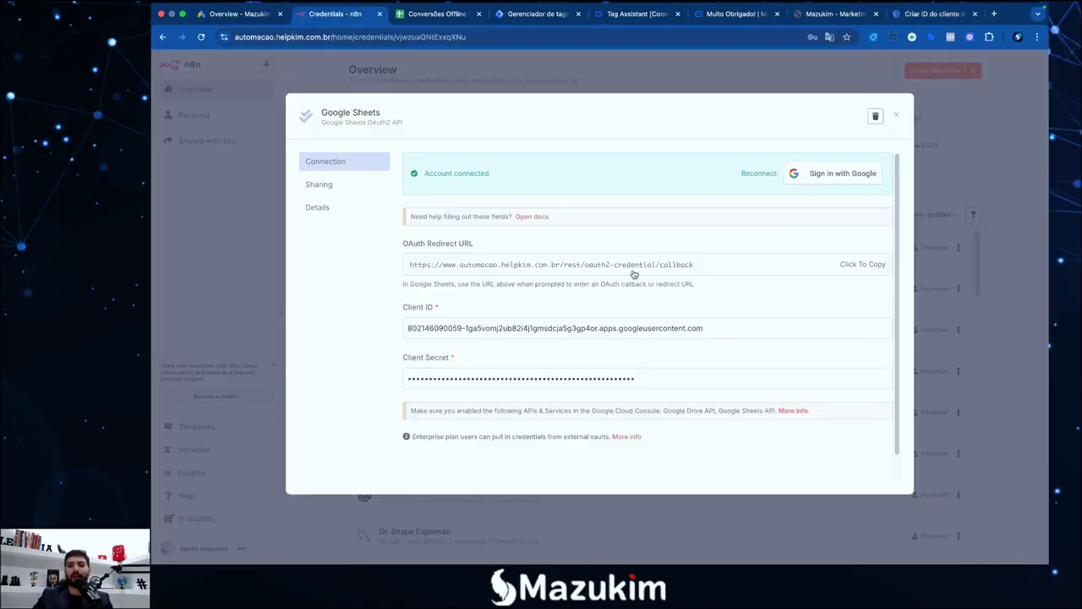
left_click(849, 266)
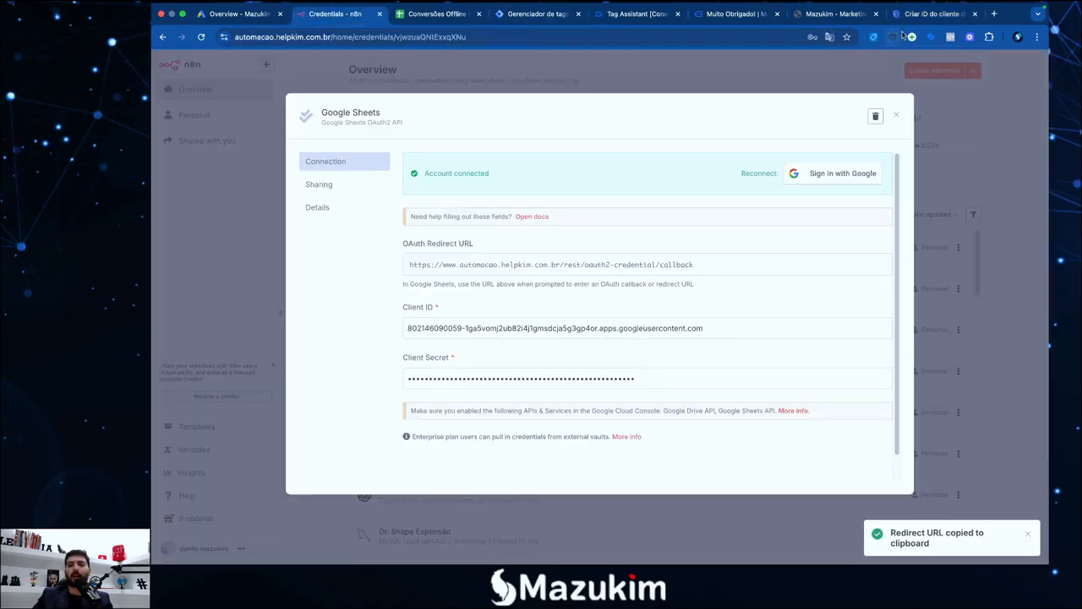
left_click(930, 14)
left_click(421, 434)
key("ctrl+v")
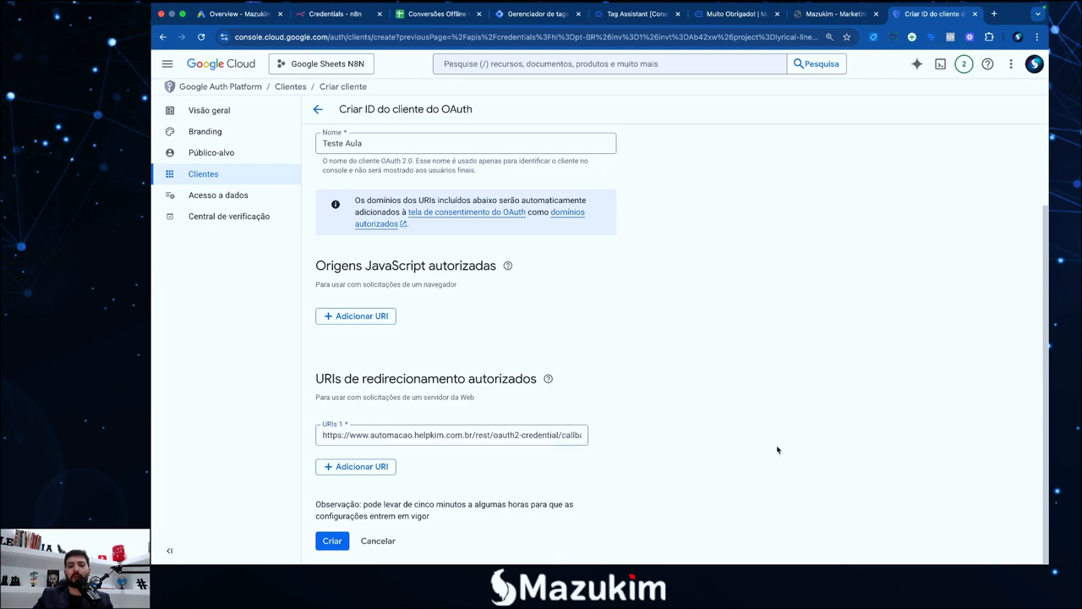
left_click(332, 541)
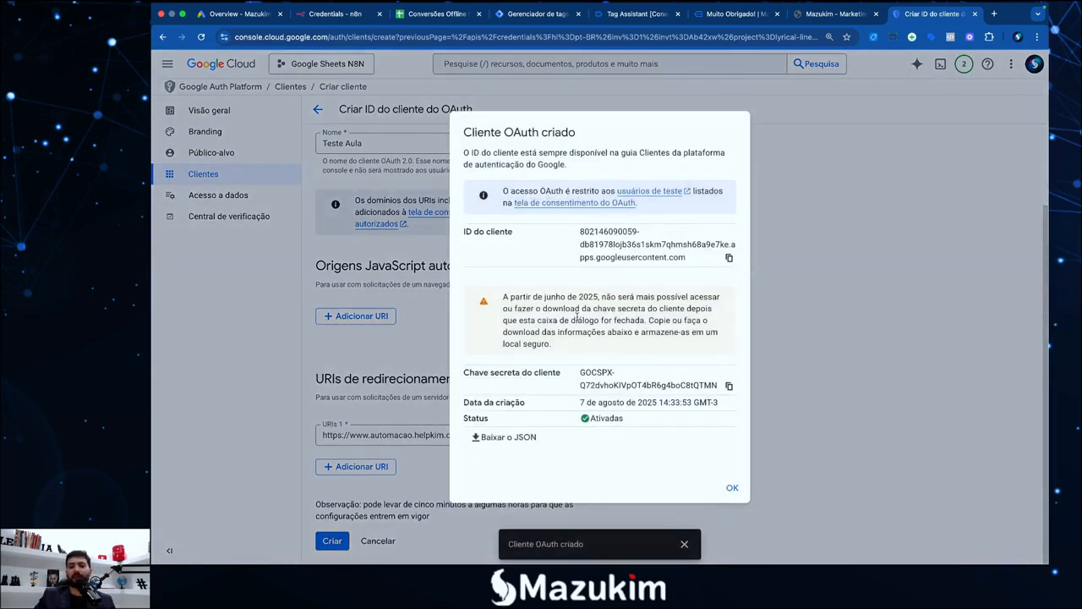
Select the new client ID and secret, then close the confirmation
left_click_drag(581, 236, 682, 261)
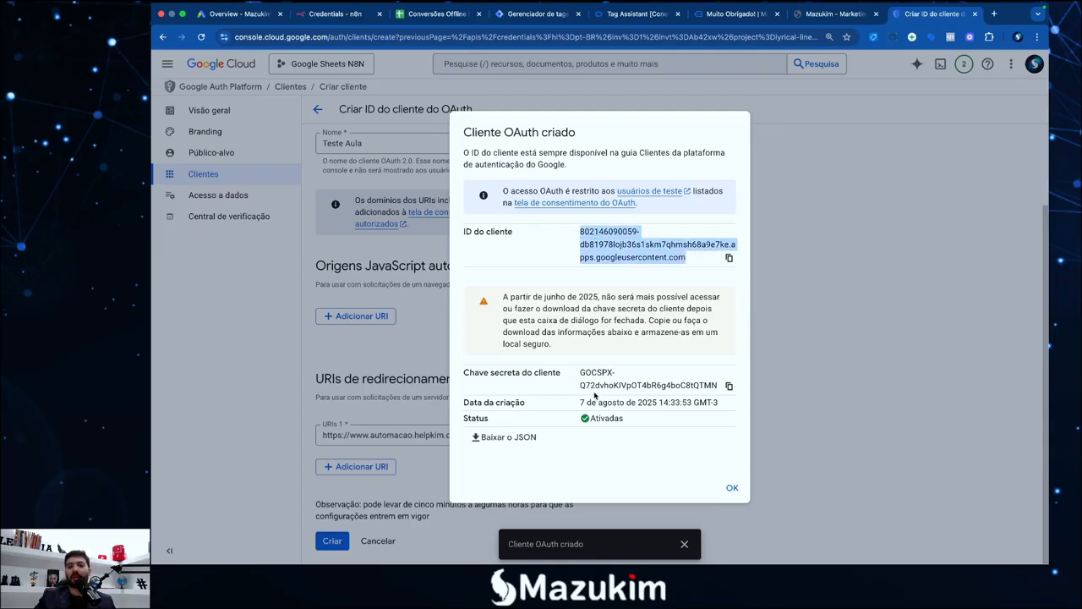
left_click_drag(579, 376, 702, 388)
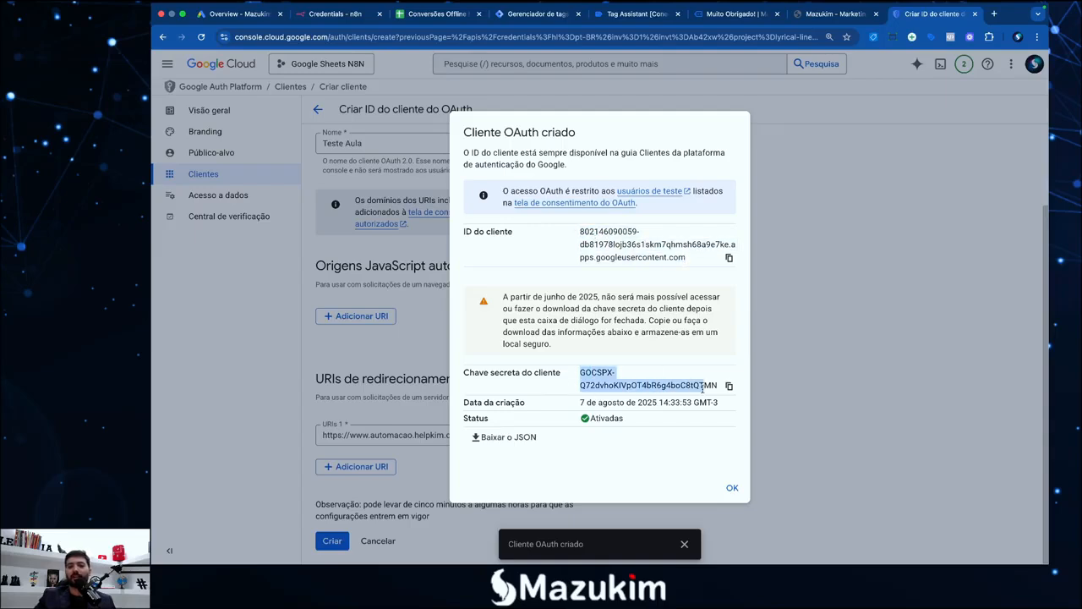
left_click(732, 488)
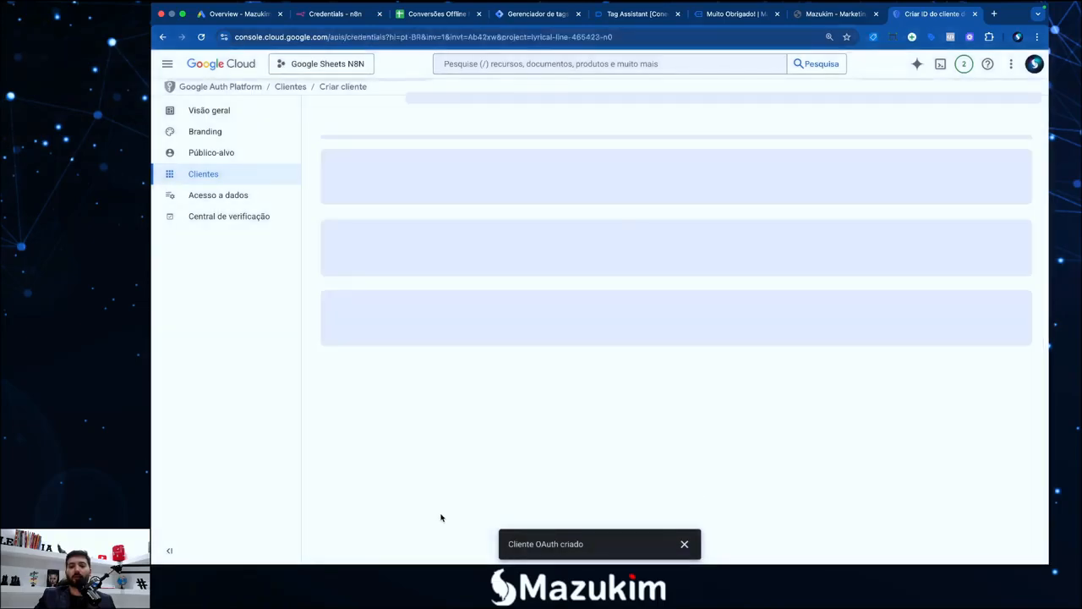
Delete the Teste Aula OAuth client and dismiss the notification
left_click(331, 269)
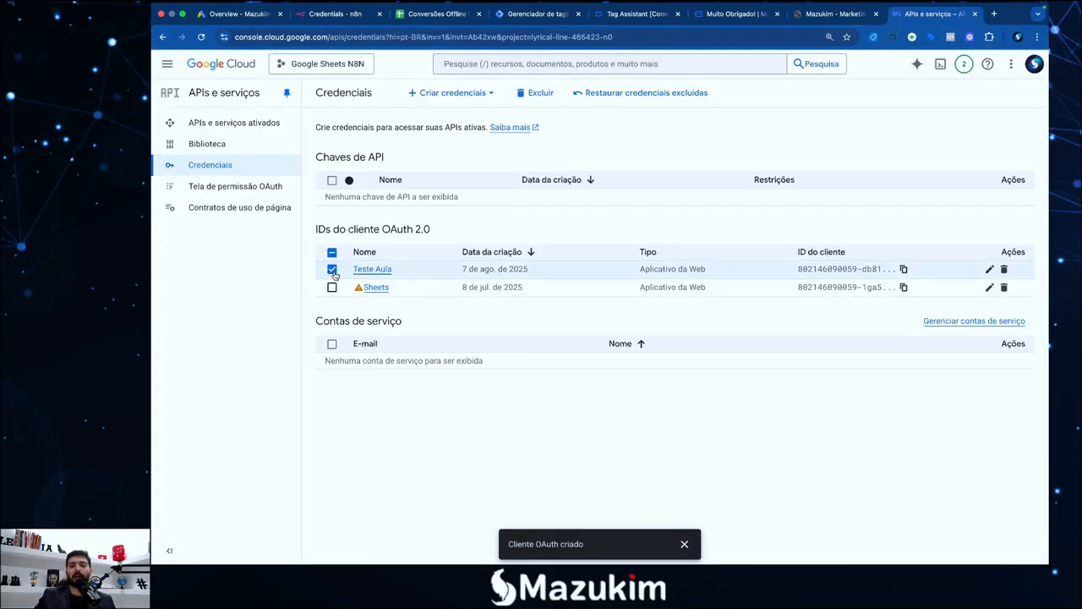
left_click(1004, 269)
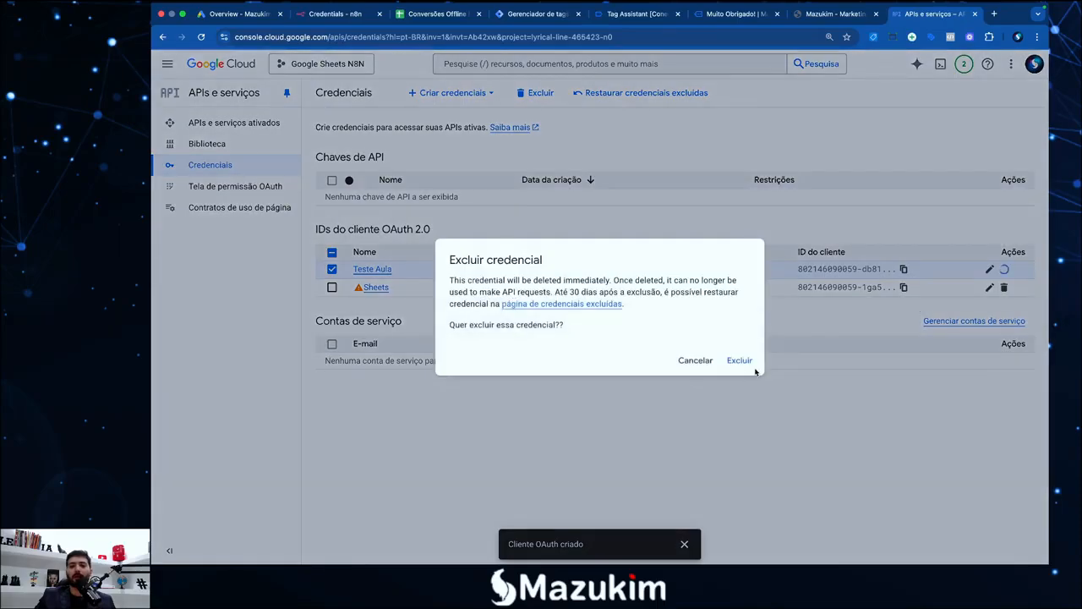
left_click(744, 360)
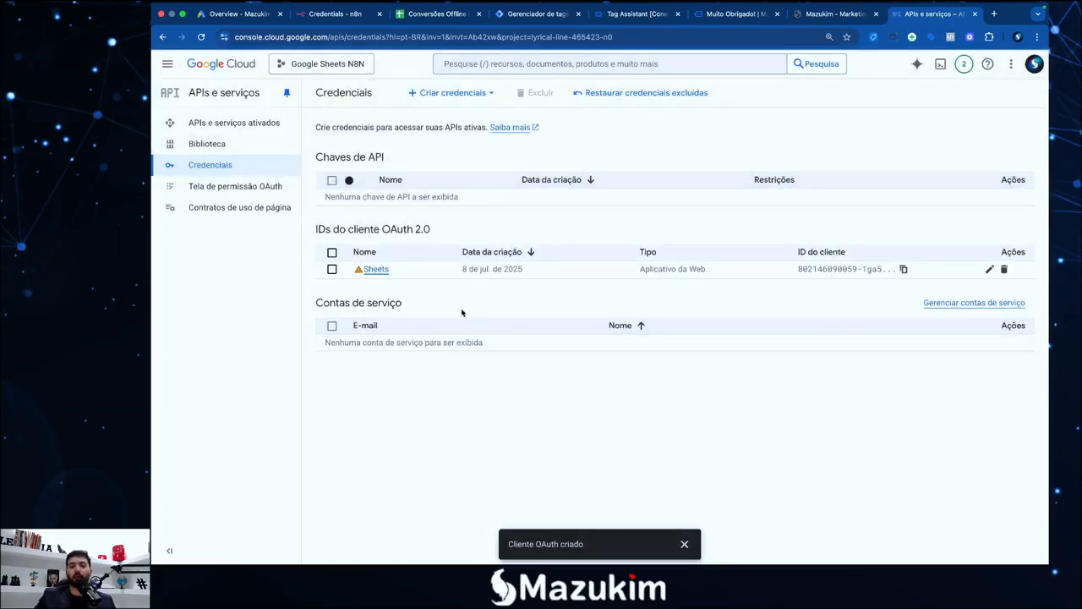
left_click(684, 544)
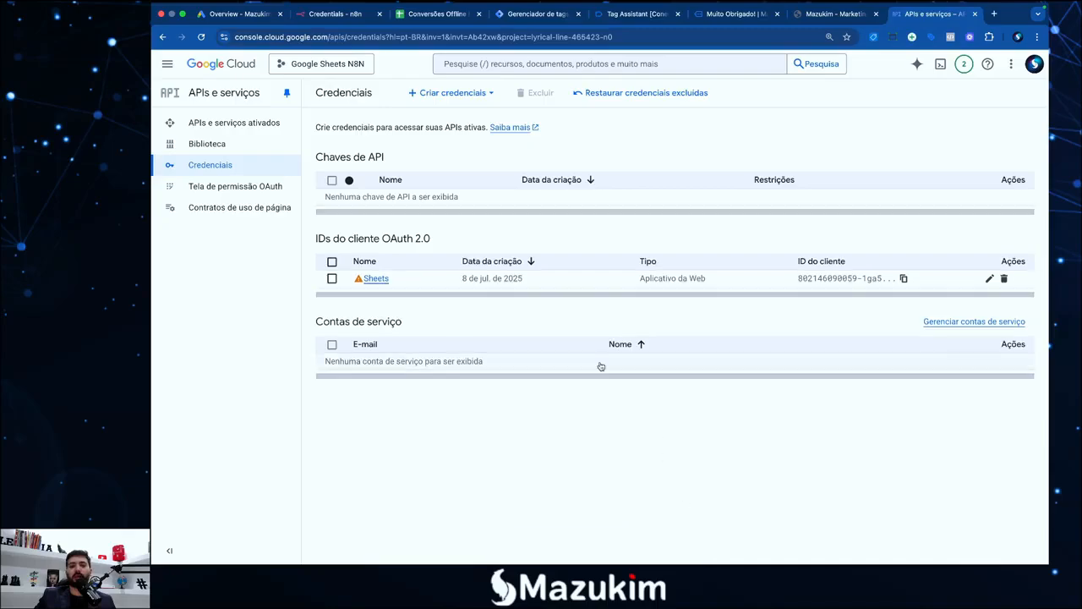
In the TextEdit checklist, mark steps 3 and 4 Ok and remove the stray letter
mouse_move(153, 6)
left_click(868, 522)
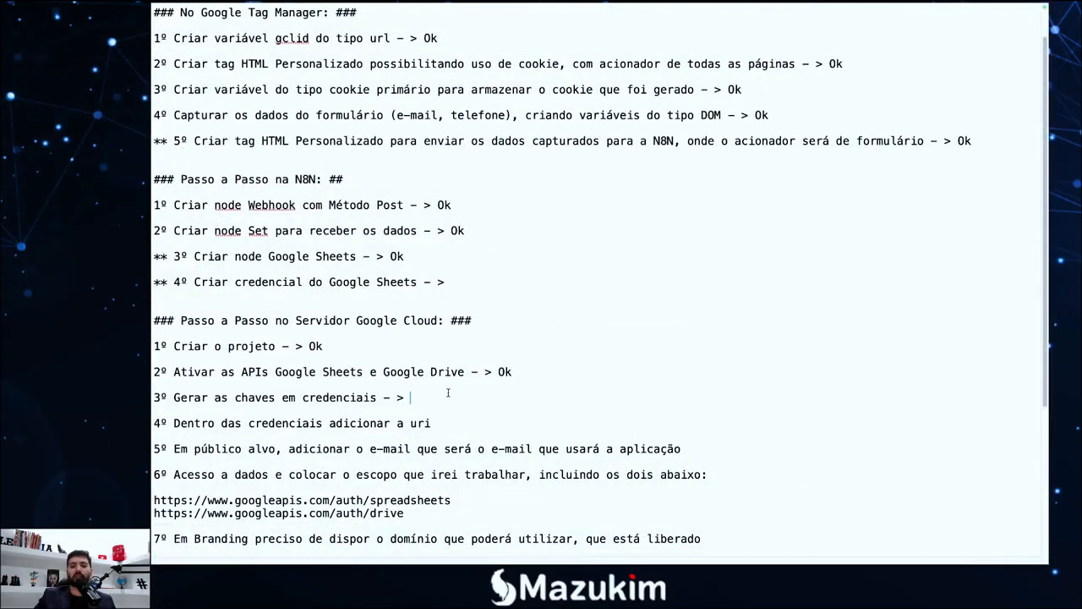
type("Okl")
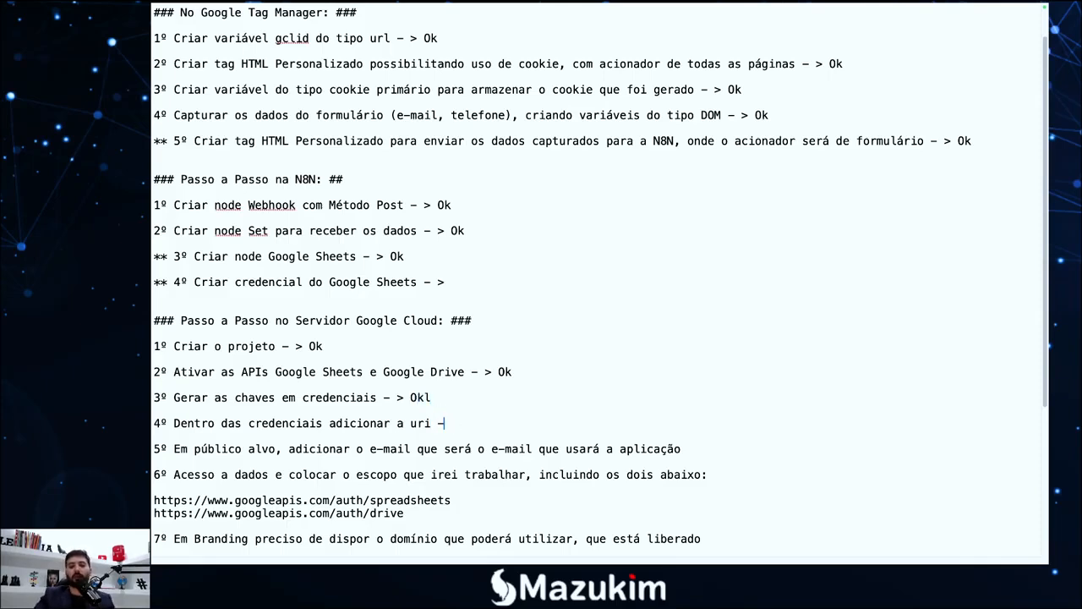
type("Ok")
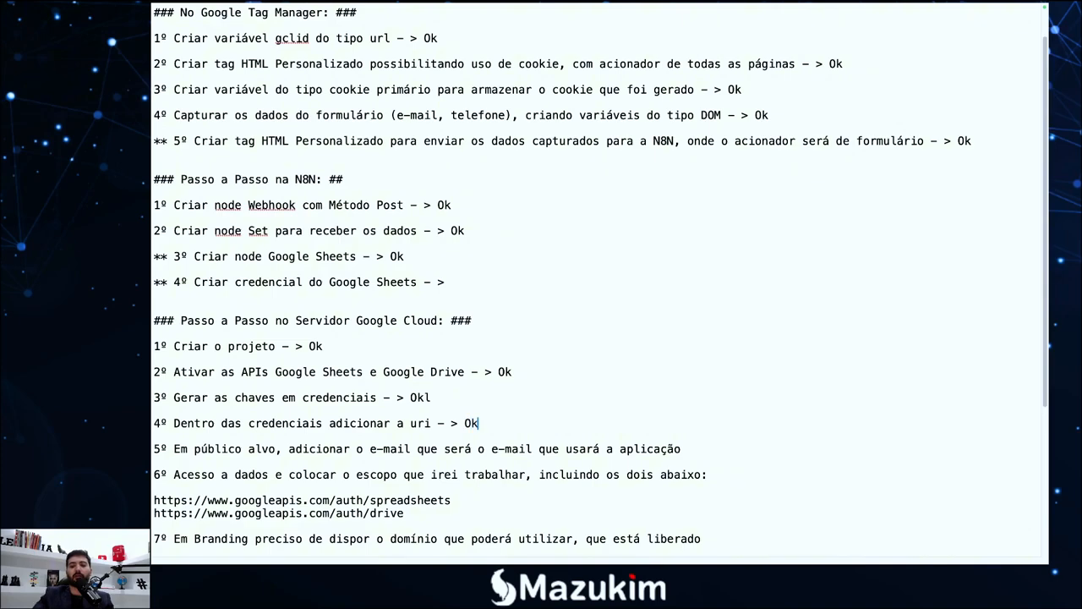
left_click(442, 399)
key("BackSpace")
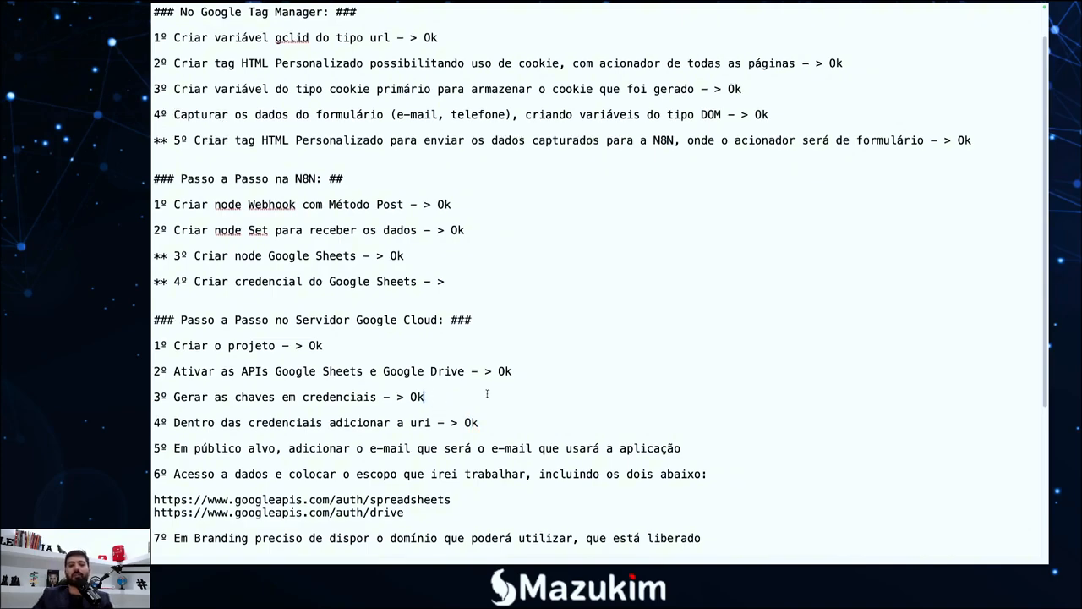
scroll(421, 339, "down", 5)
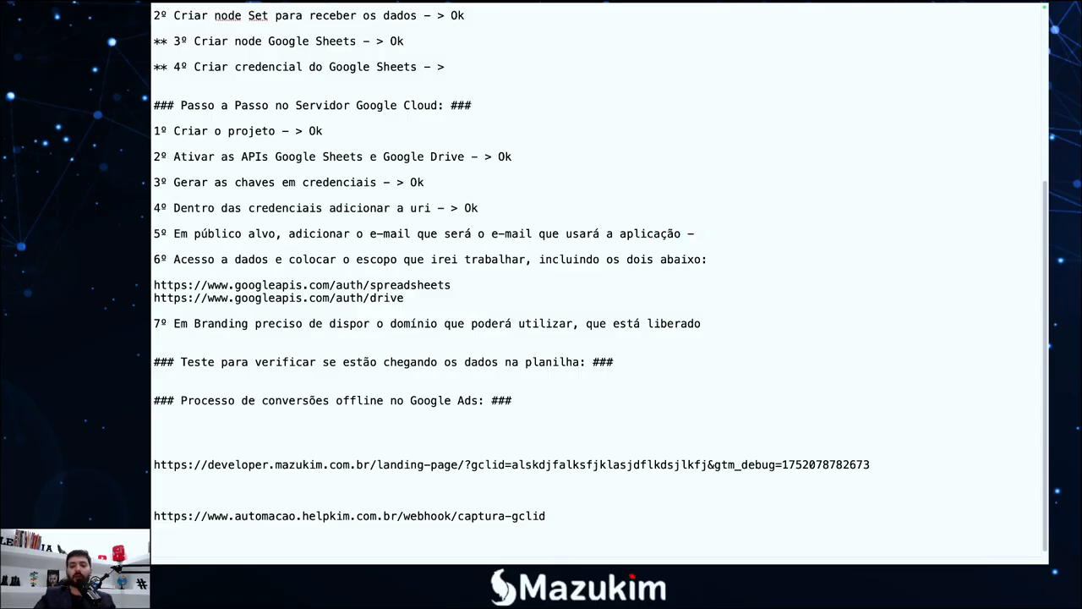
key("F4")
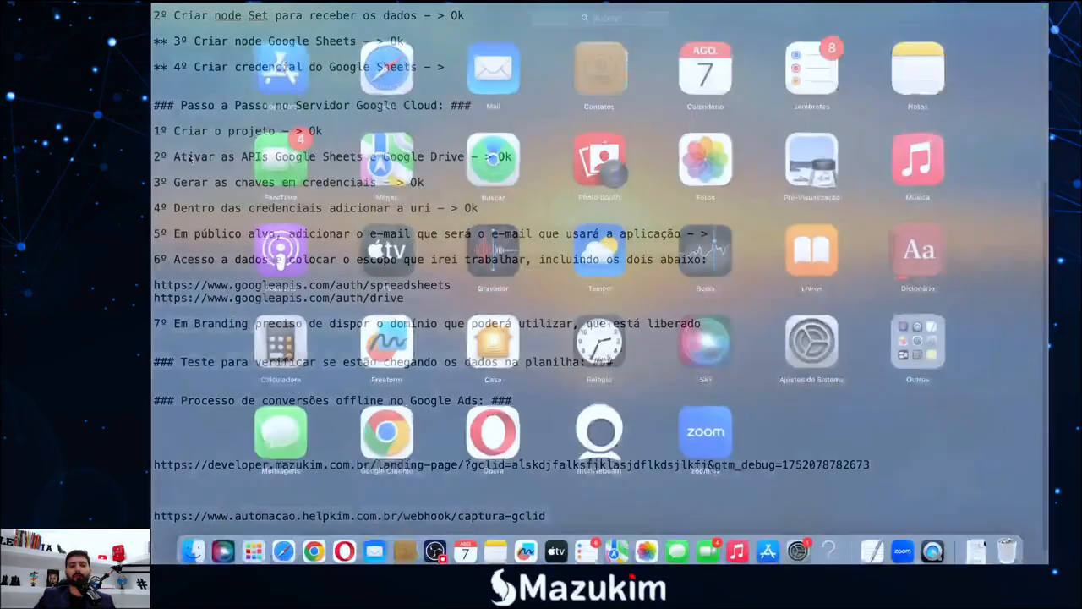
Check the enabled APIs list: Google Sheets API with 64 requests, Google Drive API with 3
left_click(314, 540)
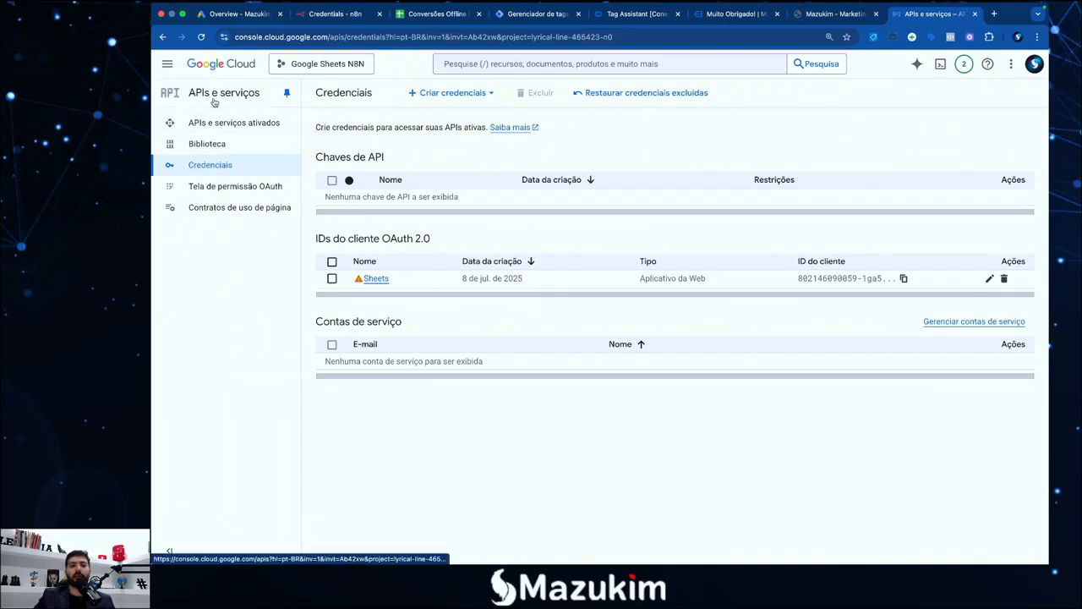
left_click(221, 95)
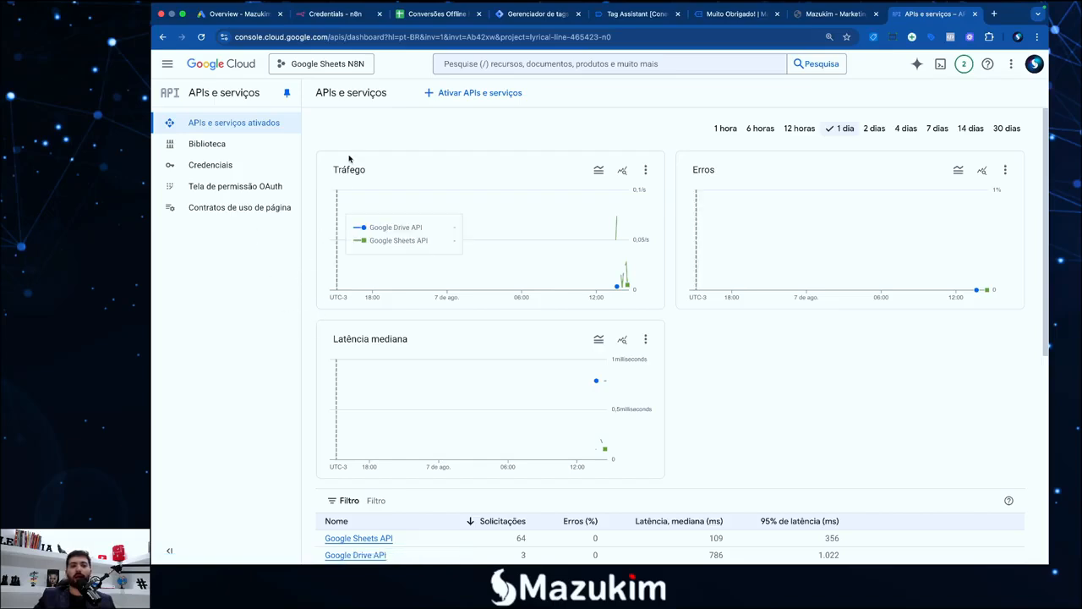
left_click(210, 165)
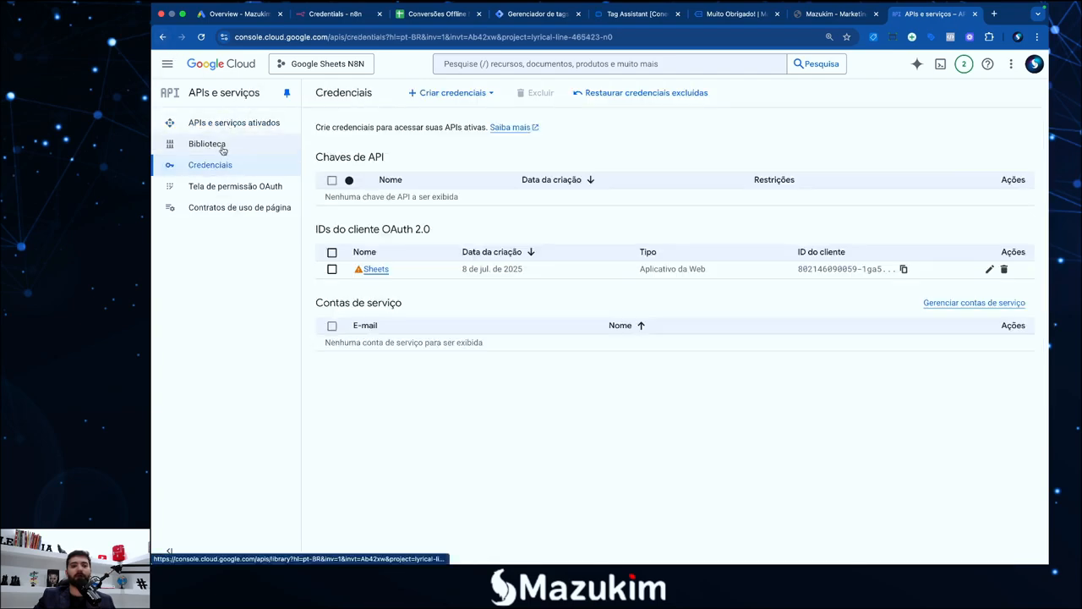
left_click(163, 38)
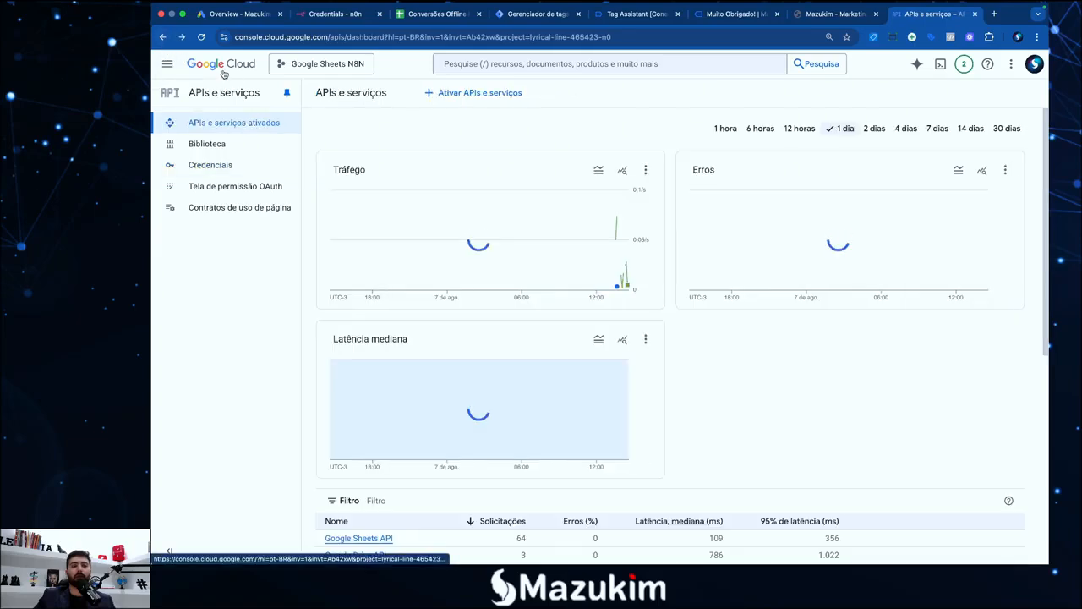
left_click(220, 73)
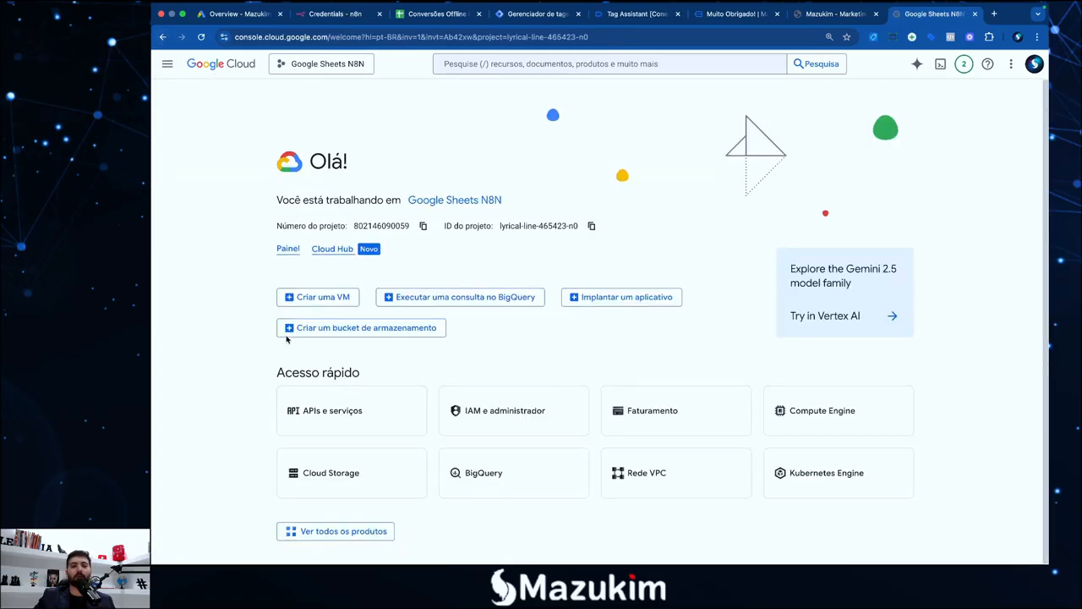
left_click(347, 420)
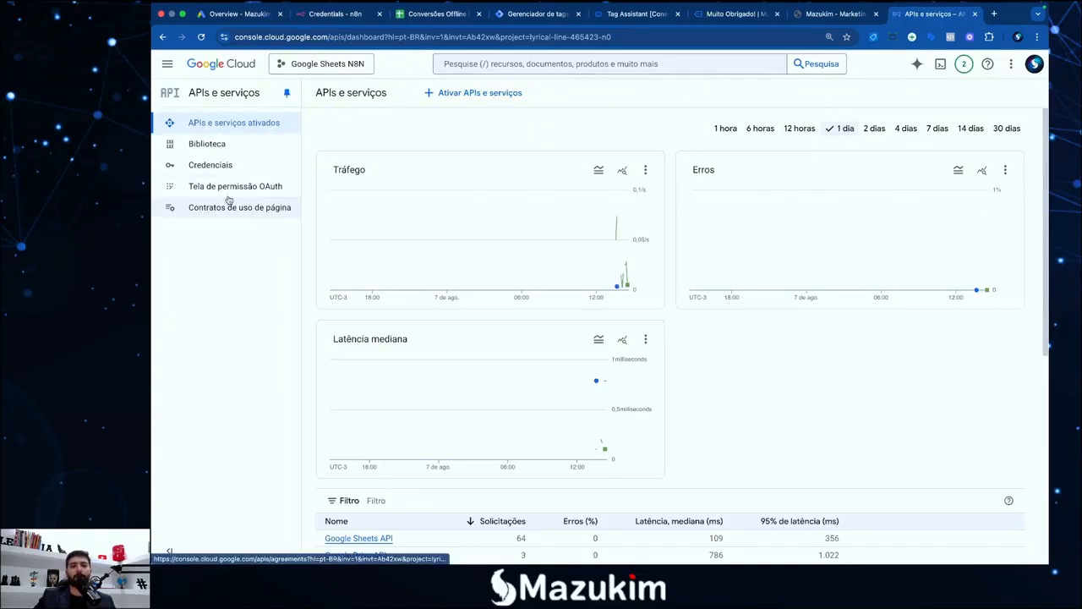
left_click(210, 145)
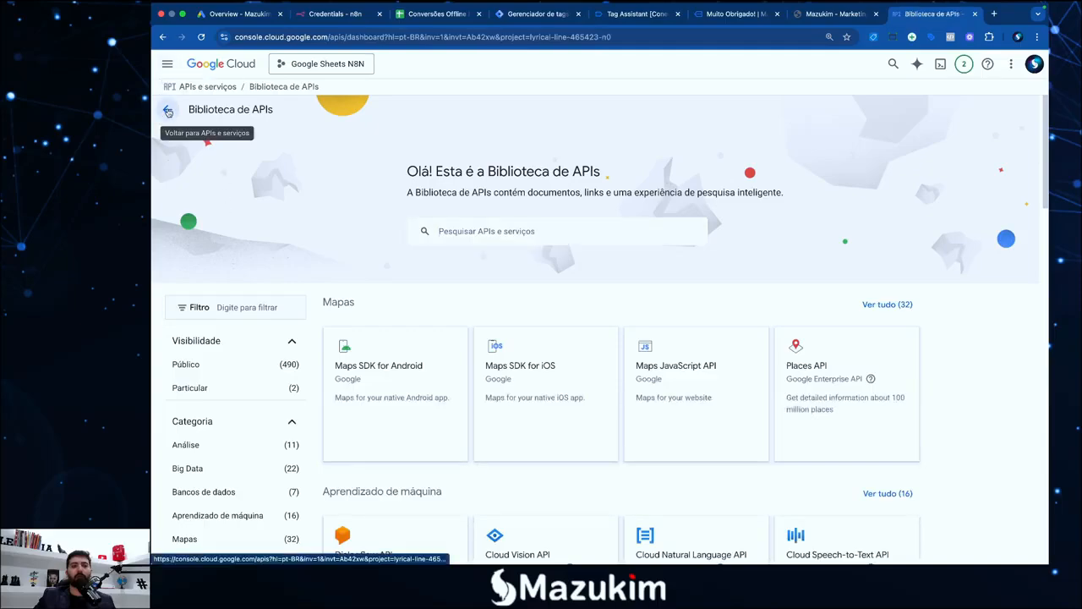
left_click(167, 109)
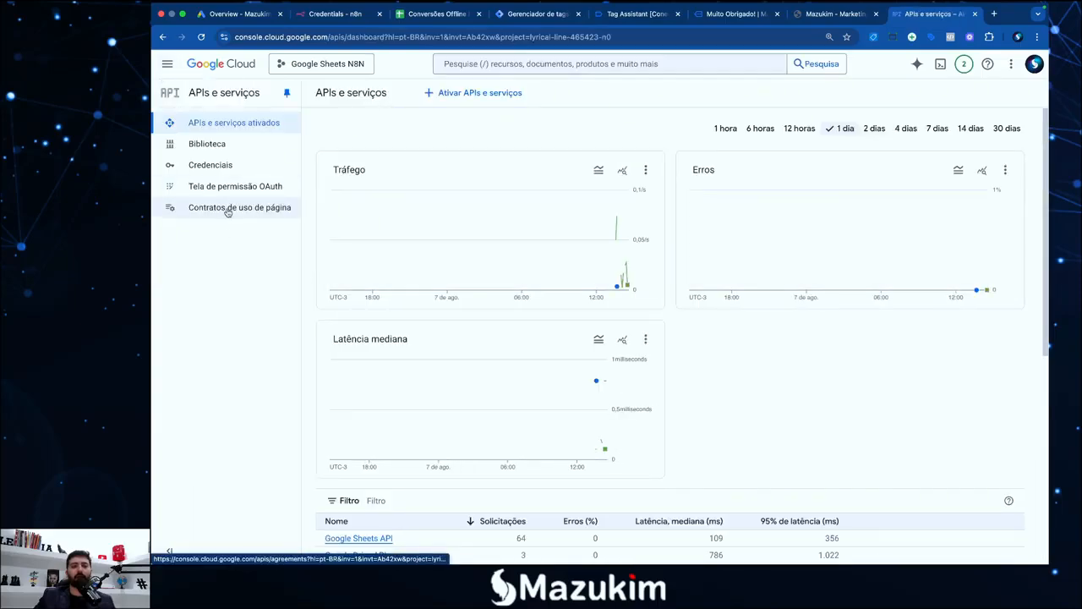
scroll(513, 350, "down", 3)
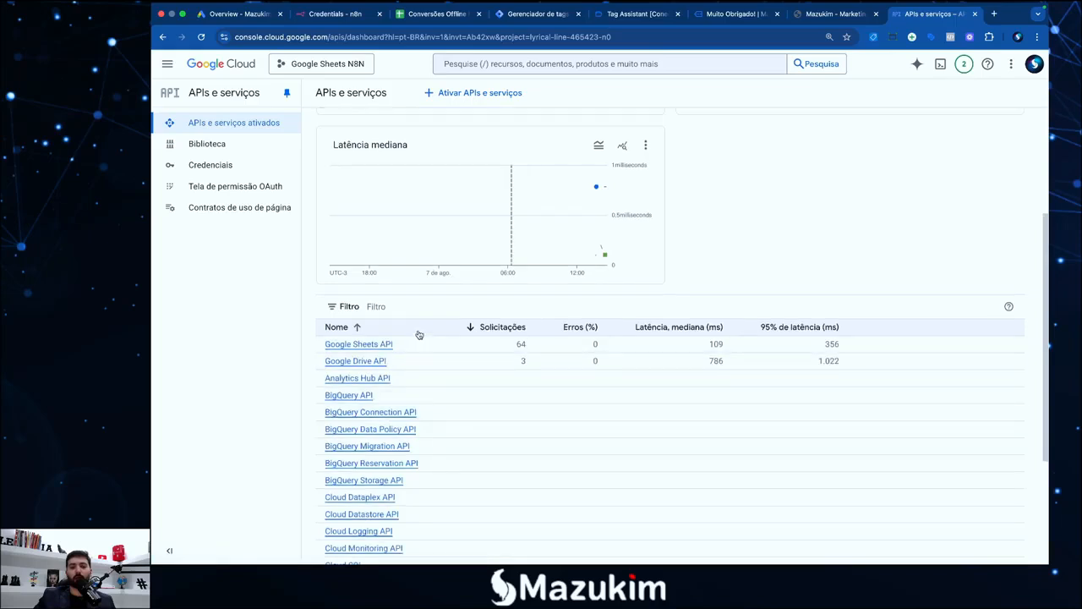
scroll(418, 335, "up", 1)
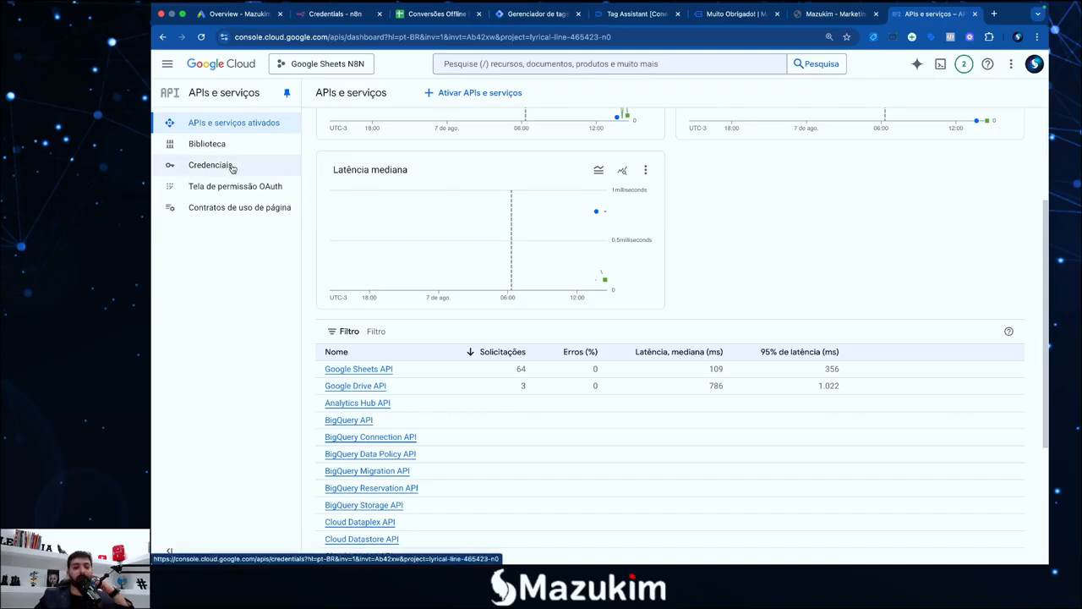
Check the OAuth web client's redirect URIs and secrets, then view the Público-alvo settings
left_click(232, 168)
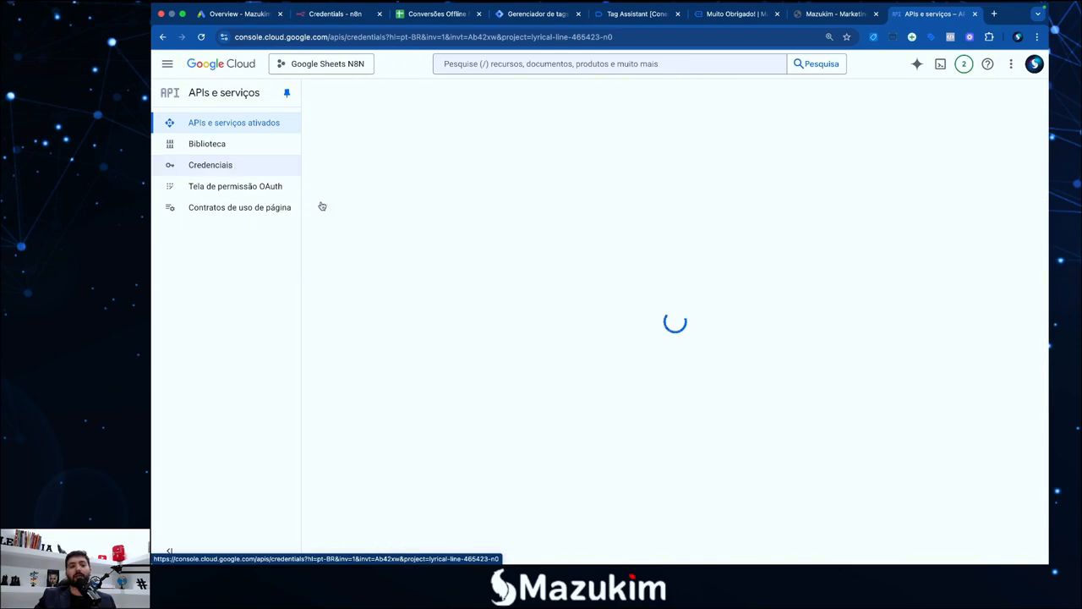
left_click(369, 271)
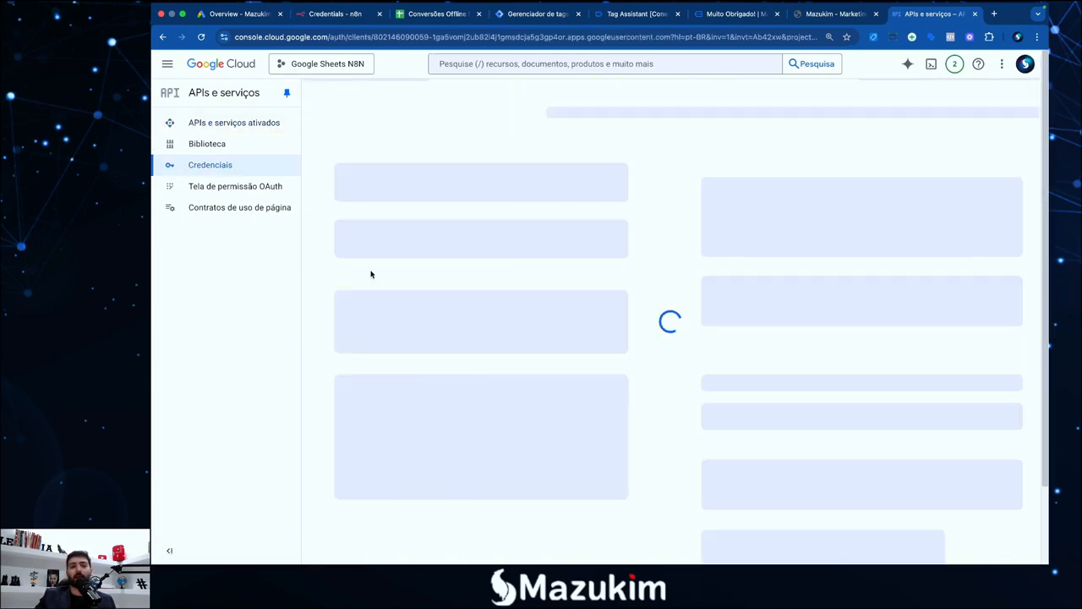
scroll(529, 316, "down", 3)
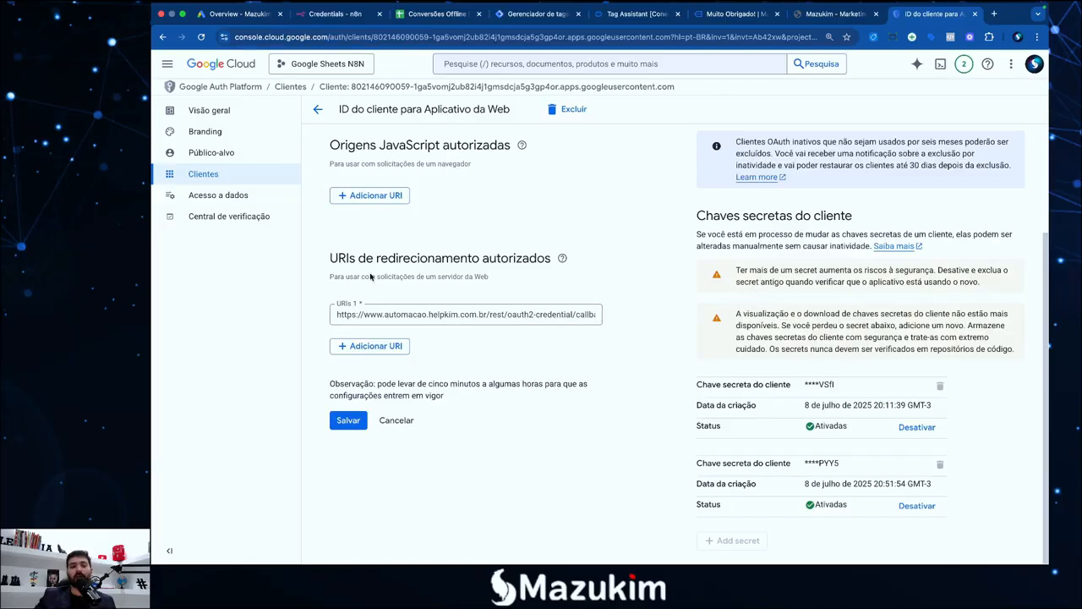
left_click(212, 155)
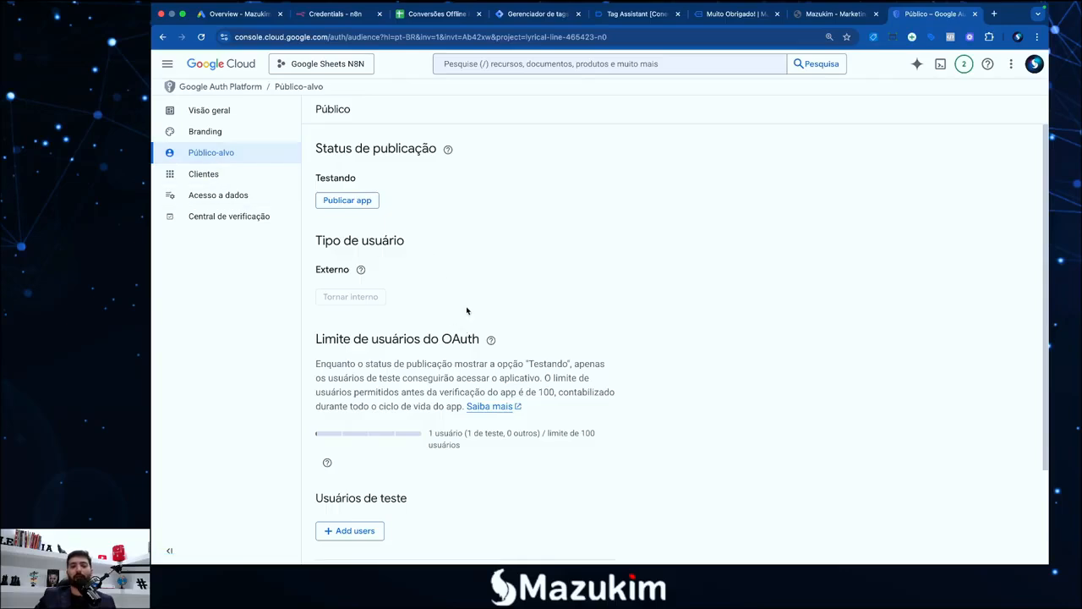
Compare the signed-in Google account with the Usuários de teste list
scroll(406, 339, "down", 3)
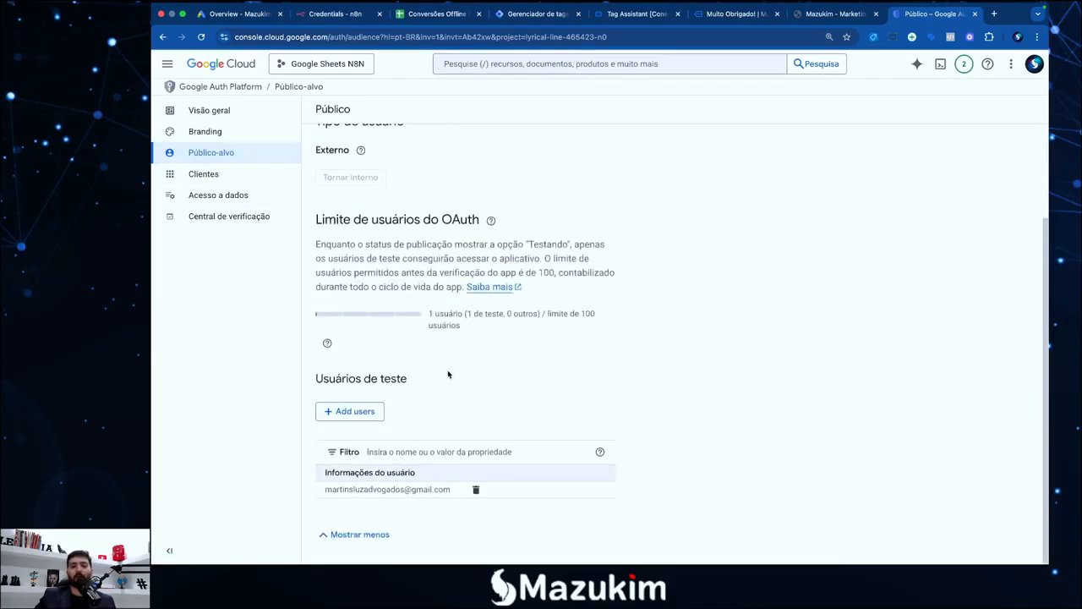
left_click(1018, 38)
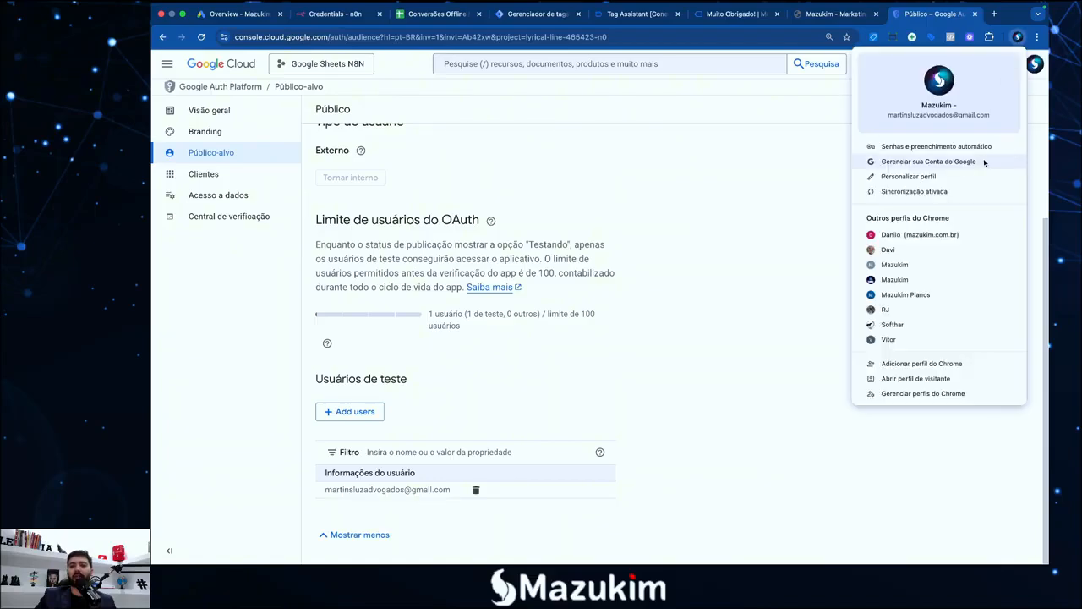
left_click(764, 282)
left_click(336, 13)
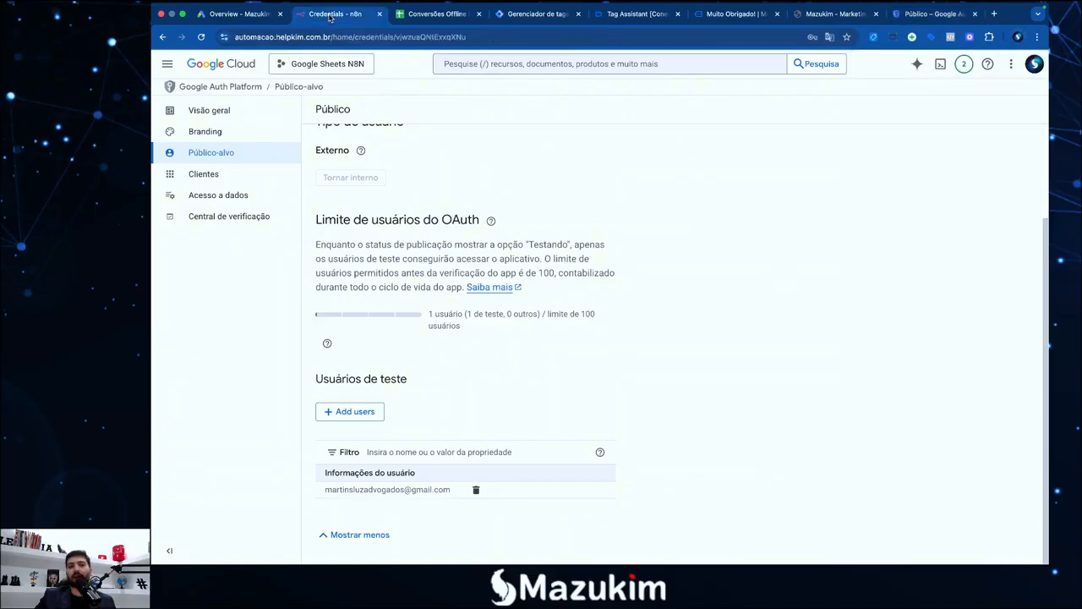
left_click(911, 21)
Try adding a suggested e-mail as a test user and dismiss the rejection error
left_click(354, 411)
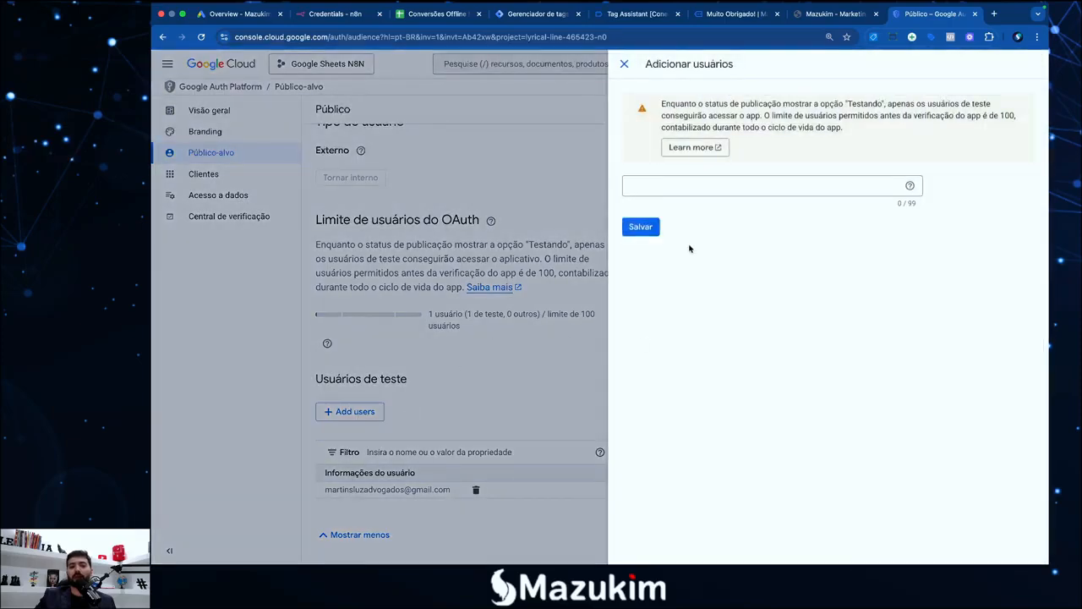
left_click(673, 186)
left_click(724, 216)
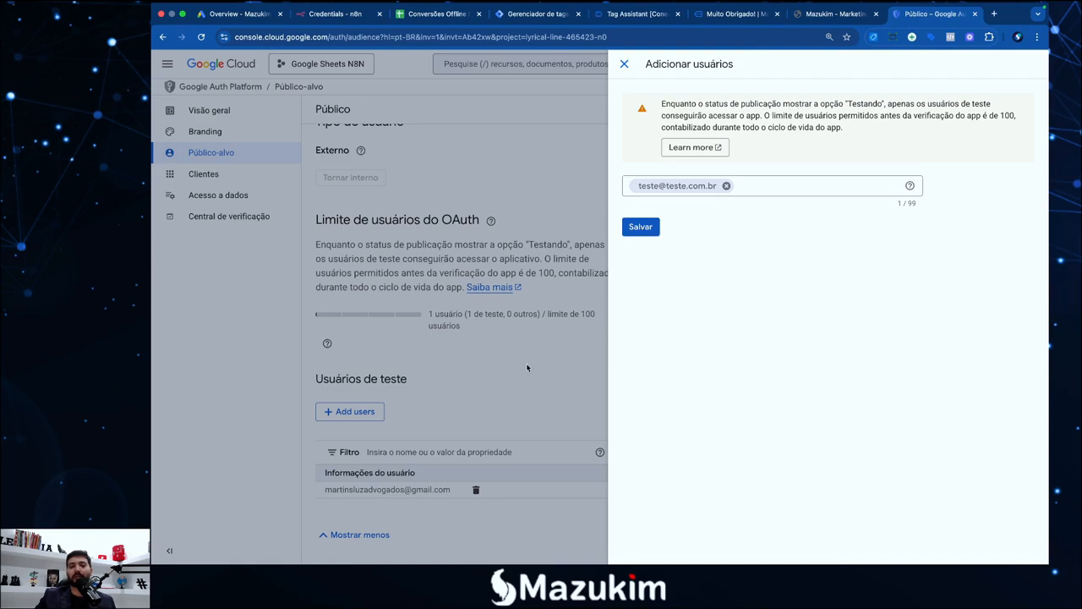
left_click(643, 230)
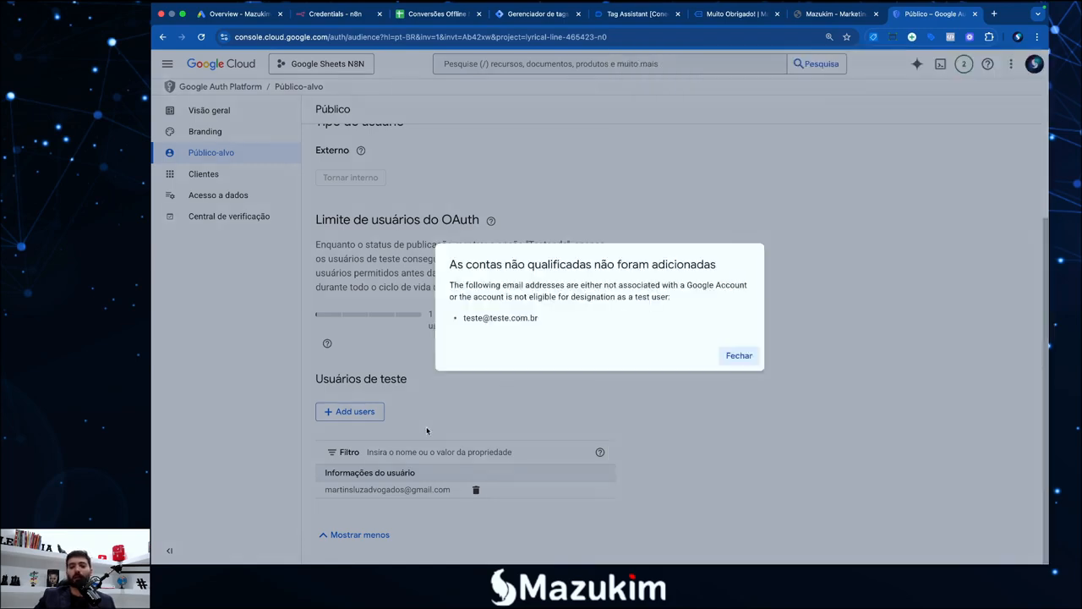
left_click(733, 358)
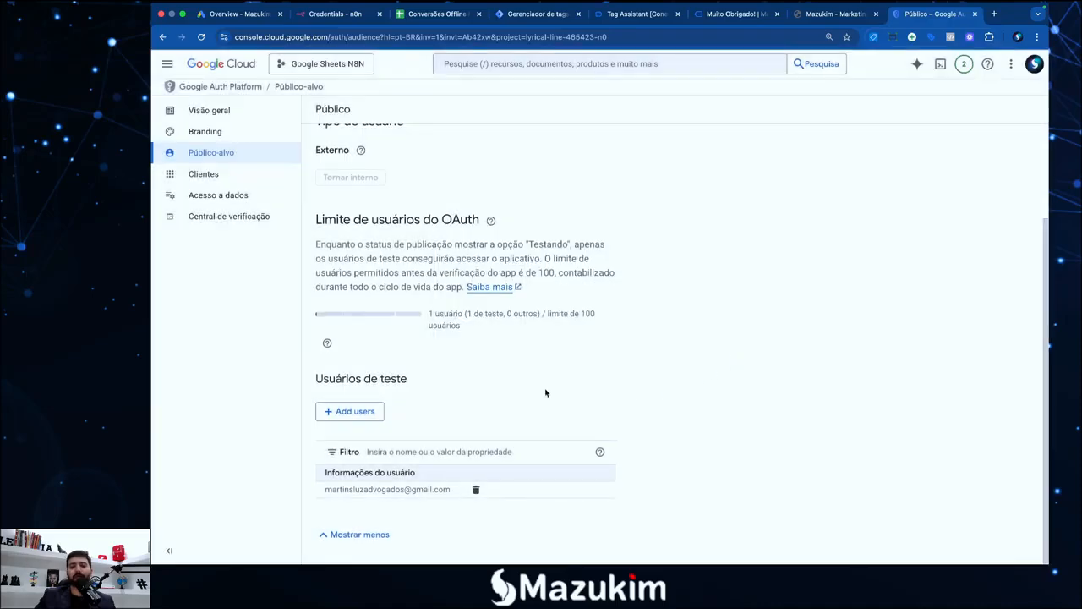
Review the audience page, noting the Testando publishing status and single test user
scroll(448, 406, "up", 1)
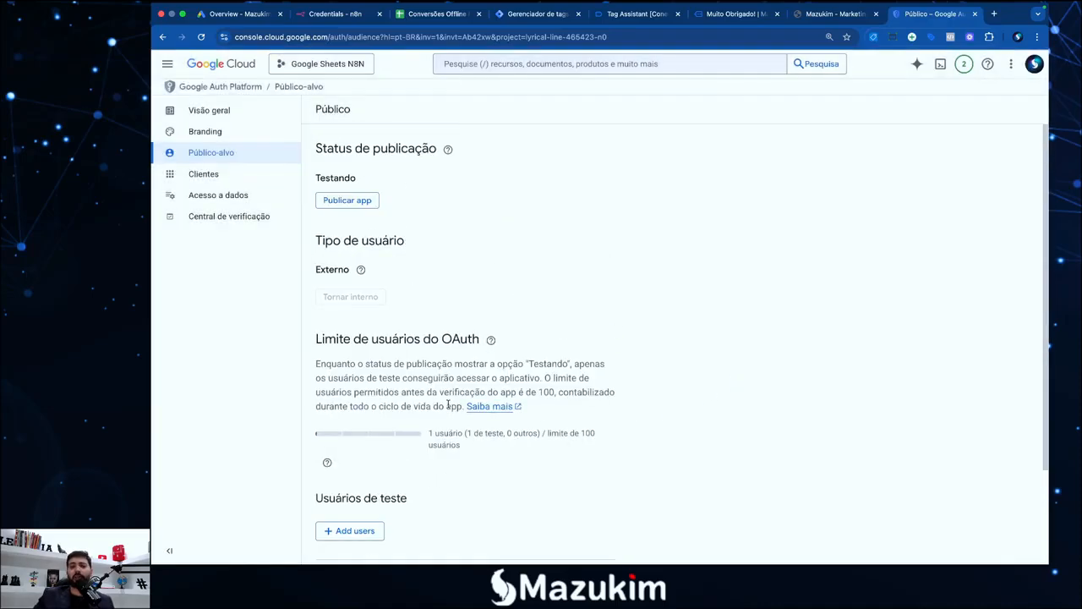
scroll(449, 401, "down", 1)
scroll(446, 414, "up", 1)
scroll(464, 402, "down", 2)
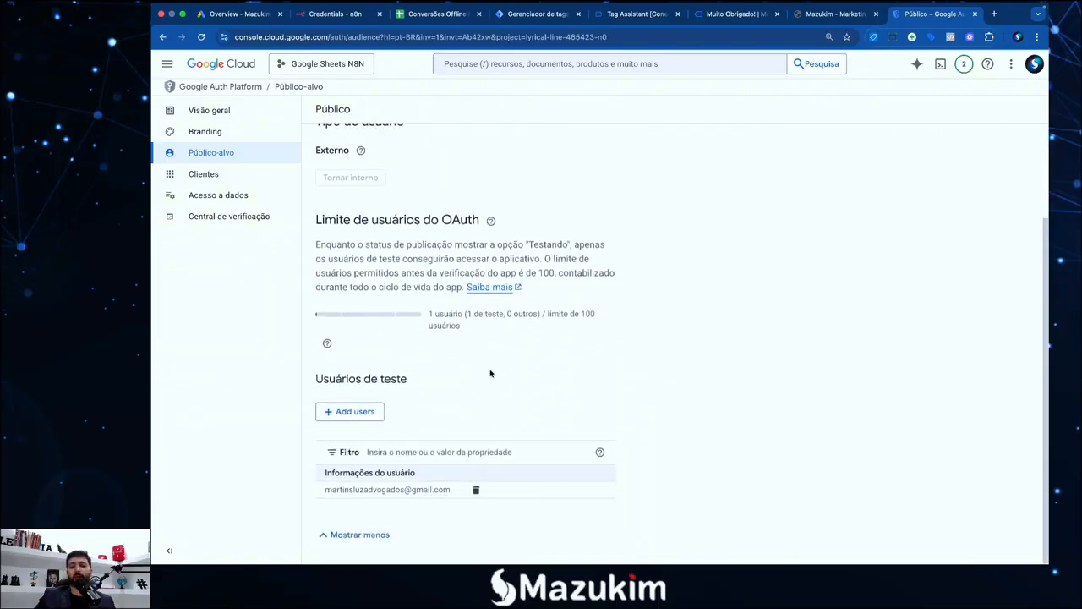
scroll(418, 399, "up", 1)
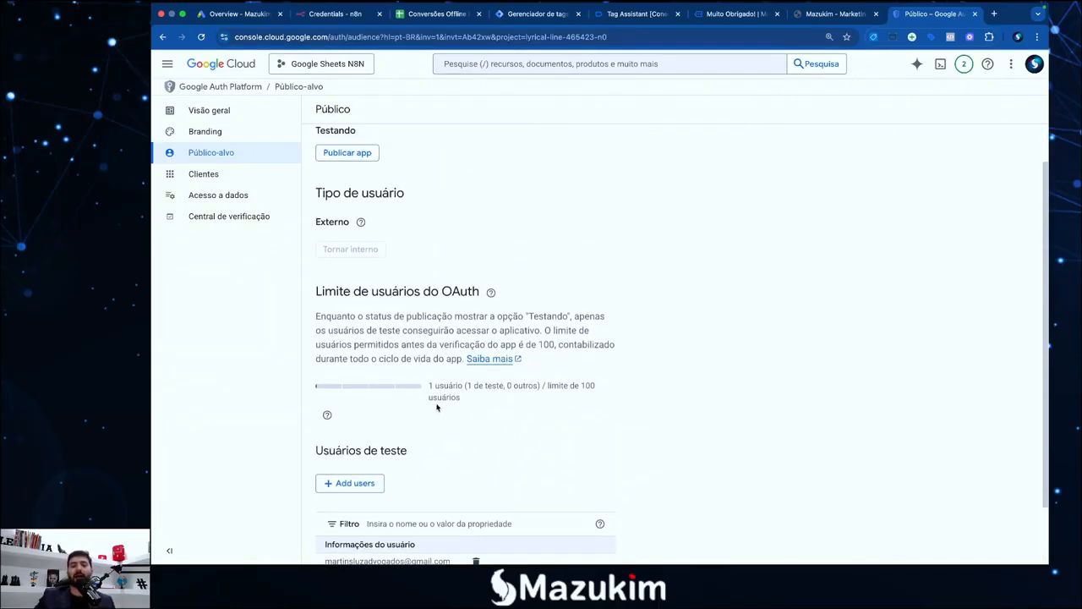
scroll(394, 476, "down", 1)
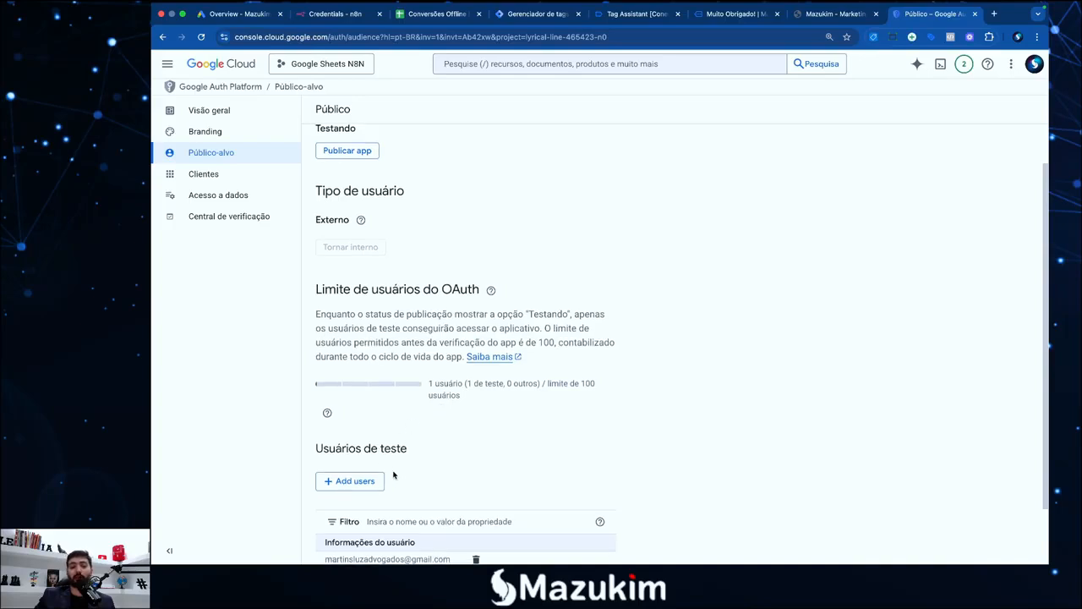
scroll(430, 439, "down", 1)
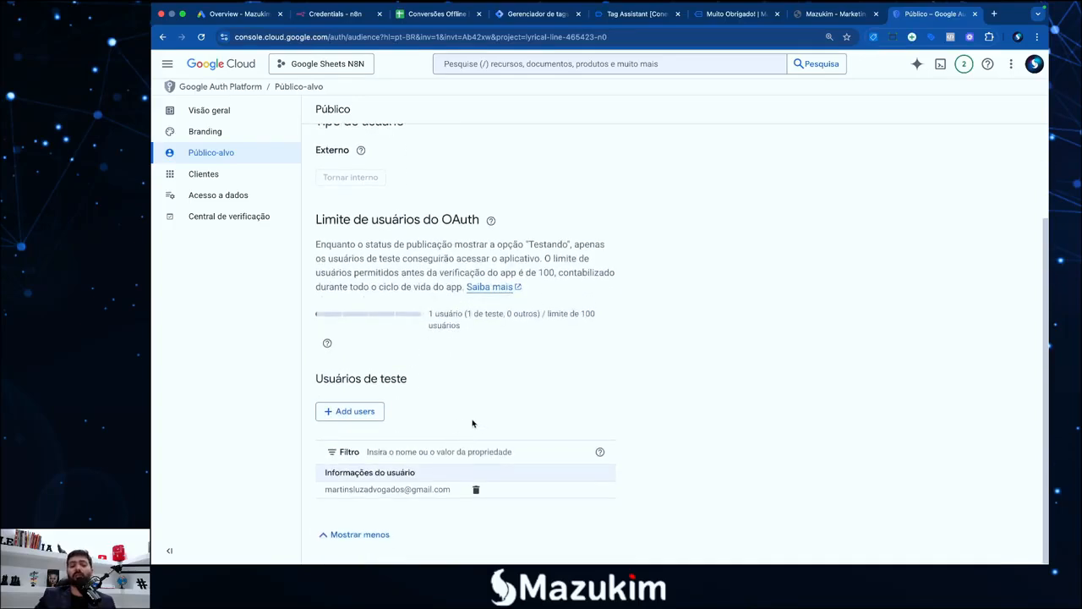
scroll(473, 422, "up", 1)
scroll(465, 367, "up", 1)
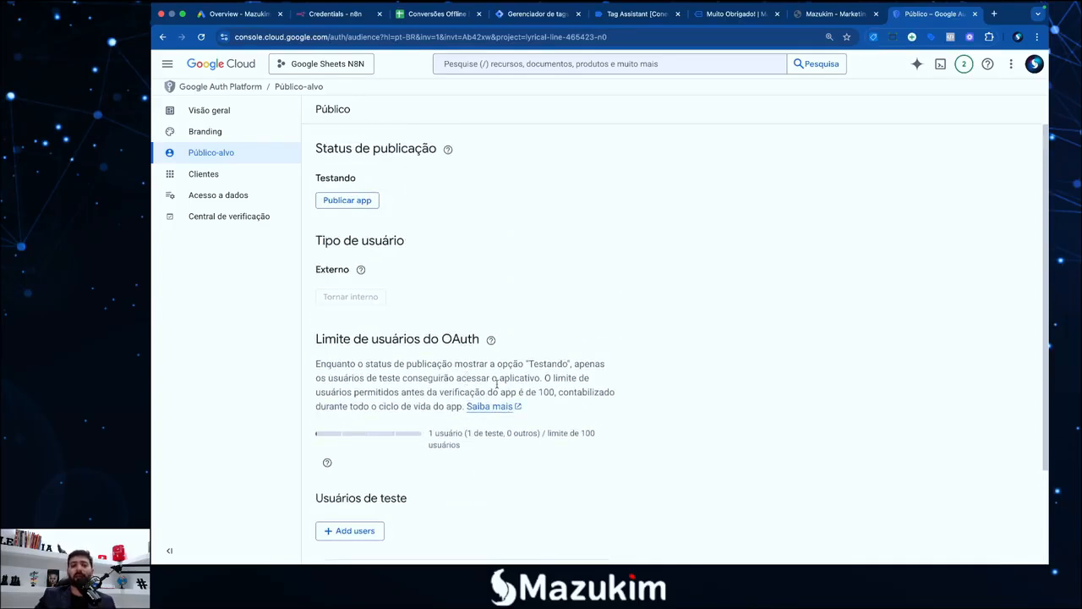
left_click_drag(363, 179, 313, 180)
left_click(363, 179)
key("F4")
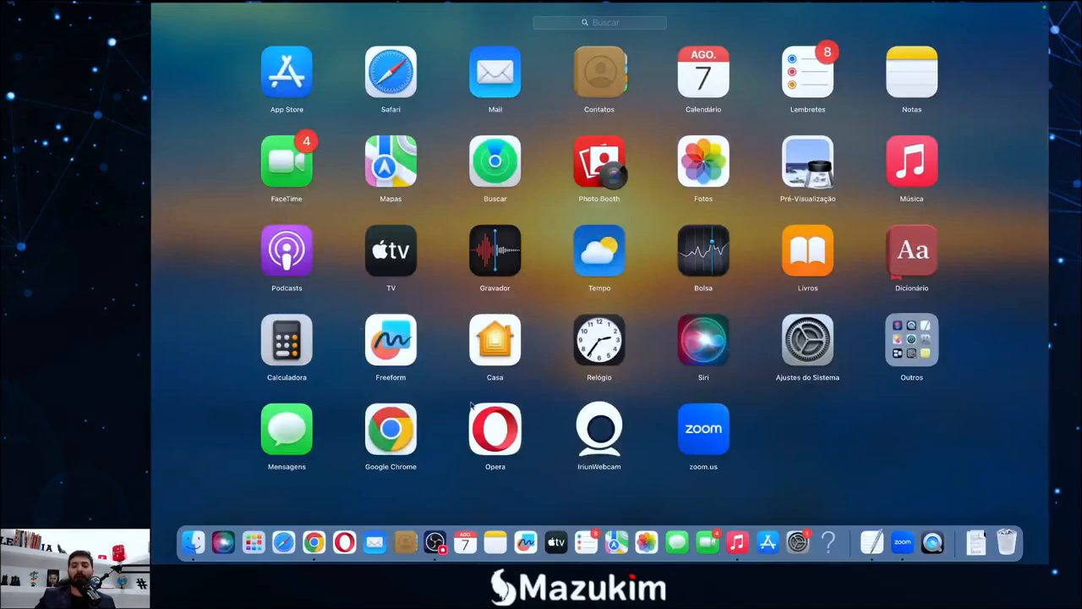
Mark step 5 as Ok in the TextEdit checklist and select the two googleapis scope URLs
left_click(872, 529)
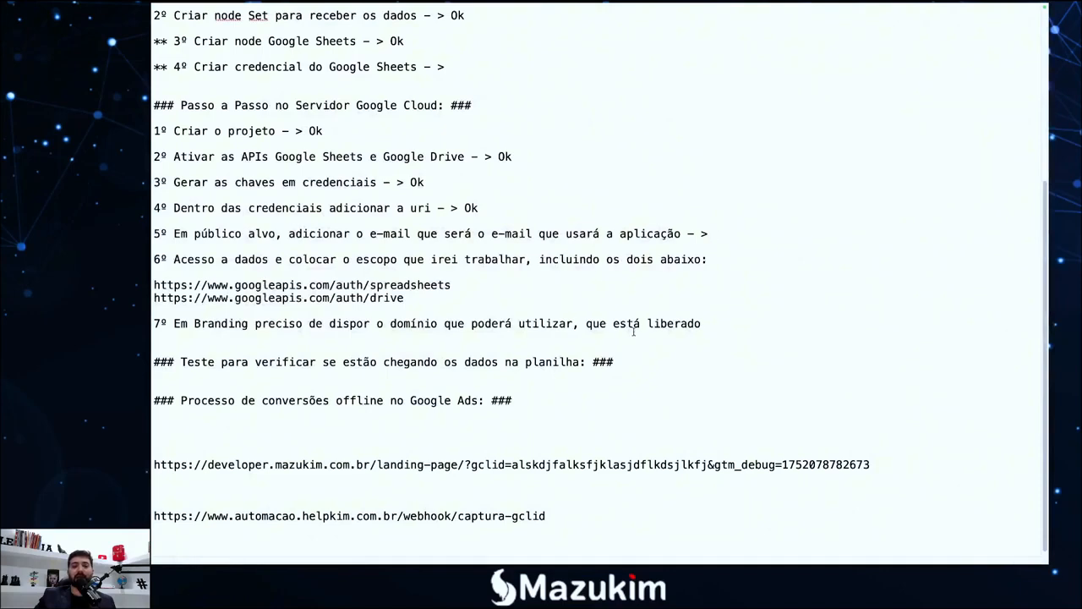
type("Ok")
left_click_drag(427, 302, 152, 288)
key("super+c")
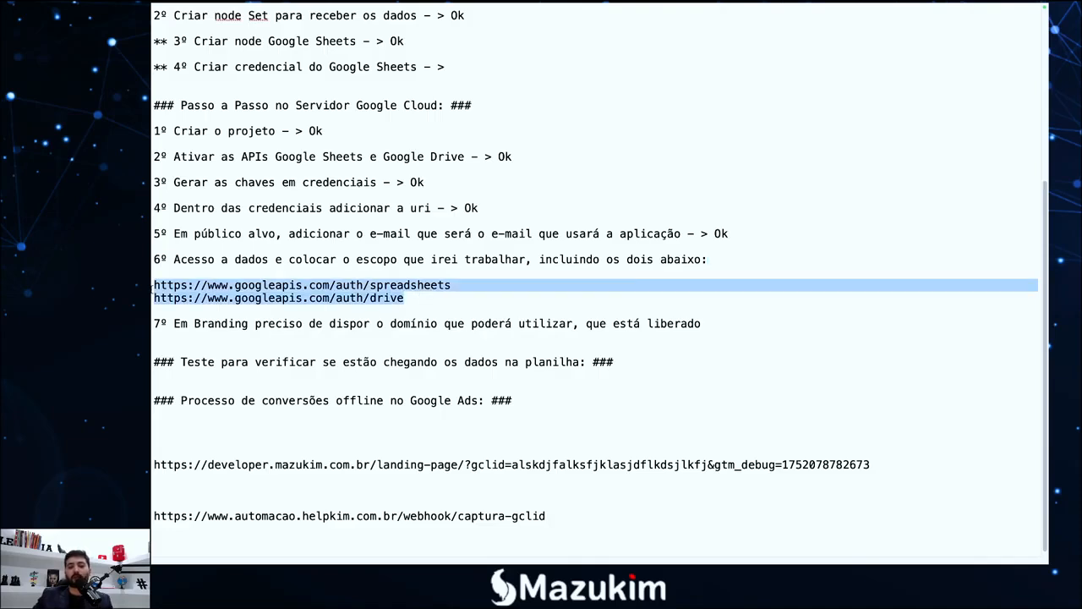
key("F4")
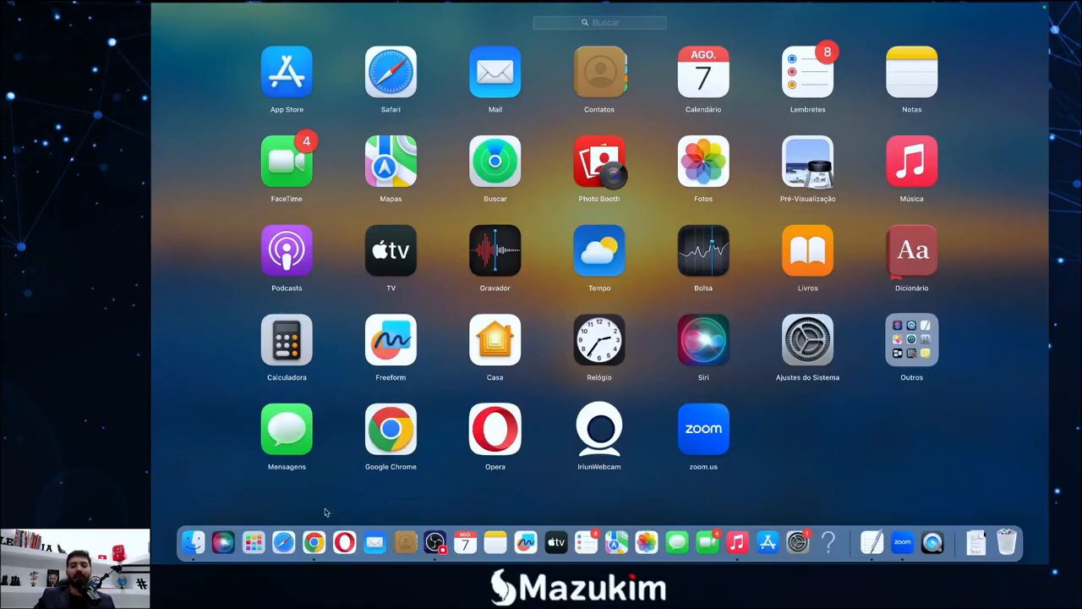
left_click(317, 542)
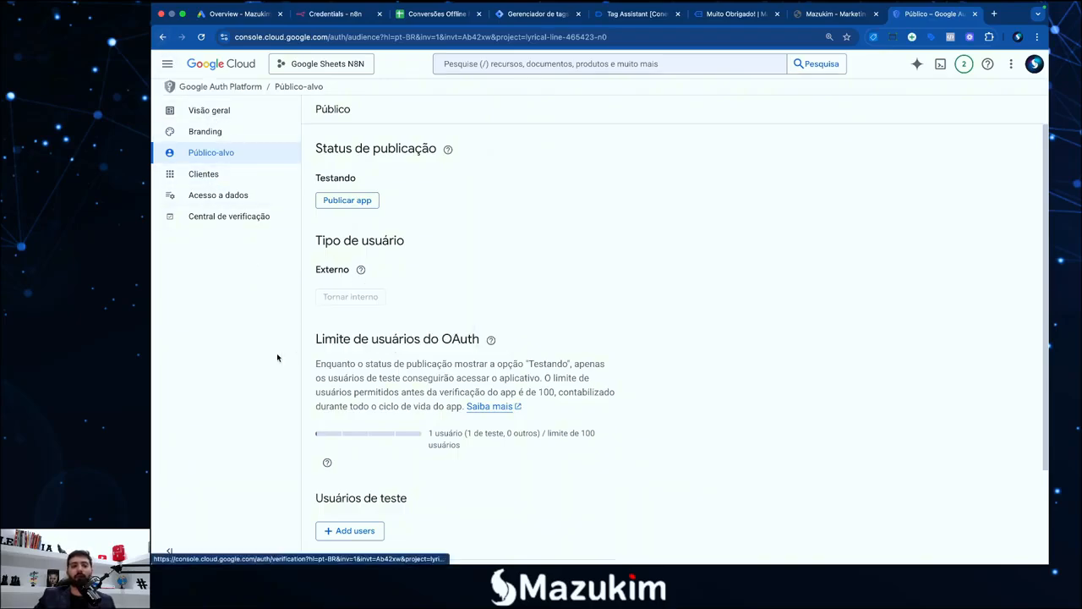
key("F4")
left_click(877, 547)
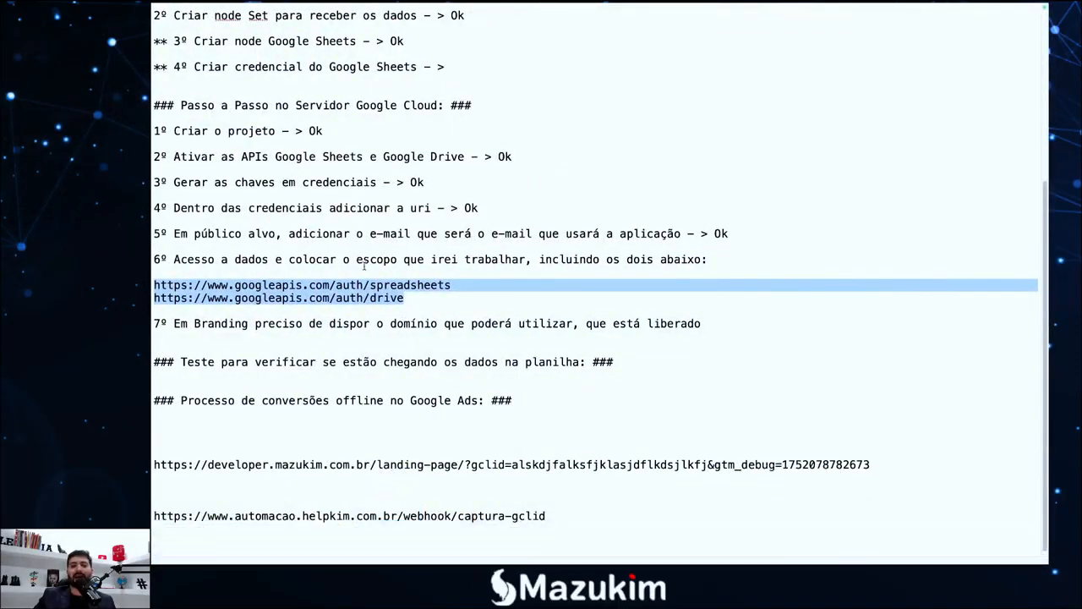
key("F4")
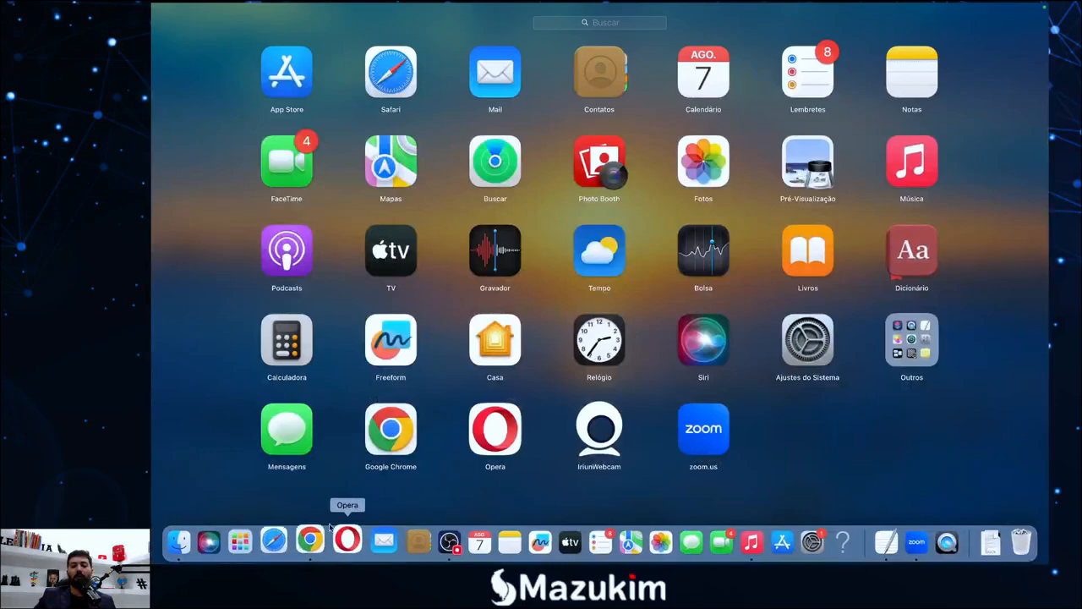
left_click(321, 531)
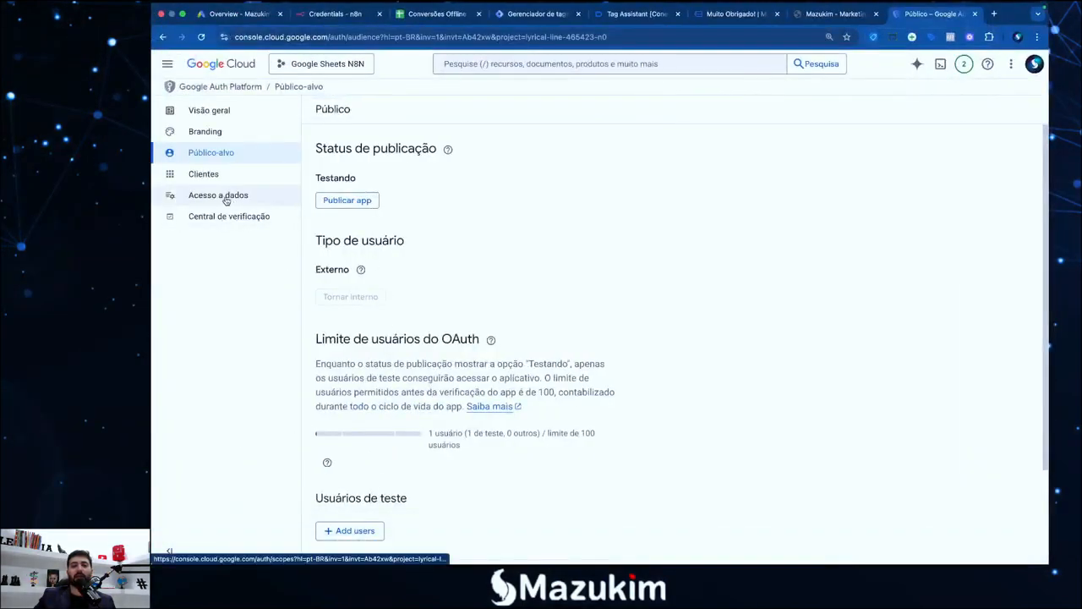
Paste the spreadsheets and drive scope URLs into the manual scopes box and add them to the table
left_click(218, 195)
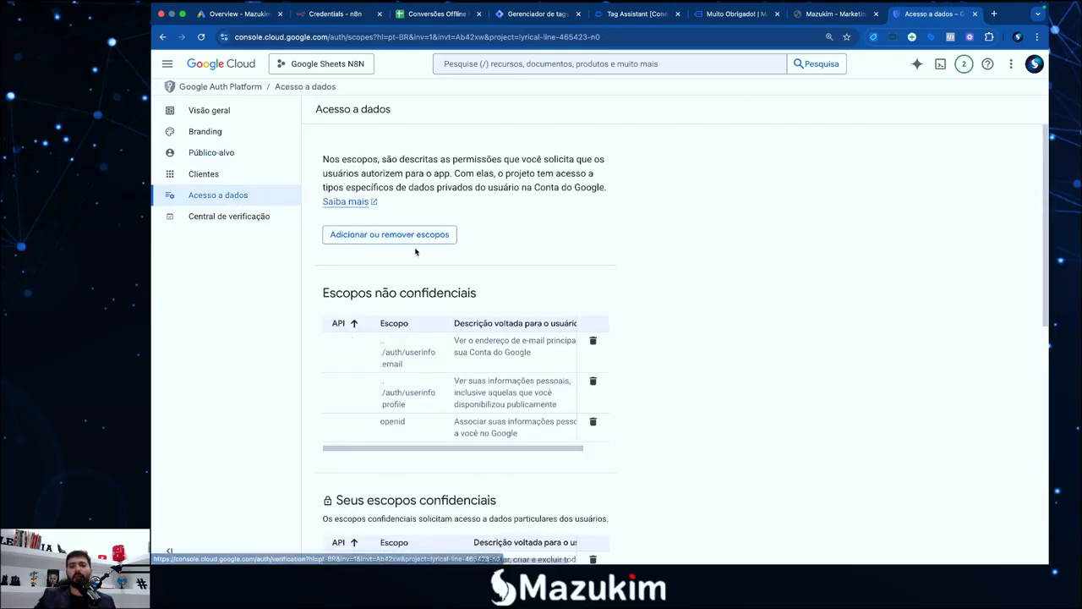
left_click(388, 239)
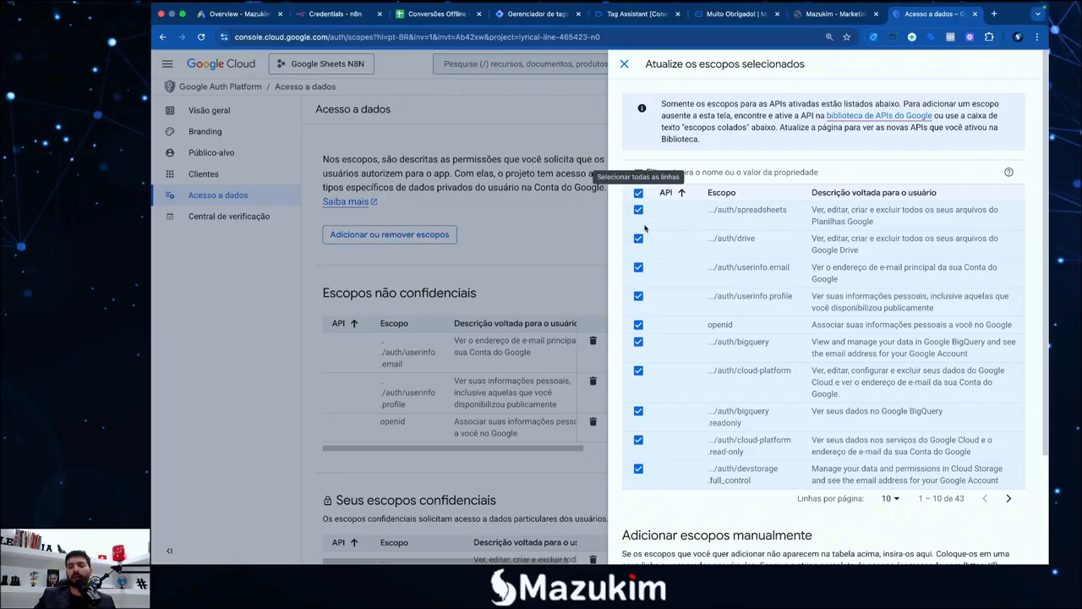
scroll(659, 397, "down", 2)
scroll(656, 376, "up", 2)
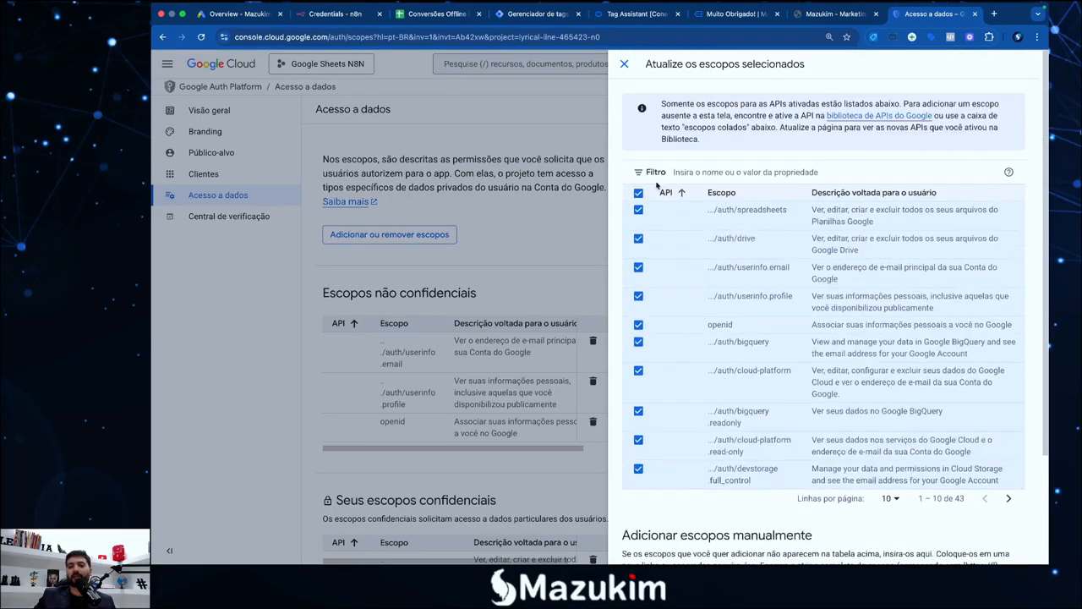
scroll(650, 254, "down", 2)
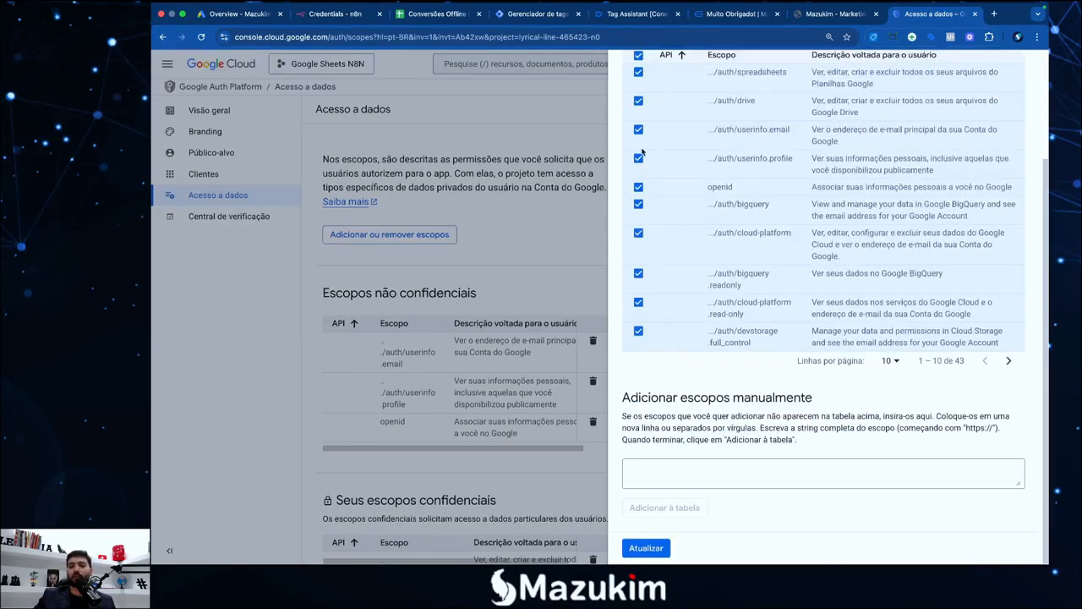
scroll(647, 161, "up", 2)
scroll(657, 423, "down", 2)
left_click(700, 478)
key("super+v")
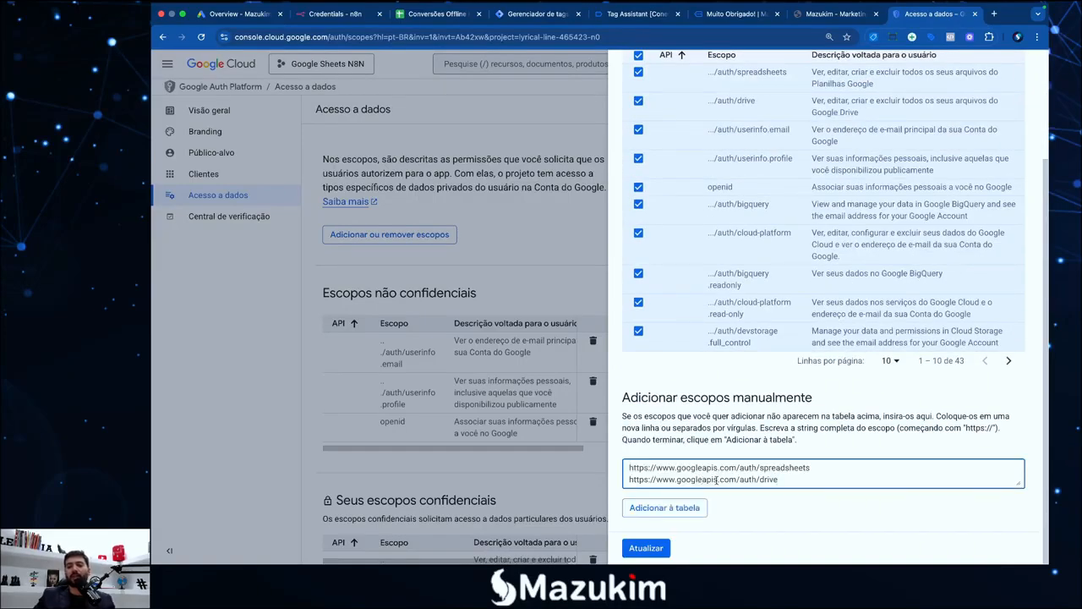
left_click(680, 513)
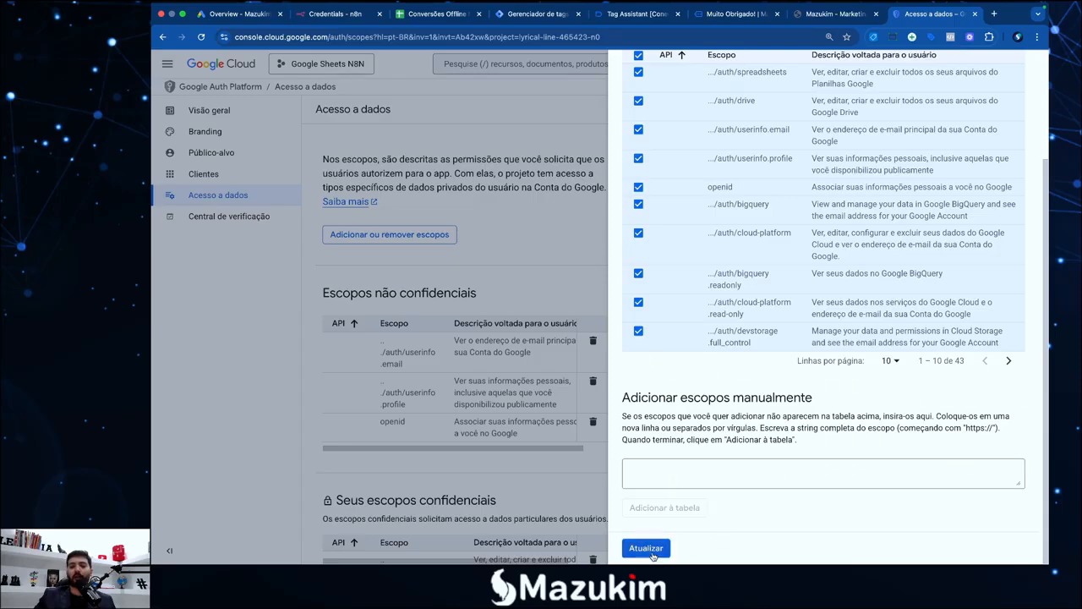
scroll(645, 446, "up", 2)
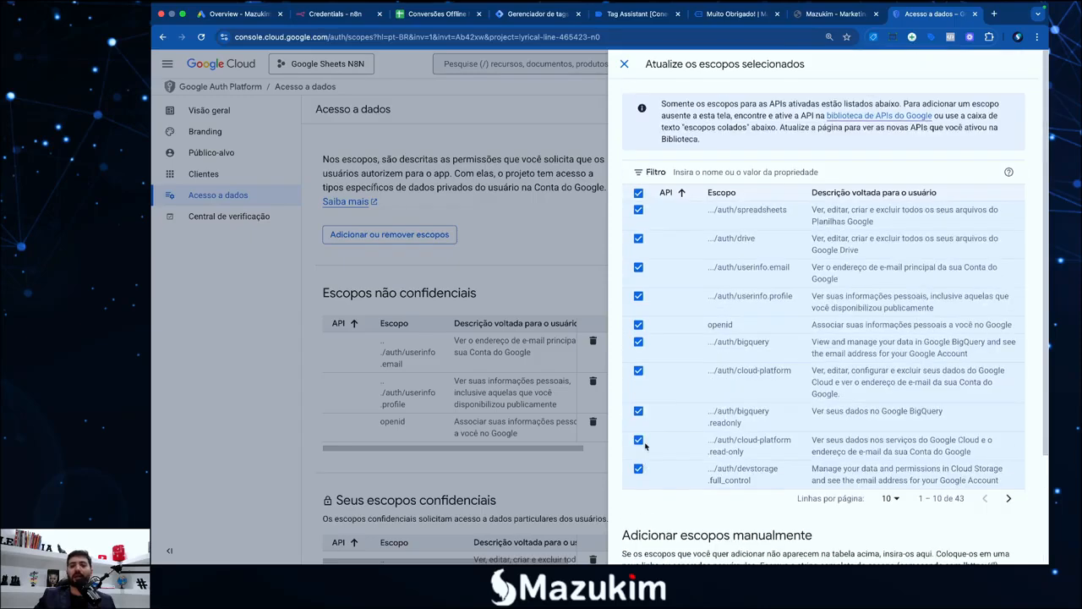
left_click(624, 64)
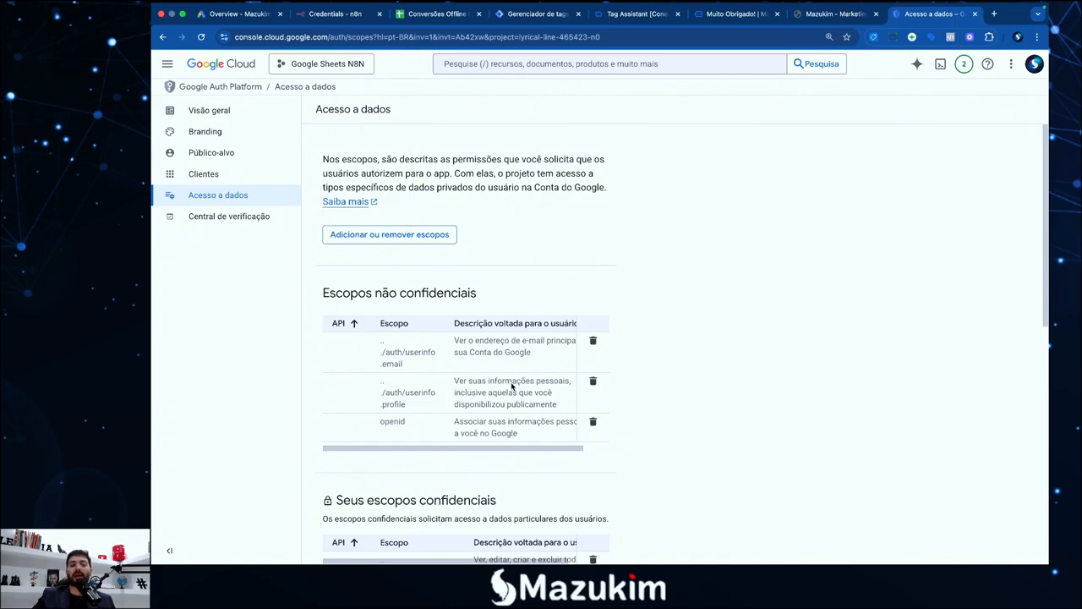
Append '- Ok' to step 6, the data access scopes, in the TextEdit checklist
mouse_move(153, 5)
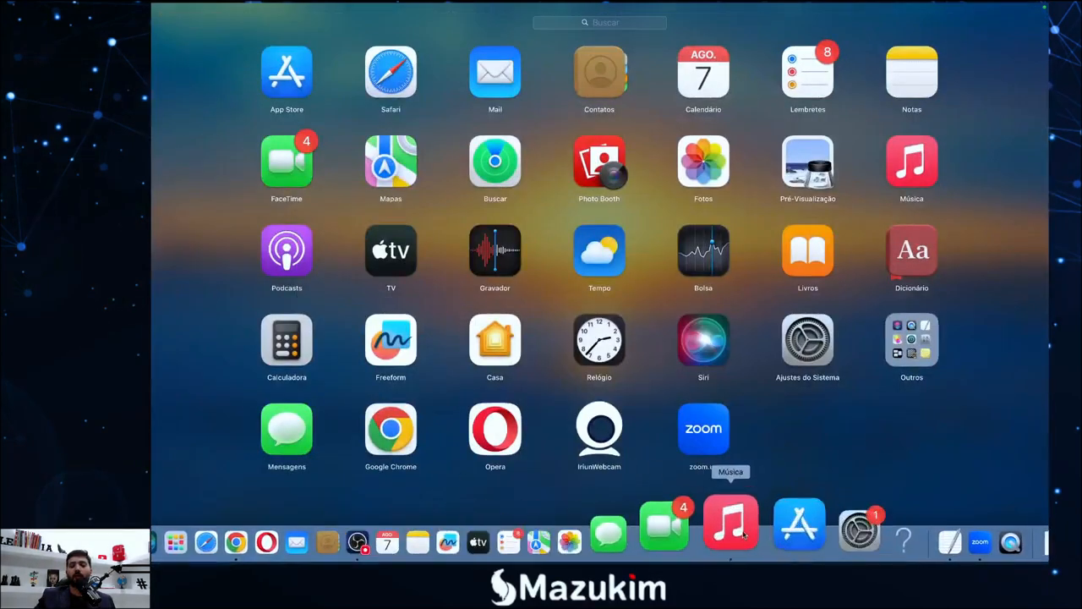
left_click(875, 523)
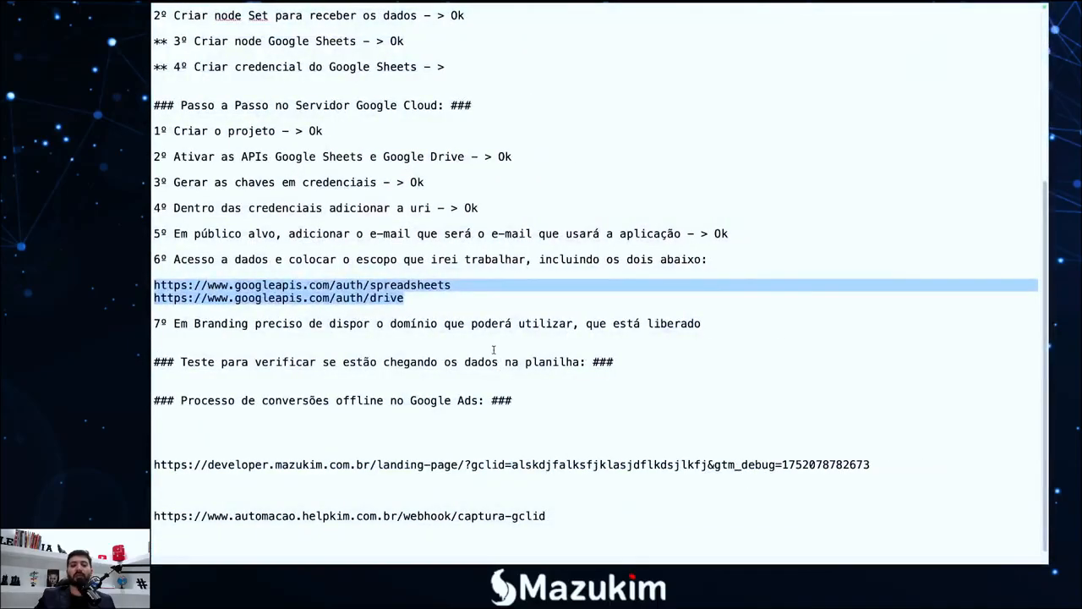
left_click(450, 298)
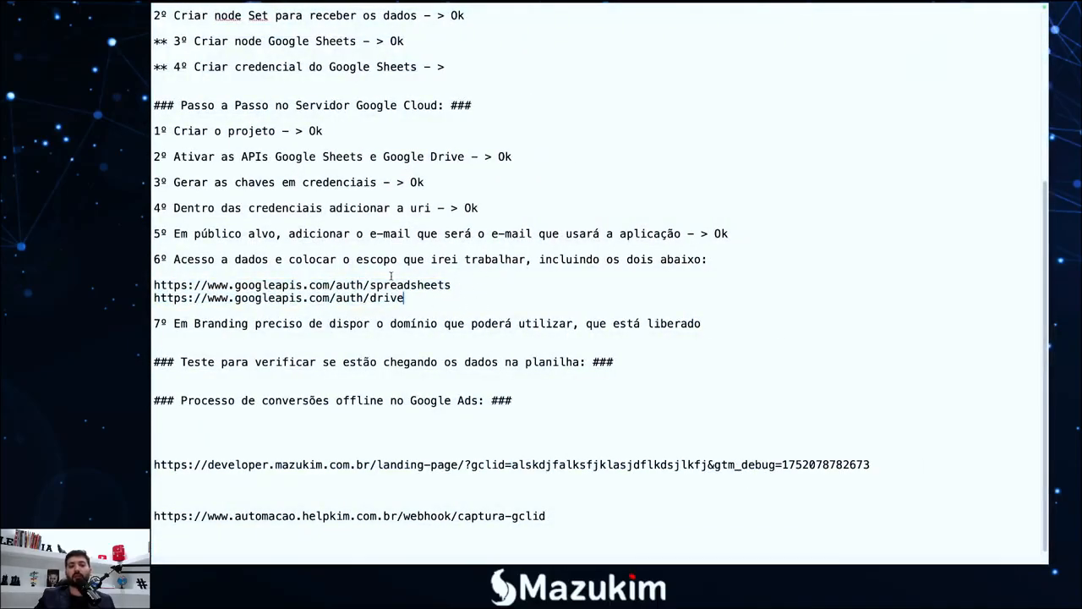
left_click_drag(457, 285, 377, 285)
left_click(416, 300)
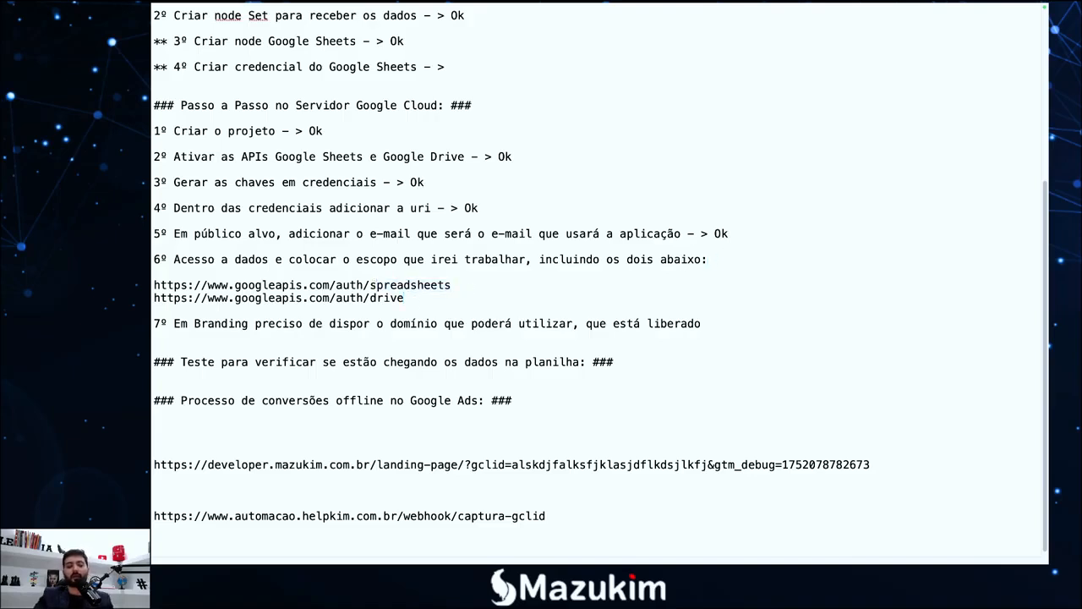
type("- Ok")
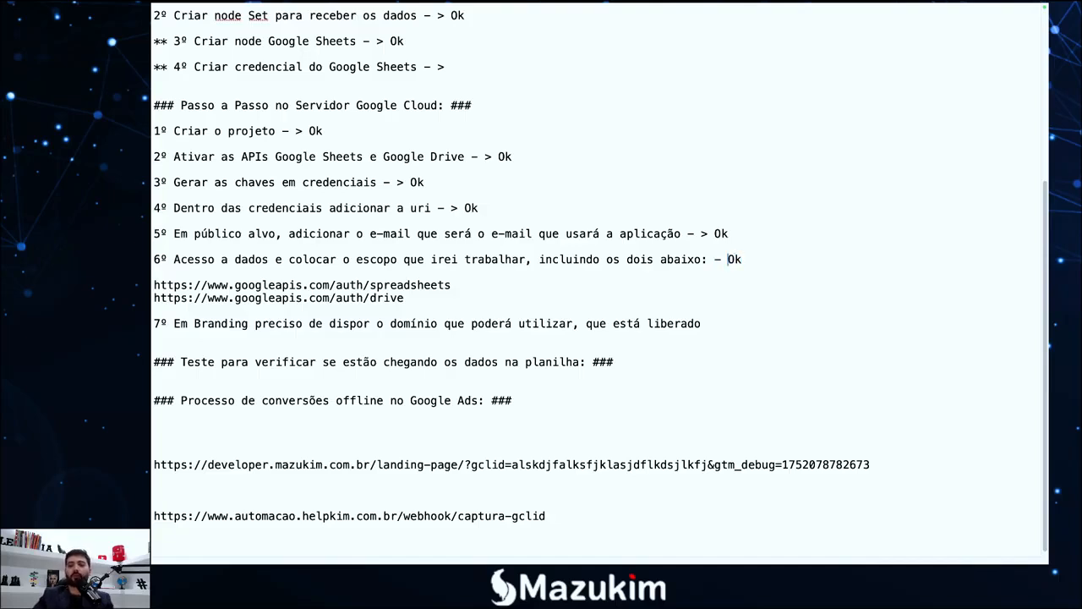
type(">")
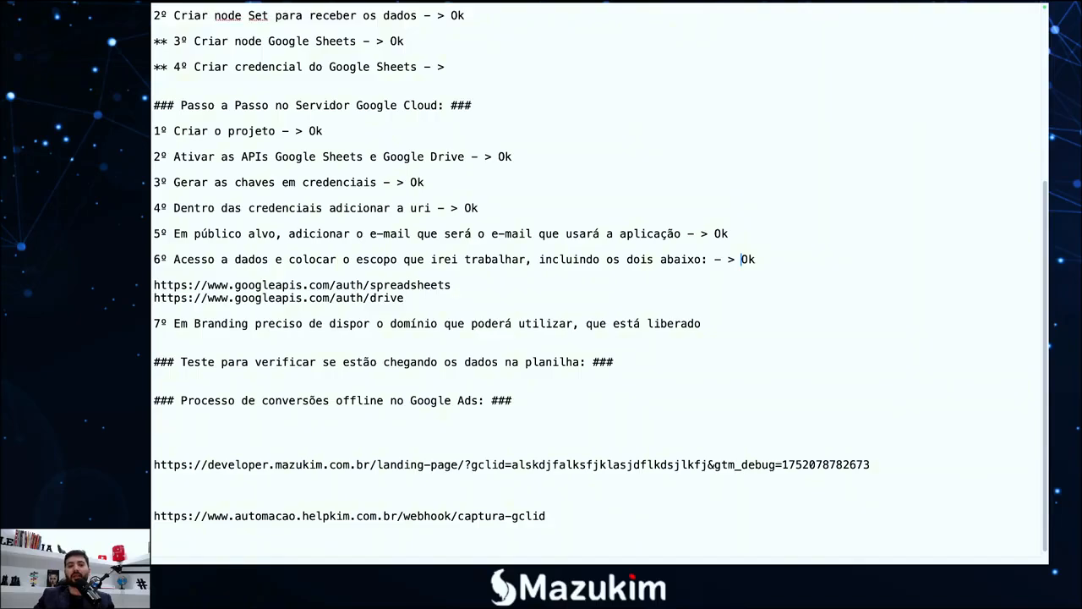
Put the cursor at the end of step 7, then return to the Google Cloud console
scroll(694, 355, "down", 1)
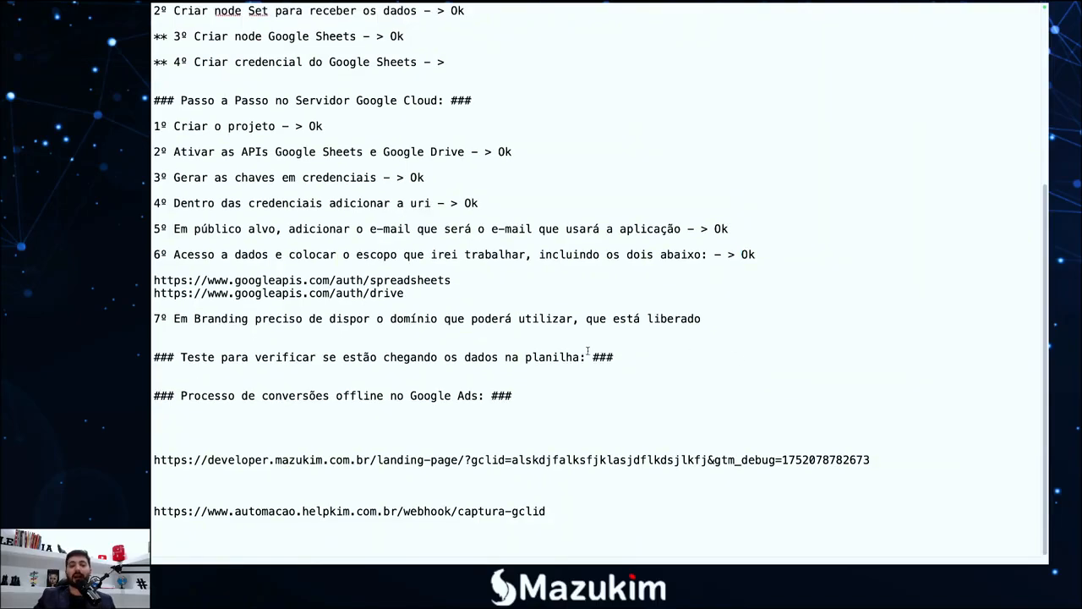
left_click_drag(720, 318, 523, 319)
left_click(524, 320)
left_click(707, 318)
key("F4")
left_click(314, 542)
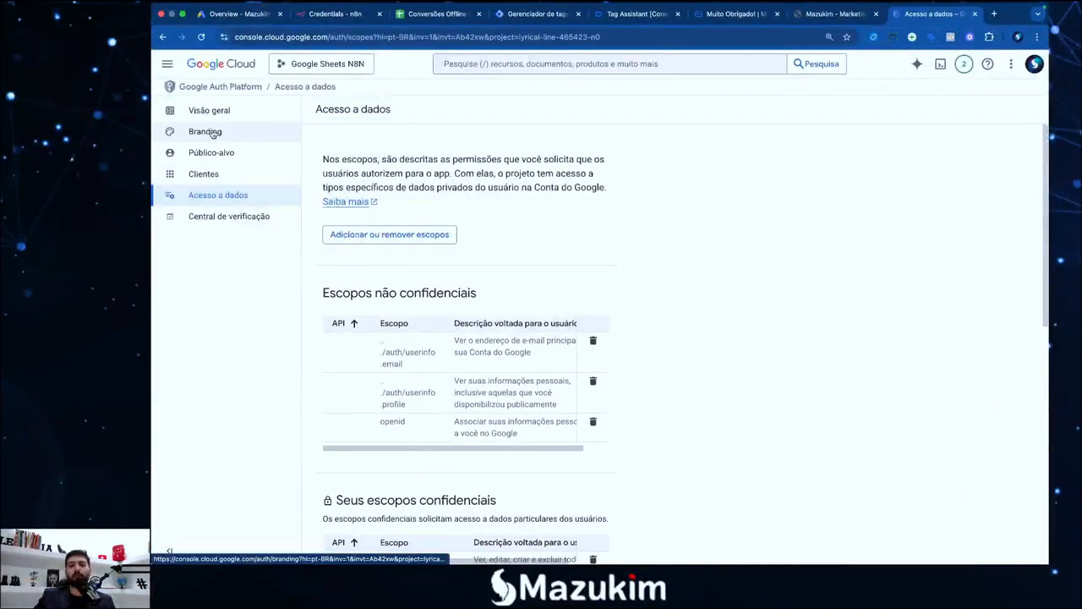
Open Branding and confirm helpkim.com.br is listed under Domínios autorizados
left_click(204, 135)
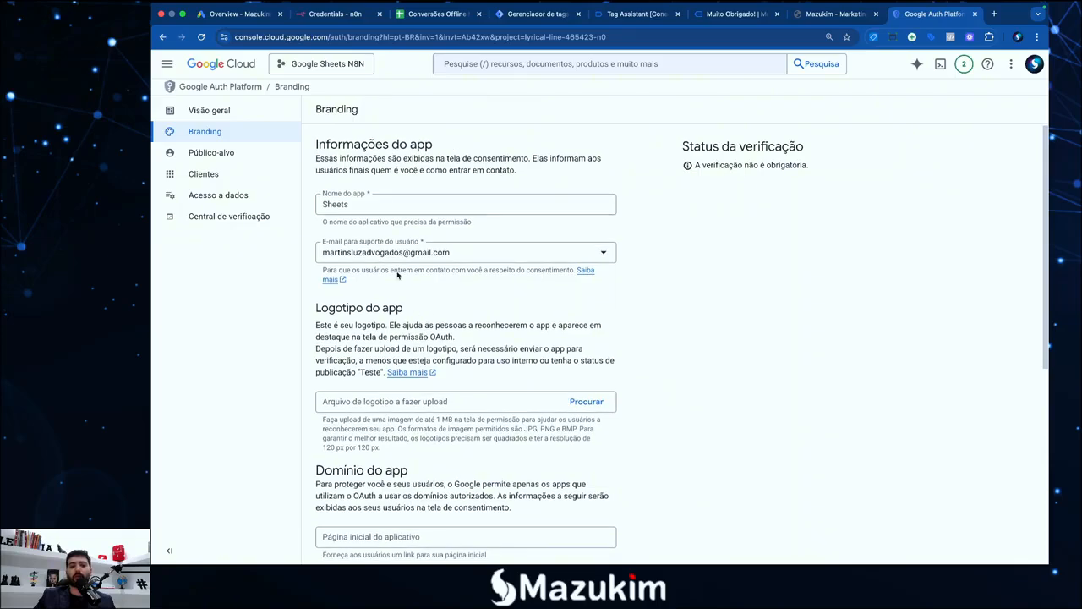
scroll(372, 237, "down", 3)
scroll(384, 248, "down", 4)
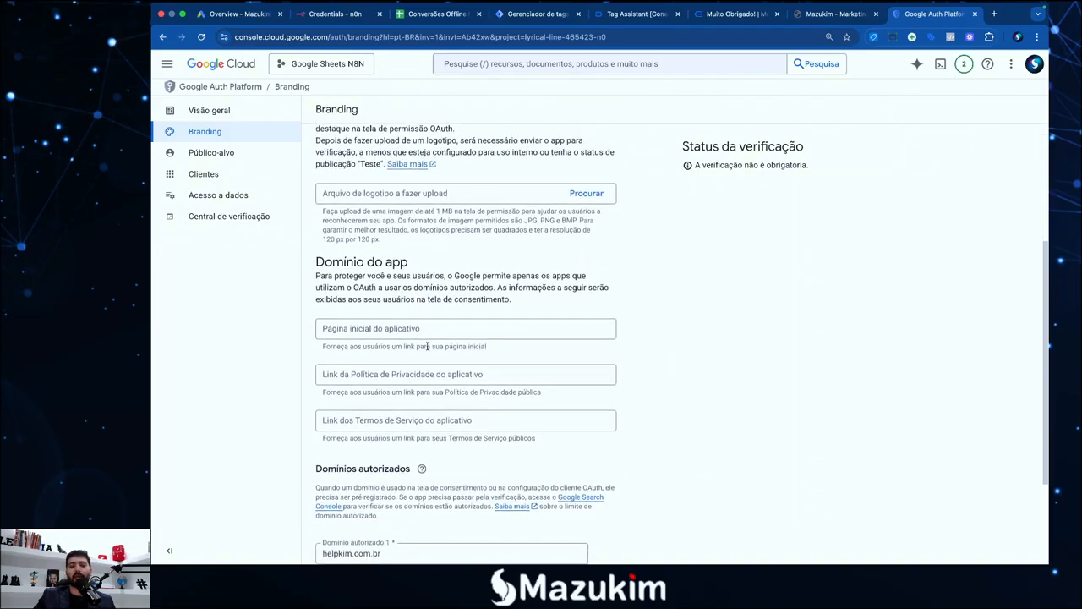
left_click(389, 413)
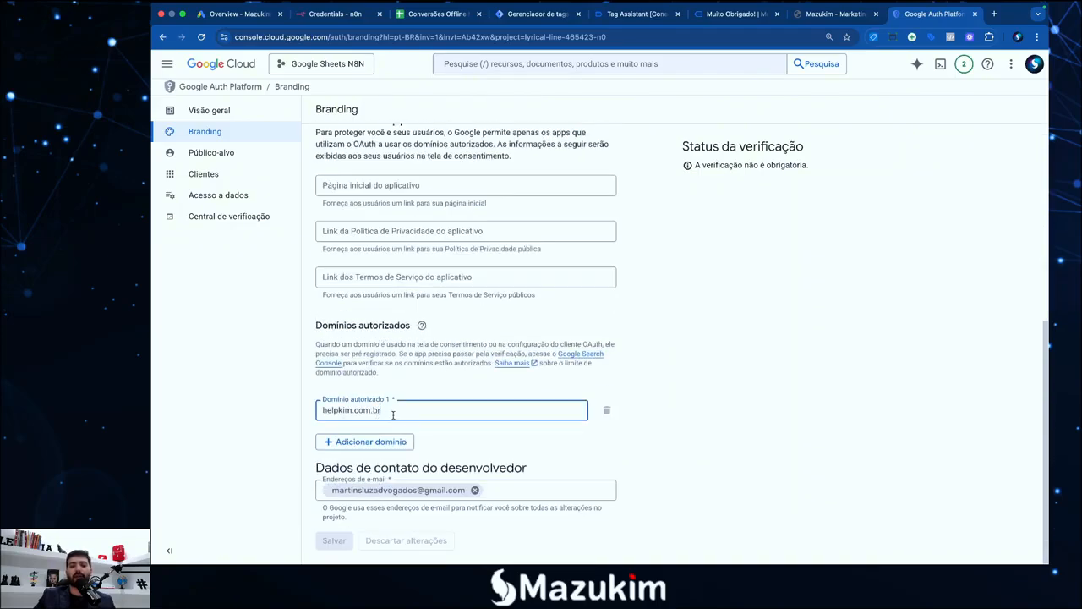
left_click_drag(389, 412, 306, 415)
left_click(409, 413)
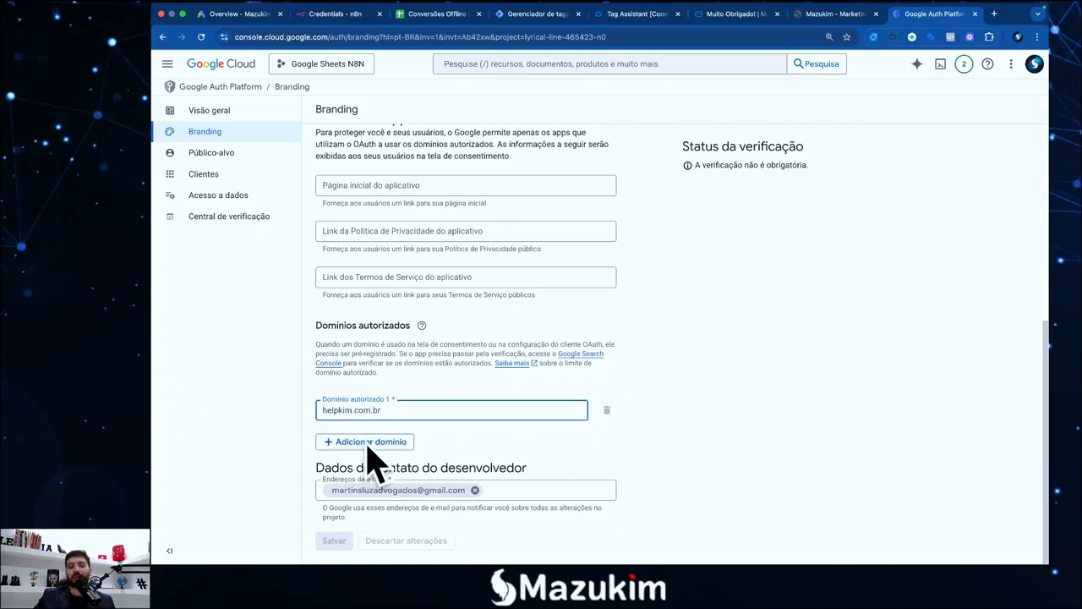
left_click_drag(396, 411, 295, 416)
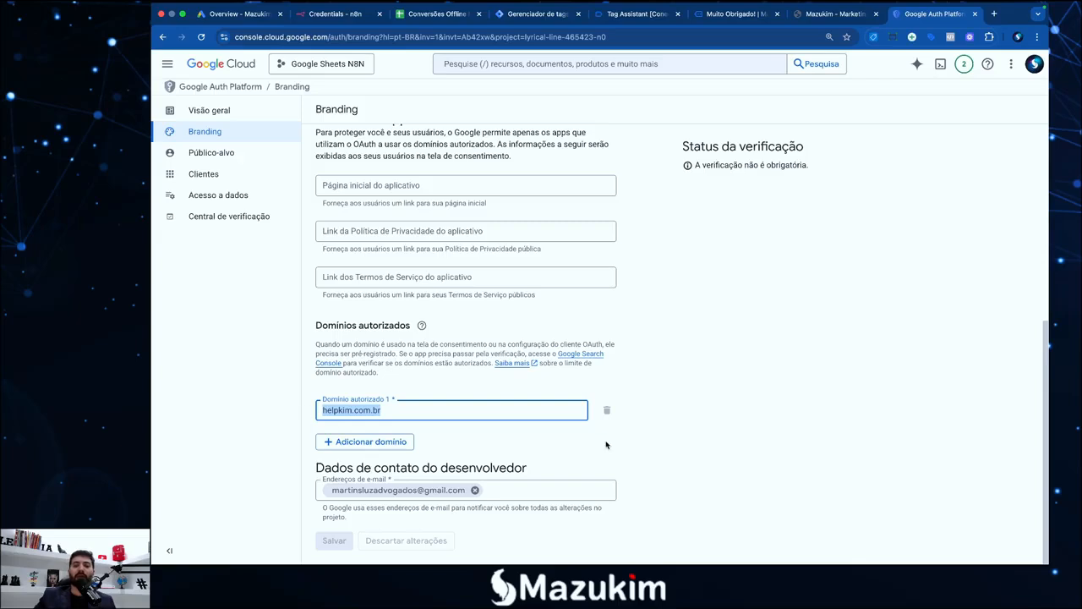
left_click_drag(411, 411, 319, 410)
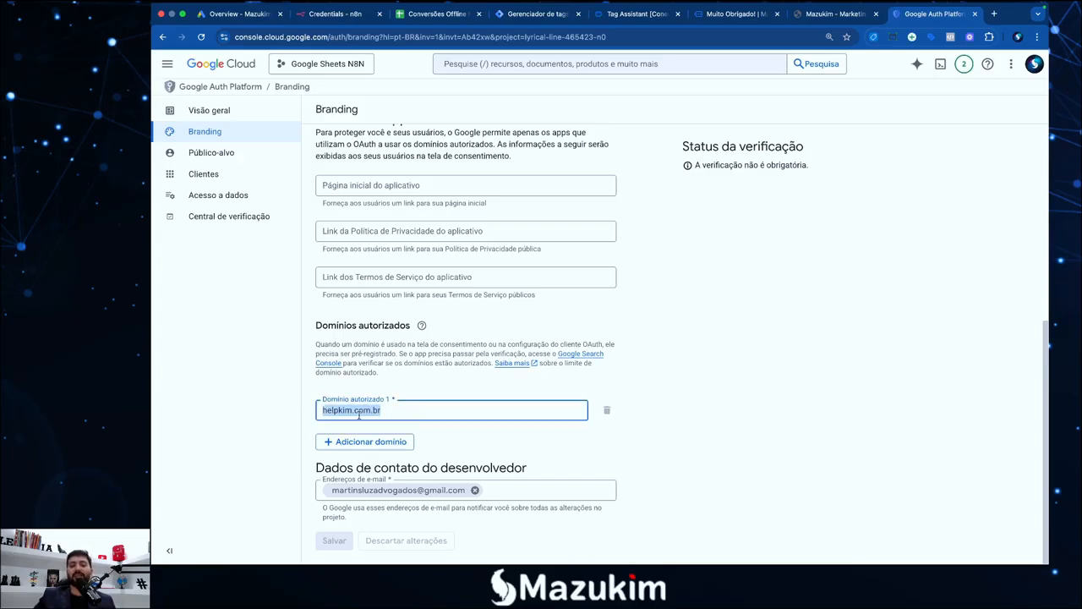
left_click(395, 412)
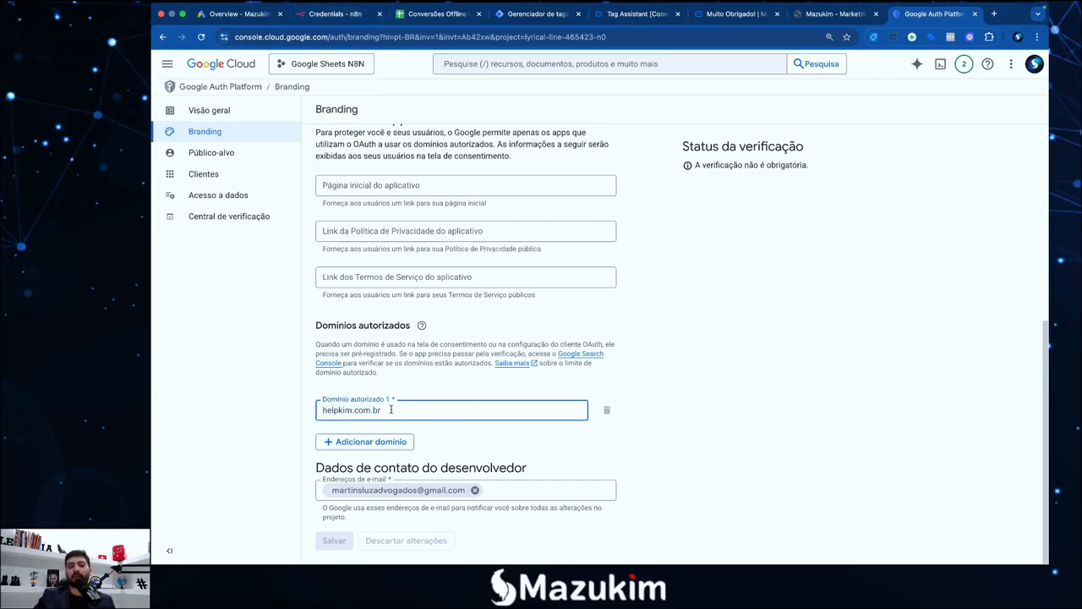
left_click_drag(390, 409, 318, 411)
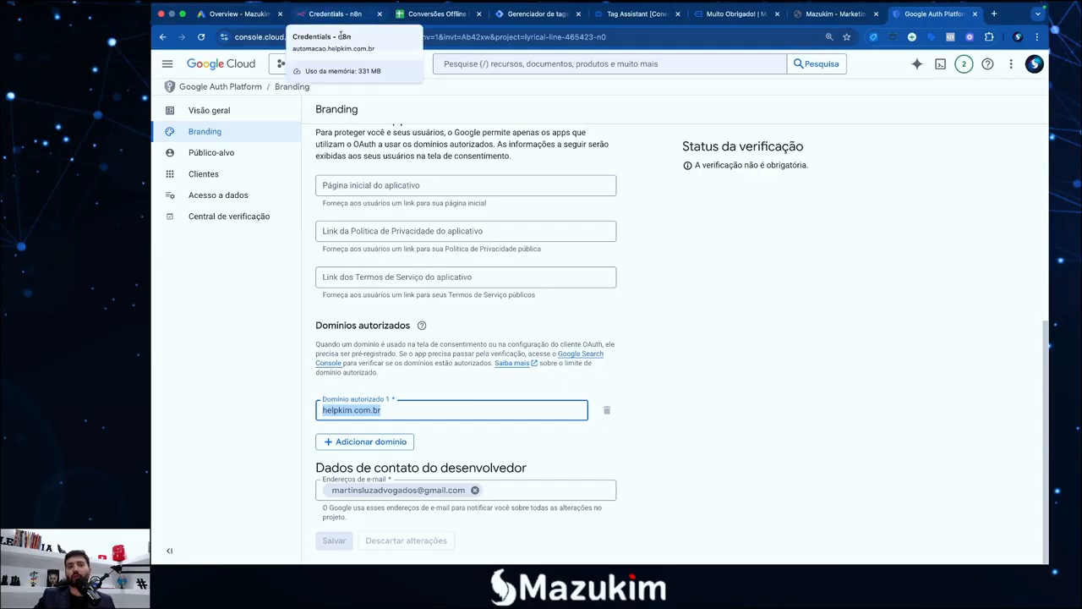
left_click(715, 454)
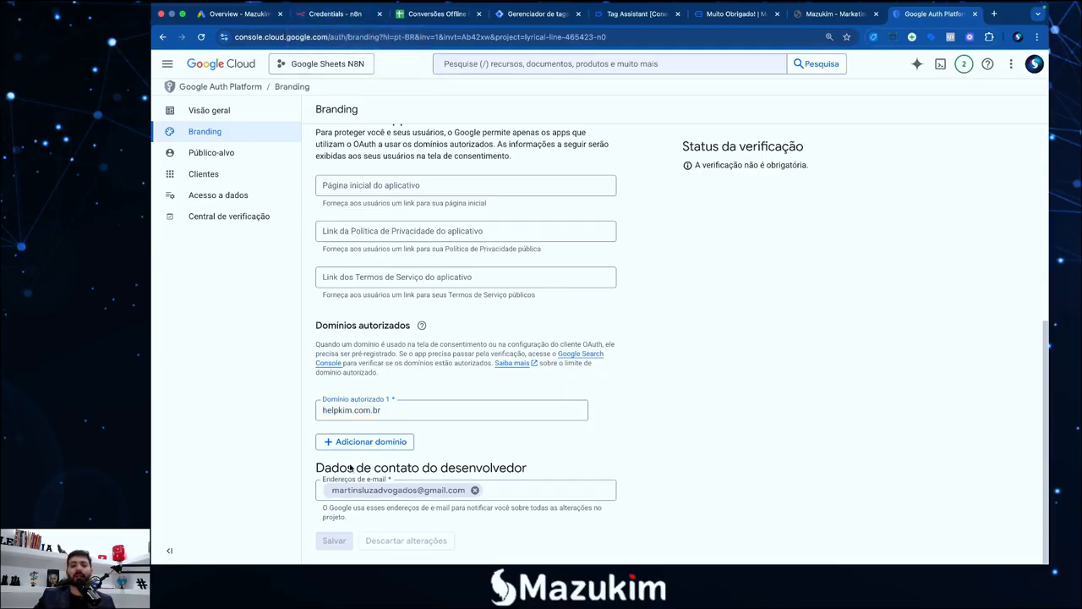
Review the developer contact section, then switch to the TextEdit checklist
left_click_drag(309, 467, 521, 468)
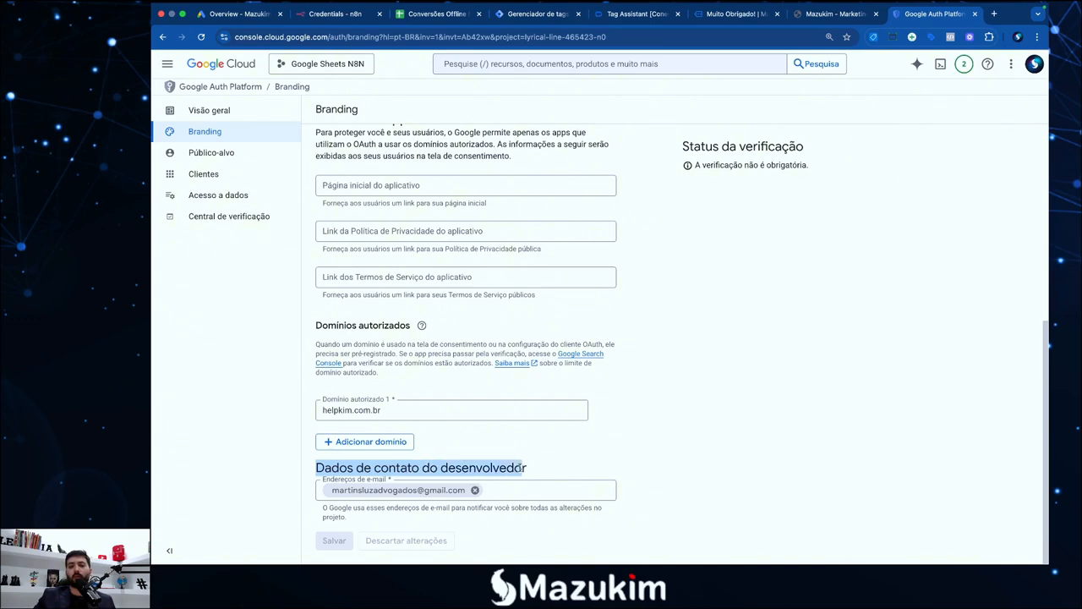
left_click(552, 466)
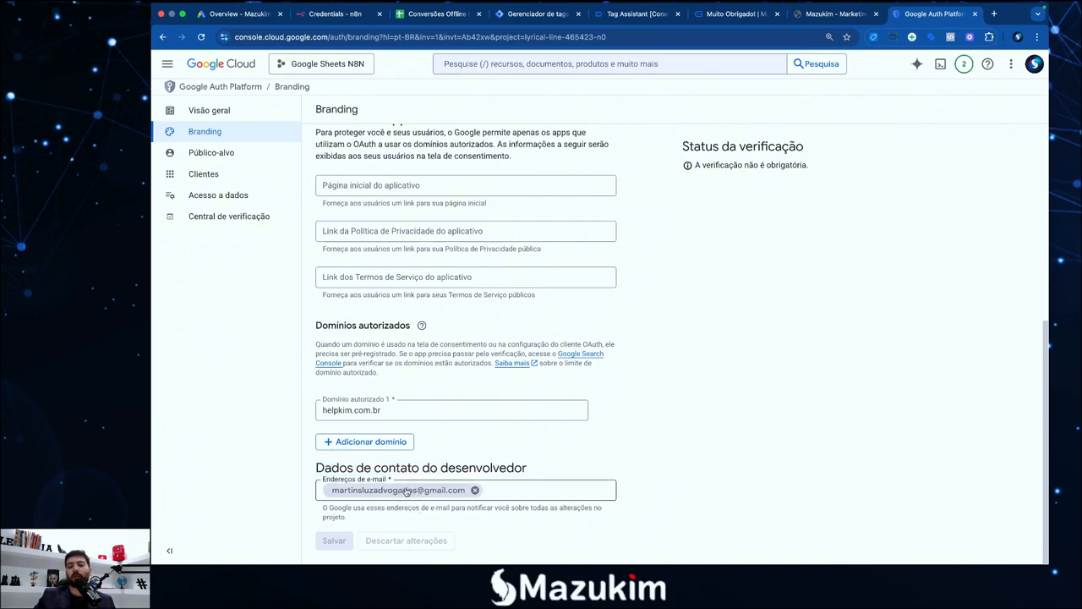
scroll(410, 490, "up", 3)
scroll(414, 495, "down", 3)
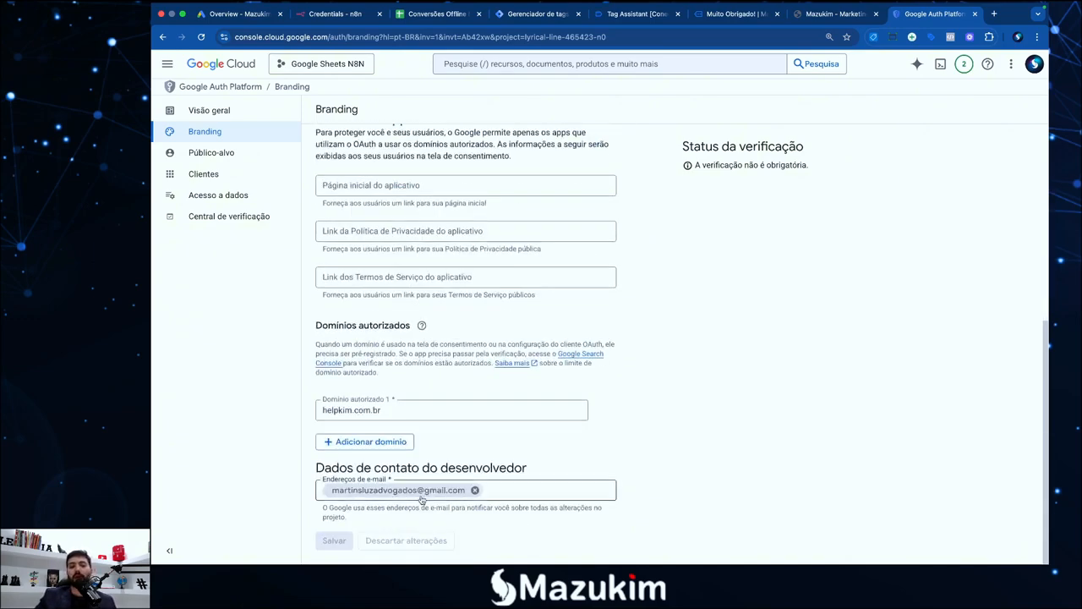
scroll(427, 461, "up", 5)
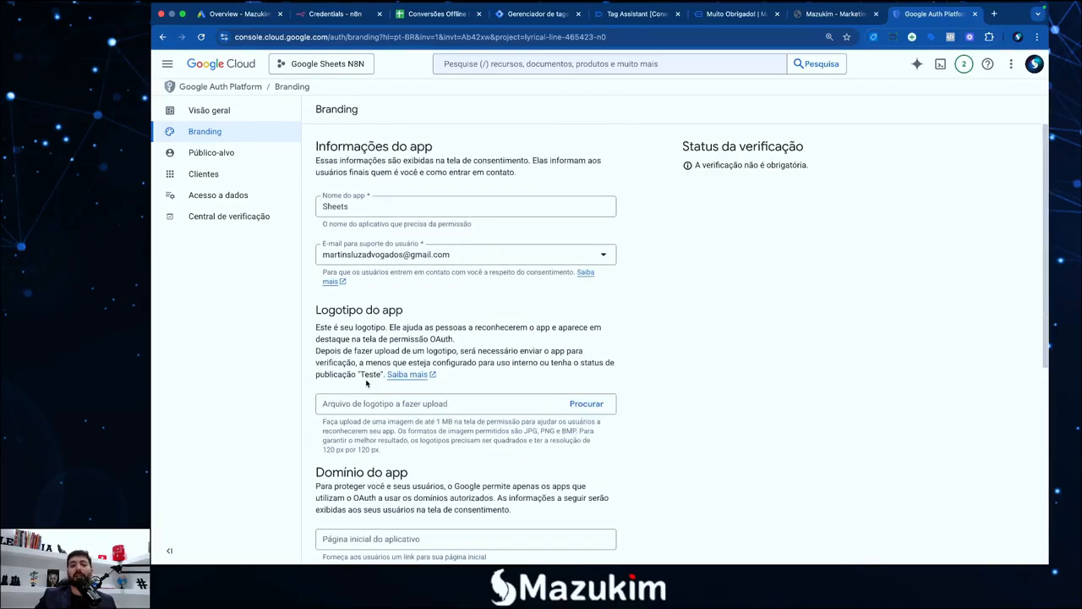
key("F4")
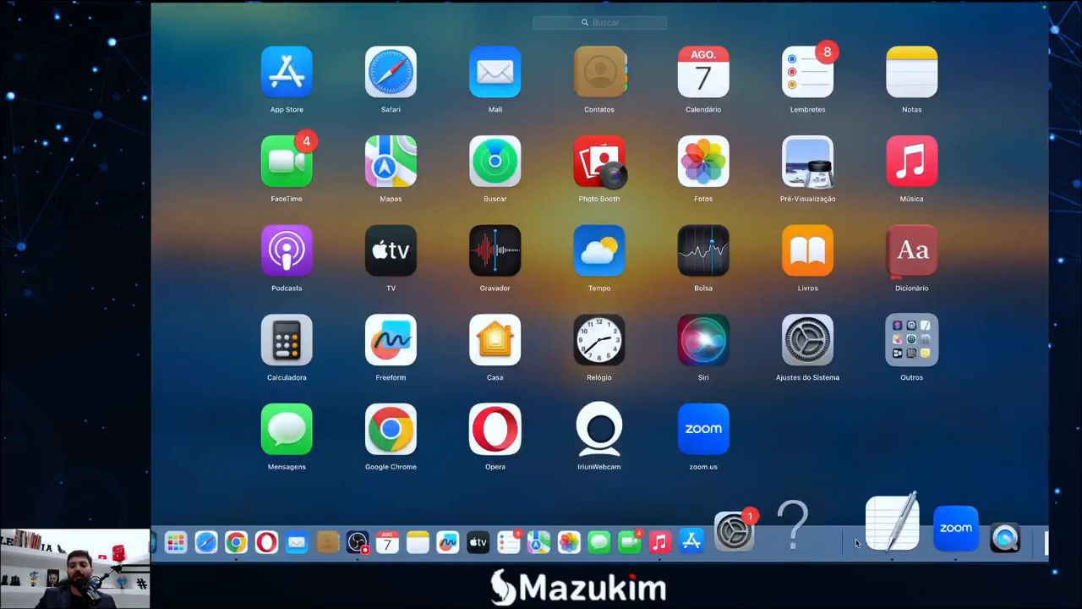
left_click(894, 528)
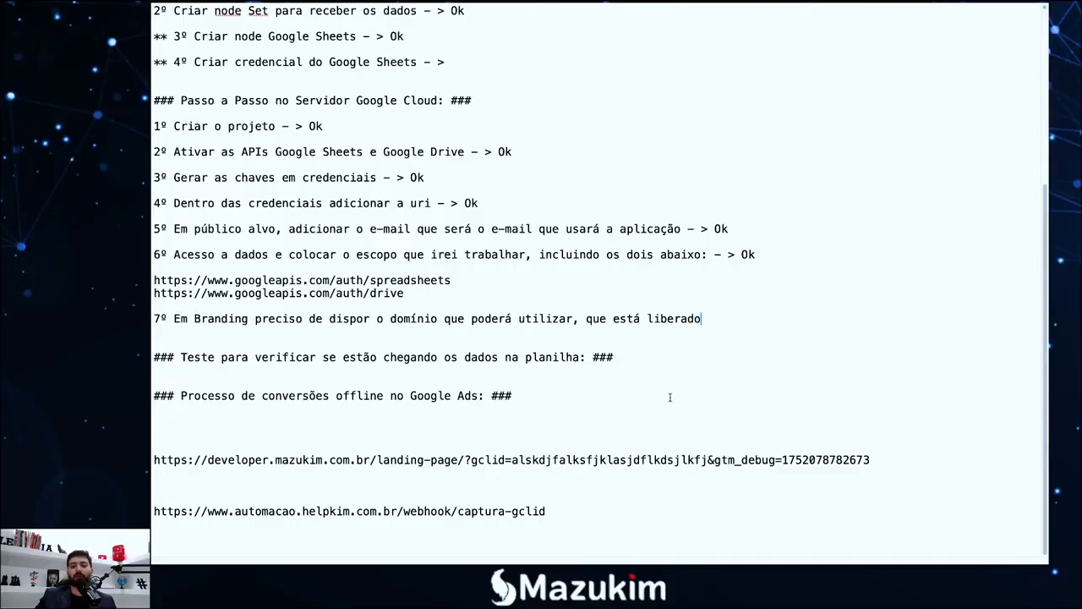
type("-")
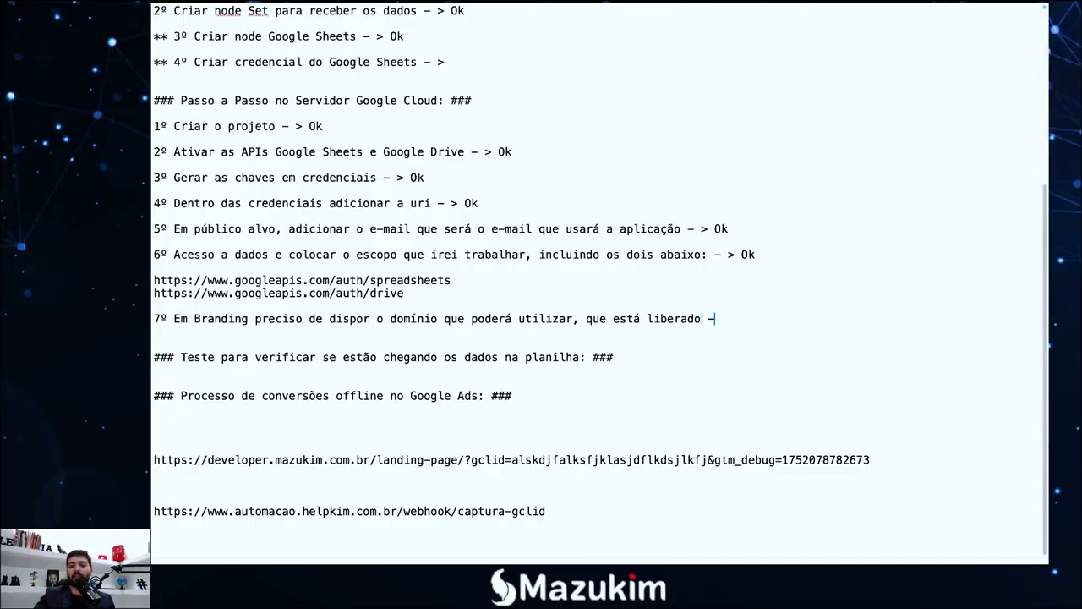
type(" Ok")
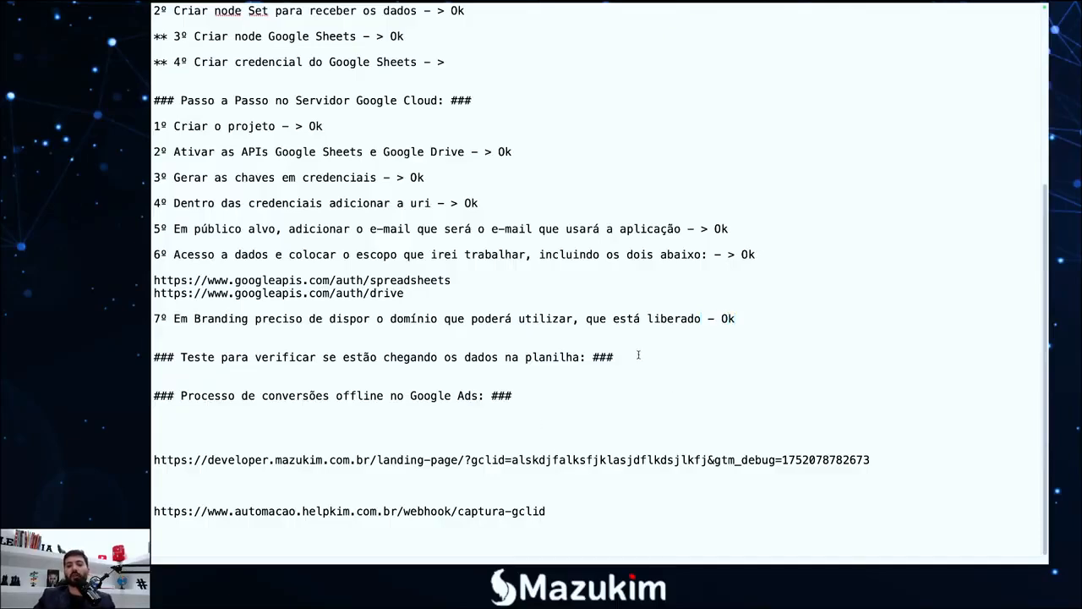
scroll(685, 351, "up", 3)
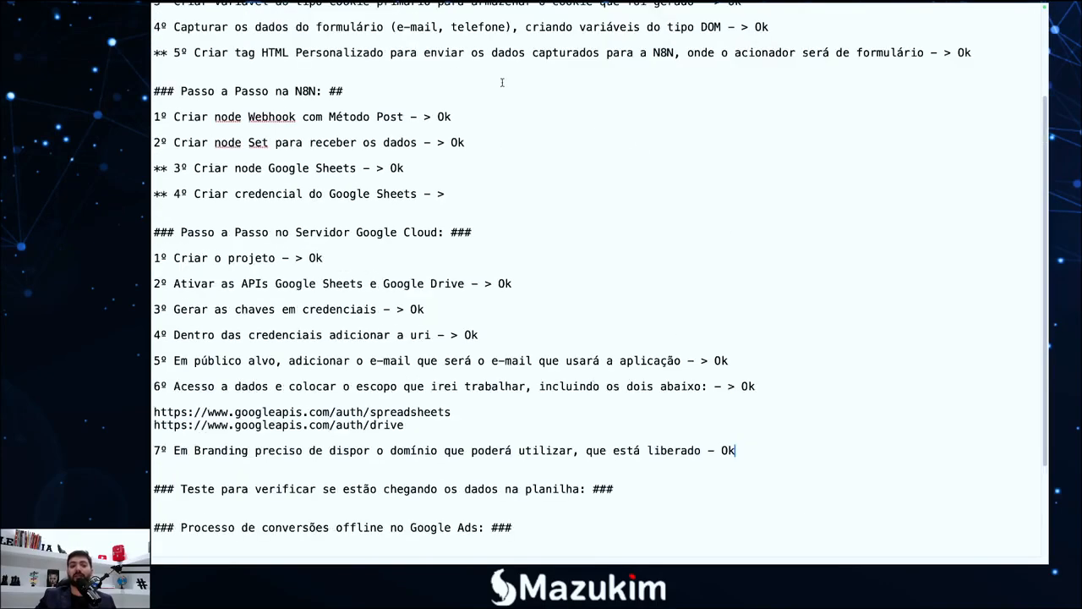
scroll(410, 118, "up", 3)
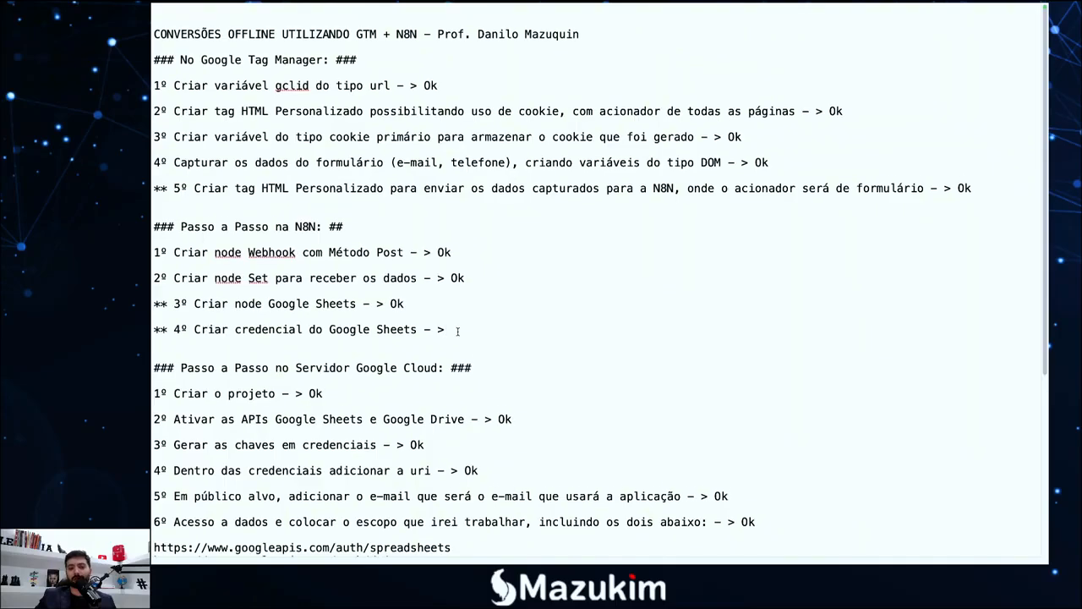
scroll(457, 332, "down", 1)
scroll(446, 304, "down", 3)
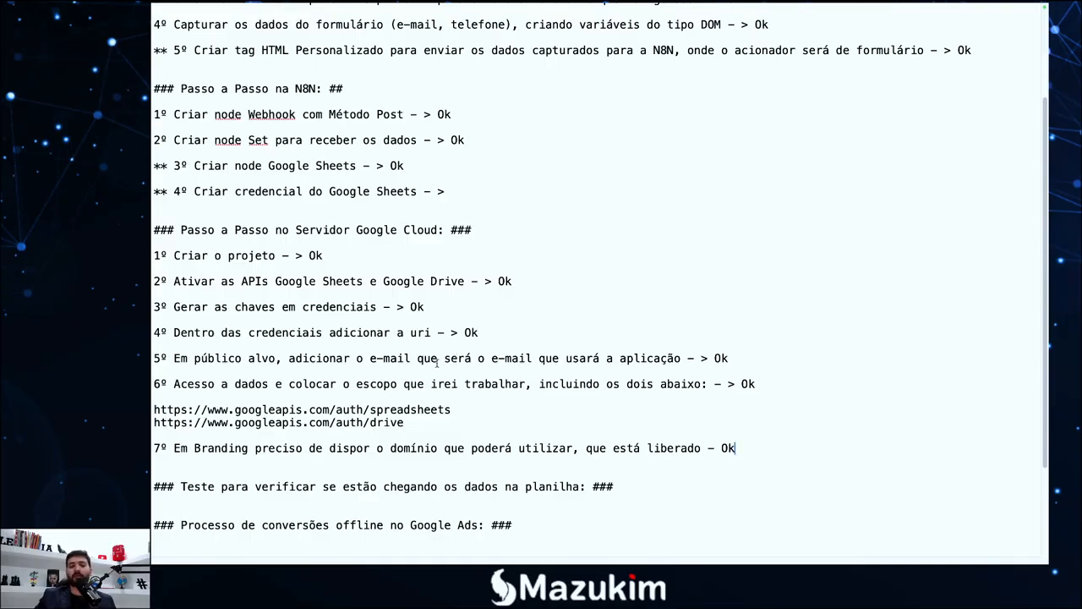
key("F4")
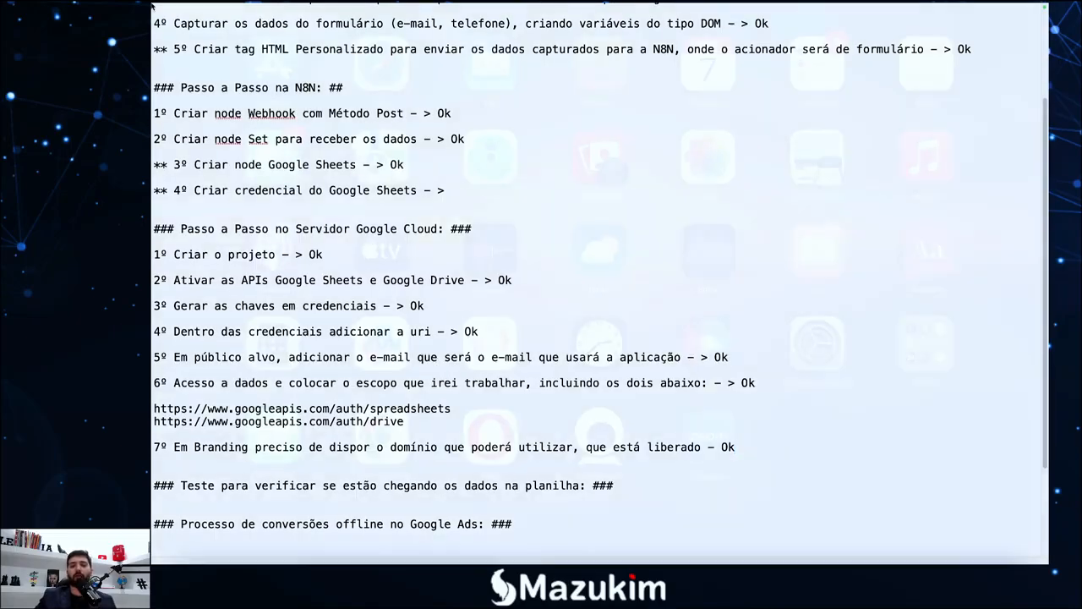
Close the Google Auth Platform tab and show the n8n Google Sheets credential settings
left_click(315, 540)
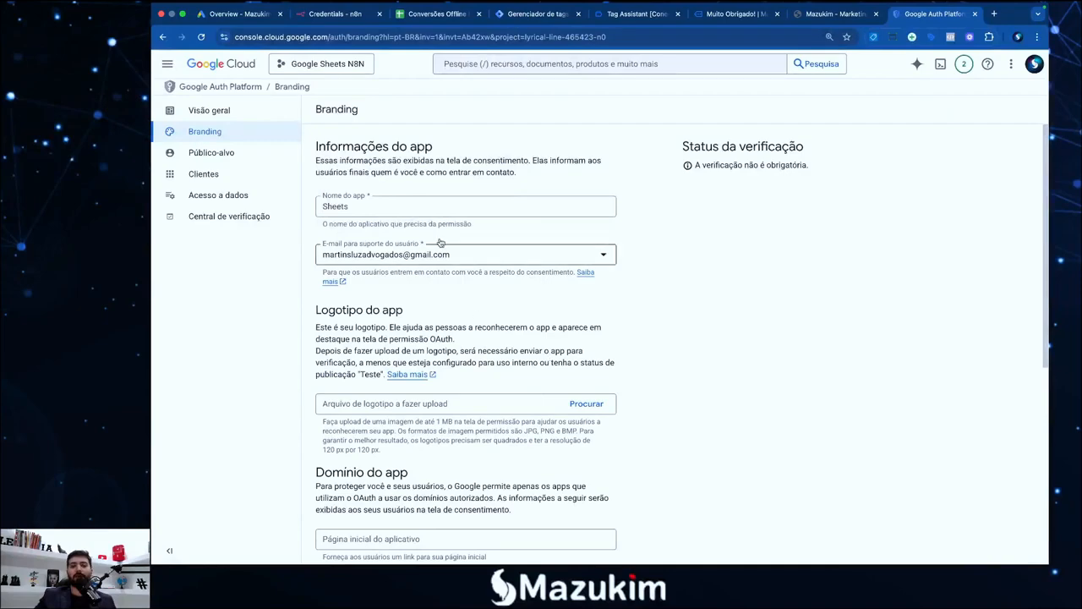
left_click(974, 15)
left_click(974, 15)
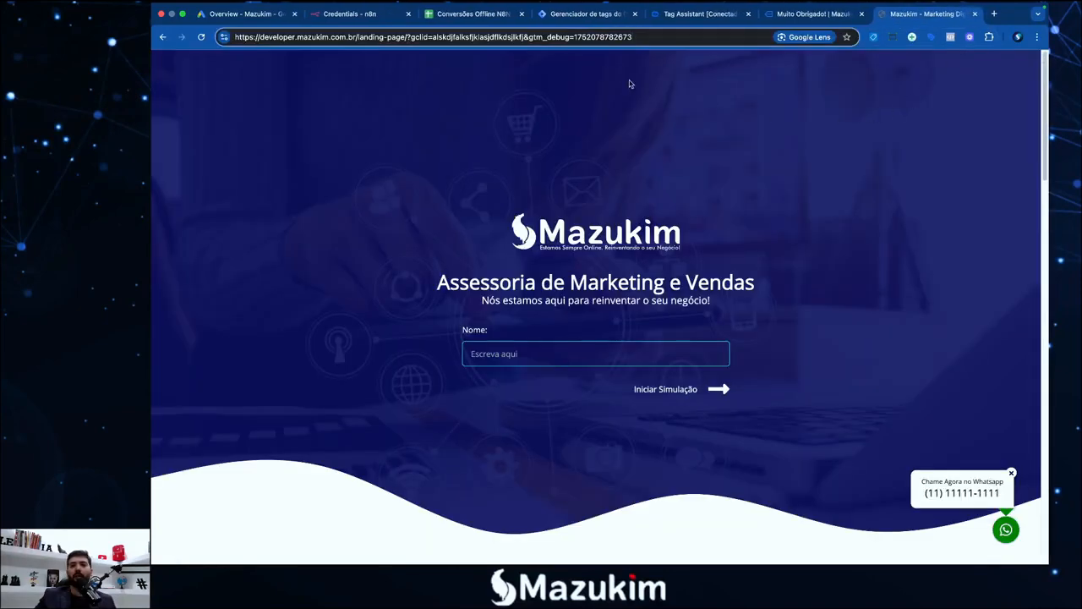
left_click(372, 15)
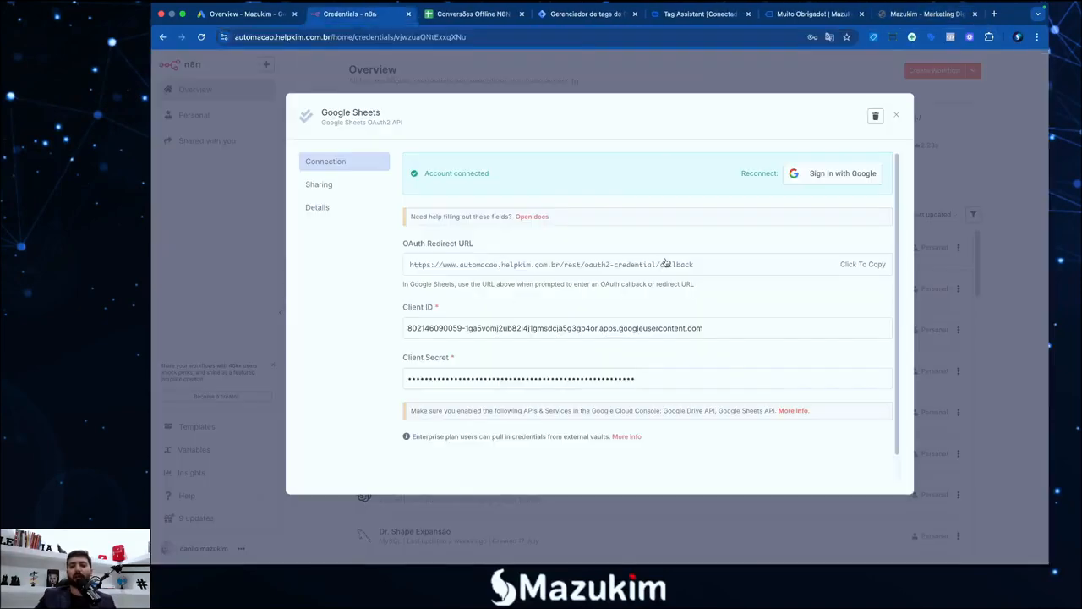
Copy the OAuth redirect URL and check the Client ID and Client Secret values
left_click_drag(705, 268, 420, 273)
left_click(528, 362)
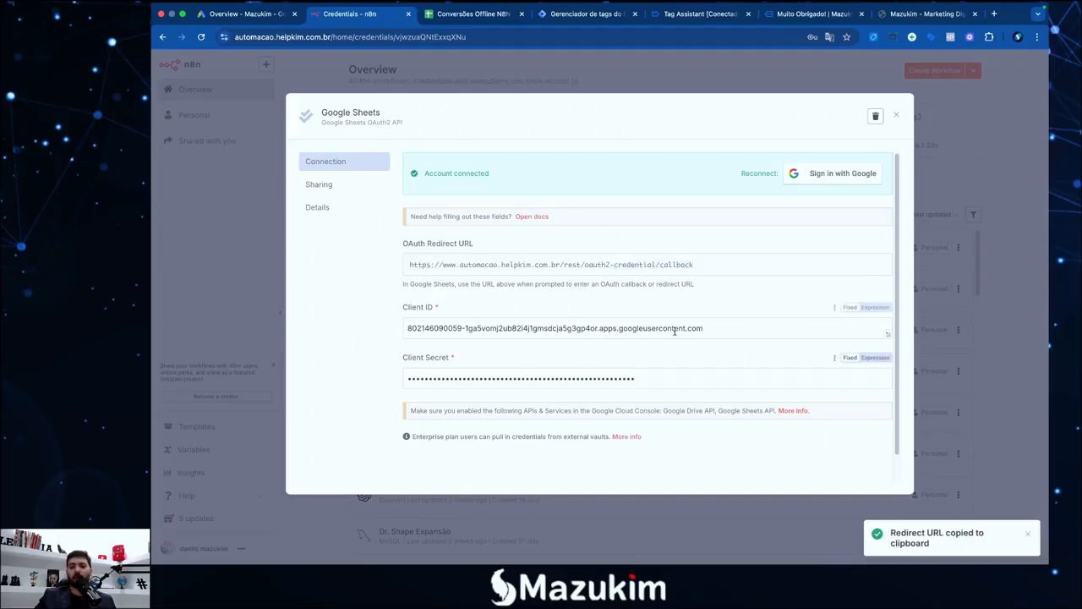
left_click_drag(710, 325, 449, 330)
left_click(528, 364)
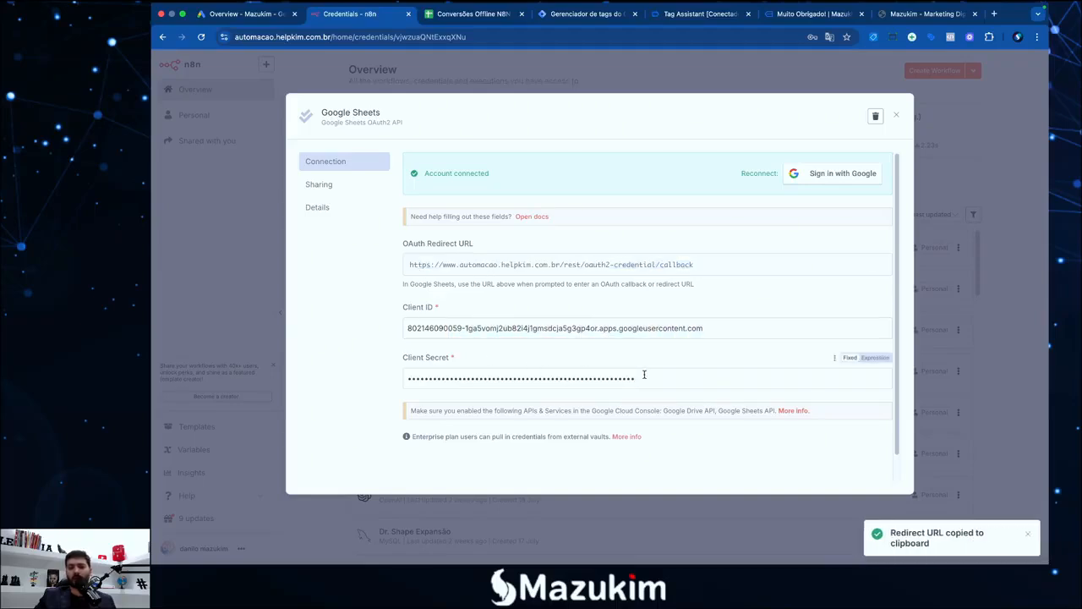
left_click_drag(643, 378, 430, 378)
left_click(518, 366)
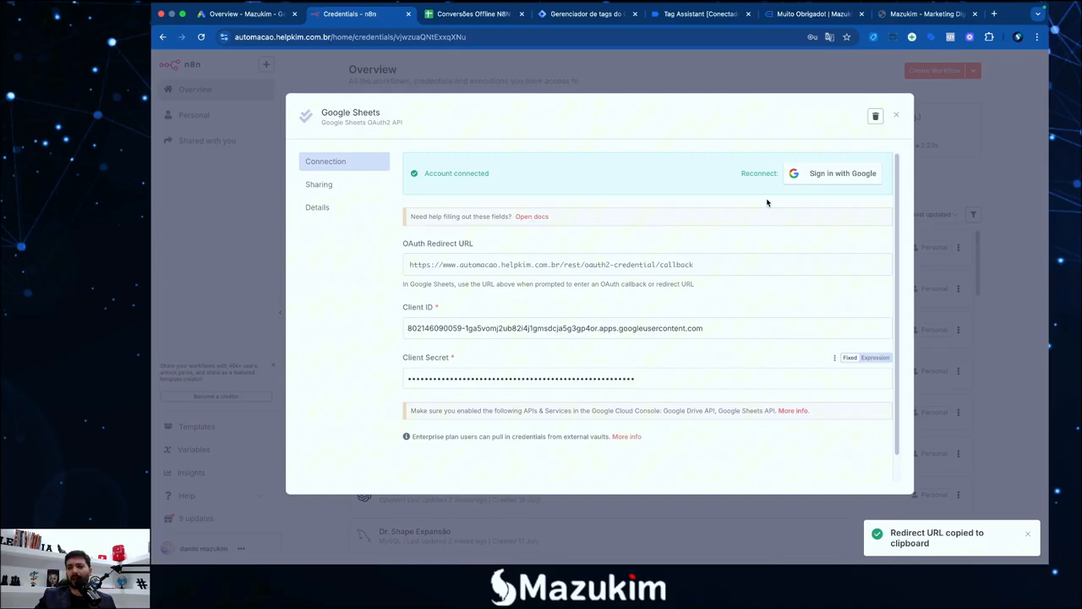
Sign in with the Google account, pass the unverified-app warning, and grant helpkim.com.br access
left_click(833, 177)
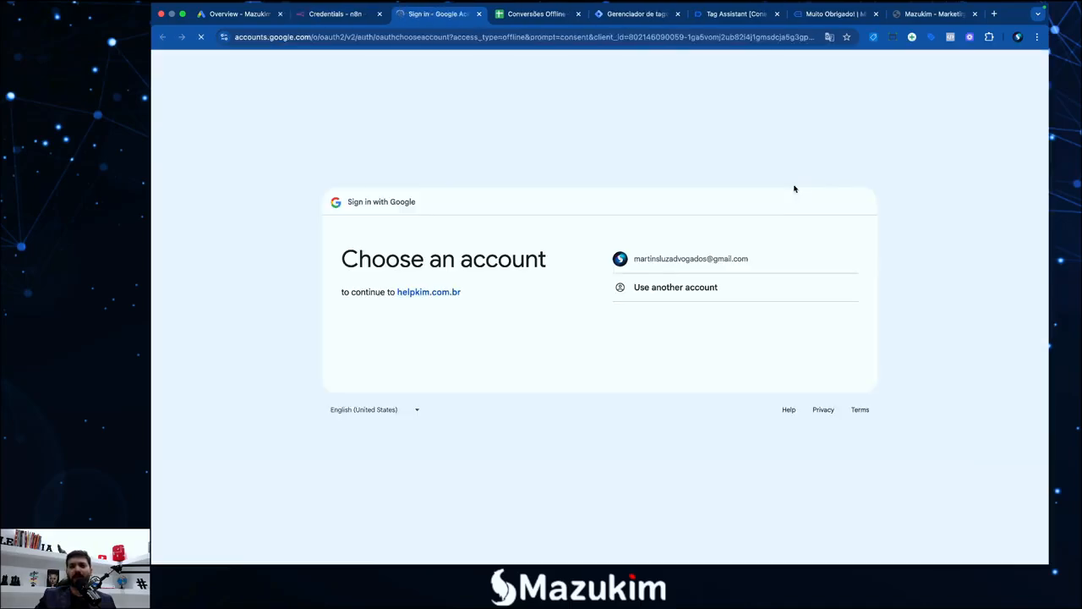
left_click(677, 267)
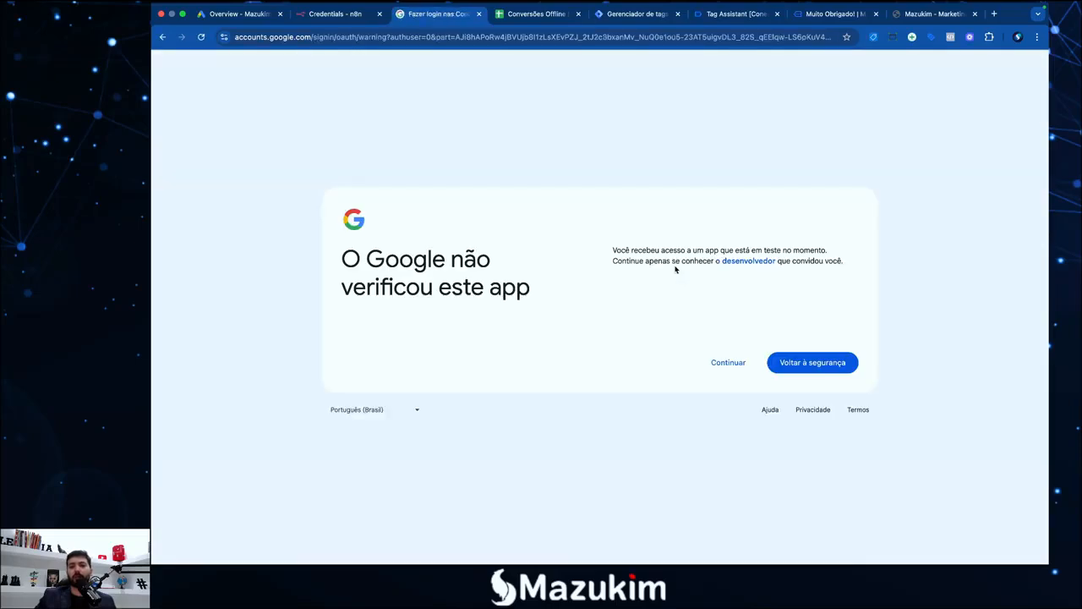
left_click(723, 364)
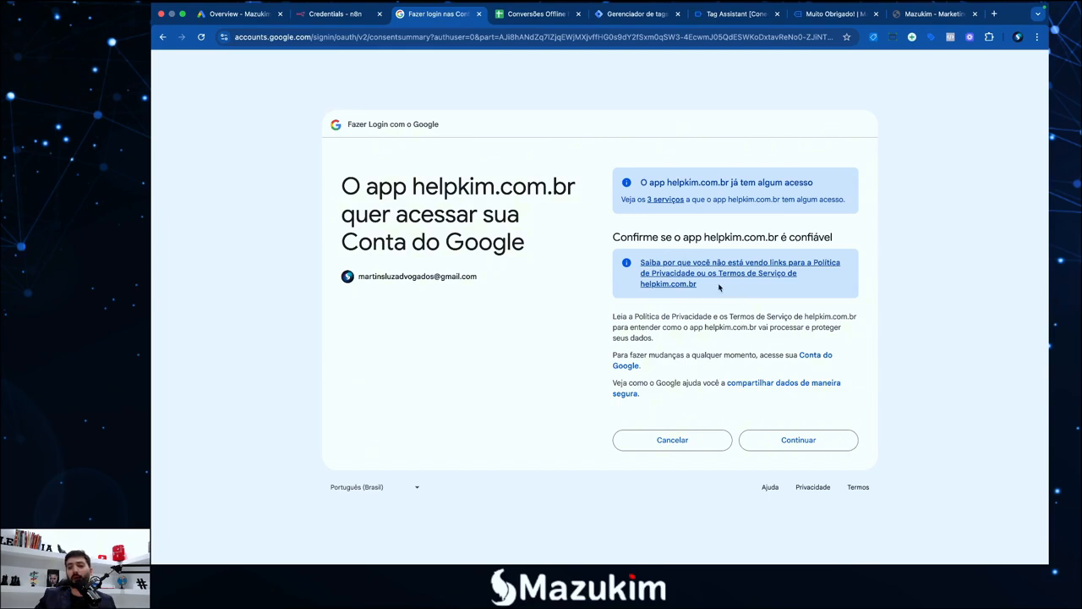
left_click(803, 438)
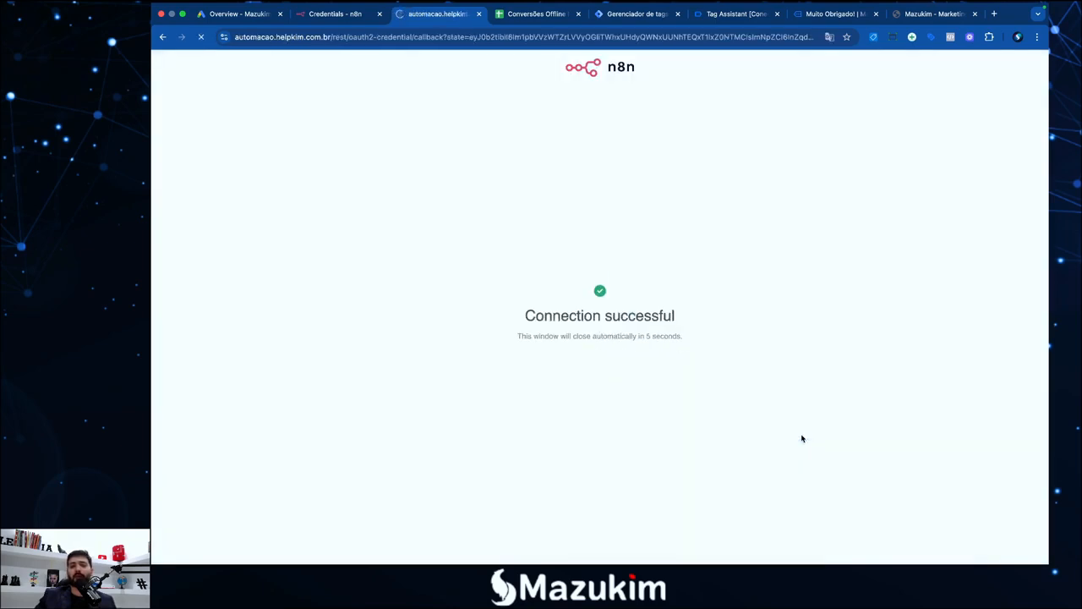
Confirm the Connection successful message and close the Google Sheets credential settings
left_click_drag(522, 320, 618, 316)
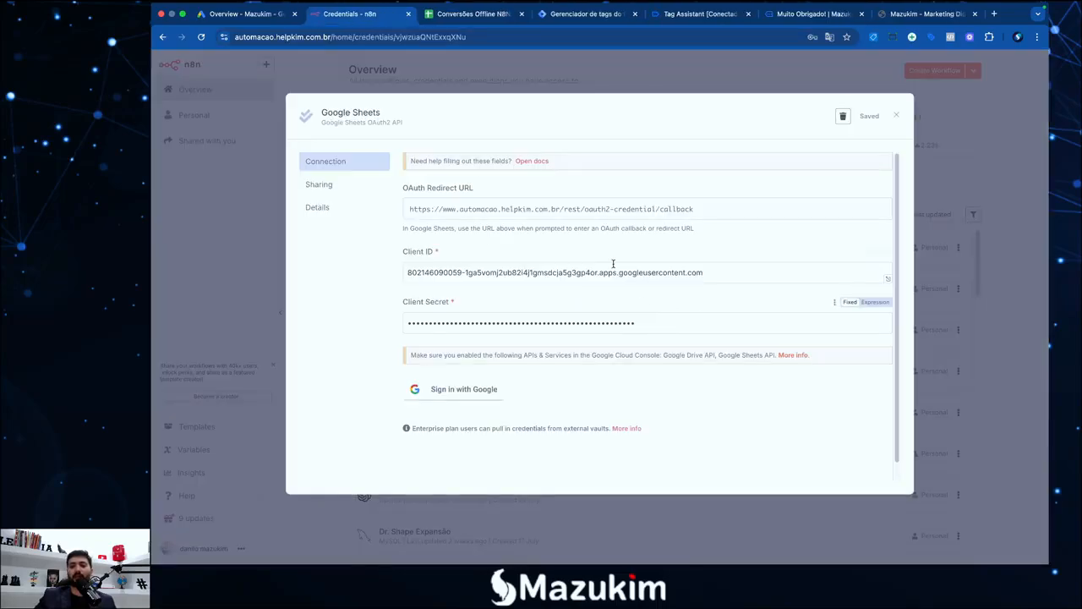
scroll(522, 320, "down", 1)
scroll(522, 308, "up", 1)
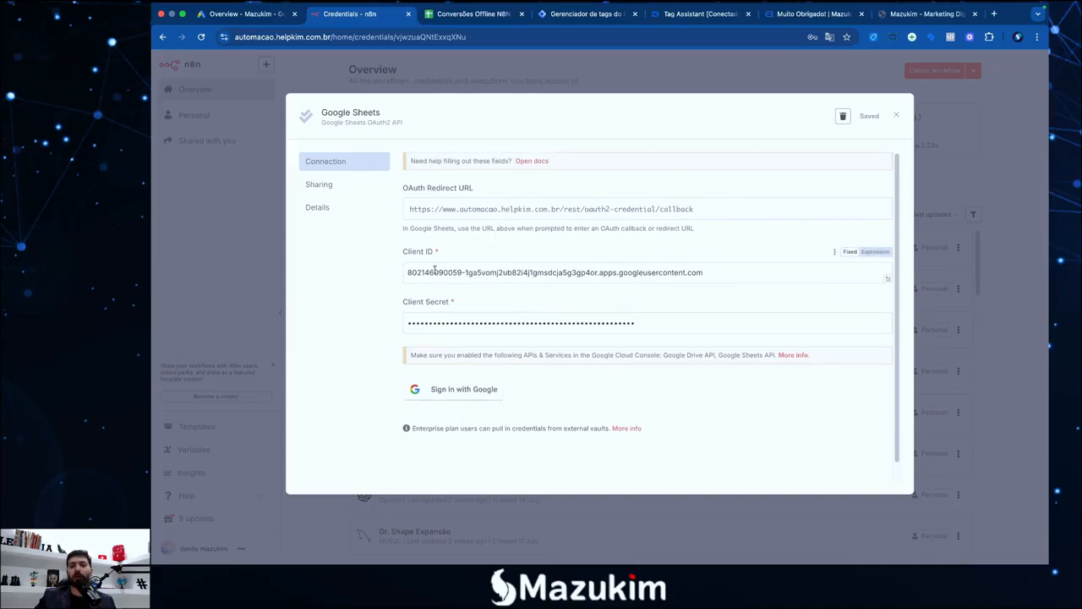
left_click(236, 263)
left_click(632, 331)
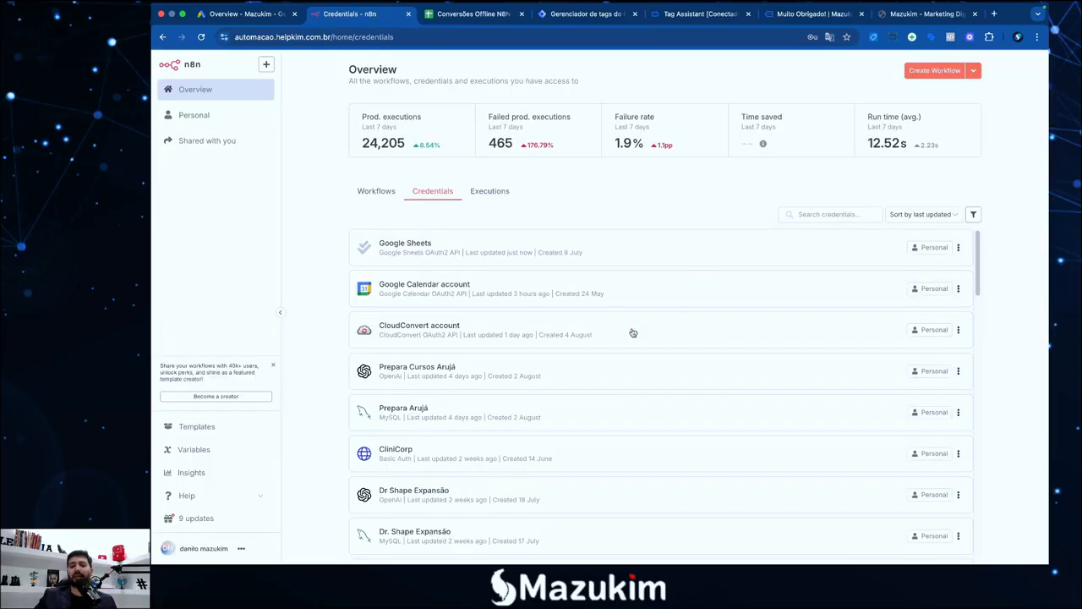
Open the Conversões Google Ads workflow and its Google Sheets node
left_click(201, 115)
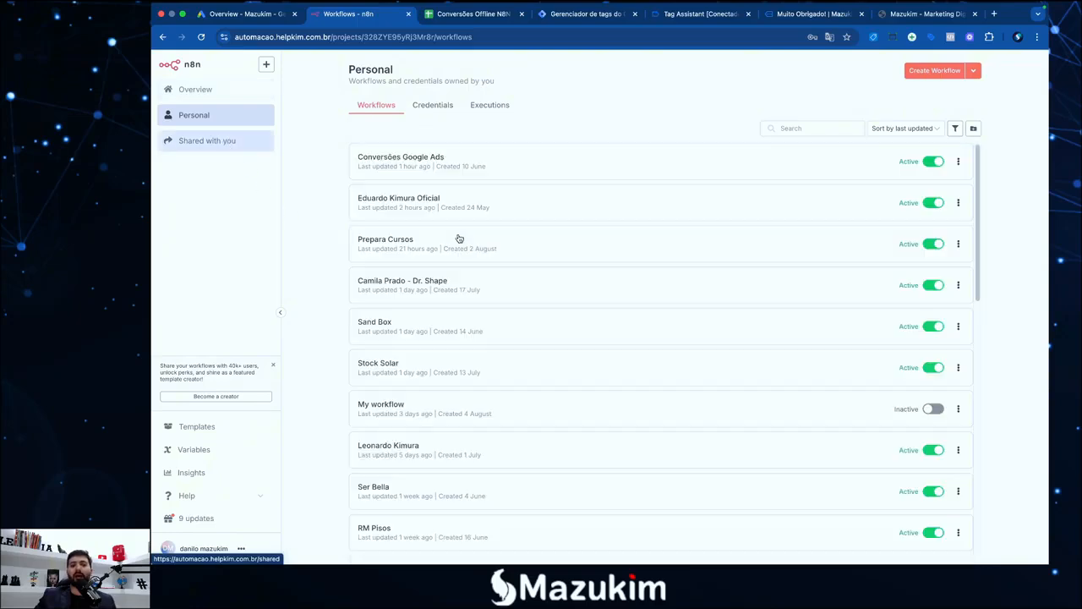
left_click(465, 162)
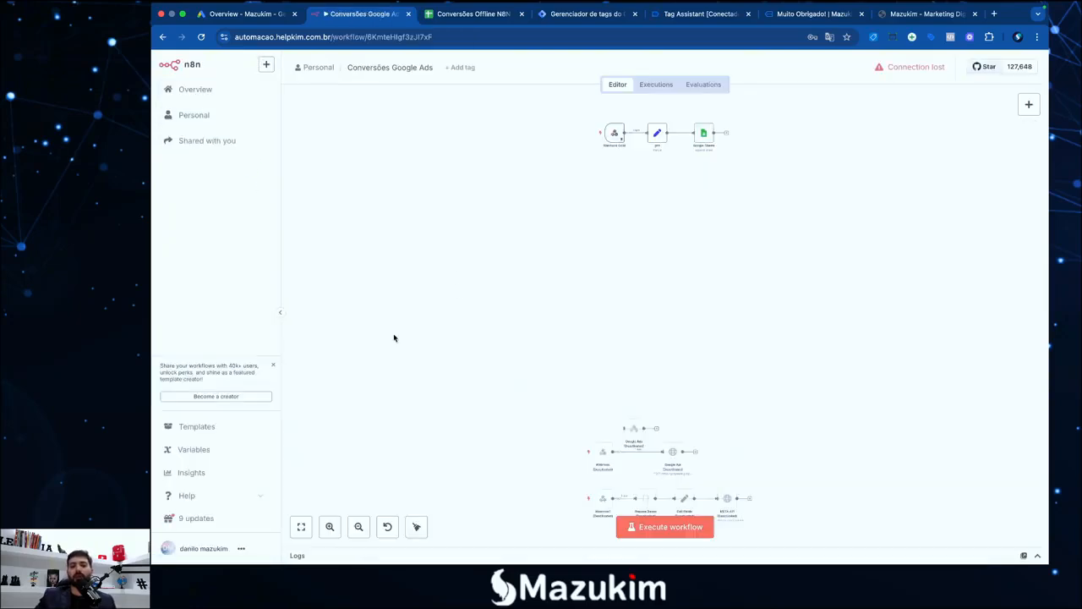
left_click(330, 527)
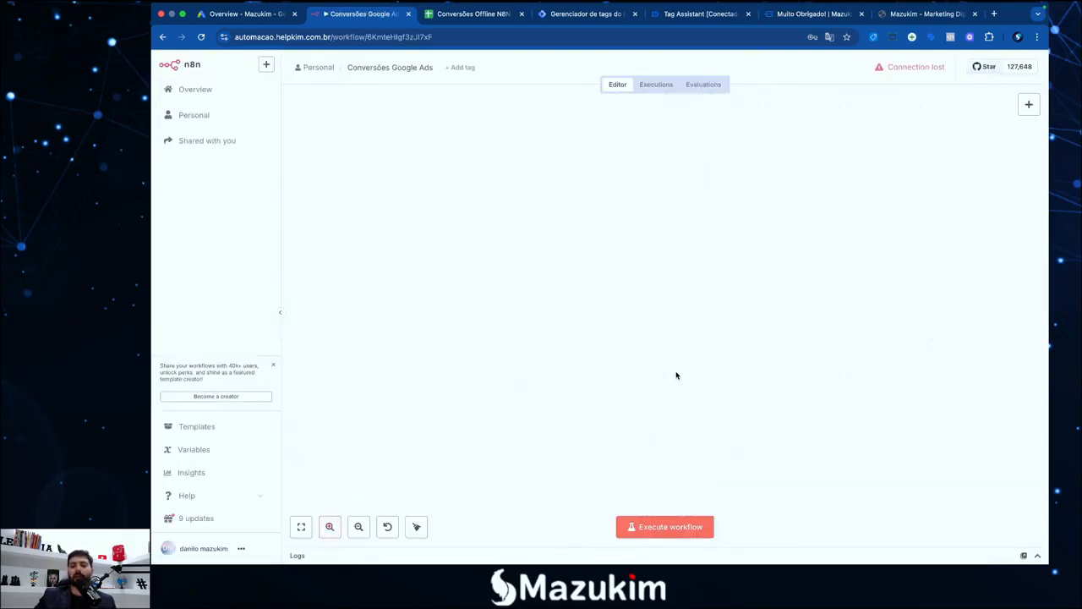
scroll(676, 375, "up", 3)
scroll(676, 374, "right", 2)
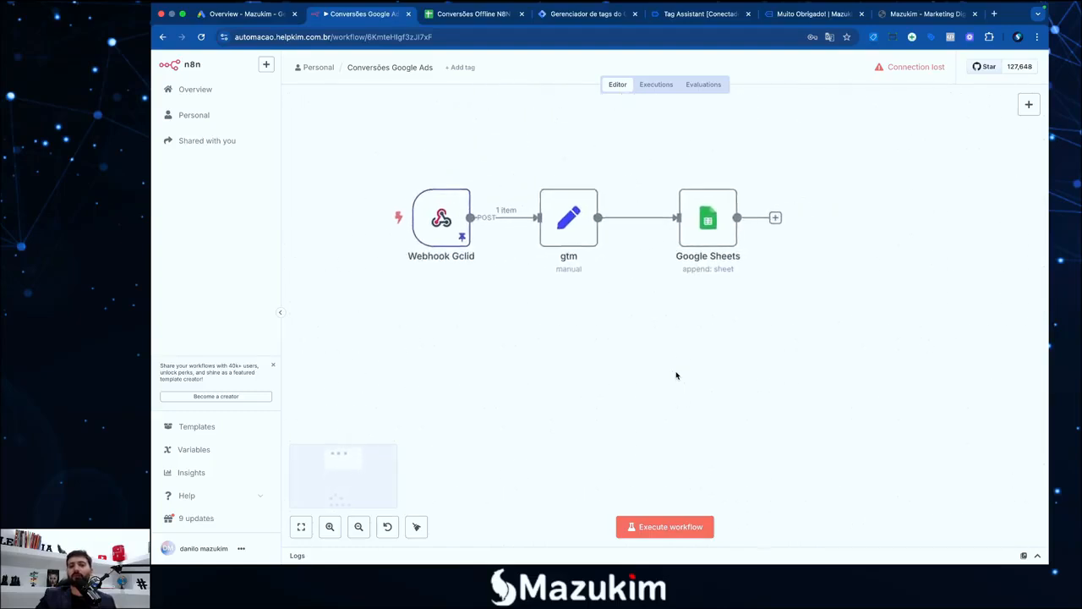
double_click(613, 260)
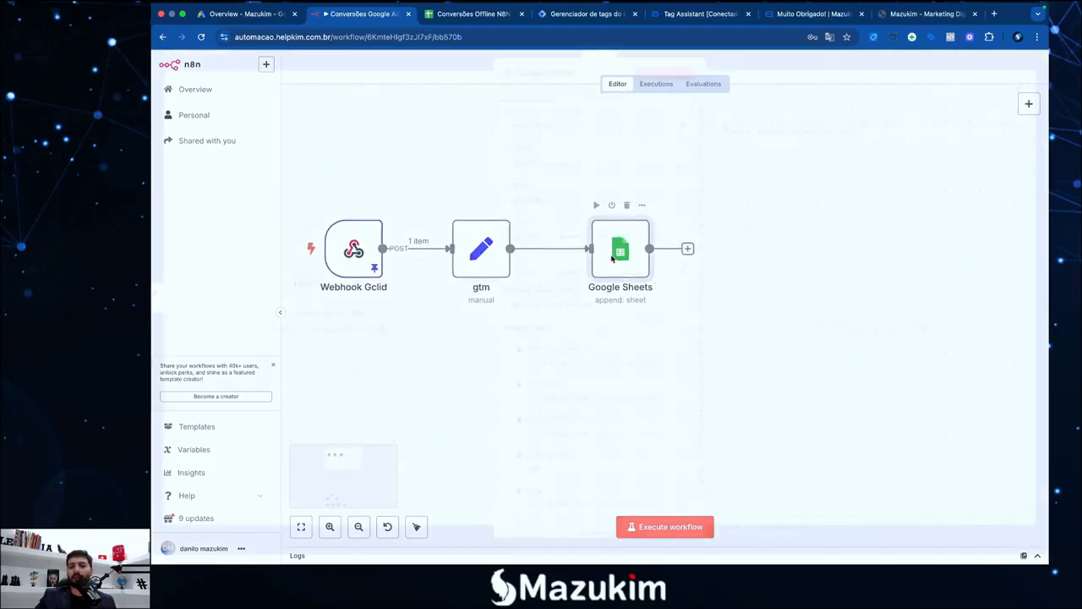
Keep Conversões Offline N8N as the document and Conversão as the target sheet
left_click(589, 246)
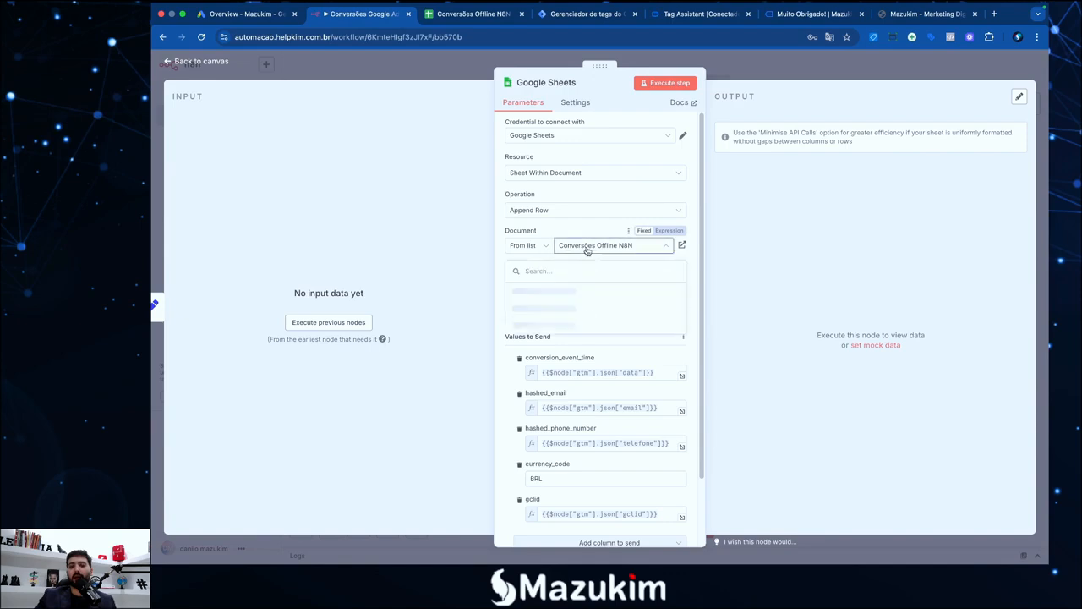
left_click(590, 291)
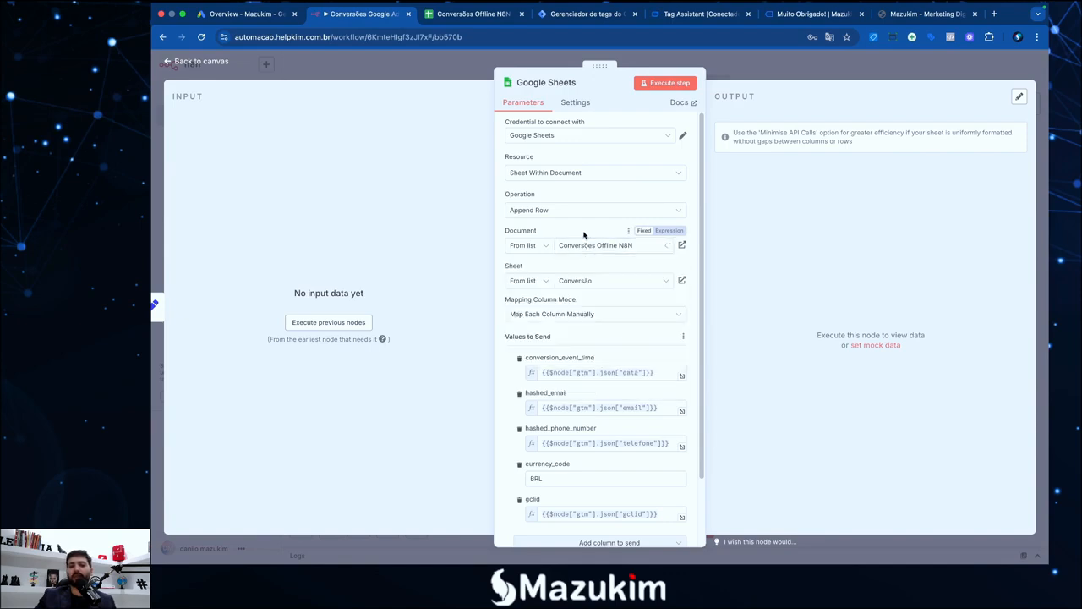
left_click(594, 283)
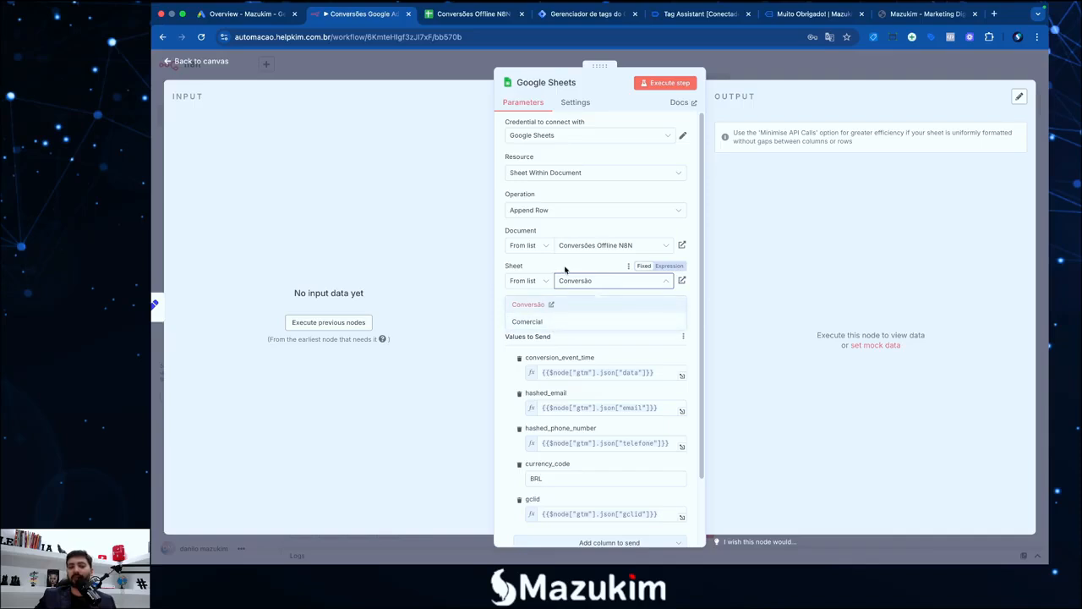
left_click(592, 304)
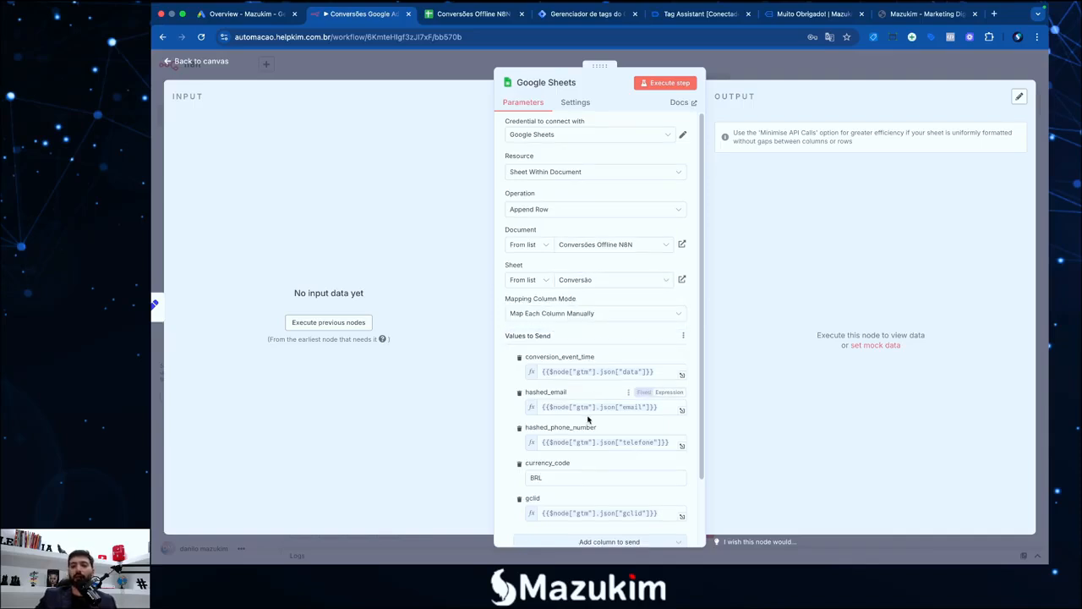
scroll(592, 398, "down", 2)
scroll(576, 355, "down", 1)
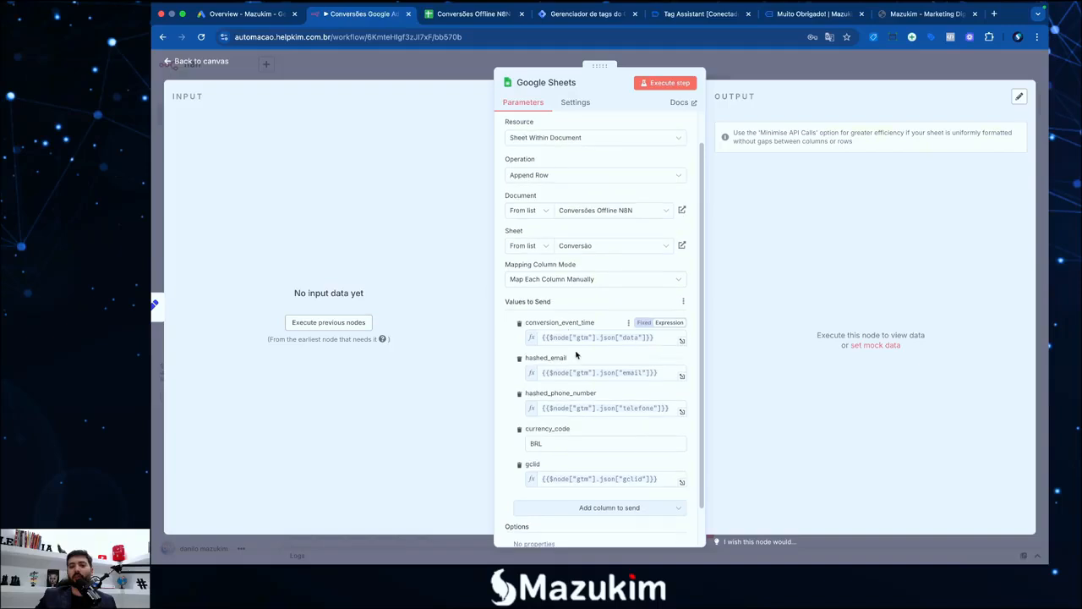
left_click(572, 338)
left_click(598, 324)
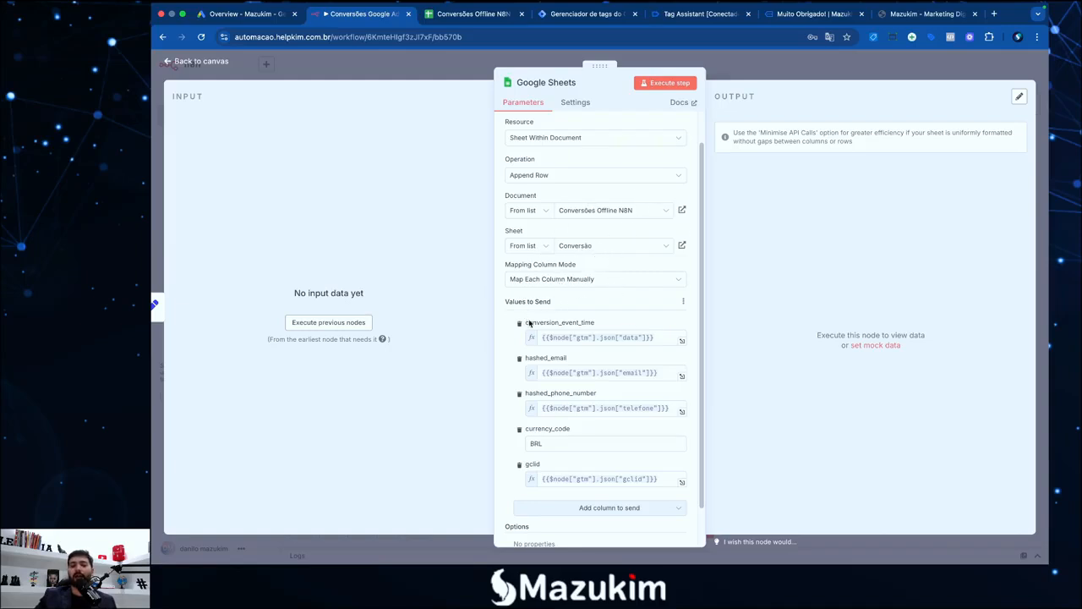
Compare the conversion_event_time and hashed_email column names against the spreadsheet's headers
left_click_drag(601, 326, 529, 325)
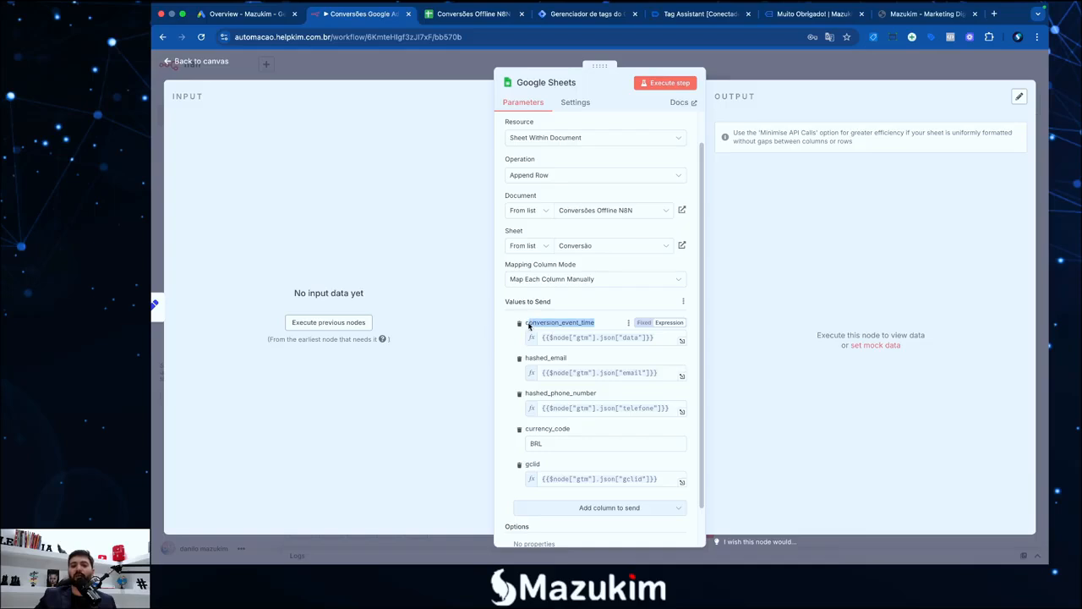
left_click(461, 17)
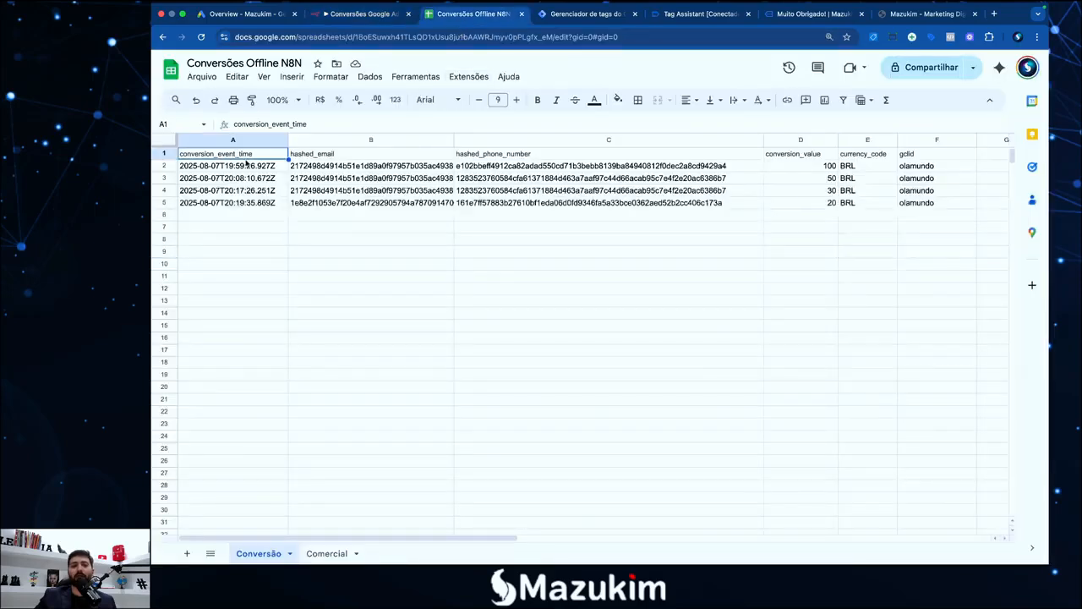
left_click(362, 14)
left_click_drag(580, 361, 526, 362)
left_click(449, 19)
left_click(348, 156)
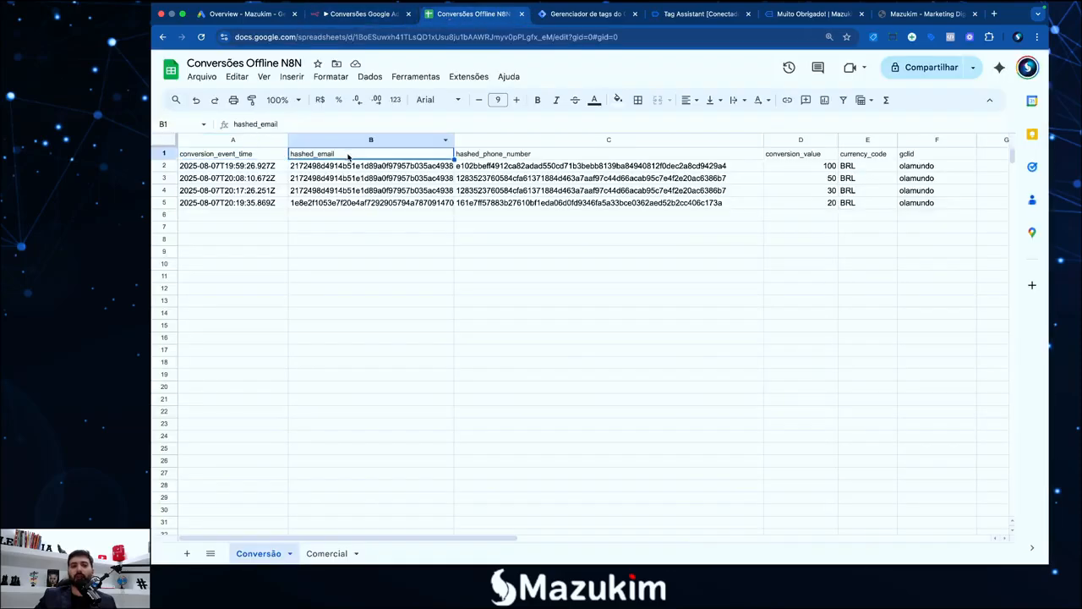
left_click(364, 14)
Load the latest successful execution into the editor, unpin the webhook data, and open the Google Sheets node
left_click(612, 324)
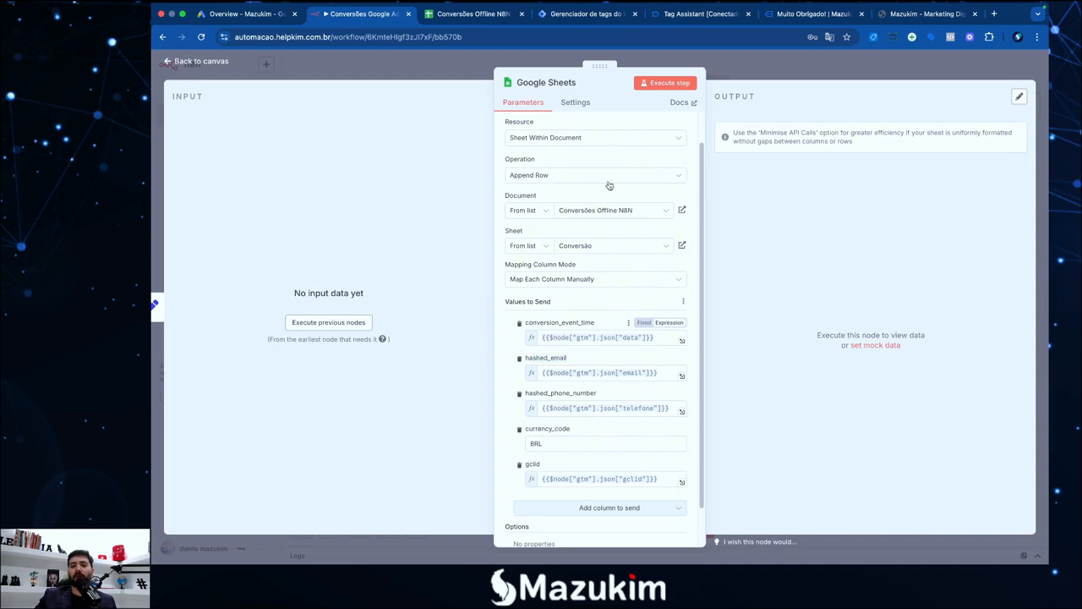
left_click(802, 76)
left_click(654, 84)
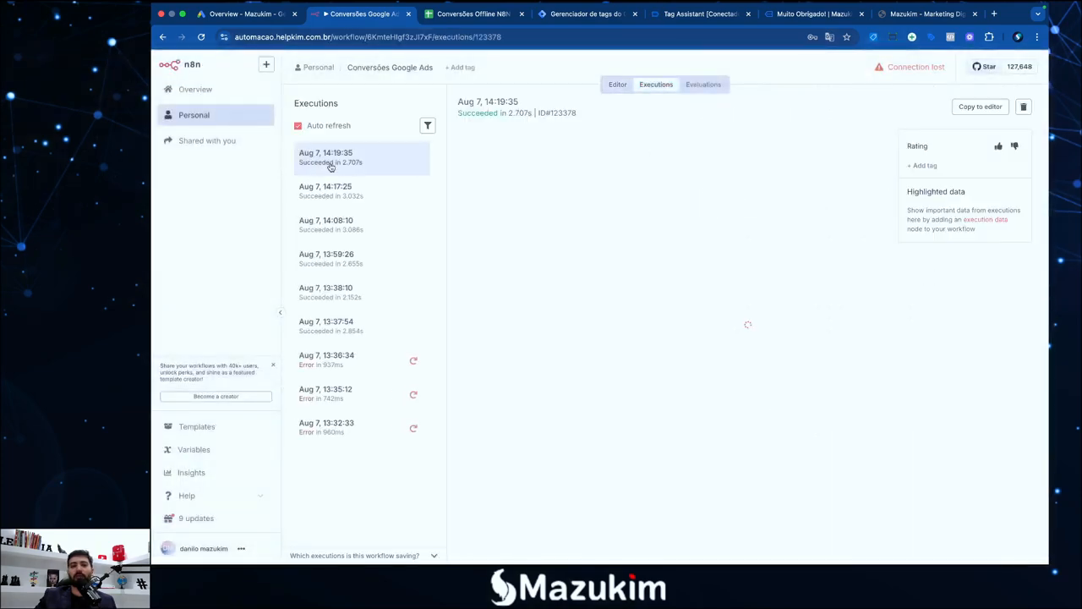
left_click(980, 107)
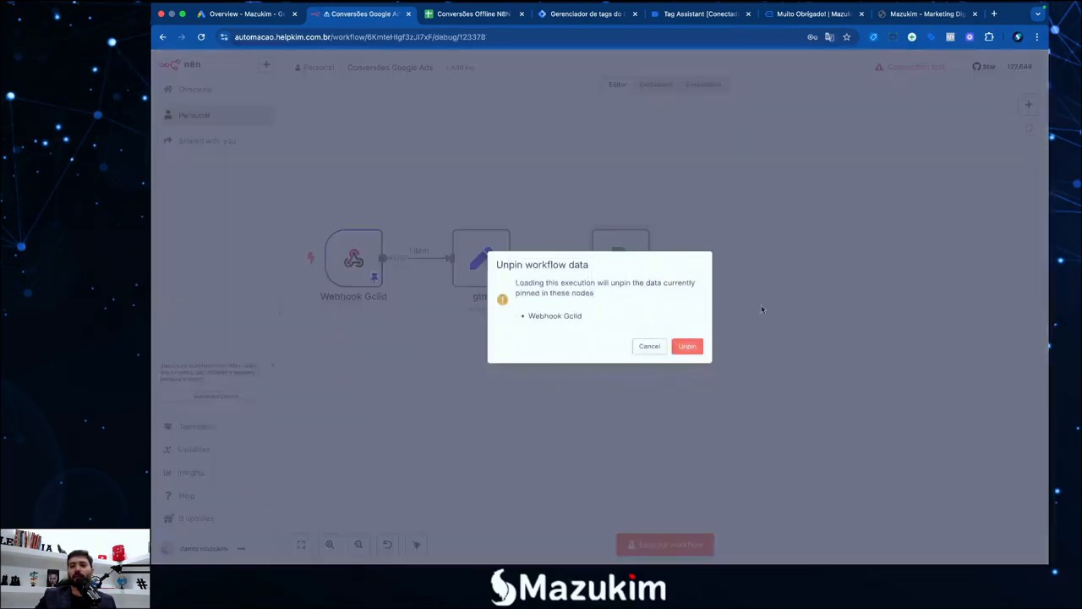
left_click(689, 347)
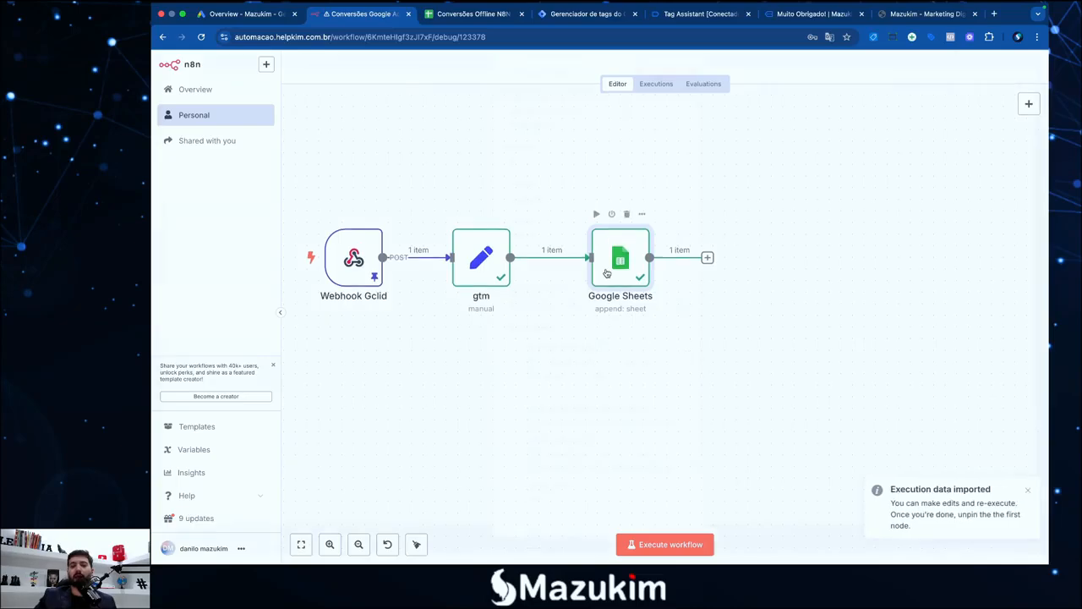
double_click(606, 273)
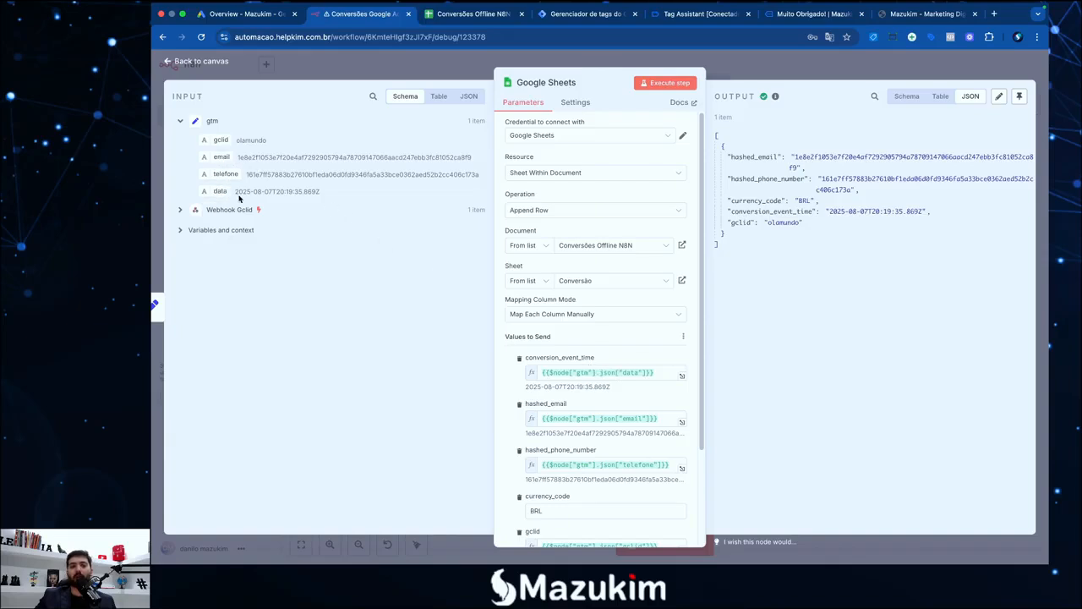
Map data, email and telefone into conversion_event_time, hashed_email and hashed_phone_number
left_click_drag(320, 197, 663, 378)
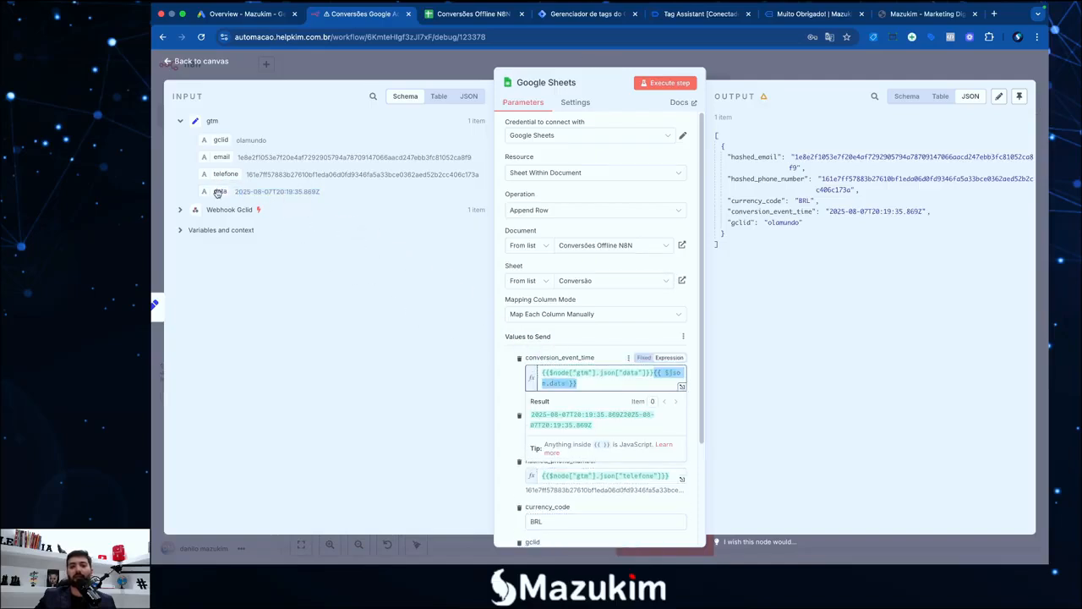
scroll(570, 444, "down", 3)
left_click(496, 358)
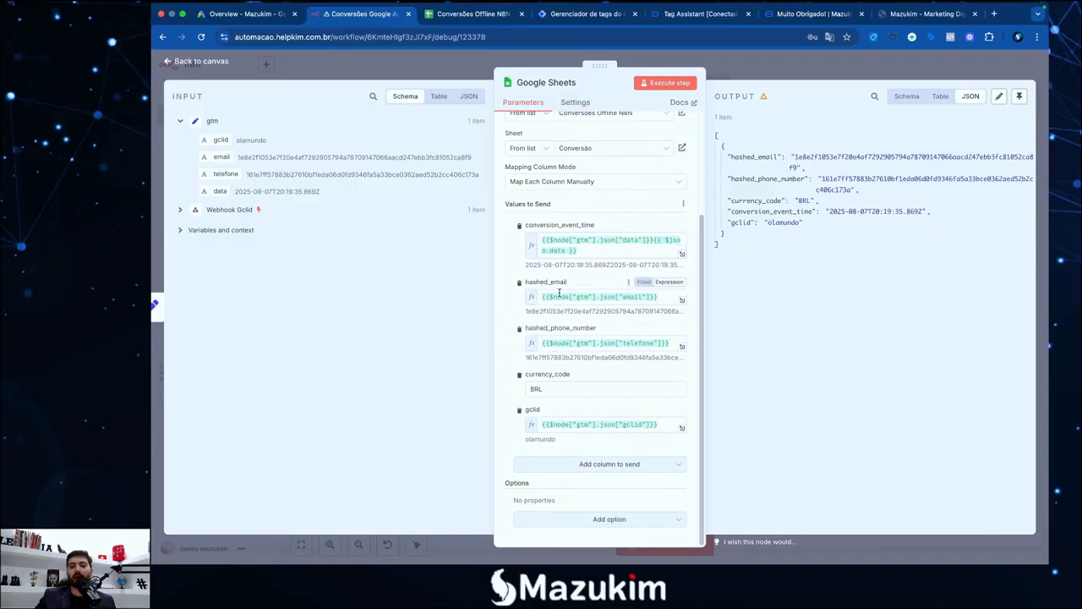
left_click_drag(219, 159, 660, 301)
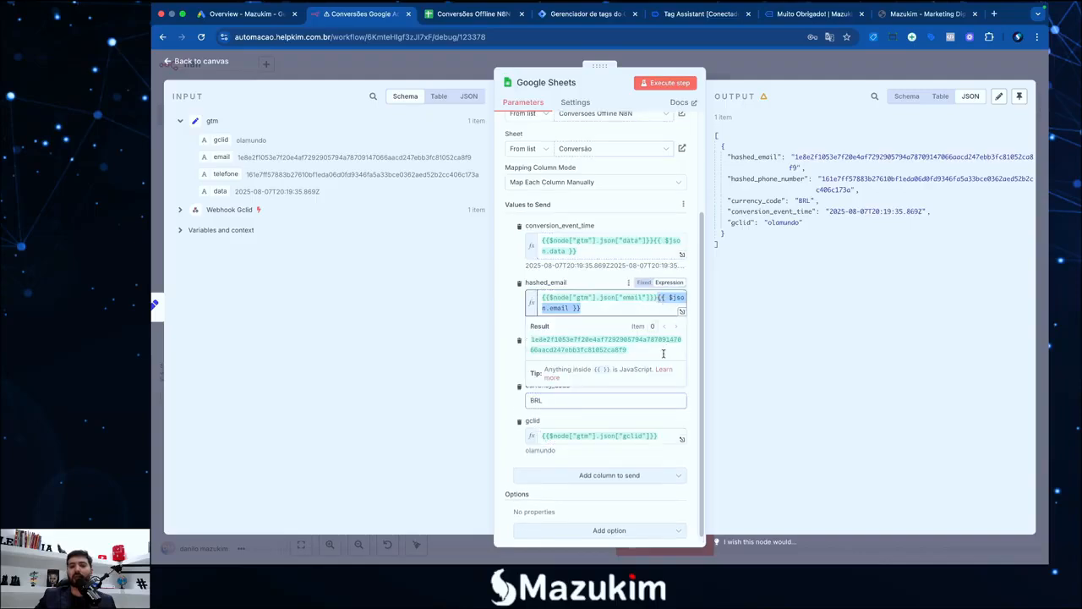
left_click(506, 360)
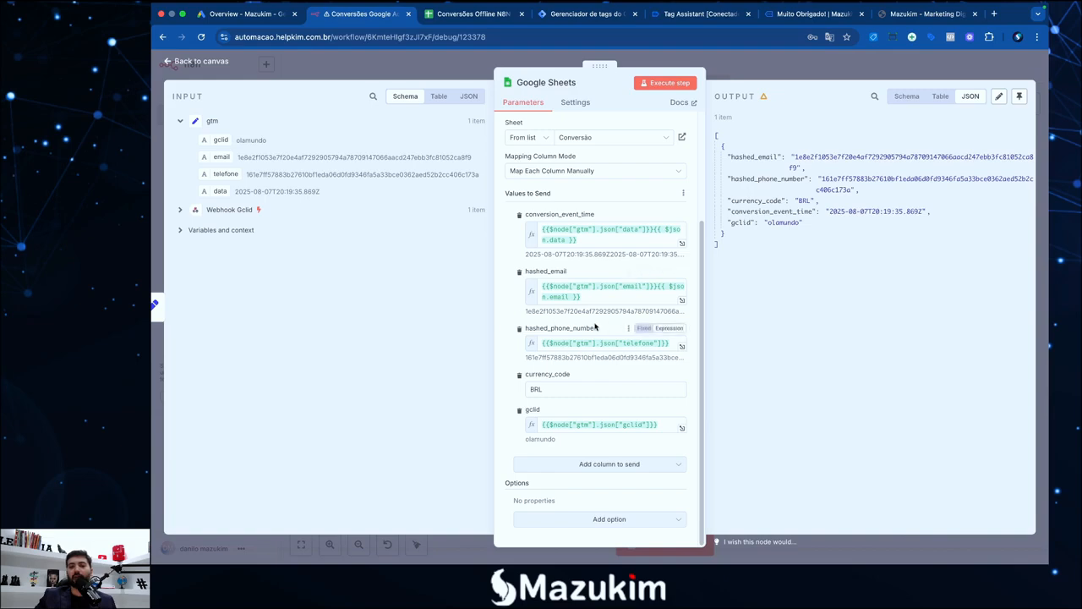
left_click_drag(216, 173, 681, 343)
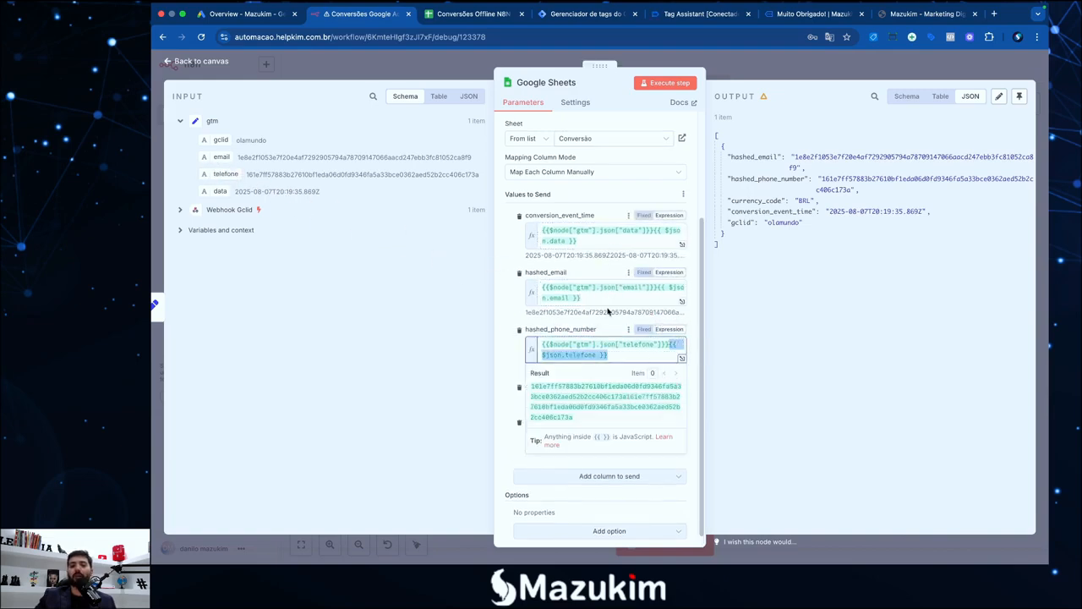
Delete the duplicate telefone, email and data references from the three mapped expressions
left_click(618, 356)
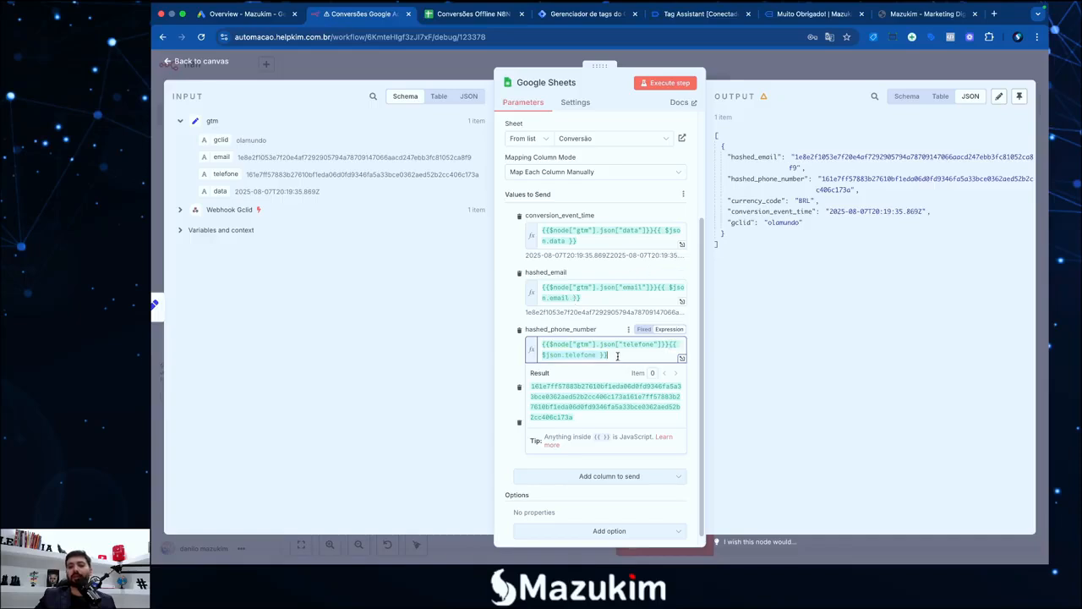
left_click_drag(671, 350, 668, 346)
key("BackSpace")
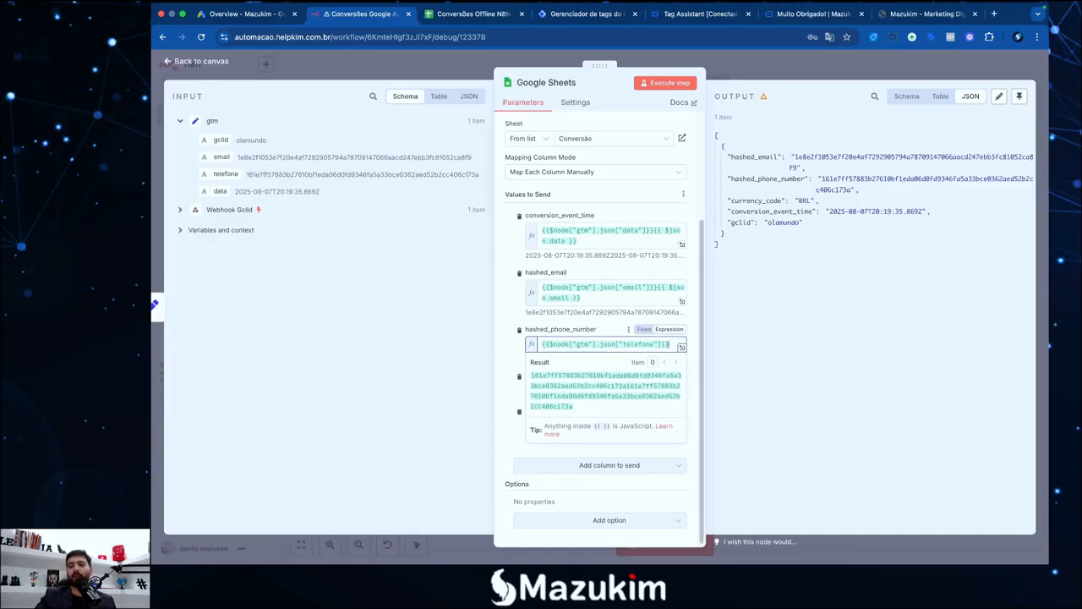
left_click(654, 293)
left_click_drag(655, 289, 583, 298)
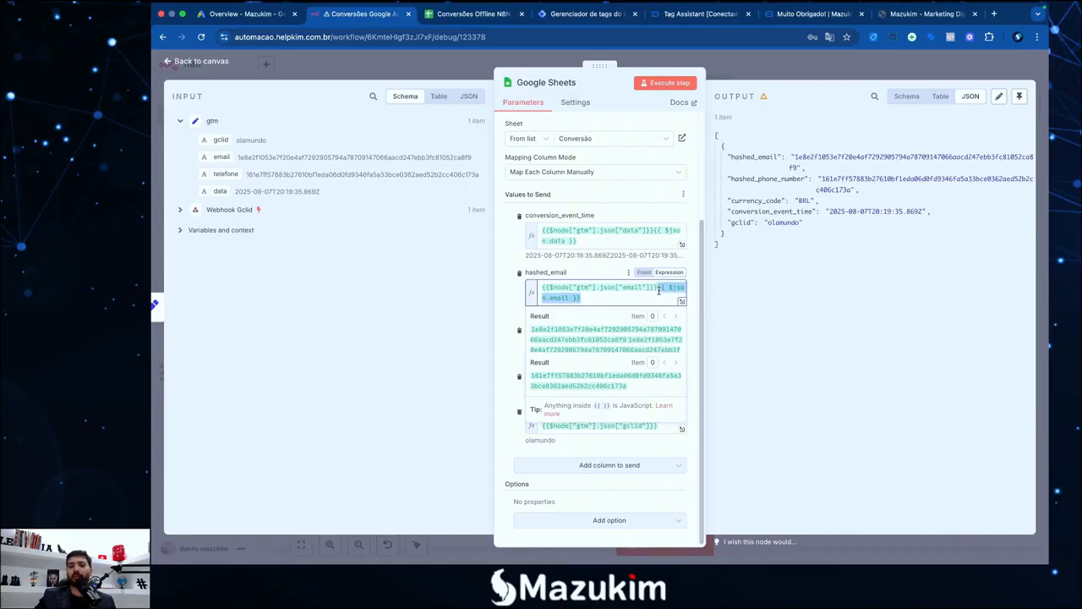
key("BackSpace")
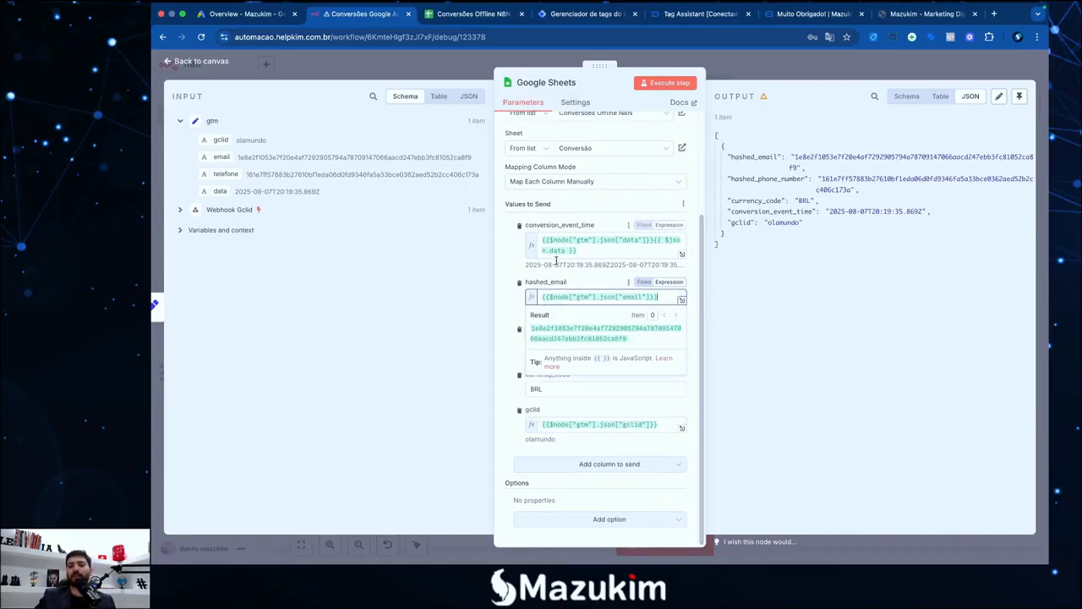
left_click(578, 251)
left_click_drag(578, 251, 657, 241)
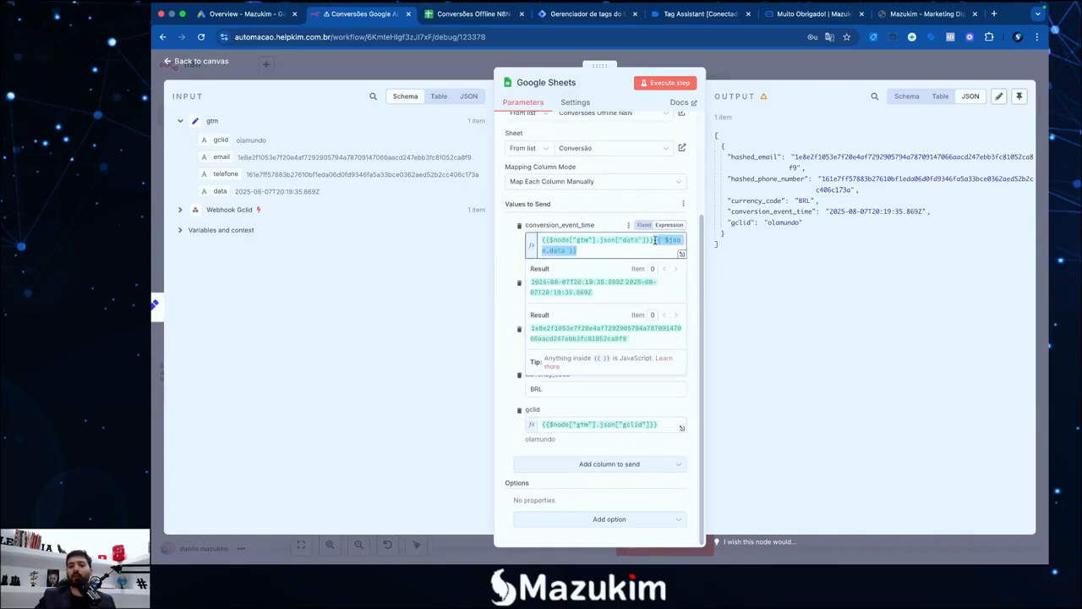
key("BackSpace")
left_click(604, 230)
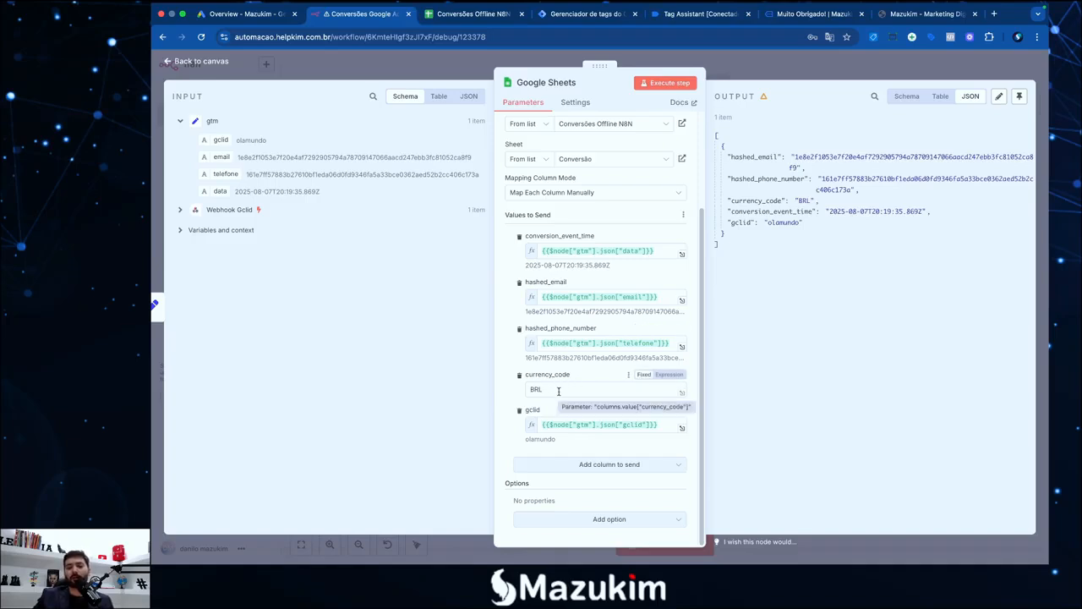
Keep currency_code as BRL, then leave the workflow for Personal without saving changes
left_click(558, 391)
double_click(537, 391)
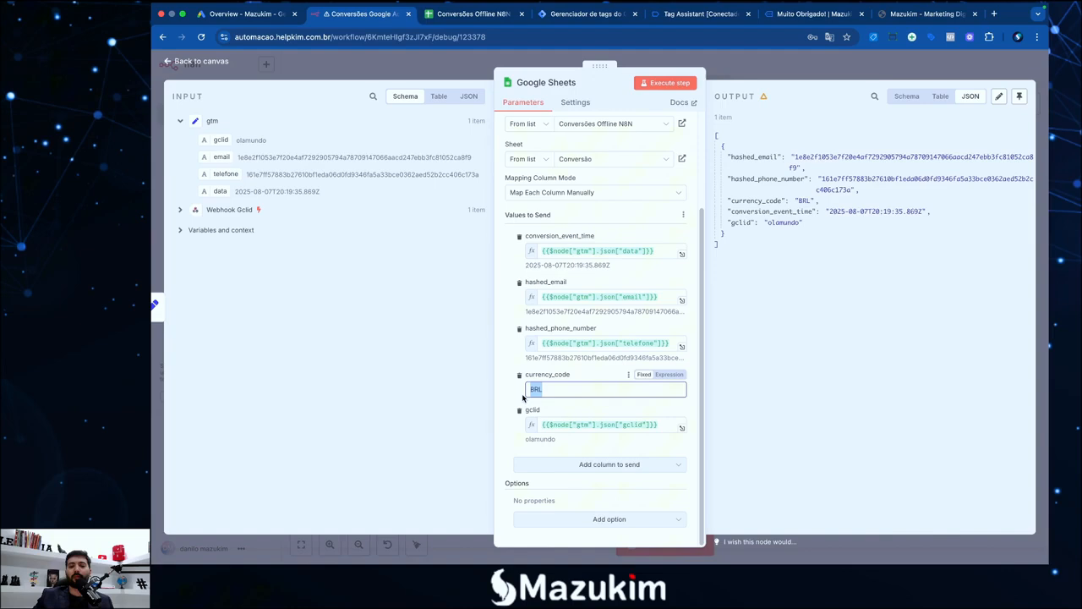
left_click(571, 414)
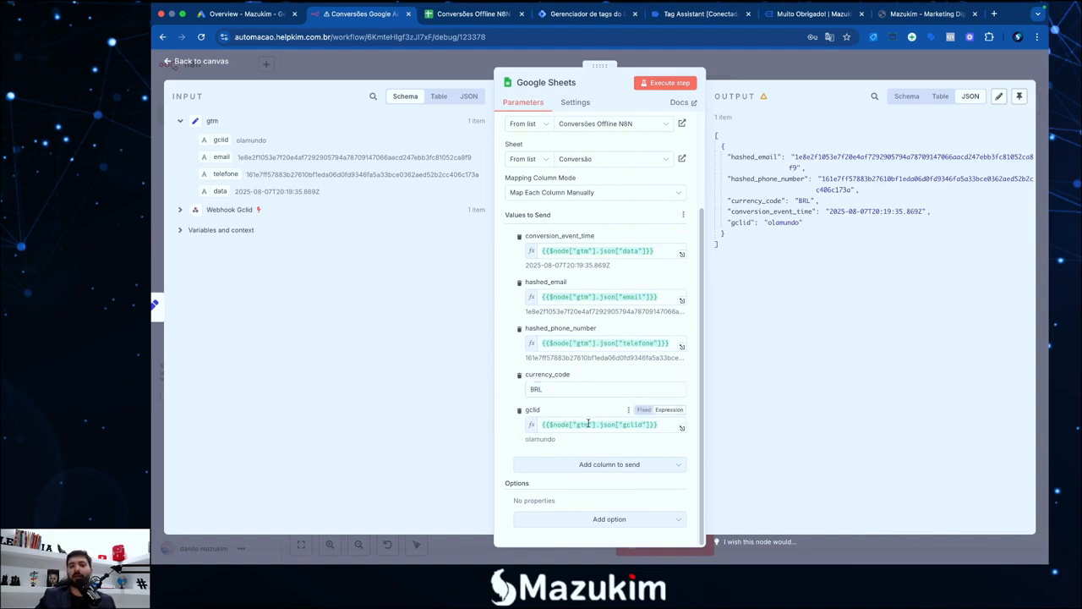
scroll(591, 414, "up", 3)
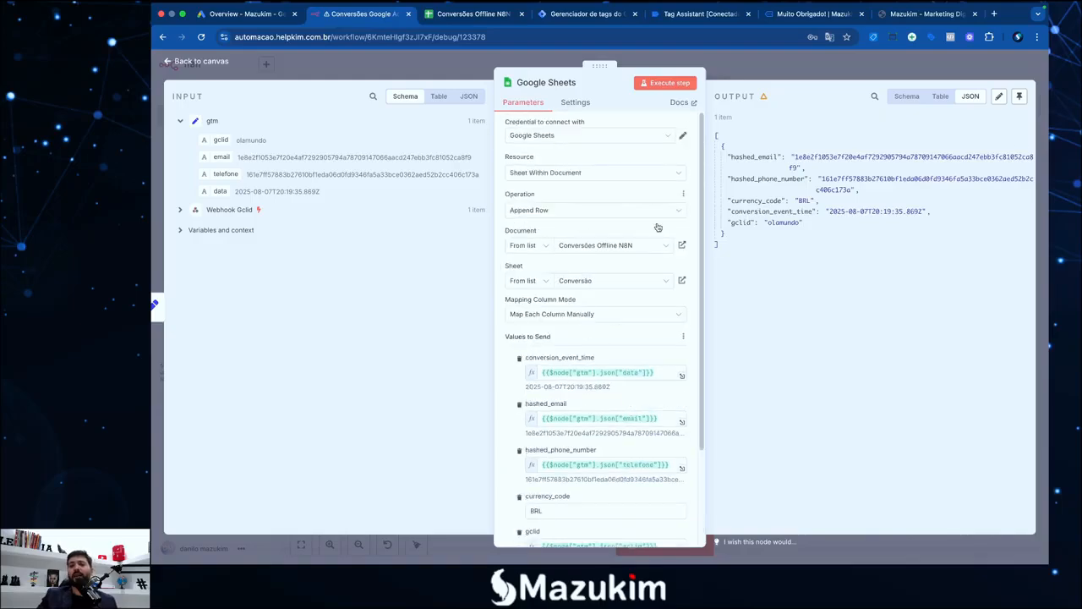
key("Escape")
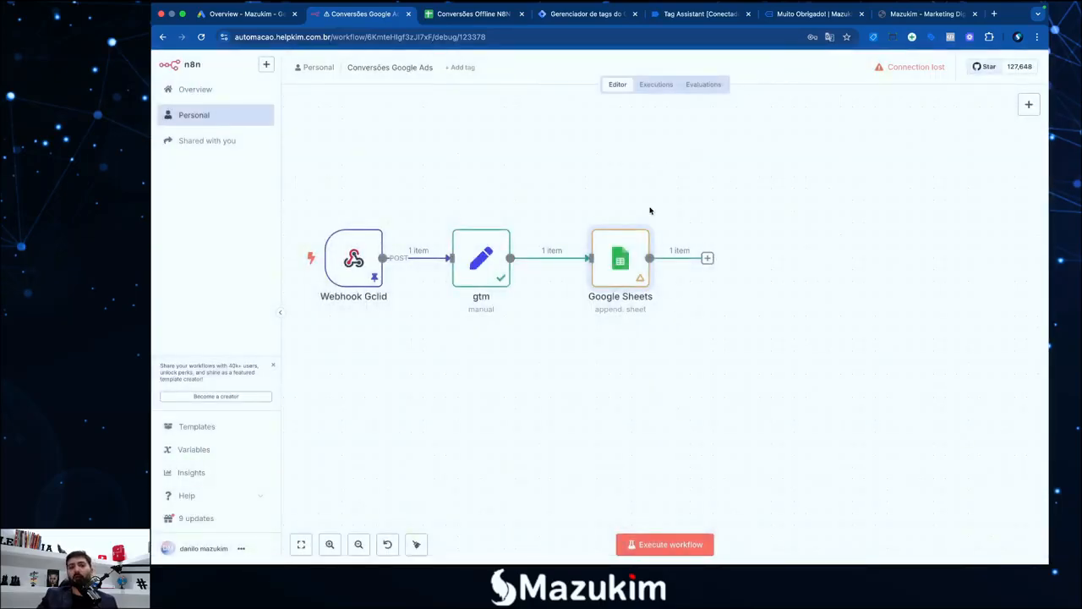
left_click(197, 116)
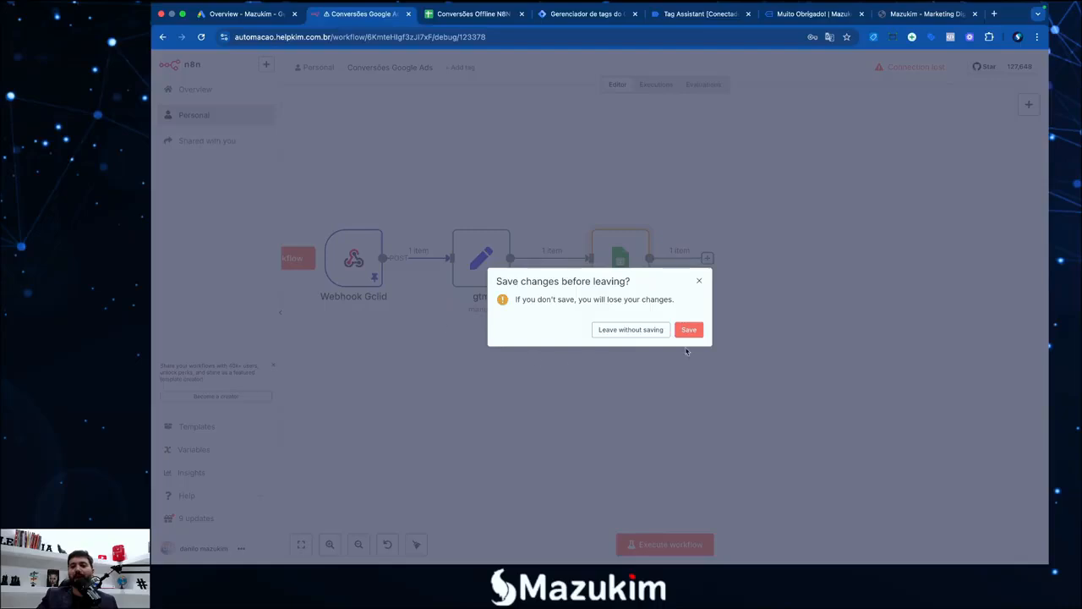
left_click(635, 331)
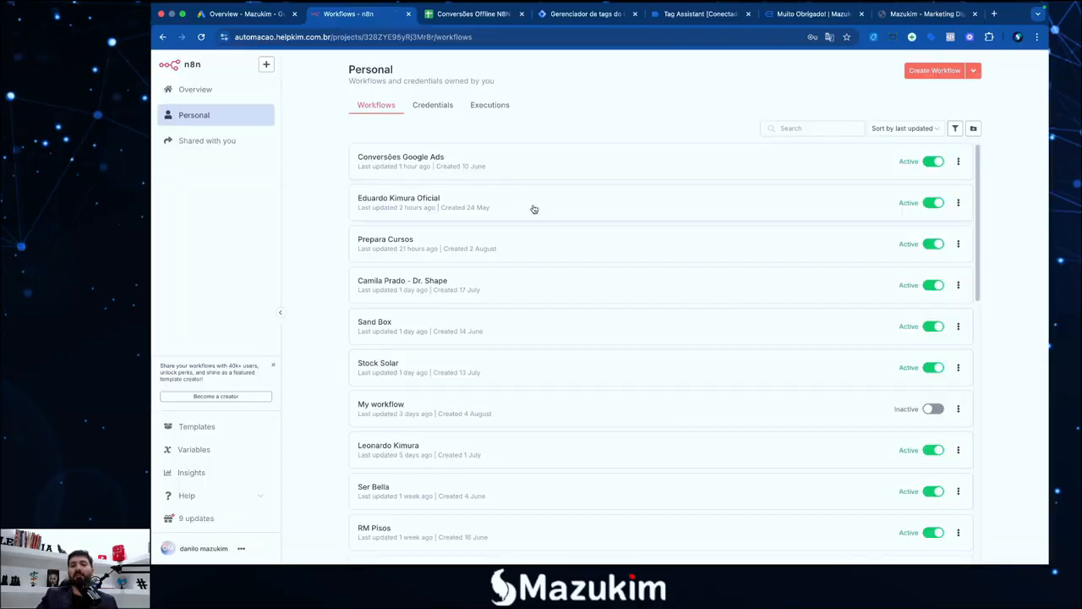
left_click(799, 15)
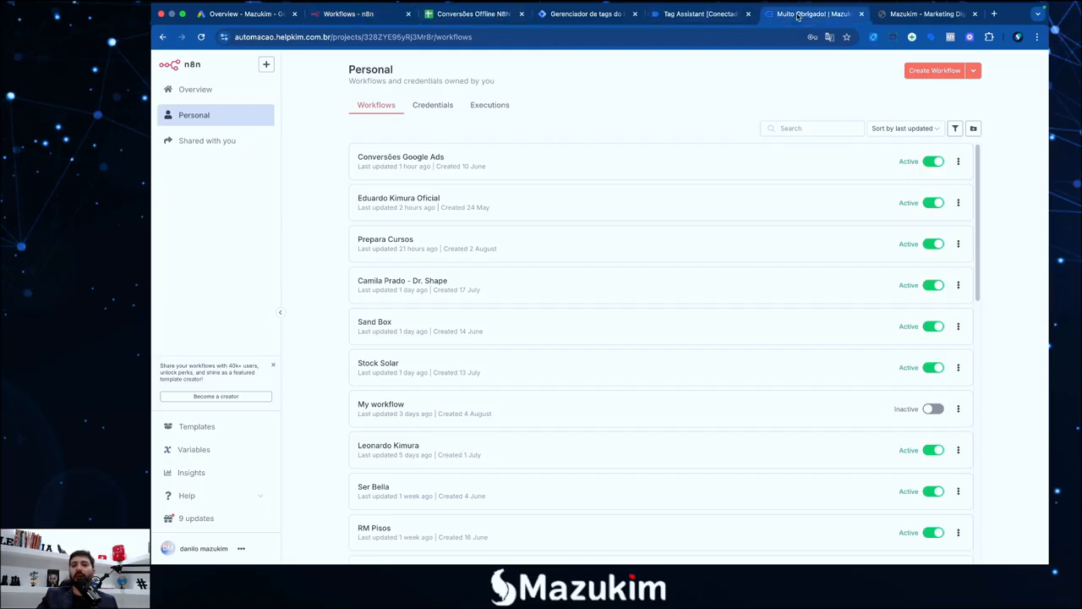
Submit a new lead on the landing page form with autofilled name, phone and e-mail
left_click(862, 14)
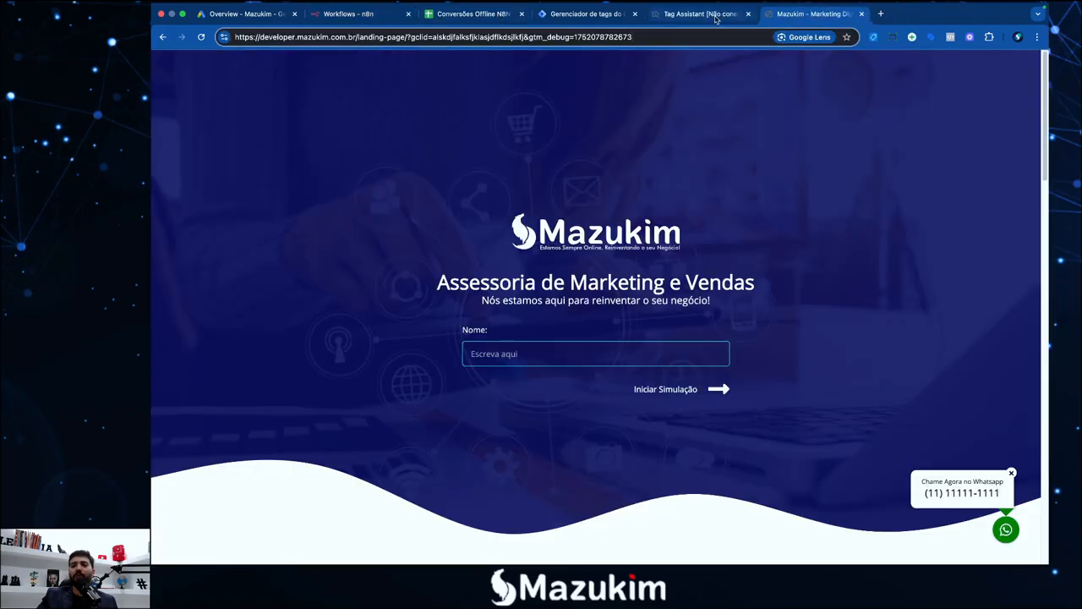
left_click(599, 353)
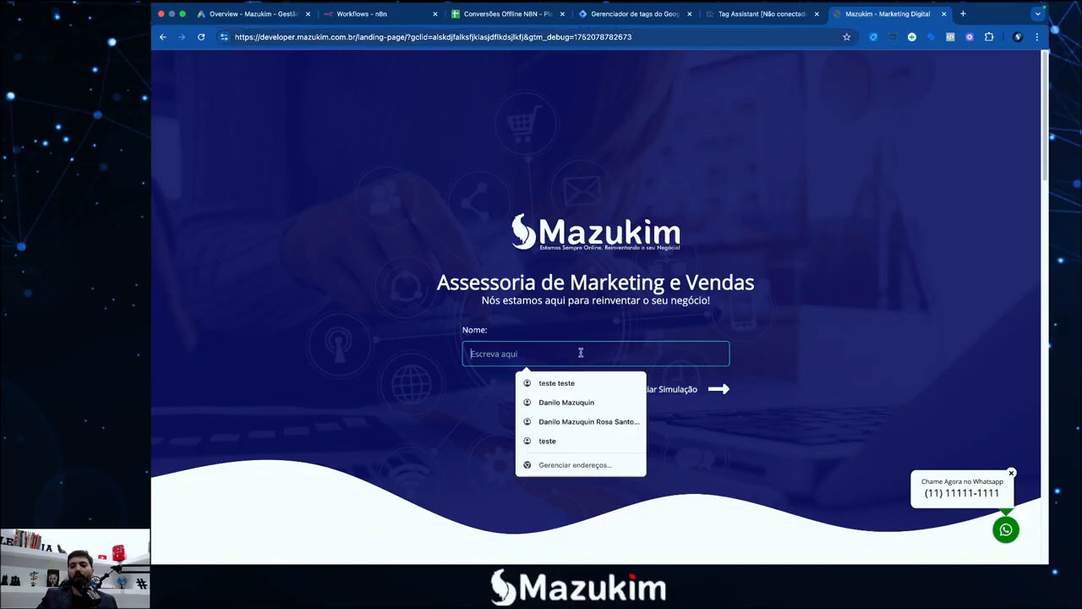
left_click(541, 397)
left_click(719, 391)
left_click(541, 355)
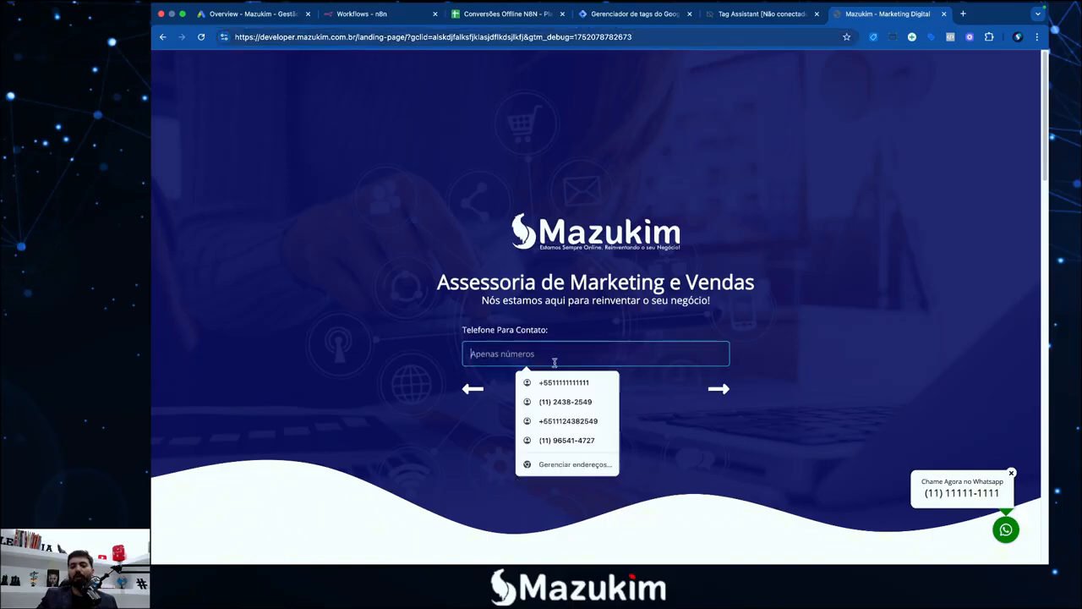
left_click(558, 378)
left_click(723, 392)
left_click(554, 359)
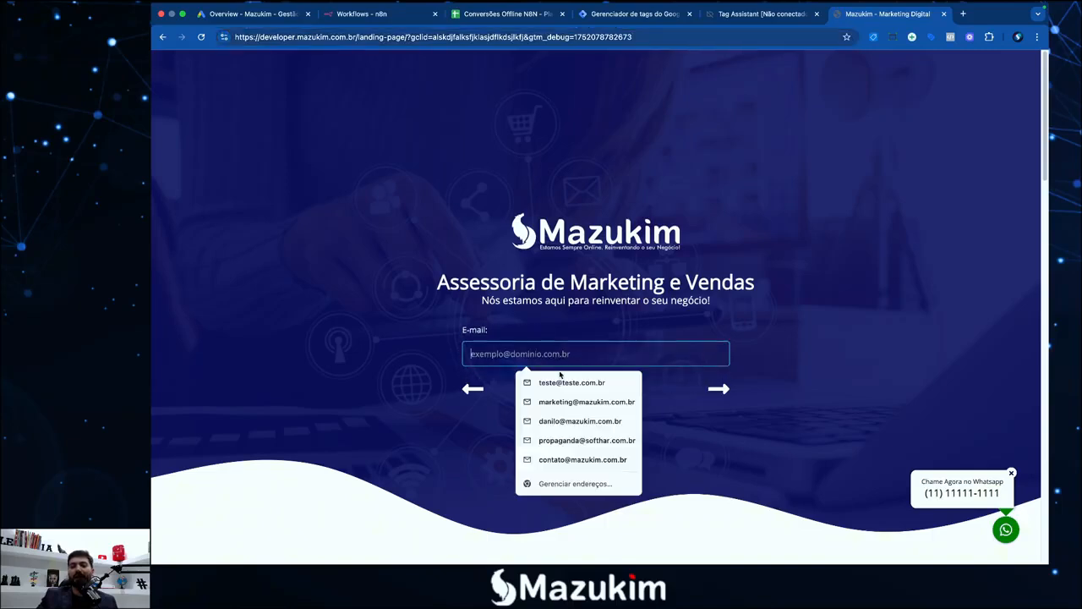
left_click(719, 387)
left_click(592, 407)
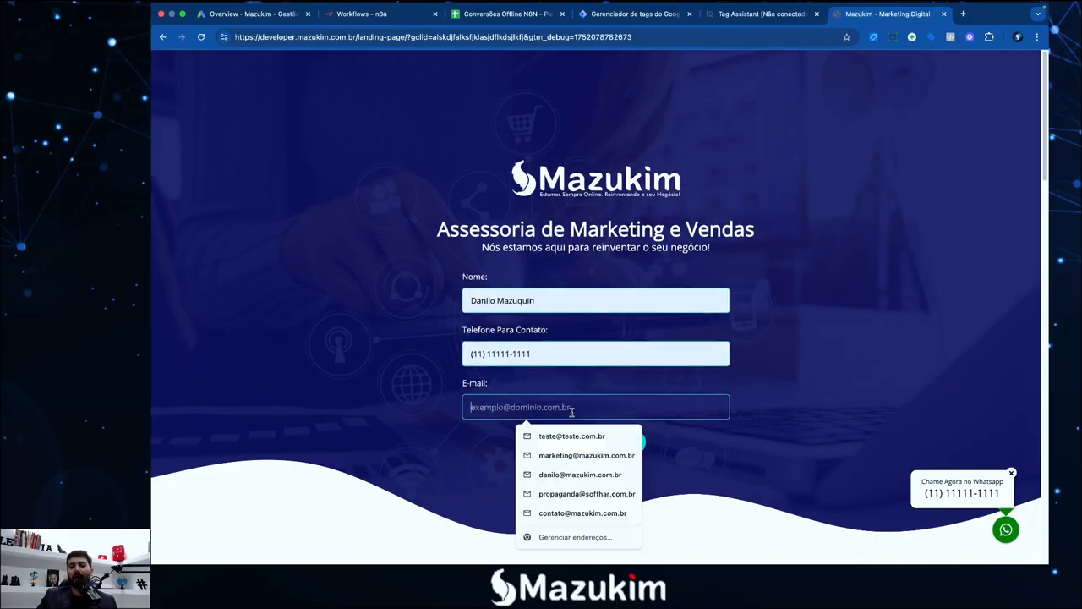
left_click(558, 434)
left_click(595, 442)
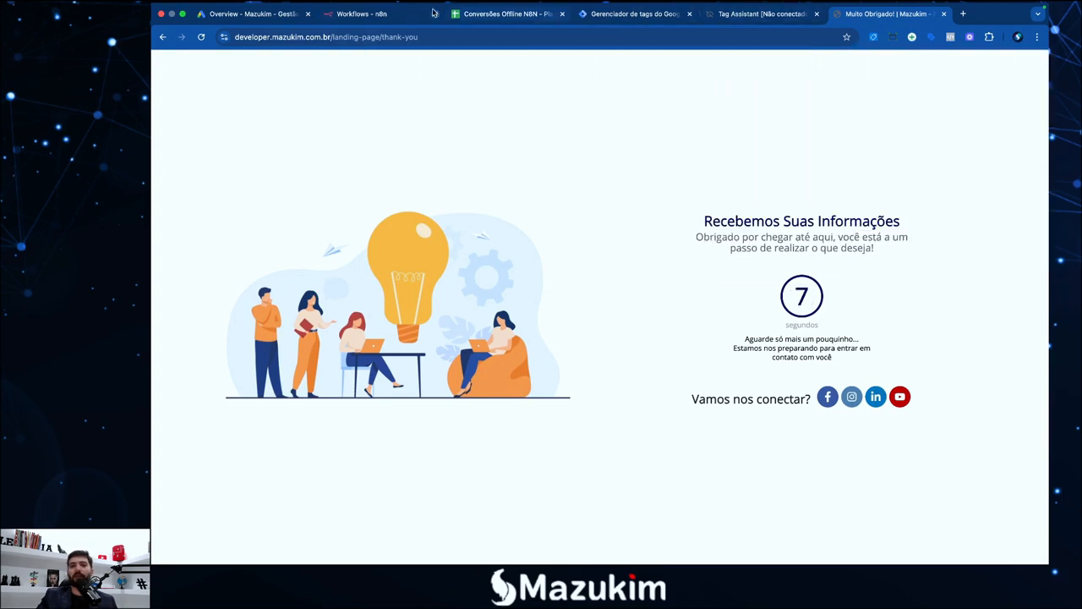
Check the Conversões Google Ads workflow's executions, then view the Conversões Offline N8N spreadsheet
left_click(402, 23)
left_click(430, 161)
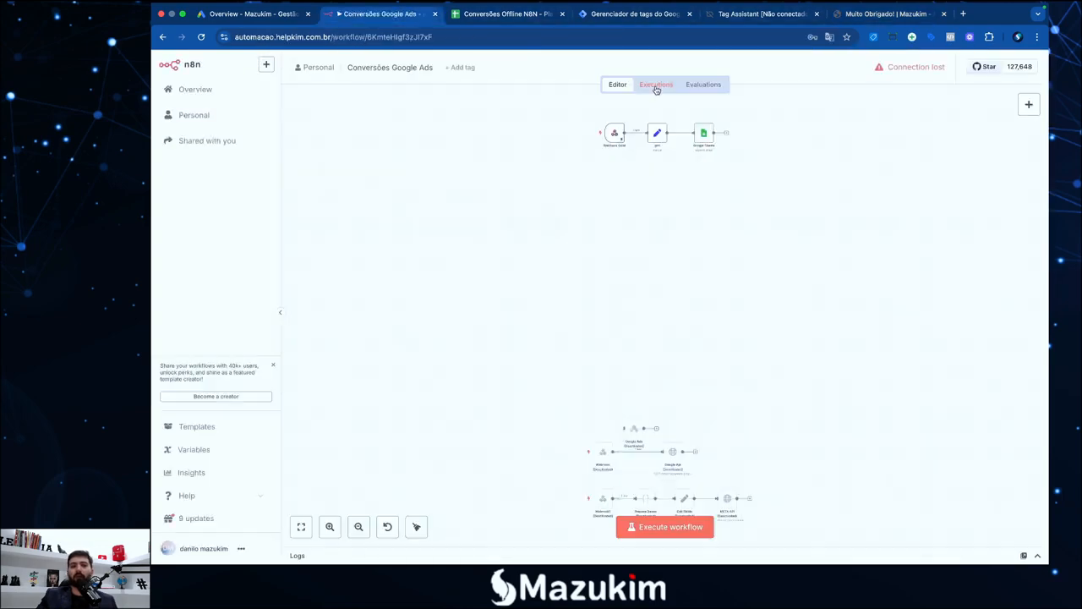
left_click(656, 85)
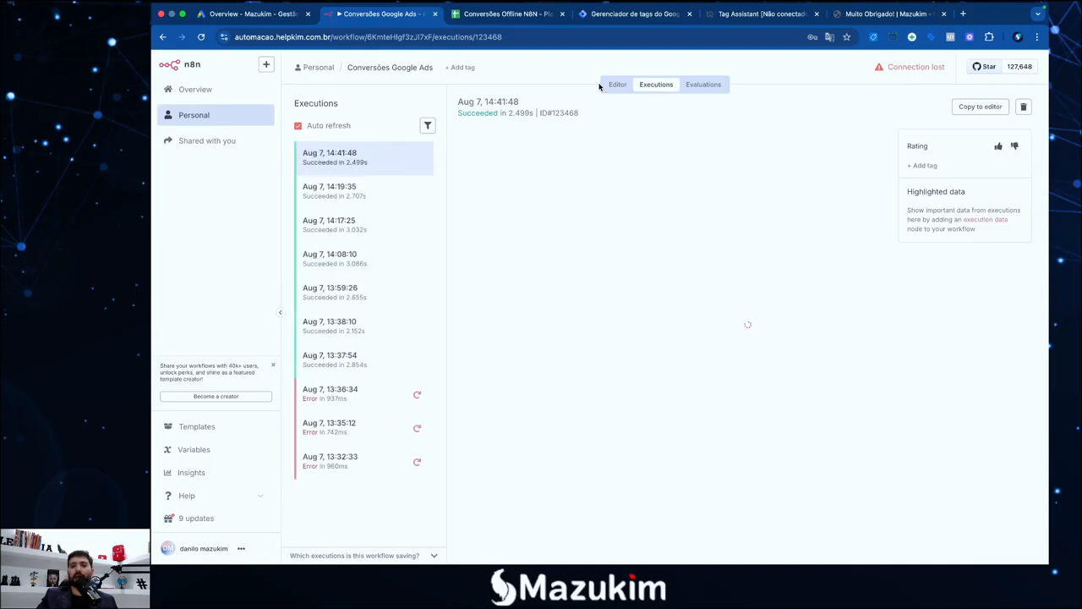
left_click(511, 14)
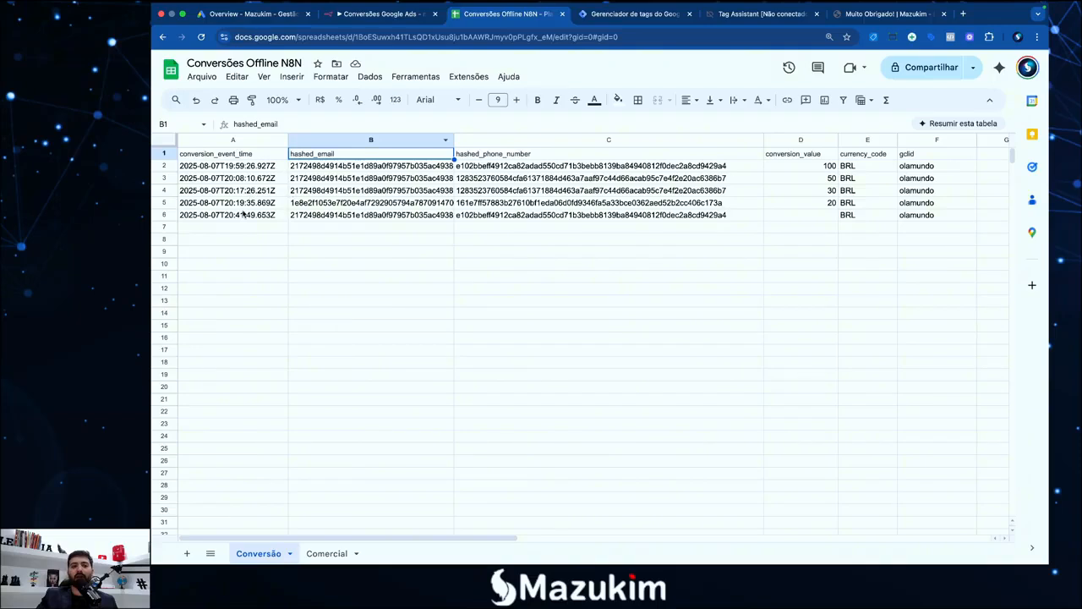
Inspect the newest lead in row 6 (A6:F6), including its empty conversion value
left_click(238, 216)
left_click_drag(305, 217, 203, 220)
left_click(908, 228)
left_click(825, 219)
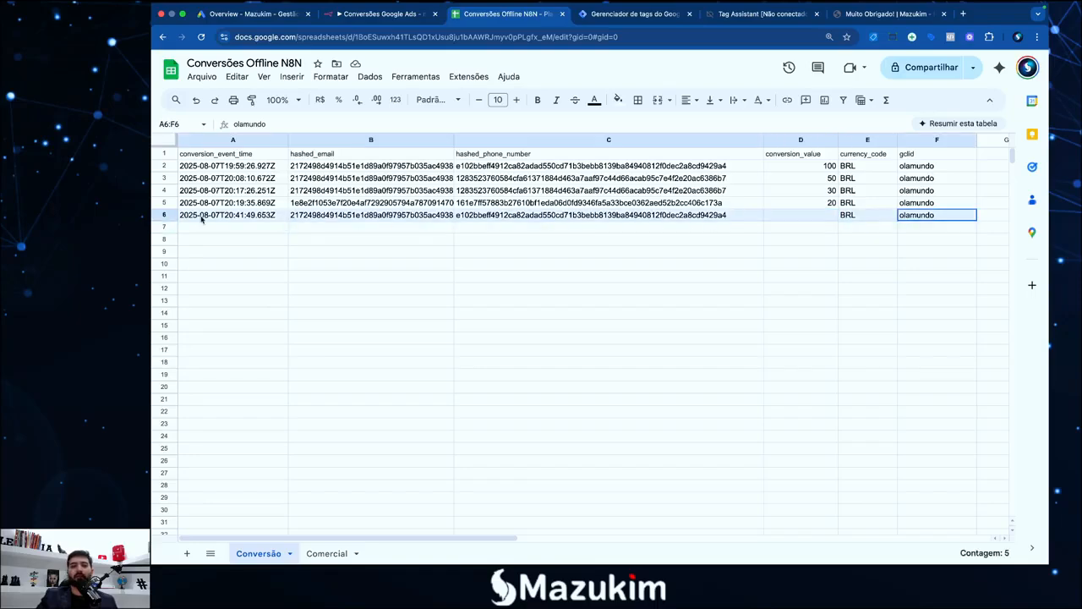
Bring up the step-by-step checklist notes in TextEdit
left_click(222, 236)
left_click(223, 229)
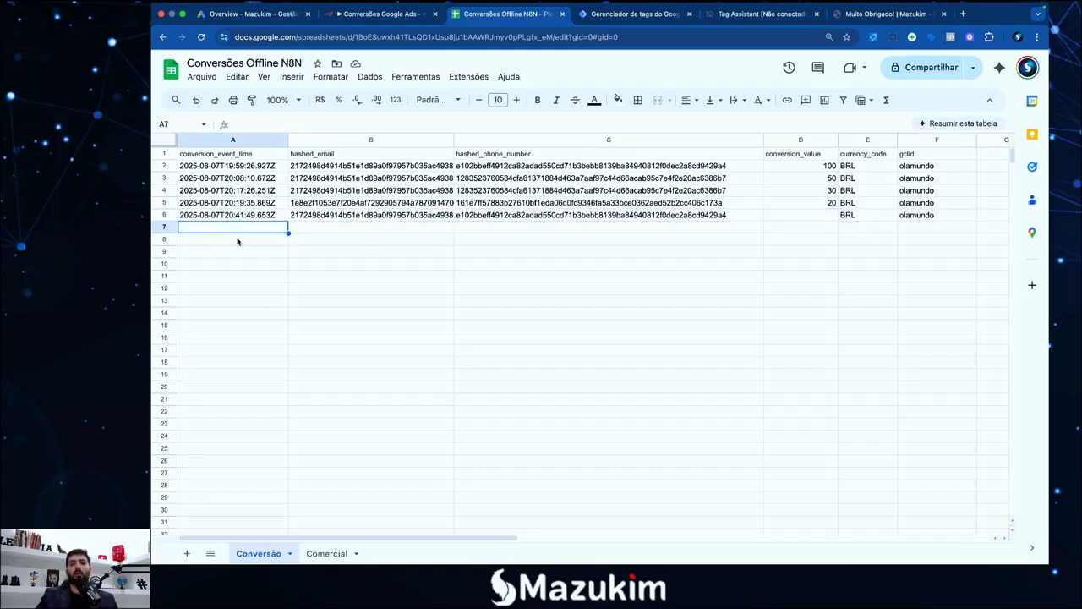
key("F4")
left_click(865, 558)
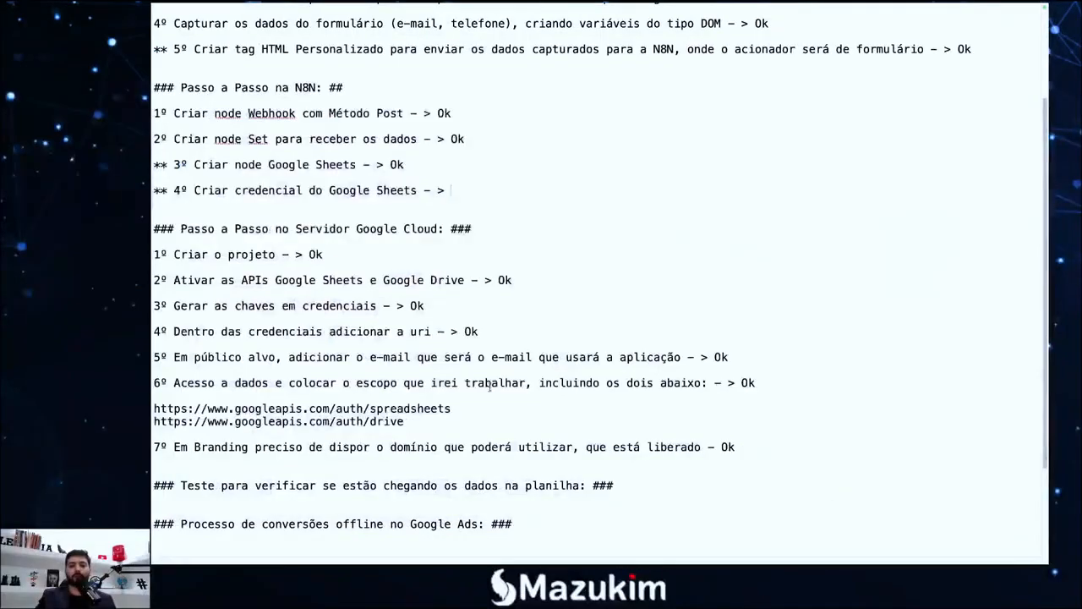
Mark the spreadsheet data-arrival test Ok in the TextEdit notes, deleting the stray 'lk'
scroll(589, 411, "down", 5)
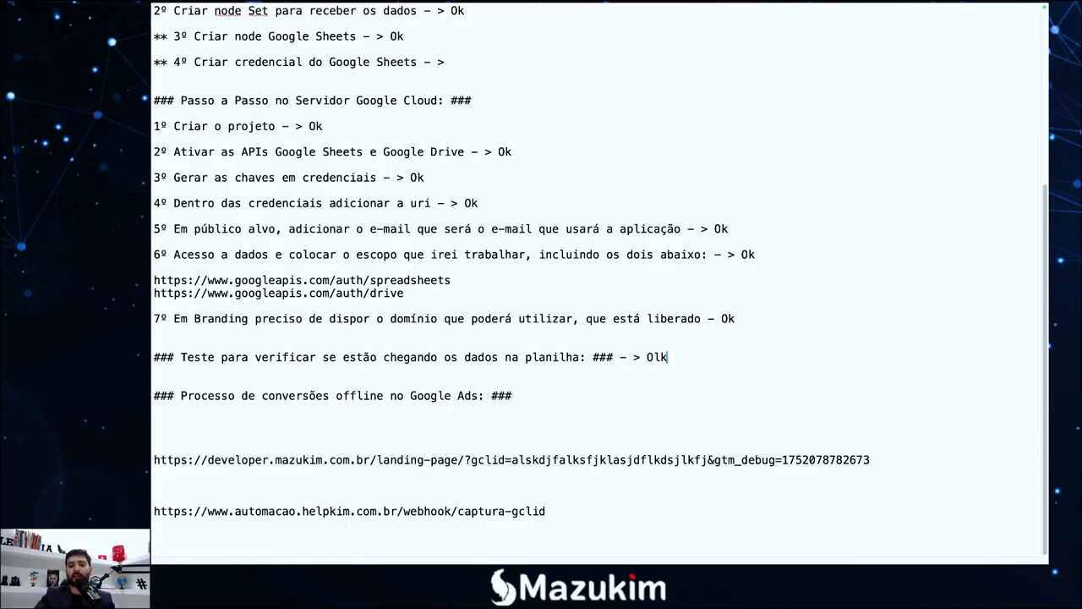
key("BackSpace")
key("BackSpace")
key("F4")
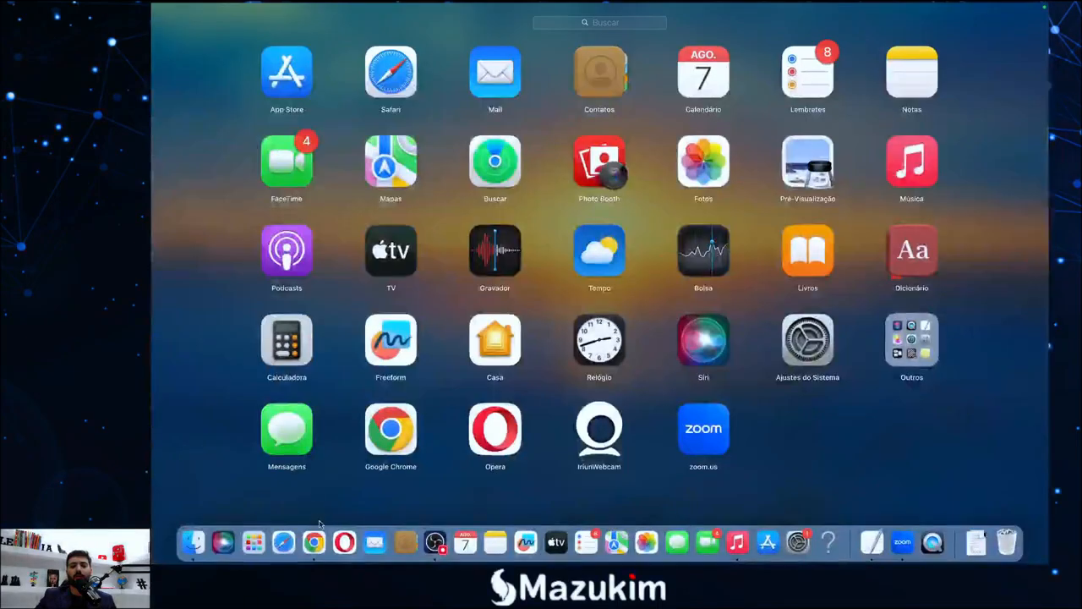
Go back to Chrome and reach the Google Ads Goals conversions summary
key("super+Tab")
left_click(291, 14)
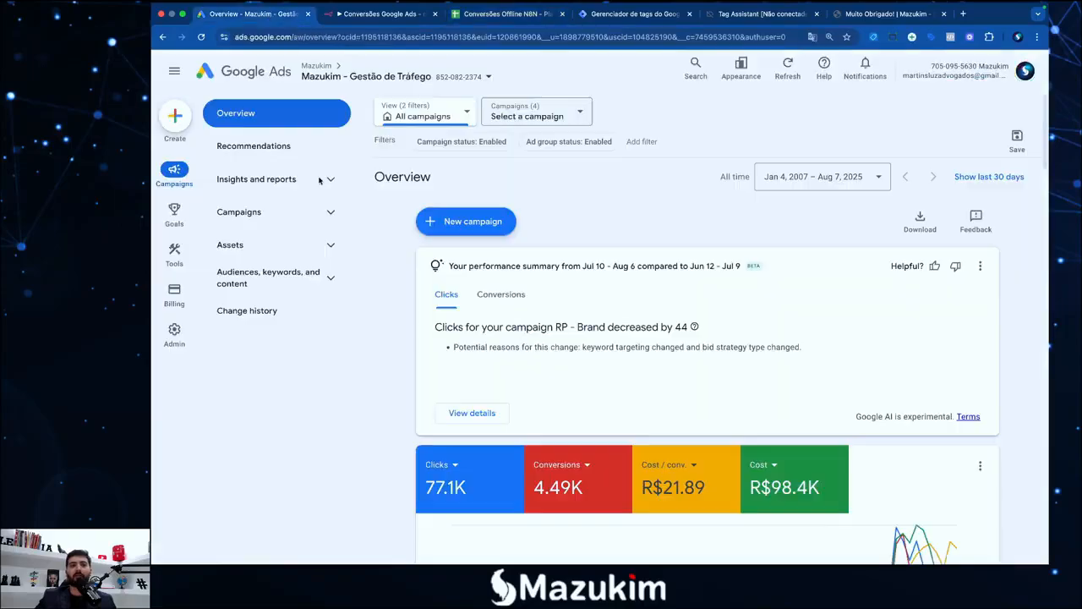
left_click(176, 218)
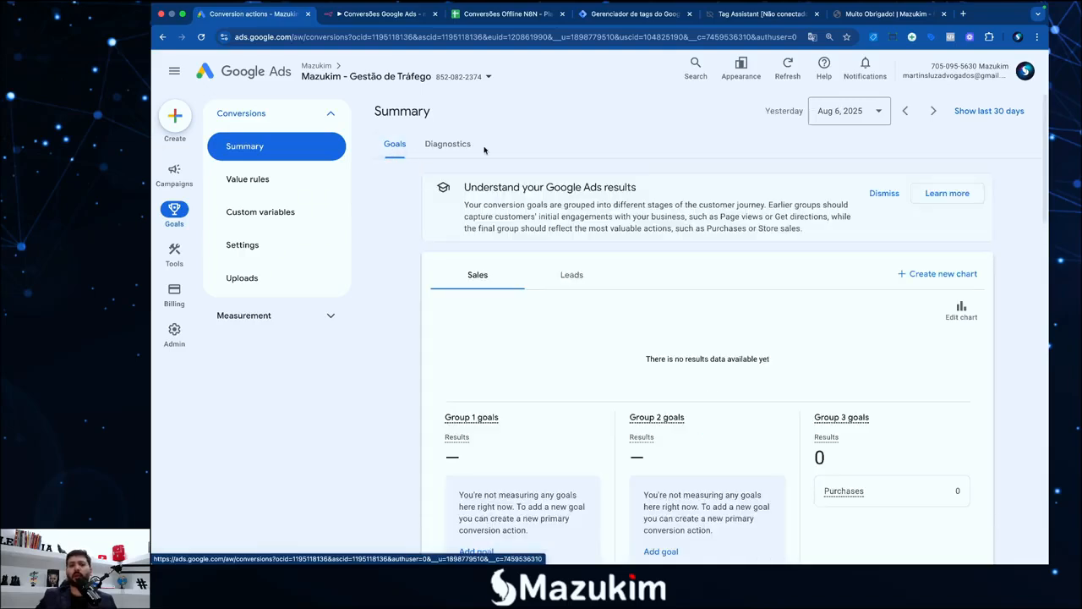
scroll(433, 319, "down", 5)
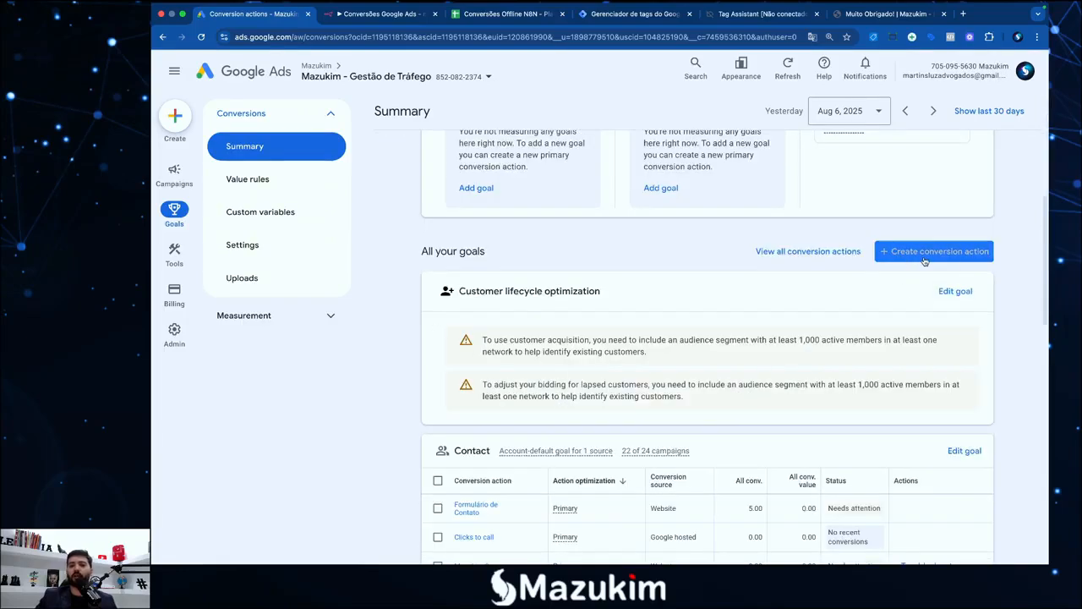
Try a Website conversion action, then cancel back to the conversions Summary list
left_click(935, 254)
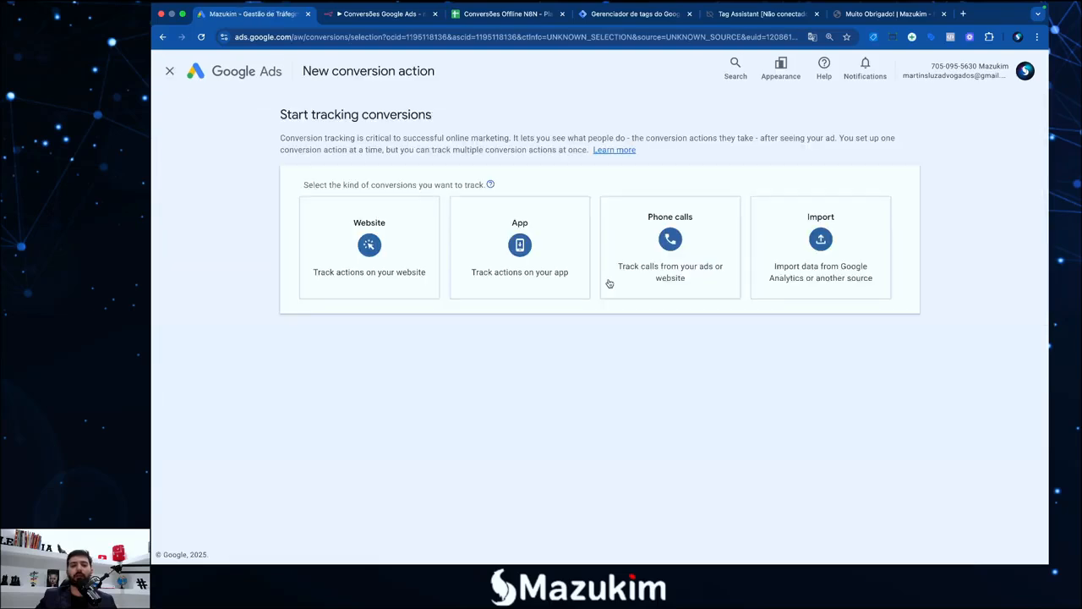
left_click(368, 256)
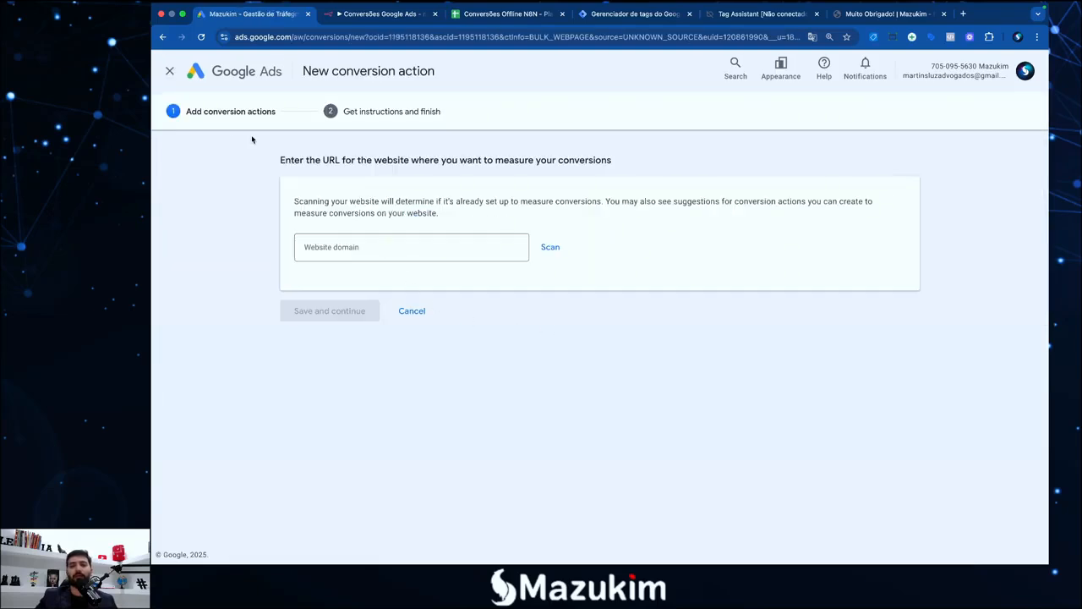
left_click(411, 311)
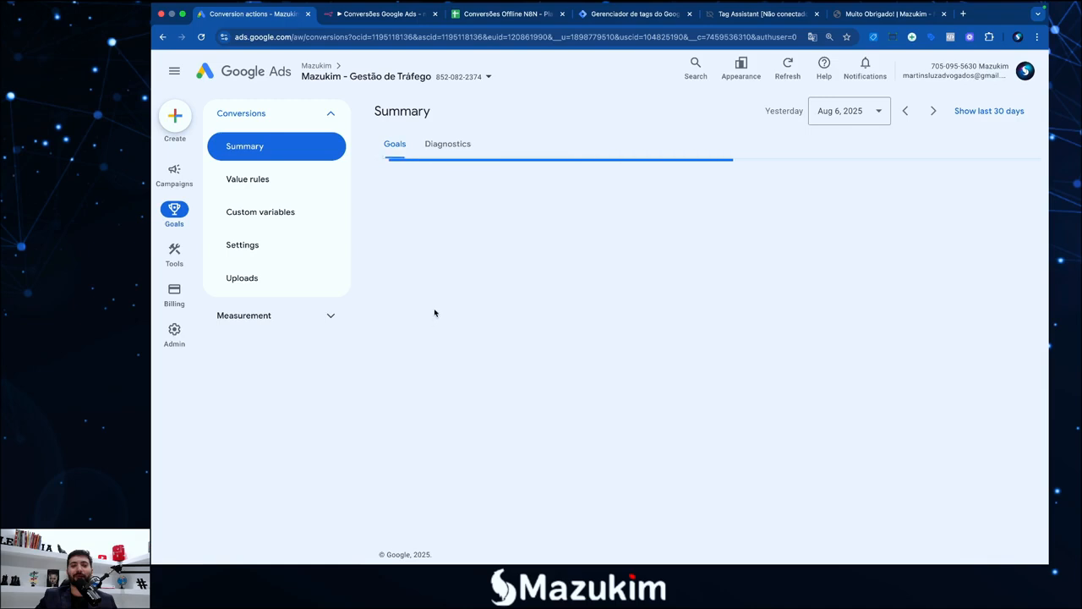
scroll(476, 328, "down", 4)
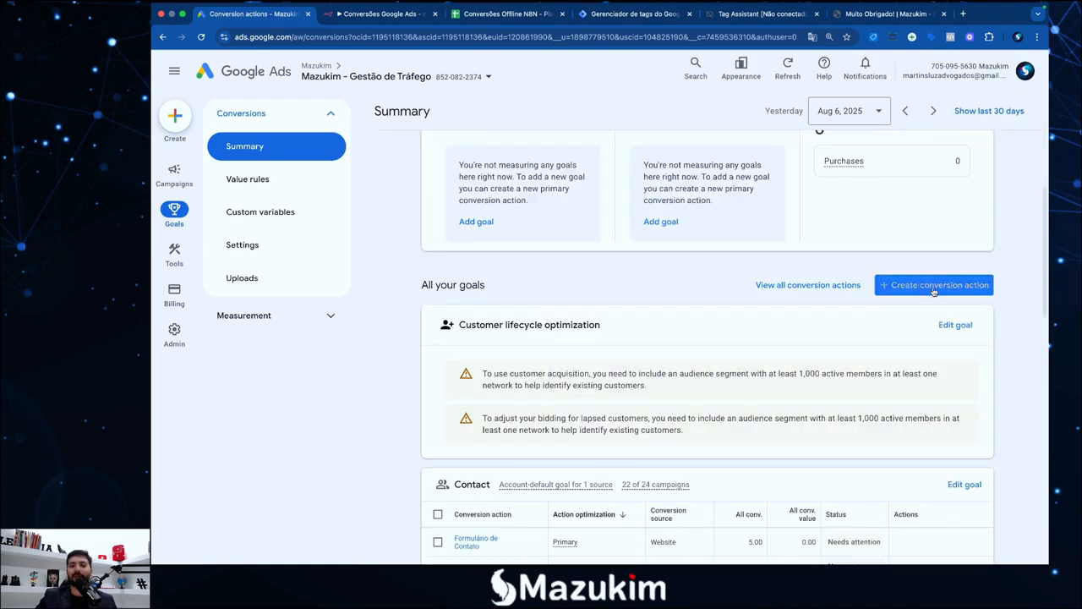
Start a new Import conversion action from CRMs, files or other sources, tracking conversions from clicks
left_click(947, 290)
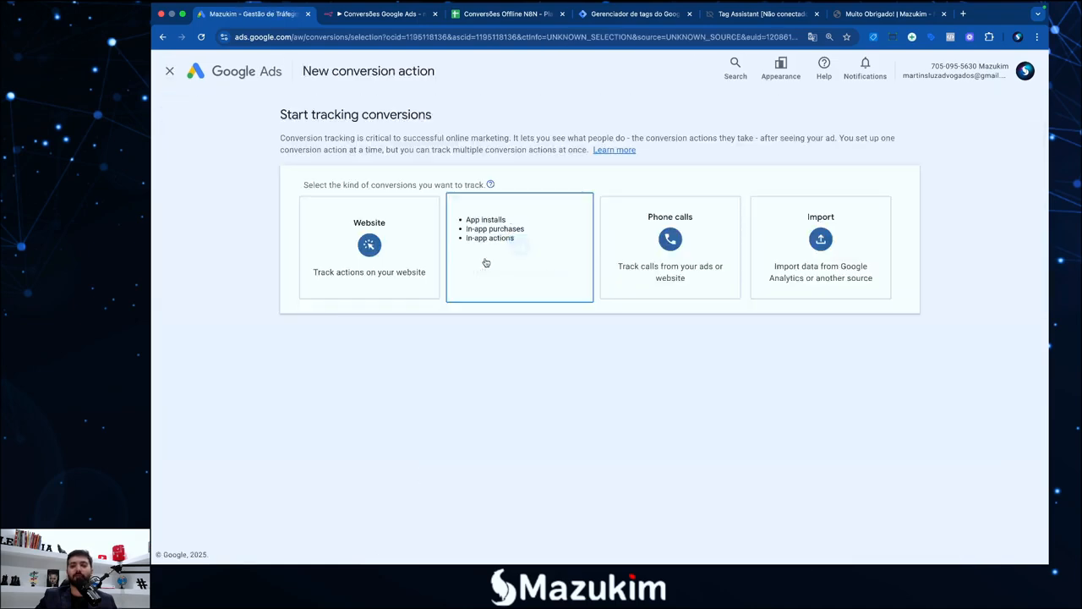
left_click(843, 273)
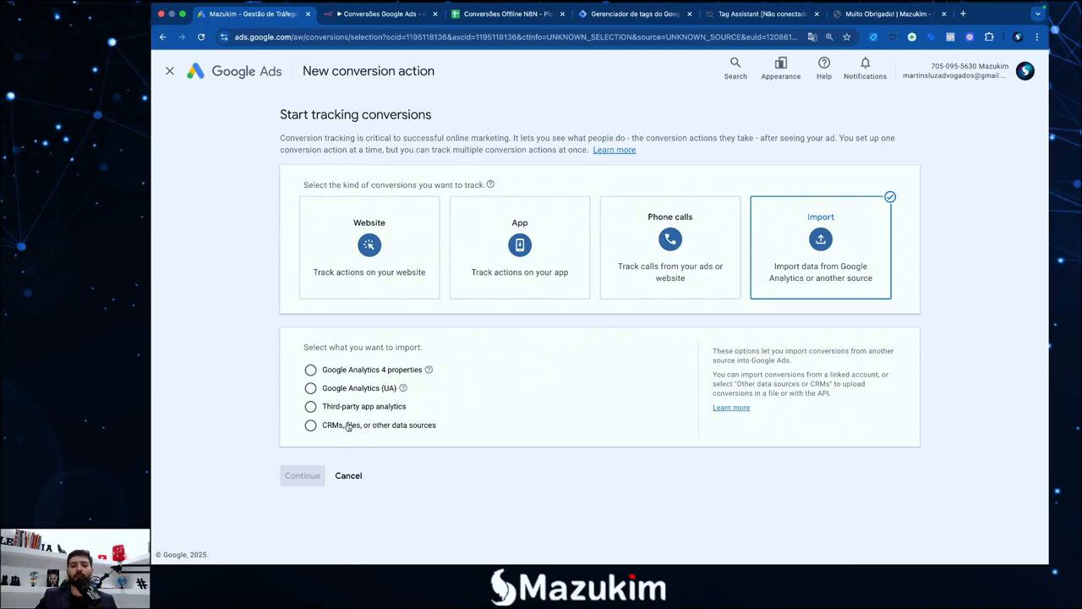
left_click(352, 428)
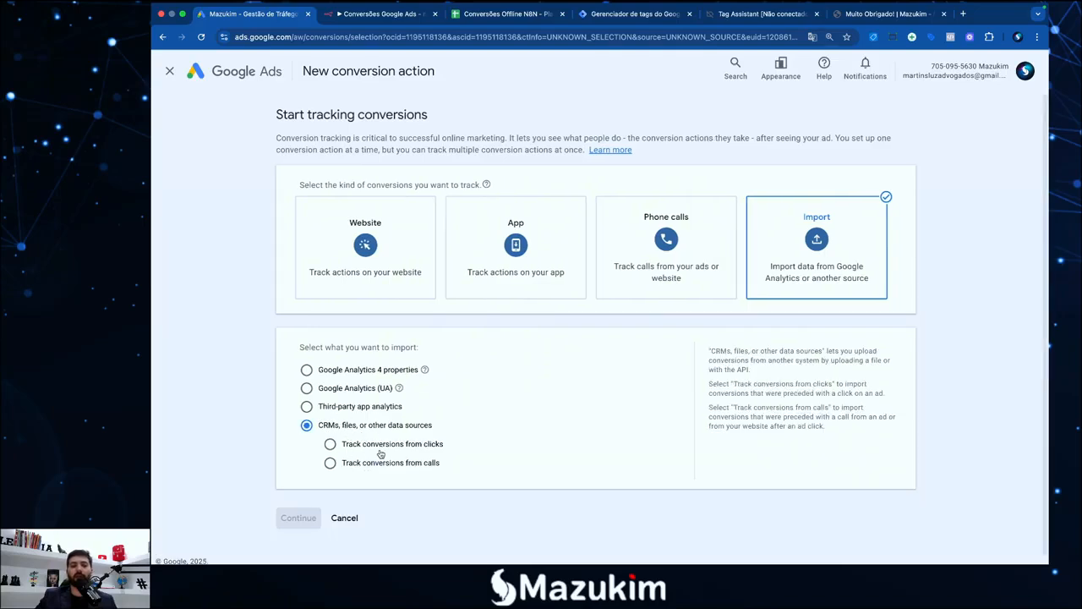
left_click(372, 448)
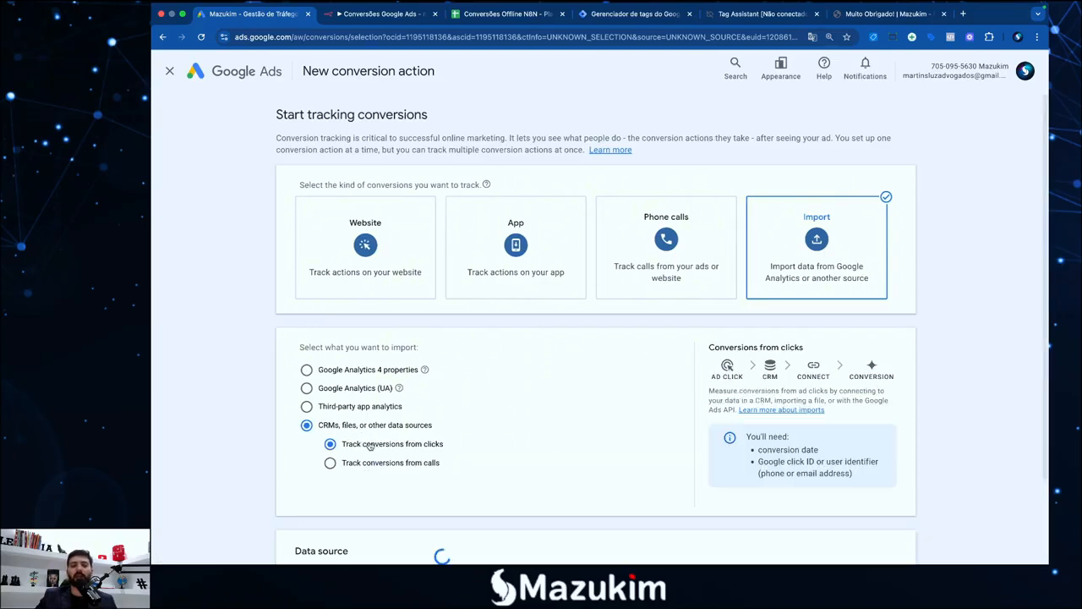
scroll(297, 434, "down", 2)
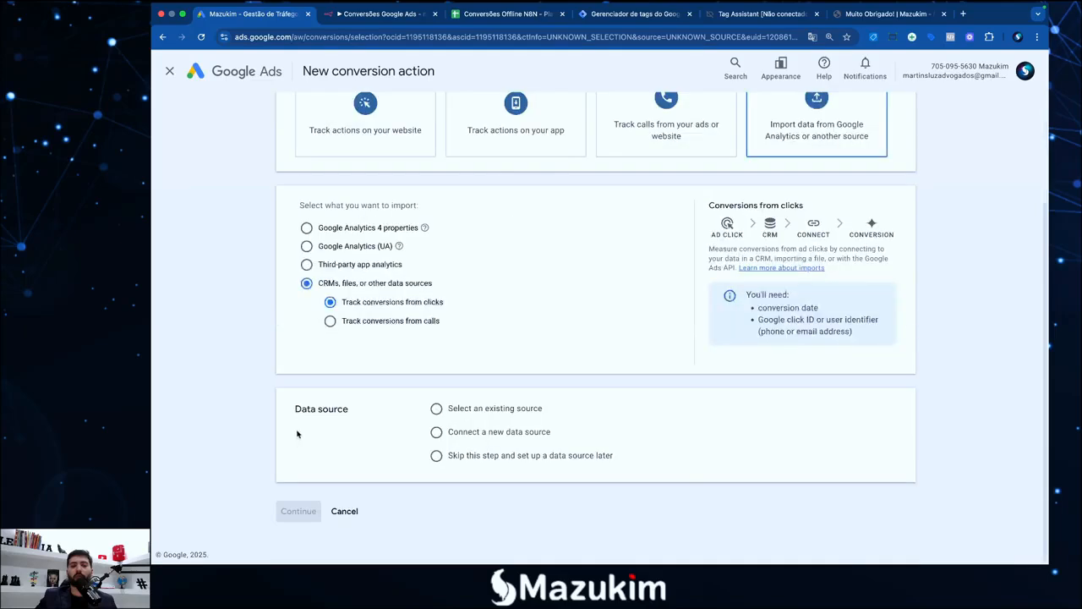
Connect a new Google Sheets source using a direct connection
left_click(471, 435)
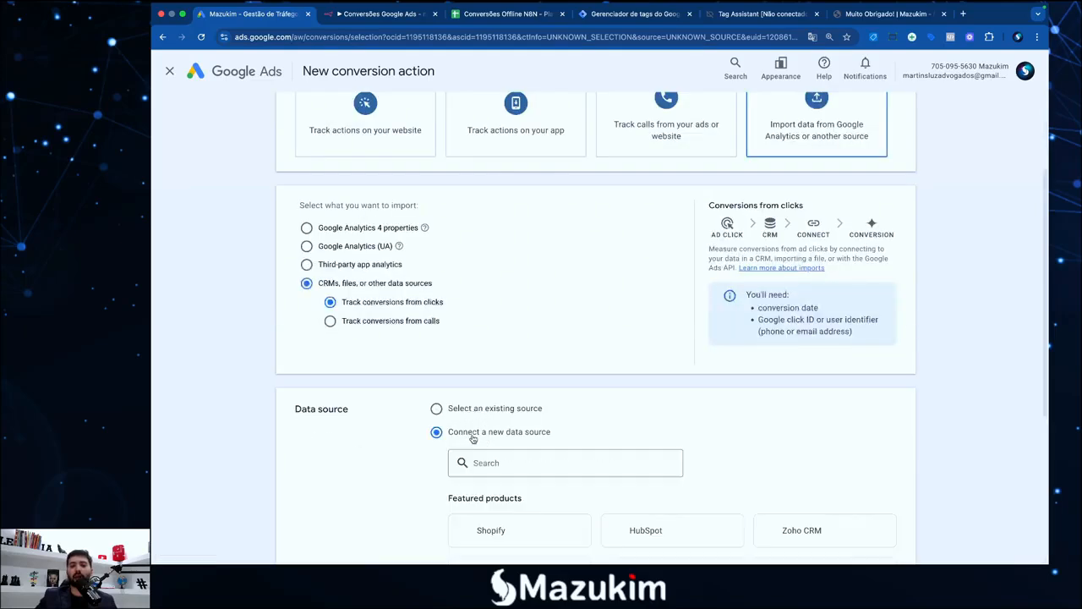
scroll(474, 442, "down", 2)
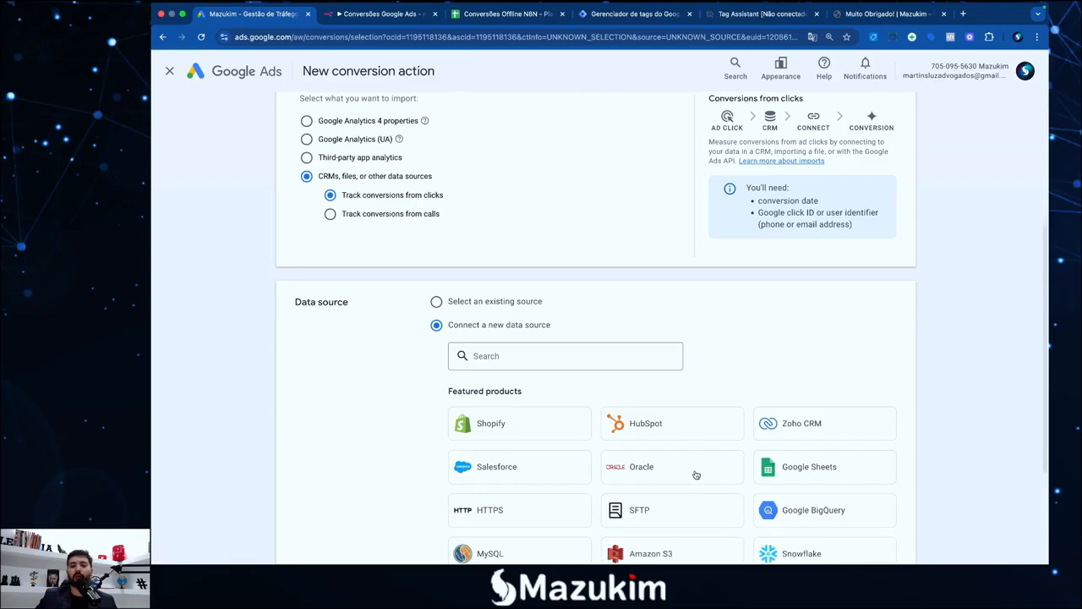
left_click(785, 472)
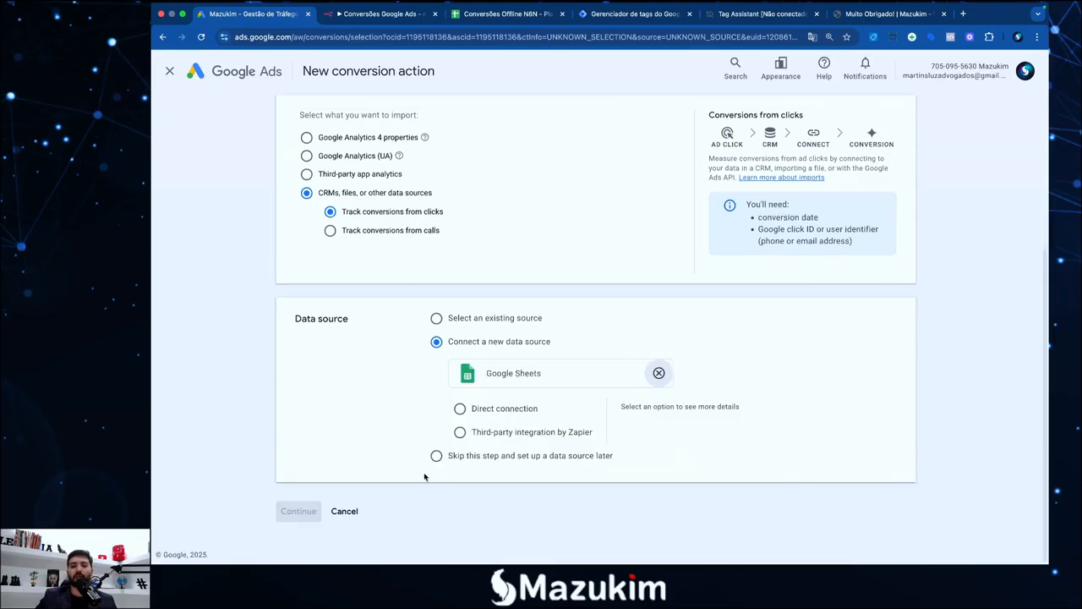
left_click(460, 409)
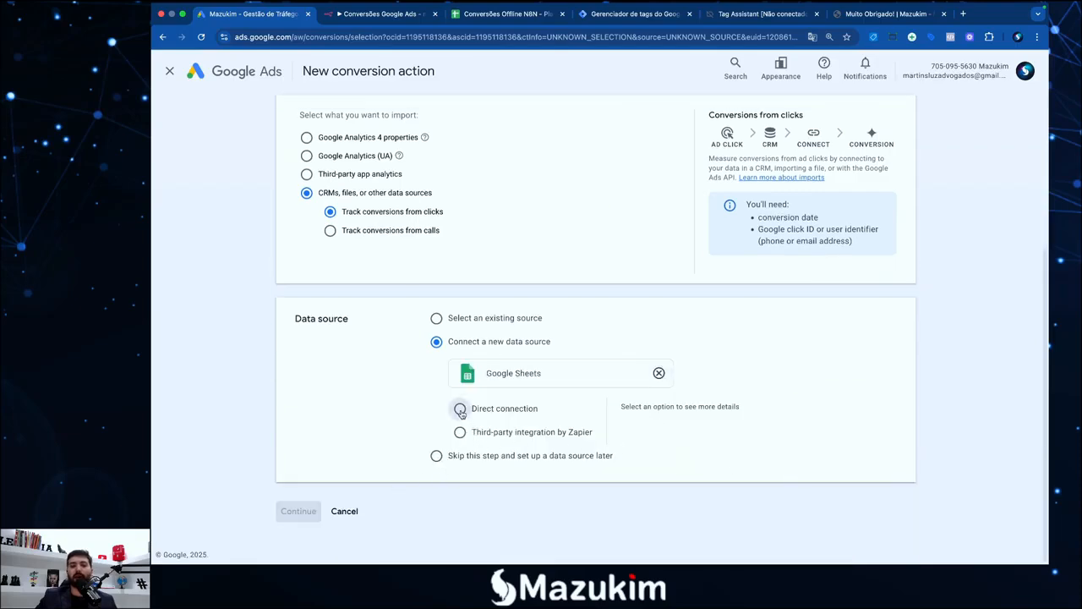
scroll(404, 421, "up", 2)
scroll(404, 421, "down", 4)
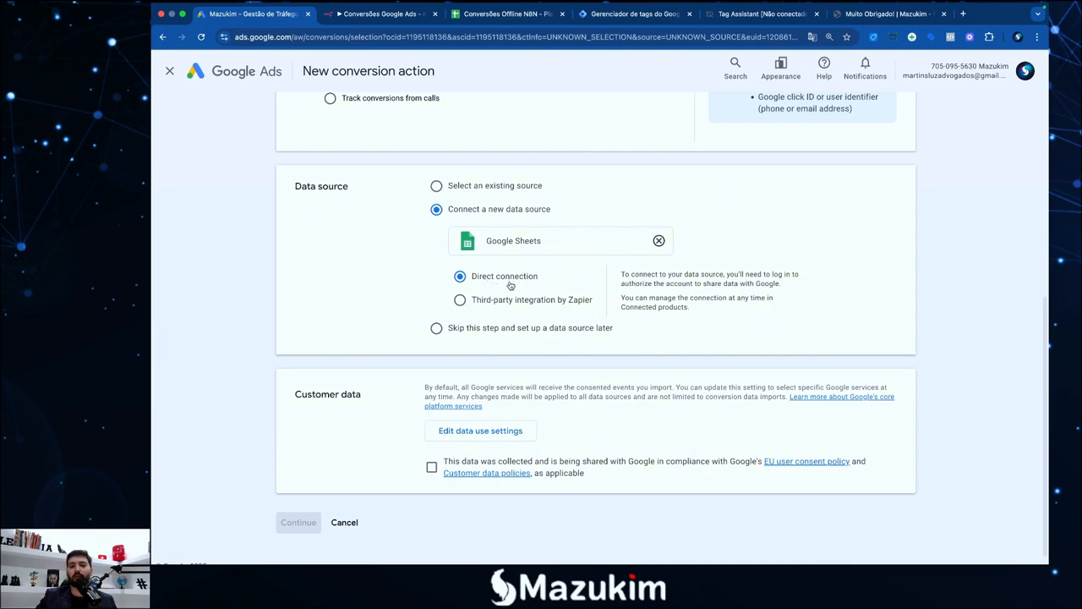
Confirm customer-data consent, keep sharing with all Google services, and continue
left_click(431, 466)
left_click(463, 433)
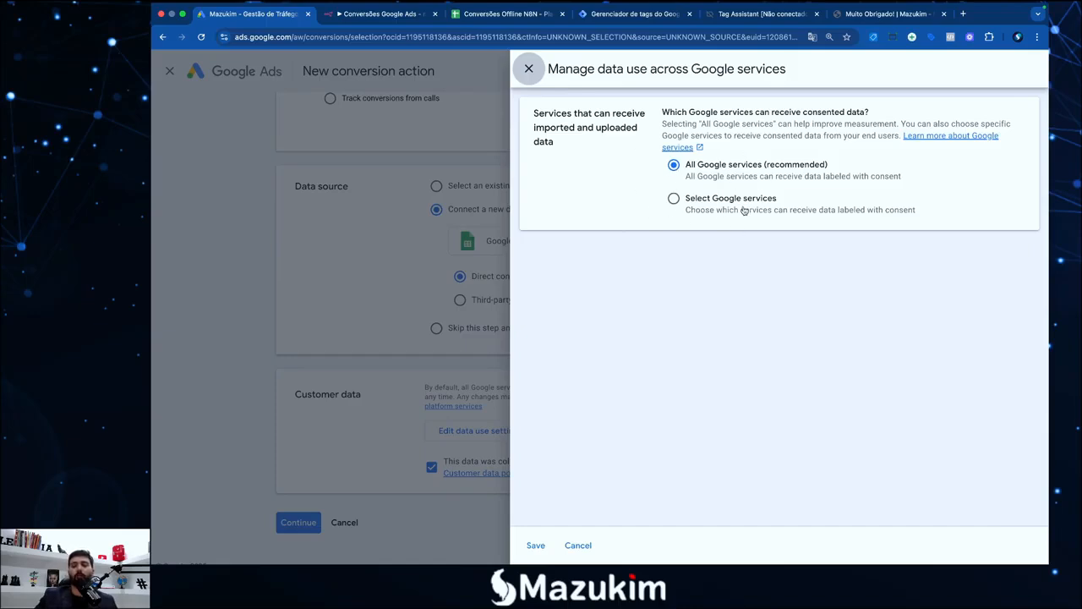
left_click(623, 226)
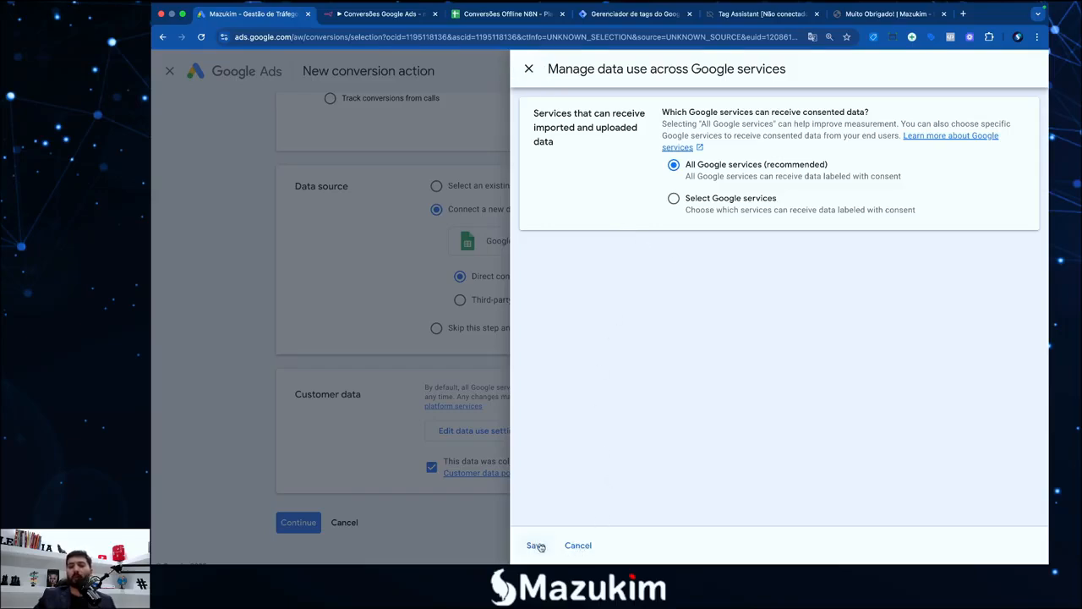
left_click(536, 546)
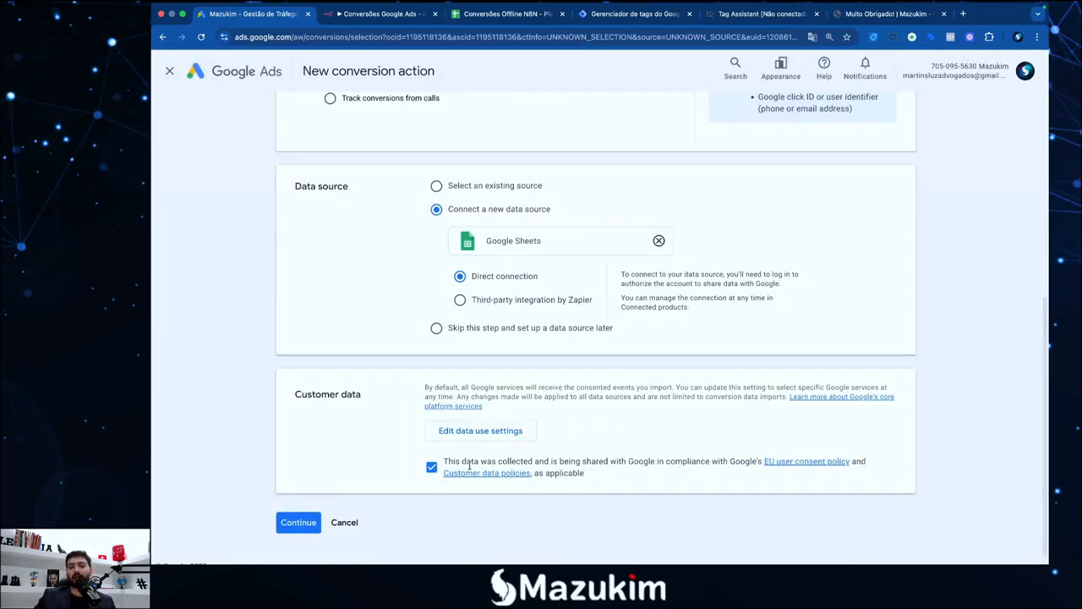
left_click(302, 524)
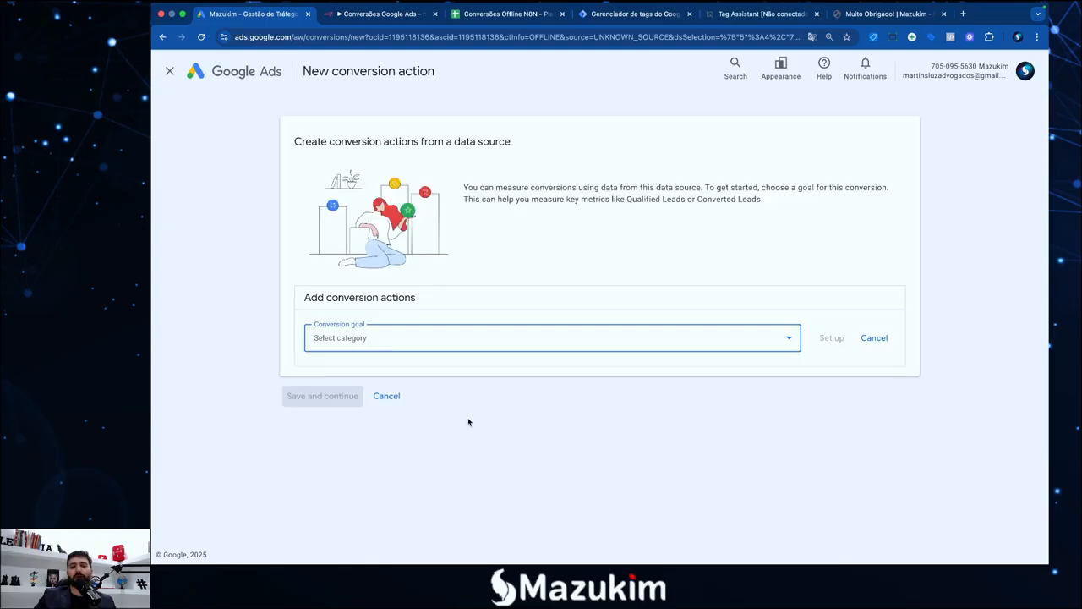
Choose Qualified lead as the conversion goal for the custom event
left_click(485, 345)
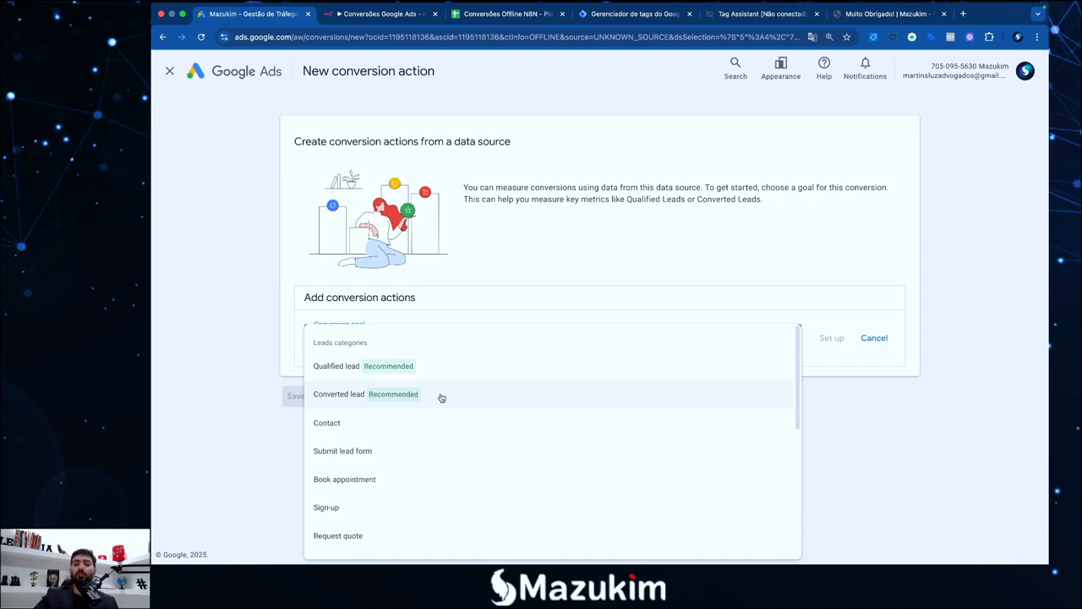
left_click(415, 377)
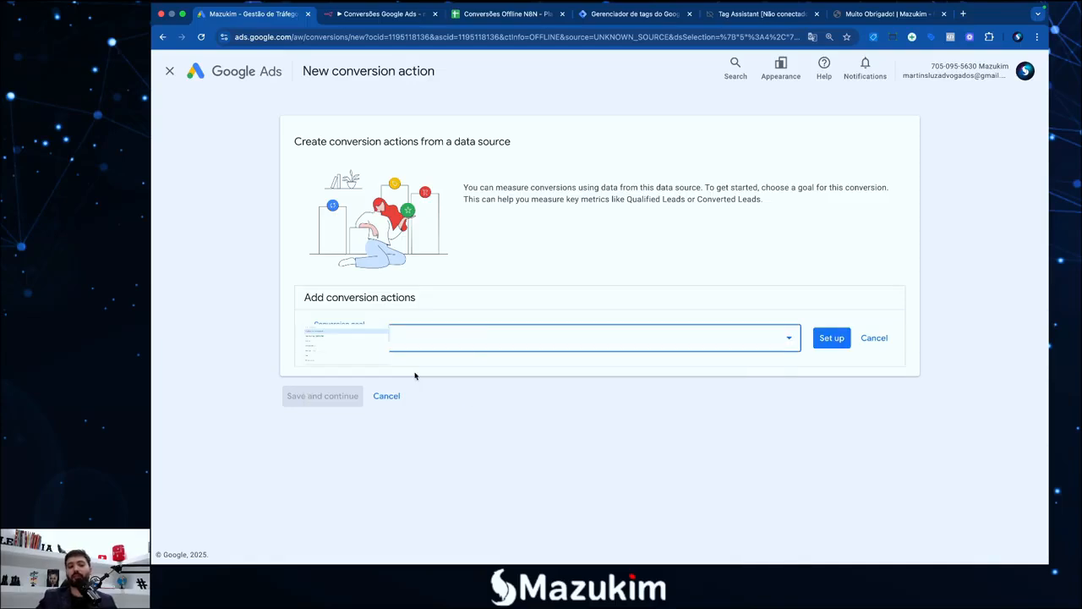
left_click(832, 340)
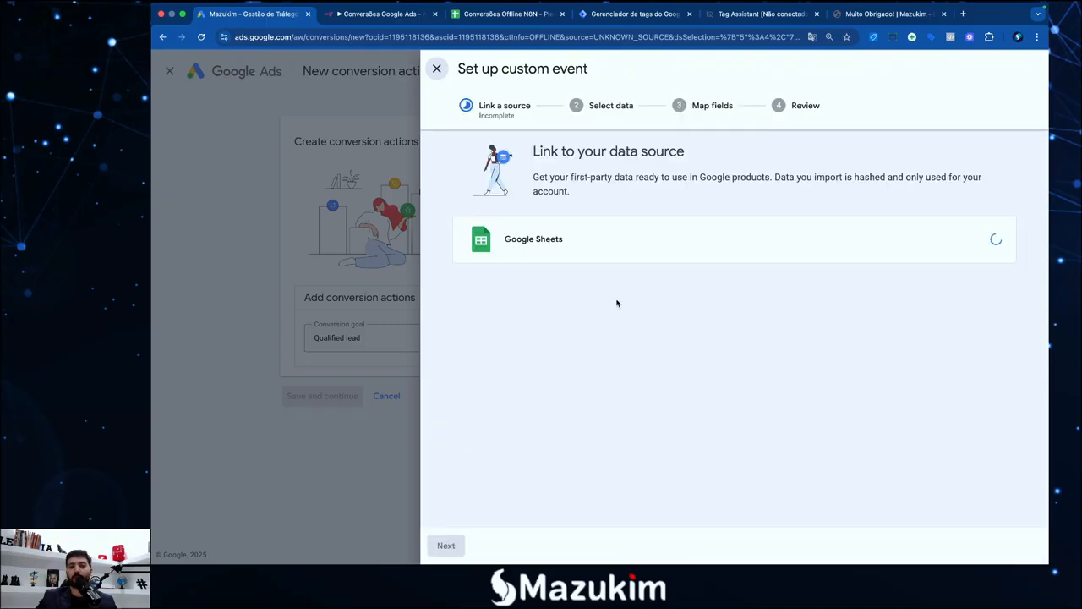
Link Google Sheets through the Google account, grant access, and proceed to Select data
left_click(576, 243)
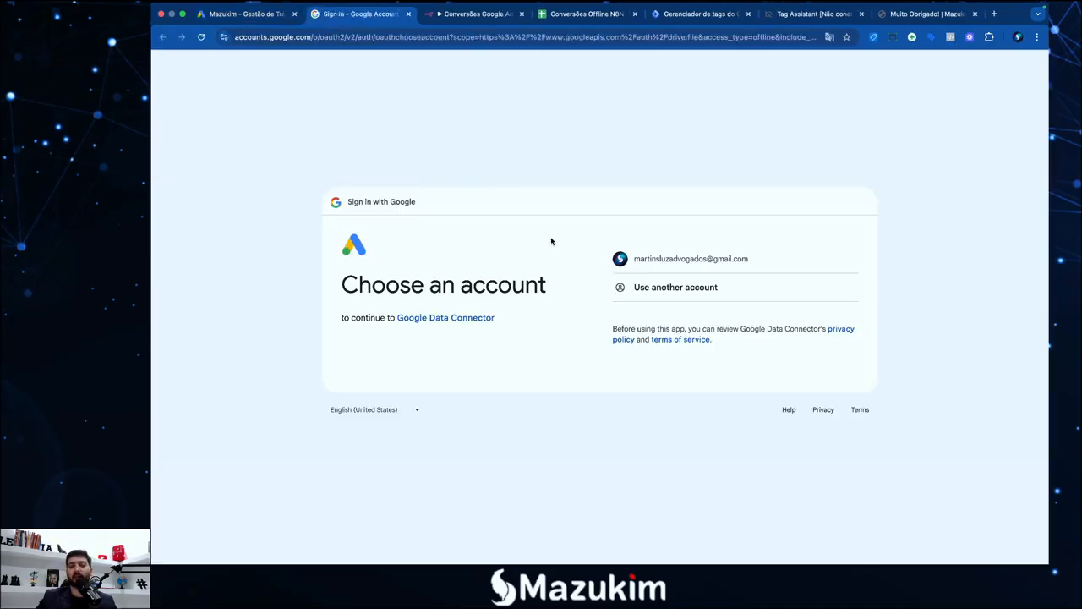
left_click(658, 266)
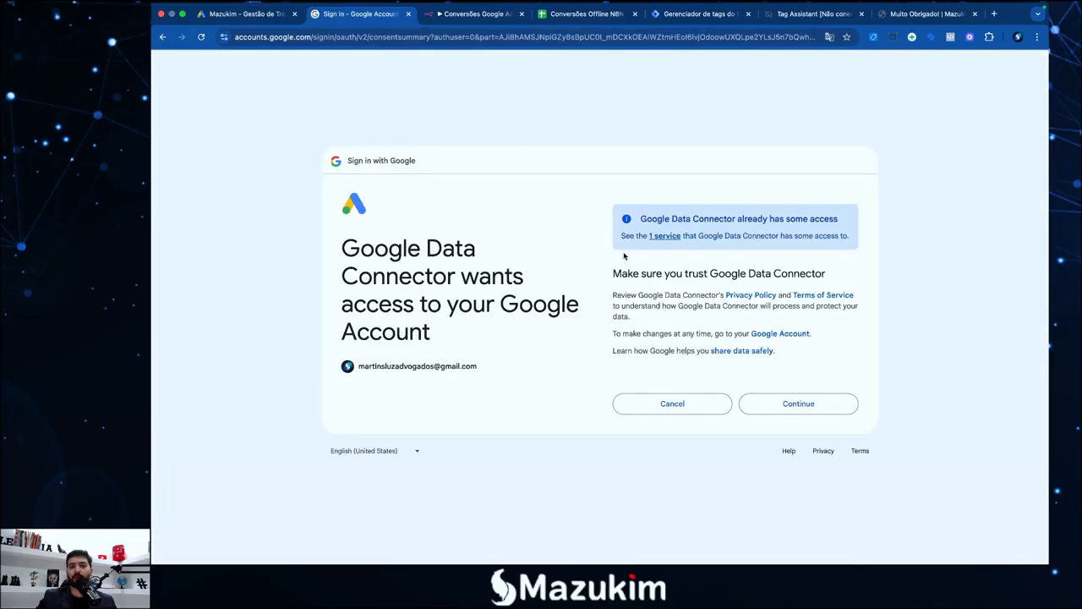
left_click(776, 410)
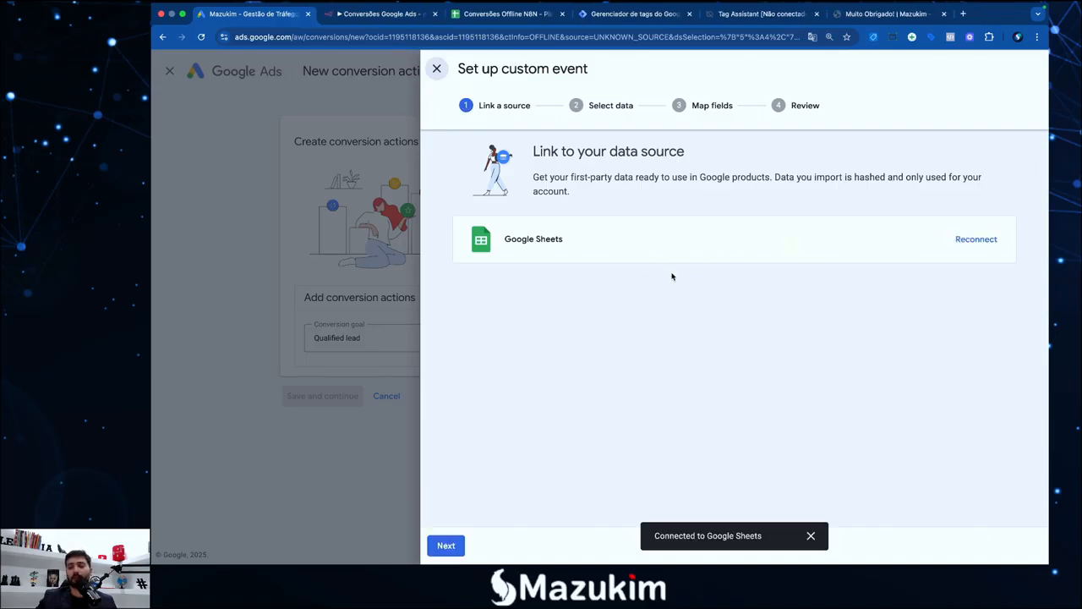
left_click(446, 546)
Search 'n8n', select the Conversões Offline N8N spreadsheet as import data, and proceed to field mapping
left_click(488, 296)
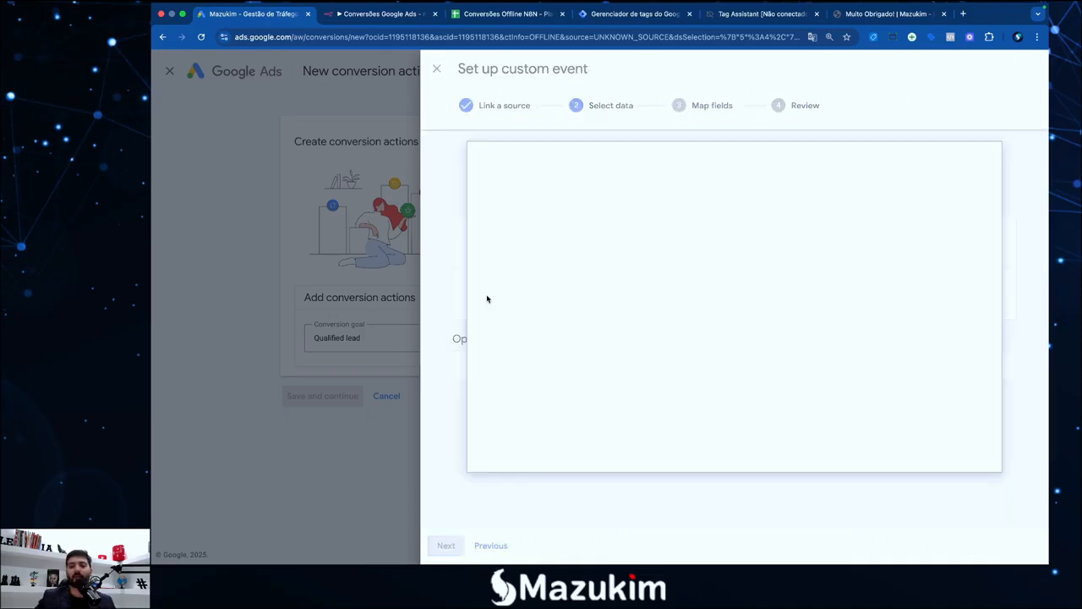
left_click(590, 195)
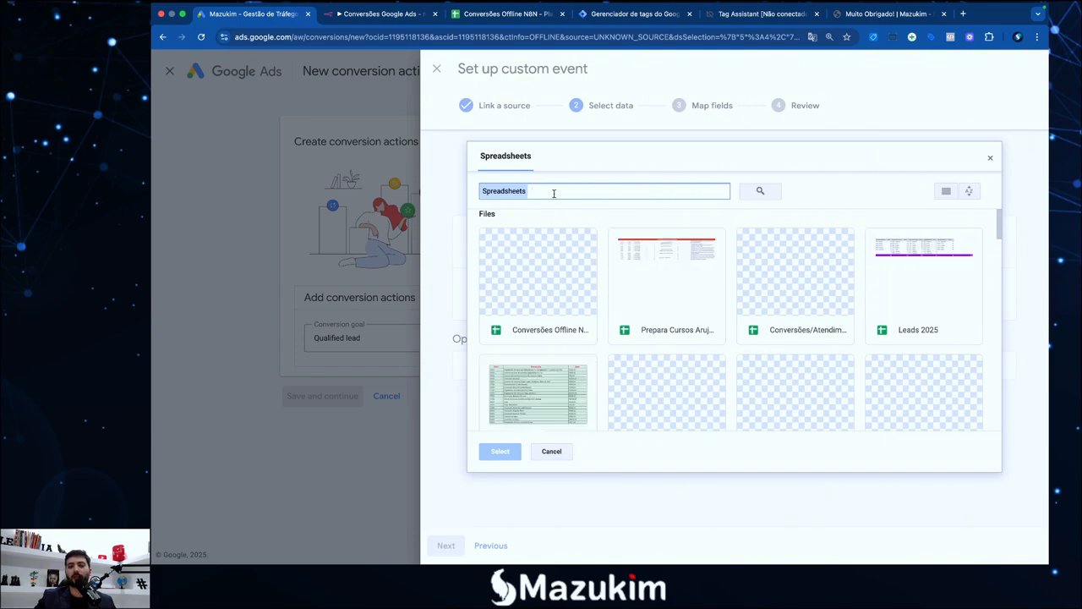
type("n8n")
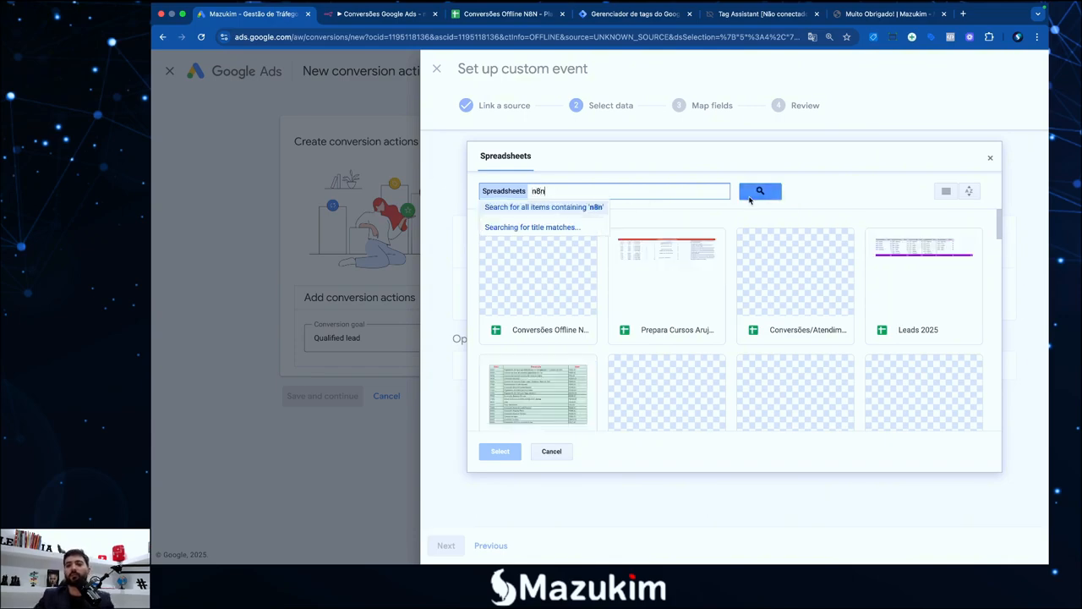
left_click(750, 198)
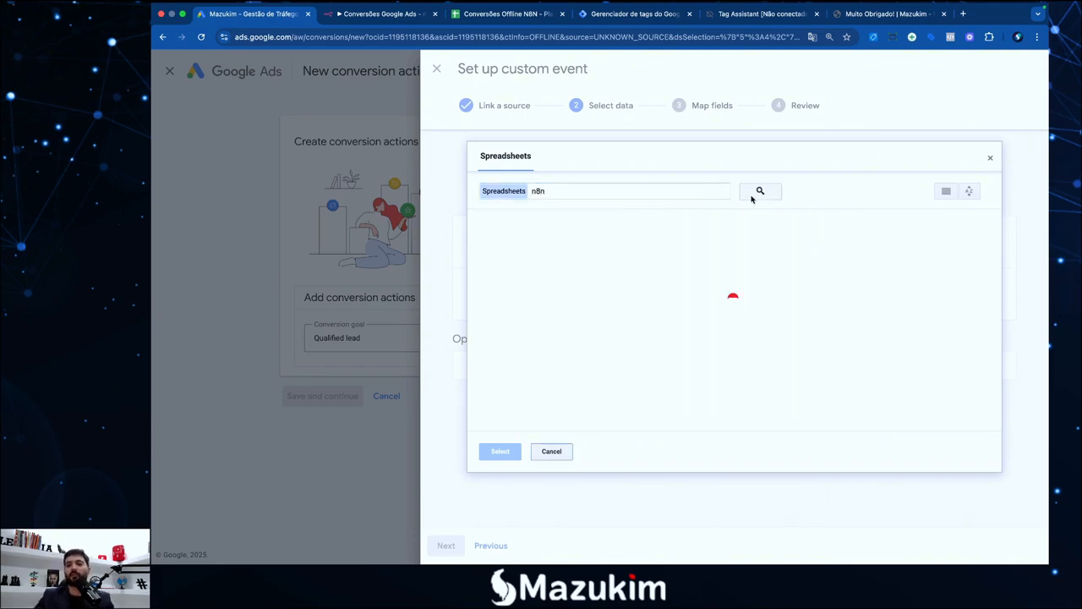
left_click(481, 14)
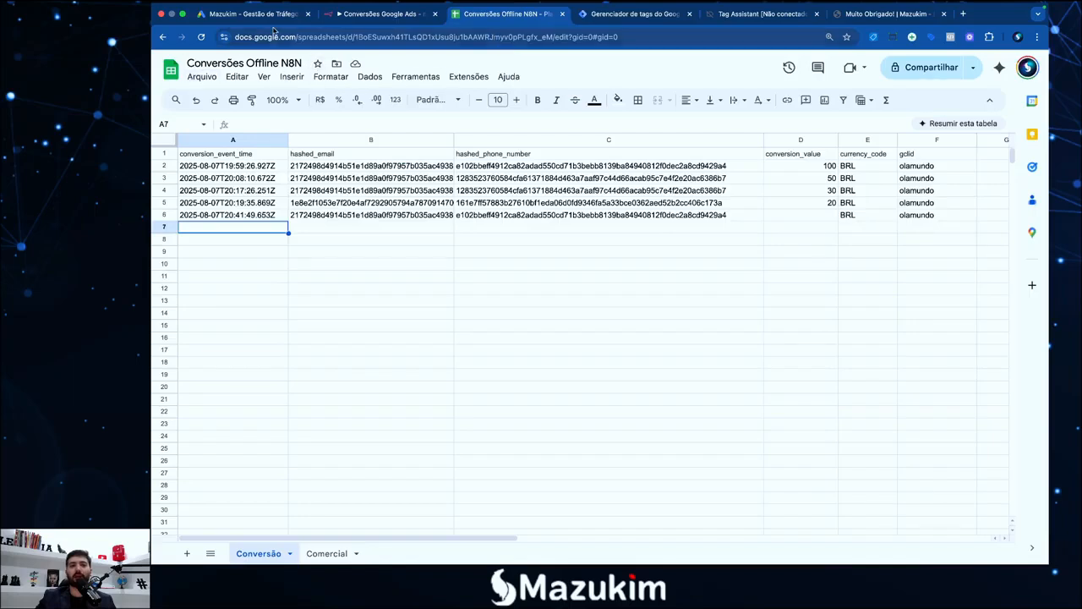
left_click(359, 15)
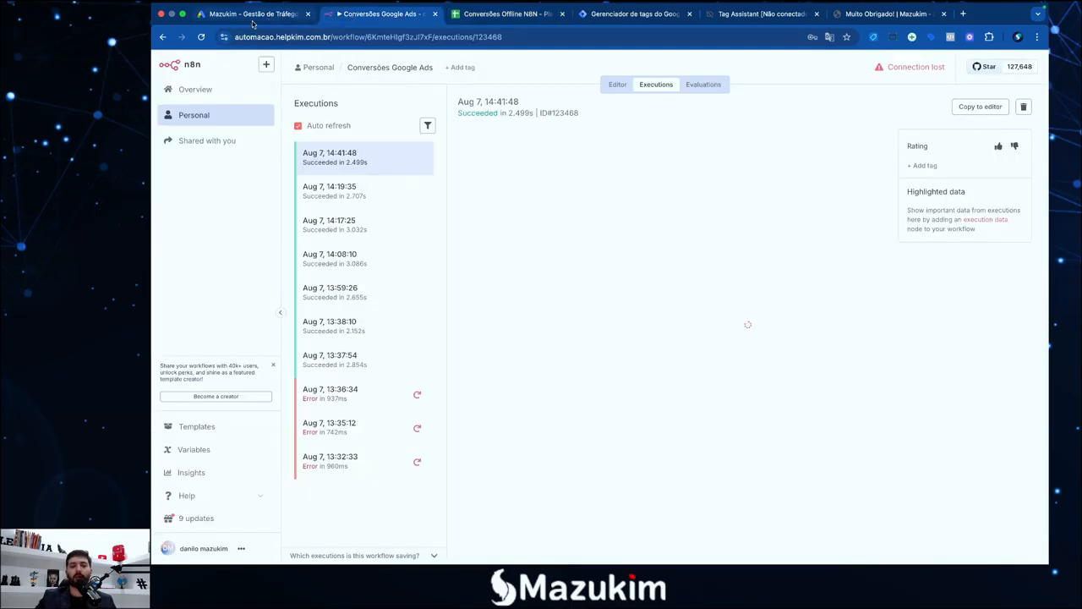
left_click(252, 15)
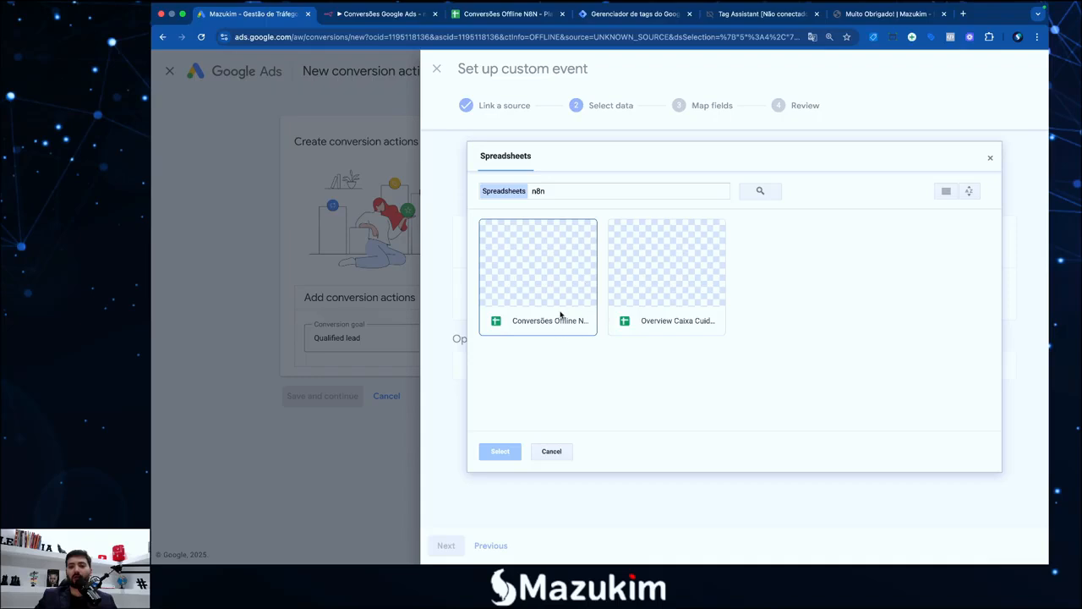
left_click(559, 314)
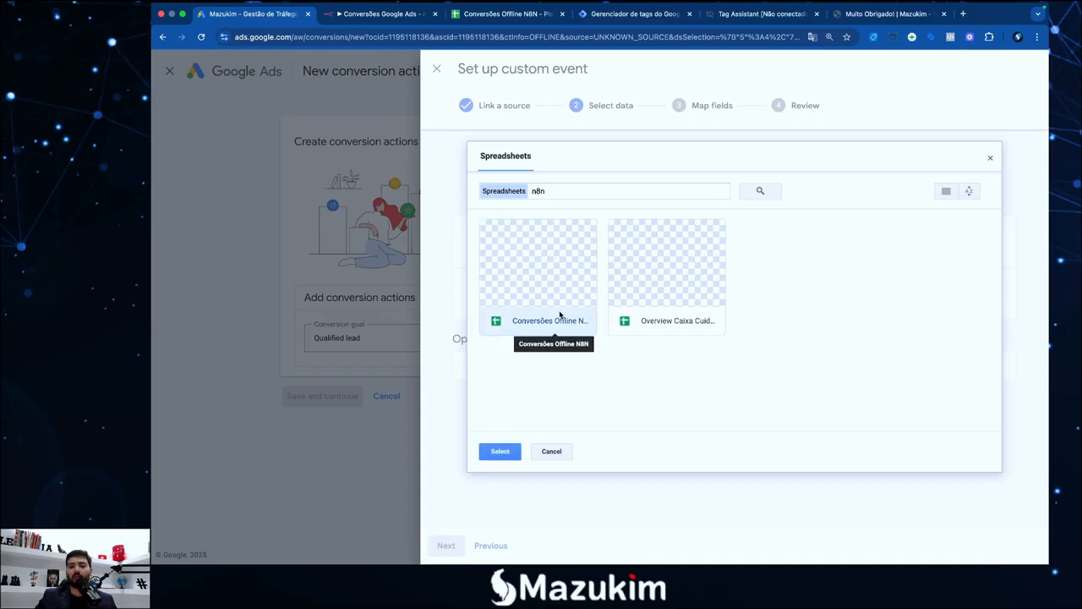
left_click(500, 452)
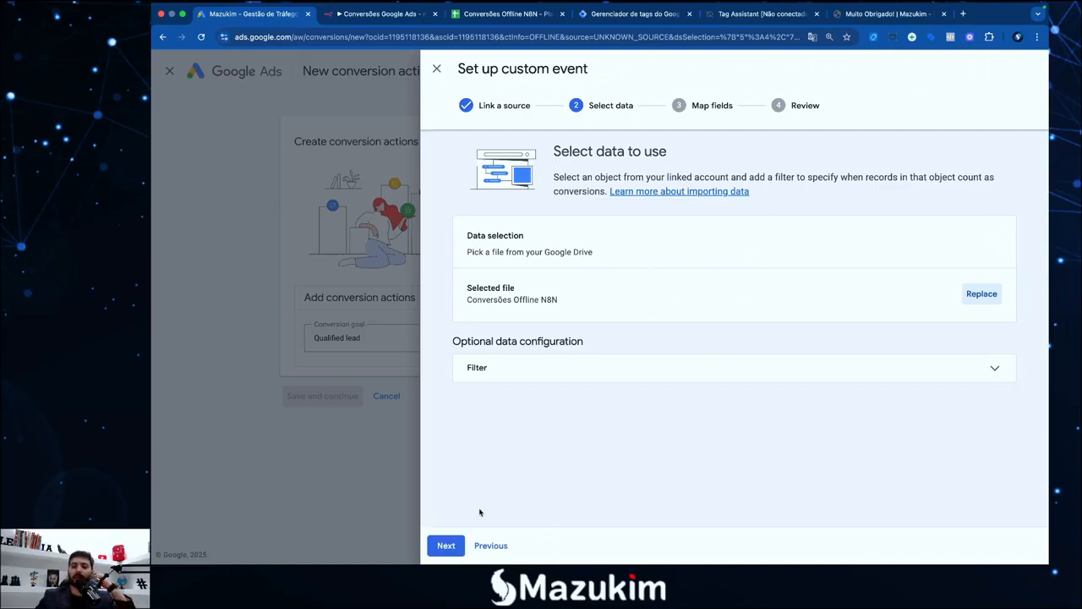
left_click(439, 548)
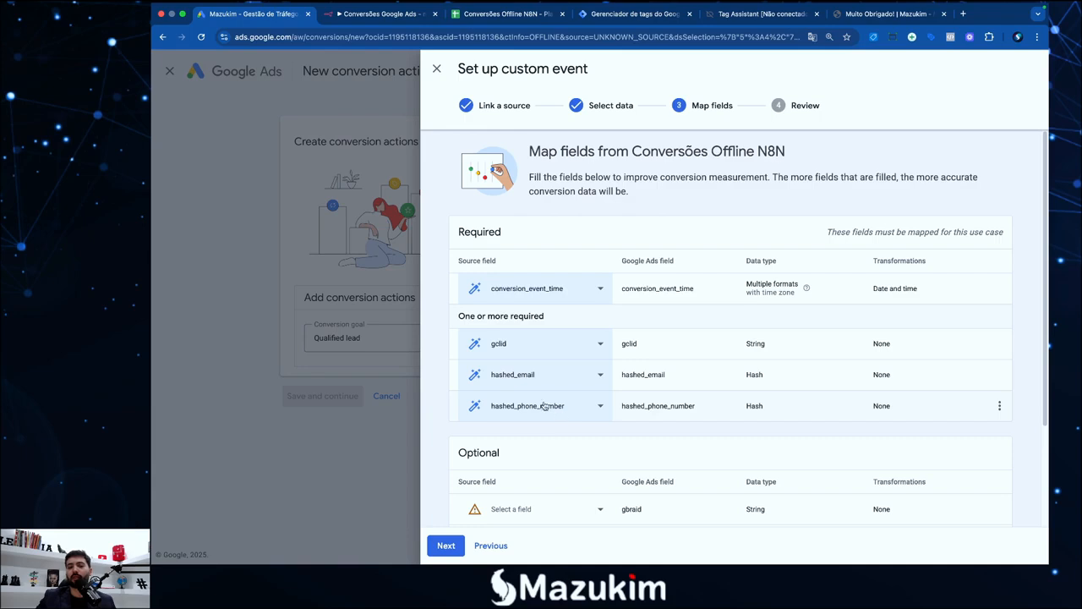
Schedule the sheet import daily with a start time between 8 PM and 9 PM
scroll(549, 360, "down", 3)
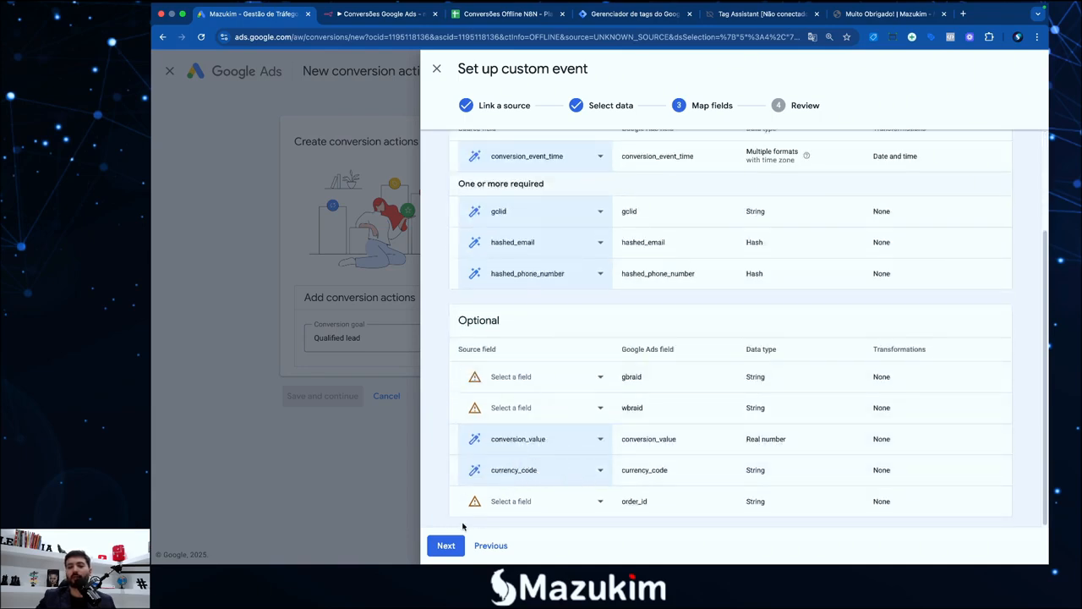
left_click(450, 545)
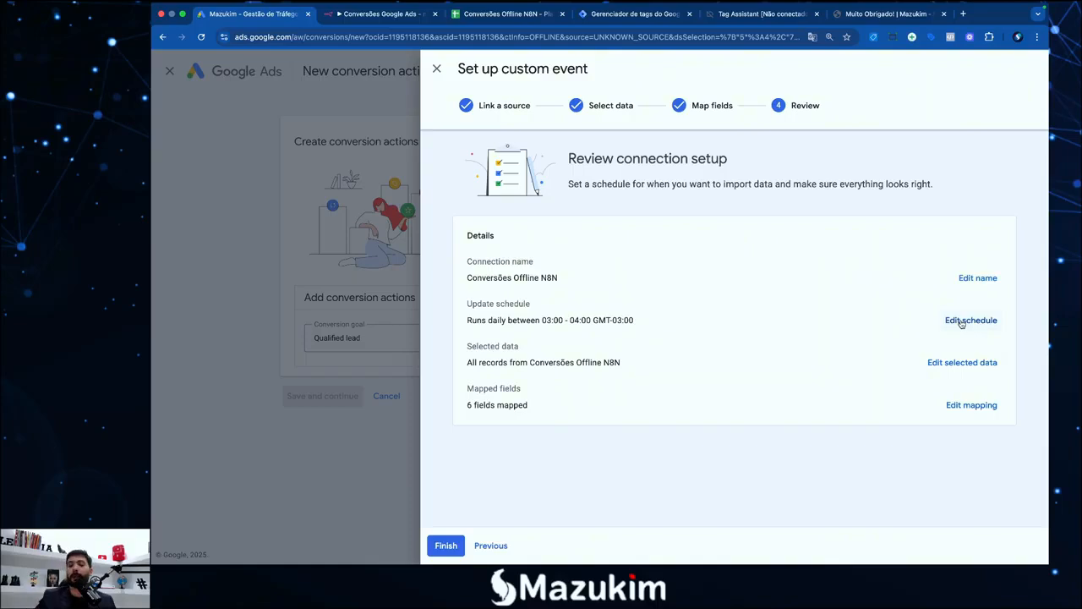
left_click(962, 322)
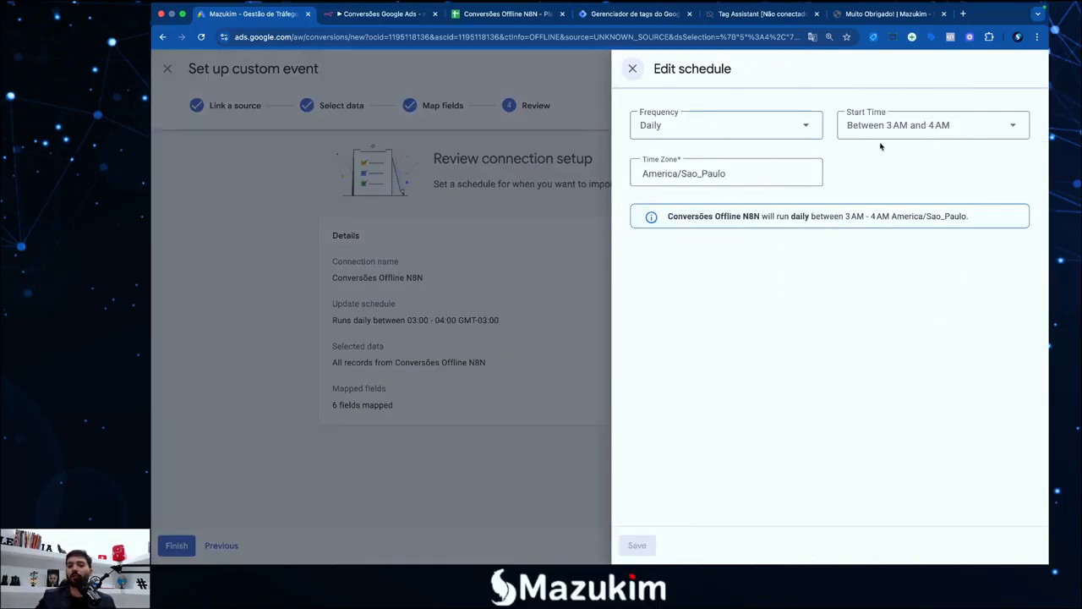
left_click(952, 134)
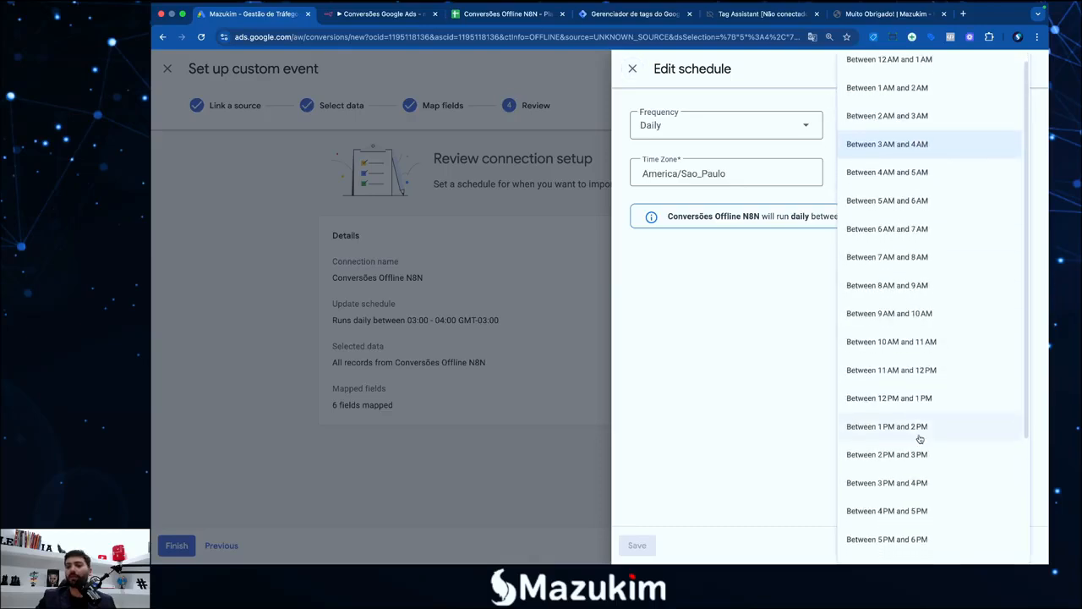
scroll(920, 444, "down", 3)
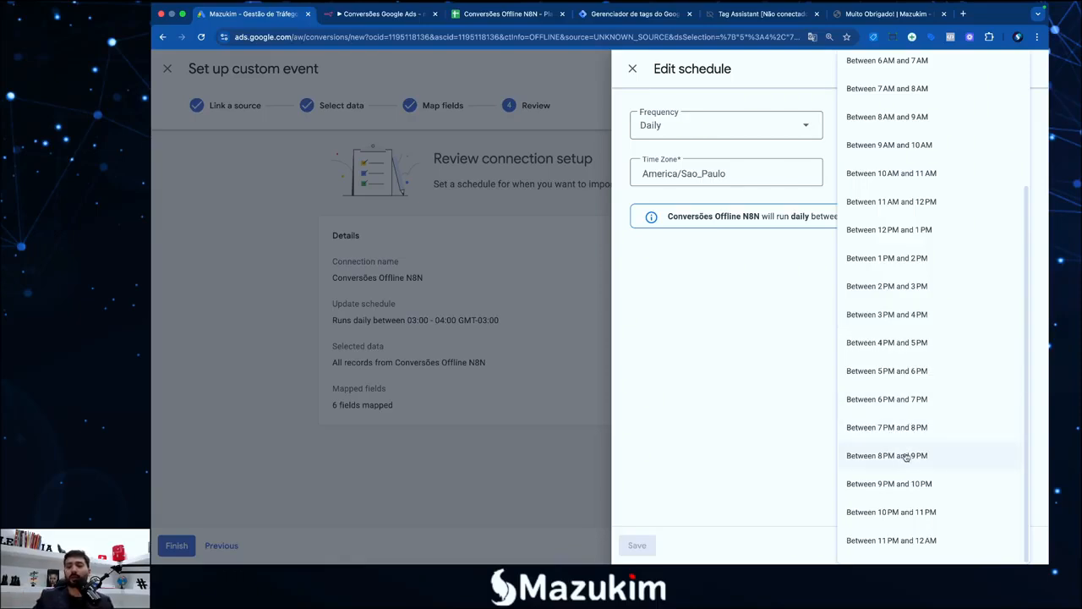
left_click(902, 456)
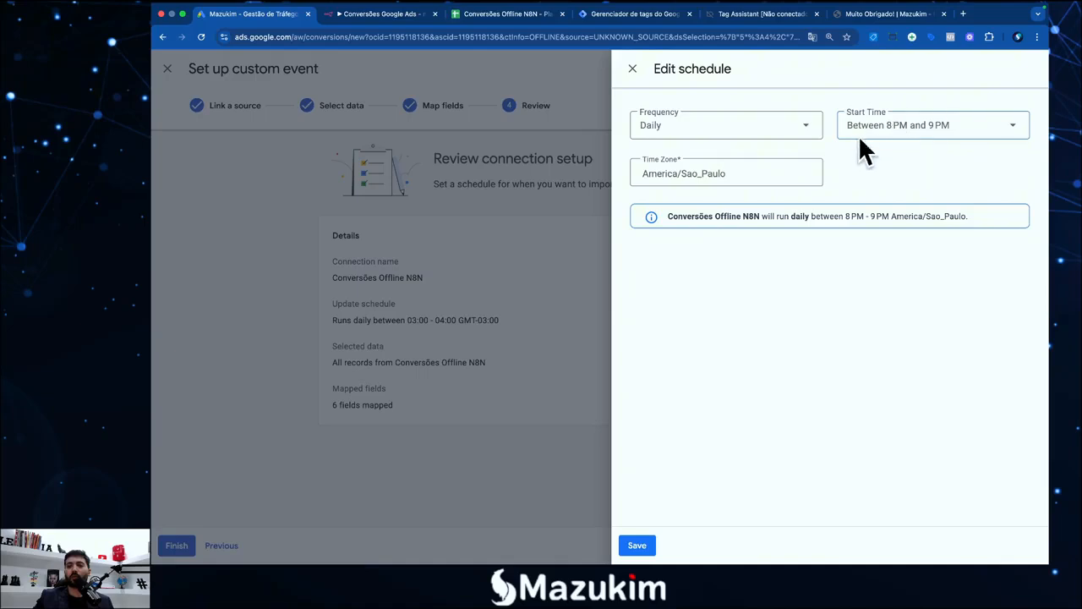
left_click(636, 545)
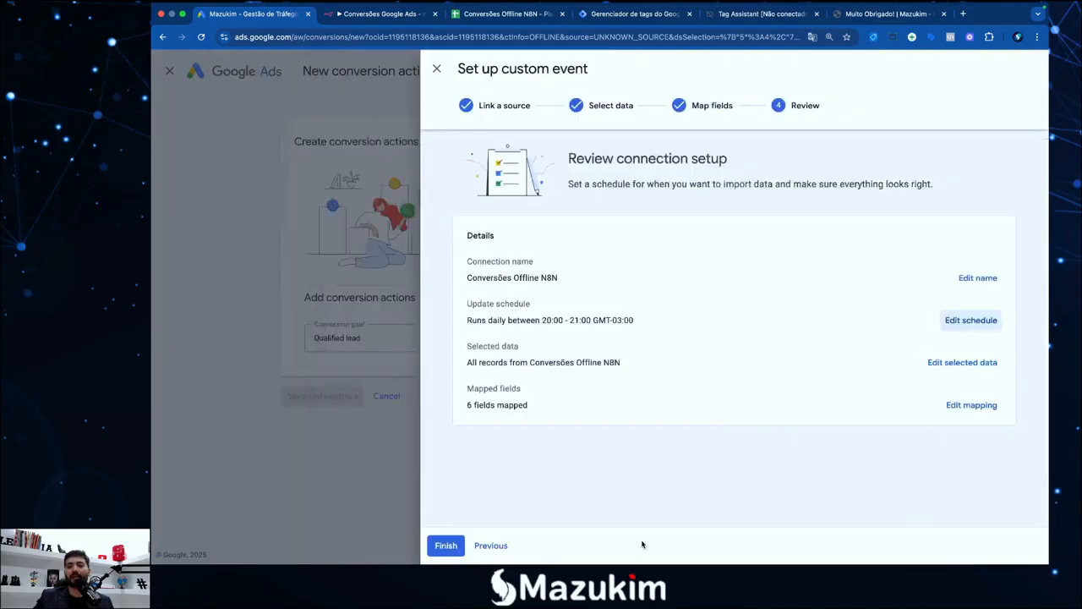
Finish the custom event and save the Qualified lead conversion action
left_click(448, 545)
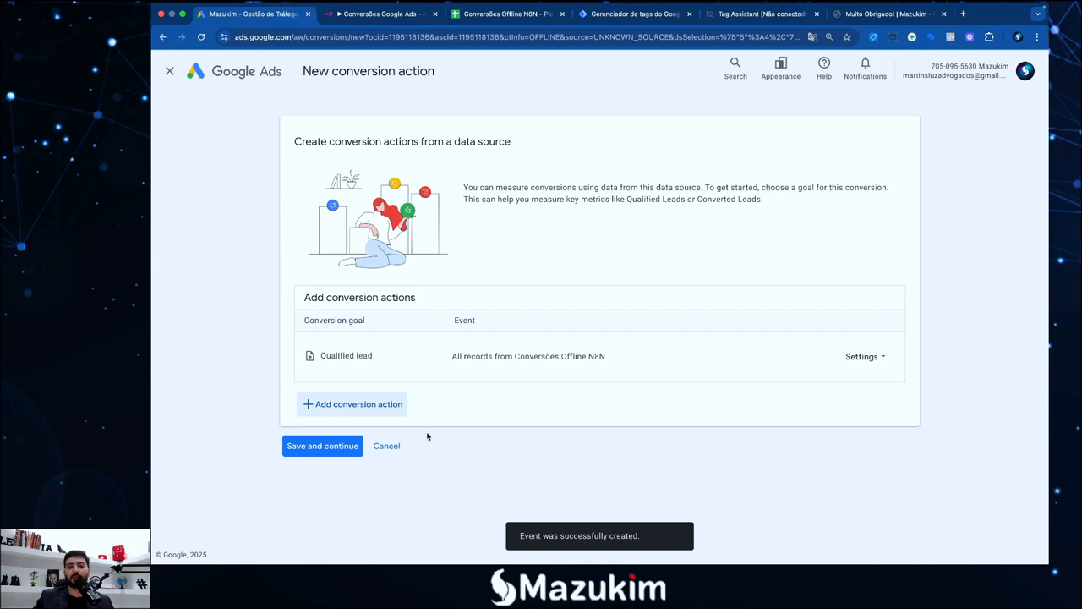
left_click(331, 453)
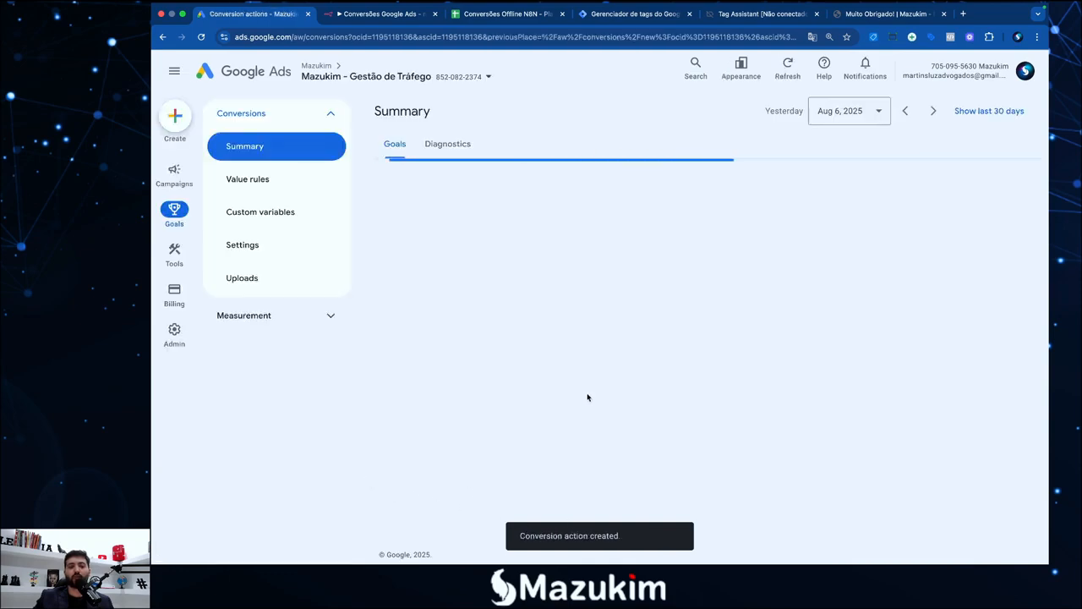
key("F4")
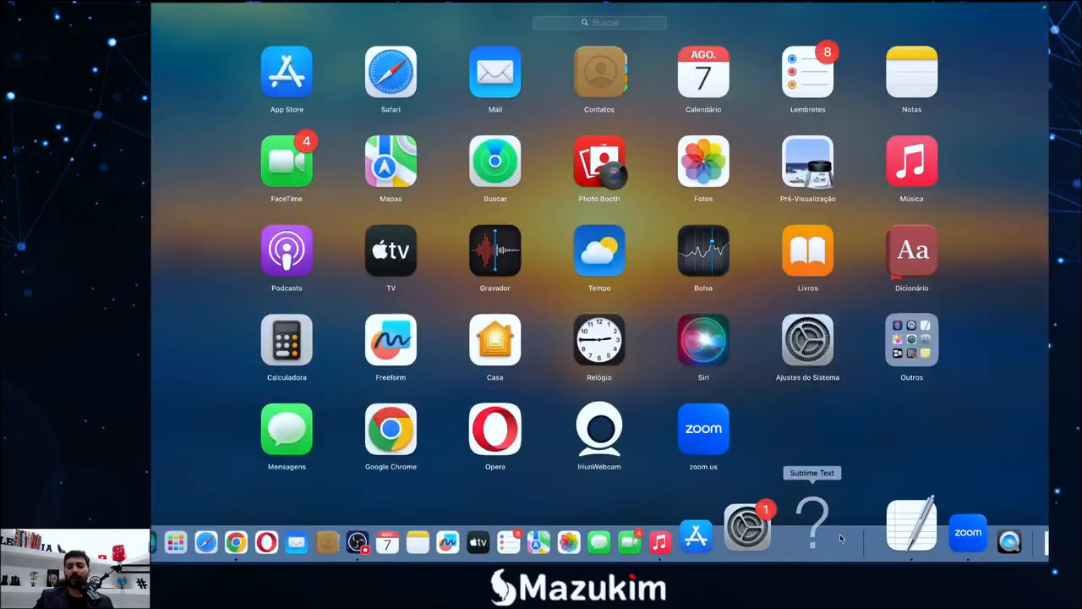
Review the Sublime Text checklist with the Sheets and offline conversions steps marked Ok, then switch to OBS
left_click(887, 528)
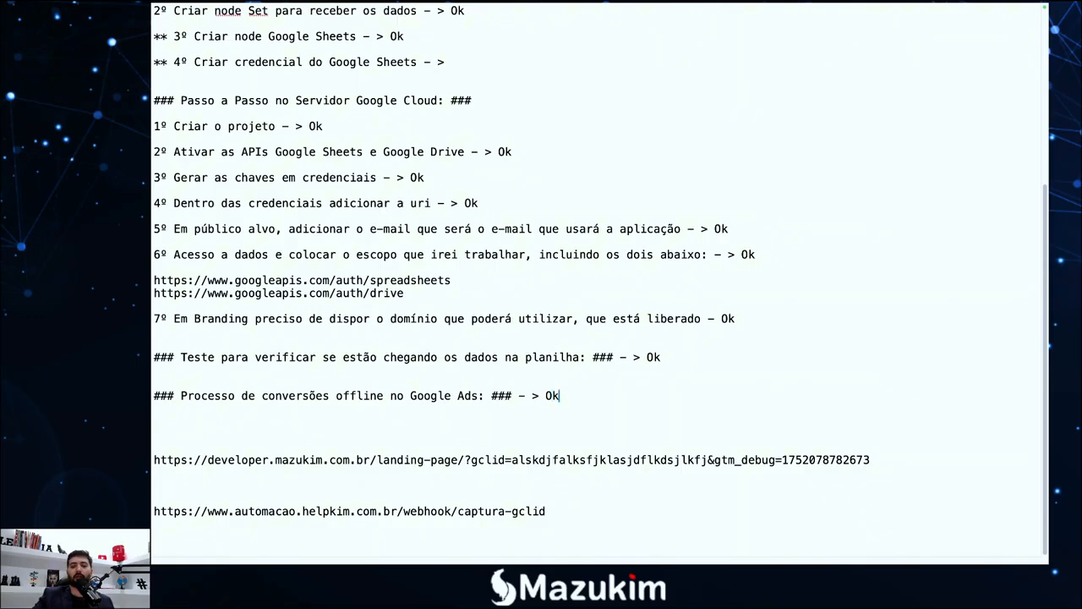
scroll(568, 339, "up", 5)
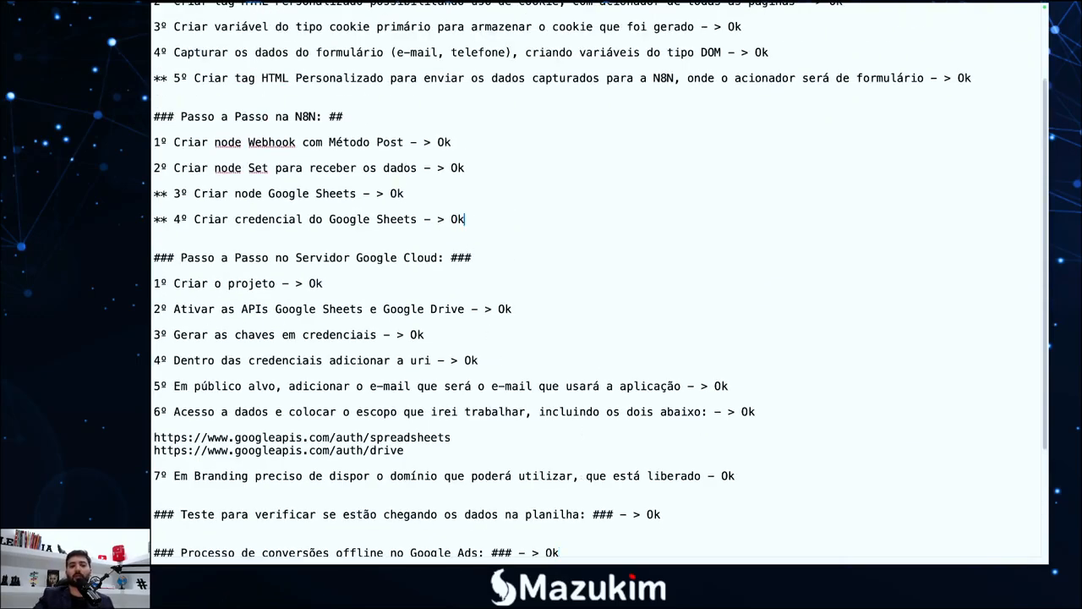
scroll(690, 97, "up", 4)
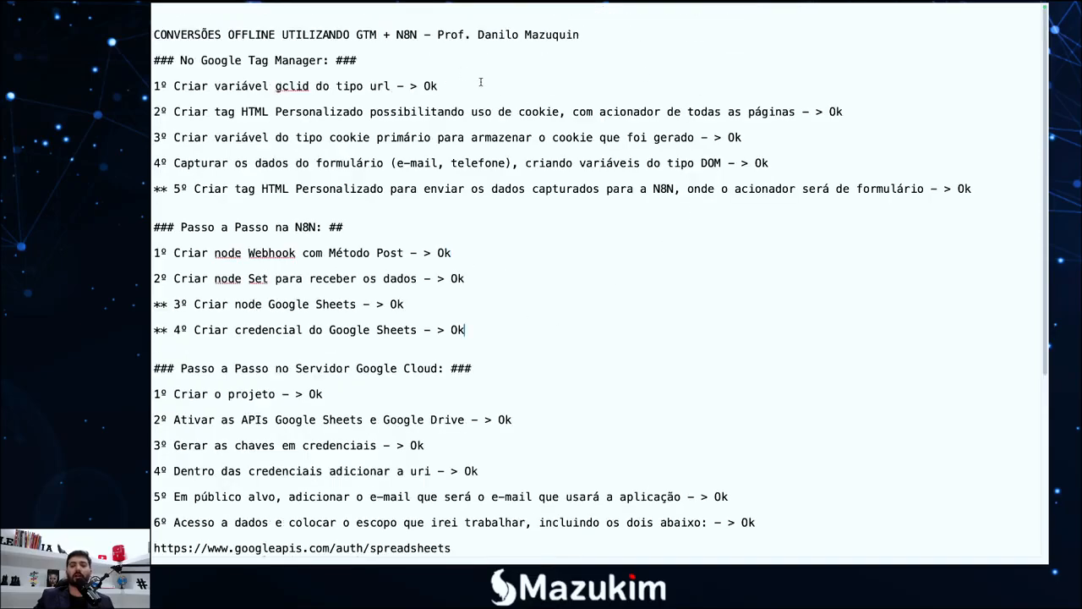
scroll(575, 325, "down", 10)
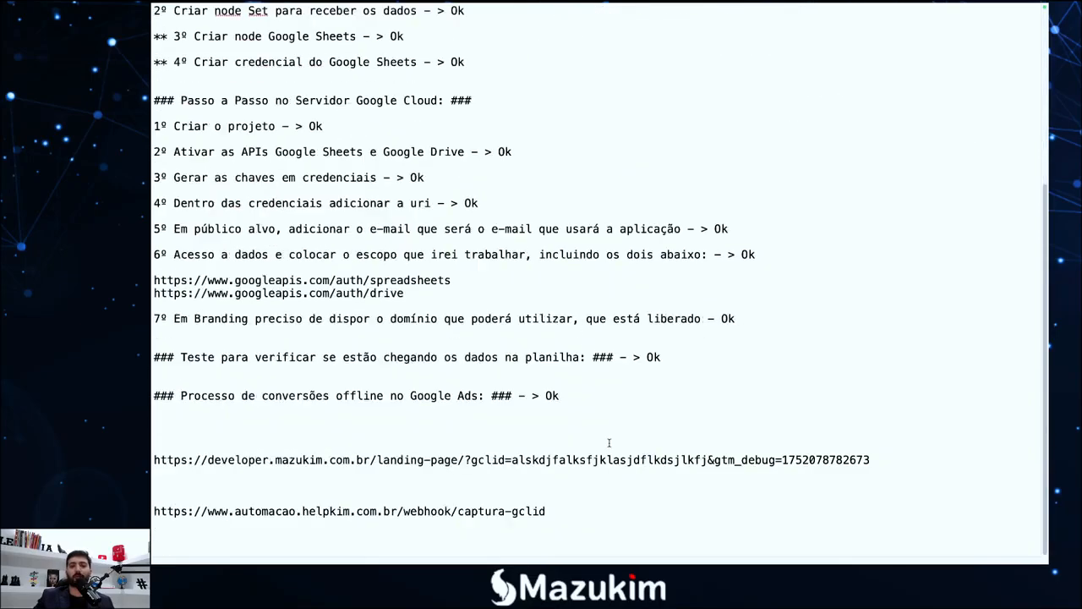
key("F4")
left_click(435, 544)
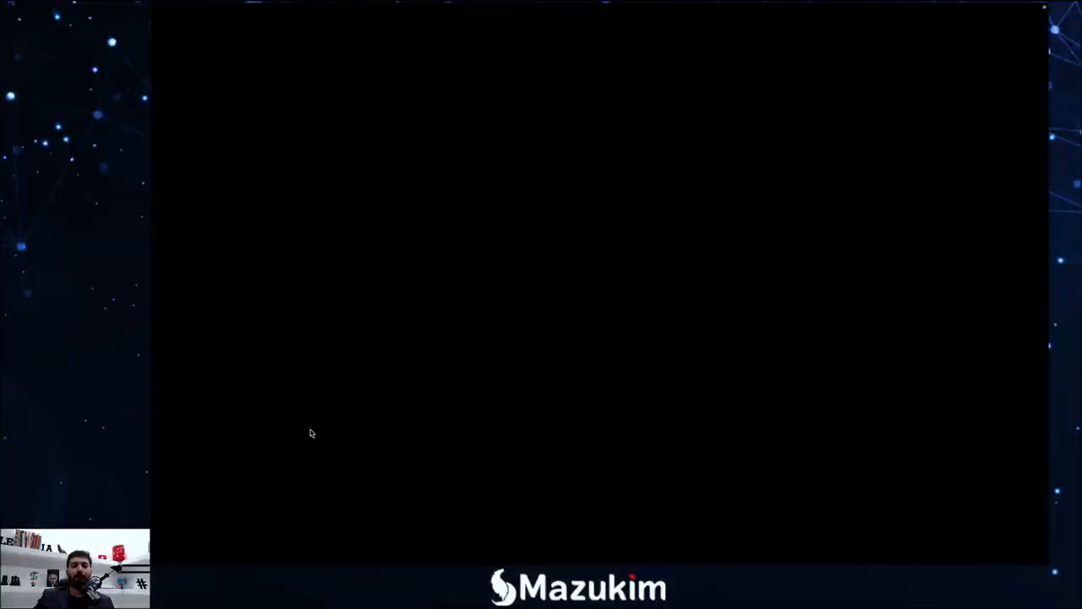